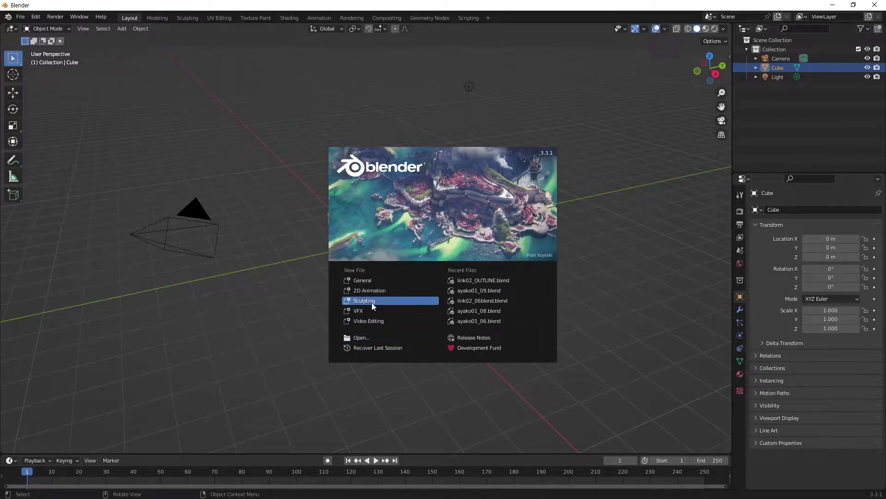
Create a new Sculpting file, start the Shortcut VUr key display, and widen the 3D viewport.
left_click(372, 303)
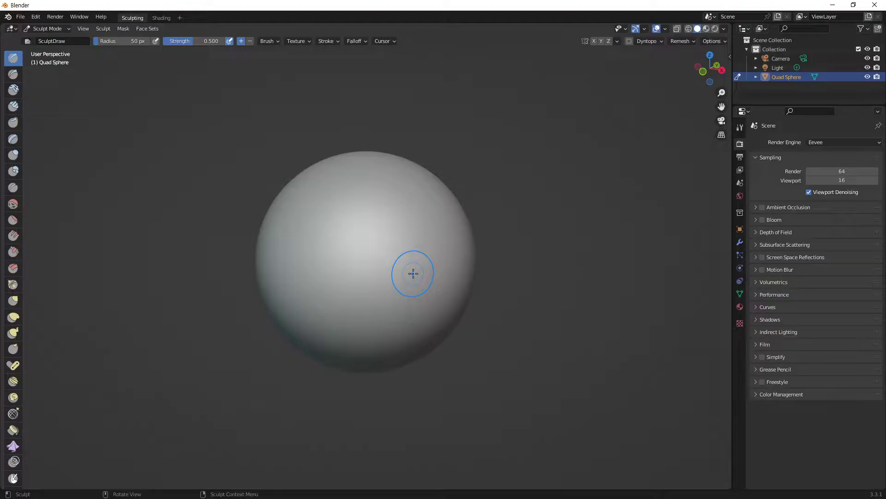
key("n")
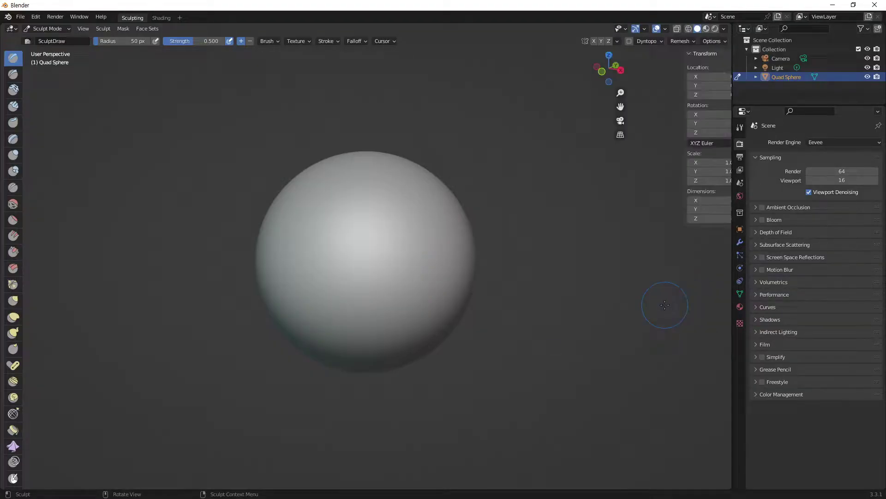
left_click(727, 185)
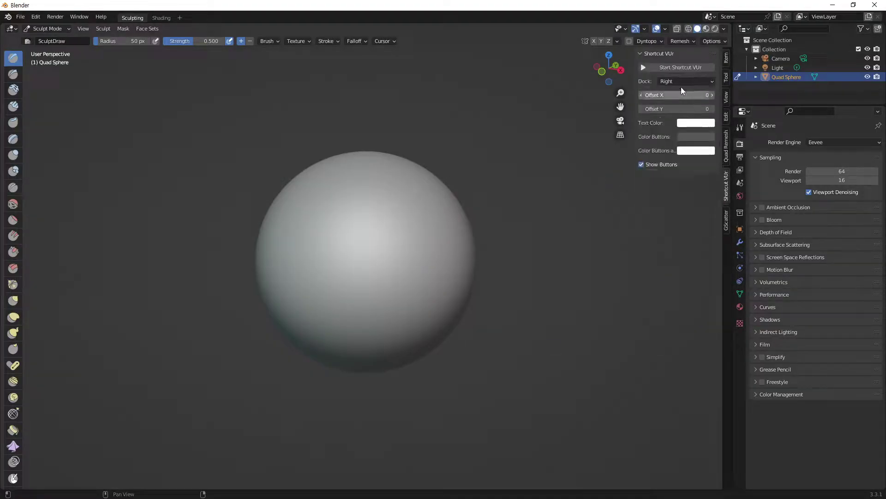
key("n")
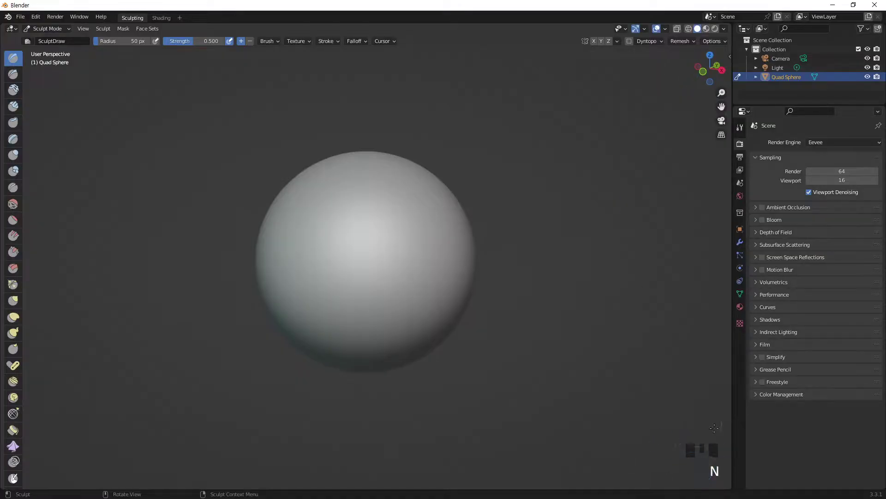
left_click_drag(731, 347, 775, 347)
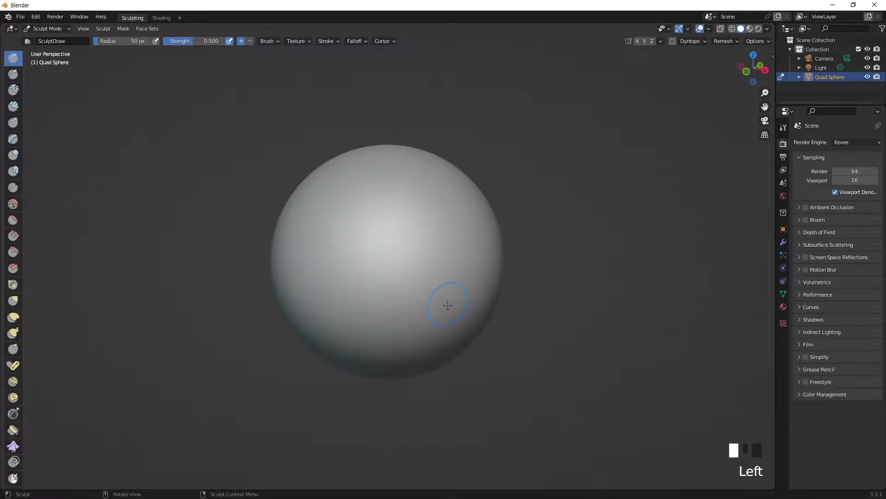
Examine the quad sphere by zooming, panning and orbiting around it, and view it from the front.
scroll(441, 341, "down", 3)
scroll(439, 356, "up", 2)
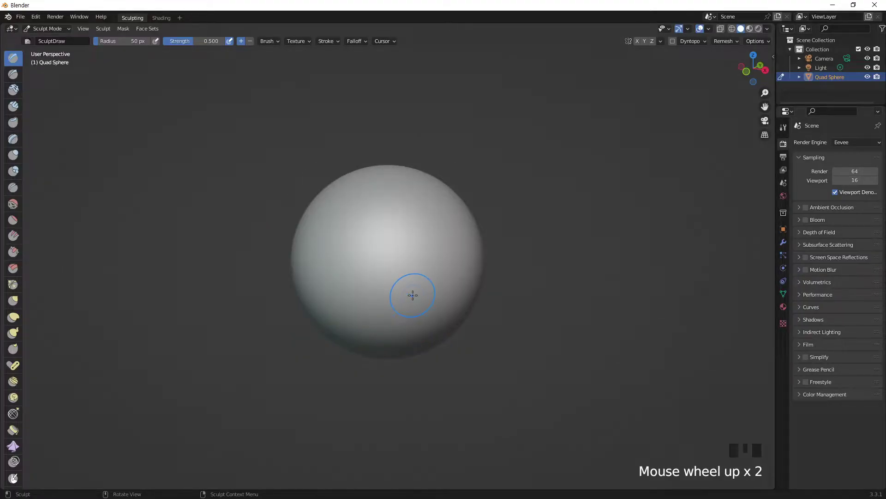
middle_click_drag(412, 294, 318, 292, "shift")
middle_click_drag(442, 315, 403, 287, "shift")
scroll(400, 292, "up", 6)
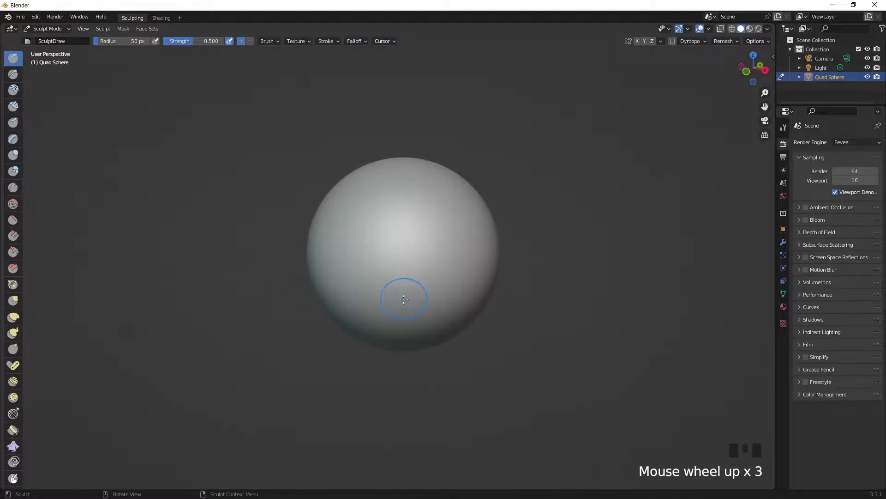
mouse_move(495, 336)
middle_mouse_down()
mouse_move(395, 366)
mouse_move(451, 337)
mouse_move(402, 391)
mouse_move(386, 356)
mouse_move(381, 398)
middle_mouse_up()
scroll(390, 357, "down", 6)
key("KP_1")
scroll(382, 332, "up", 5)
scroll(374, 337, "down", 3)
scroll(321, 310, "up", 3)
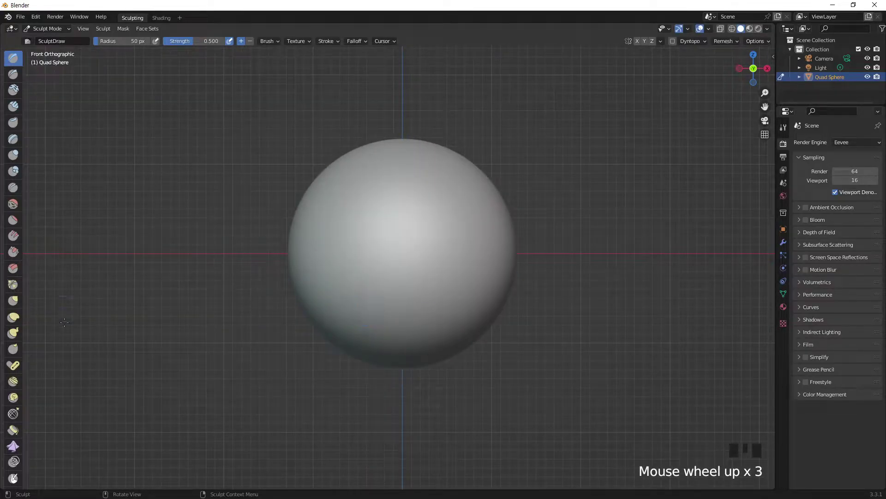
Deform the sphere with the Elastic Deform brush at a 91 px radius, pulling its surface sideways and downward.
left_click(12, 320)
key("bracketright")
key("bracketright")
key("bracketright")
key("bracketright")
key("bracketright")
key("bracketright")
key("KP_Subtract")
key("KP_Subtract")
key("KP_Subtract")
key("KP_Subtract")
key("KP_Subtract")
key("KP_Subtract")
mouse_move(439, 257)
left_mouse_down()
mouse_move(475, 267)
mouse_move(242, 259)
mouse_move(326, 257)
left_mouse_up()
mouse_move(399, 217)
left_mouse_down()
mouse_move(313, 139)
mouse_move(428, 317)
mouse_move(356, 242)
mouse_move(378, 275)
left_mouse_up()
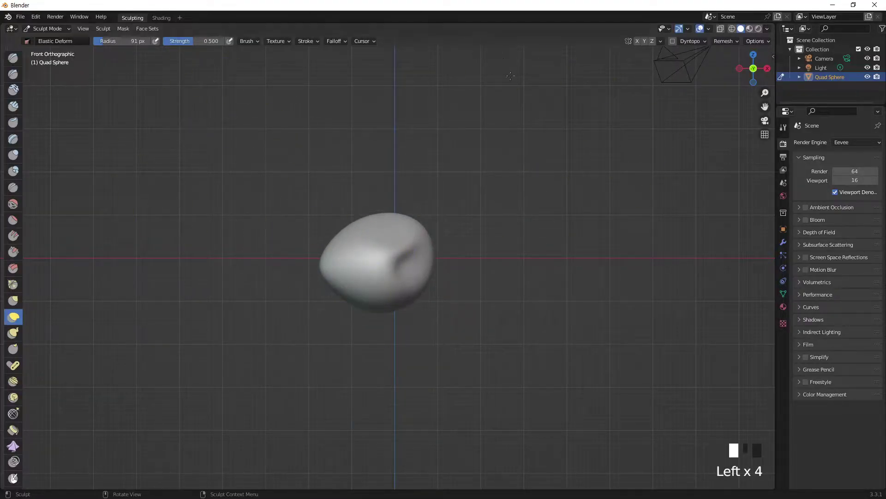
Close the sculpting session without saving, relaunch Blender maximized, and create a new General file.
left_click(875, 5)
left_click(467, 274)
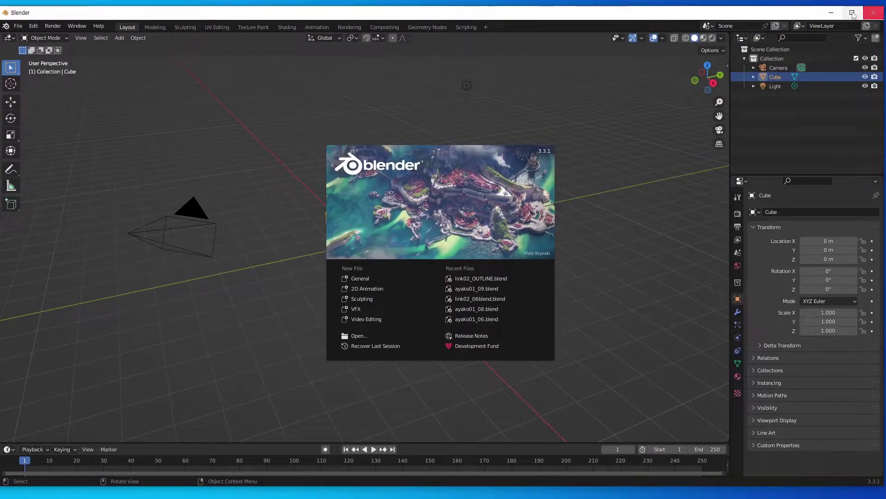
left_click(853, 13)
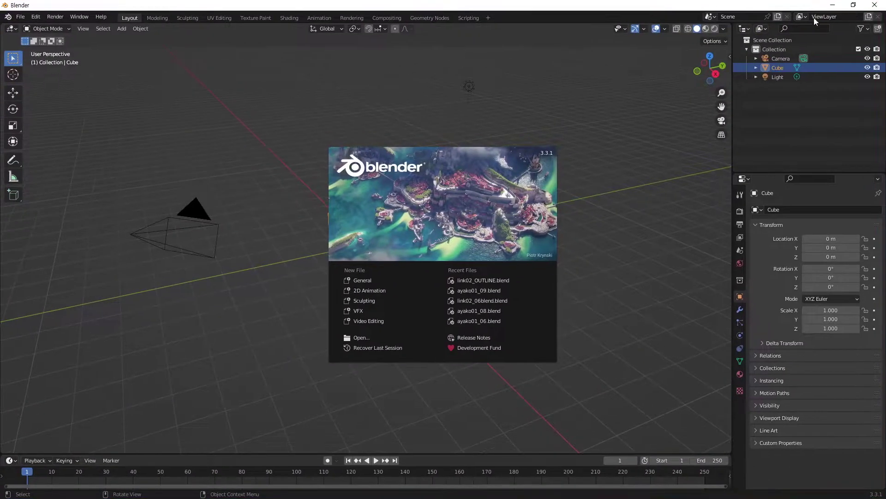
left_click(366, 284)
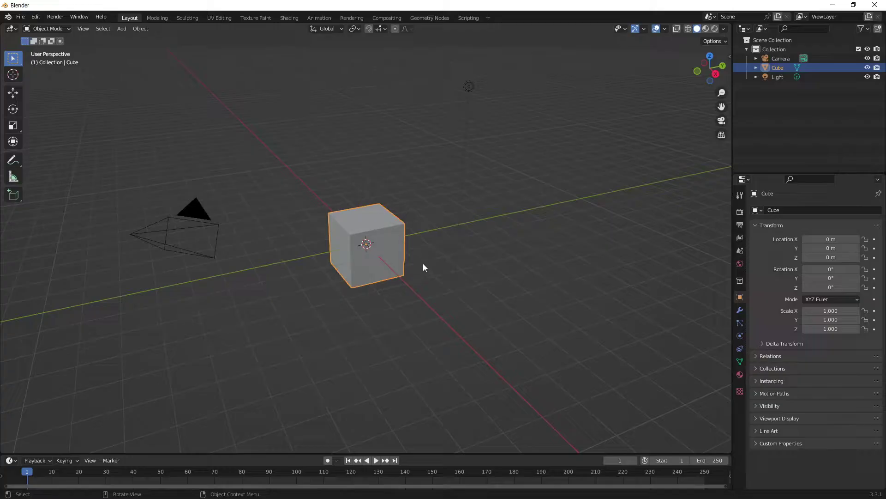
Inspect the default camera, cube and light by selecting them in turn and orbiting around the cube.
left_click(207, 243)
left_click(367, 235)
left_click(468, 87)
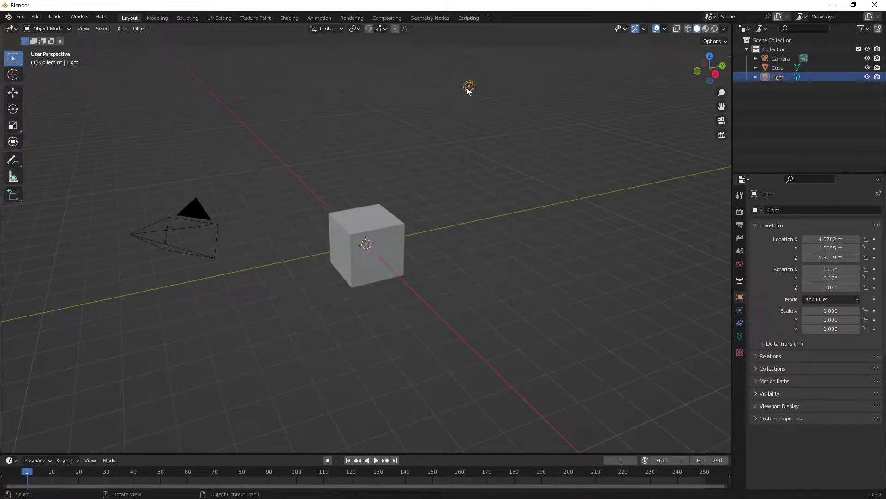
left_click(383, 222)
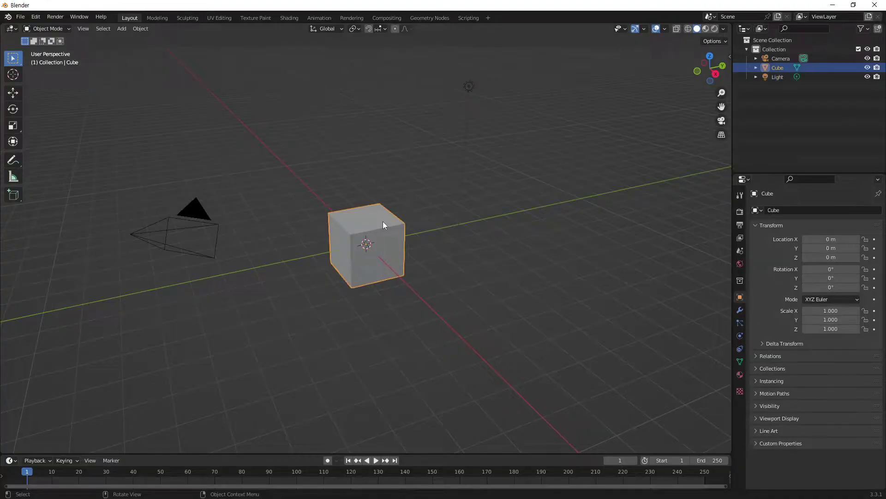
middle_click_drag(383, 222, 394, 251)
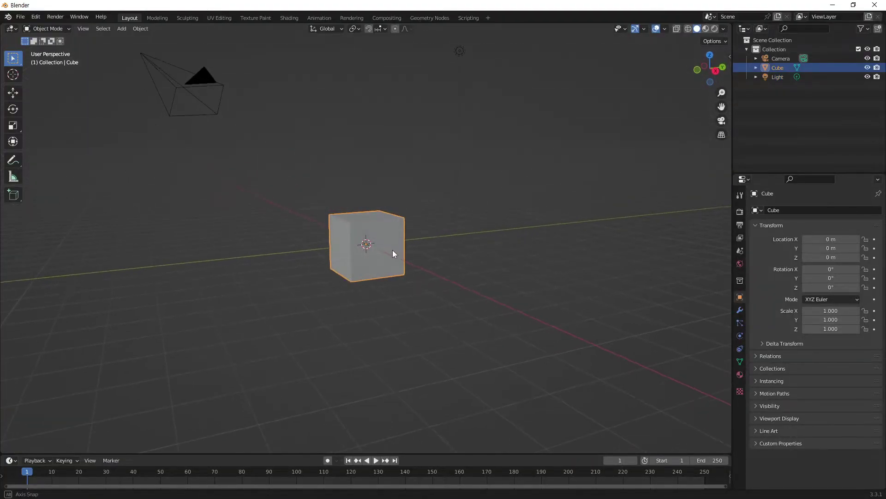
middle_click_drag(430, 207, 439, 230)
Start the Shortcut VUr key display in the 3D viewport and hide the sidebar.
key("n")
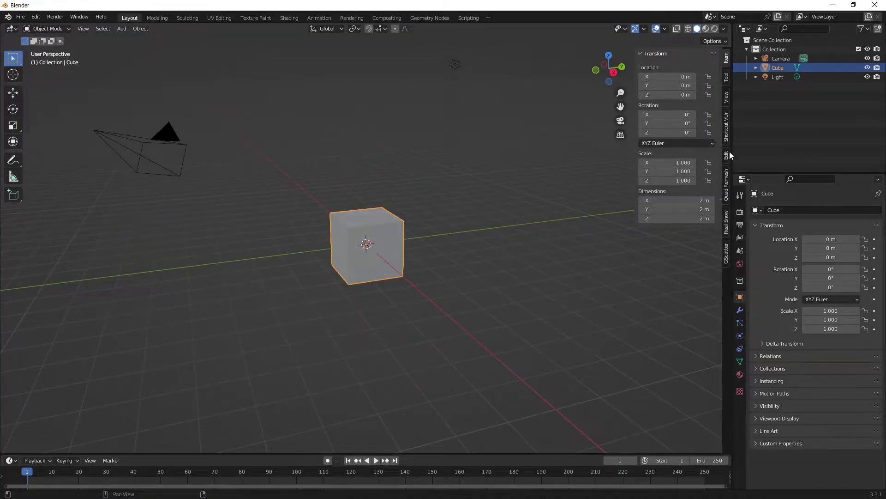
left_click(726, 127)
left_click(674, 68)
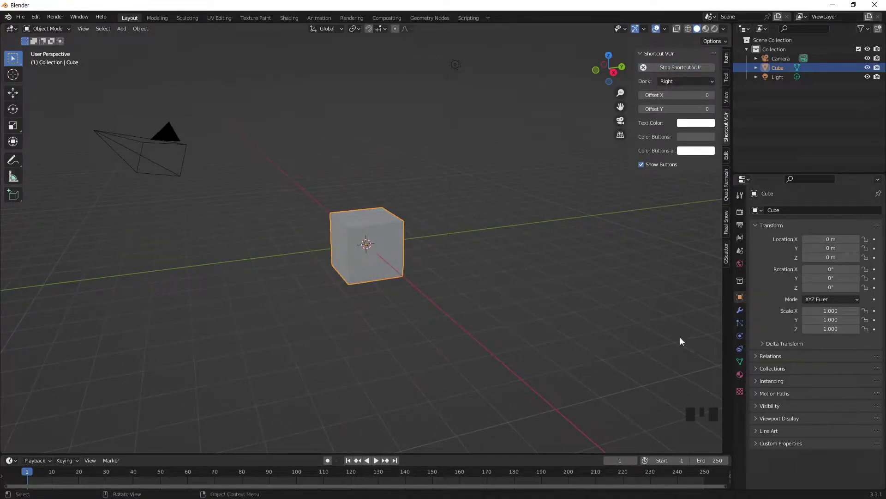
key("n")
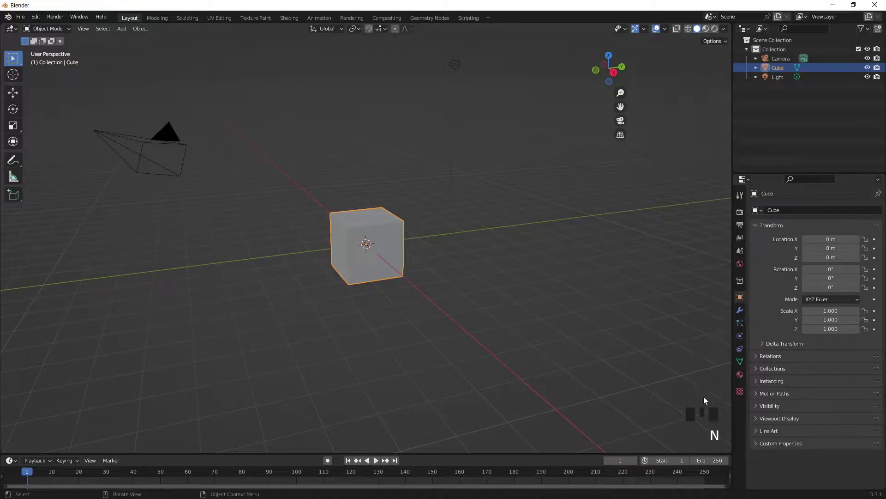
Delete the camera from the default scene.
middle_click_drag(335, 174, 393, 217)
left_click(389, 150)
left_click(45, 233)
left_click(395, 214)
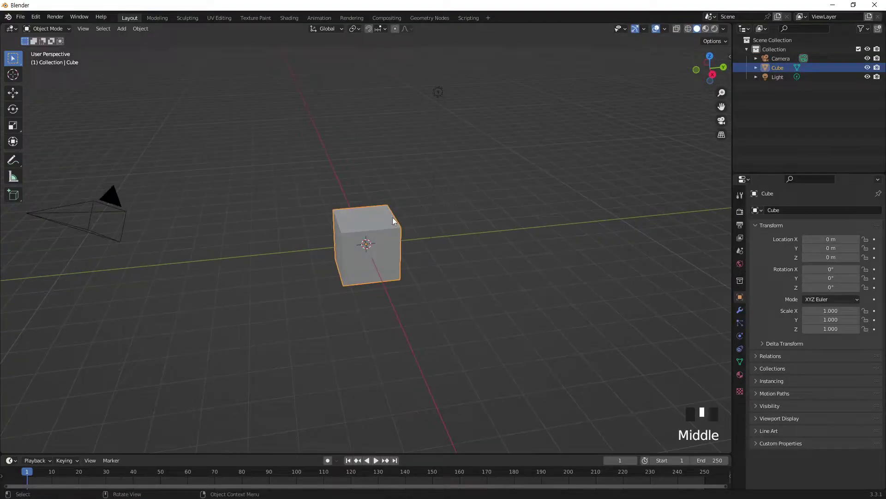
left_click(107, 204)
key("Delete")
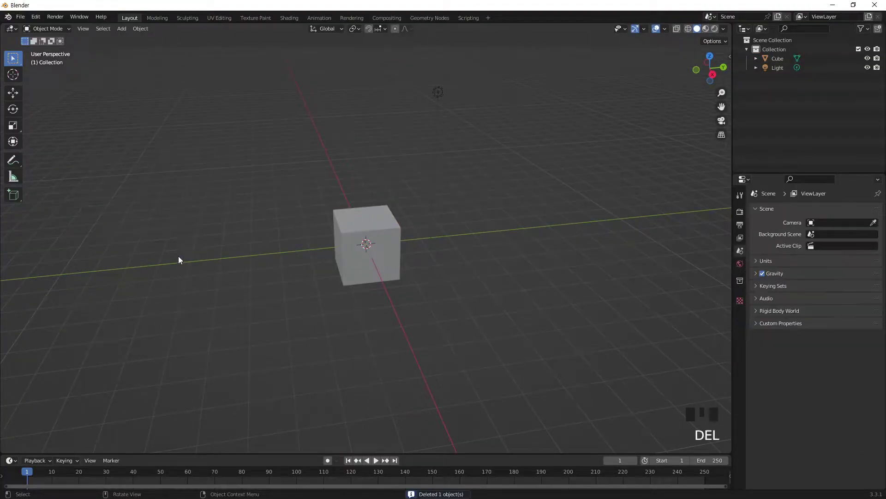
Select the cube and the light together and delete them.
left_click(437, 92)
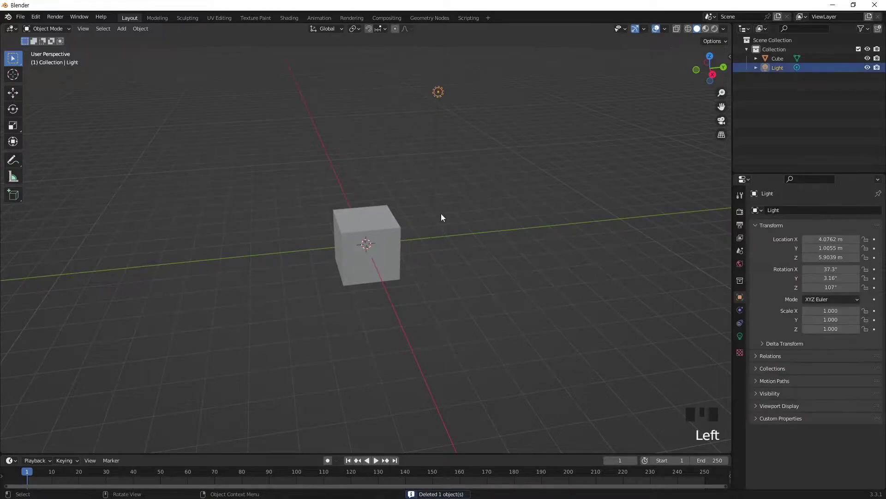
left_click_drag(546, 342, 255, 96)
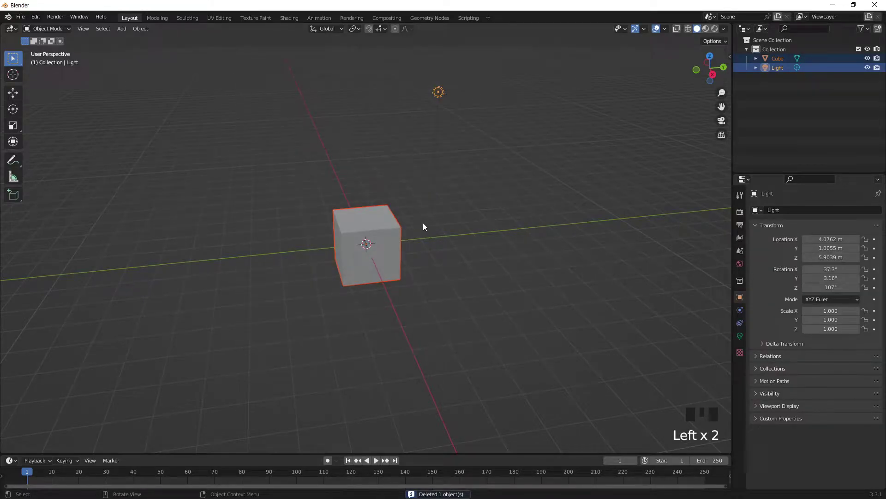
key("Delete")
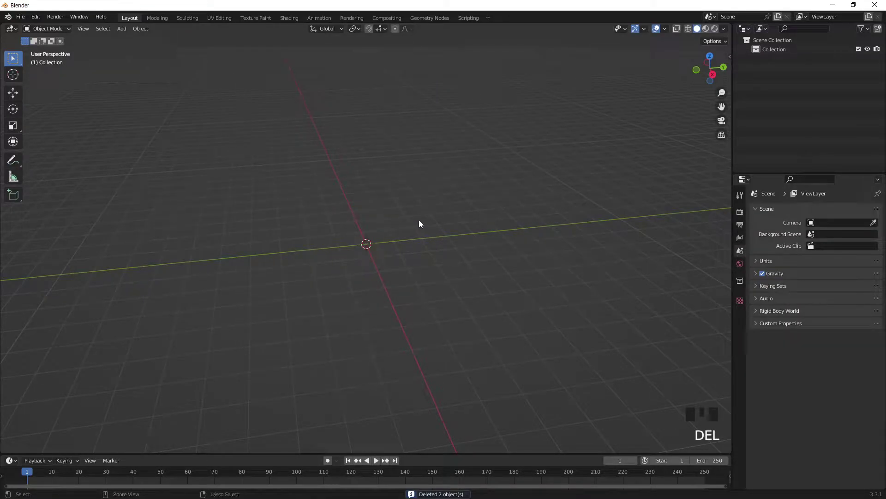
Undo the deletions of the camera, cube and light, and deselect everything.
key("ctrl+z")
key("ctrl+z")
key("ctrl+z")
key("ctrl+z")
key("ctrl+z")
left_click(514, 256)
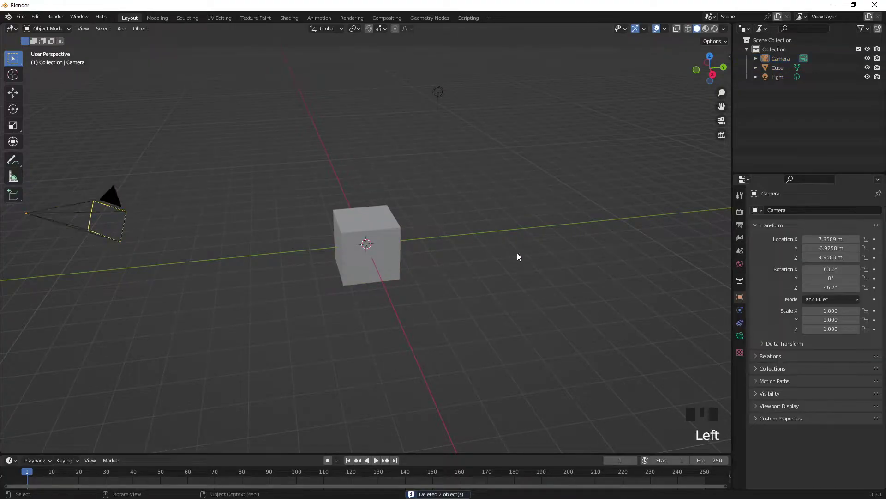
Select all objects in the scene and delete them.
key("a")
middle_click_drag(469, 261, 441, 268, "shift")
key("KP_Subtract")
key("Delete")
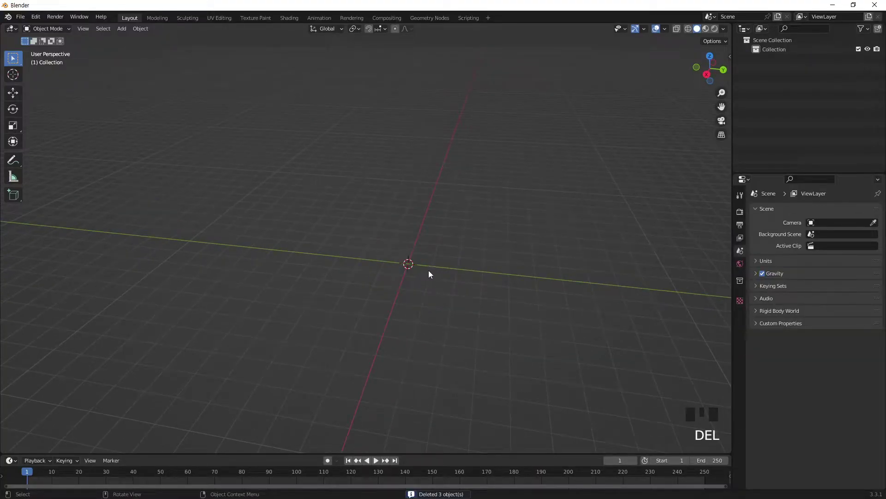
Add a UV sphere at the world origin and show it in front orthographic view.
left_click(406, 289)
middle_click_drag(406, 289, 347, 276)
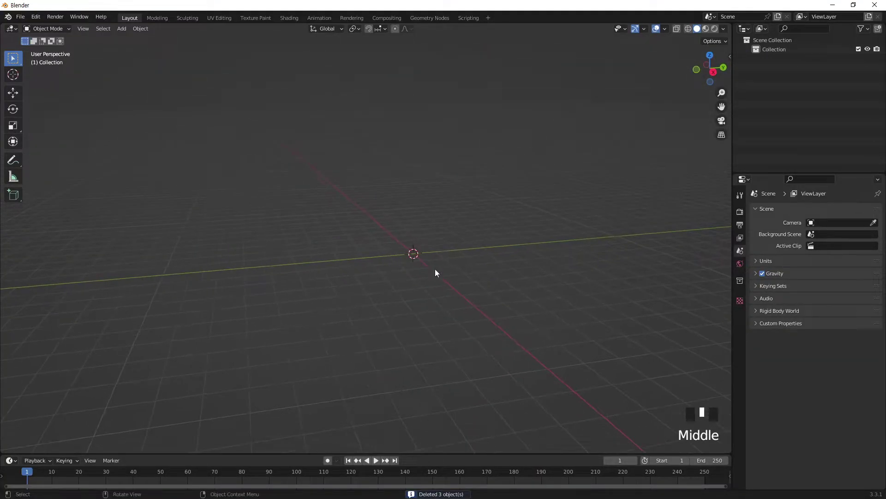
middle_click_drag(461, 252, 425, 249, "shift")
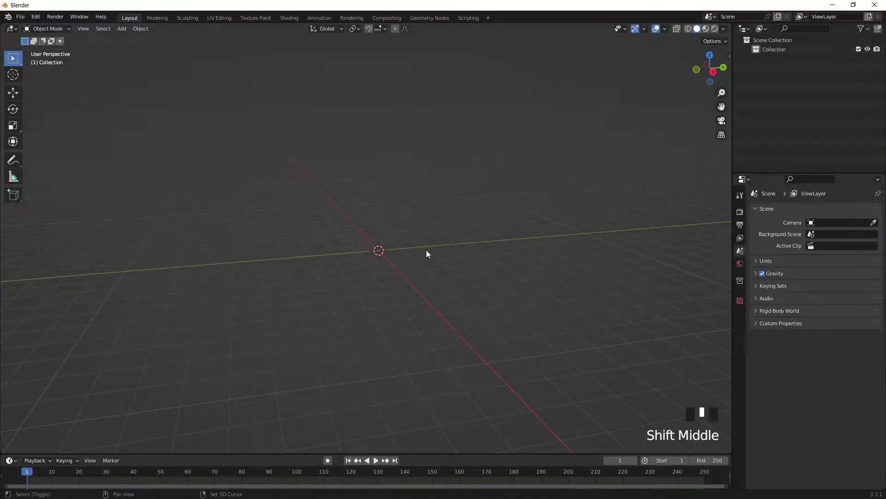
key("shift+a")
mouse_move(424, 251)
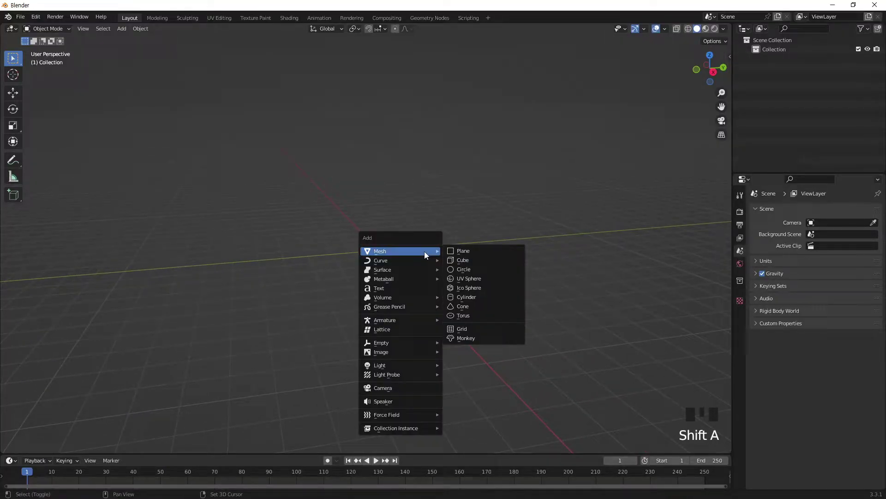
left_click(475, 279)
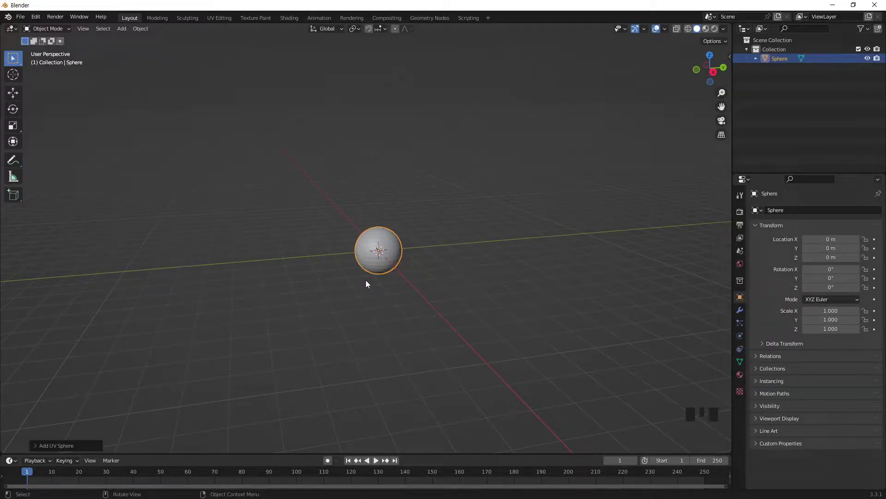
key("KP_Add")
key("KP_Add")
key("KP_Add")
key("KP_Add")
middle_click_drag(366, 280, 430, 250)
key("KP_1")
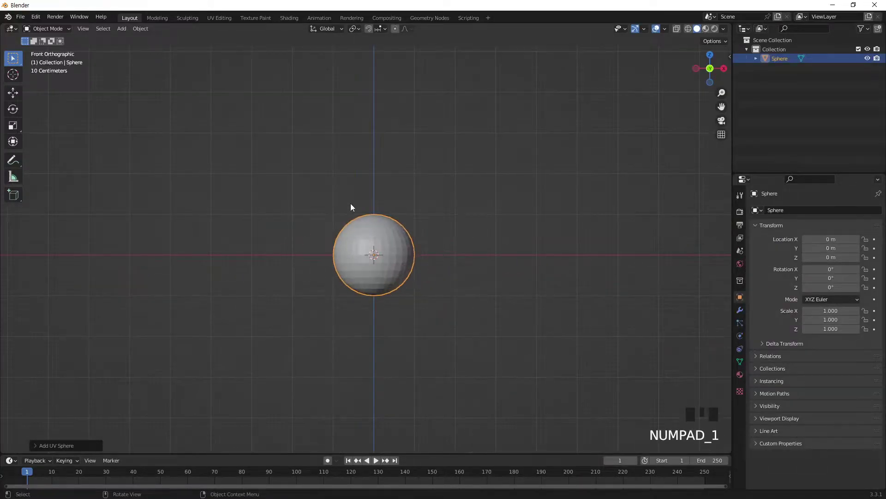
middle_click_drag(366, 296, 408, 220, "shift")
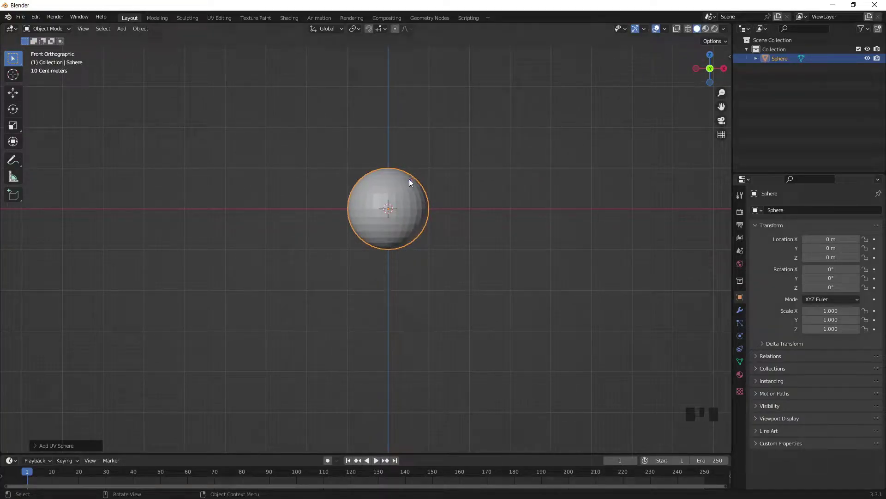
Compare MatCap and Flat lighting for the solid viewport shading and keep MatCap.
left_click(724, 29)
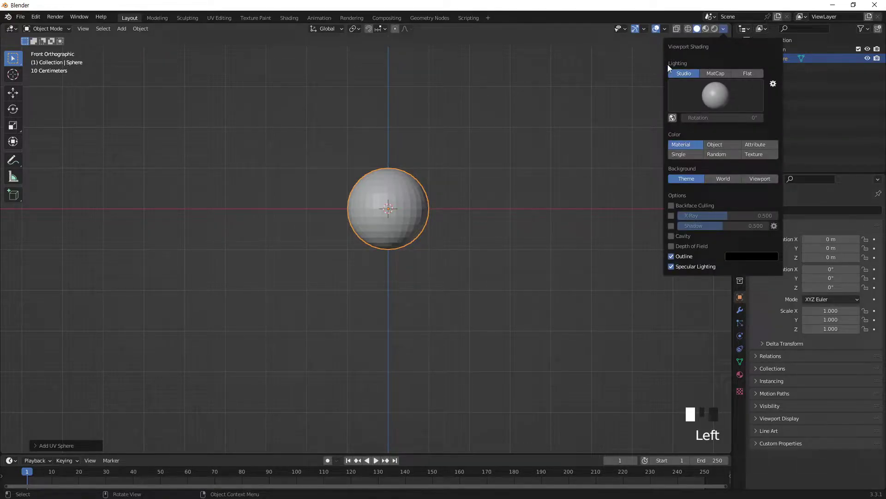
left_click(723, 29)
left_click(723, 30)
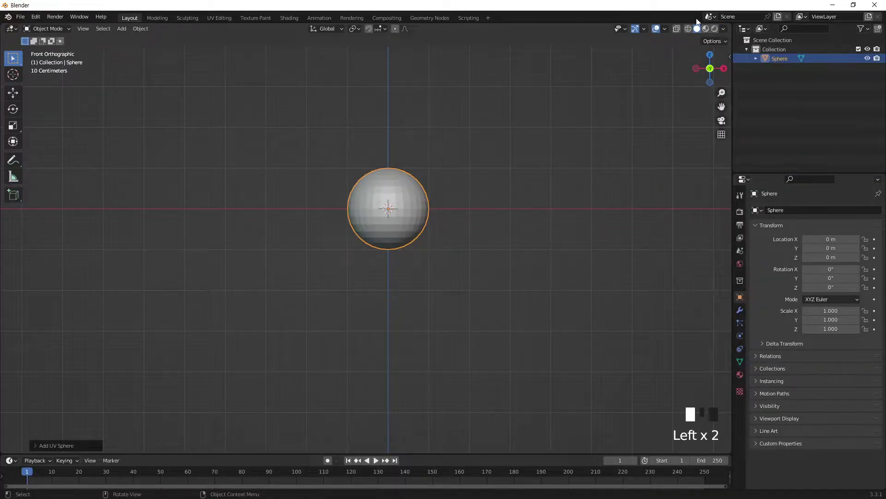
left_click(724, 30)
left_click(750, 74)
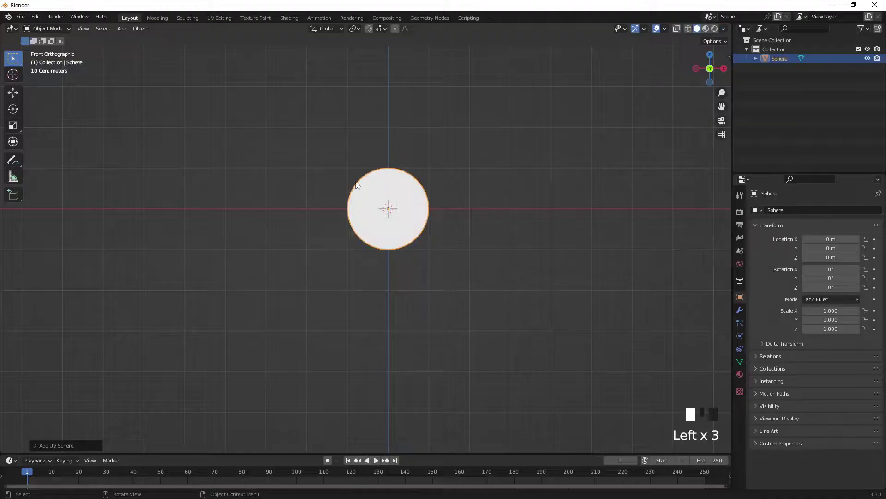
left_click(723, 29)
left_click(716, 74)
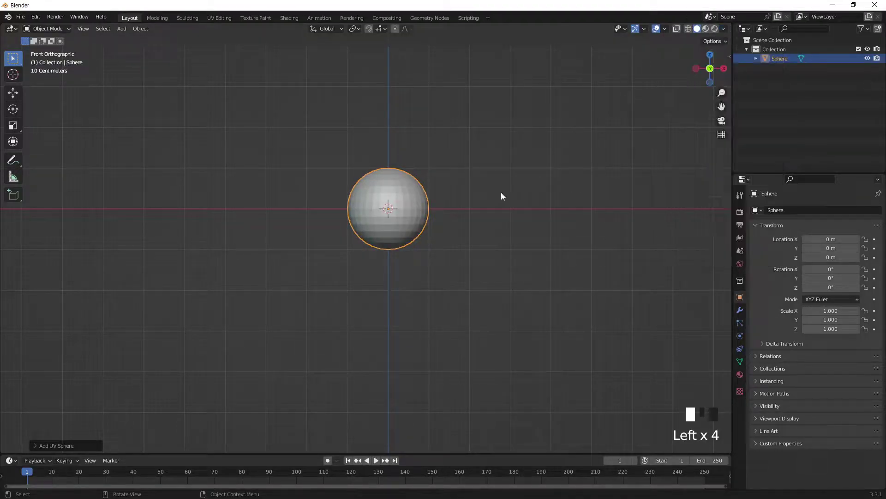
Split the 3D viewport vertically into a narrow and a wide view of the sphere.
middle_click_drag(410, 177, 403, 221)
key("KP_1")
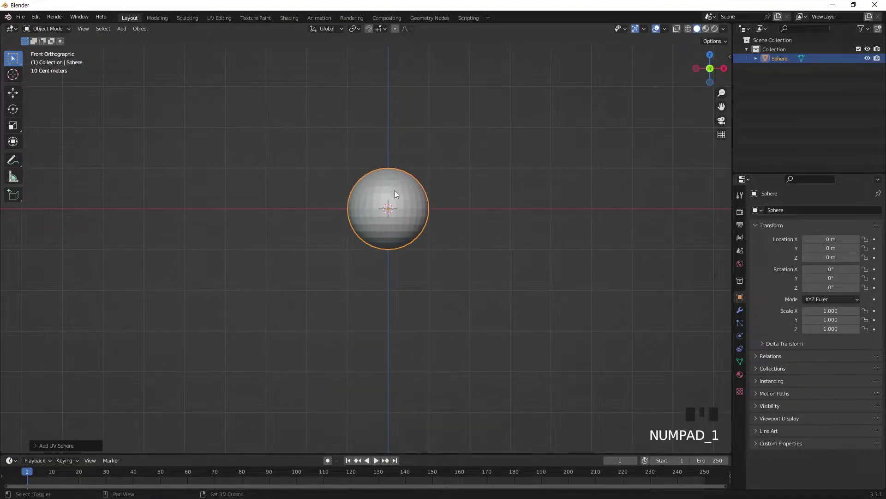
middle_click_drag(395, 188, 394, 221, "shift")
key("KP_Add")
key("KP_Add")
key("KP_Add")
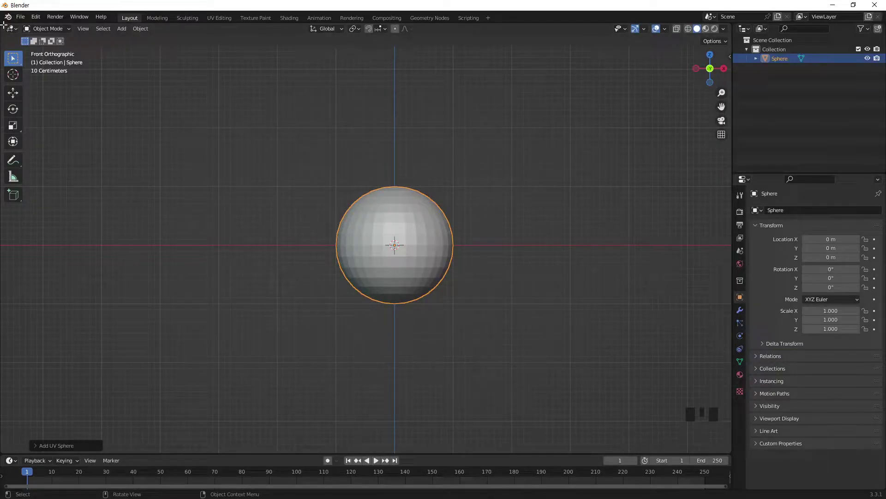
left_click_drag(4, 25, 261, 36)
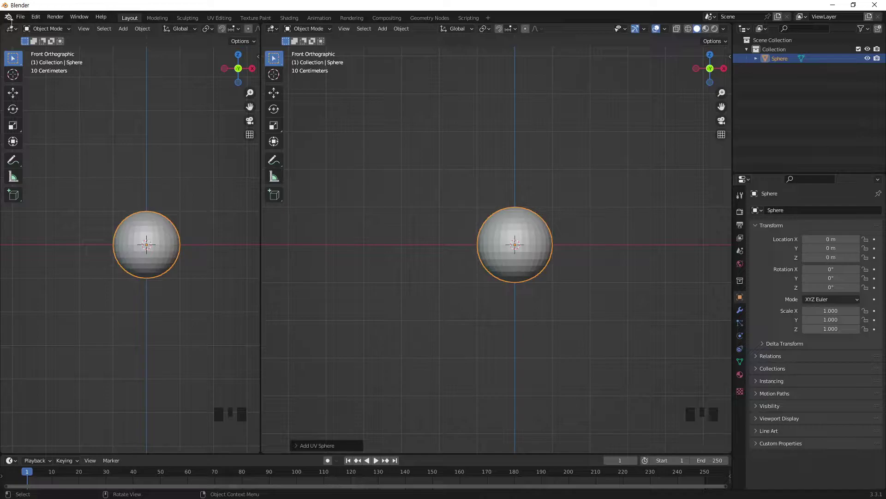
Try splitting the wider viewport horizontally and merge the two halves back into one.
left_click_drag(267, 27, 278, 225)
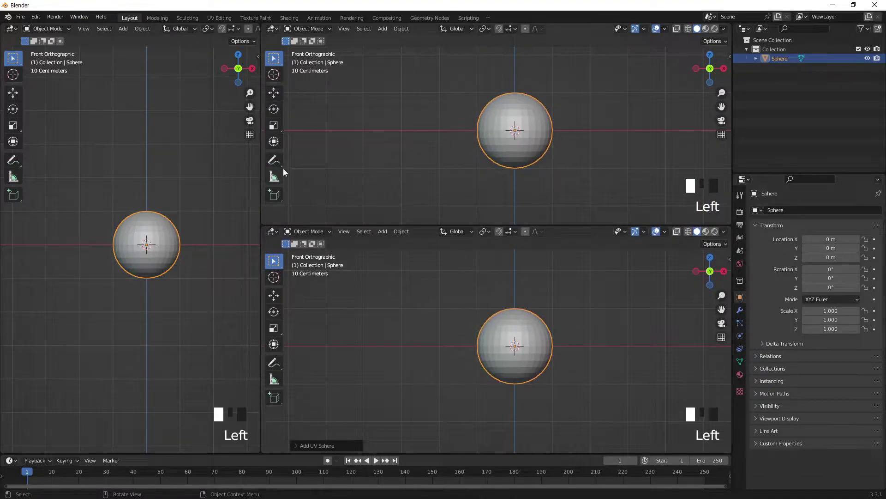
left_click(267, 229)
left_click(262, 229)
left_click_drag(264, 229, 275, 122)
left_click_drag(275, 34, 268, 148)
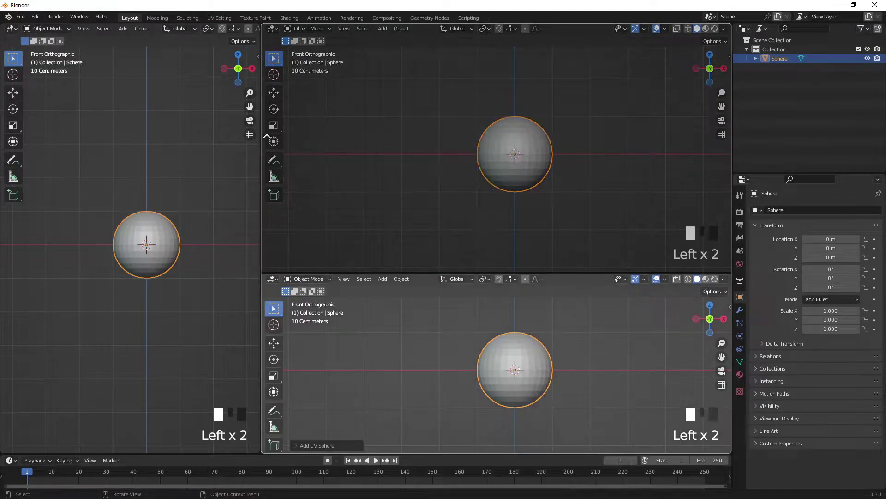
left_click_drag(264, 63, 264, 63)
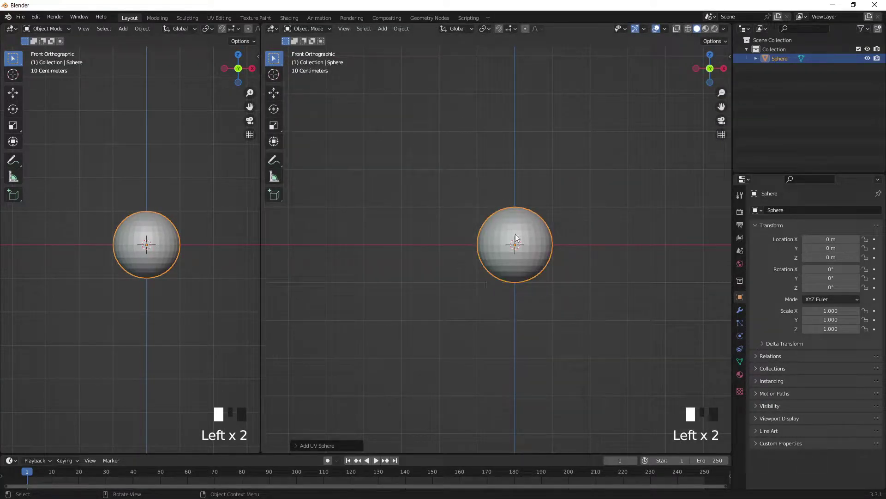
Examine the sphere in front orthographic view at closer and farther zoom levels in the wider viewport.
middle_click_drag(516, 235, 470, 222, "shift")
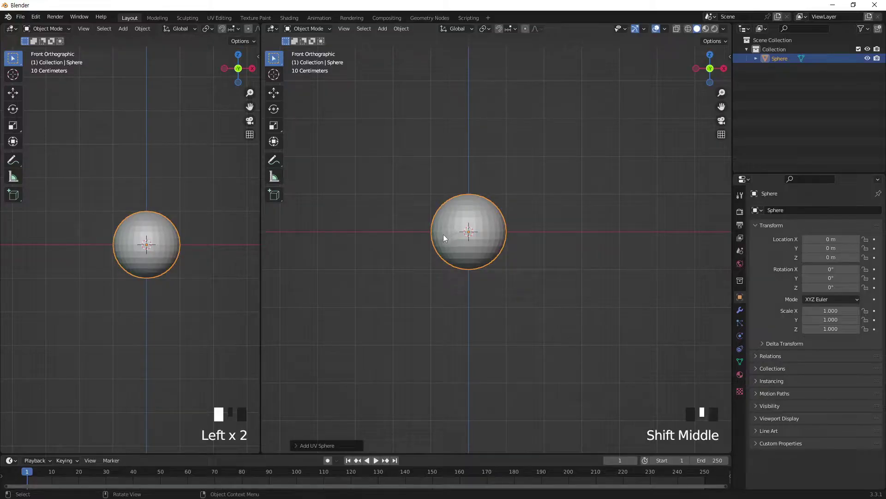
key("KP_1")
middle_click_drag(443, 239, 486, 242)
key("KP_1")
key("KP_Add")
key("KP_Add")
key("KP_Add")
key("KP_Add")
key("KP_Add")
key("KP_Subtract")
key("KP_Subtract")
key("KP_Subtract")
key("KP_Subtract")
key("KP_Subtract")
key("KP_Subtract")
key("KP_Add")
key("KP_Add")
key("KP_Add")
key("KP_Add")
key("KP_Add")
key("KP_Add")
key("KP_Add")
key("KP_Subtract")
key("KP_Subtract")
key("KP_Subtract")
key("KP_Subtract")
key("KP_Subtract")
key("KP_Add")
key("KP_Add")
key("KP_Add")
key("KP_Add")
key("KP_Subtract")
key("KP_Subtract")
key("KP_Subtract")
key("KP_Subtract")
key("KP_Add")
key("KP_Add")
key("KP_Add")
key("KP_Subtract")
key("KP_Subtract")
key("KP_Subtract")
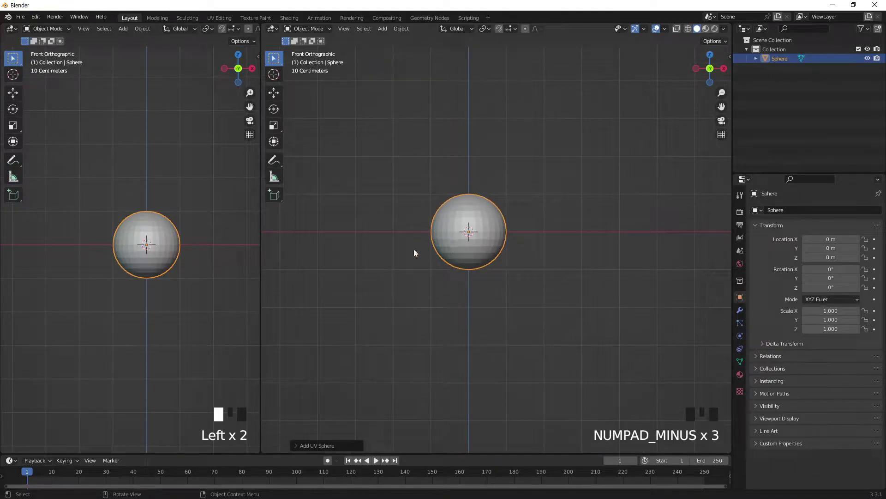
Inspect the sphere in perspective from different angles and distances in the wider viewport.
middle_click_drag(446, 253, 497, 212, "shift")
middle_click_drag(489, 355, 526, 316)
scroll(518, 319, "up", 4)
scroll(517, 317, "down", 4)
scroll(516, 319, "up", 3)
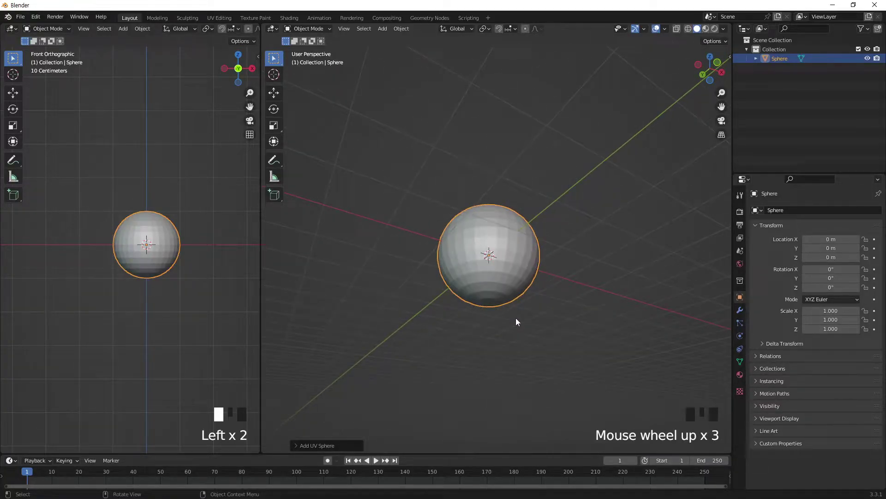
key("KP_Add")
key("KP_Add")
key("KP_Add")
key("KP_Subtract")
key("KP_Subtract")
key("KP_Subtract")
key("KP_Subtract")
key("KP_Subtract")
key("KP_Subtract")
key("KP_Add")
key("KP_Add")
key("KP_Add")
middle_click_drag(448, 243, 451, 295)
scroll(450, 295, "down", 3)
scroll(451, 296, "up", 6)
scroll(451, 296, "down", 3)
scroll(451, 295, "up", 3)
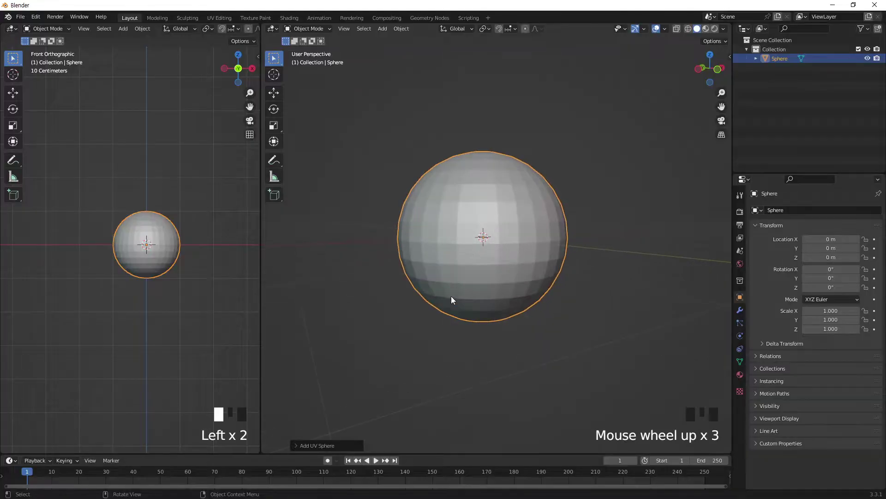
middle_click_drag(542, 204, 413, 245, "ctrl")
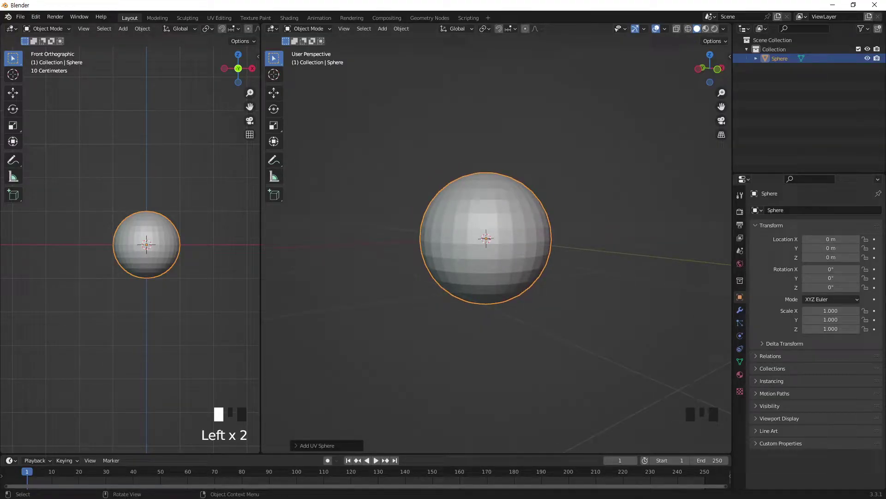
In the Wacom tablet properties, assign right click to the upper pen switch and middle click to the lower one, and close the dialog.
left_click_drag(606, 188, 264, 93)
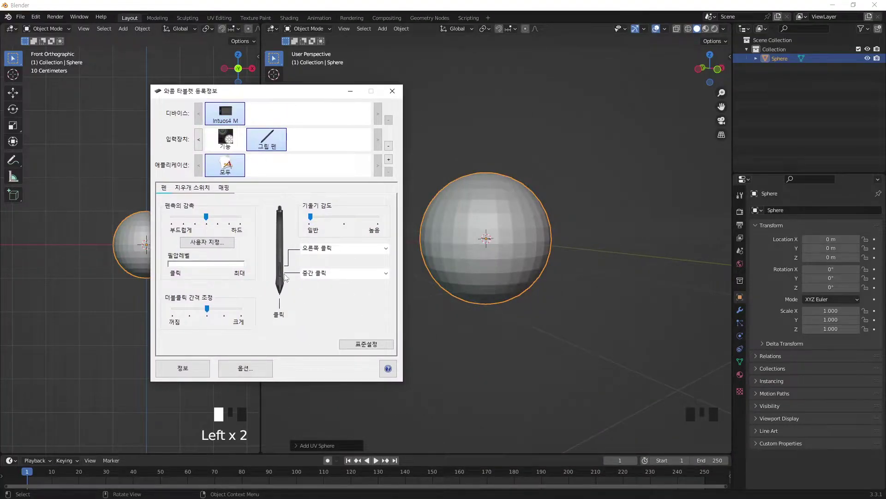
left_click(325, 250)
mouse_move(369, 261)
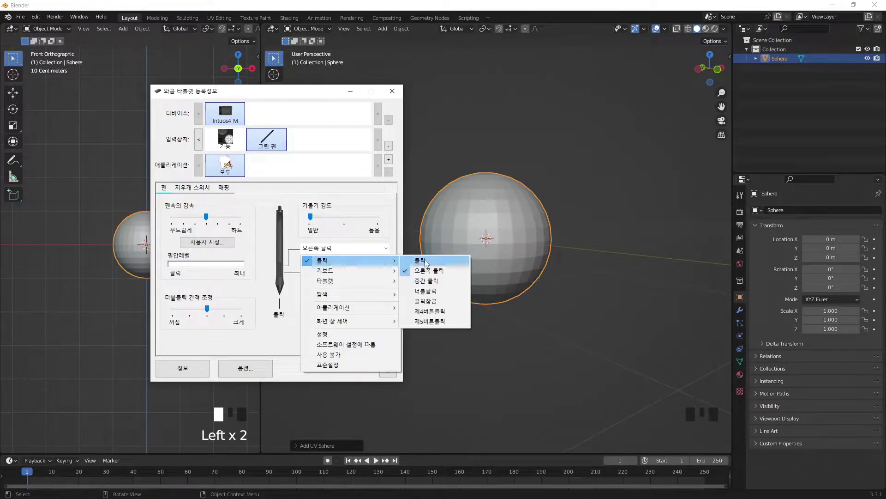
left_click(437, 278)
left_click(343, 273)
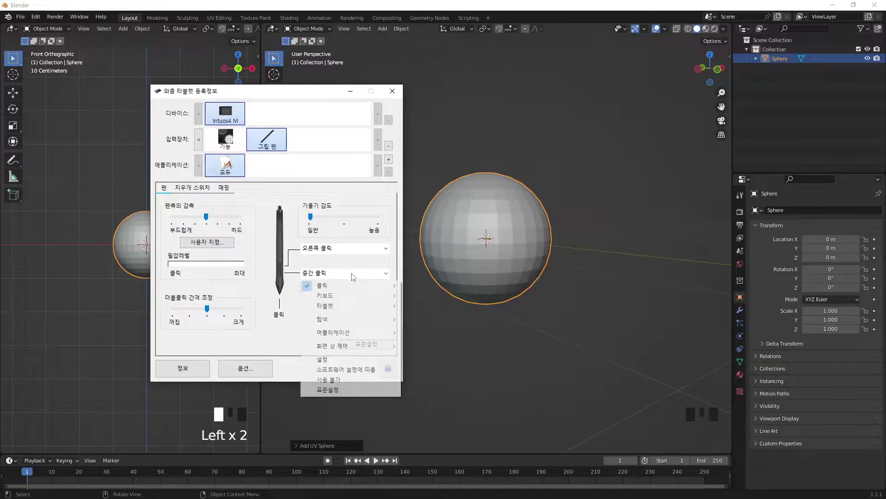
mouse_move(332, 290)
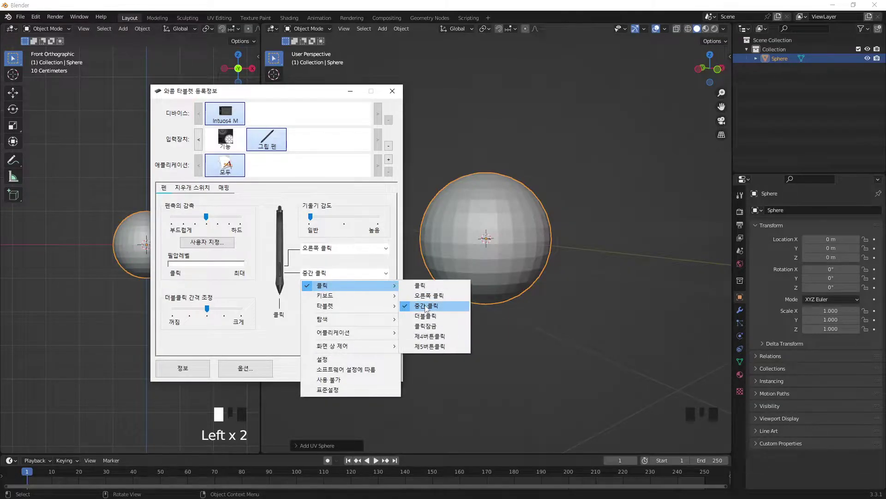
left_click(426, 306)
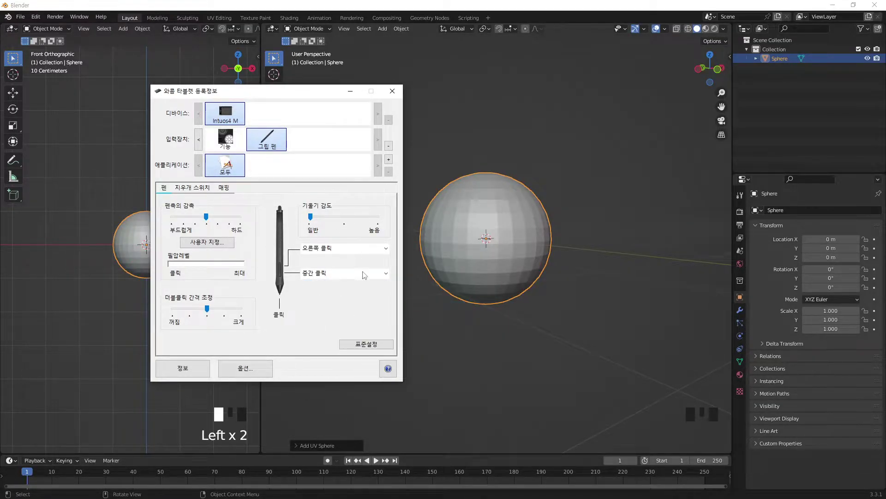
left_click_drag(267, 89, 276, 107)
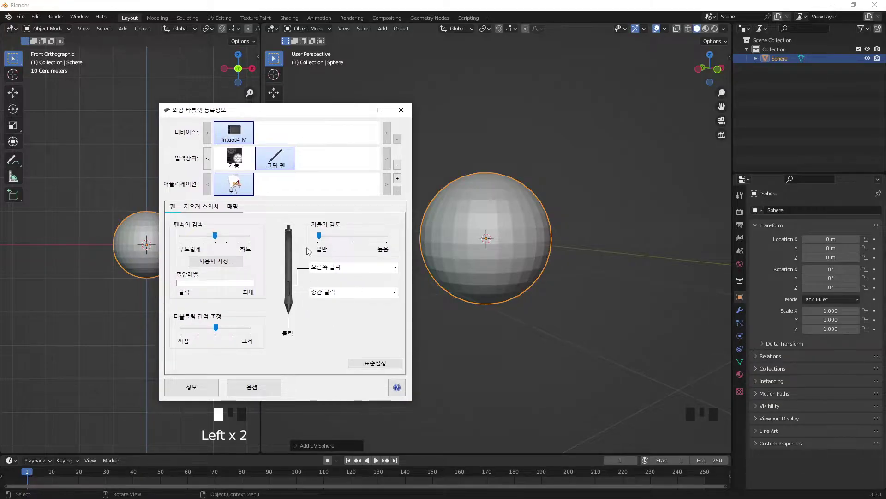
left_click_drag(339, 116, 351, 149)
left_click(414, 142)
Turn both viewports to angled perspective views of the sphere and widen the smaller viewport.
middle_click_drag(516, 228, 397, 236)
middle_click_drag(156, 230, 257, 223)
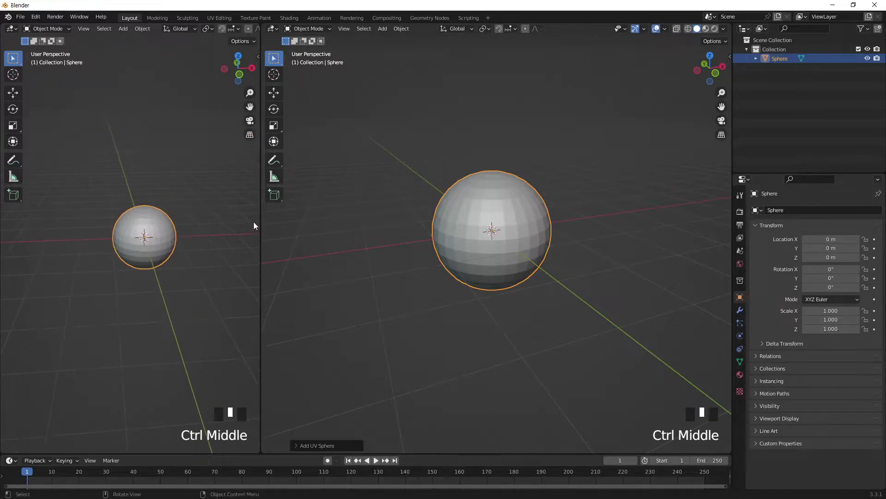
left_click_drag(261, 228, 295, 224)
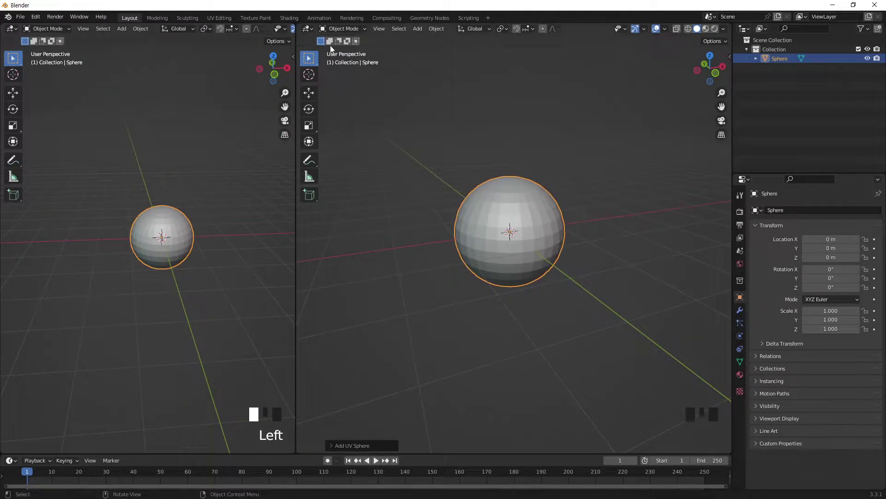
Switch the sphere to Sculpt Mode and shrink the smaller viewport to give the main view more room.
left_click(62, 28)
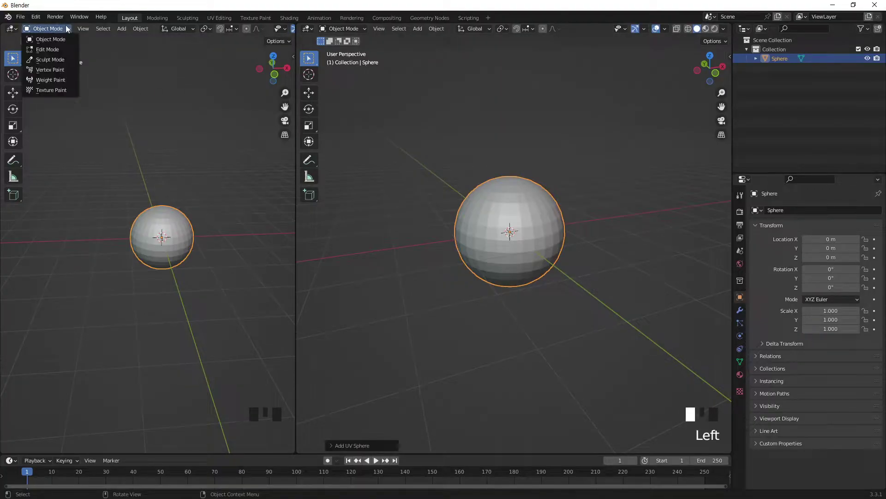
left_click(55, 60)
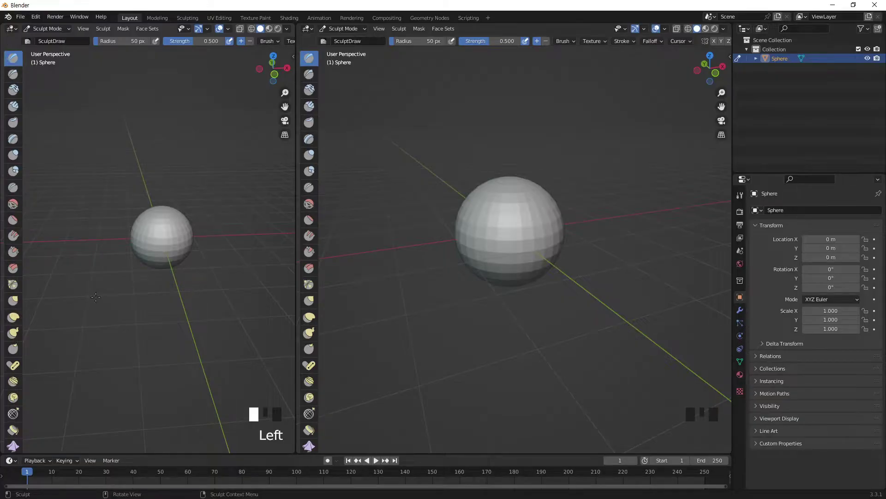
left_click_drag(295, 194, 227, 194)
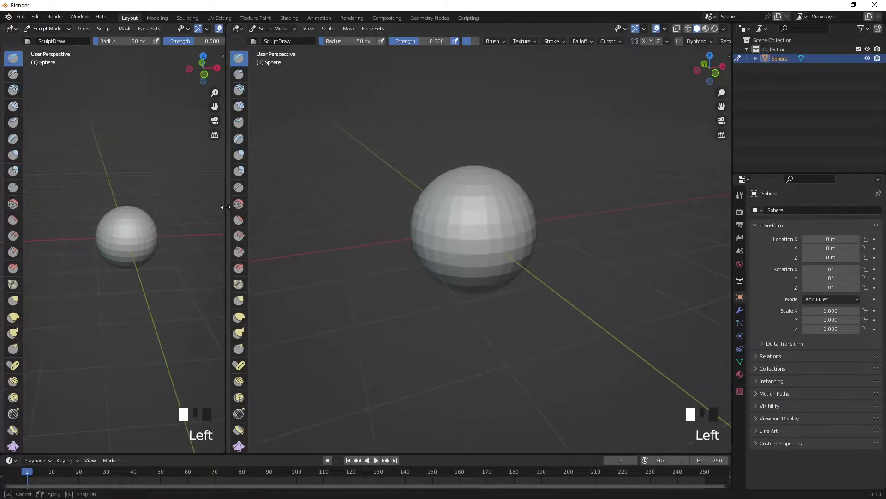
Return the sphere to Object Mode.
left_click(275, 28)
left_click(276, 41)
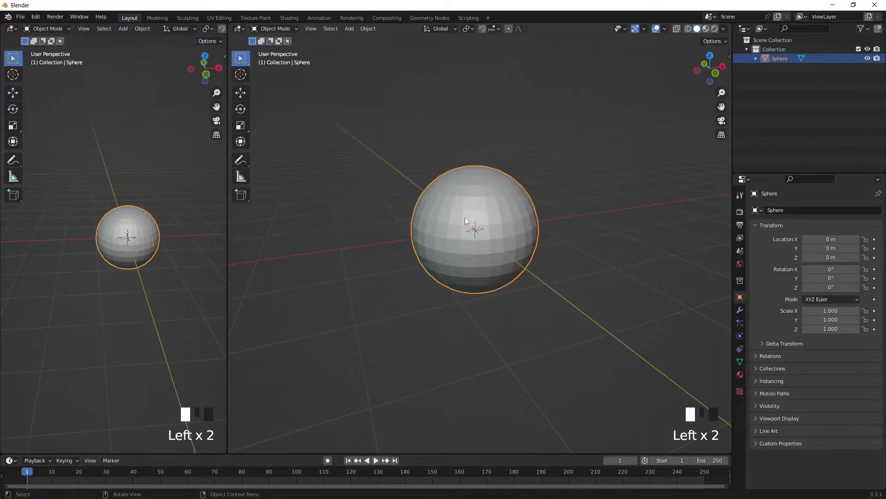
left_click(286, 29)
Switch the sphere to Sculpt Mode and back to Object Mode using the mode pie menu.
key("ctrl+Tab")
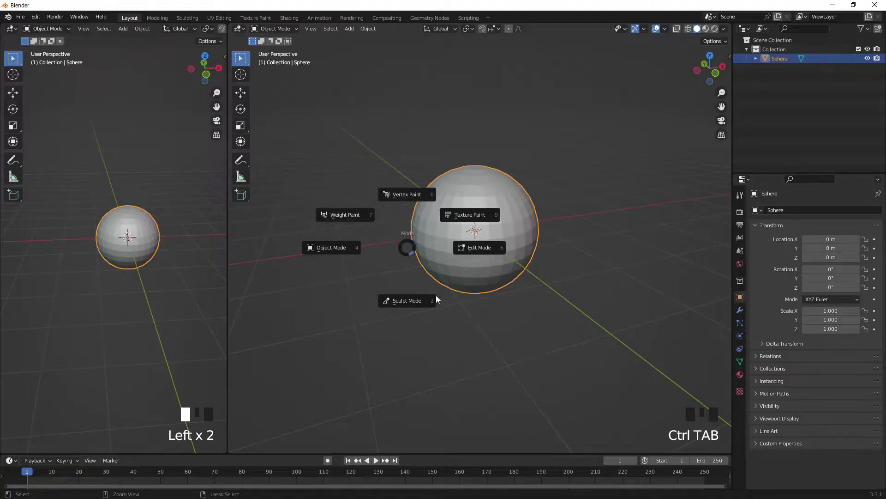
left_click(413, 306)
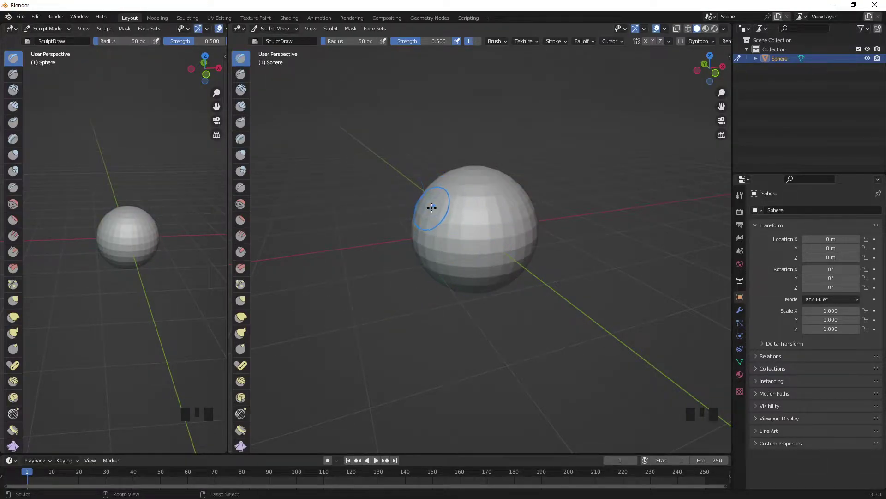
key("ctrl+Tab")
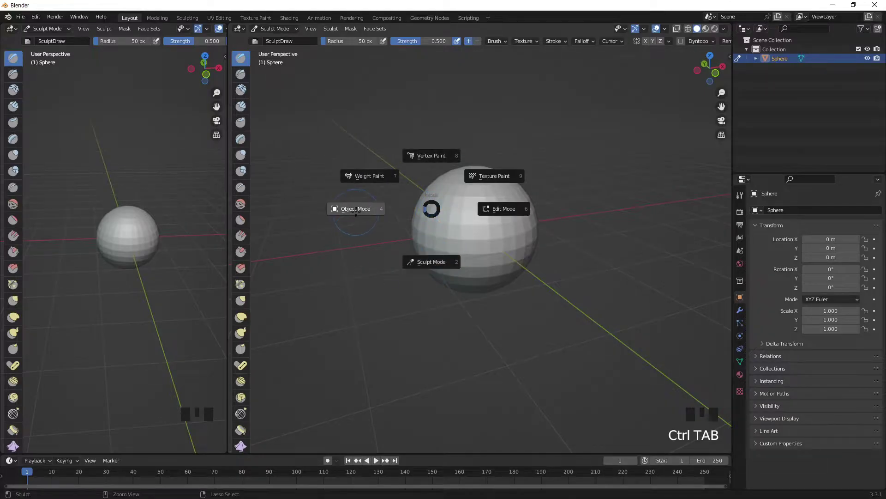
left_click(357, 209)
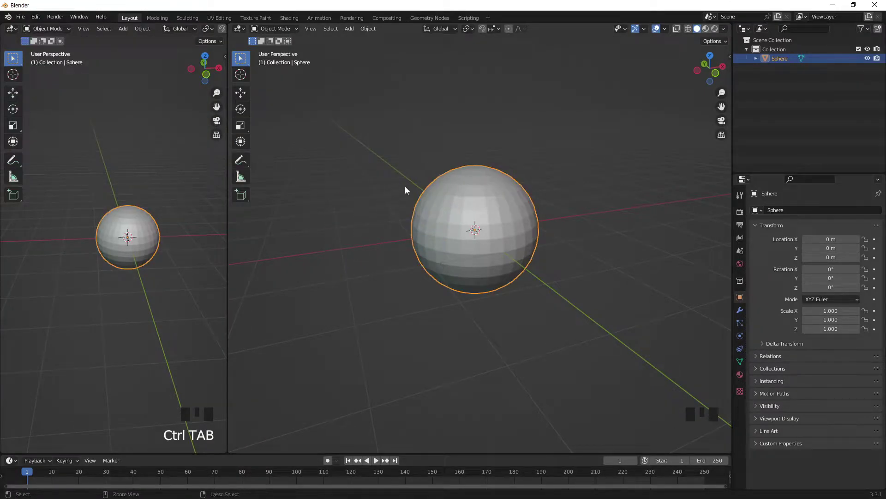
Put the sphere in Edit Mode briefly and change it to Sculpt Mode.
key("ctrl+Tab")
left_click(487, 189)
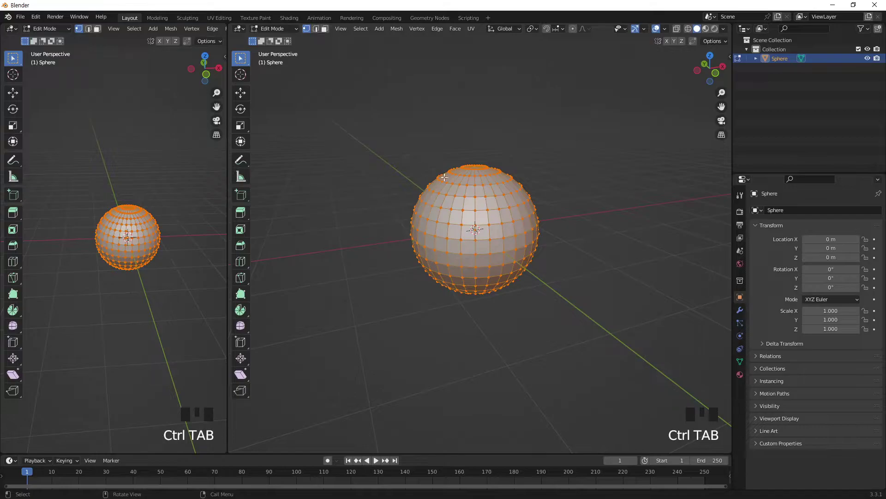
key("ctrl+Tab")
left_click(457, 308)
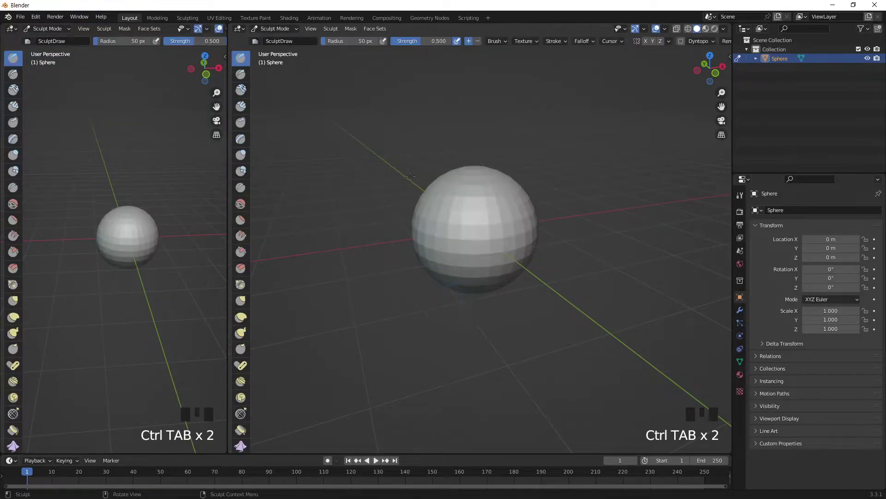
Examine the sphere up close in perspective and in the front, right and top orthographic views.
middle_click_drag(485, 204, 398, 206)
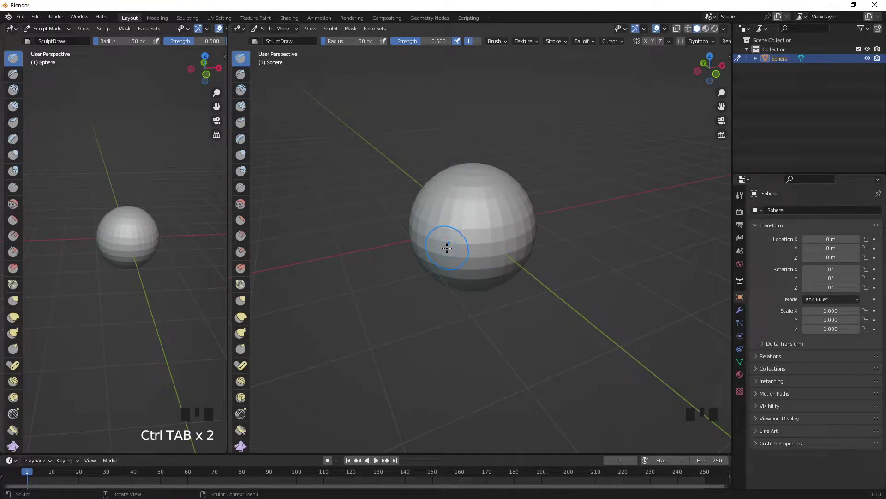
key("KP_Add")
key("KP_Add")
key("KP_Add")
middle_click_drag(467, 237, 449, 231)
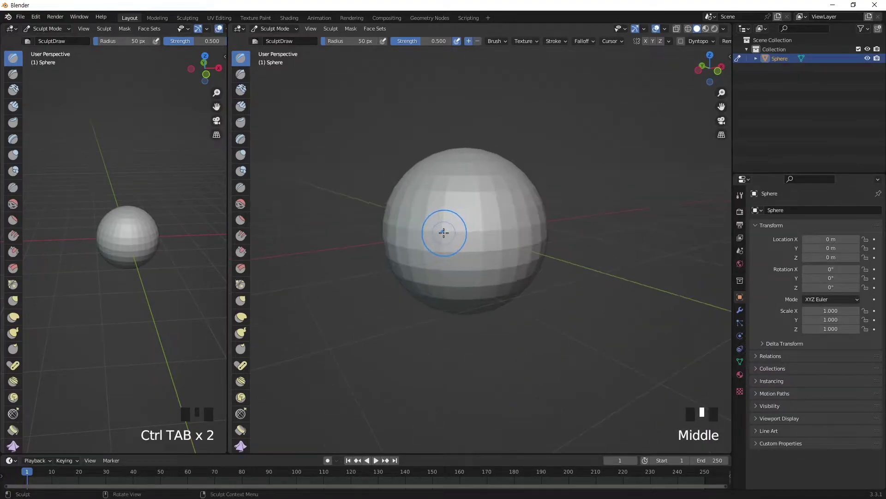
key("KP_1")
key("KP_3")
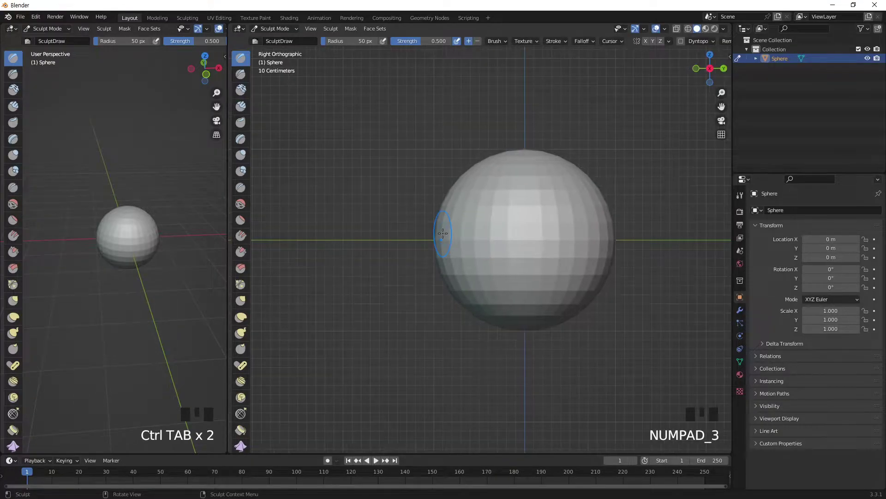
key("KP_1")
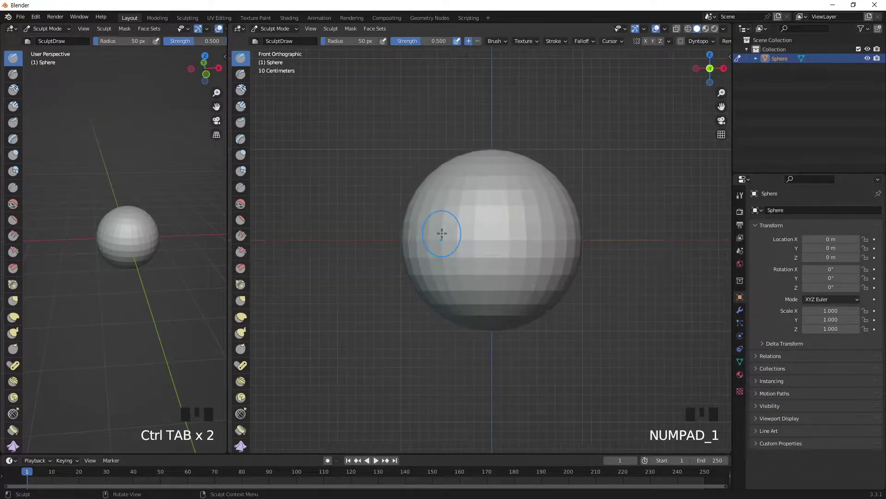
key("KP_3")
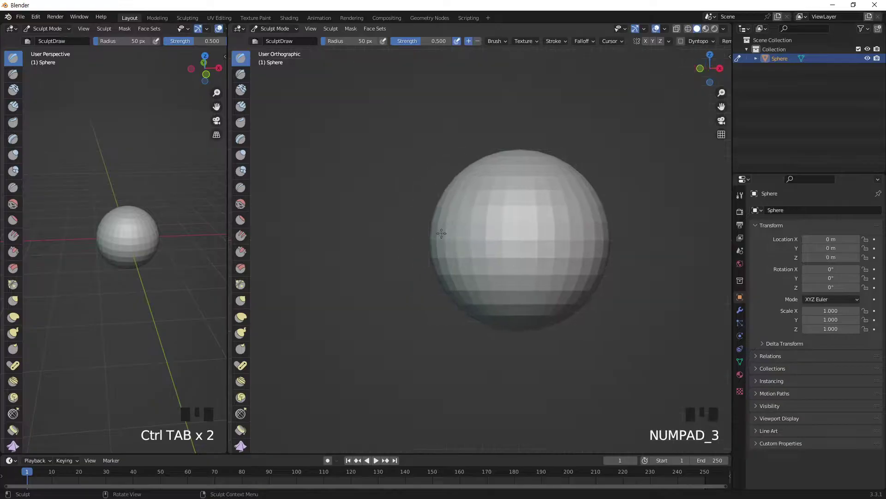
key("KP_7")
middle_click_drag(494, 204, 464, 279, "shift")
key("KP_1")
key("KP_3")
key("KP_7")
Set both viewports to front orthographic view.
key("KP_1")
left_click(172, 181)
key("KP_1")
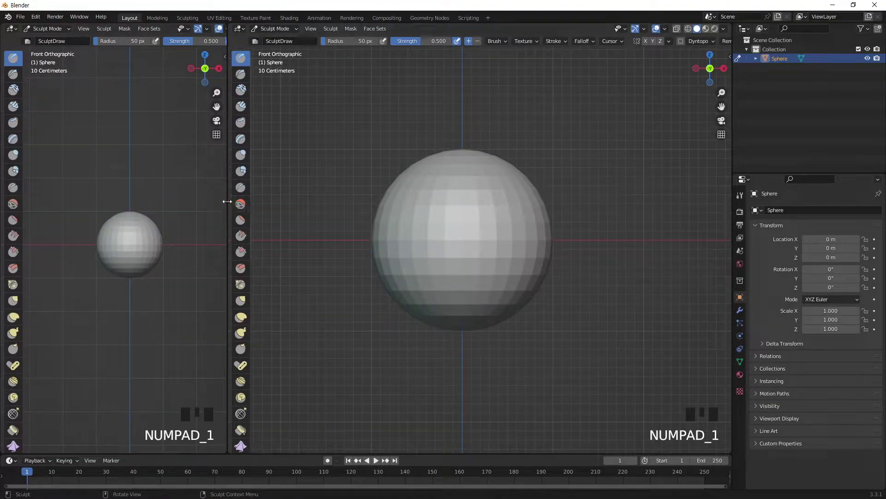
Widen the narrow viewport slightly and turn off Emulate Numpad in the Input preferences.
left_click_drag(228, 205, 242, 205)
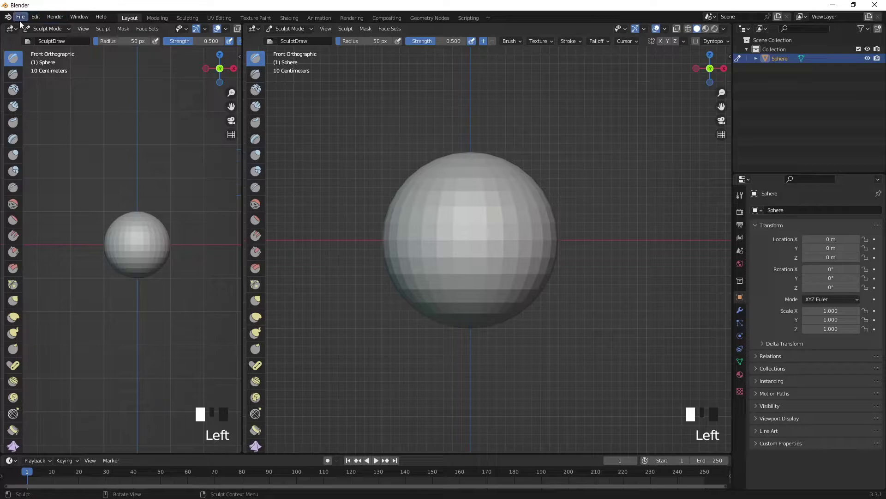
left_click(36, 16)
left_click(58, 148)
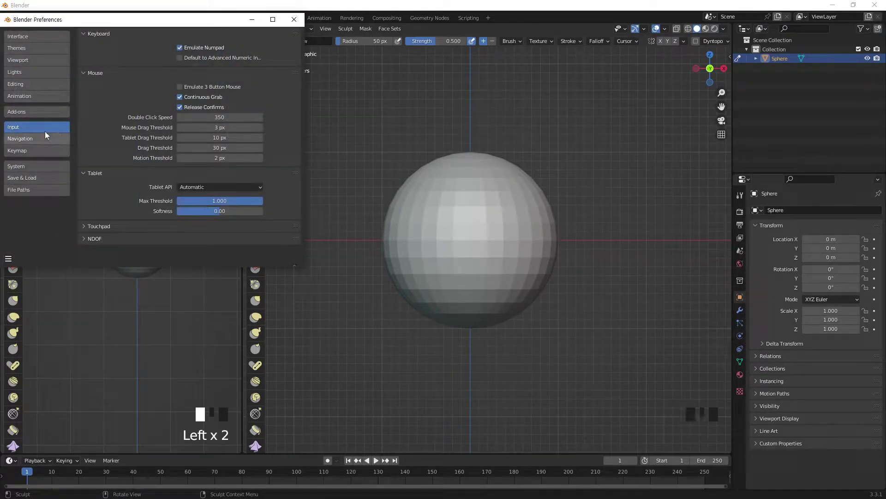
left_click(179, 48)
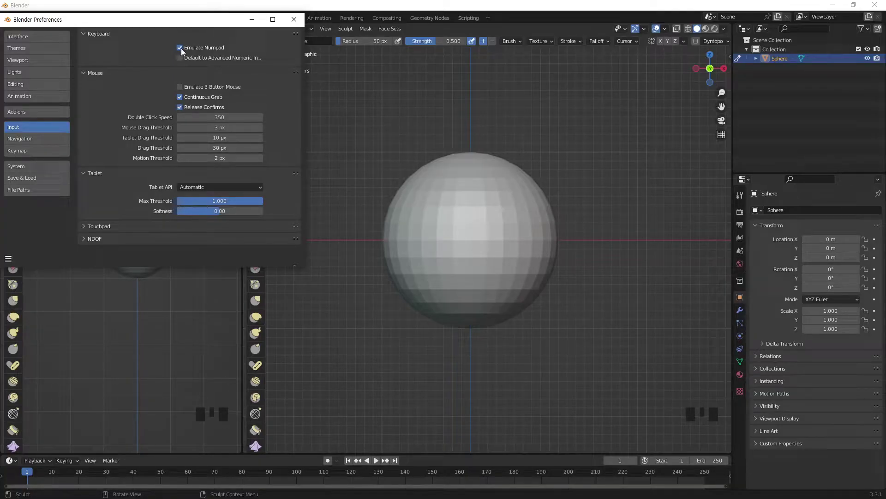
left_click(294, 19)
Examine the sphere in the large viewport's front, right and top orthographic views, ending in the front view.
key("3")
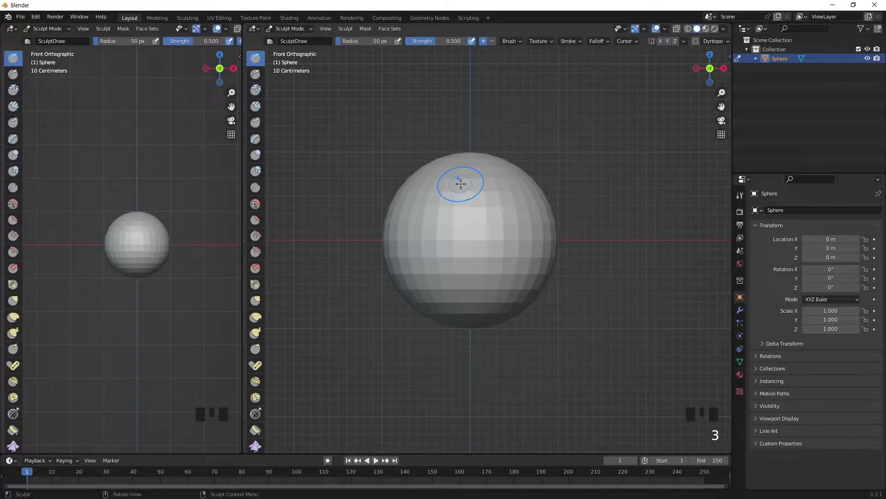
key("3")
key("KP_1")
key("KP_3")
key("KP_1")
key("KP_3")
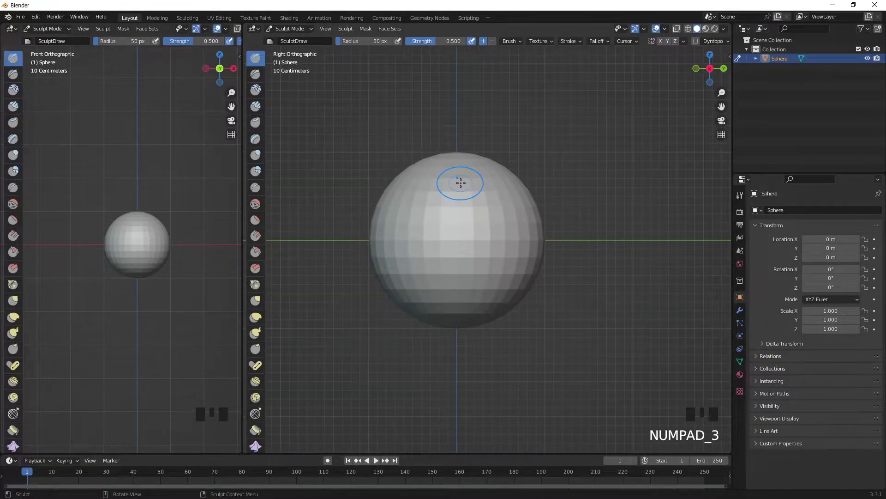
key("KP_7")
key("KP_3")
key("KP_7")
key("KP_1")
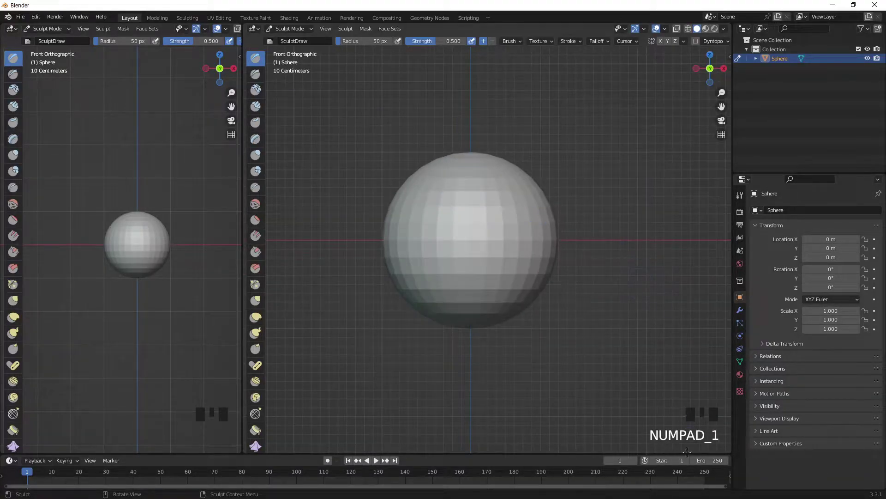
key("KP_7")
key("KP_1")
key("KP_3")
key("KP_7")
key("KP_1")
key("3")
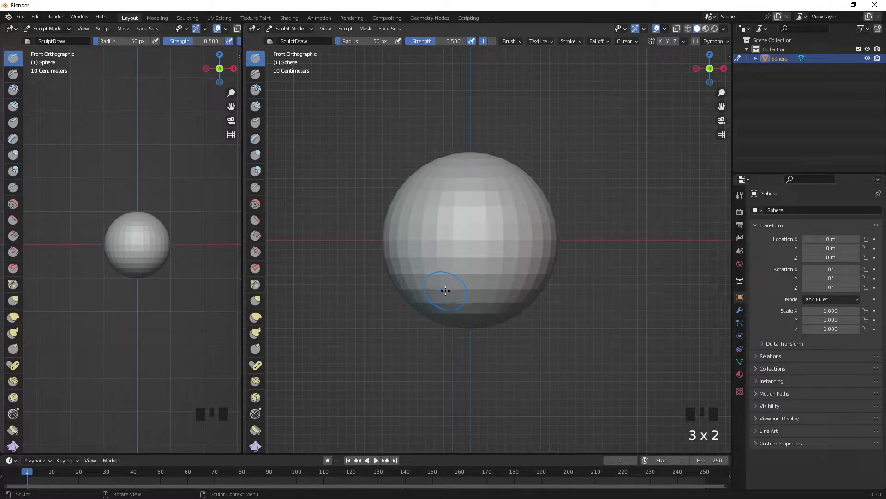
Turn on Emulate Numpad in the Input preferences and close the preferences window.
left_click(36, 16)
left_click(48, 149)
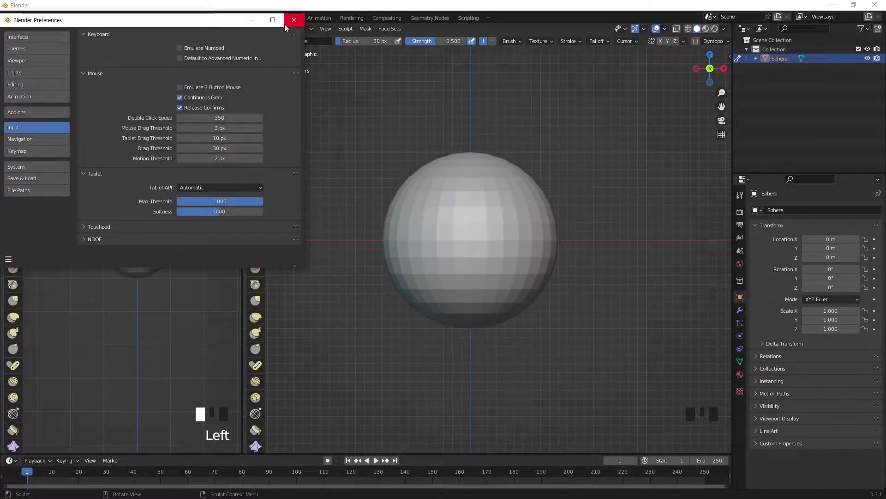
left_click(22, 140)
left_click(23, 126)
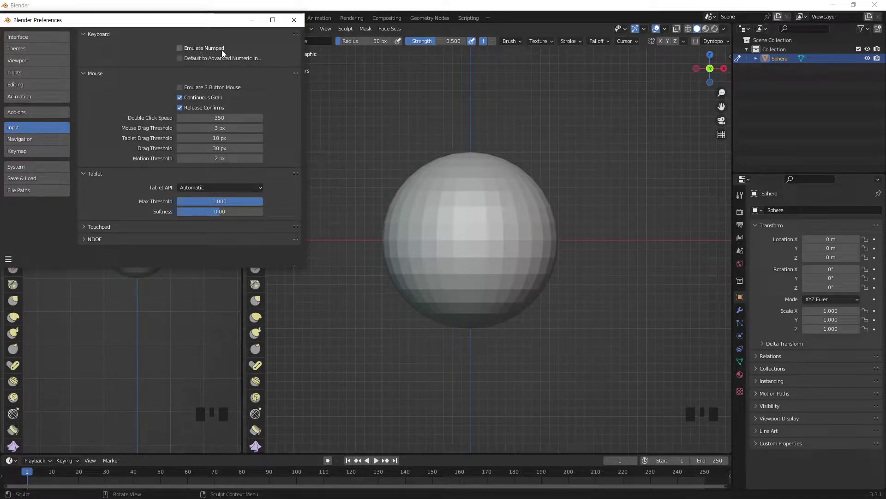
left_click(181, 48)
left_click(293, 20)
Check the front, right and top view shortcuts with Emulate Numpad on, returning both viewports to front orthographic.
key("KP_1")
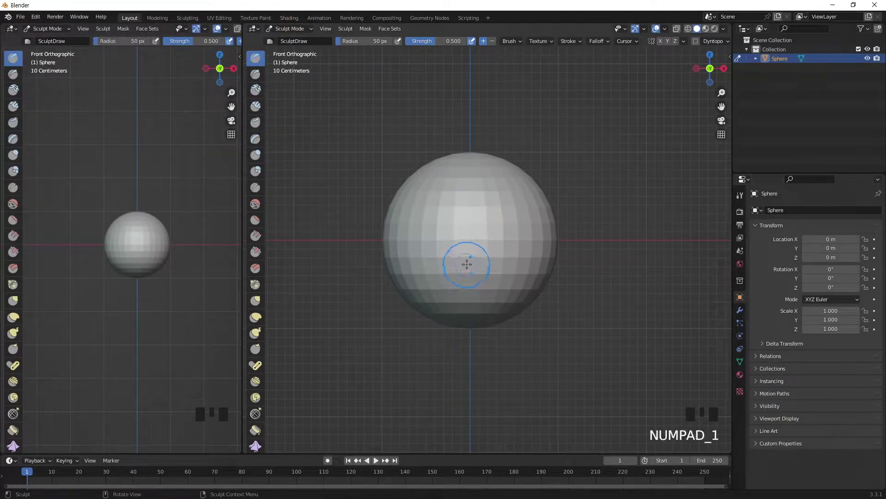
key("3")
key("1")
key("3")
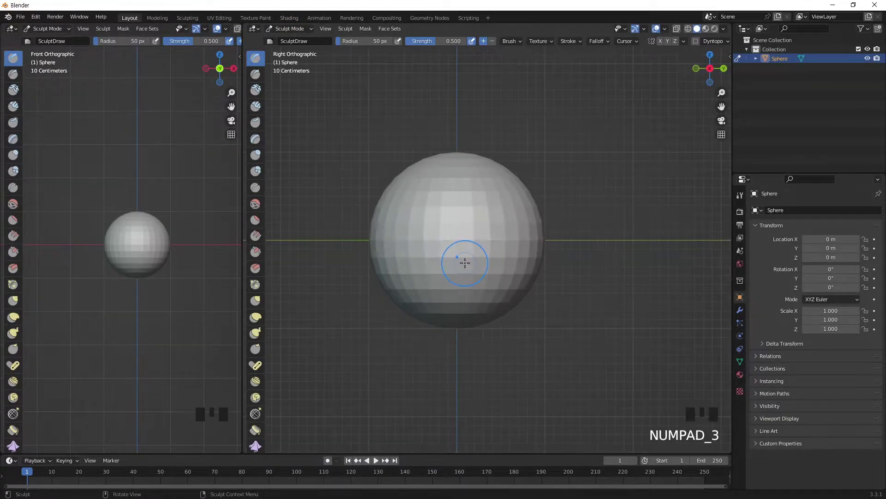
key("KP_7")
key("KP_1")
key("KP_3")
key("KP_1")
key("KP_1")
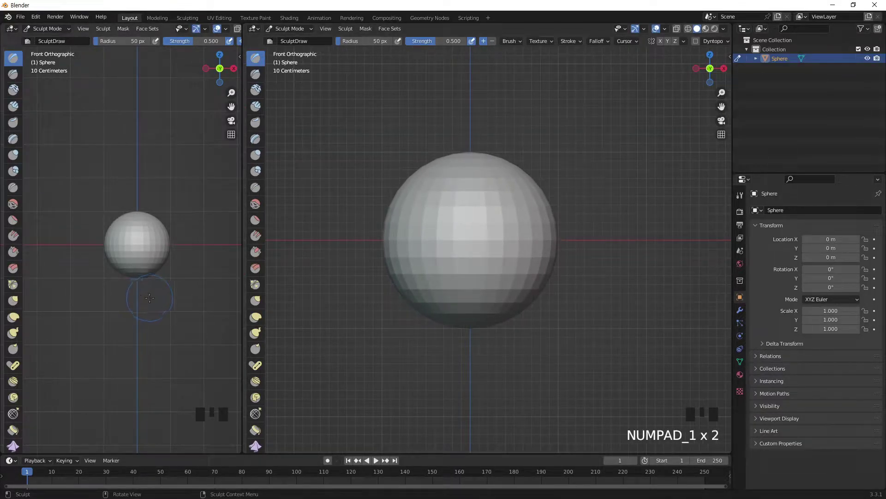
key("KP_3")
key("KP_1")
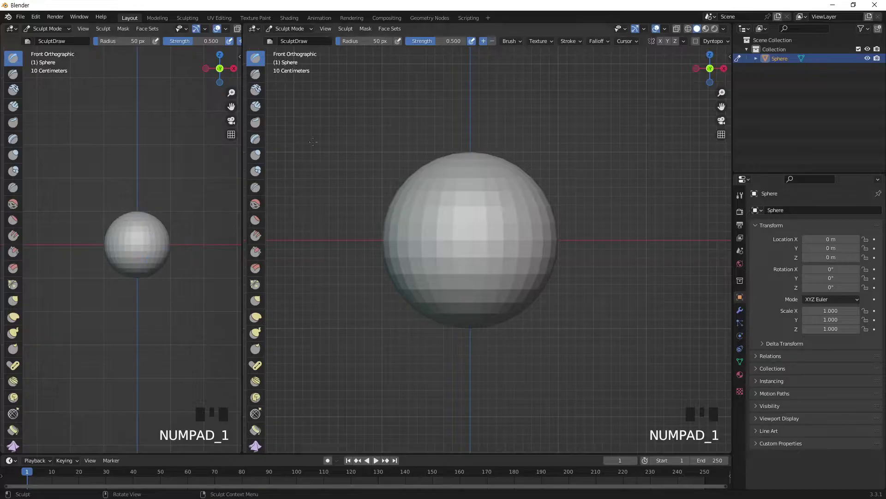
Split the narrow viewport into two stacked viewports and widen the large viewport's toolbar to two columns with smaller icons.
left_click_drag(6, 25, 36, 212)
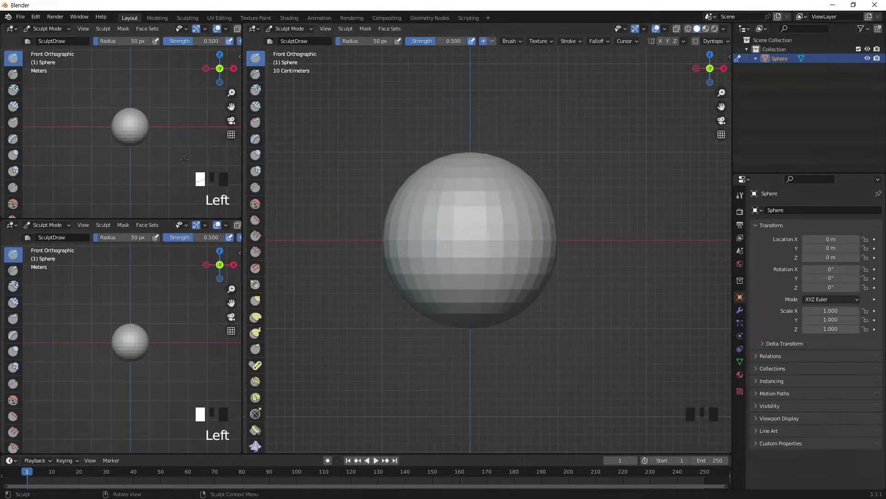
left_click_drag(265, 162, 283, 162)
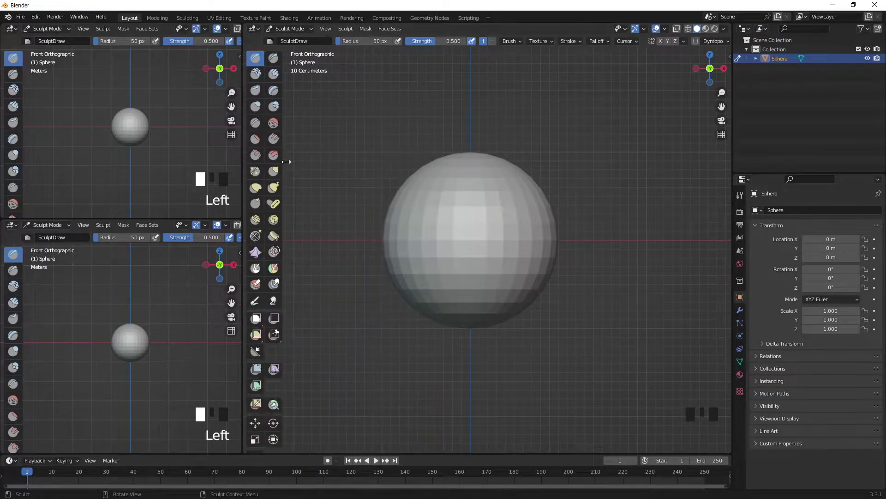
left_click(283, 162)
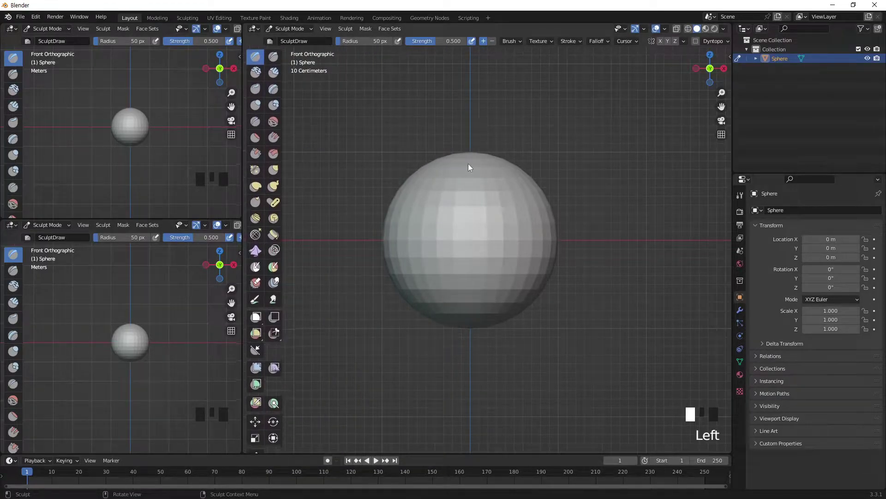
mouse_move(267, 206)
middle_mouse_down("ctrl")
mouse_move(258, 213)
mouse_move(305, 193)
middle_mouse_up("ctrl")
middle_click_drag(290, 121, 272, 209, "ctrl")
mouse_move(269, 218)
middle_mouse_down("ctrl")
mouse_move(269, 236)
mouse_move(277, 191)
mouse_move(262, 207)
mouse_move(273, 181)
mouse_move(273, 203)
mouse_move(262, 186)
middle_mouse_up("ctrl")
left_click(80, 172)
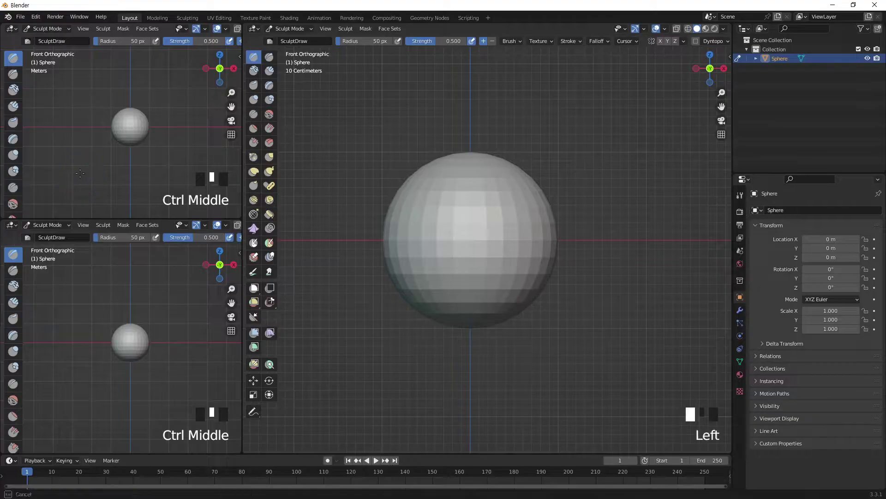
Show and hide the sidebar in the small viewports.
key("n")
key("n")
key("n")
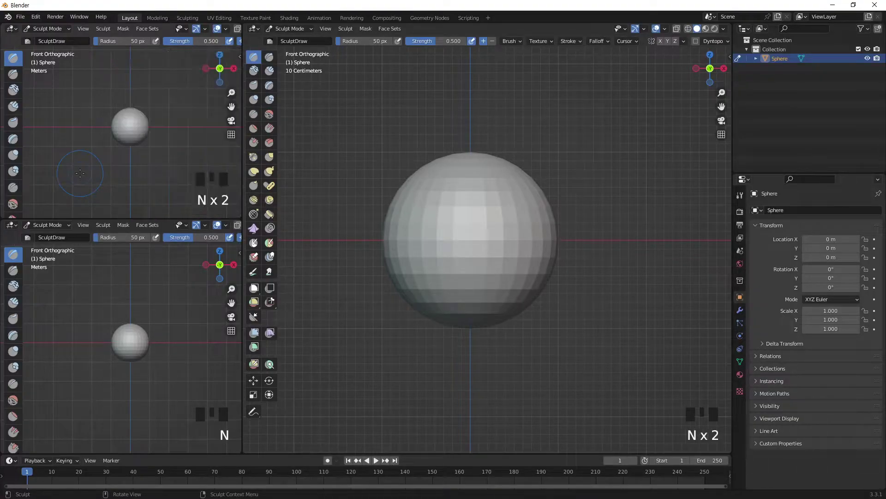
key("n")
key("n")
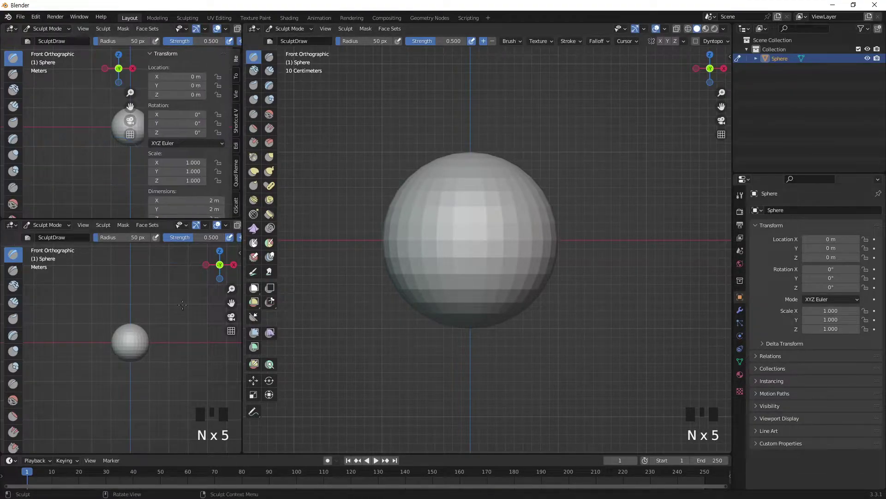
key("n")
key("n")
key("n")
key("n")
key("n")
Hide the toolbar in both small viewports, toggling the large viewport's toolbar off and back on.
key("t")
key("t")
key("t")
key("t")
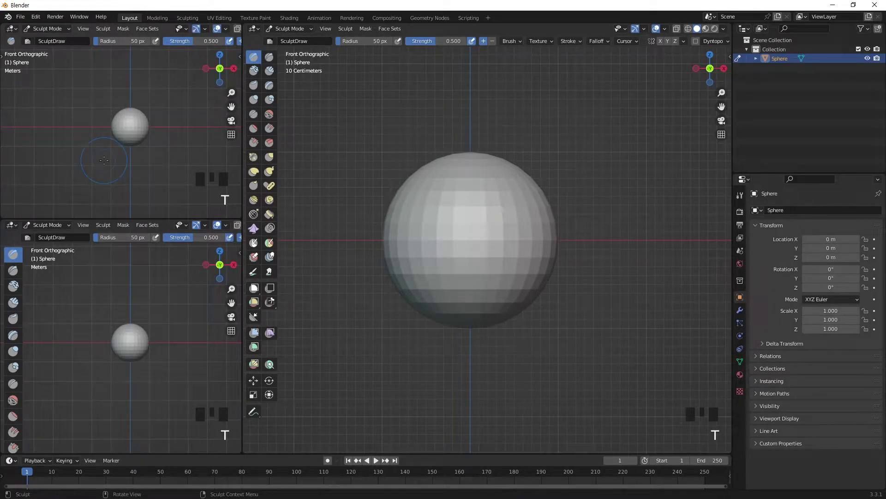
key("t")
left_click(332, 174)
key("t")
key("t")
key("t")
key("t")
key("t")
key("t")
key("t")
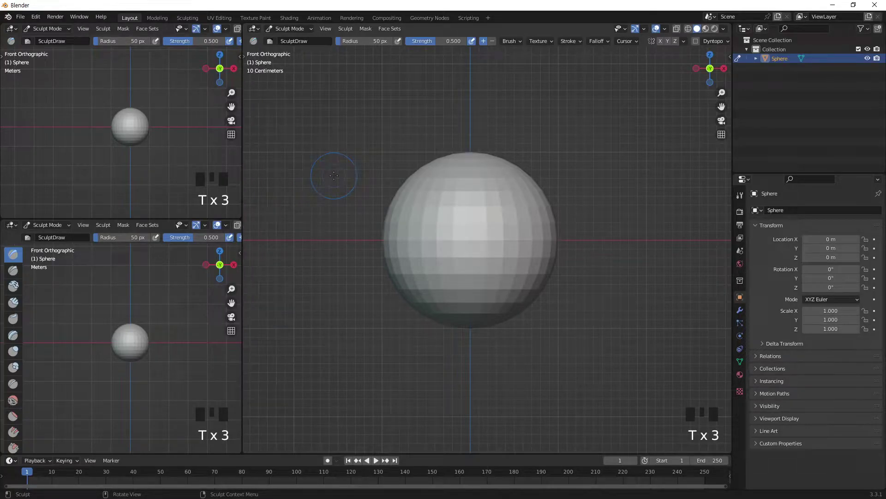
key("t")
key("t")
left_click(104, 307)
key("t")
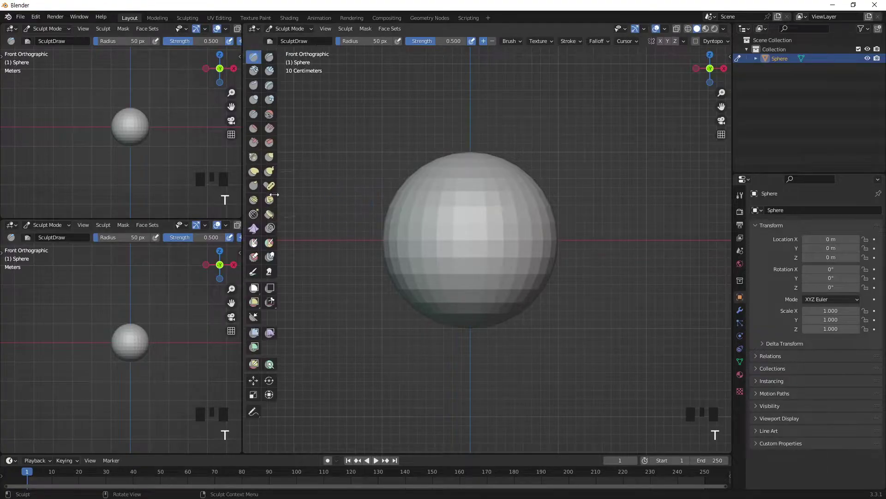
Narrow the small viewports slightly and set the upper one to right orthographic and the lower one to front orthographic view.
mouse_move(241, 188)
left_mouse_down()
mouse_move(189, 188)
mouse_move(226, 187)
left_mouse_up()
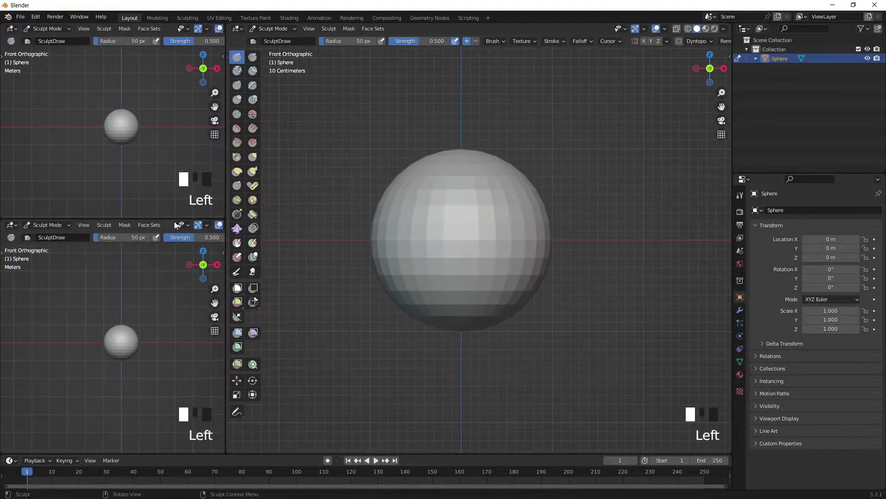
left_click_drag(175, 218, 179, 213)
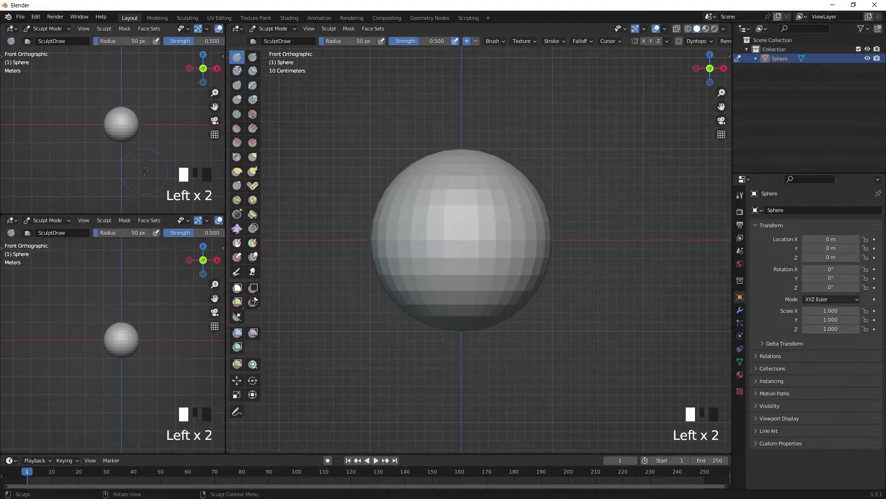
key("KP_3")
key("KP_1")
Turn on X mirror symmetry and increase the sculpting brush radius to 101 px.
middle_click_drag(501, 259, 362, 250)
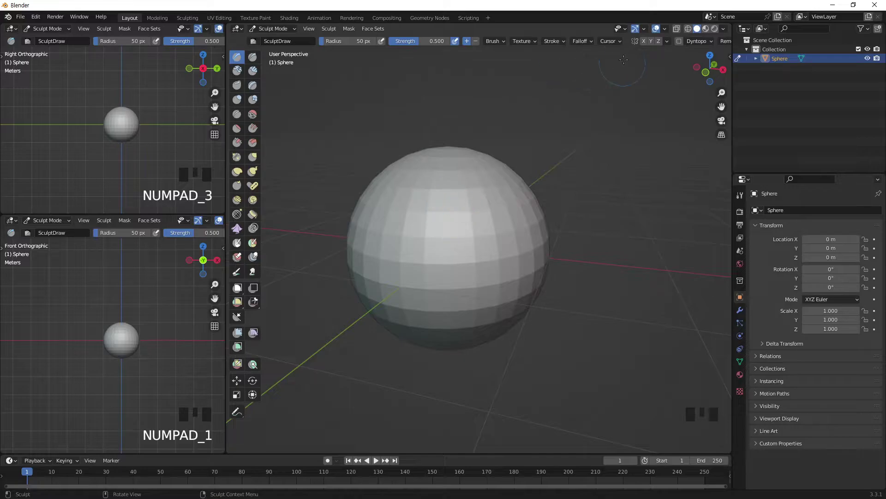
left_click(645, 41)
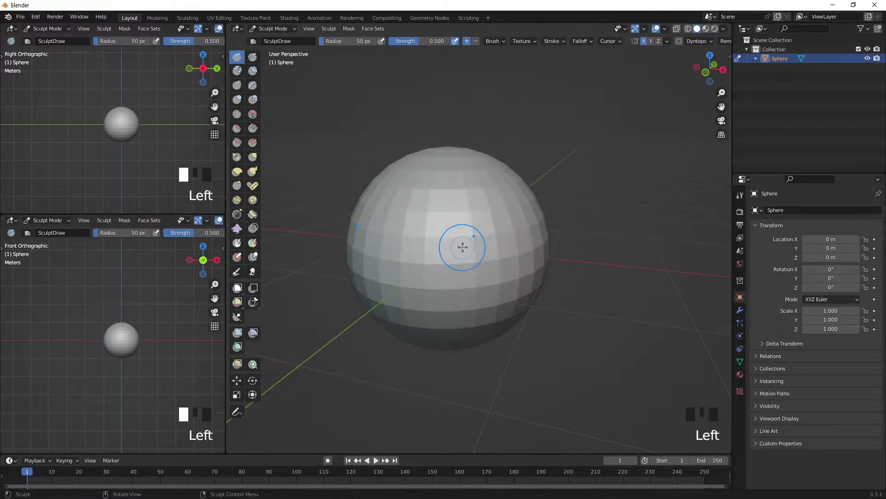
key("bracketright")
key("bracketright")
key("bracketright")
key("bracketright")
key("bracketright")
key("bracketright")
key("bracketright")
key("bracketright")
key("bracketright")
key("bracketright")
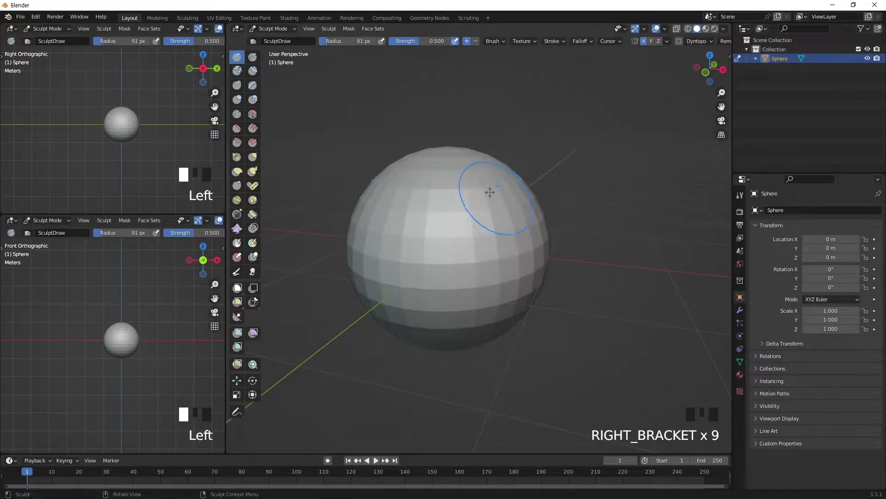
Select the Grab brush and try a mirrored pull on the sphere's front surface, undoing the stroke.
left_click(257, 157)
mouse_move(462, 236)
left_mouse_down()
mouse_move(469, 303)
mouse_move(454, 290)
mouse_move(504, 238)
left_mouse_up()
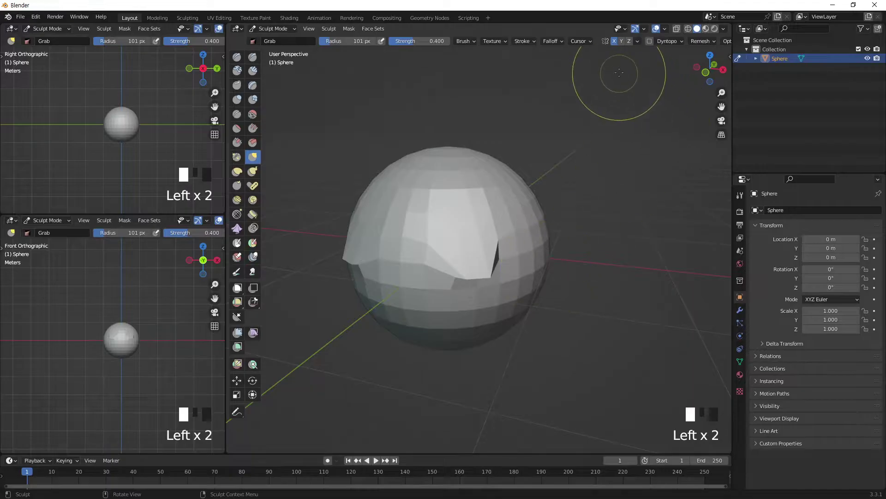
key("ctrl+z")
Turn off X mirror symmetry and try two one-sided Grab pulls on the sphere, undoing each stroke.
left_click(615, 42)
mouse_move(455, 237)
left_mouse_down()
mouse_move(490, 295)
mouse_move(273, 299)
mouse_move(615, 293)
mouse_move(431, 314)
mouse_move(440, 307)
left_mouse_up()
mouse_move(450, 308)
middle_mouse_down()
mouse_move(490, 323)
mouse_move(449, 319)
middle_mouse_up()
key("ctrl+z")
mouse_move(507, 272)
left_mouse_down()
mouse_move(400, 253)
mouse_move(629, 263)
mouse_move(534, 271)
left_mouse_up()
key("ctrl+z")
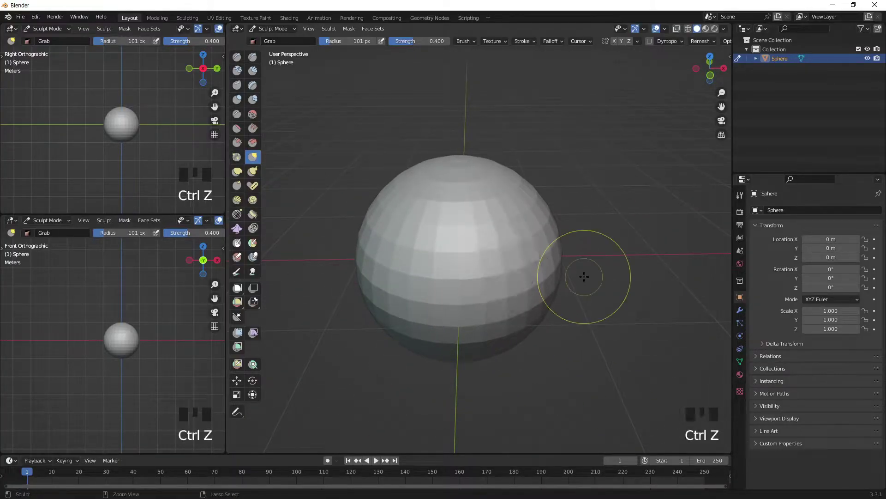
Turn X mirror symmetry back on and try a Grab pull on the sphere's side, undoing the stroke.
left_click(614, 41)
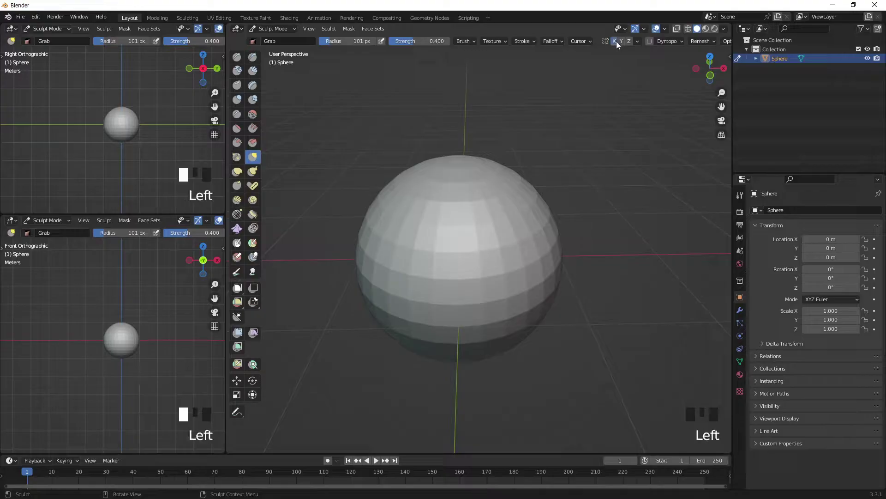
mouse_move(495, 254)
left_mouse_down()
mouse_move(792, 316)
mouse_move(346, 289)
mouse_move(595, 369)
mouse_move(345, 305)
mouse_move(511, 287)
mouse_move(473, 291)
mouse_move(621, 299)
left_mouse_up()
key("ctrl+z")
Inspect the sphere's mesh density in Edit Mode, return to Sculpt Mode and view the Remesh settings.
middle_click_drag(469, 318, 491, 289)
key("KP_1")
scroll(485, 309, "down", 2)
scroll(485, 309, "up", 2)
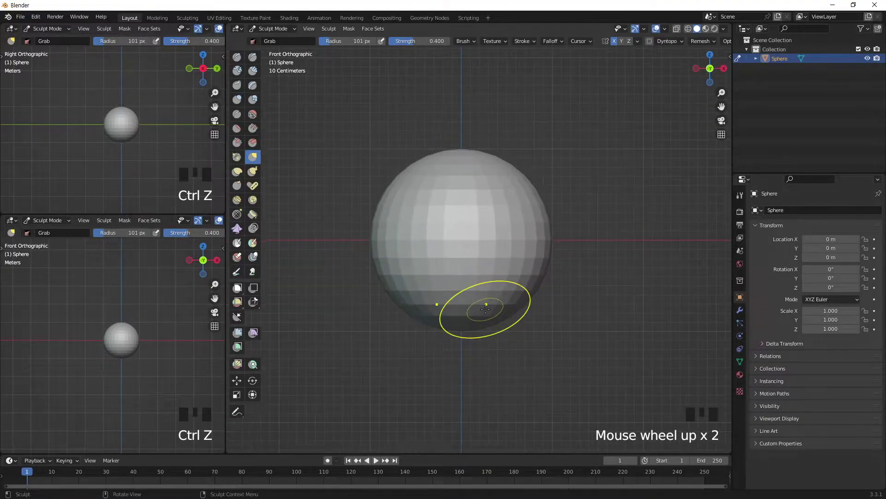
middle_click_drag(537, 267, 570, 277)
key("Tab")
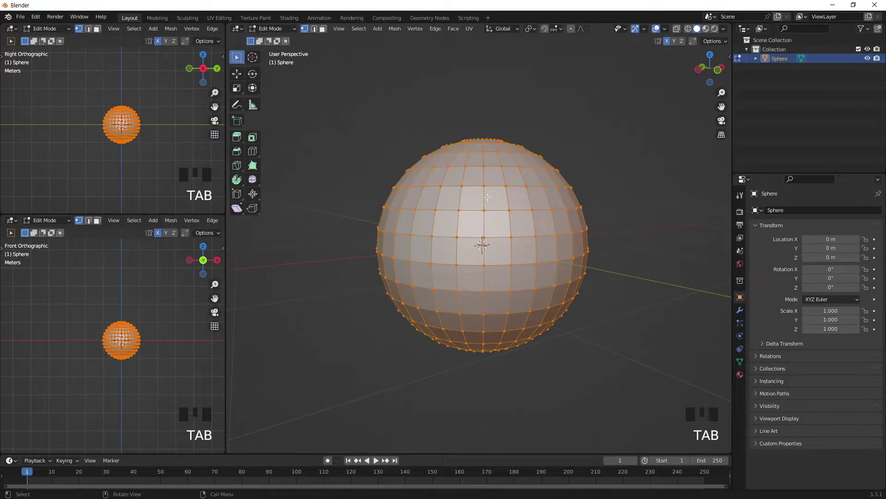
key("Tab")
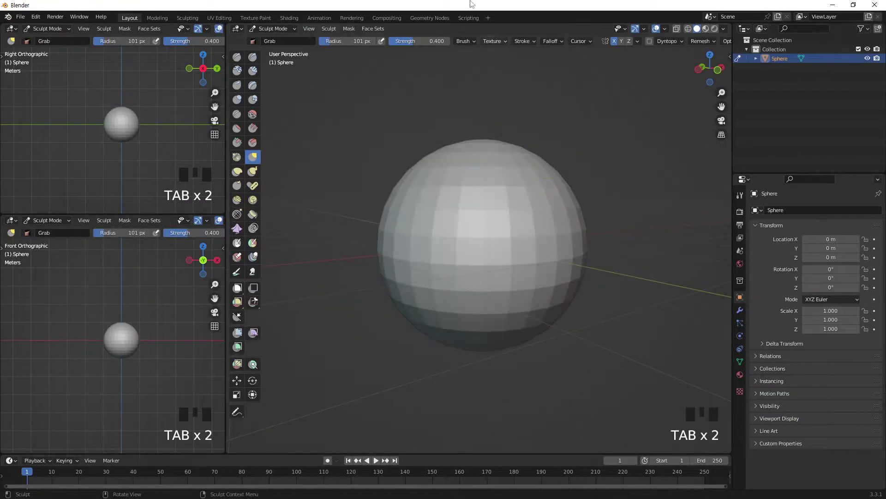
left_click(705, 43)
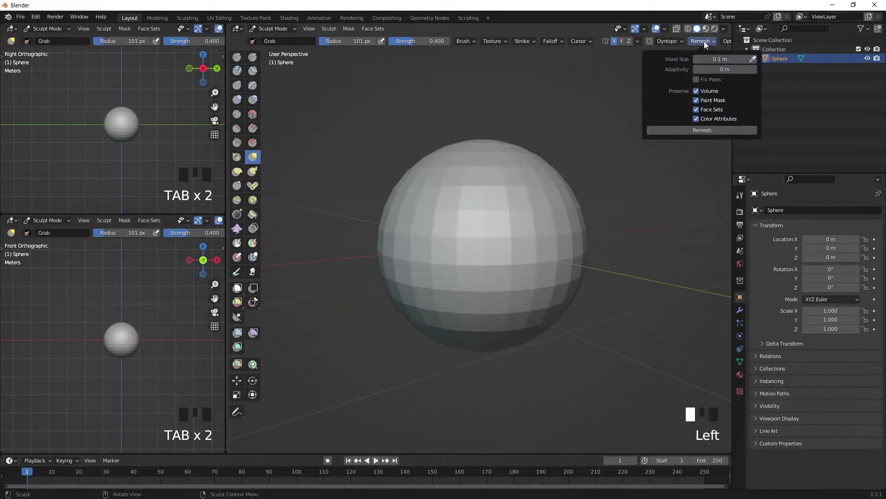
left_click(566, 91)
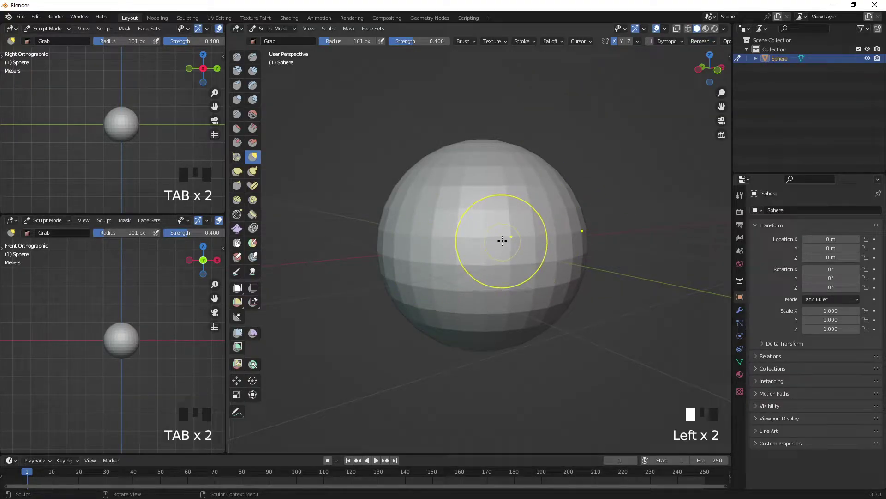
Adjust the remesh voxel size interactively on the sphere and voxel-remesh it.
key("shift+r")
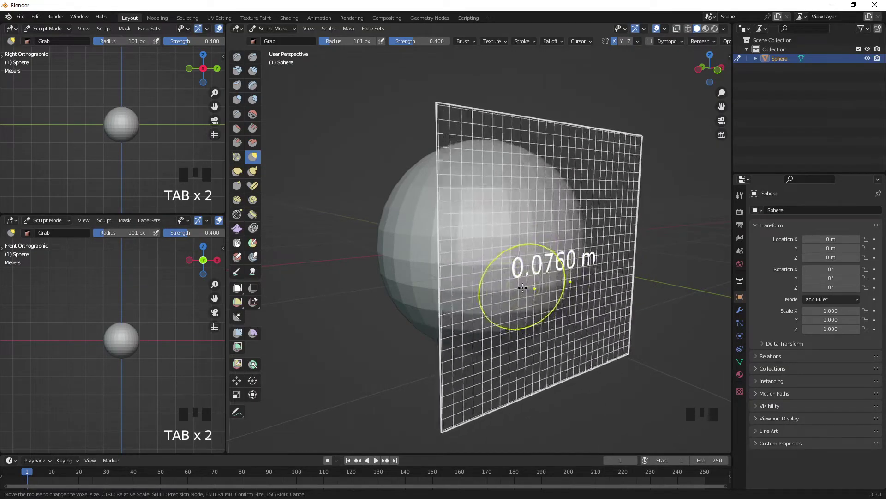
left_click(548, 283)
key("shift+r")
key("shift+r")
key("shift+r")
key("shift+r")
key("shift+r")
key("shift+r")
key("shift+r")
key("shift+r")
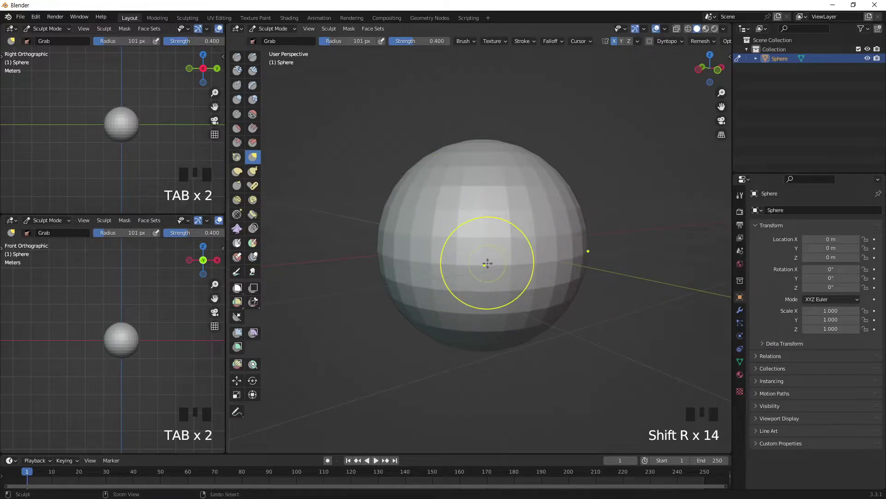
key("ctrl+r")
Try Grab pulls on the remeshed sphere from an angled view and the front view, undoing the strokes.
middle_click_drag(504, 212, 496, 253)
left_click_drag(480, 214, 598, 217)
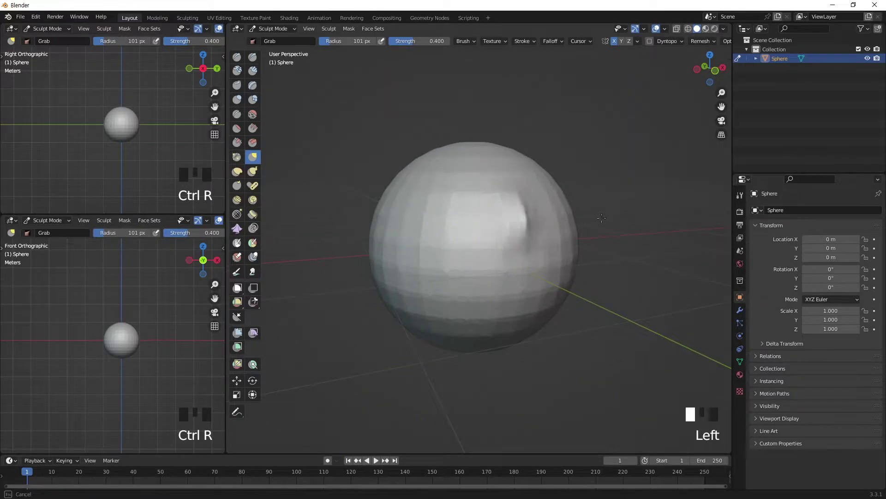
left_click_drag(397, 242, 398, 243)
key("KP_1")
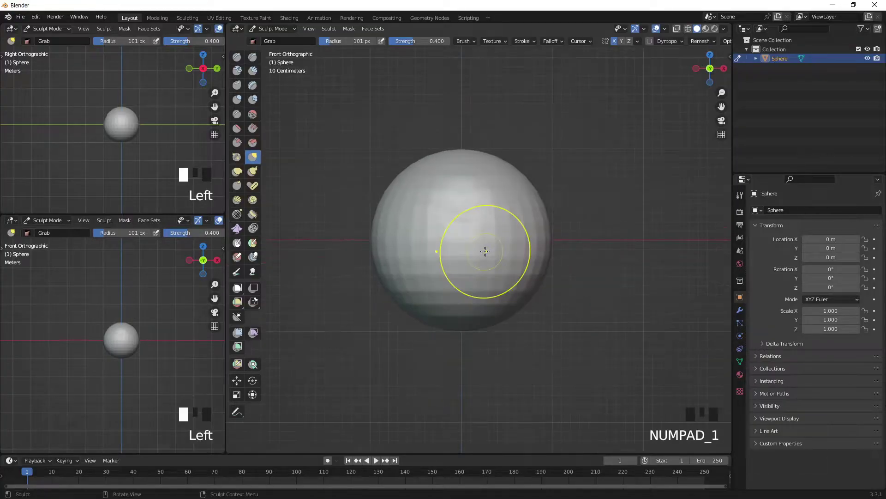
key("ctrl+z")
mouse_move(484, 249)
left_mouse_down()
mouse_move(578, 255)
mouse_move(630, 282)
mouse_move(489, 284)
left_mouse_up()
key("ctrl+z")
Select the Snake Hook brush and try three outward pulls on the sphere, undoing each one.
left_click(253, 172)
mouse_move(499, 224)
left_mouse_down()
mouse_move(596, 293)
mouse_move(573, 144)
mouse_move(574, 287)
left_mouse_up()
key("ctrl+z")
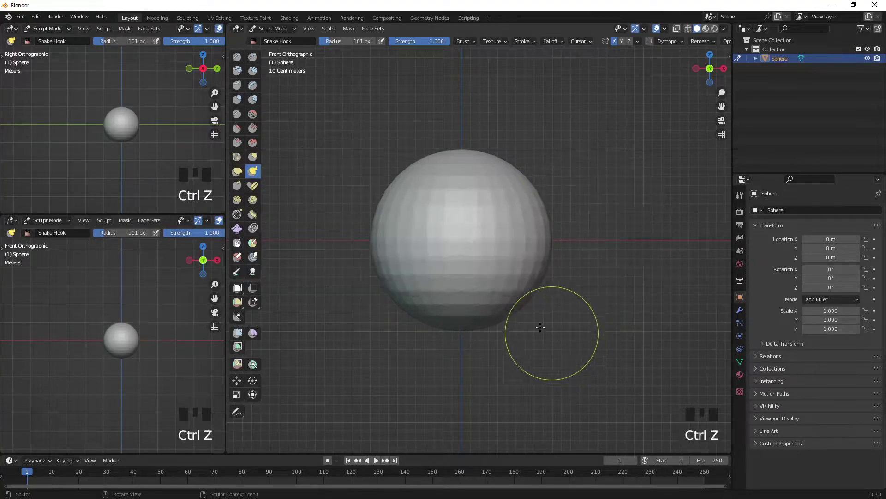
middle_click_drag(554, 336, 515, 319)
mouse_move(515, 318)
left_mouse_down()
mouse_move(516, 359)
mouse_move(582, 397)
mouse_move(684, 337)
mouse_move(638, 263)
left_mouse_up()
key("ctrl+z")
middle_click_drag(510, 338, 453, 267)
mouse_move(452, 268)
left_mouse_down()
mouse_move(430, 221)
mouse_move(323, 267)
left_mouse_up()
key("ctrl+z")
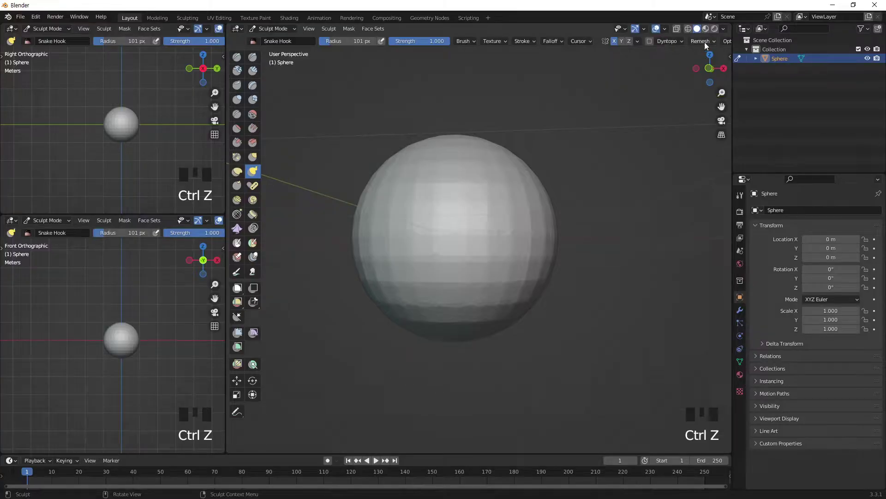
Set the remesh voxel size to 0.03 m and remesh the sphere.
key("Tab")
key("Tab")
key("Tab")
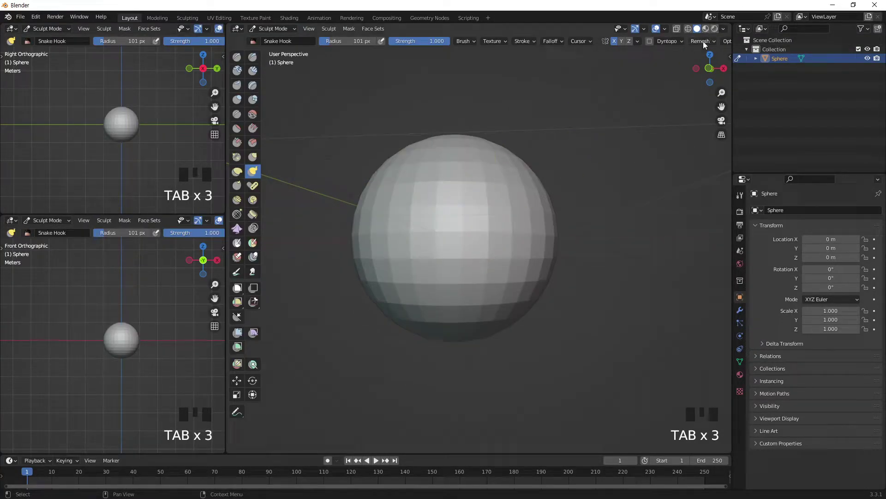
left_click(702, 41)
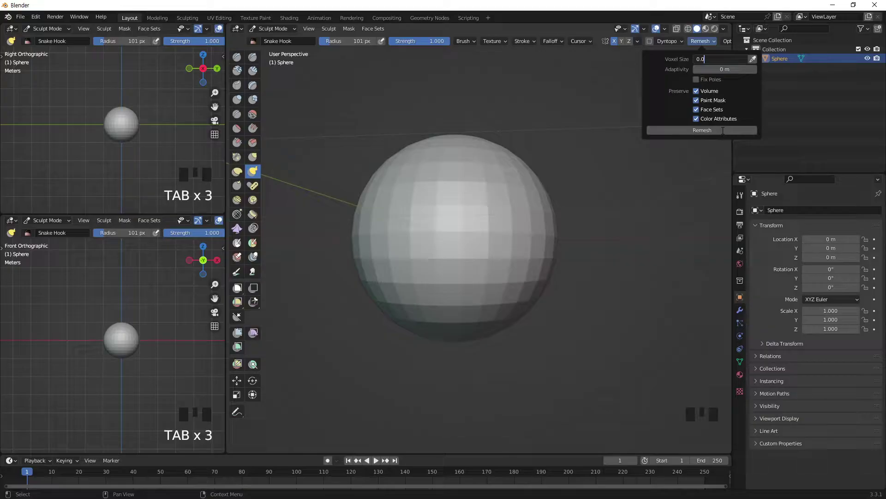
key("Return")
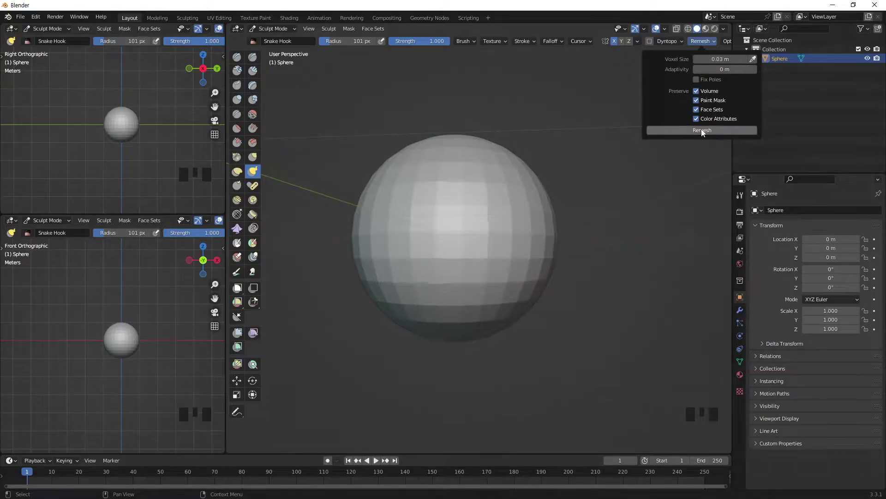
Try three mirrored Snake Hook pulls on the sphere remeshed at 0.03 m, undoing each stroke.
middle_click_drag(461, 214, 480, 255)
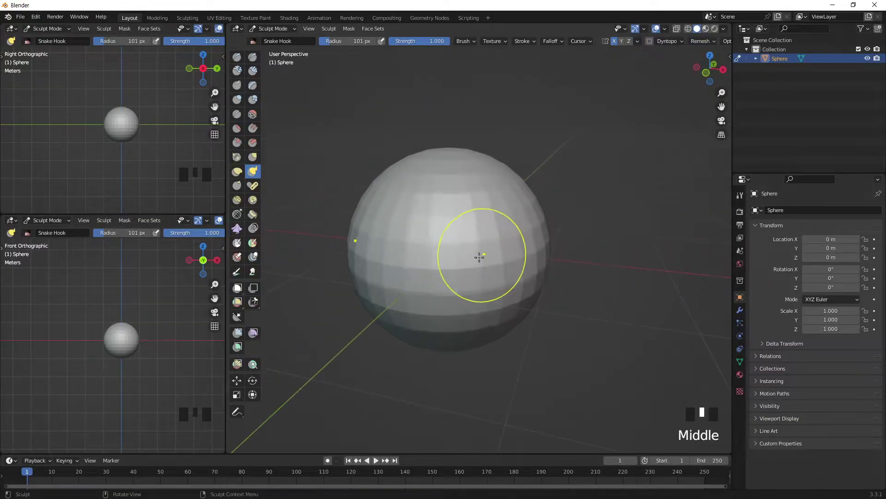
mouse_move(467, 227)
left_mouse_down()
mouse_move(633, 258)
mouse_move(614, 392)
mouse_move(723, 243)
mouse_move(713, 231)
left_mouse_up()
key("ctrl+z")
mouse_move(426, 245)
left_mouse_down()
mouse_move(327, 322)
mouse_move(342, 372)
left_mouse_up()
key("ctrl+z")
left_click_drag(487, 248, 618, 411)
key("ctrl+z")
Return to the front view of the sphere and select the Draw brush.
middle_click_drag(426, 179, 491, 174)
key("KP_1")
scroll(492, 206, "up", 3)
scroll(492, 206, "down", 4)
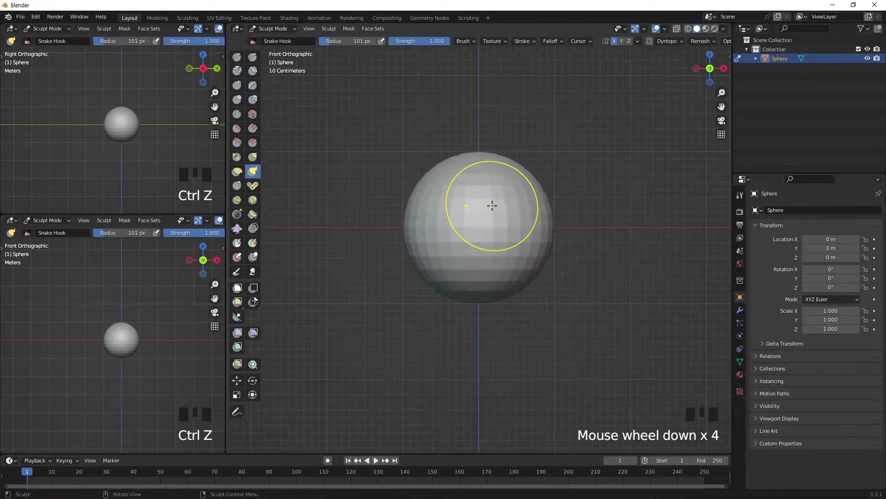
left_click(237, 57)
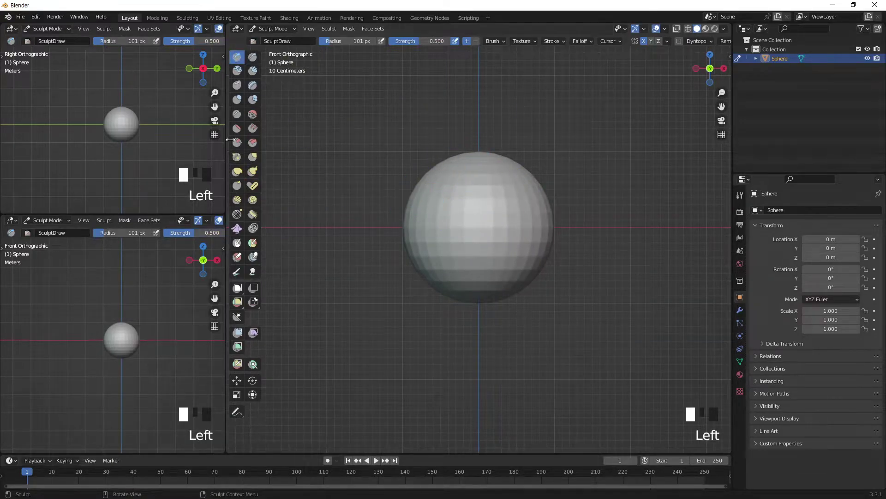
left_click(252, 114)
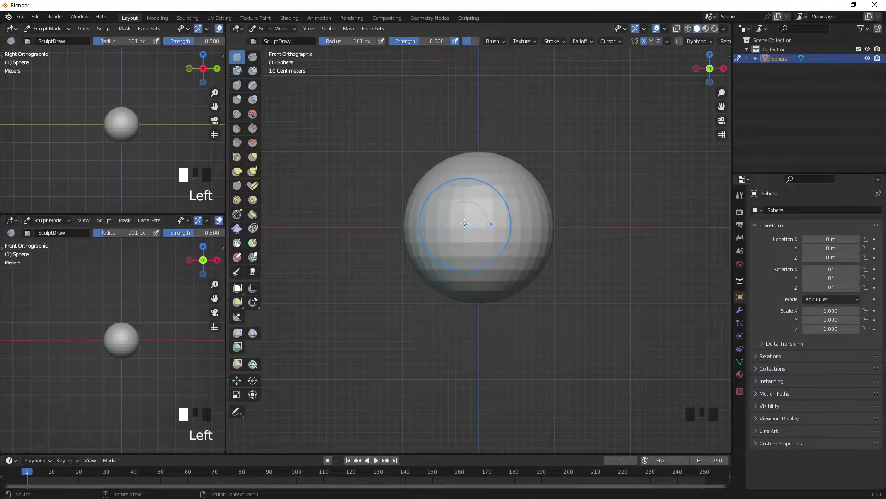
Smooth the faceted surface all around the sphere with the Smooth brush at strength 0.700, ending in the front view.
middle_click_drag(465, 224, 475, 245)
left_click(506, 192, "shift")
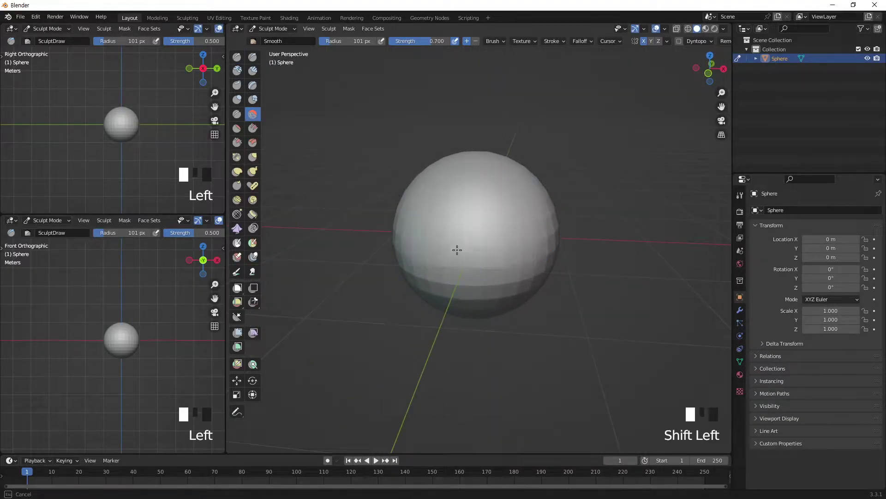
left_click_drag(434, 305, 527, 222, "shift")
middle_click_drag(542, 208, 457, 201)
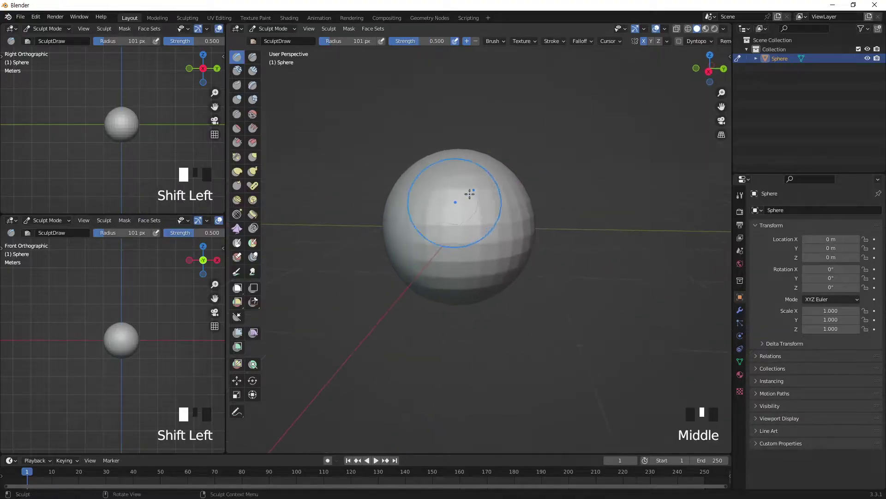
left_click_drag(452, 203, 387, 241, "shift")
left_click_drag(509, 255, 416, 257, "shift")
middle_click_drag(415, 257, 475, 197)
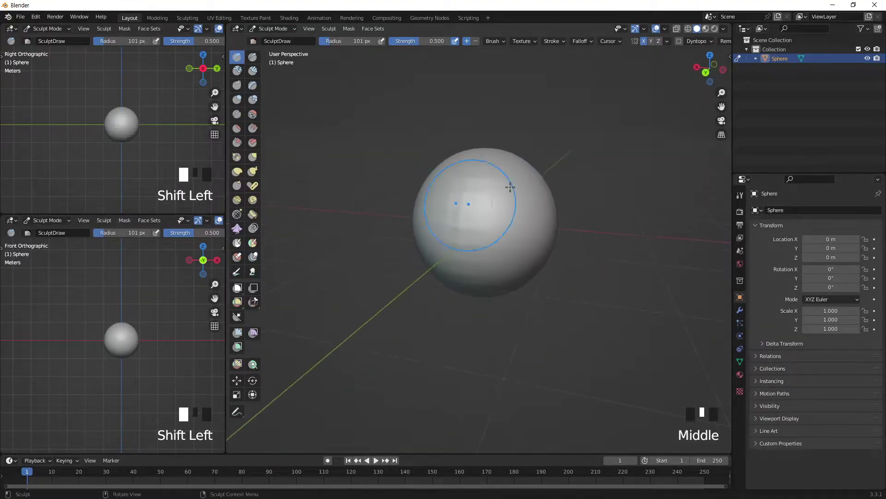
left_click_drag(474, 198, 478, 181, "shift")
middle_click_drag(471, 264, 462, 222)
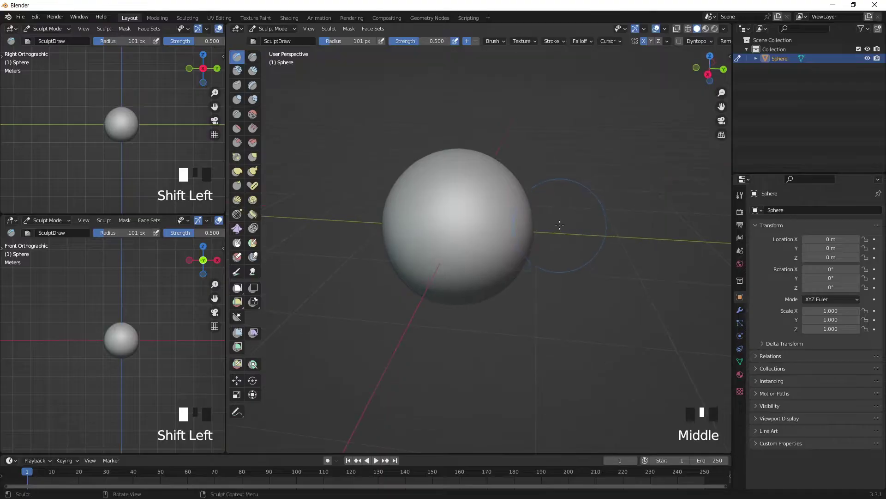
key("KP_1")
left_click(519, 211, "shift")
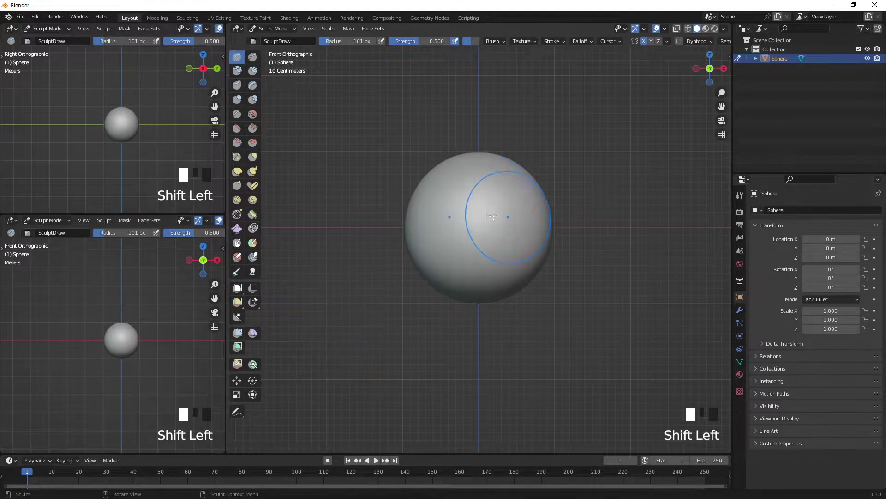
Widen the main viewport and remesh the smoothed sphere with a new voxel size.
left_click_drag(733, 60, 801, 60)
left_click(762, 42)
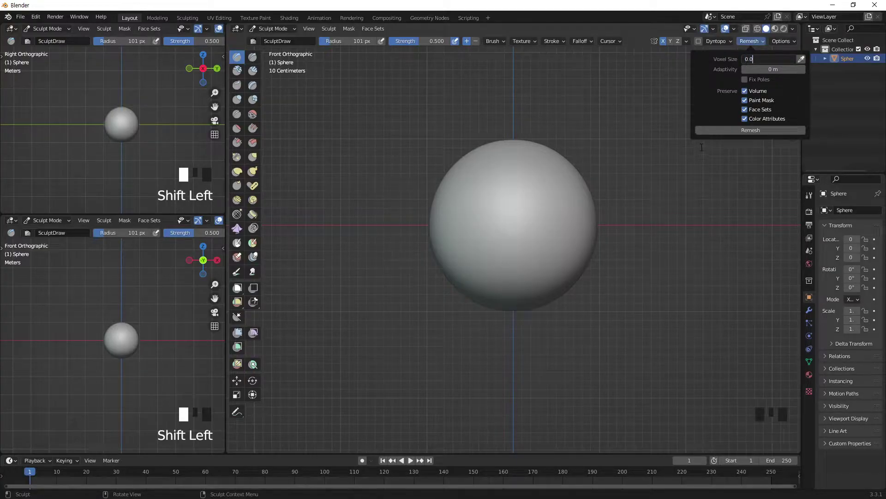
left_click(764, 131)
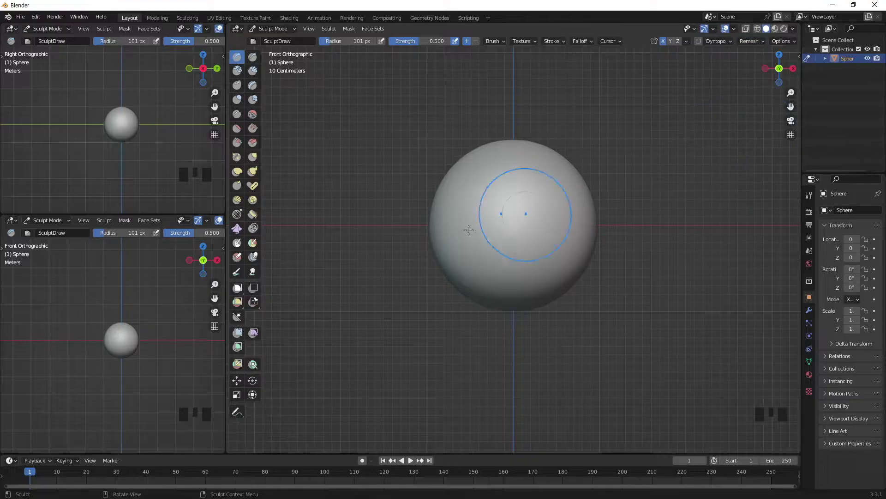
Smooth the remeshed sphere's front surface and return to the front view.
left_click_drag(496, 223, 420, 200, "shift")
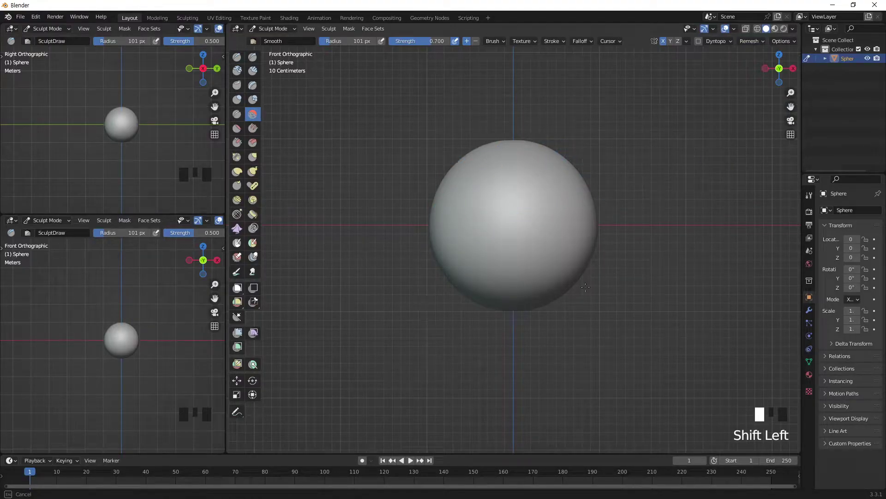
mouse_move(525, 231)
middle_mouse_down()
mouse_move(445, 220)
mouse_move(511, 244)
mouse_move(428, 241)
mouse_move(475, 272)
mouse_move(465, 236)
mouse_move(481, 266)
mouse_move(475, 250)
middle_mouse_up()
key("KP_1")
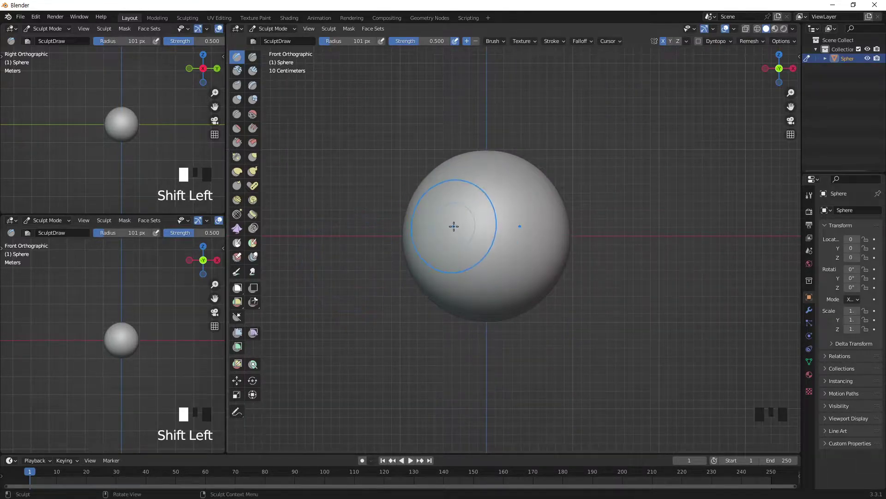
Enlarge and shrink the Draw brush radius in increments, ending at 86 px.
key("bracketright")
key("bracketright")
key("bracketright")
key("bracketright")
key("bracketright")
key("bracketright")
key("bracketleft")
key("bracketleft")
key("bracketleft")
key("bracketleft")
key("bracketleft")
key("bracketleft")
key("bracketleft")
key("bracketleft")
key("bracketleft")
key("bracketleft")
key("bracketleft")
key("bracketleft")
key("bracketleft")
key("bracketright")
key("bracketright")
key("bracketright")
key("bracketright")
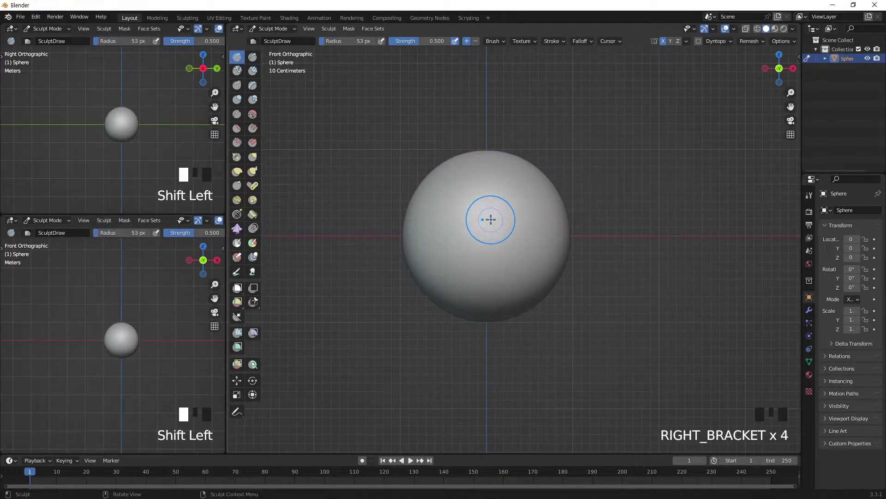
key("bracketright")
key("bracketright")
key("bracketright")
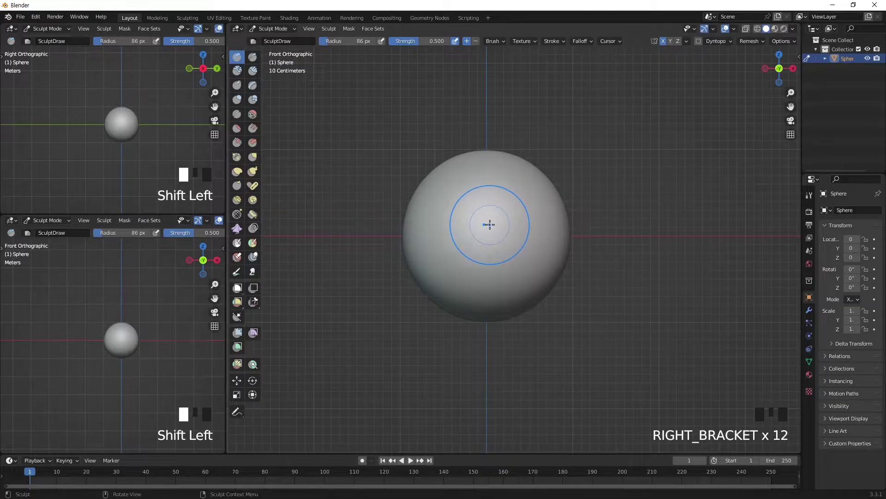
Resize the Draw brush interactively over the sphere, trying radii such as 263, 77, 39, 24 and 84 px.
key("f")
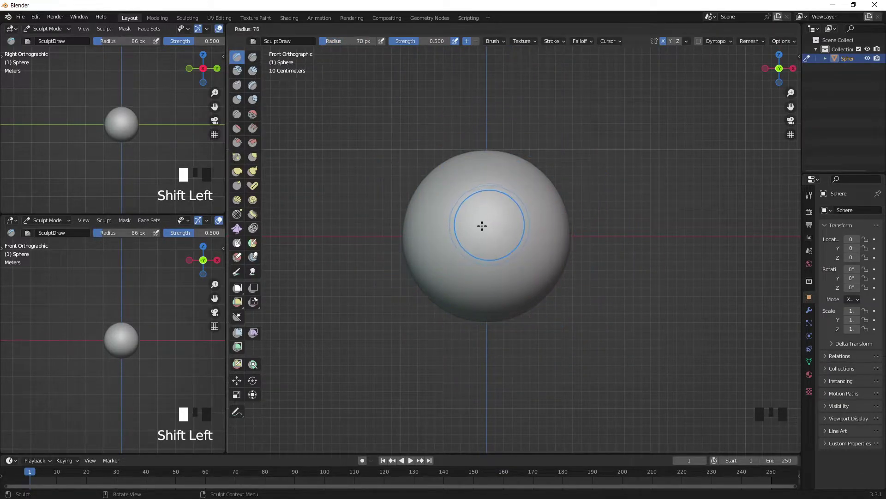
left_click(515, 224)
key("f")
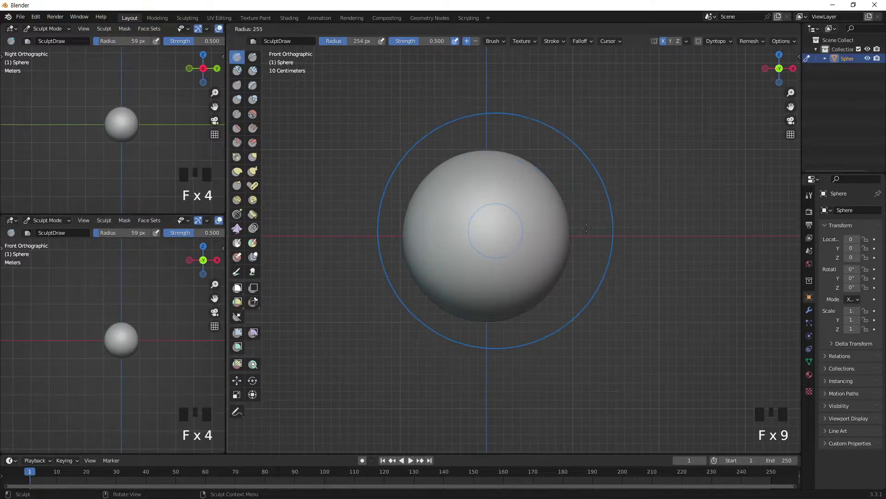
left_click(615, 224)
key("f")
left_click(502, 229)
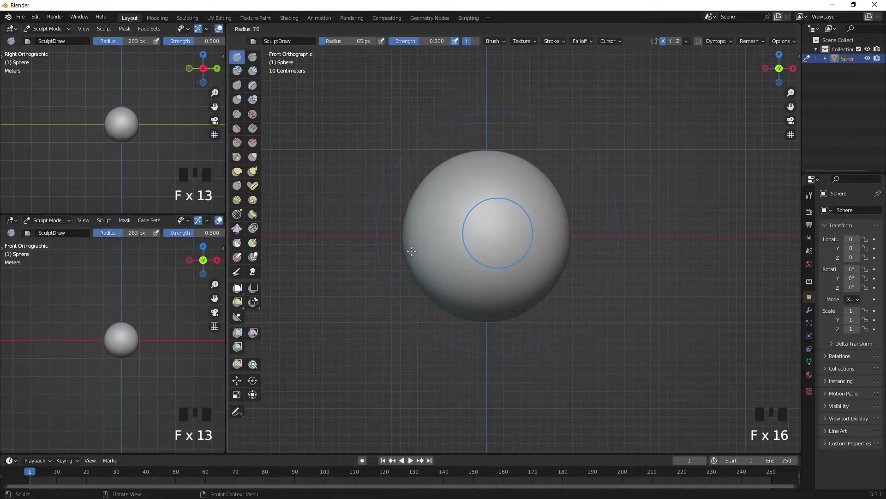
key("f")
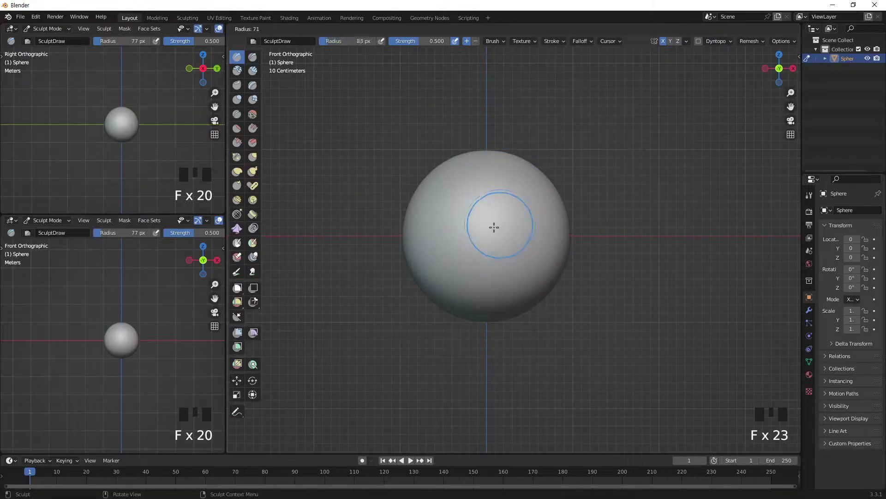
left_click(483, 227)
key("f")
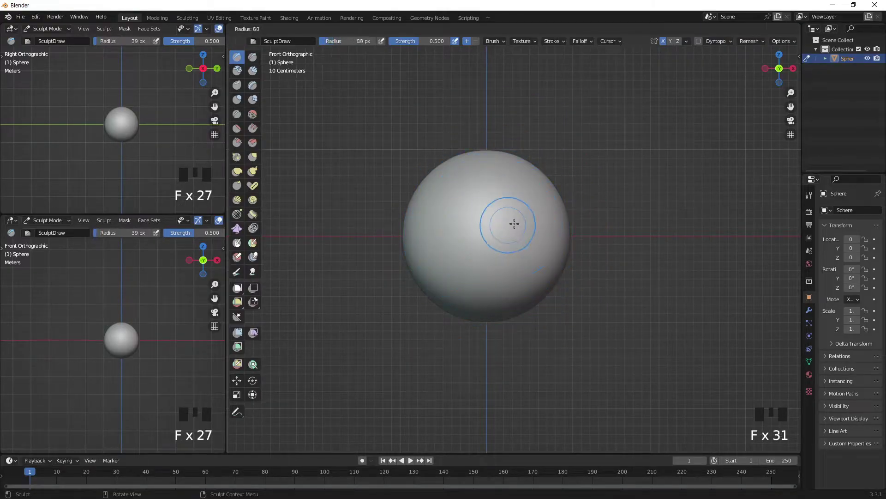
left_click(499, 225)
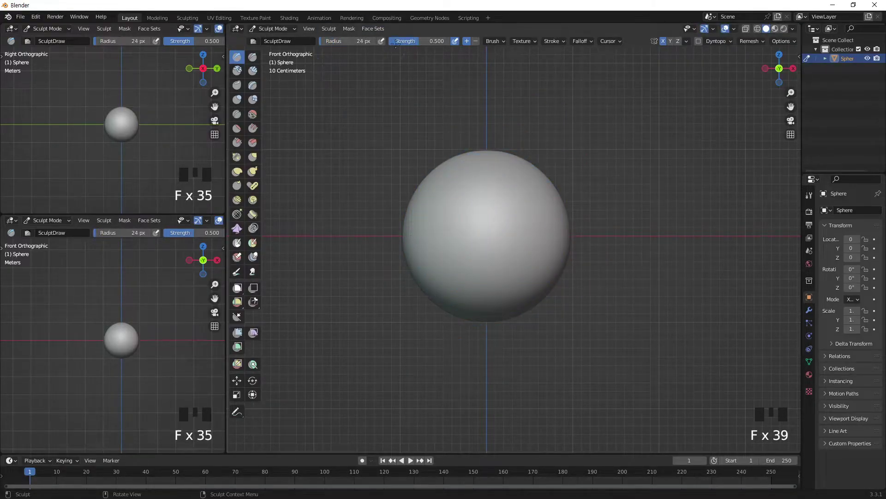
key("f")
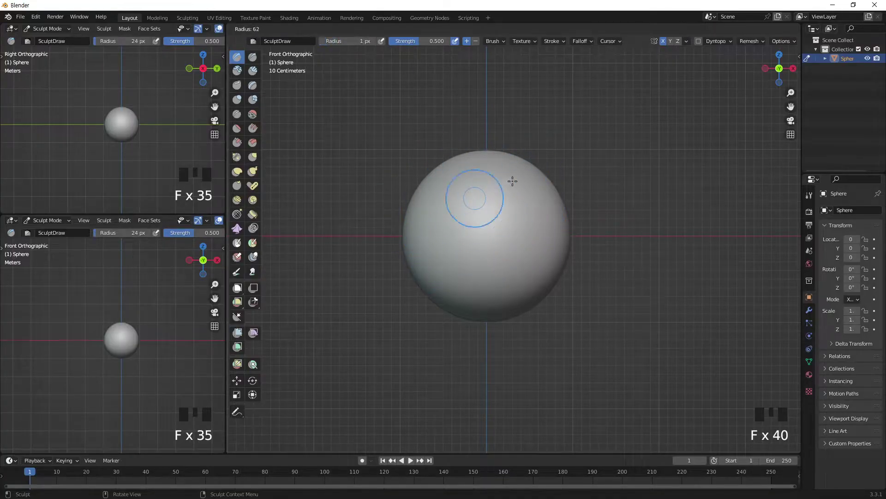
left_click(499, 180)
key("f")
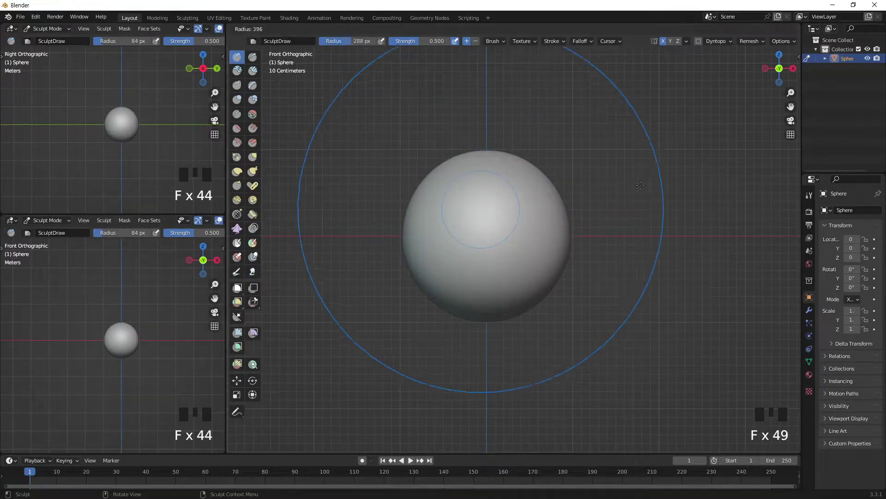
left_click(470, 191)
Shrink and enlarge the Draw brush incrementally until its radius is 47 px.
key("bracketleft")
key("bracketleft")
key("bracketleft")
key("bracketleft")
key("bracketleft")
key("bracketright")
key("bracketright")
key("bracketright")
key("bracketright")
key("bracketright")
key("bracketright")
key("bracketright")
key("bracketright")
key("bracketright")
key("bracketright")
key("bracketright")
key("bracketright")
key("bracketright")
key("bracketleft")
key("bracketleft")
key("bracketleft")
key("bracketleft")
key("bracketleft")
key("bracketleft")
key("bracketleft")
key("bracketleft")
key("bracketleft")
key("bracketleft")
key("bracketleft")
key("bracketleft")
key("bracketleft")
key("bracketleft")
key("bracketleft")
key("bracketleft")
key("bracketleft")
key("bracketleft")
key("bracketleft")
key("bracketright")
key("bracketright")
key("bracketright")
key("bracketright")
key("bracketright")
key("bracketright")
key("bracketright")
key("bracketright")
key("bracketright")
key("bracketright")
key("bracketright")
key("bracketright")
key("bracketright")
key("bracketright")
key("bracketright")
key("bracketright")
key("bracketright")
key("bracketright")
key("bracketright")
key("bracketright")
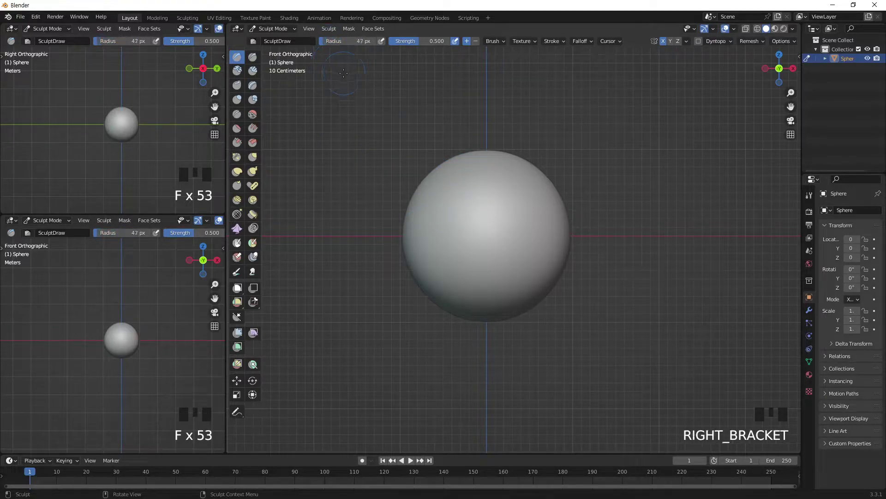
Shrink and enlarge the Draw brush radius incrementally over the sphere, ending at 44 px.
key("bracketleft")
key("bracketleft")
key("bracketleft")
key("bracketleft")
key("bracketleft")
key("bracketleft")
key("bracketleft")
key("bracketleft")
key("bracketleft")
key("bracketleft")
key("bracketleft")
key("bracketleft")
key("bracketleft")
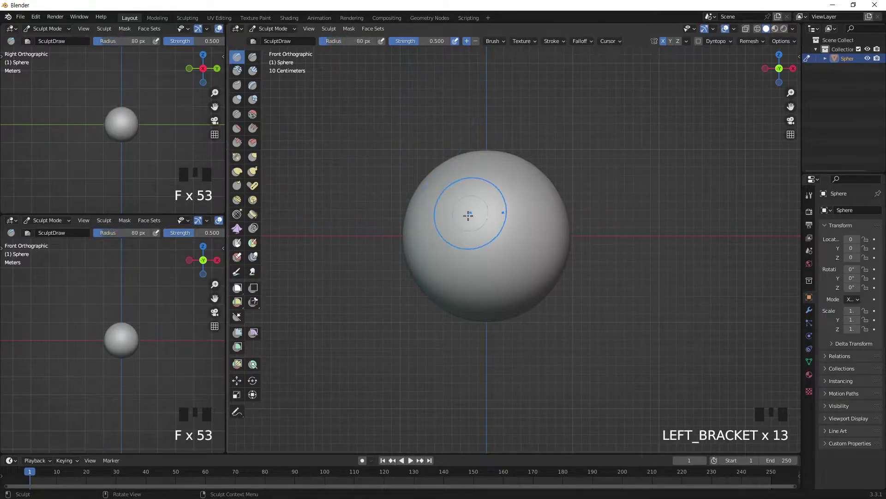
key("bracketright")
key("bracketright")
key("bracketright")
key("bracketright")
key("bracketright")
key("bracketright")
key("bracketright")
key("bracketright")
key("bracketright")
key("bracketright")
key("bracketright")
key("bracketright")
key("bracketright")
key("bracketright")
key("bracketright")
key("bracketright")
key("bracketright")
key("bracketright")
key("bracketright")
key("bracketright")
key("bracketright")
key("bracketright")
key("bracketleft")
key("bracketleft")
key("bracketleft")
key("bracketleft")
key("bracketleft")
key("bracketleft")
key("bracketleft")
key("bracketleft")
key("bracketleft")
key("bracketleft")
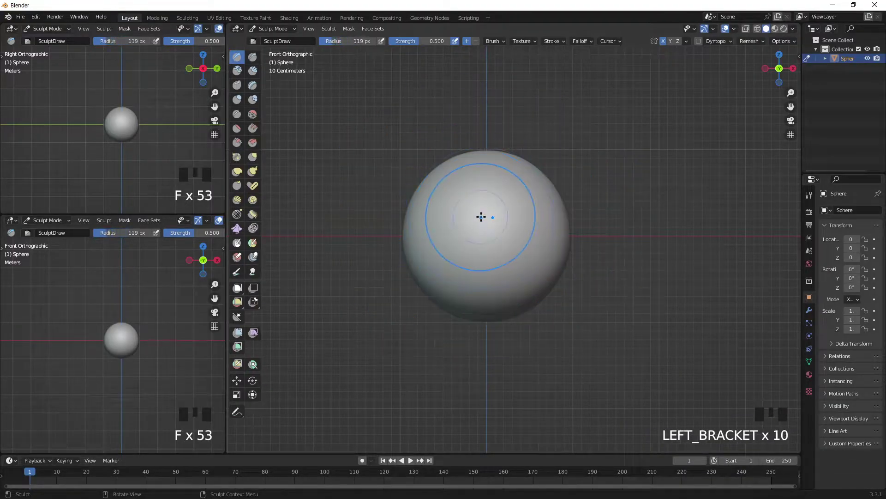
key("bracketleft")
key("bracketleft")
key("bracketleft")
key("bracketleft")
key("bracketleft")
key("bracketleft")
key("bracketleft")
key("bracketleft")
key("bracketleft")
key("bracketleft")
key("bracketleft")
key("bracketleft")
key("bracketleft")
key("bracketleft")
Choose the Elastic Deform brush and enlarge its radius to 214 px.
left_click(237, 171)
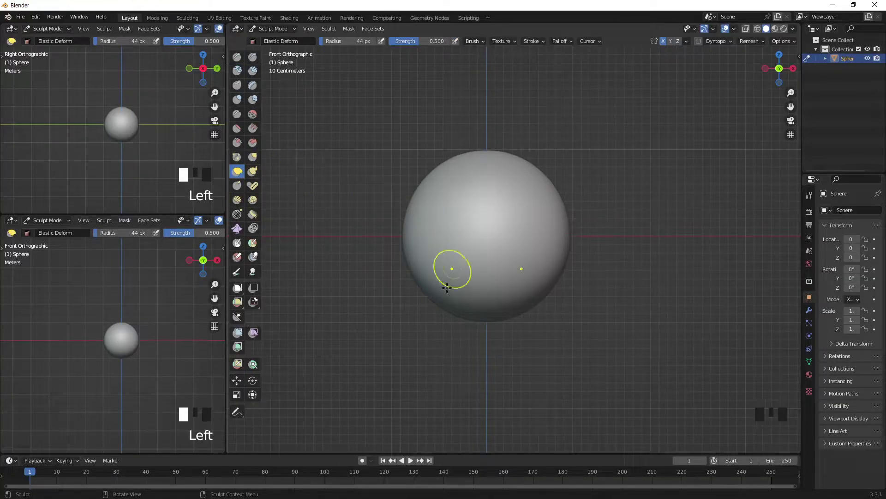
middle_click_drag(463, 292, 496, 294)
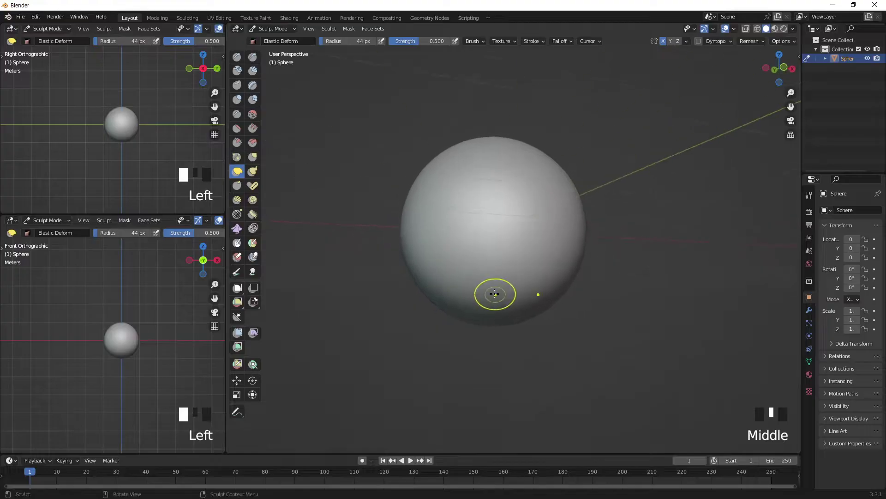
key("KP_Subtract")
key("KP_Subtract")
key("KP_Subtract")
key("KP_Subtract")
key("KP_Subtract")
key("KP_Add")
key("KP_Add")
key("KP_Add")
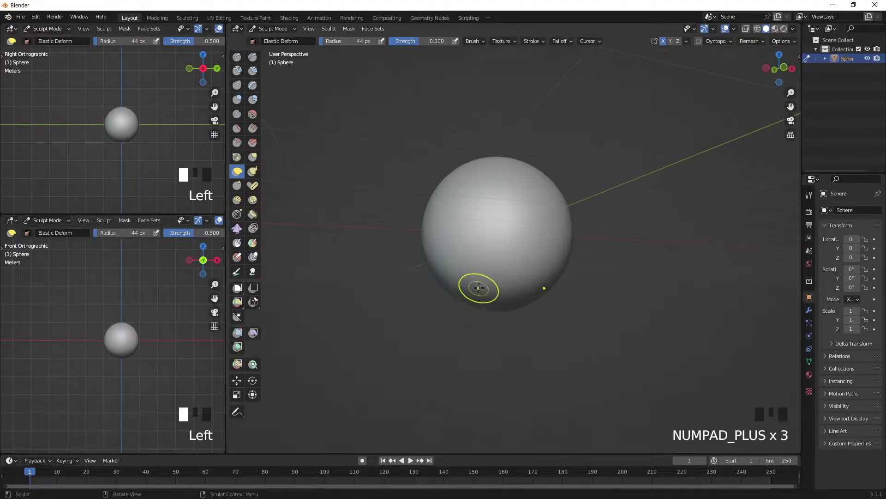
key("bracketright")
key("bracketright")
key("bracketright")
key("bracketright")
key("bracketright")
key("bracketright")
key("bracketright")
key("bracketright")
key("bracketright")
key("bracketright")
key("bracketright")
key("bracketright")
key("bracketright")
key("bracketright")
key("bracketright")
key("bracketright")
key("bracketright")
key("bracketright")
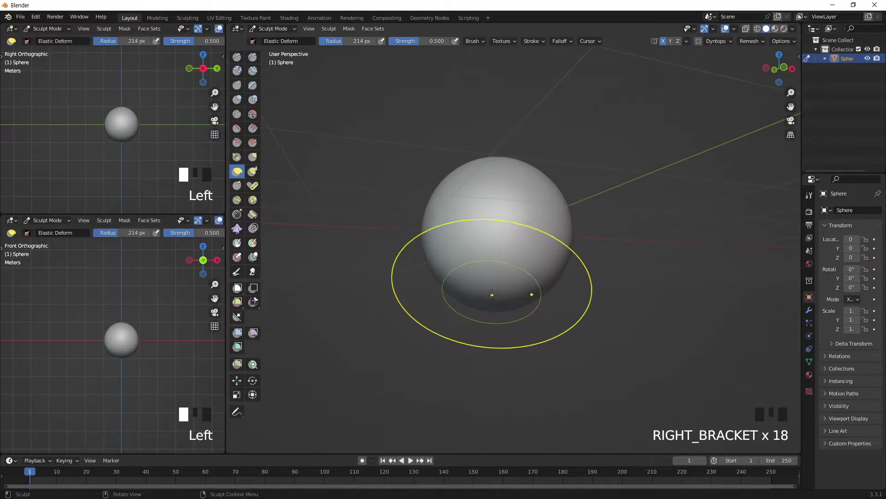
Pull the sphere's underside down from the front view and push its sides inward to form an egg-shaped head.
key("KP_1")
left_click_drag(488, 294, 484, 440)
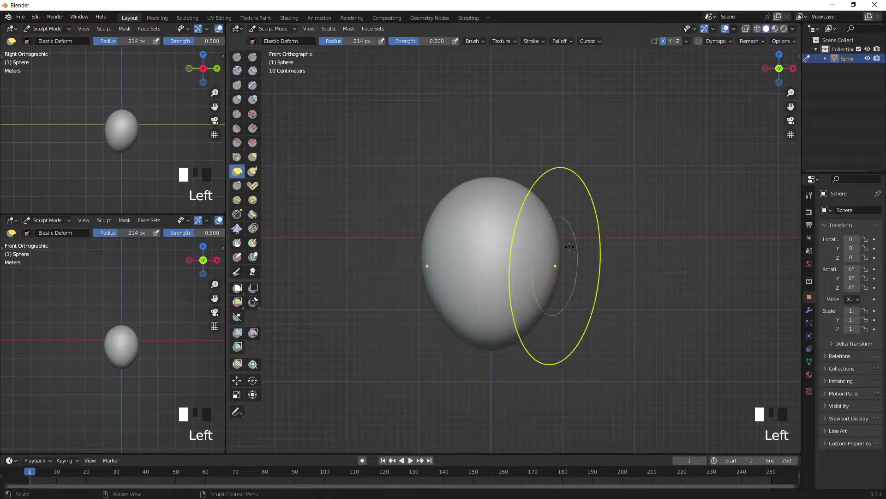
left_click_drag(560, 259, 529, 261)
left_click_drag(494, 355, 496, 344)
Pull the back of the head outward in the right view and reduce the Elastic Deform radius to 138 px.
middle_click_drag(531, 278, 451, 279)
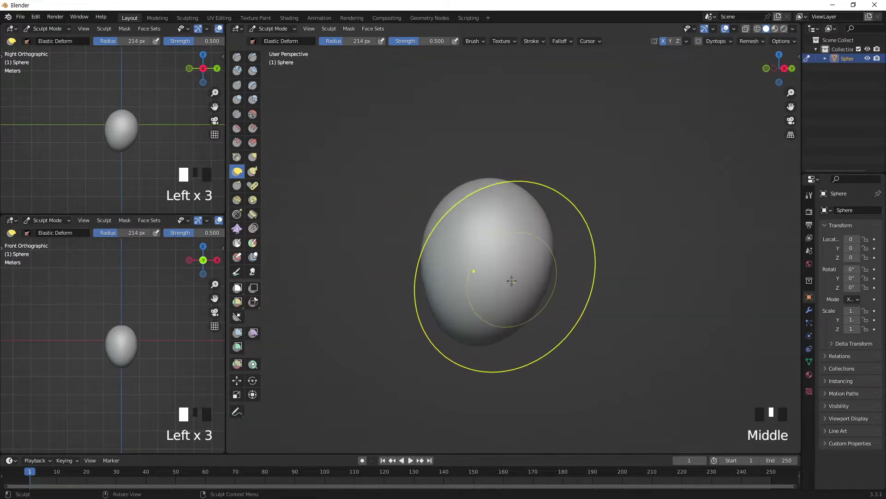
key("KP_3")
mouse_move(559, 242)
left_mouse_down()
mouse_move(594, 237)
mouse_move(564, 257)
mouse_move(568, 242)
left_mouse_up()
key("bracketleft")
key("bracketleft")
key("bracketleft")
key("bracketleft")
key("bracketleft")
key("bracketleft")
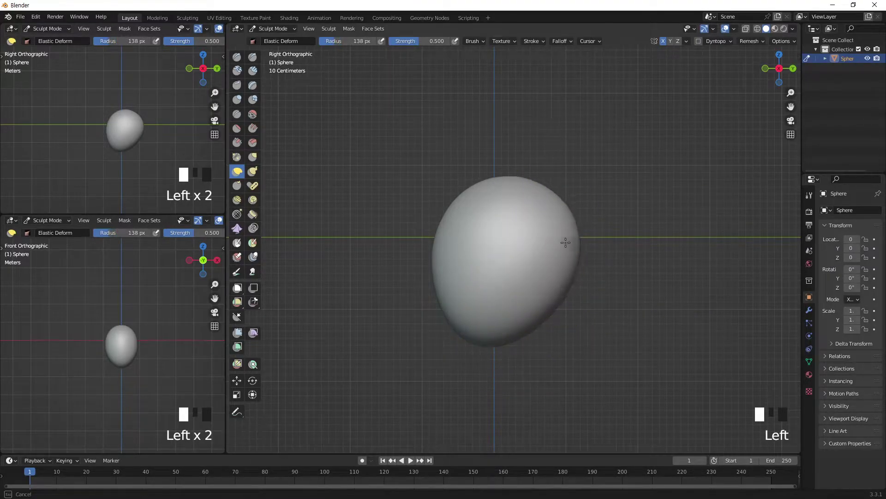
Shape the head's side profile at the lower back, middle, face and rear of the skull, ending with a 168 px Elastic Deform brush.
key("bracketright")
key("bracketright")
key("bracketright")
left_click_drag(524, 326, 522, 329)
left_click_drag(512, 269, 509, 259)
key("bracketleft")
key("bracketleft")
mouse_move(440, 246)
left_mouse_down()
mouse_move(455, 254)
mouse_move(451, 278)
left_mouse_up()
mouse_move(577, 231)
left_mouse_down()
mouse_move(567, 225)
mouse_move(529, 239)
left_mouse_up()
Refine the cheeks, chin, temple and crown outline of the head from the front view with small Elastic Deform strokes.
key("KP_1")
left_click_drag(538, 265, 533, 264)
left_click_drag(505, 301, 491, 292)
left_click_drag(545, 222, 541, 221)
left_click_drag(527, 183, 524, 184)
left_click_drag(543, 264, 543, 265)
middle_click_drag(543, 264, 526, 277)
key("KP_3")
key("KP_1")
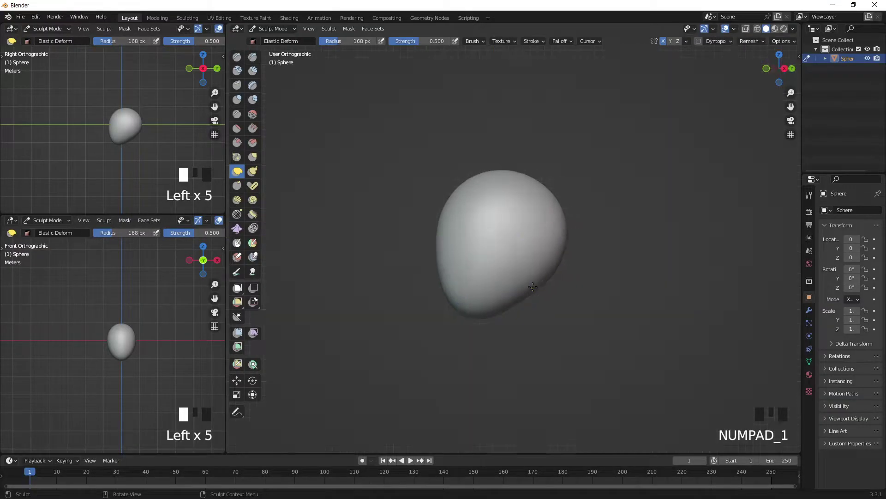
key("KP_Add")
key("KP_Add")
key("KP_Add")
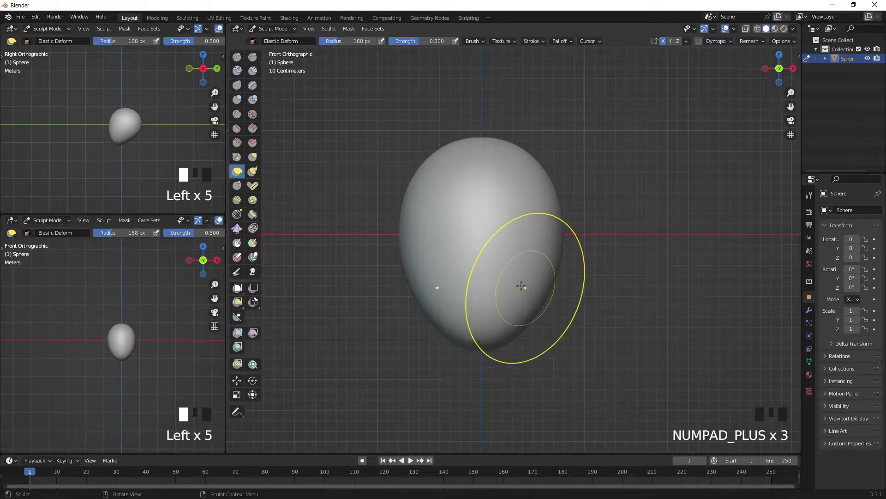
Choose the Draw brush and reduce its radius to 56 px.
left_click(237, 57)
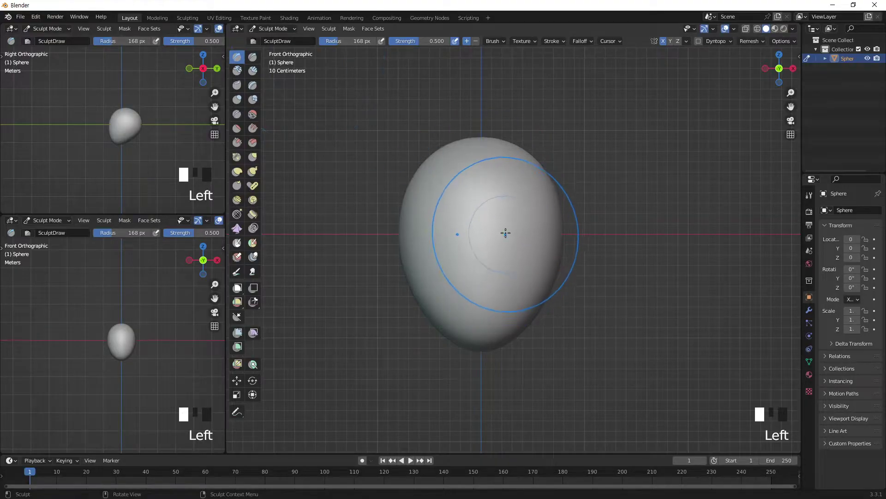
key("bracketleft")
key("bracketleft")
key("bracketleft")
key("bracketleft")
key("bracketleft")
key("bracketleft")
key("bracketleft")
key("bracketleft")
key("bracketleft")
key("bracketleft")
key("bracketleft")
key("bracketleft")
key("bracketleft")
key("bracketleft")
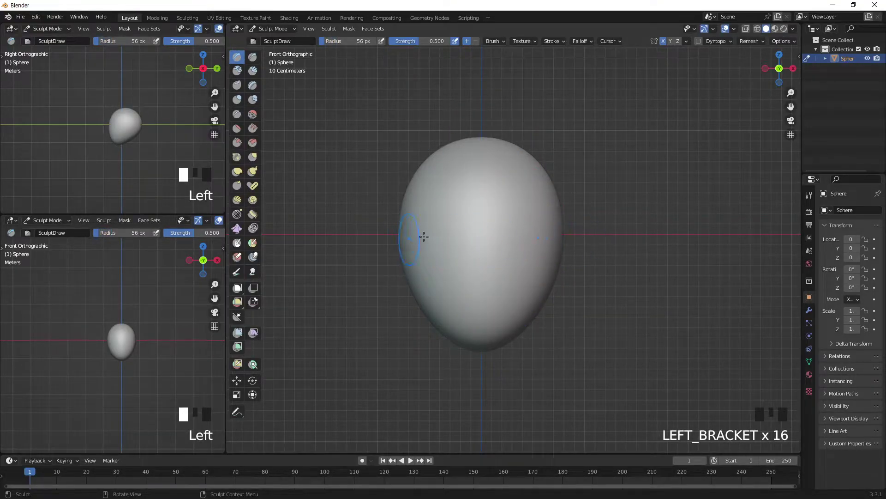
Annotate a horizontal eye line and a vertical centre line across the front of the head.
left_click(237, 412)
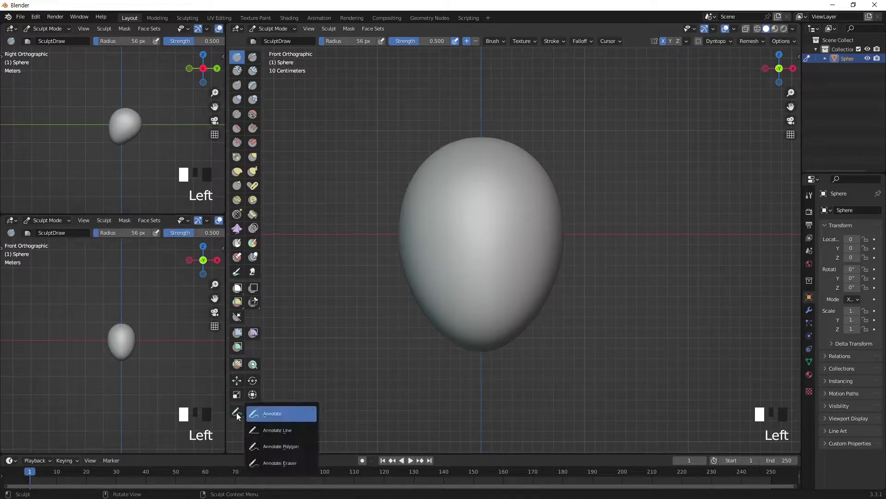
left_click(272, 413)
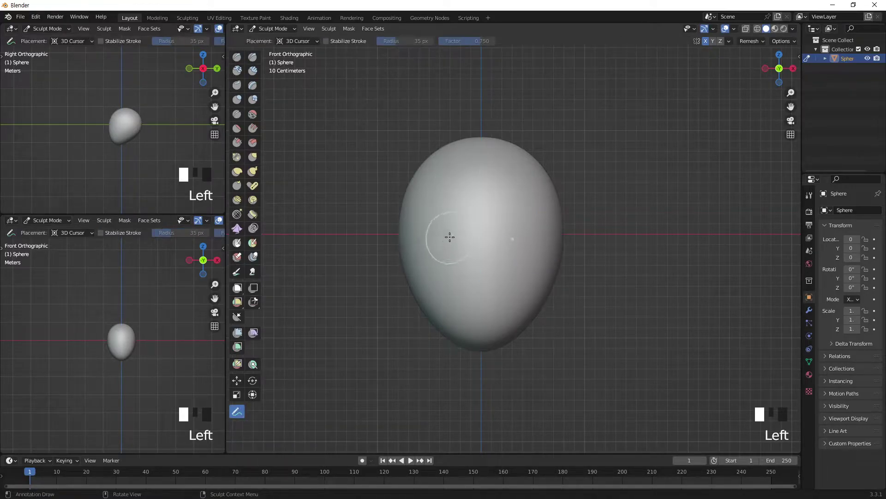
key("bracketleft")
key("bracketleft")
key("bracketleft")
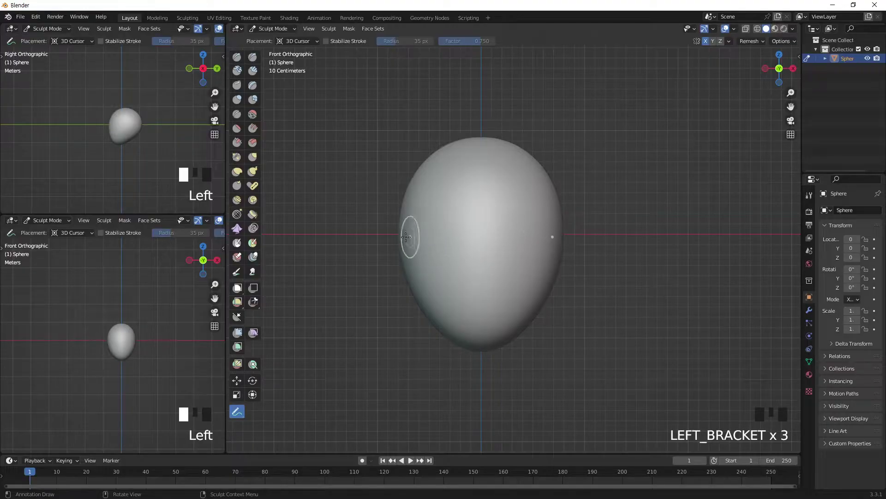
left_click_drag(405, 238, 548, 230)
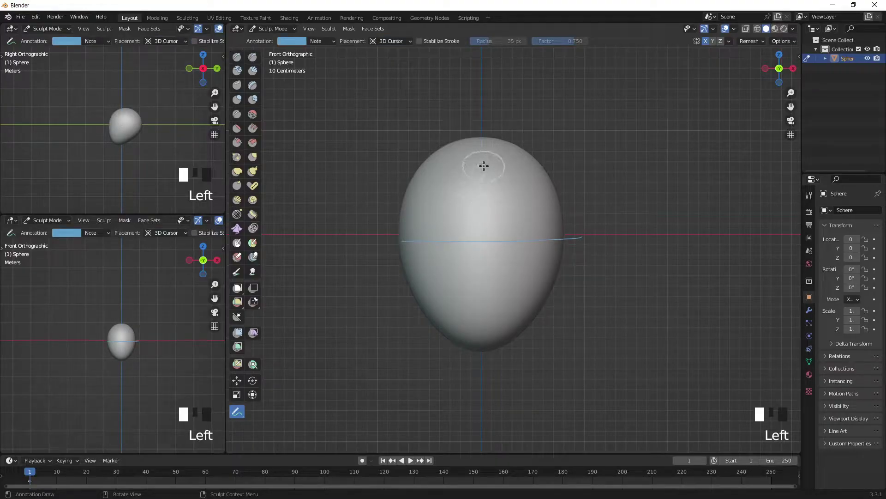
left_click_drag(484, 166, 476, 352)
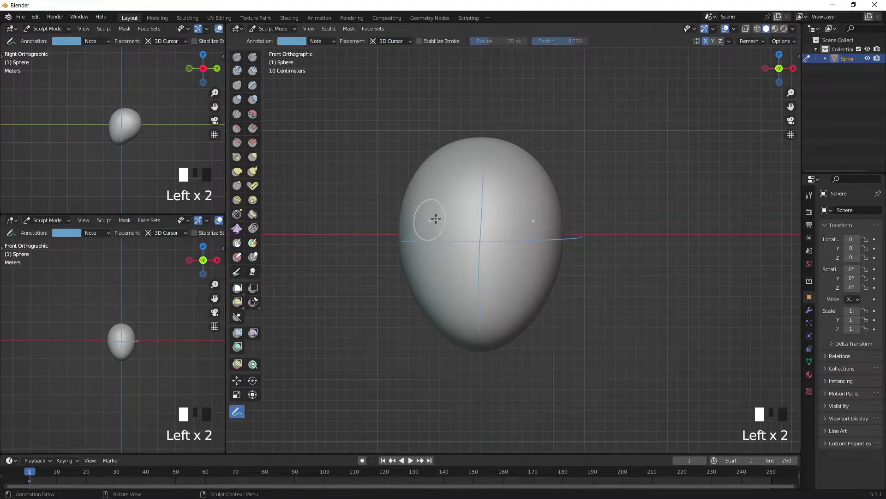
Annotate an eyebrow and eye on one half of the face, plus nose and mouth marks along the centre line.
left_click_drag(511, 214, 526, 213)
left_click_drag(505, 236, 494, 239)
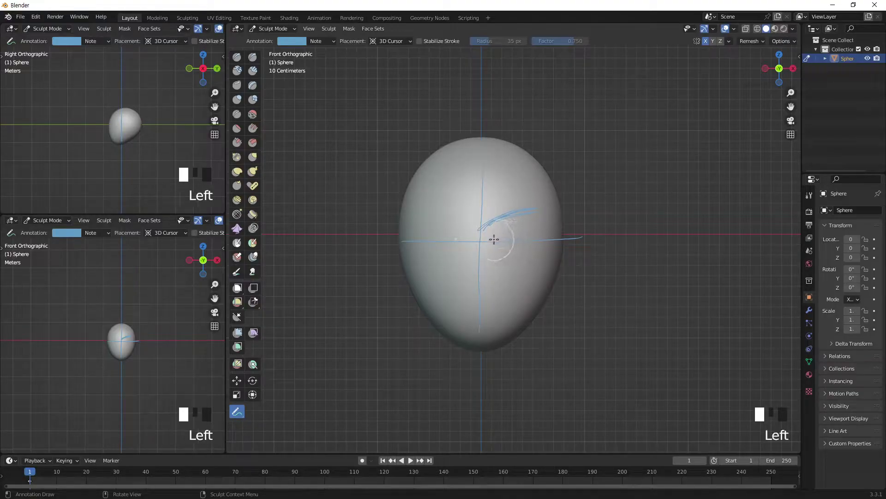
left_click(513, 235)
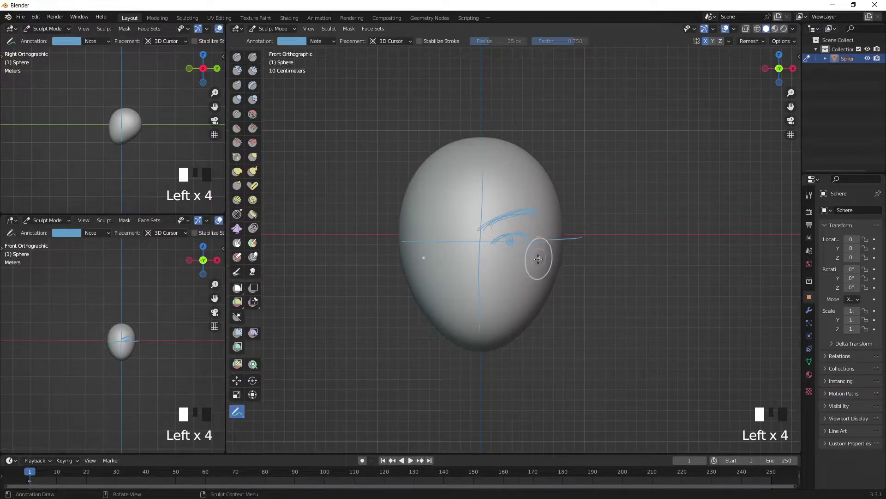
left_click(489, 281)
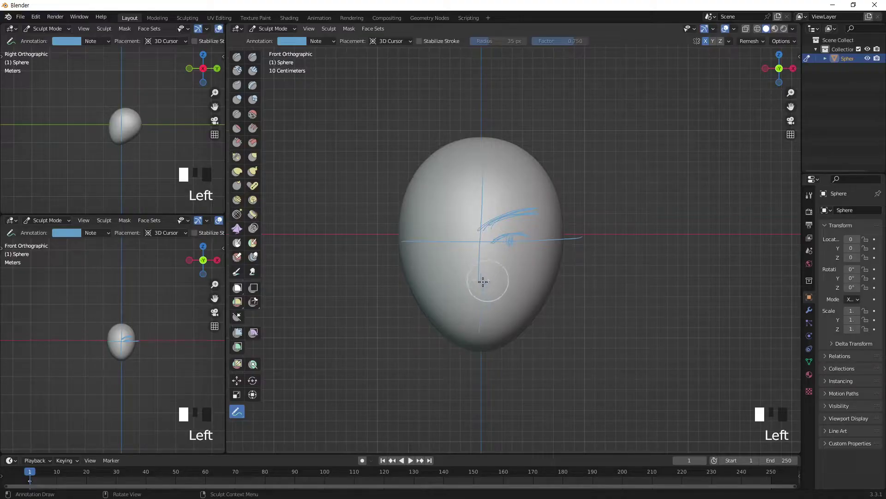
left_click(494, 279)
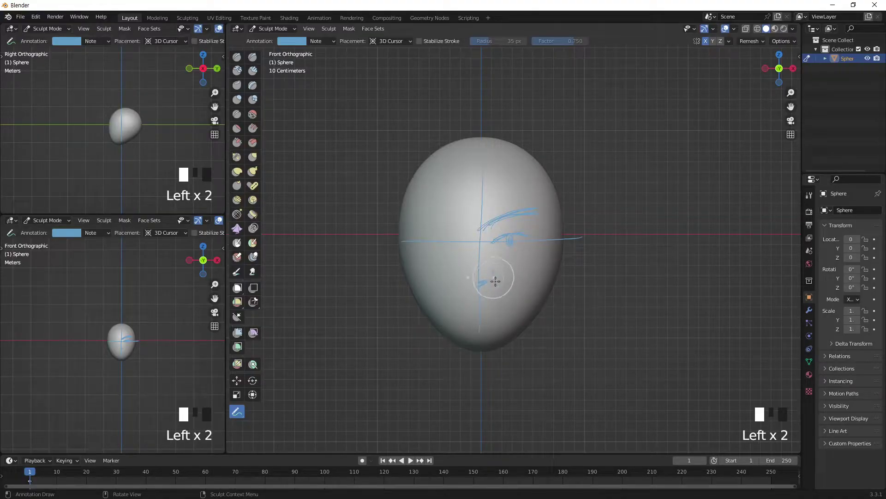
left_click(473, 307)
Annotate the cheek contour, a horizontal forehead line and the temple edge on the head.
mouse_move(555, 263)
left_mouse_down()
mouse_move(530, 287)
mouse_move(526, 309)
left_mouse_up()
left_click_drag(553, 265, 562, 243)
left_click_drag(436, 179, 527, 178)
left_click_drag(439, 176, 531, 175)
left_click_drag(453, 170, 467, 171)
left_click_drag(545, 184, 555, 201)
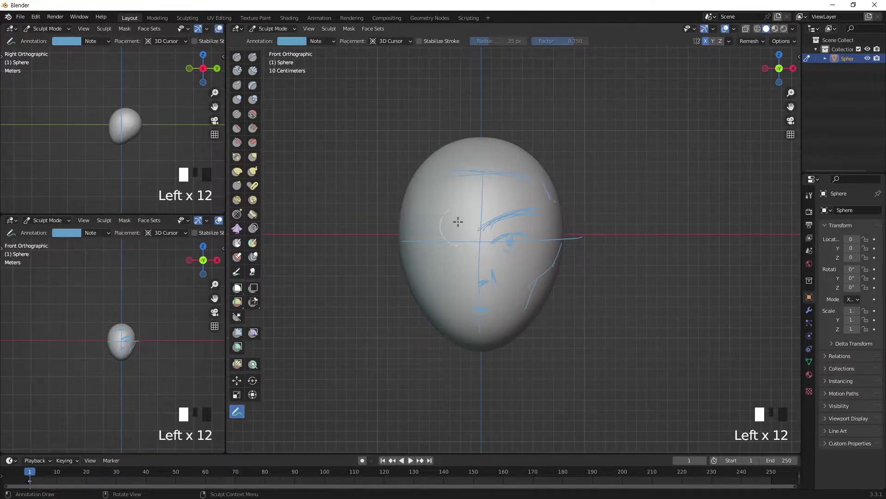
Erase all the facial guide annotations with the Annotate Eraser and reselect the Draw brush.
left_click(237, 411)
left_click(287, 463)
mouse_move(594, 199)
left_mouse_down()
mouse_move(405, 251)
mouse_move(466, 306)
left_mouse_up()
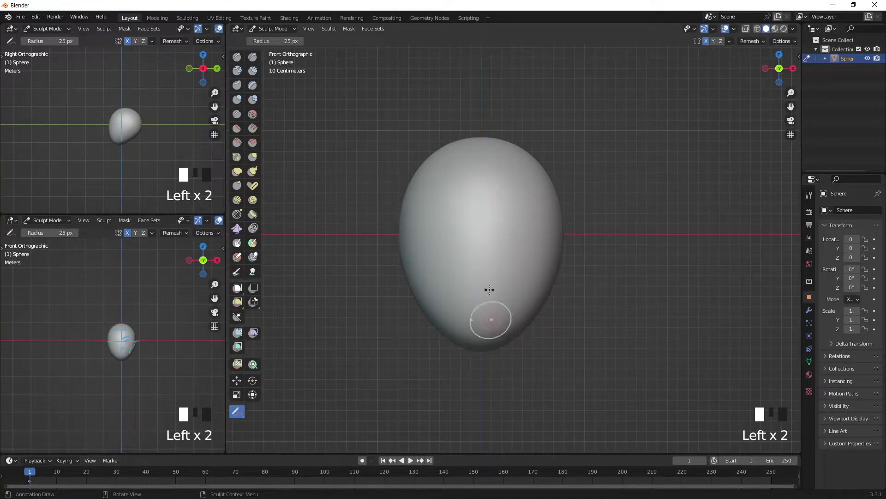
left_click(237, 58)
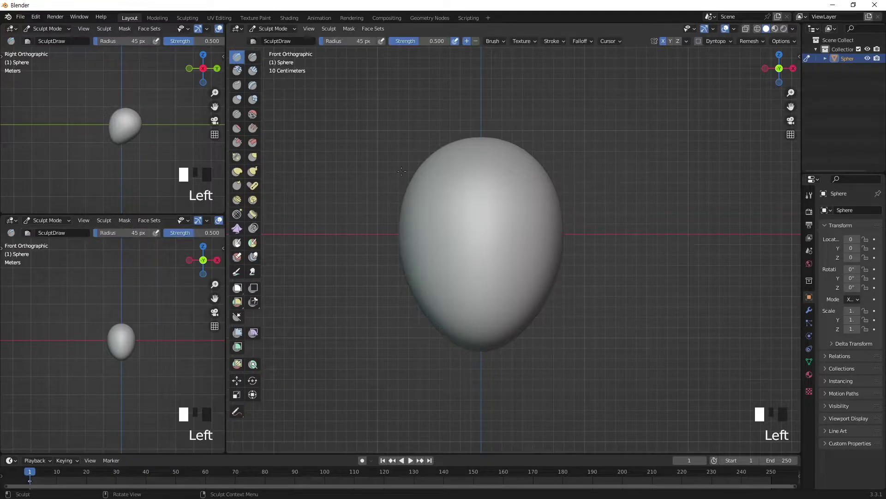
Carve the eye sockets and the sides of the nose into the face with the Draw brush, and smooth the outer eye and cheek.
mouse_move(524, 231)
left_mouse_down("ctrl")
mouse_move(505, 247)
mouse_move(511, 259)
mouse_move(530, 247)
mouse_move(518, 247)
mouse_move(535, 237)
mouse_move(480, 277)
mouse_move(485, 308)
left_mouse_up("ctrl")
mouse_move(471, 235)
left_mouse_down("ctrl")
mouse_move(493, 288)
mouse_move(530, 240)
mouse_move(520, 249)
left_mouse_up("ctrl")
middle_click_drag(520, 249, 484, 261)
mouse_move(437, 238)
left_mouse_down("ctrl")
mouse_move(491, 232)
mouse_move(479, 221)
left_mouse_up("ctrl")
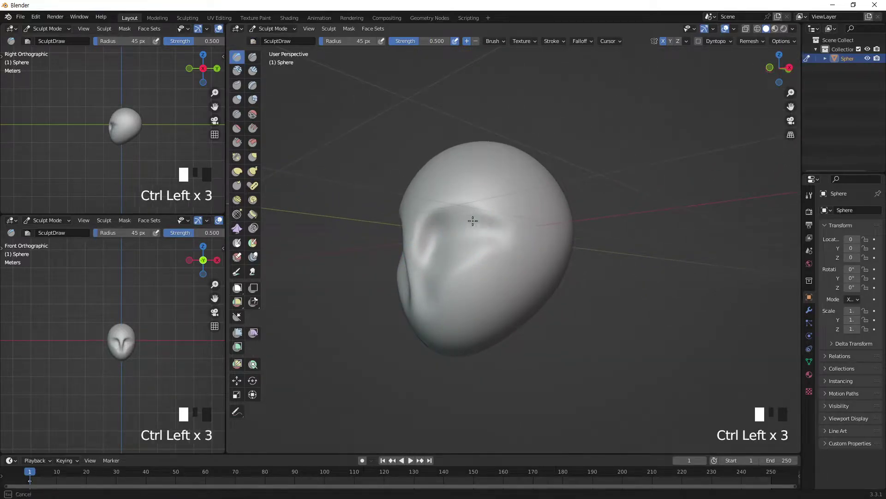
left_click_drag(518, 200, 502, 240, "shift")
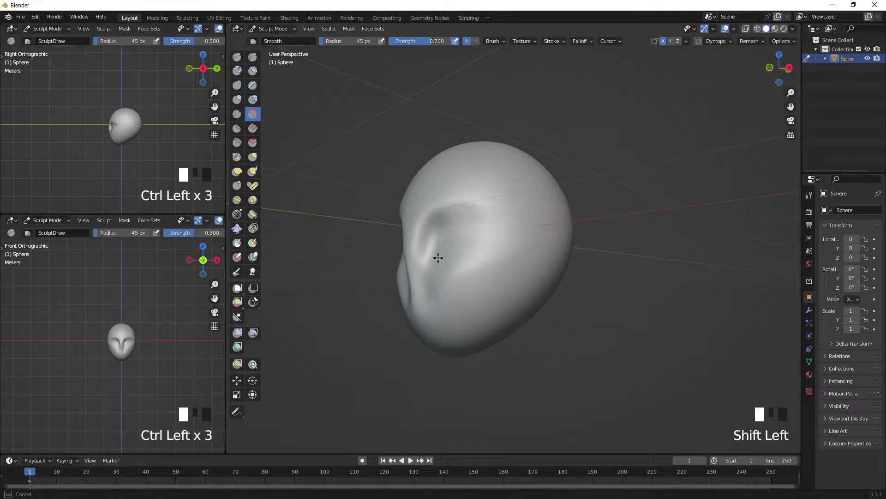
left_click_drag(446, 250, 460, 250, "shift")
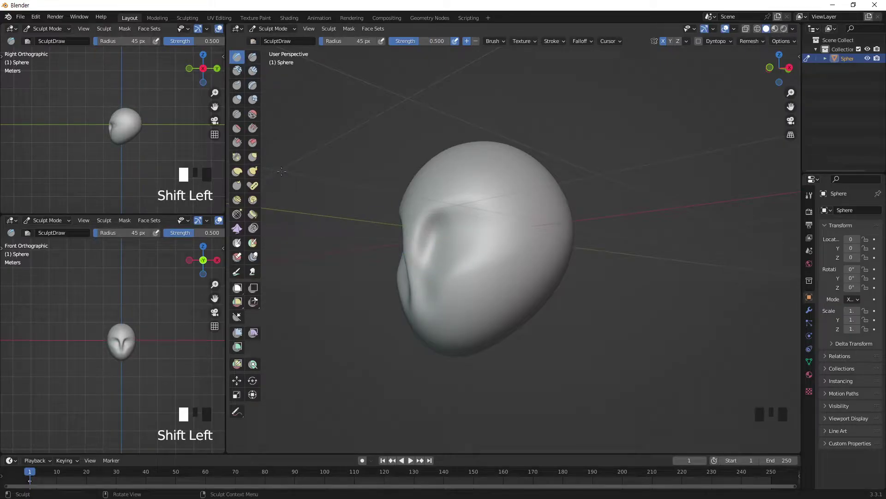
Deepen the hollow beside the nose and build up a rounded nose tip on the centre line with the Draw brush.
middle_click_drag(276, 171, 484, 260)
left_click_drag(476, 275, 463, 252, "ctrl")
middle_click_drag(463, 252, 471, 280)
key("KP_1")
mouse_move(483, 279)
left_mouse_down()
mouse_move(484, 241)
mouse_move(486, 284)
left_mouse_up()
left_click_drag(485, 286, 484, 273)
mouse_move(505, 285)
middle_mouse_down()
mouse_move(441, 279)
mouse_move(471, 283)
middle_mouse_up()
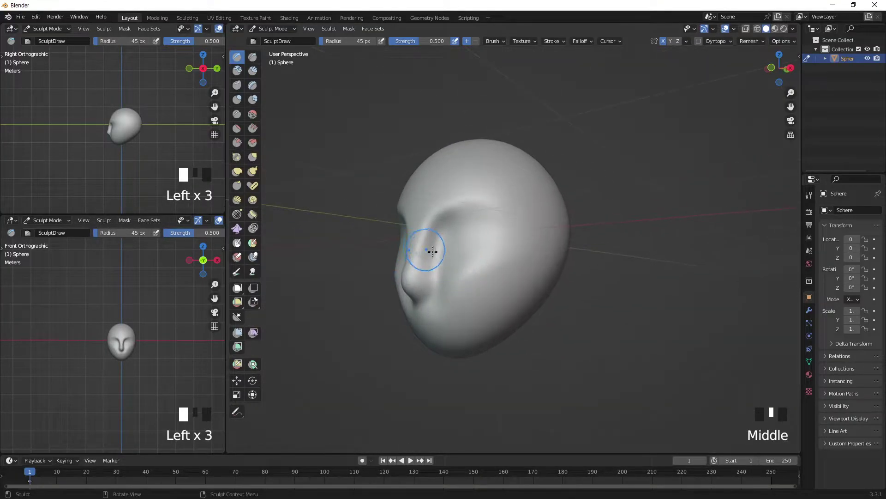
Carve the inner eye sockets deeper along the nose bridge, and smooth the area between the nose and the mouth corner.
middle_click_drag(421, 241, 459, 242)
left_click_drag(462, 233, 481, 271, "ctrl")
left_click_drag(487, 232, 482, 264, "ctrl")
left_click_drag(489, 230, 485, 273, "ctrl")
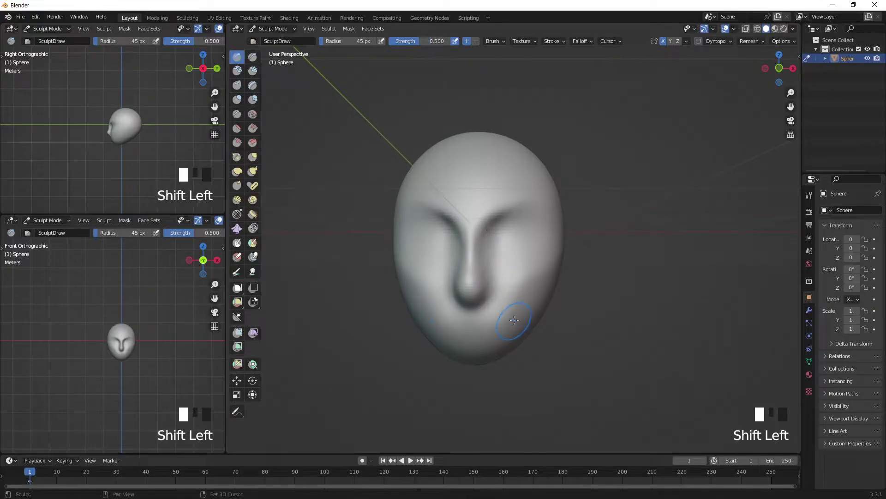
left_click_drag(487, 234, 485, 265, "ctrl")
left_click_drag(488, 235, 490, 263, "ctrl")
mouse_move(490, 263)
middle_mouse_down()
mouse_move(501, 268)
mouse_move(453, 259)
mouse_move(465, 277)
middle_mouse_up()
left_click_drag(464, 277, 452, 296, "shift")
mouse_move(450, 259)
left_mouse_down("ctrl")
mouse_move(451, 291)
mouse_move(497, 259)
left_mouse_up("ctrl")
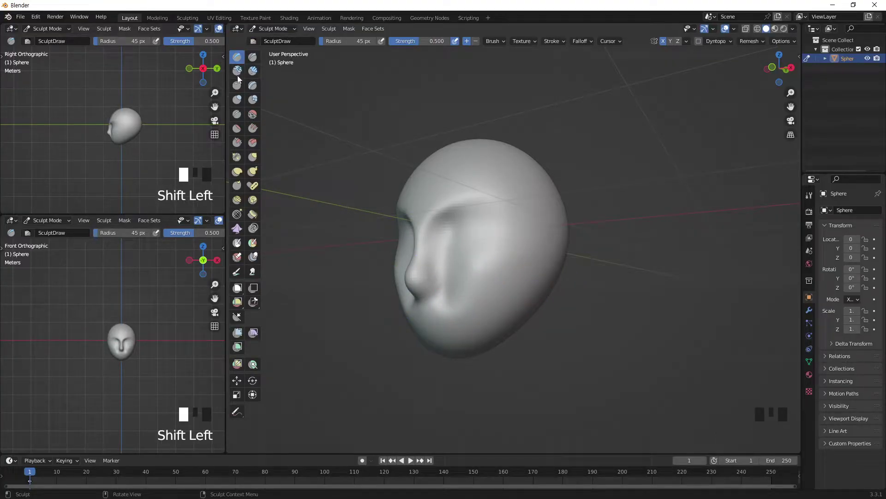
Add volume to the cheek and along the underside of the brow with the Clay Strips brush.
left_click(252, 71)
mouse_move(490, 253)
left_mouse_down()
mouse_move(465, 277)
mouse_move(478, 283)
left_mouse_up()
left_click_drag(511, 255, 479, 289)
mouse_move(491, 263)
left_mouse_down()
mouse_move(459, 291)
mouse_move(469, 258)
left_mouse_up()
mouse_move(495, 291)
middle_mouse_down()
mouse_move(531, 277)
mouse_move(499, 270)
middle_mouse_up()
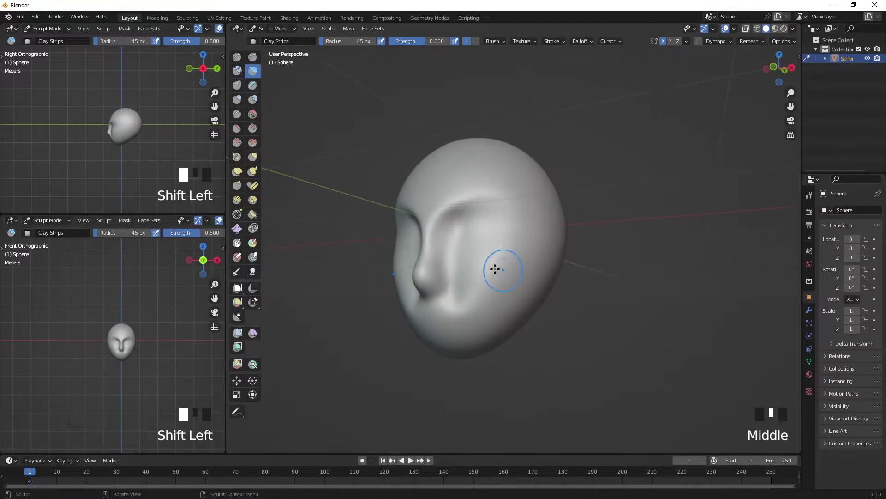
left_click_drag(450, 223, 487, 210)
left_click_drag(446, 219, 486, 207)
mouse_move(458, 211)
left_mouse_down()
mouse_move(493, 206)
mouse_move(439, 232)
left_mouse_up()
Build up the nose tip with short Clay Strips strokes and smooth it.
mouse_move(439, 231)
middle_mouse_down()
mouse_move(526, 239)
mouse_move(483, 249)
middle_mouse_up()
left_click_drag(483, 250, 446, 279)
left_click_drag(447, 272, 446, 282)
left_click_drag(447, 273, 445, 281)
left_click_drag(447, 274, 443, 291)
mouse_move(447, 275)
left_mouse_down()
mouse_move(444, 289)
mouse_move(449, 277)
left_mouse_up()
left_click_drag(449, 277, 448, 287, "shift")
middle_click_drag(489, 276, 517, 275)
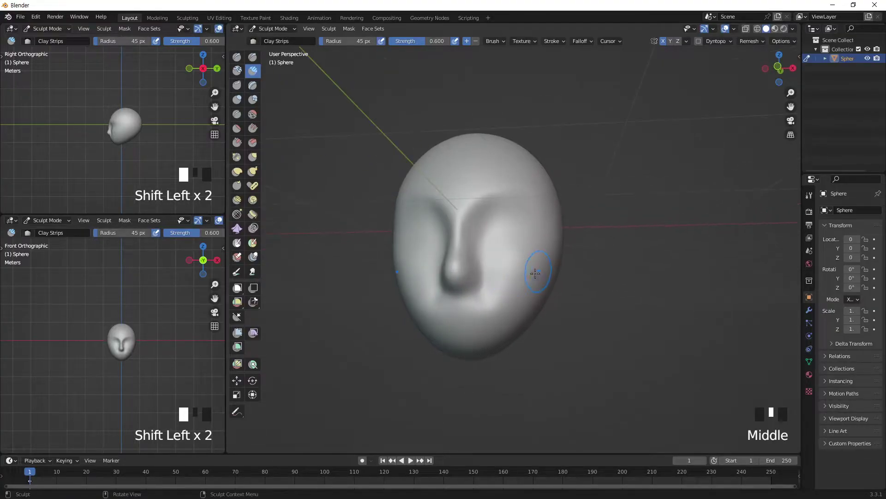
Build up the cheekbone with Clay Strips strokes and smooth the added clay.
left_click_drag(491, 252, 494, 275)
mouse_move(490, 253)
left_mouse_down()
mouse_move(489, 240)
mouse_move(513, 281)
mouse_move(500, 249)
mouse_move(508, 272)
left_mouse_up()
middle_click_drag(533, 259, 483, 259)
left_click_drag(472, 293, 519, 264)
left_click_drag(474, 287, 500, 251)
mouse_move(503, 261)
left_mouse_down("shift")
mouse_move(474, 292)
mouse_move(512, 263)
left_mouse_up("shift")
mouse_move(485, 291)
left_mouse_down("shift")
mouse_move(529, 258)
mouse_move(519, 254)
left_mouse_up("shift")
Carve a hollow beneath the cheekbone with Clay Strips and smooth it into the surrounding cheek.
left_click_drag(472, 292, 514, 258, "ctrl")
left_click_drag(478, 299, 511, 268, "ctrl")
left_click_drag(511, 266, 483, 296, "shift")
mouse_move(482, 293)
left_mouse_down("shift")
mouse_move(515, 252)
mouse_move(489, 277)
left_mouse_up("shift")
left_click_drag(503, 263, 476, 286, "shift")
mouse_move(455, 286)
middle_mouse_down()
mouse_move(553, 271)
mouse_move(563, 248)
mouse_move(536, 258)
middle_mouse_up()
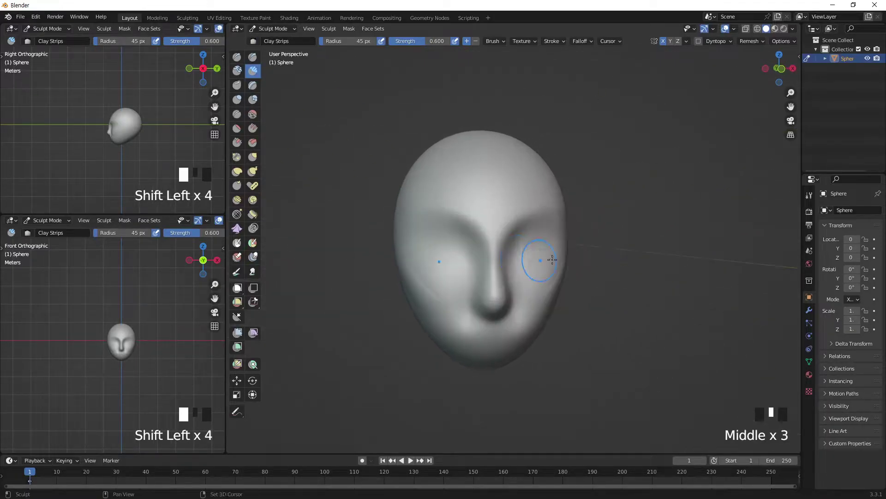
left_click_drag(535, 258, 517, 277, "shift")
Switch to the Draw brush, smooth the mouth area, brow and temple, and carve in the outer eye socket.
mouse_move(517, 277)
middle_mouse_down()
mouse_move(451, 266)
mouse_move(485, 266)
mouse_move(451, 273)
middle_mouse_up()
left_click(236, 56)
left_click_drag(451, 273, 469, 312, "shift")
middle_click_drag(464, 220, 452, 213)
mouse_move(451, 214)
left_mouse_down("shift")
mouse_move(497, 220)
mouse_move(439, 220)
mouse_move(493, 223)
left_mouse_up("shift")
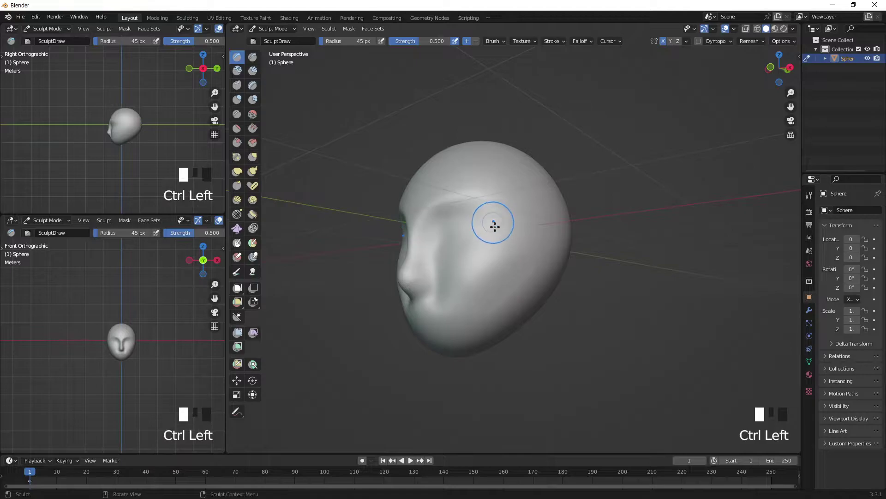
middle_click_drag(493, 223, 457, 208)
mouse_move(457, 208)
left_mouse_down("shift")
mouse_move(439, 204)
mouse_move(480, 208)
left_mouse_up("shift")
left_click_drag(480, 208, 519, 213, "shift")
mouse_move(518, 212)
middle_mouse_down()
mouse_move(534, 198)
mouse_move(495, 224)
middle_mouse_up()
left_click_drag(495, 223, 517, 238, "ctrl")
middle_click_drag(517, 238, 487, 277)
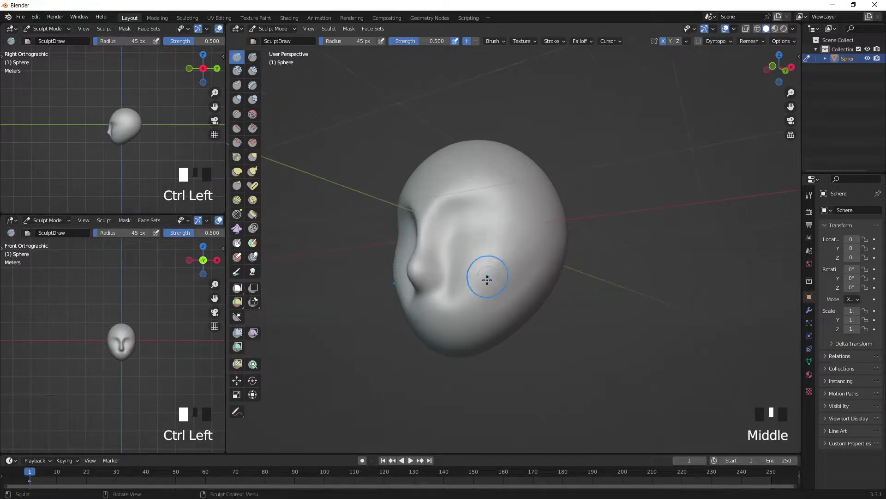
Add volume from the cheek down to the jaw, carve the fold beside the mouth, and smooth it.
mouse_move(510, 260)
left_mouse_down()
mouse_move(467, 279)
mouse_move(461, 369)
mouse_move(459, 301)
mouse_move(467, 340)
left_mouse_up()
mouse_move(463, 283)
left_mouse_down("ctrl")
mouse_move(477, 330)
mouse_move(462, 308)
mouse_move(426, 298)
mouse_move(444, 301)
left_mouse_up("ctrl")
left_click_drag(445, 298, 457, 288, "shift")
left_click_drag(457, 288, 464, 292, "shift")
mouse_move(470, 294)
middle_mouse_down()
mouse_move(479, 291)
mouse_move(461, 287)
mouse_move(511, 261)
middle_mouse_up()
Reduce the Draw brush radius to 25 px and show the head in front orthographic view.
key("bracketleft")
key("bracketleft")
key("bracketleft")
key("bracketleft")
key("bracketleft")
key("bracketleft")
key("KP_1")
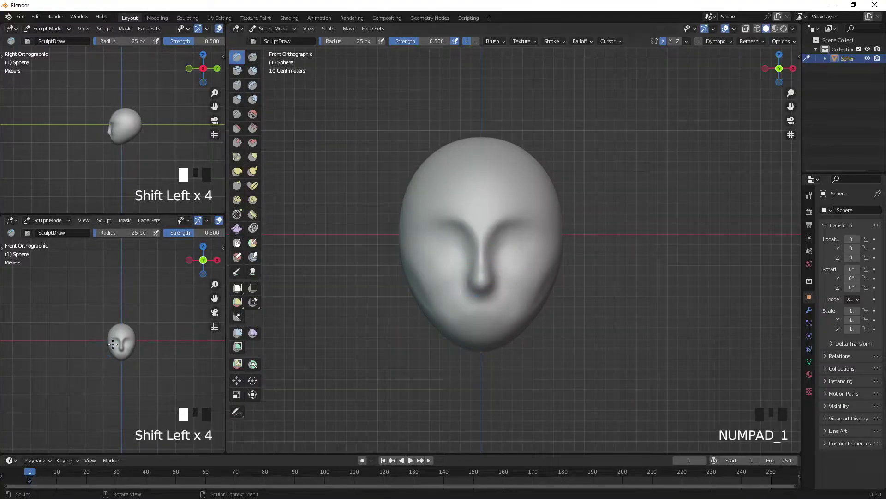
Enlarge and centre the head in the small front reference viewport, and give that viewport more height.
key("KP_Add")
key("KP_Add")
key("KP_Add")
key("KP_Add")
key("KP_Add")
key("KP_Add")
key("KP_Add")
key("KP_Add")
key("KP_Add")
key("KP_Add")
key("KP_Add")
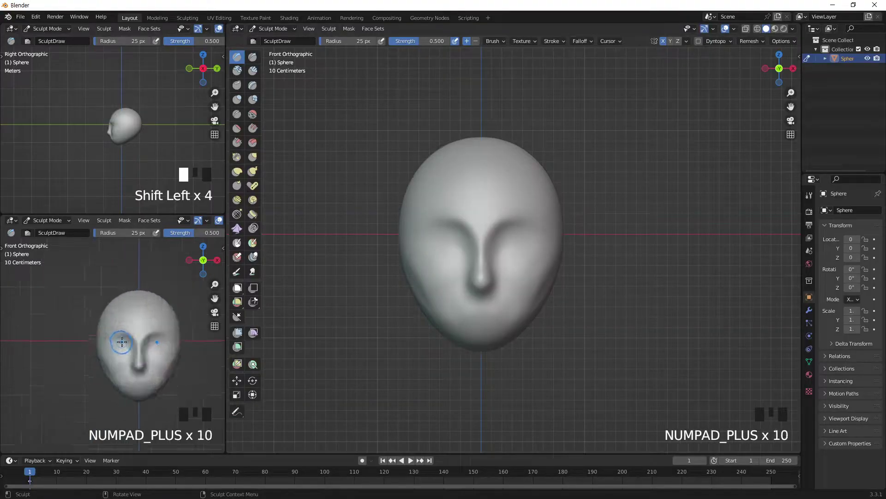
left_click(155, 321)
middle_click_drag(126, 327, 90, 319, "shift")
left_click_drag(117, 214, 119, 195)
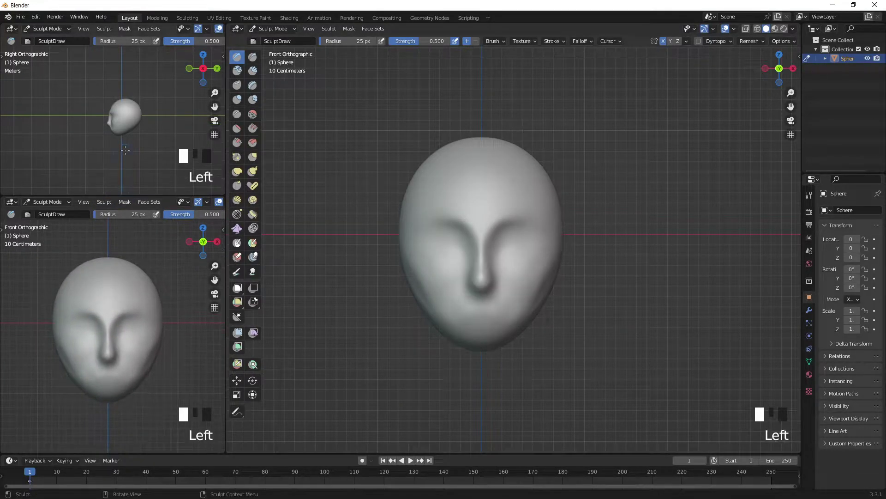
Enlarge and centre the head in the small right-side reference viewport.
key("KP_Add")
key("KP_Add")
key("KP_Add")
key("KP_Add")
key("KP_Add")
key("KP_Add")
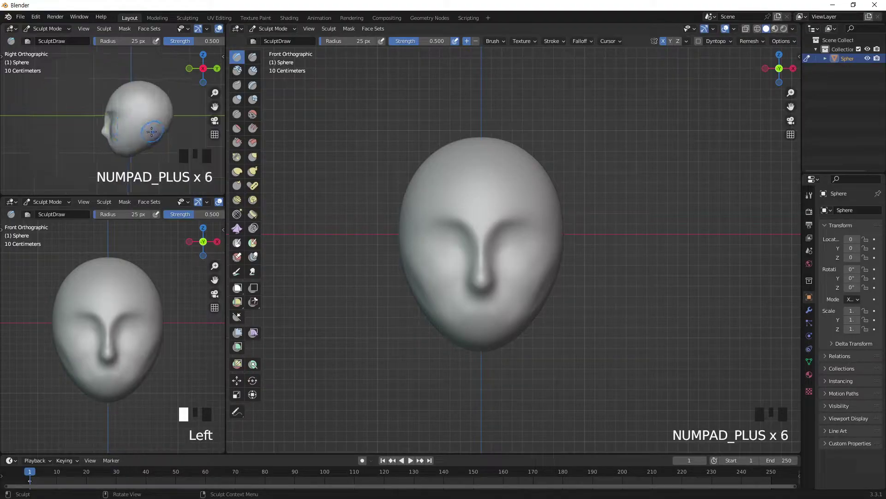
middle_click_drag(152, 132, 111, 134, "shift")
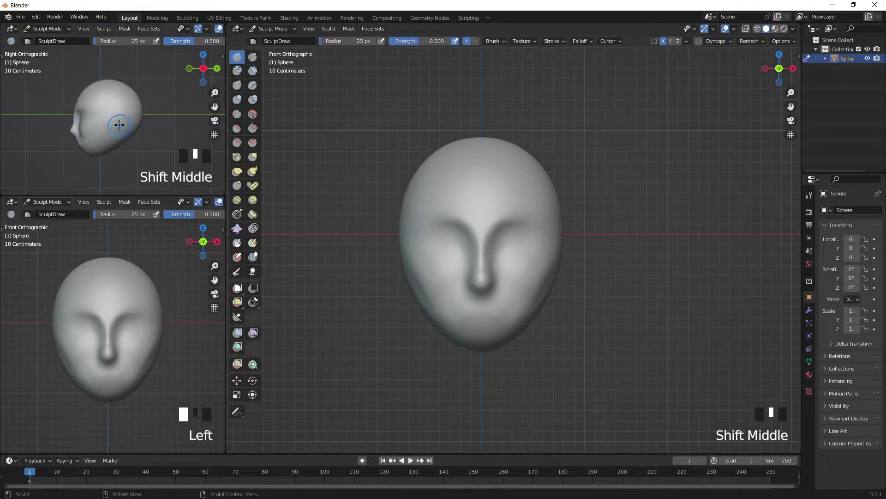
key("KP_Add")
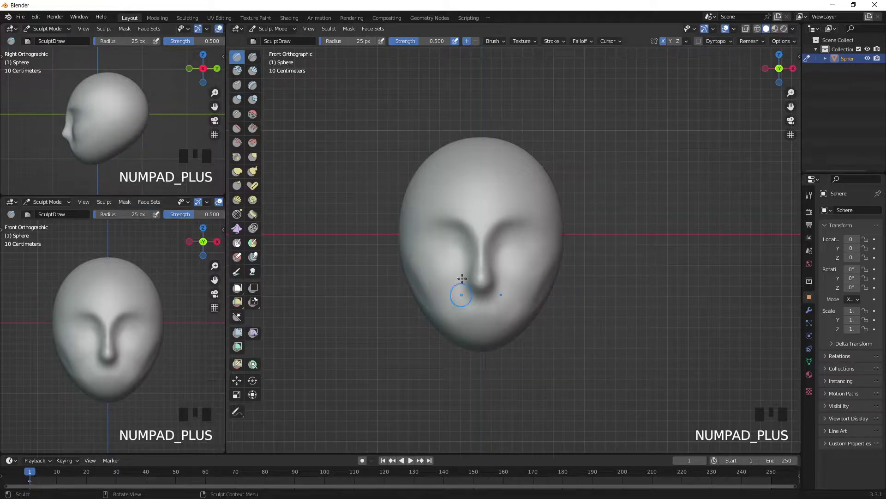
Carve the upper eye socket crease below the brow, and smooth the brow out towards the temple.
mouse_move(497, 274)
middle_mouse_down("shift")
mouse_move(511, 242)
mouse_move(502, 269)
mouse_move(447, 271)
mouse_move(468, 257)
middle_mouse_up("shift")
left_click_drag(424, 232, 458, 212, "ctrl")
left_click_drag(425, 225, 467, 207, "ctrl")
left_click_drag(427, 211, 476, 202, "shift")
mouse_move(469, 199)
left_mouse_down("shift")
mouse_move(437, 194)
mouse_move(450, 202)
mouse_move(507, 188)
left_mouse_up("shift")
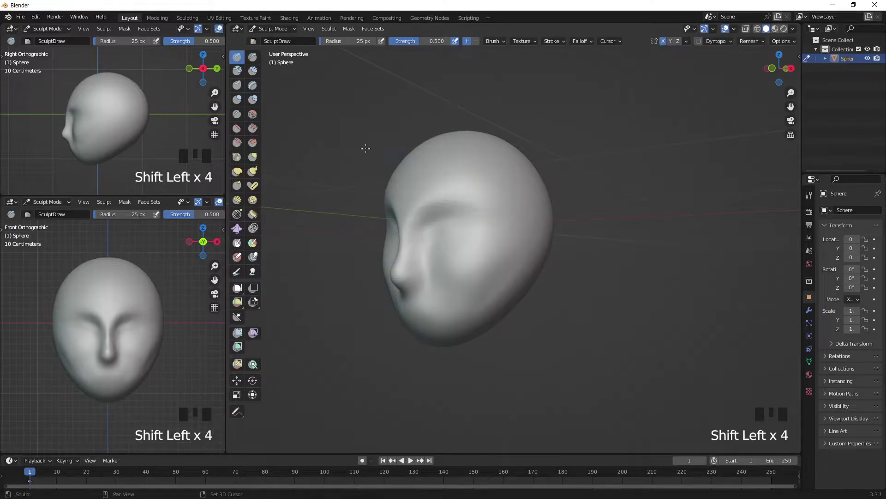
Build up the nostril wing beside the nose tip with the Draw brush and smooth it.
middle_click_drag(430, 264, 460, 262)
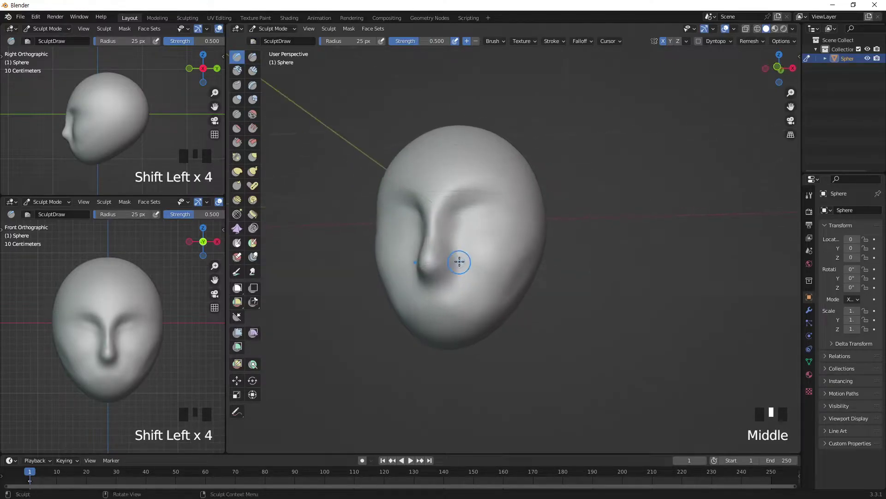
left_click_drag(446, 263, 469, 265)
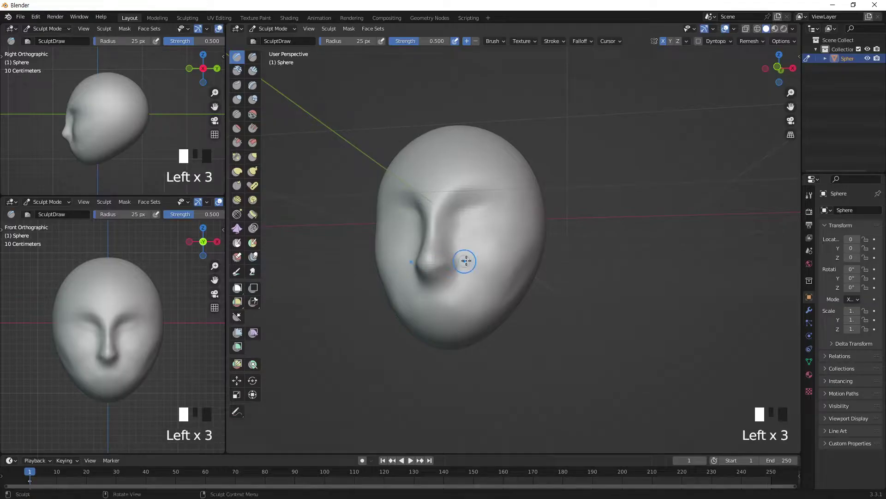
middle_click_drag(465, 262, 441, 262)
left_click(406, 271, "shift")
left_click(410, 272, "shift")
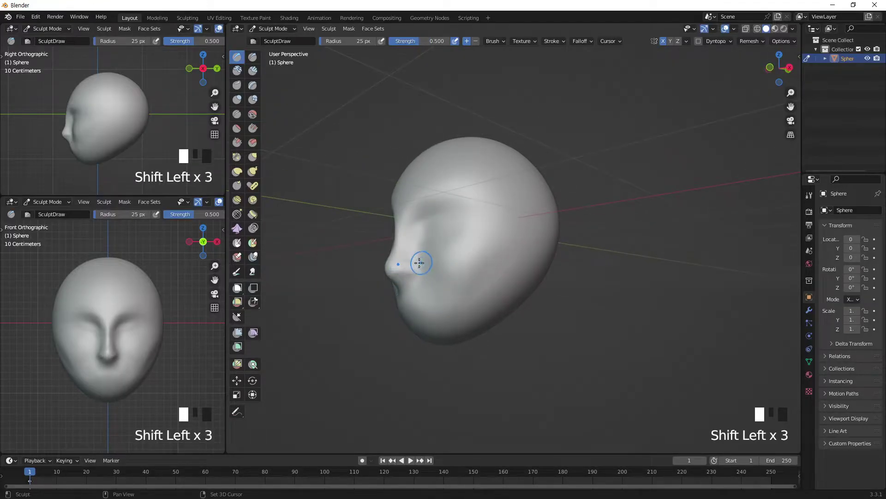
middle_click_drag(425, 263, 503, 245)
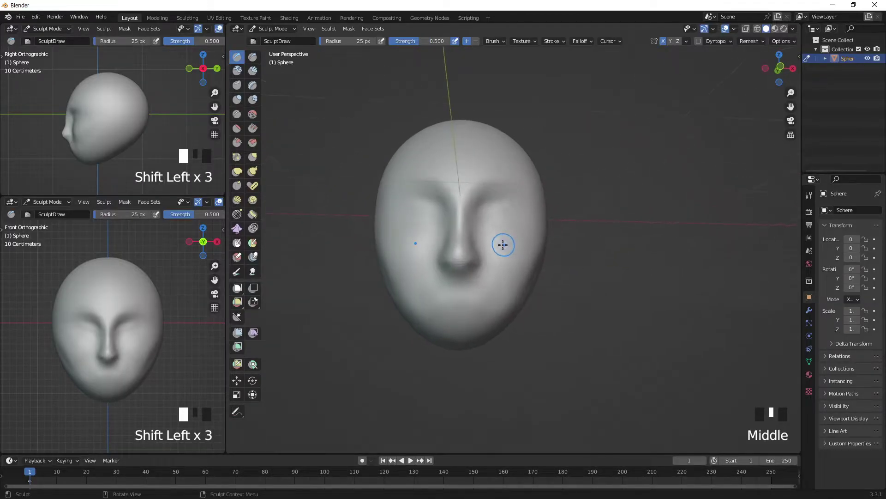
Raise a closed-eyelid bulge inside the eye socket from the front view and smooth it.
key("KP_1")
left_click_drag(490, 240, 530, 239)
left_click(506, 236, "shift")
left_click(484, 231, "shift")
middle_click_drag(485, 231, 493, 228)
left_click(463, 225, "shift")
Carve in around the nostril and upper lip area, then smooth there and at the outer eye corner.
left_click(418, 257, "ctrl")
left_click(392, 268, "ctrl")
left_click(415, 258, "shift")
left_click(405, 265, "shift")
left_click(406, 265, "shift")
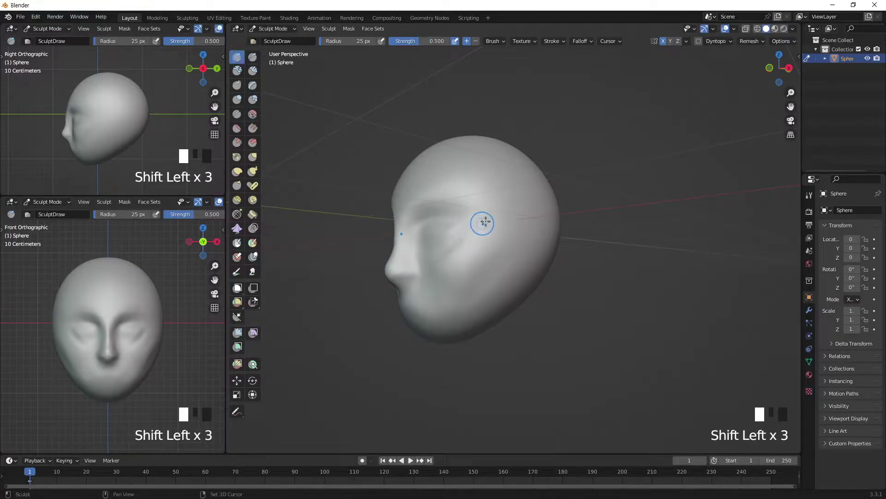
left_click(475, 226, "shift")
middle_click_drag(389, 283, 495, 239)
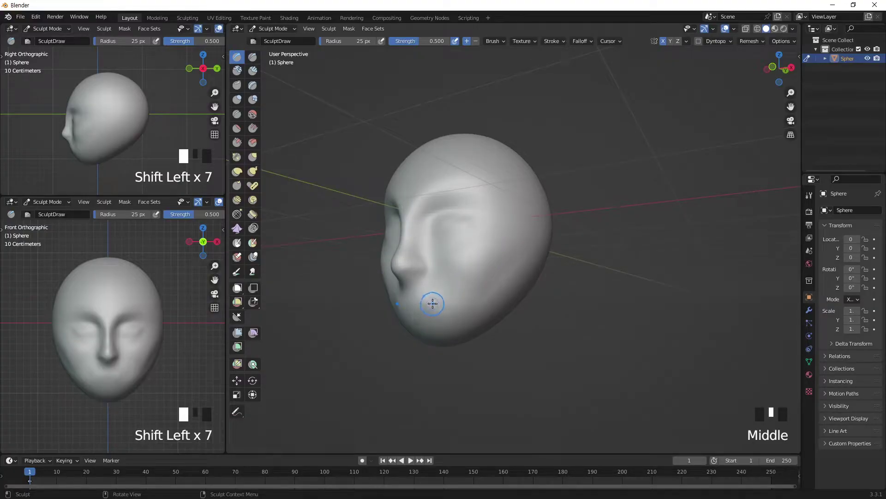
key("KP_Add")
key("KP_Add")
key("KP_Add")
key("KP_Add")
key("KP_Add")
key("KP_Add")
key("KP_Add")
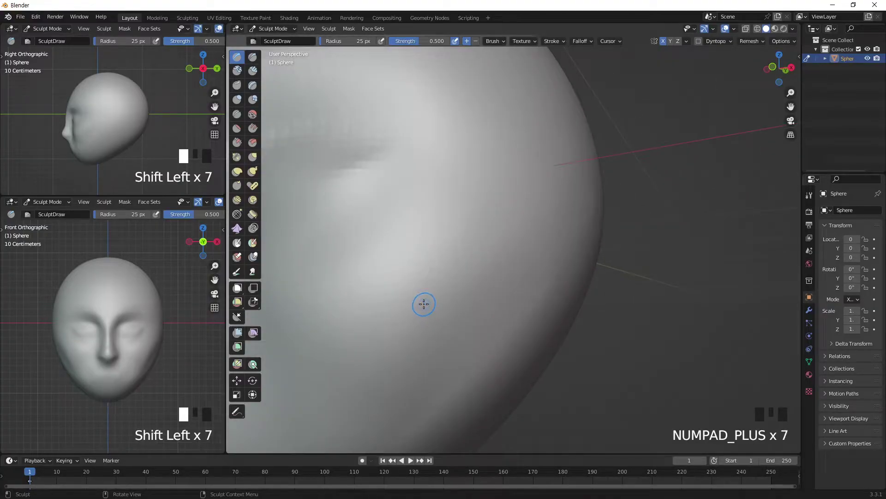
key("KP_Subtract")
key("KP_Subtract")
key("KP_Subtract")
key("KP_Subtract")
key("KP_Subtract")
key("KP_Subtract")
key("KP_Subtract")
key("KP_Subtract")
key("KP_Subtract")
key("KP_Subtract")
Enlarge the Draw brush to 71 px and build up the chin and the mouth area below the nose.
middle_click_drag(451, 283, 483, 270)
key("KP_Add")
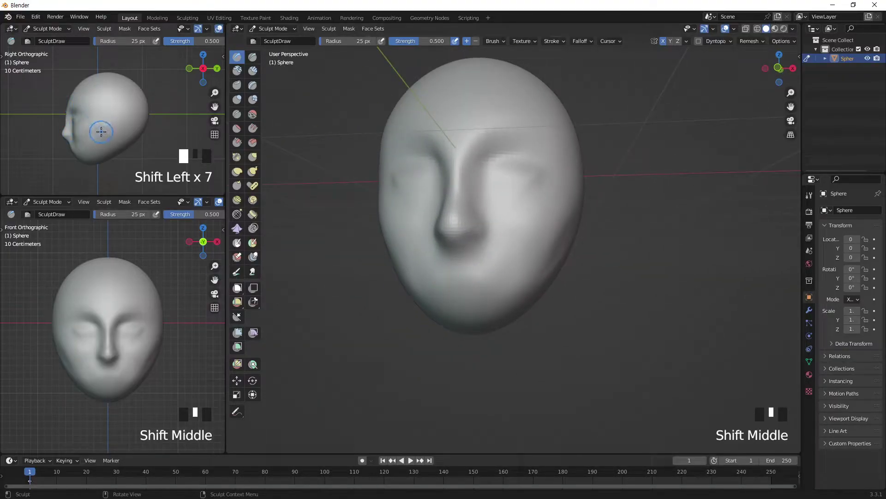
key("bracketright")
key("bracketright")
key("bracketright")
key("bracketright")
key("bracketright")
key("bracketright")
key("bracketright")
key("bracketright")
key("bracketright")
key("bracketright")
key("bracketright")
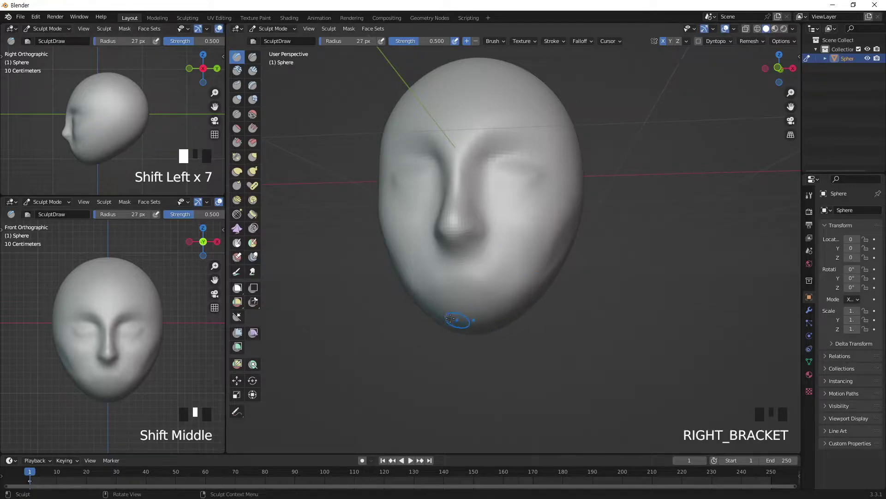
left_click(462, 313)
left_click_drag(462, 313, 487, 314)
mouse_move(462, 316)
left_mouse_down()
mouse_move(494, 317)
mouse_move(480, 295)
left_mouse_up()
left_click_drag(441, 282, 480, 293)
middle_click_drag(490, 325, 450, 270)
left_click_drag(446, 267, 480, 253)
left_click_drag(439, 256, 461, 242)
Smooth the built-up chin, mouth area and lower cheek from several angles.
mouse_move(461, 242)
middle_mouse_down()
mouse_move(477, 275)
mouse_move(512, 249)
middle_mouse_up()
mouse_move(512, 250)
left_mouse_down("shift")
mouse_move(515, 280)
mouse_move(485, 297)
left_mouse_up("shift")
mouse_move(484, 288)
left_mouse_down("shift")
mouse_move(435, 301)
mouse_move(471, 302)
left_mouse_up("shift")
middle_click_drag(482, 286, 410, 296)
mouse_move(410, 297)
left_mouse_down("shift")
mouse_move(436, 246)
mouse_move(494, 241)
left_mouse_up("shift")
middle_click_drag(494, 240, 439, 226)
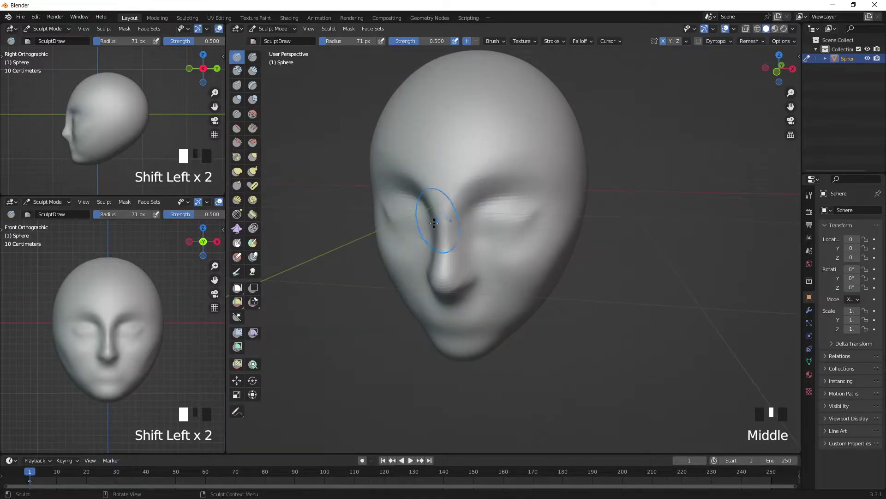
With the Elastic Deform brush in the right side view, push the nose bridge back and pull the nose tip forward.
key("KP_3")
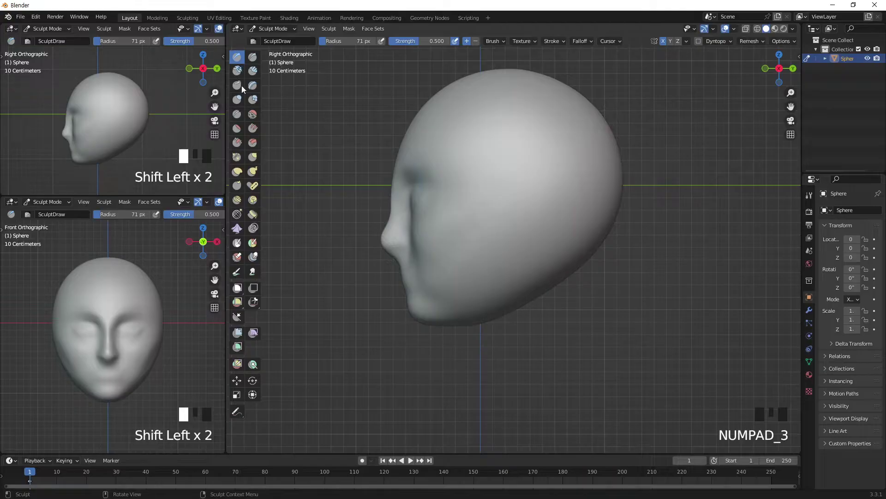
left_click(237, 172)
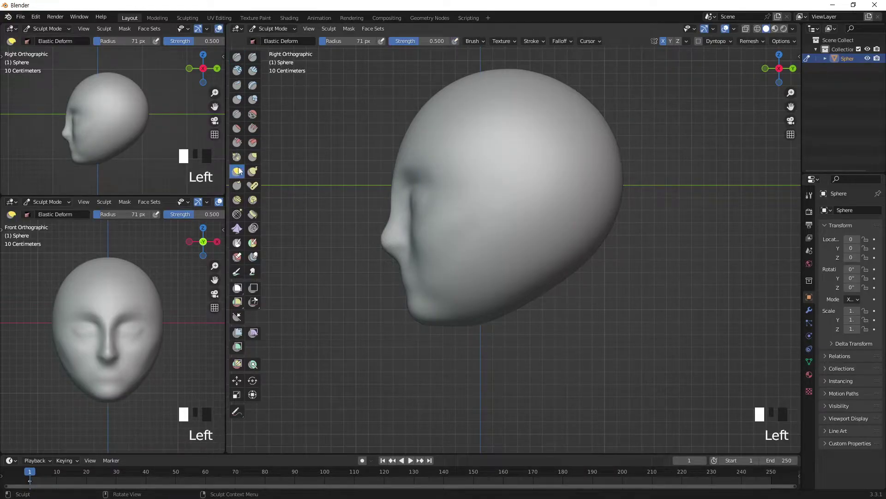
left_click(253, 157)
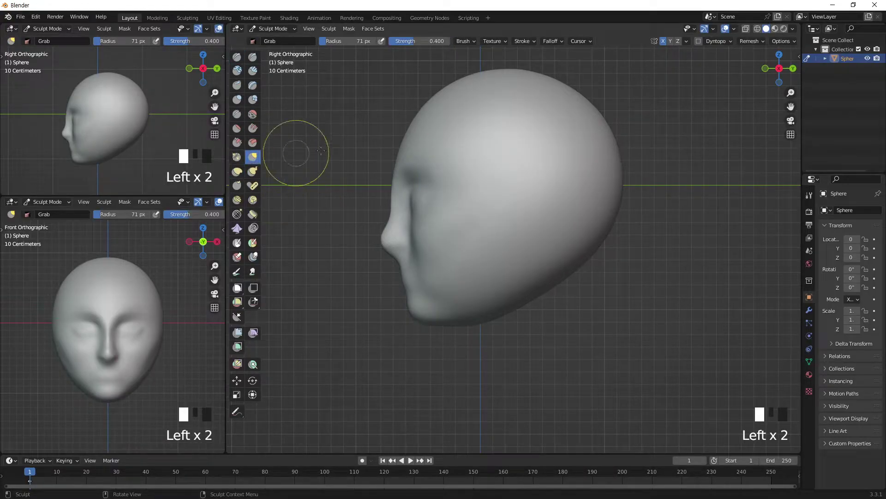
left_click(238, 173)
key("bracketright")
left_click_drag(389, 195, 462, 194)
key("bracketleft")
key("bracketleft")
mouse_move(388, 236)
left_mouse_down()
mouse_move(351, 249)
mouse_move(360, 231)
left_mouse_up()
Push the forehead back slightly with Elastic Deform, then pull the chin down and forward at a 74 px radius.
key("bracketright")
key("bracketright")
key("bracketright")
left_click_drag(407, 138, 415, 140)
key("bracketleft")
key("bracketleft")
key("bracketleft")
mouse_move(425, 321)
left_mouse_down()
mouse_move(399, 347)
mouse_move(407, 346)
left_mouse_up()
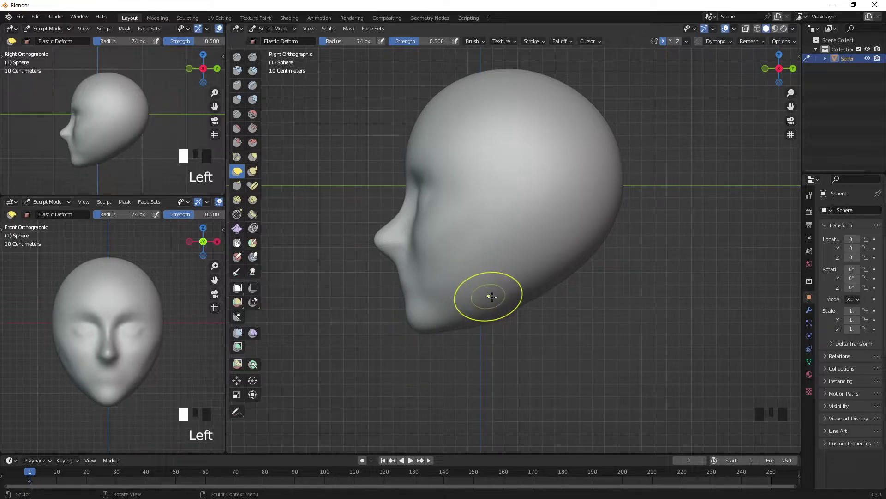
Enlarge the Elastic Deform brush and narrow both sides of the head at eye level from the front view.
key("bracketright")
key("bracketright")
key("bracketright")
key("bracketright")
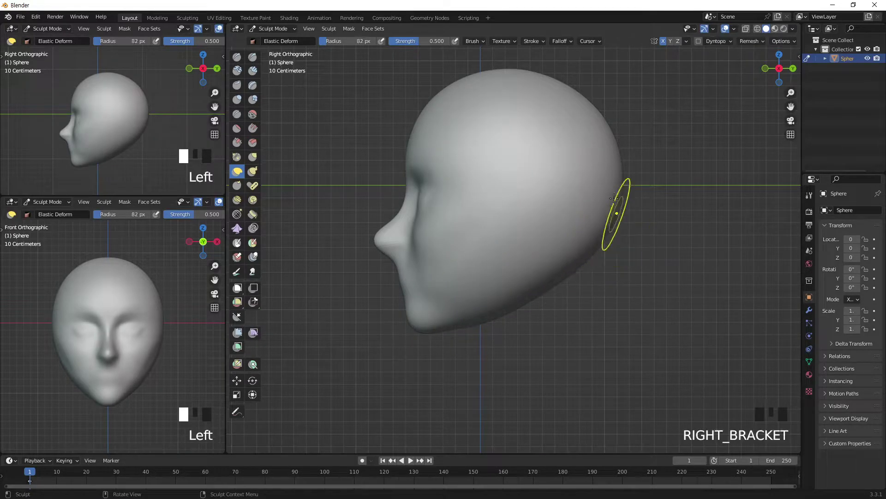
key("bracketright")
key("bracketright")
middle_click_drag(455, 168, 544, 158)
key("KP_1")
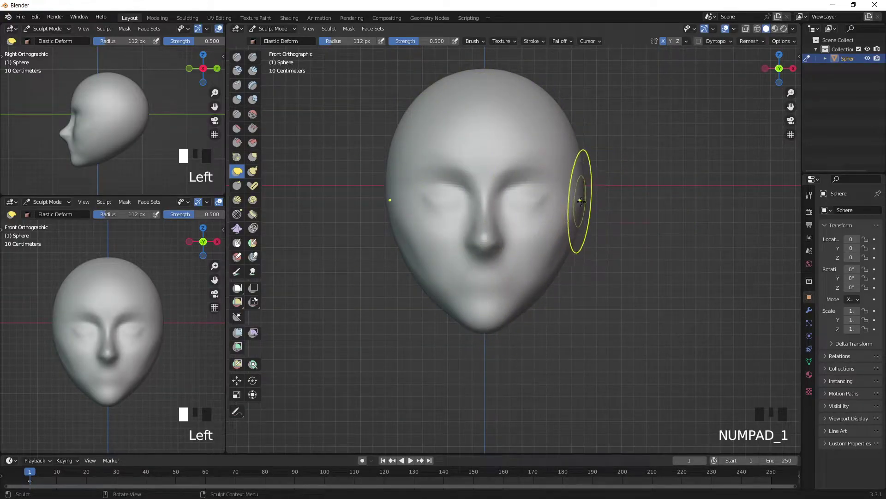
key("bracketright")
key("bracketright")
key("bracketright")
key("bracketright")
key("bracketright")
key("bracketright")
key("bracketright")
left_click_drag(584, 200, 545, 199)
Nudge the tip of the chin up slightly with Elastic Deform at a 166 px radius.
key("bracketleft")
key("bracketleft")
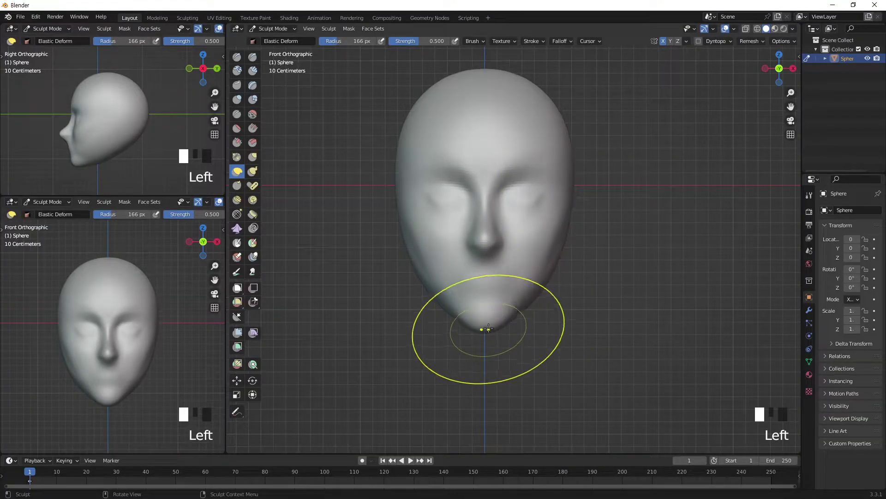
left_click_drag(485, 329, 485, 321)
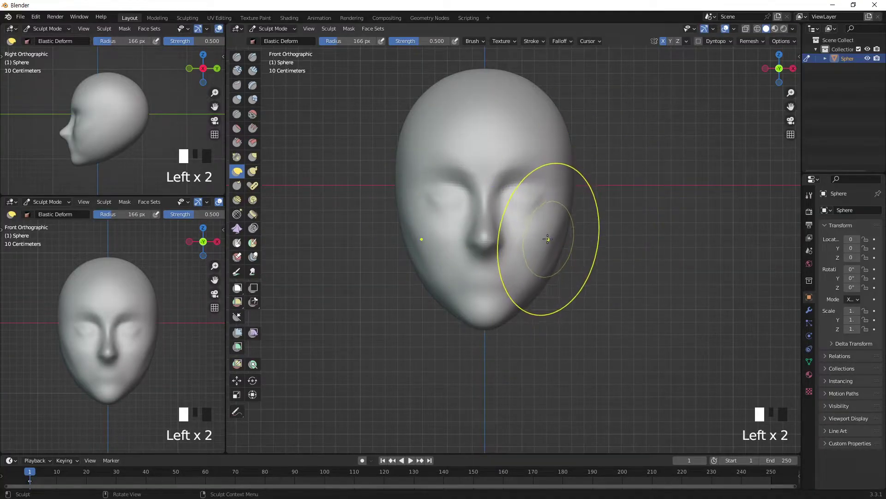
With Elastic Deform at 204 px, reshape the skull's sides from the top view and lift the rear crown from the side view.
middle_click_drag(540, 272, 462, 265, "shift")
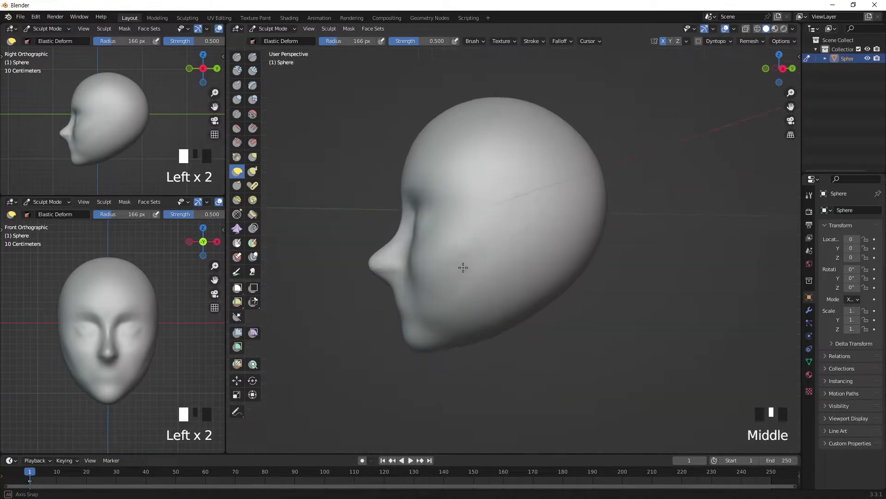
key("KP_3")
key("KP_1")
key("KP_1")
key("KP_3")
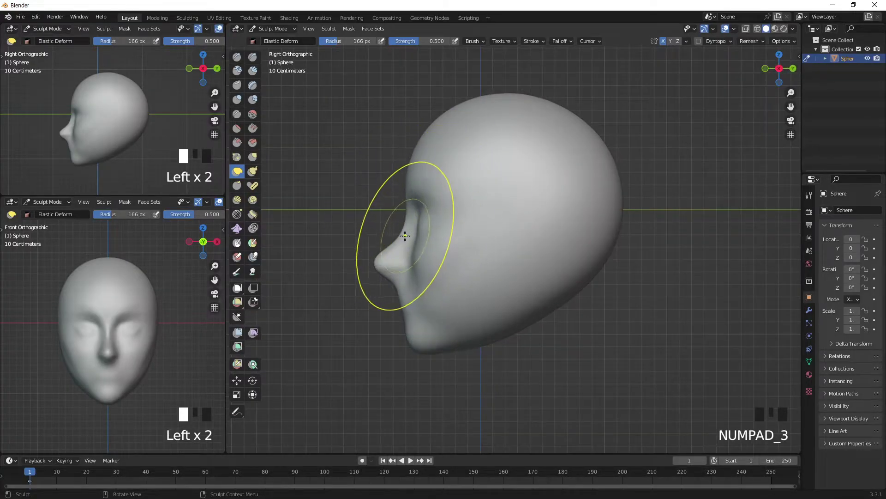
key("KP_7")
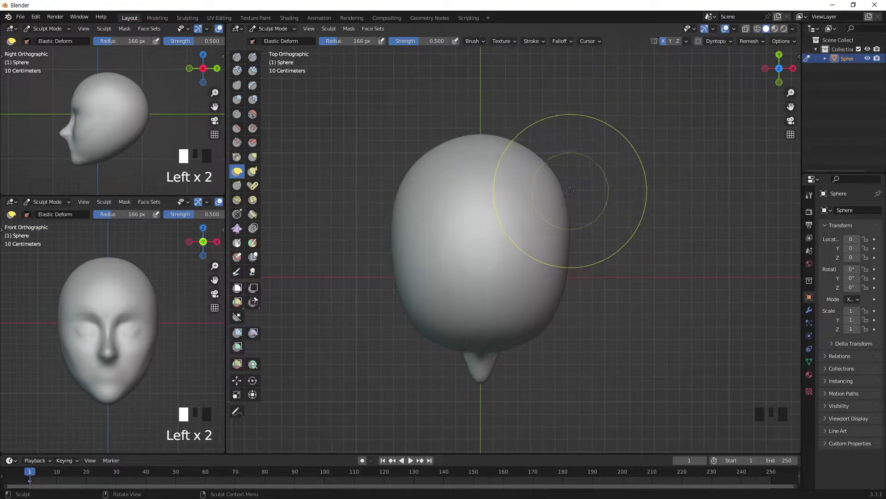
key("bracketright")
key("bracketright")
mouse_move(560, 186)
left_mouse_down()
mouse_move(568, 178)
mouse_move(562, 207)
left_mouse_up()
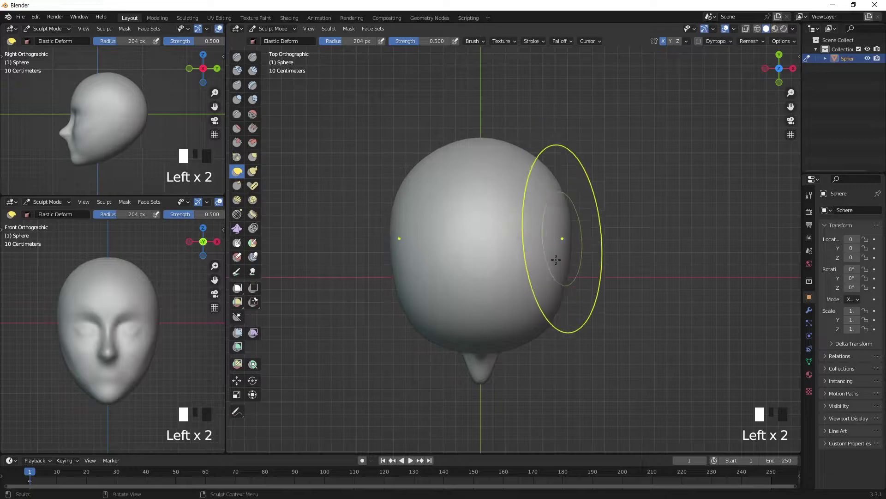
left_click_drag(540, 335, 534, 295)
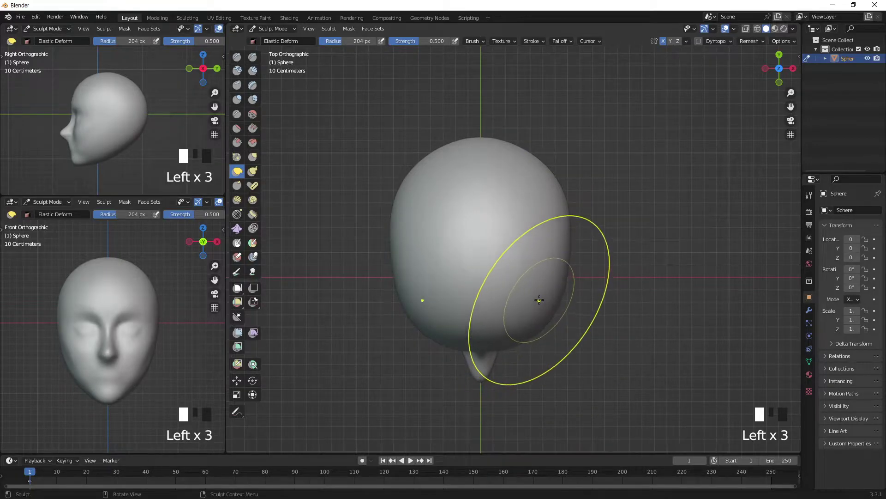
key("KP_3")
left_click_drag(593, 150, 593, 136)
Reduce the brush radius to 85 px in the front view and switch to the Draw brush.
key("KP_1")
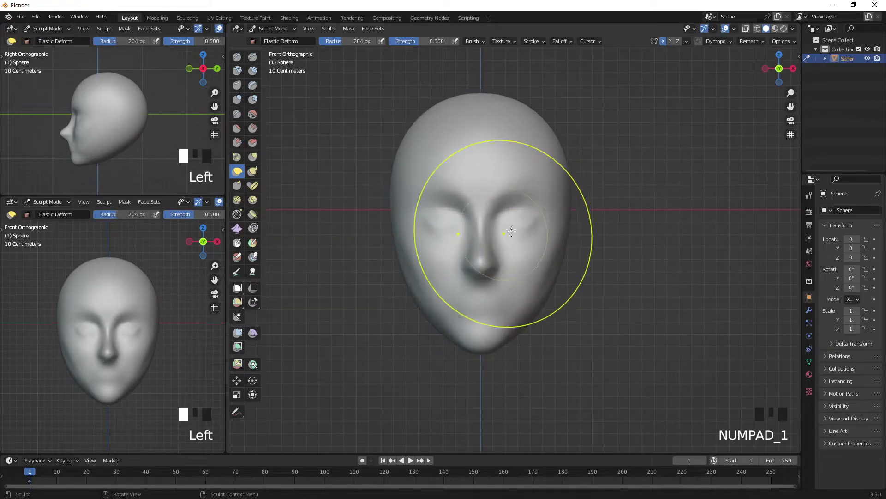
key("bracketleft")
key("bracketleft")
key("bracketleft")
key("bracketleft")
key("bracketleft")
key("bracketleft")
key("bracketleft")
key("bracketleft")
key("bracketleft")
key("bracketleft")
key("bracketleft")
key("bracketleft")
key("bracketleft")
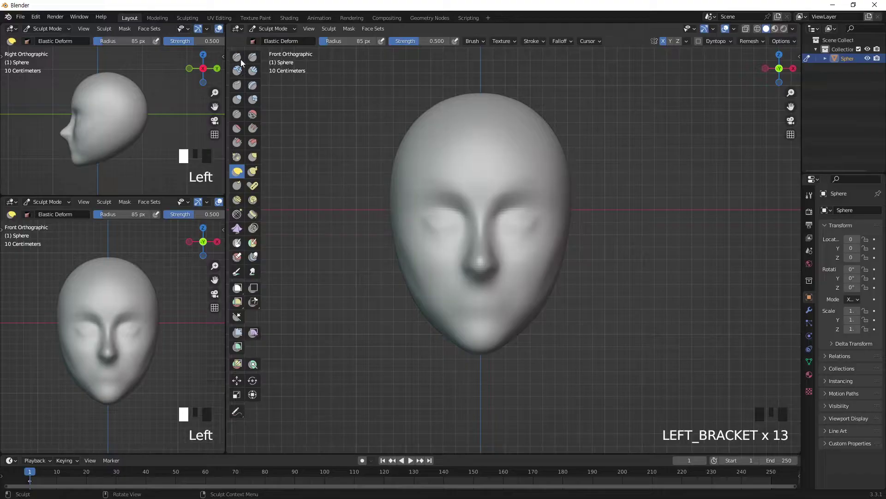
key("x")
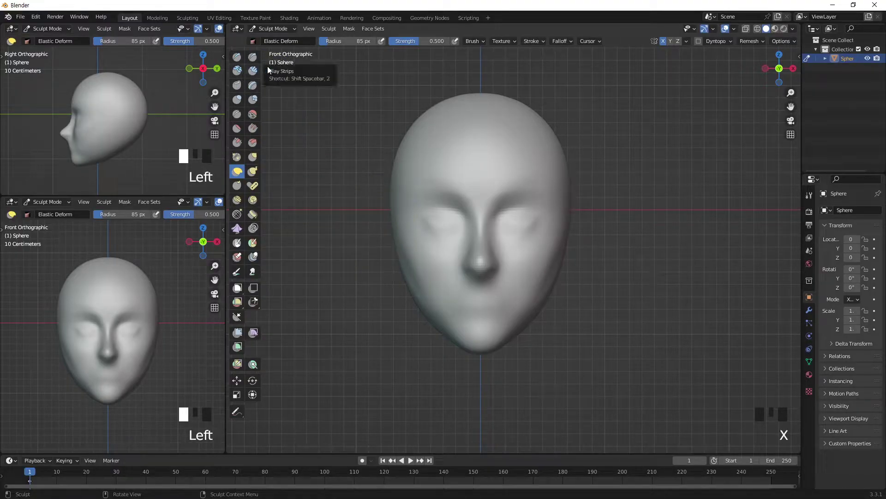
left_click(237, 57)
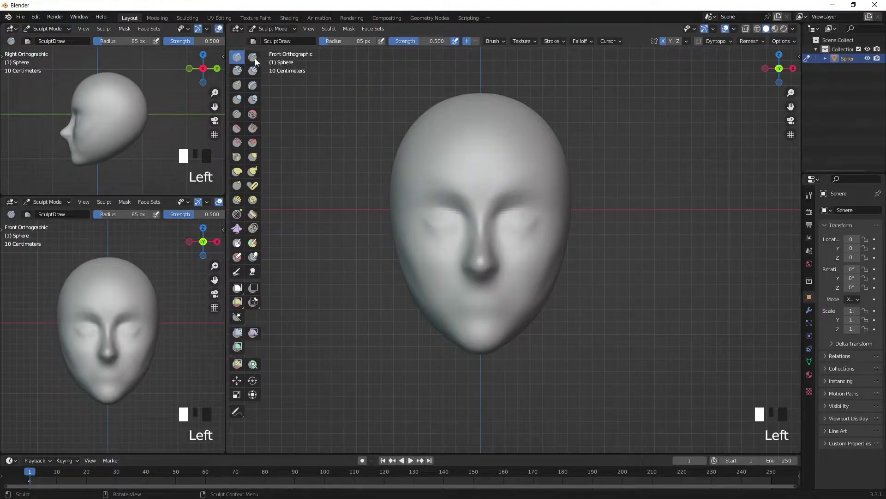
left_click(255, 59)
left_click(243, 59)
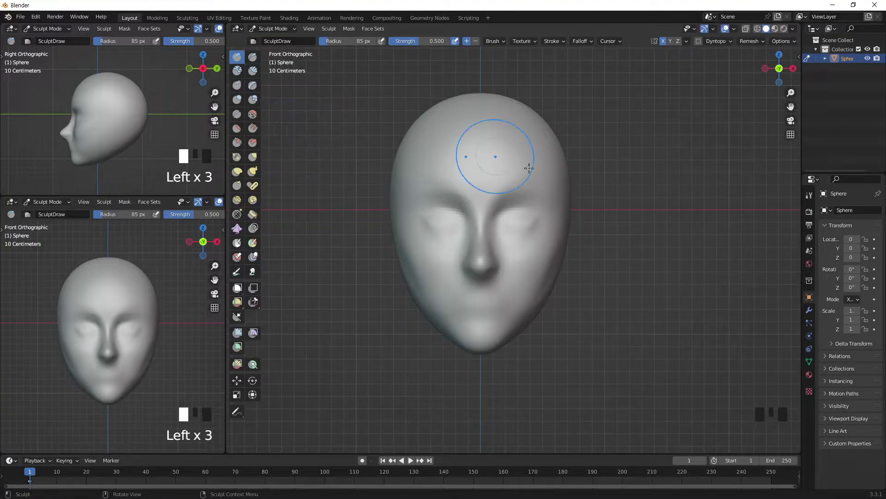
With the Crease brush at a 14 px radius, carve the mouth line and a short crease beneath the lower lip.
left_click(237, 114)
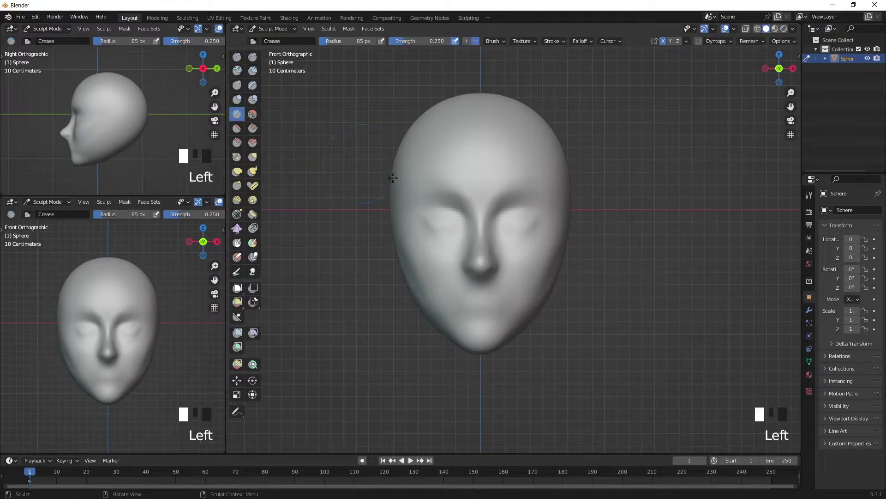
key("bracketleft")
key("bracketleft")
key("bracketleft")
key("bracketleft")
key("bracketleft")
key("bracketleft")
key("bracketleft")
key("bracketleft")
key("bracketleft")
key("bracketleft")
key("bracketleft")
key("bracketleft")
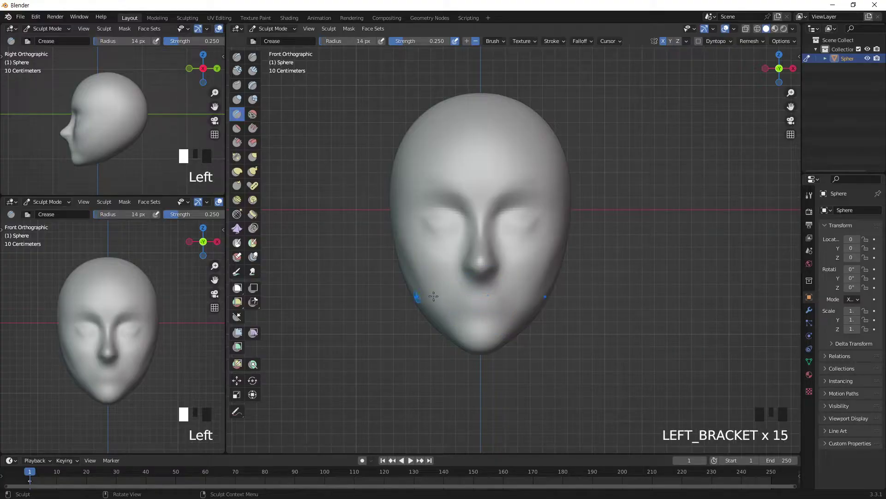
left_click_drag(475, 301, 507, 303)
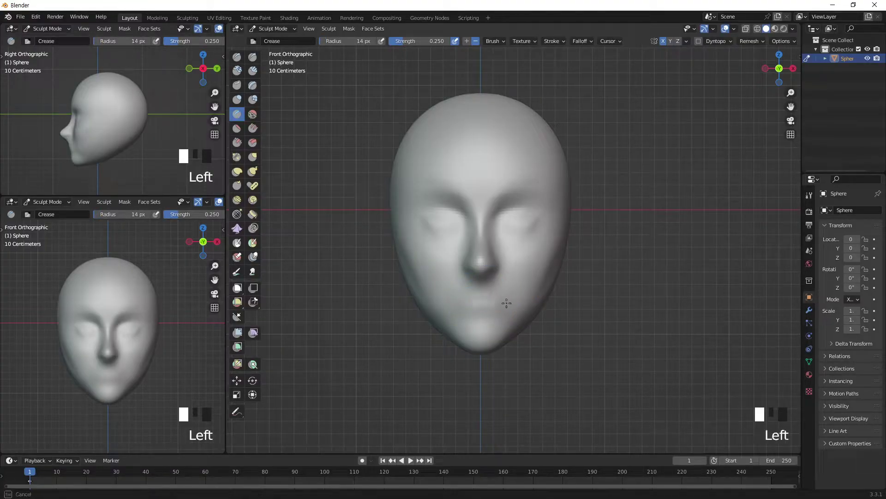
middle_click_drag(516, 255, 508, 288)
mouse_move(440, 314)
left_mouse_down()
mouse_move(480, 318)
mouse_move(513, 302)
left_mouse_up()
key("KP_1")
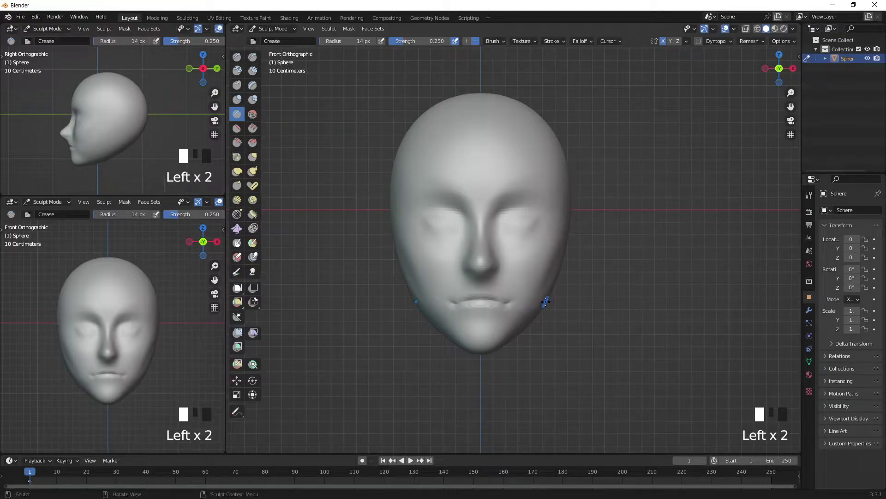
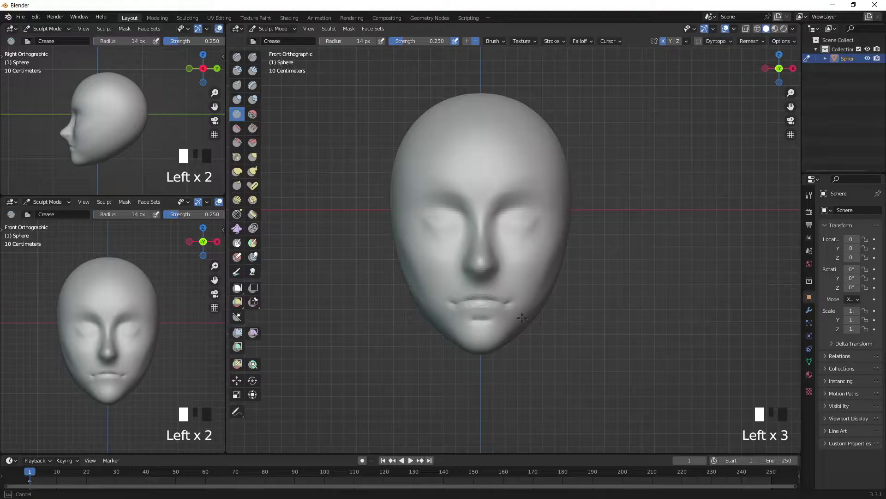
middle_click_drag(563, 311, 414, 260)
Carve the hollow beneath the lower lip deeper with the inverted Draw brush in the front view.
left_click(237, 56)
key("KP_1")
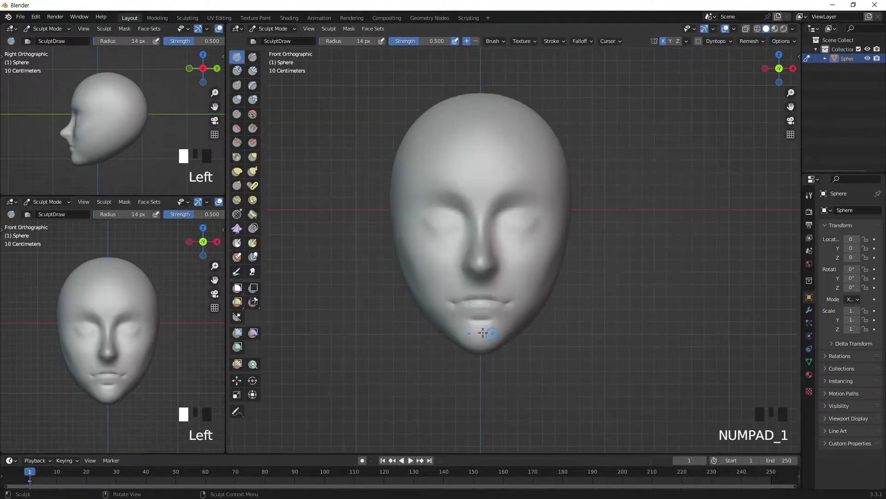
left_click_drag(478, 322, 491, 318, "ctrl")
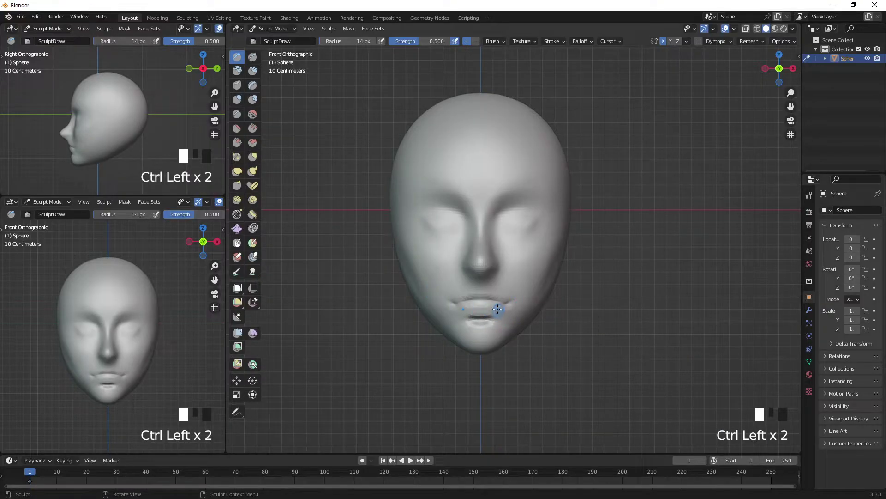
Set the Draw brush radius to 16 px and build up the upper and lower lips.
key("bracketright")
key("bracketright")
key("bracketright")
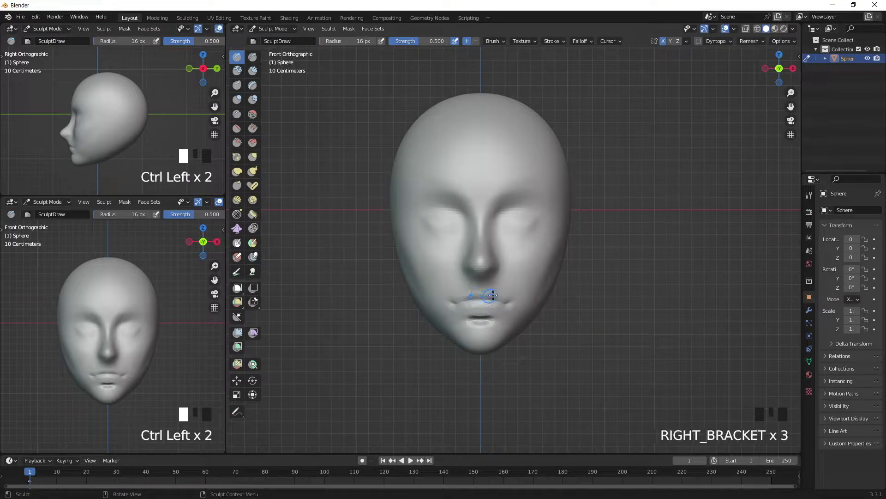
mouse_move(469, 294)
left_mouse_down()
mouse_move(498, 303)
mouse_move(492, 304)
mouse_move(520, 301)
left_mouse_up()
left_click_drag(464, 303, 493, 305)
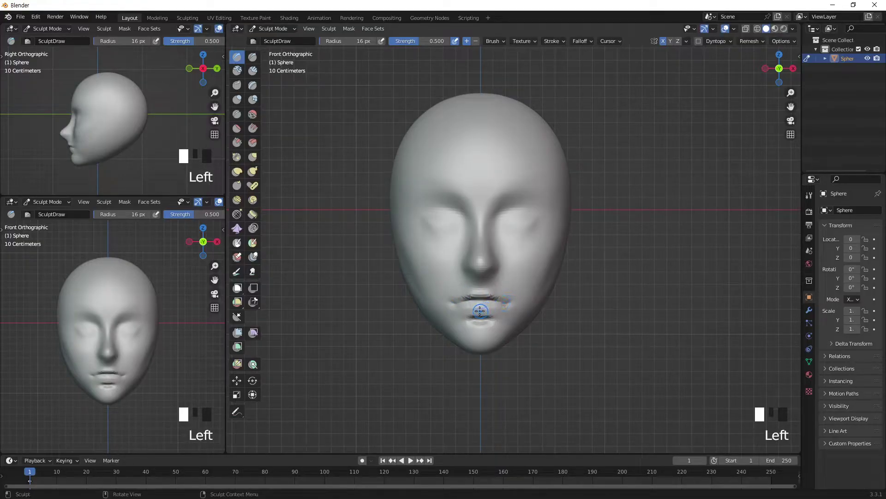
Carve lightly around the lips from the side, then smooth around the nose base and upper lip.
middle_click_drag(487, 305, 448, 288)
left_click_drag(427, 293, 434, 296, "ctrl")
middle_click_drag(471, 288, 504, 256)
mouse_move(459, 221)
left_mouse_down("shift")
mouse_move(497, 231)
mouse_move(456, 230)
left_mouse_up("shift")
mouse_move(512, 245)
middle_mouse_down()
mouse_move(450, 265)
mouse_move(467, 263)
middle_mouse_up()
mouse_move(467, 264)
left_mouse_down("shift")
mouse_move(459, 271)
mouse_move(467, 275)
left_mouse_up("shift")
Carve the nostril on the underside and side of the nose, then smooth its lower edge.
mouse_move(467, 275)
middle_mouse_down()
mouse_move(464, 258)
mouse_move(488, 212)
middle_mouse_up()
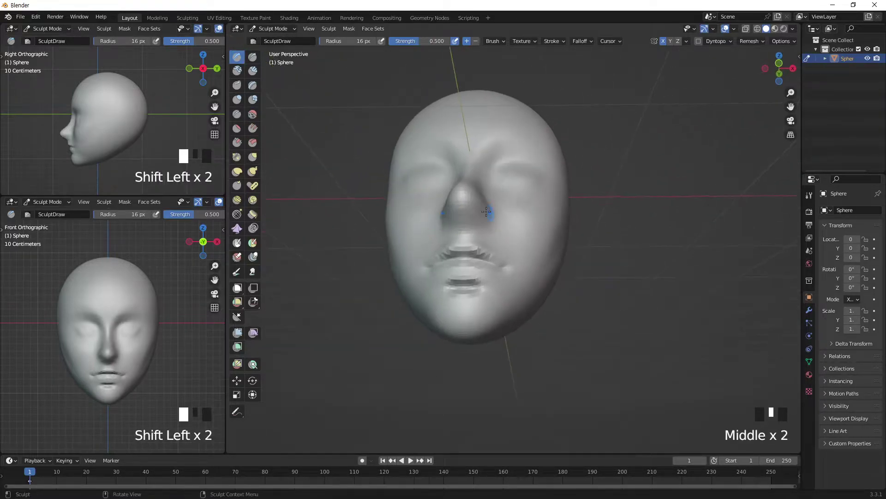
left_click_drag(478, 214, 478, 218, "ctrl")
mouse_move(477, 218)
middle_mouse_down()
mouse_move(435, 227)
mouse_move(429, 218)
mouse_move(471, 241)
mouse_move(422, 223)
middle_mouse_up()
left_click_drag(423, 223, 419, 236, "ctrl")
mouse_move(420, 236)
middle_mouse_down()
mouse_move(483, 241)
mouse_move(431, 261)
middle_mouse_up()
left_click_drag(393, 280, 408, 277, "ctrl")
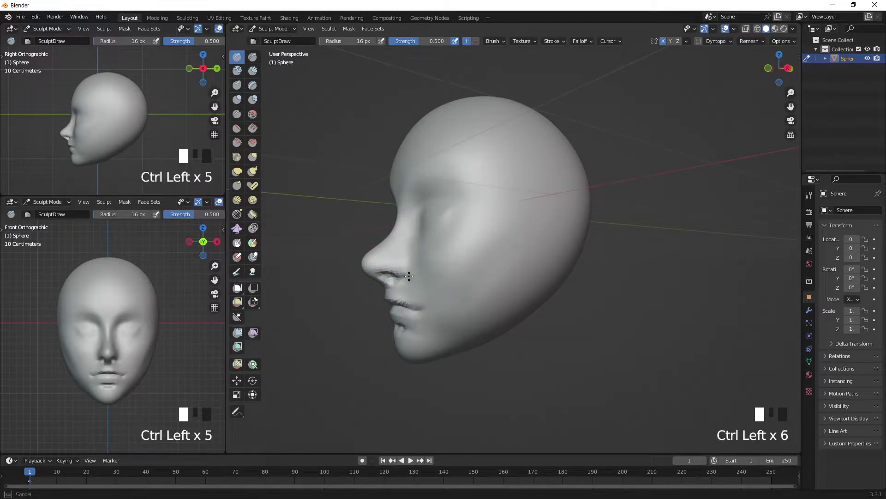
mouse_move(396, 279)
left_mouse_down("shift")
mouse_move(431, 280)
mouse_move(409, 280)
left_mouse_up("shift")
Deepen the groove around the nostril wing with the inverted Draw brush and smooth it.
middle_click_drag(431, 271, 469, 251)
mouse_move(462, 270)
left_mouse_down("ctrl")
mouse_move(457, 277)
mouse_move(458, 261)
mouse_move(469, 292)
mouse_move(453, 287)
left_mouse_up("ctrl")
mouse_move(462, 252)
left_mouse_down("ctrl")
mouse_move(457, 248)
mouse_move(465, 281)
left_mouse_up("ctrl")
mouse_move(462, 259)
left_mouse_down("ctrl")
mouse_move(468, 294)
mouse_move(478, 296)
left_mouse_up("ctrl")
left_click_drag(475, 281, 480, 294, "shift")
left_click_drag(478, 283, 482, 290, "shift")
Switch to the Clay brush and set its radius to 55 px for work on the cheek.
middle_click_drag(482, 290, 530, 251)
key("grave")
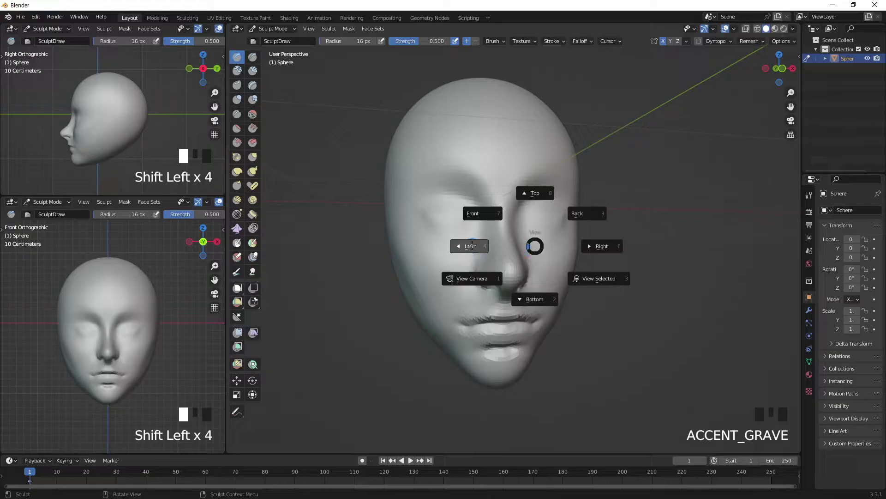
left_click(482, 214)
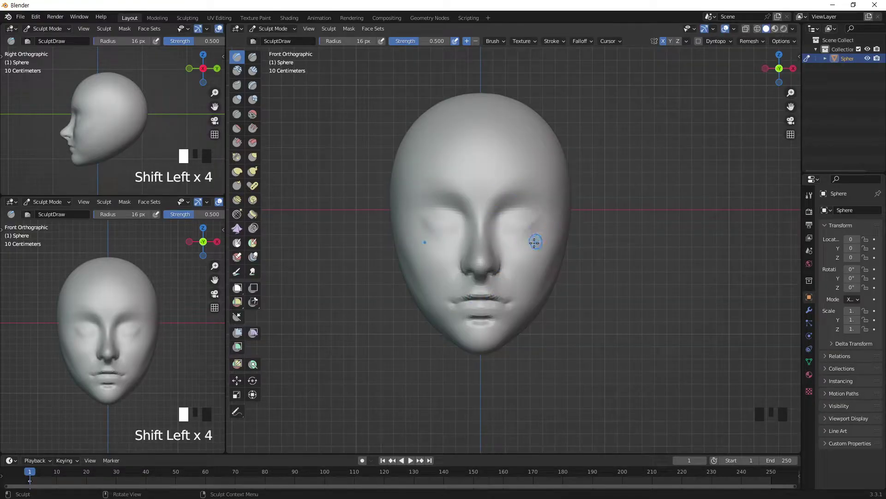
key("bracketright")
key("bracketright")
key("bracketright")
middle_click_drag(532, 248, 513, 233)
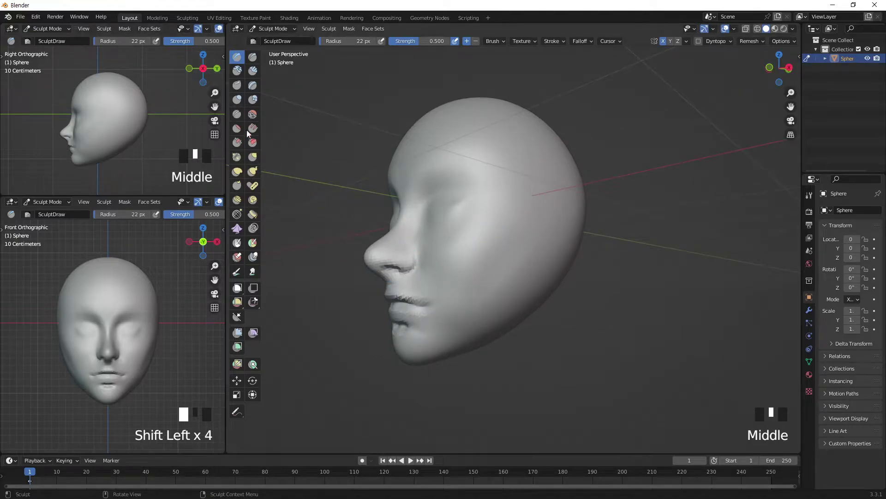
left_click(237, 70)
key("bracketright")
key("bracketright")
key("bracketright")
key("bracketright")
key("bracketright")
key("bracketright")
key("bracketright")
key("bracketright")
key("bracketright")
key("bracketright")
Try to build up the cheekbone with Clay brush strokes.
left_click(498, 238)
left_click(457, 274)
left_click(463, 234)
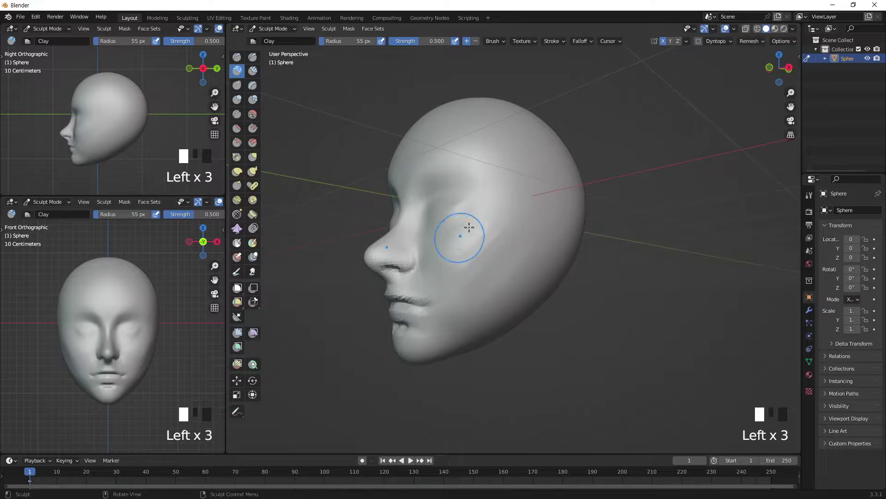
middle_click_drag(456, 288, 575, 254)
middle_click_drag(553, 280, 563, 245)
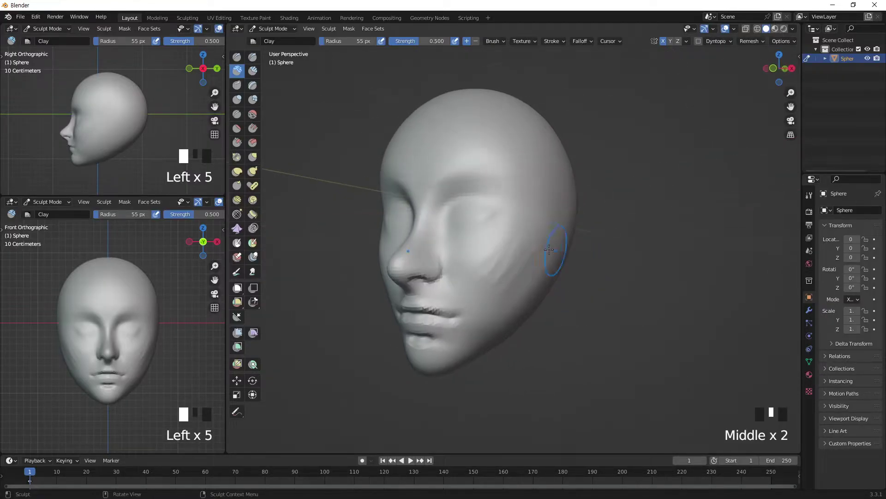
key("ctrl+z")
key("ctrl+z")
key("ctrl+z")
key("ctrl+z")
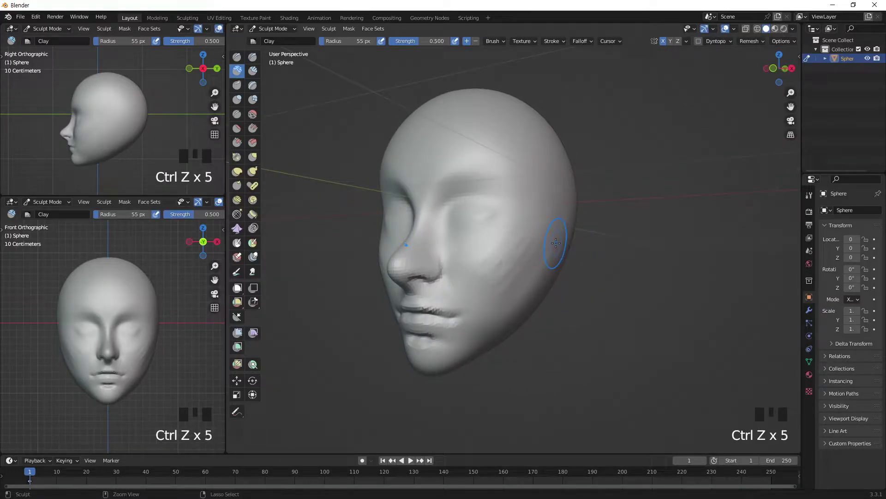
Carve a hollow below the cheekbone with the inverted Clay Strips brush and smooth it.
left_click(253, 71)
left_click(484, 264)
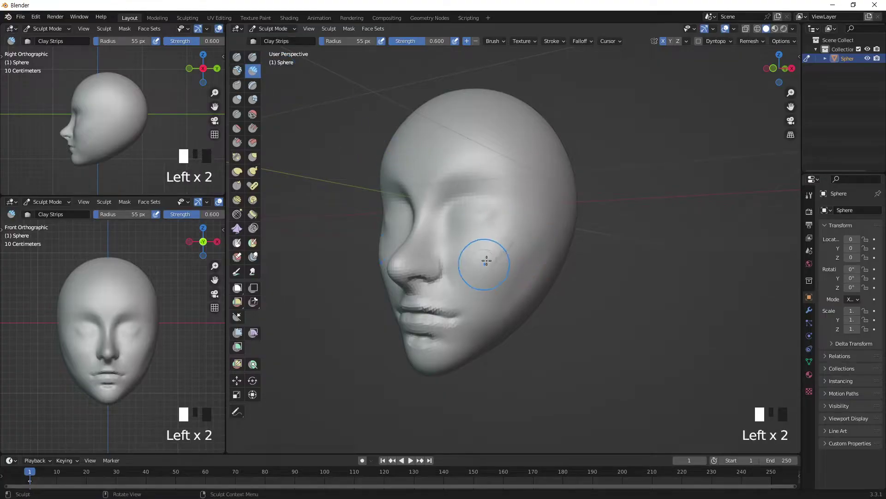
mouse_move(510, 282)
left_mouse_down("shift")
mouse_move(539, 227)
mouse_move(505, 293)
left_mouse_up("shift")
left_click_drag(531, 259, 511, 290, "shift")
mouse_move(499, 281)
middle_mouse_down()
mouse_move(445, 292)
mouse_move(500, 264)
middle_mouse_up()
mouse_move(494, 247)
left_mouse_down("ctrl")
mouse_move(439, 297)
mouse_move(448, 300)
left_mouse_up("ctrl")
left_click_drag(503, 252, 457, 307, "ctrl")
mouse_move(473, 268)
left_mouse_down("shift")
mouse_move(432, 293)
mouse_move(445, 297)
mouse_move(477, 237)
mouse_move(488, 252)
left_mouse_up("shift")
Deepen the cheek hollow toward the jaw with further inverted Clay Strips strokes, then smooth the lower cheek.
middle_click_drag(488, 251, 513, 240)
left_click_drag(510, 231, 480, 307, "ctrl")
mouse_move(503, 252)
left_mouse_down("ctrl")
mouse_move(477, 314)
mouse_move(488, 300)
left_mouse_up("ctrl")
mouse_move(489, 295)
left_mouse_down("shift")
mouse_move(515, 259)
mouse_move(499, 282)
left_mouse_up("shift")
left_click_drag(499, 282, 485, 305, "shift")
left_click_drag(485, 305, 470, 326, "shift")
Build up the area beside the nose and mouth with Clay Strips, carve it back lightly and smooth the transition.
middle_click_drag(530, 236, 589, 199)
left_click_drag(448, 284, 455, 305)
left_click_drag(443, 273, 457, 296)
left_click_drag(457, 296, 450, 277, "shift")
left_click_drag(450, 277, 468, 314, "shift")
middle_click_drag(459, 272, 485, 273)
mouse_move(458, 277)
left_mouse_down("ctrl")
mouse_move(457, 300)
mouse_move(476, 323)
left_mouse_up("ctrl")
mouse_move(462, 296)
left_mouse_down("shift")
mouse_move(464, 321)
mouse_move(457, 286)
left_mouse_up("shift")
mouse_move(457, 286)
left_mouse_down("shift")
mouse_move(469, 298)
mouse_move(509, 286)
left_mouse_up("shift")
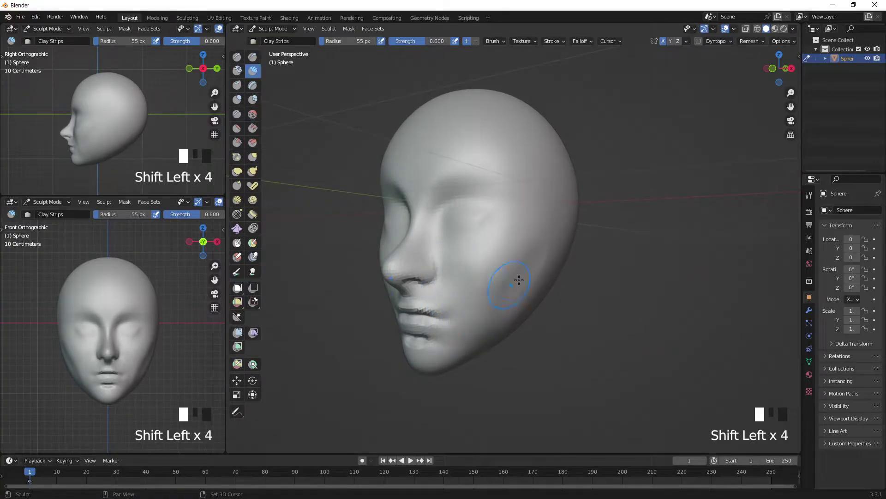
Add a Clay Strips stroke down the middle of the cheek and blend it toward the jaw.
mouse_move(473, 252)
left_mouse_down()
mouse_move(511, 275)
mouse_move(477, 283)
mouse_move(485, 295)
left_mouse_up()
mouse_move(485, 287)
left_mouse_down("shift")
mouse_move(506, 239)
mouse_move(501, 282)
left_mouse_up("shift")
mouse_move(501, 282)
left_mouse_down("shift")
mouse_move(496, 322)
mouse_move(506, 300)
left_mouse_up("shift")
left_click_drag(506, 300, 516, 280, "shift")
Add volume beside the mouth with the Draw brush at 55 px and smooth the lower cheek.
key("KP_1")
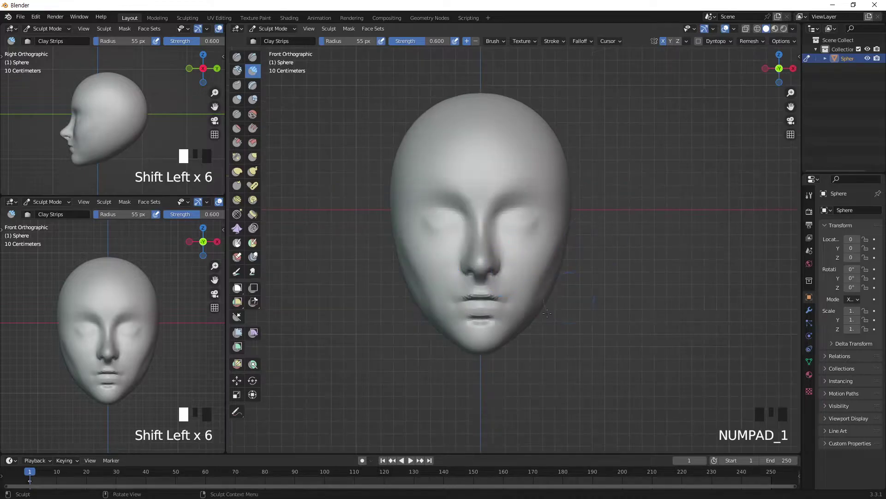
left_click(238, 58)
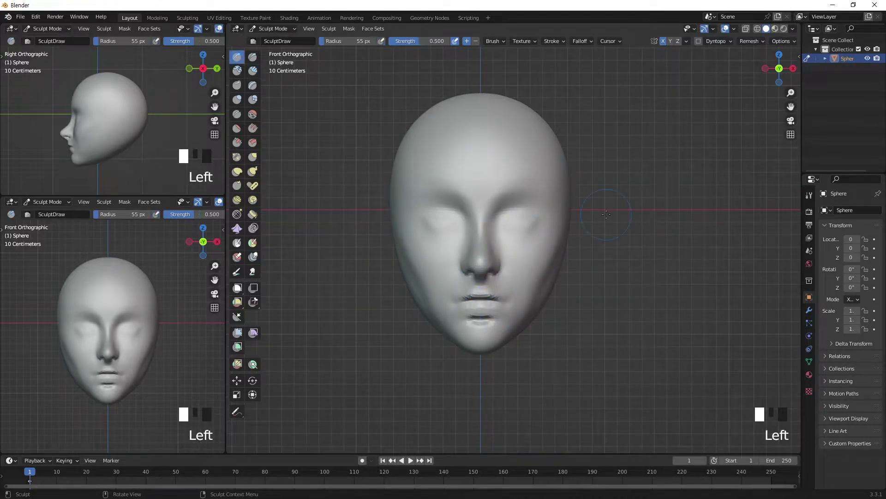
middle_click_drag(509, 251, 525, 243)
left_click(464, 286)
left_click(464, 286)
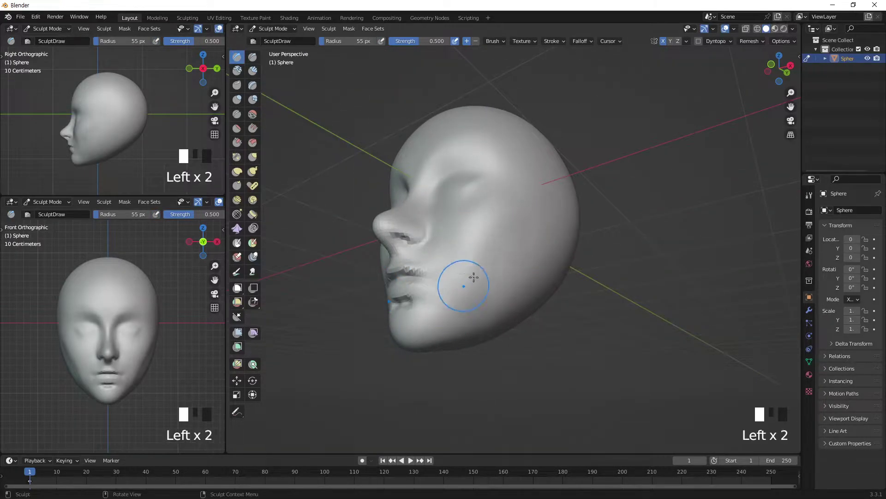
left_click(504, 270, "shift")
left_click(504, 270, "shift")
left_click(502, 286, "shift")
left_click(502, 287, "shift")
left_click(502, 286, "shift")
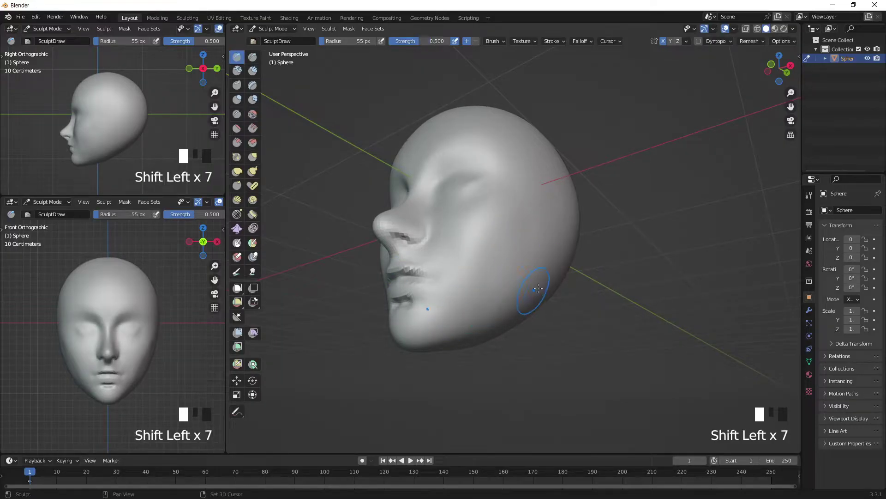
Build up the jawline in the right side view from the chin backward and smooth it.
key("KP_3")
left_click_drag(436, 347, 515, 321)
left_click_drag(466, 336, 503, 326, "shift")
left_click_drag(485, 330, 637, 263, "shift")
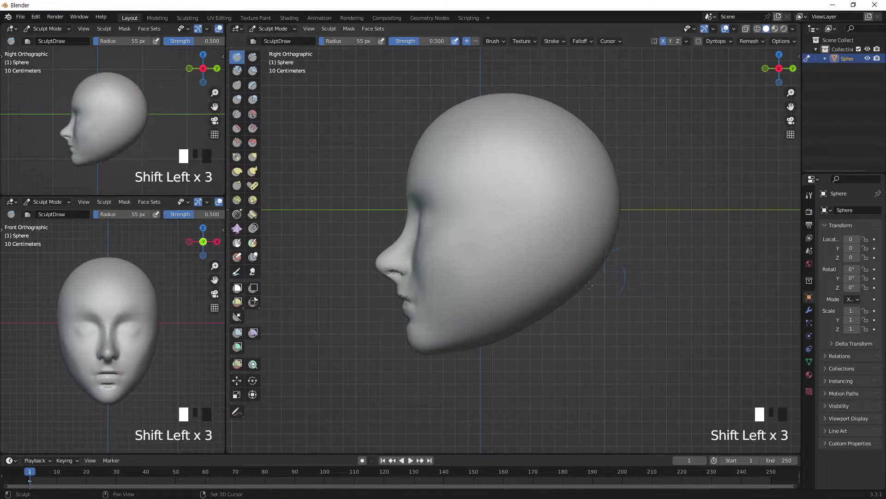
Shape the eye area and upper cheek with normal and inverted Draw strokes, then smooth the surface.
mouse_move(427, 208)
middle_mouse_down()
mouse_move(489, 204)
mouse_move(447, 203)
middle_mouse_up()
left_click(496, 211)
left_click_drag(444, 217, 451, 216)
mouse_move(436, 252)
left_mouse_down("ctrl")
mouse_move(452, 254)
mouse_move(440, 203)
mouse_move(487, 212)
left_mouse_up("ctrl")
mouse_move(425, 204)
left_mouse_down("shift")
mouse_move(477, 213)
mouse_move(486, 226)
mouse_move(465, 188)
mouse_move(490, 189)
left_mouse_up("shift")
left_click_drag(492, 189, 514, 190, "shift")
mouse_move(515, 190)
middle_mouse_down()
mouse_move(524, 174)
mouse_move(481, 181)
middle_mouse_up()
mouse_move(446, 195)
left_mouse_down()
mouse_move(509, 174)
mouse_move(432, 172)
mouse_move(484, 149)
mouse_move(525, 179)
mouse_move(505, 143)
mouse_move(515, 134)
mouse_move(507, 219)
left_mouse_up()
left_click_drag(495, 261, 531, 230, "shift")
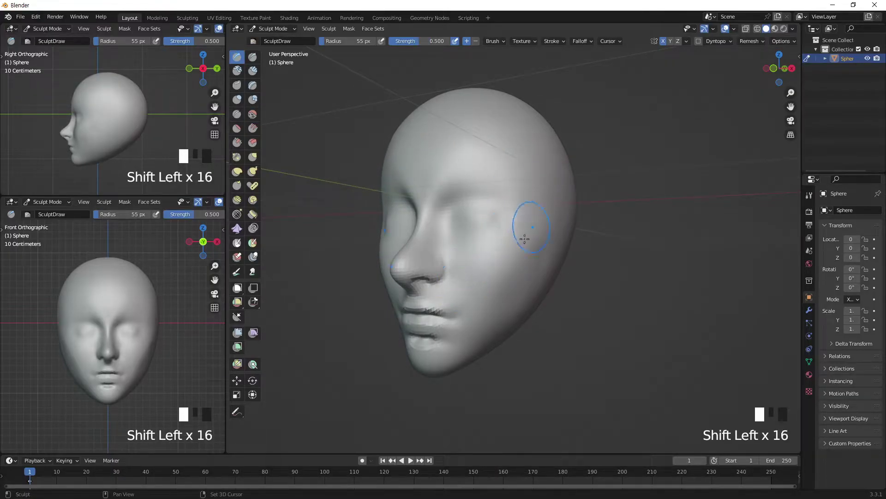
Pull the lower cheek, jaw contour and lower lip area into shape with Elastic Deform at 64 px.
middle_click_drag(466, 323, 506, 297)
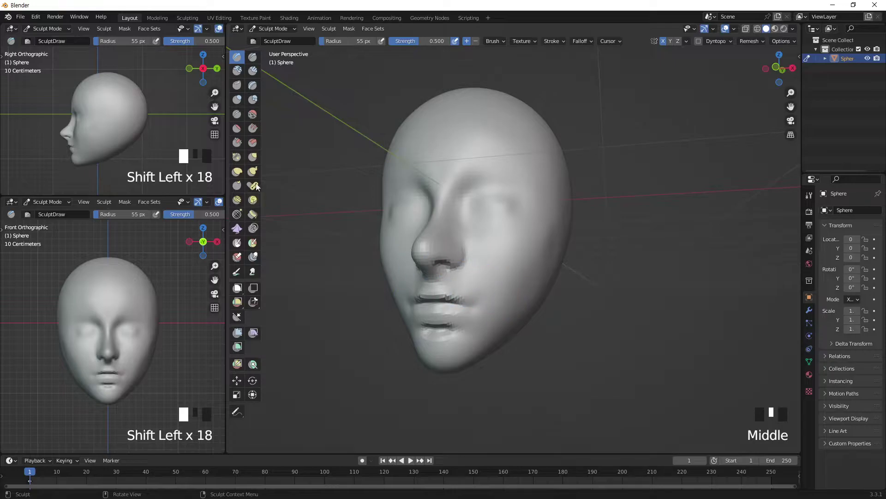
left_click(240, 171)
key("bracketright")
key("bracketright")
key("bracketright")
key("bracketright")
key("bracketright")
key("bracketright")
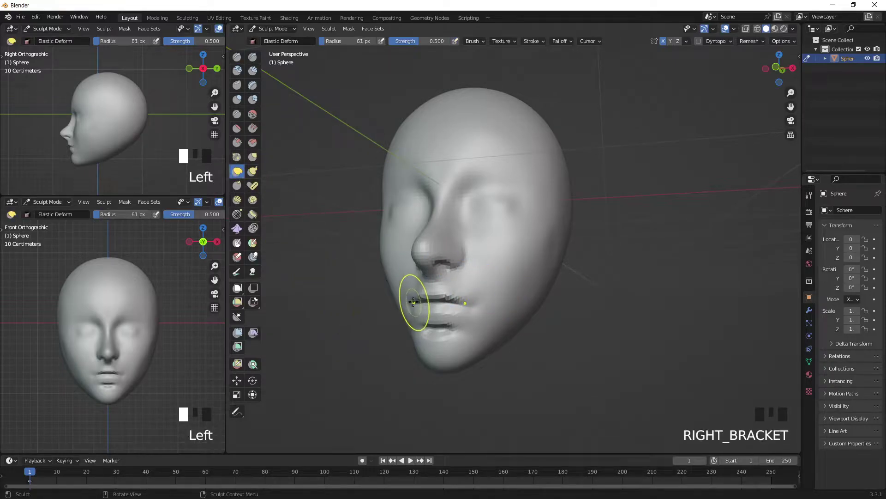
key("bracketleft")
key("bracketleft")
key("bracketleft")
key("bracketleft")
left_click(395, 289)
left_click(392, 279)
left_click(389, 272)
middle_click_drag(389, 272, 404, 352)
left_click_drag(409, 331, 420, 367)
left_click_drag(442, 323, 445, 319)
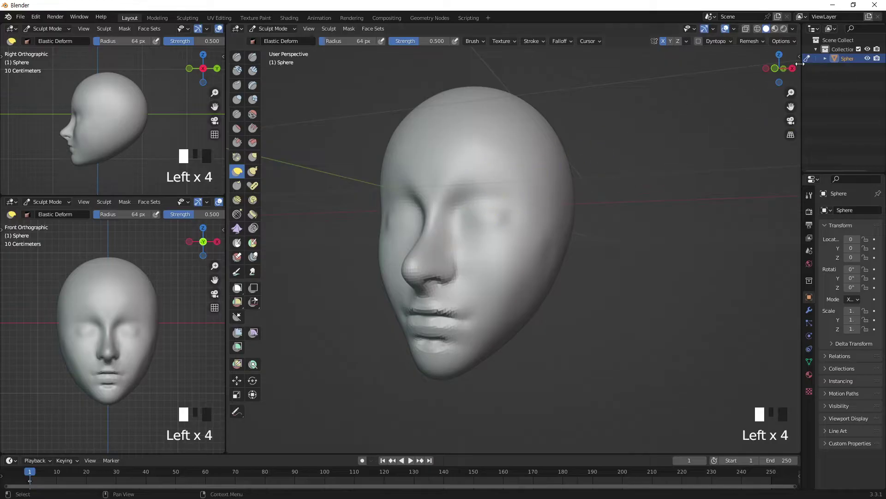
Set the viewport focal length to 100 mm.
key("n")
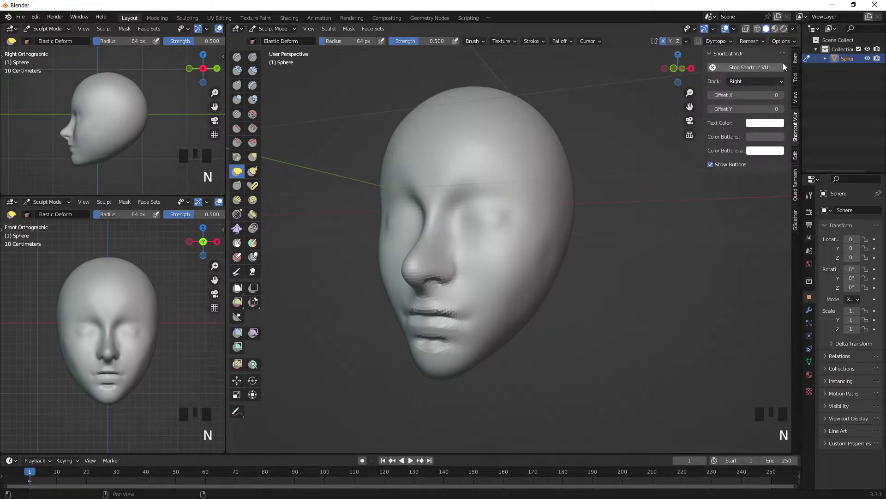
left_click(795, 58)
left_click(795, 102)
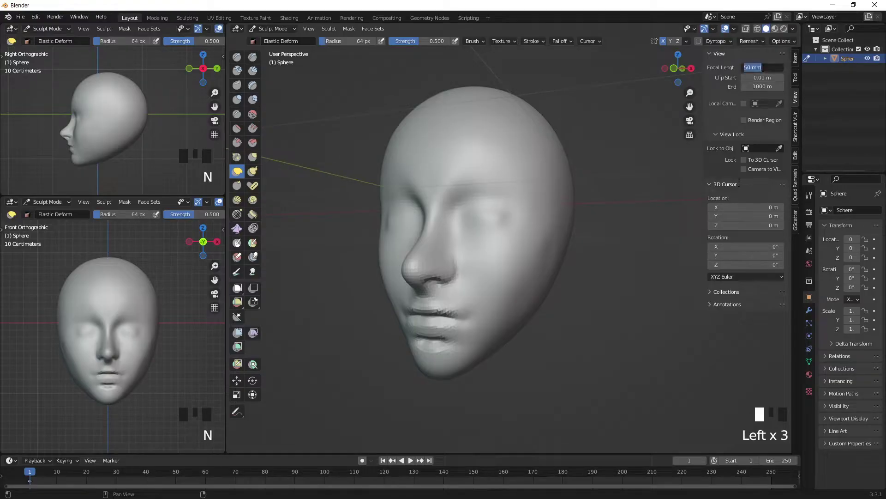
type("100")
key("Return")
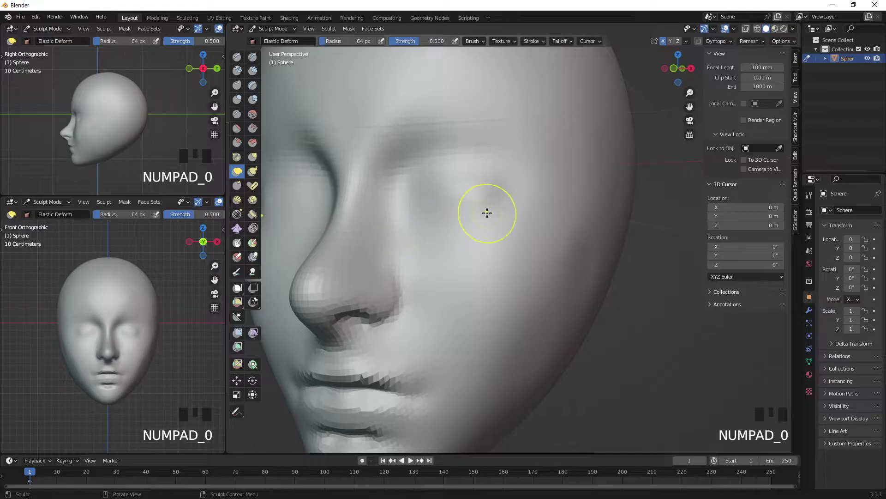
Compare the head's look in perspective and orthographic projection.
key("KP_Subtract")
key("KP_Subtract")
key("KP_Subtract")
key("KP_Subtract")
key("KP_Subtract")
key("KP_Subtract")
key("KP_Subtract")
key("KP_Subtract")
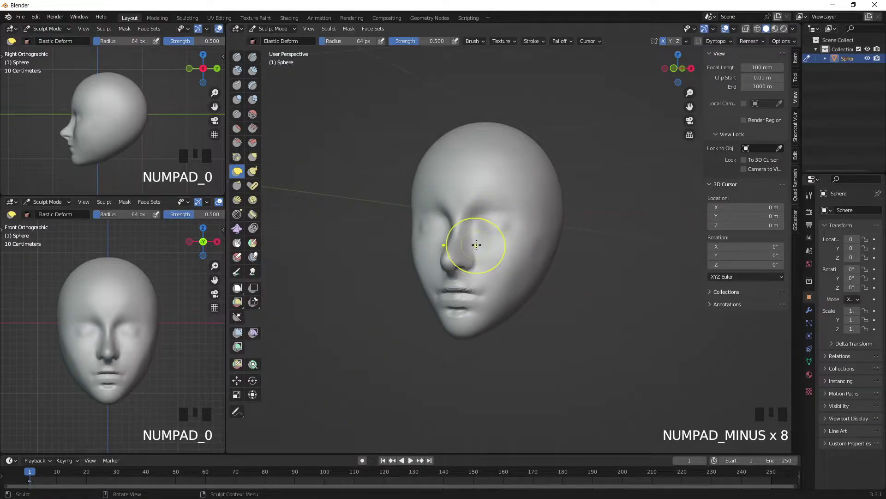
key("KP_5")
key("KP_5")
key("KP_5")
key("KP_5")
key("KP_5")
key("KP_5")
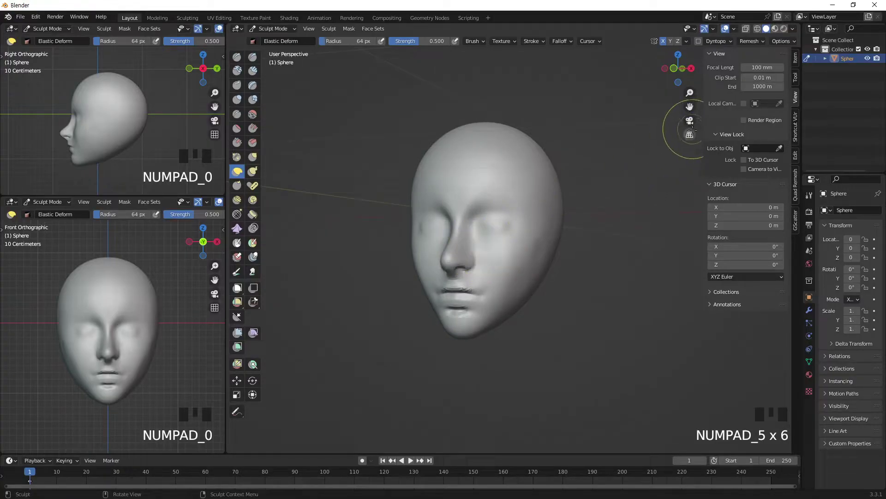
key("KP_5")
key("KP_5")
key("KP_5")
key("KP_5")
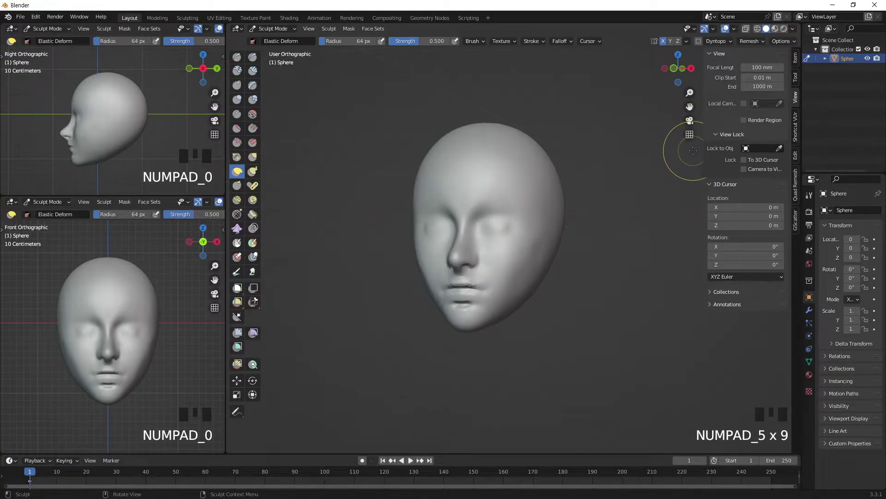
middle_click_drag(683, 157, 530, 225)
left_click(629, 229)
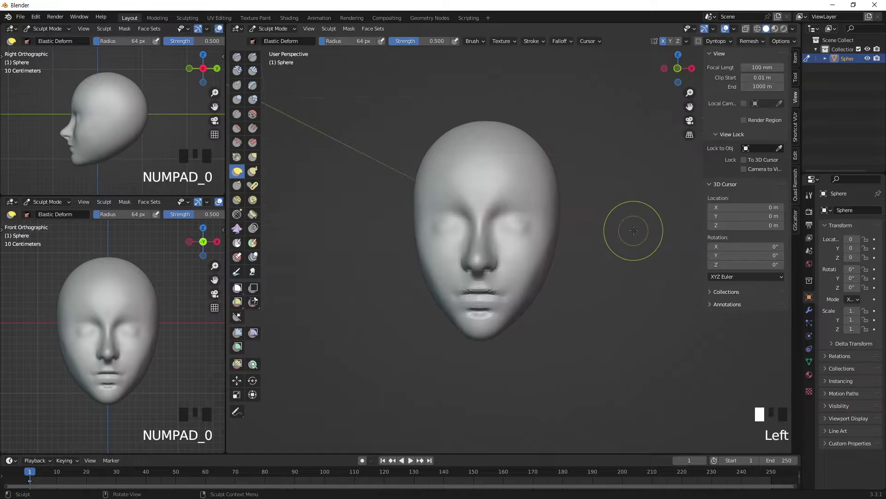
key("n")
Reshape the jaw side and chin contour with short Elastic Deform strokes in a three-quarter view.
middle_click_drag(729, 289, 475, 257)
key("KP_Add")
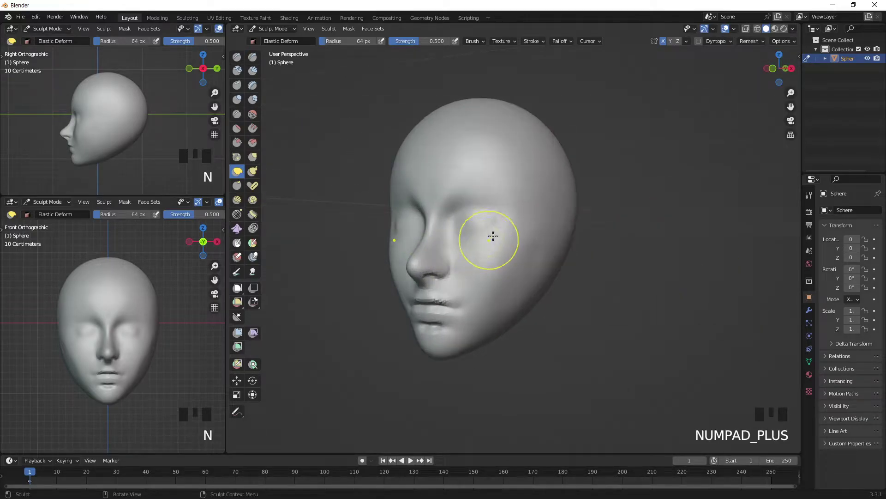
left_click_drag(406, 304, 409, 329)
left_click_drag(408, 329, 413, 325)
left_click_drag(413, 325, 421, 347)
left_click_drag(422, 349, 424, 349)
left_click_drag(426, 349, 433, 347)
middle_click_drag(517, 286, 549, 277)
Push in the temples in the front view with Elastic Deform, enlarging the radius to 105 px.
key("KP_1")
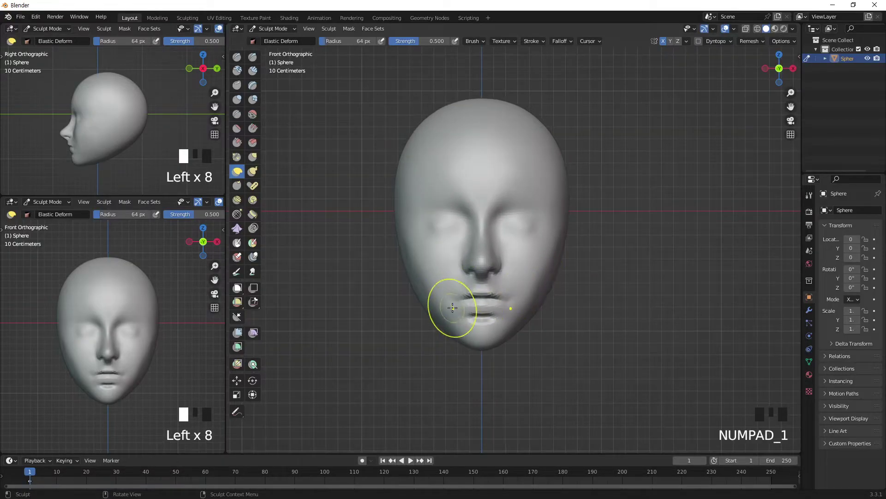
left_click_drag(409, 154, 407, 160)
left_click_drag(406, 164, 411, 146)
key("bracketright")
key("bracketright")
key("bracketright")
key("bracketright")
key("bracketright")
left_click_drag(405, 160, 407, 188)
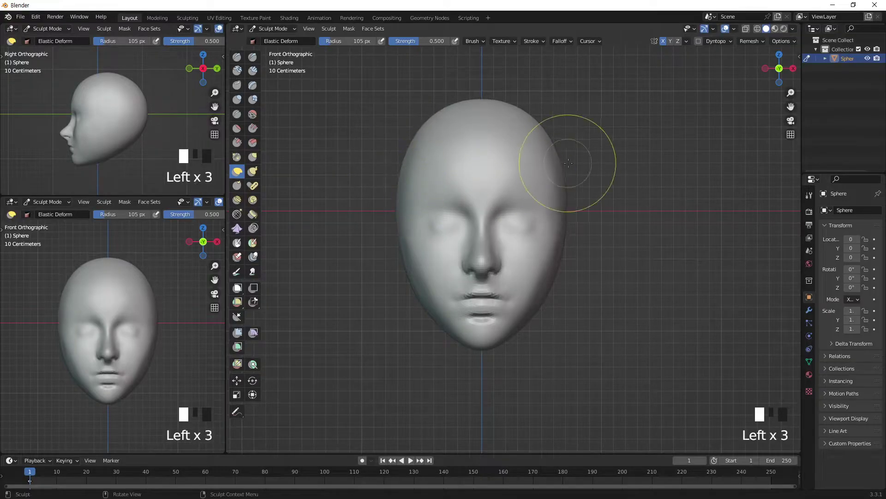
Set the Elastic Deform radius to 84 px and refine the head's side contour from the upper skull to the cheek.
key("bracketleft")
key("bracketleft")
left_click_drag(568, 184, 566, 195)
left_click_drag(567, 198, 566, 228)
left_click_drag(566, 229, 564, 230)
left_click_drag(565, 229, 564, 230)
left_click_drag(542, 125, 541, 127)
left_click_drag(547, 128, 545, 130)
left_click(563, 233)
mouse_move(561, 235)
middle_mouse_down()
mouse_move(461, 243)
mouse_move(554, 240)
middle_mouse_up()
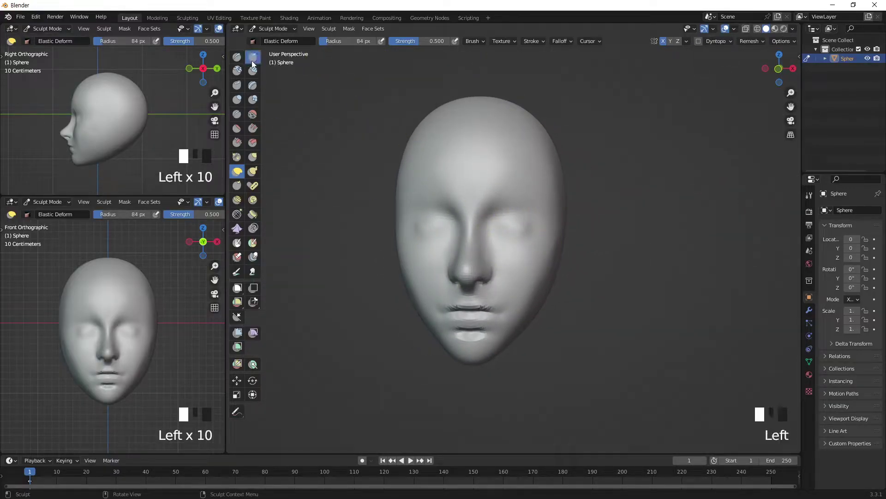
Carve the closed-eye line across both eye sockets with Draw Sharp at 24 px radius in the front view, and smooth it.
left_click(253, 58)
key("KP_1")
key("bracketleft")
key("bracketleft")
key("bracketleft")
key("bracketleft")
key("bracketleft")
key("bracketleft")
key("bracketleft")
key("bracketleft")
key("bracketleft")
key("bracketleft")
key("bracketleft")
left_click_drag(536, 222, 540, 223)
mouse_move(566, 229)
middle_mouse_down()
mouse_move(500, 230)
mouse_move(564, 234)
middle_mouse_up()
key("ctrl+z")
key("KP_1")
mouse_move(508, 221)
left_mouse_down()
mouse_move(552, 223)
mouse_move(506, 229)
mouse_move(536, 224)
left_mouse_up()
left_click_drag(512, 224, 544, 224, "shift")
mouse_move(571, 218)
middle_mouse_down()
mouse_move(485, 215)
mouse_move(531, 217)
middle_mouse_up()
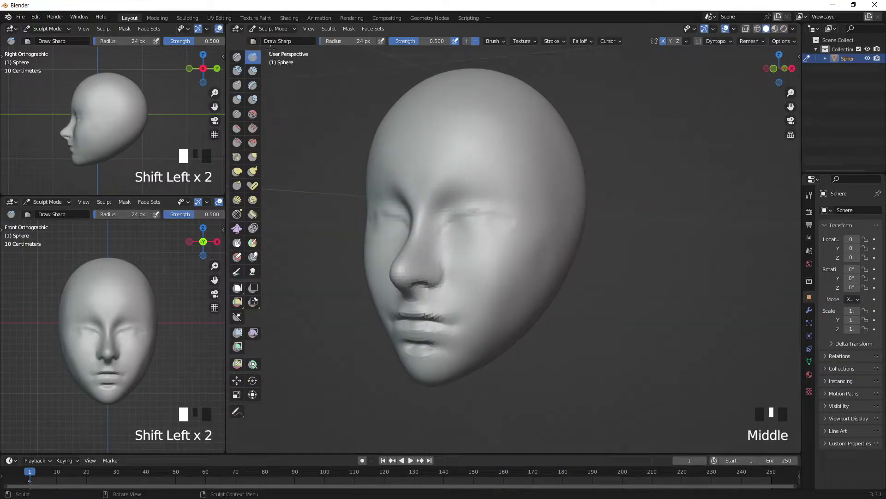
Raise the upper eyelid and the outer eye corner with inverted Draw Sharp strokes.
left_click(482, 211, "ctrl")
key("KP_1")
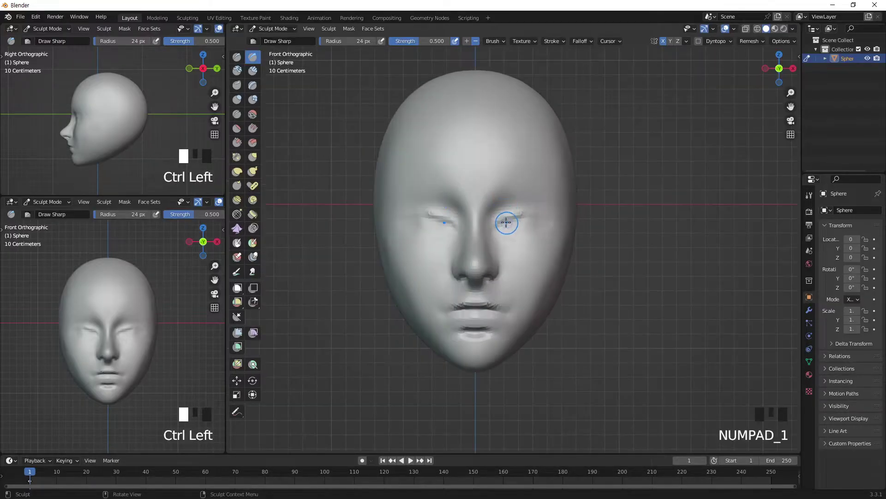
left_click(538, 205, "ctrl")
left_click(512, 213, "ctrl")
left_click(519, 213, "ctrl")
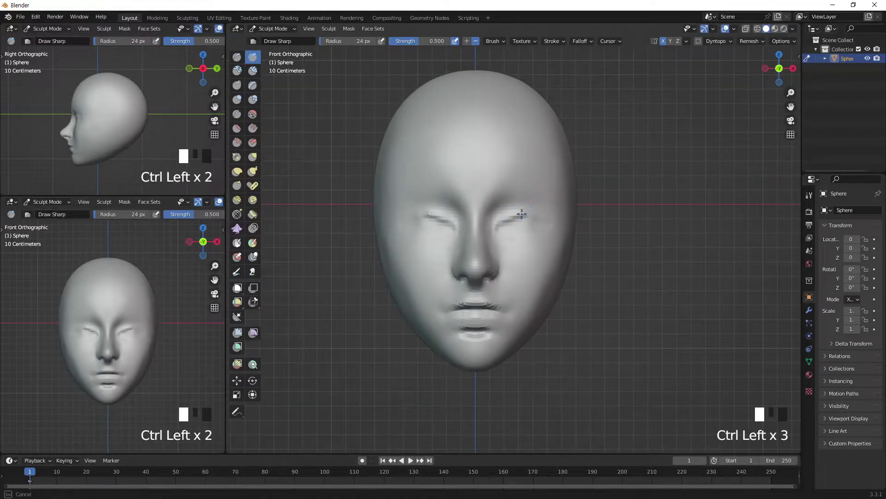
left_click(546, 217, "ctrl")
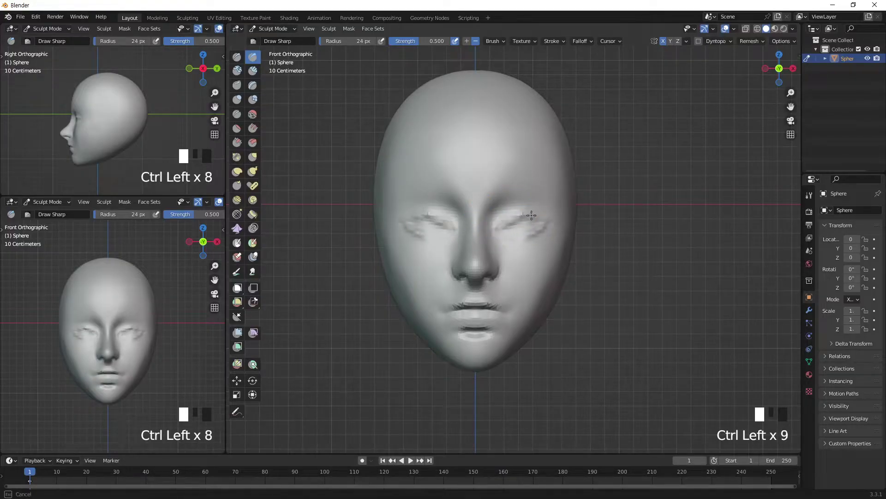
Sculpt the eyelid toward the inner corner with inverted Draw Sharp strokes, carve the eye opening and smooth the inner corner.
left_click(519, 224, "ctrl")
left_click(510, 227, "ctrl")
left_click(501, 230, "ctrl")
left_click(517, 223)
left_click(529, 222)
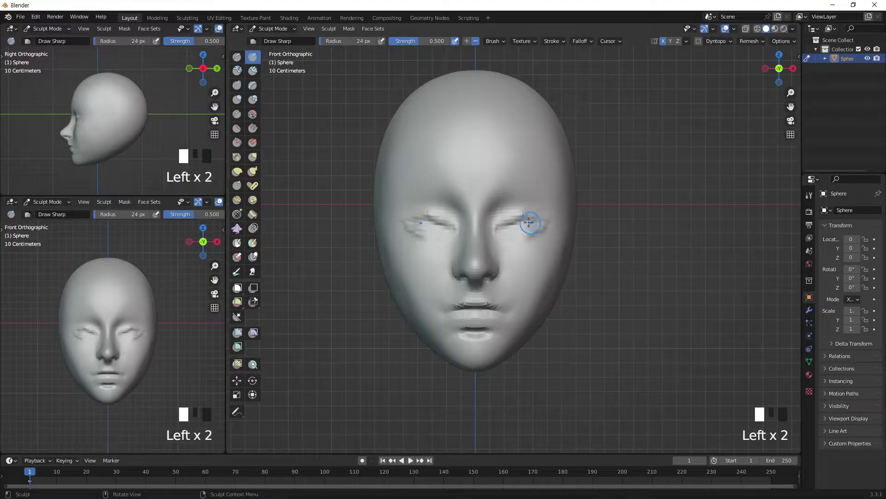
left_click(500, 233, "shift")
Hollow the area between the inner eye corner and the nose with inverted Draw strokes at 24 px radius, and smooth it.
mouse_move(564, 204)
middle_mouse_down()
mouse_move(483, 205)
mouse_move(399, 253)
middle_mouse_up()
left_click(237, 56)
middle_click_drag(614, 148, 538, 144)
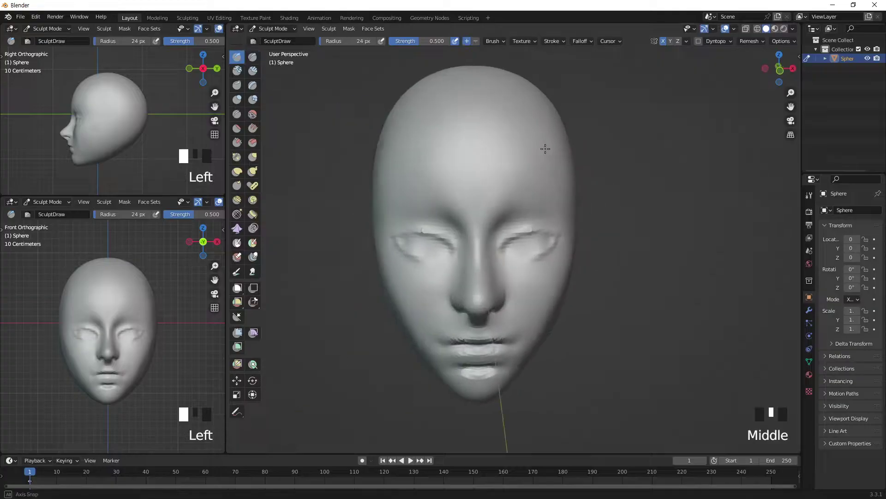
left_click(506, 271, "ctrl")
left_click(507, 273, "ctrl")
middle_click_drag(507, 274, 467, 221)
left_click(480, 217, "shift")
left_click(467, 230, "shift")
left_click(465, 234, "ctrl")
left_click(466, 229, "ctrl")
left_click(473, 240, "shift")
left_click(480, 250, "shift")
left_click(484, 258, "shift")
key("KP_Subtract")
middle_click_drag(498, 245, 438, 244)
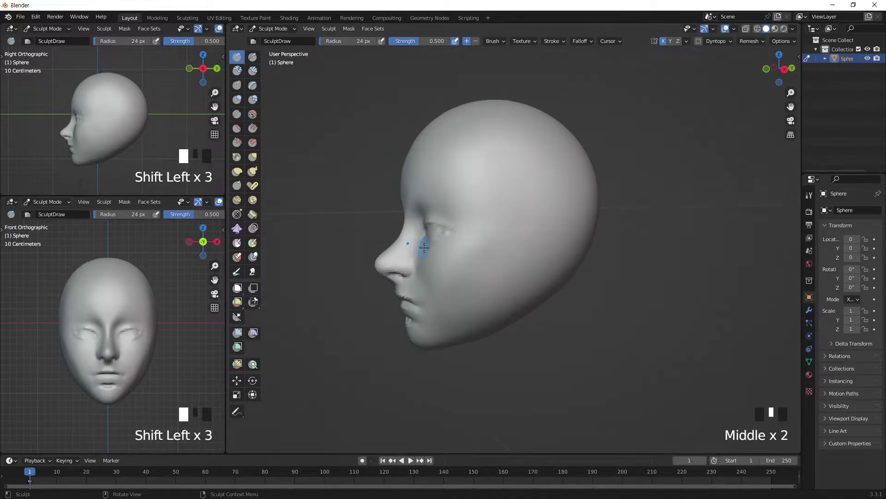
Adjust the nose tip in the side view with Grab, enlarging the radius to 61 px.
key("KP_3")
left_click(254, 157)
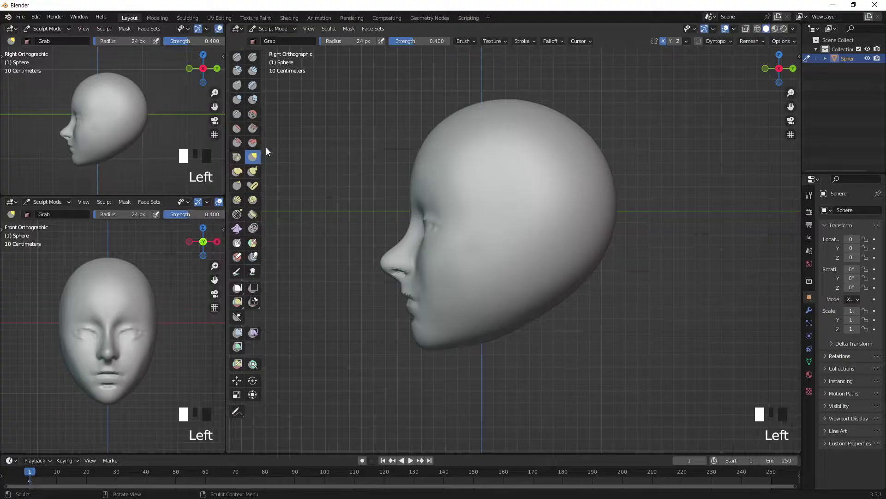
key("bracketright")
key("bracketright")
key("bracketright")
key("bracketright")
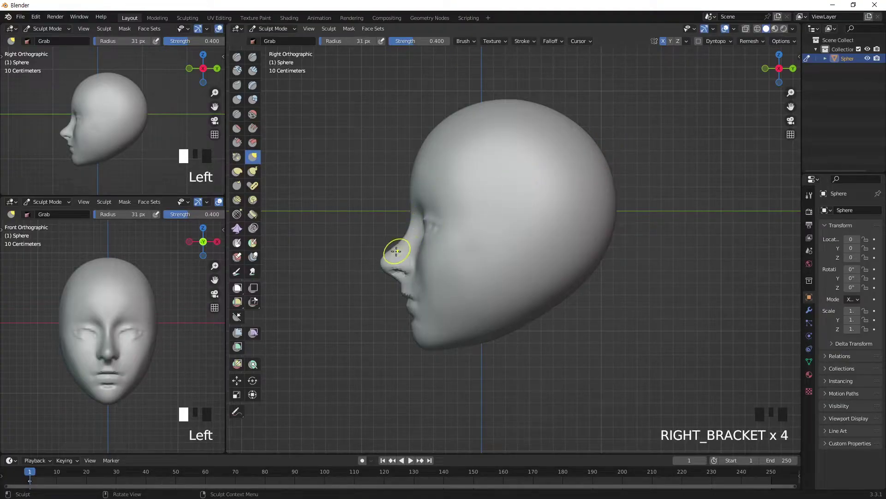
left_click(387, 253)
key("bracketright")
key("bracketright")
key("bracketright")
key("bracketright")
left_click(384, 262)
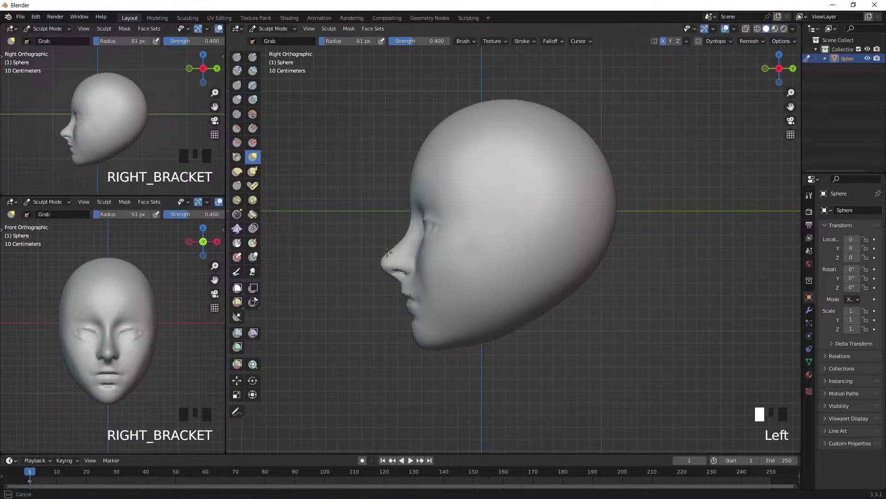
left_click(384, 262)
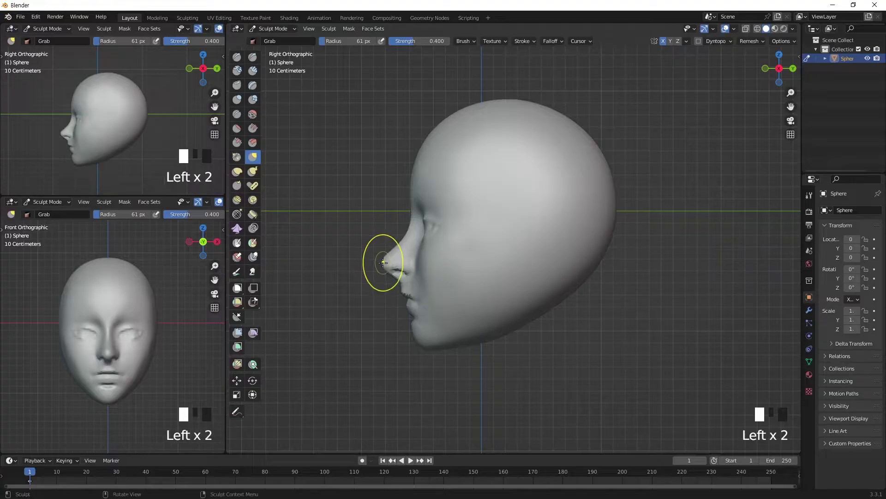
Try reshaping the nose profile with Elastic Deform at 152 px radius, and undo both strokes.
left_click(238, 172)
key("bracketright")
key("bracketright")
key("bracketright")
key("bracketright")
key("bracketright")
key("bracketright")
key("bracketright")
key("bracketright")
key("bracketright")
key("bracketright")
left_click_drag(396, 238, 368, 222)
mouse_move(345, 267)
left_mouse_down()
mouse_move(391, 257)
mouse_move(305, 270)
left_mouse_up()
key("ctrl+z")
key("ctrl+z")
Try moving the whole nose area with Grab at 152 px radius, and undo the stroke.
left_click(253, 157)
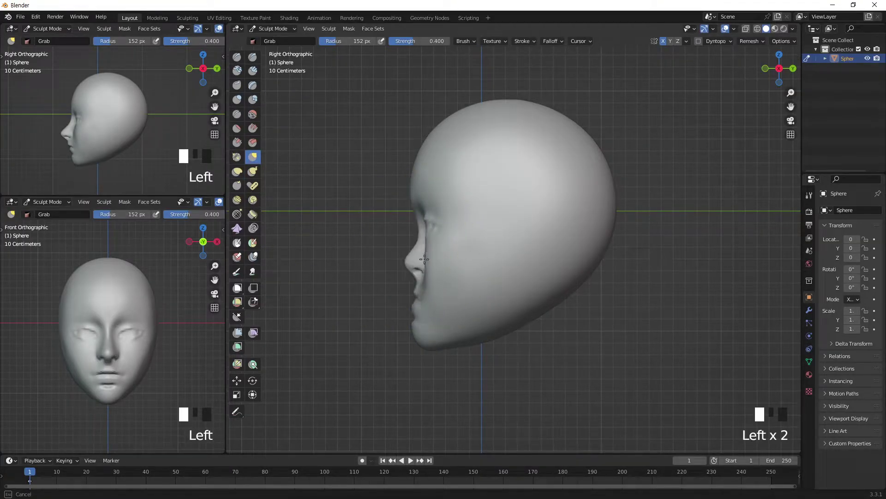
left_click_drag(442, 259, 367, 257)
key("ctrl+z")
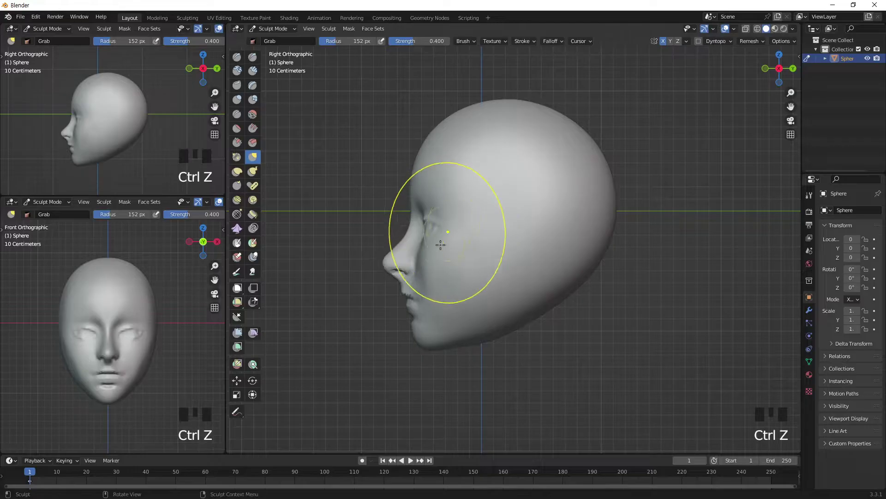
Set the Grab radius to 79 px and reshape the nose bridge between the brow and the nose.
key("bracketleft")
key("bracketleft")
key("bracketleft")
key("bracketleft")
key("bracketleft")
left_click(404, 208)
key("bracketleft")
left_click_drag(410, 208, 412, 222)
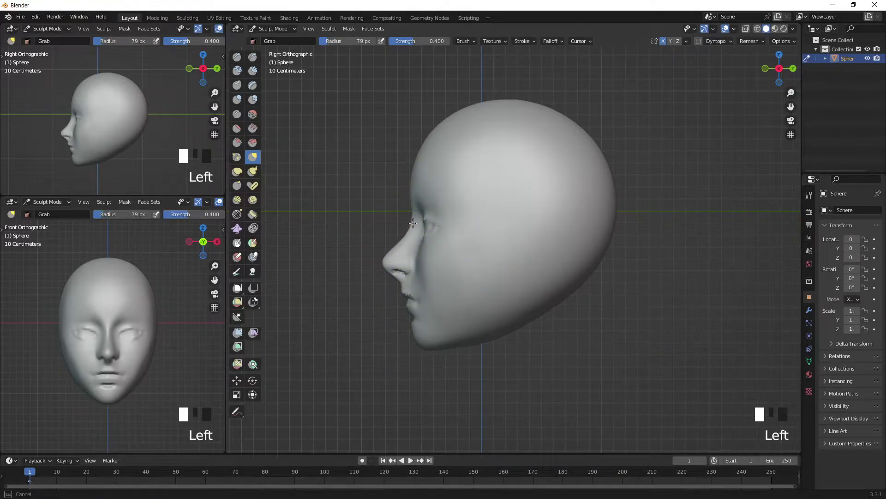
Refine the nose tip and ridge profile with short Grab strokes, reducing the radius to 56 px.
left_click_drag(380, 257, 382, 260)
left_click(383, 255)
left_click(392, 252)
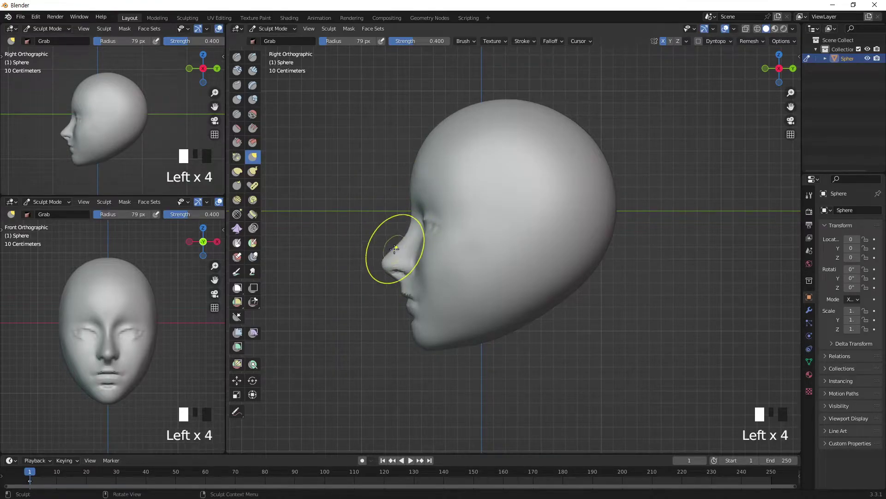
key("bracketleft")
key("bracketleft")
key("bracketleft")
left_click_drag(392, 251, 390, 262)
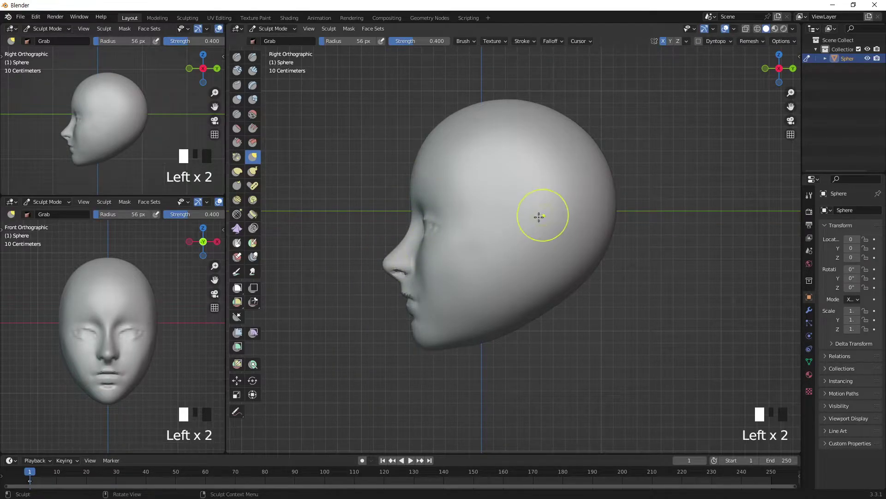
Reshape the chin profile in the side view with Grab, reducing the radius to 38 px.
key("bracketright")
key("bracketright")
key("bracketright")
key("bracketleft")
key("bracketleft")
key("bracketleft")
left_click(414, 324)
key("bracketleft")
key("bracketleft")
left_click_drag(424, 328, 421, 350)
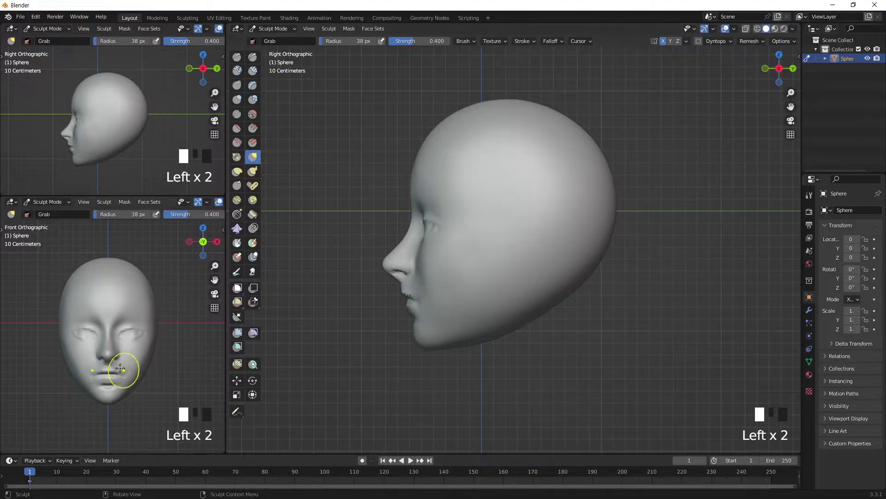
key("KP_1")
left_click_drag(491, 279, 520, 275)
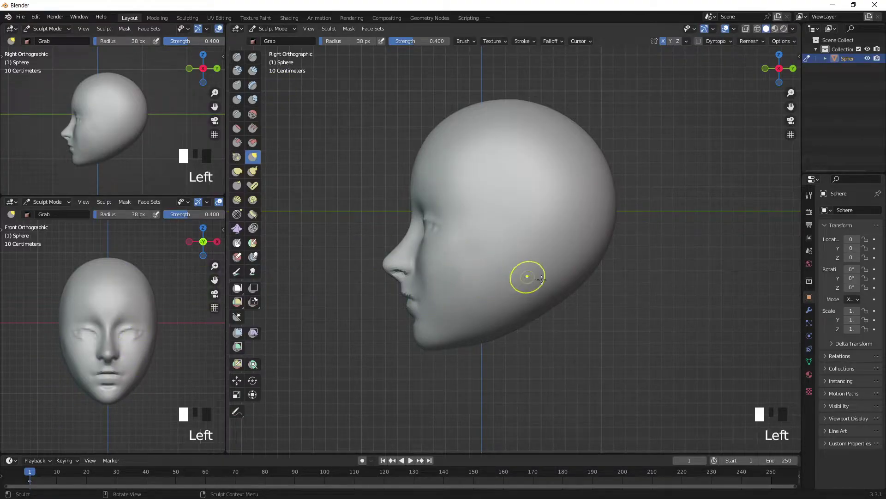
Choose the Draw brush with a 21 px radius and smooth the edge of the upper lip from a low angle.
key("KP_1")
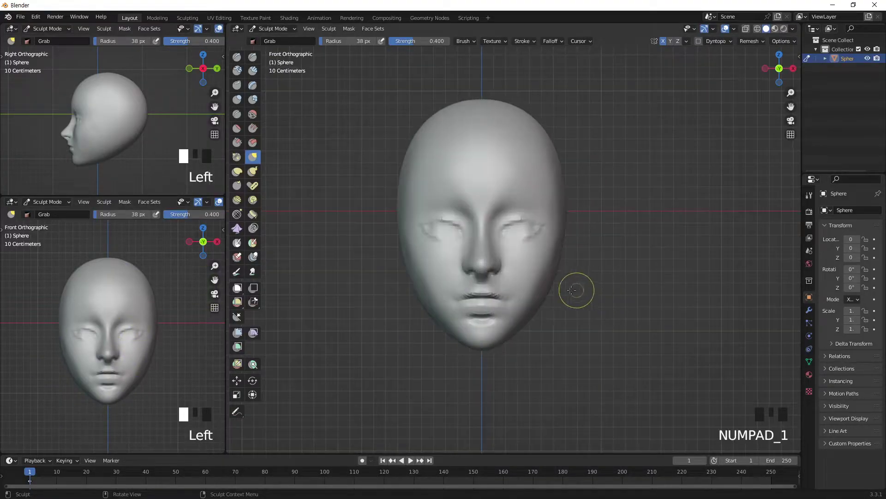
left_click(237, 56)
key("bracketleft")
key("bracketleft")
key("bracketleft")
key("bracketleft")
key("bracketleft")
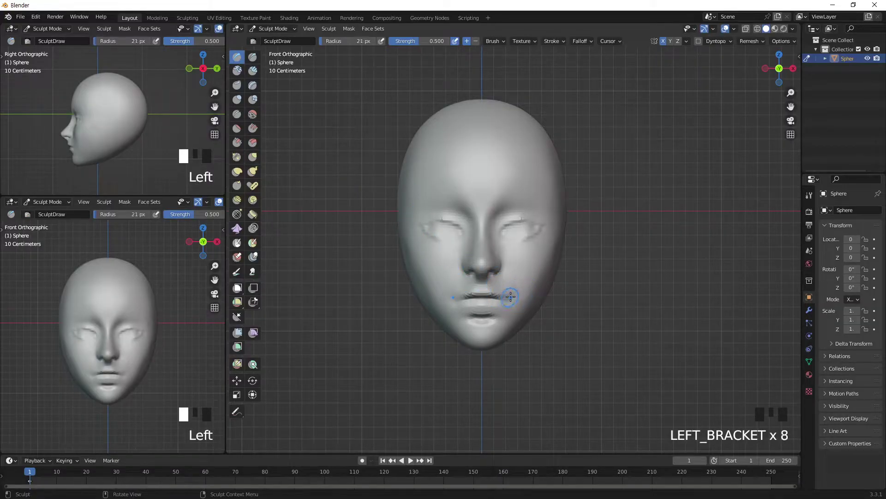
key("KP_Add")
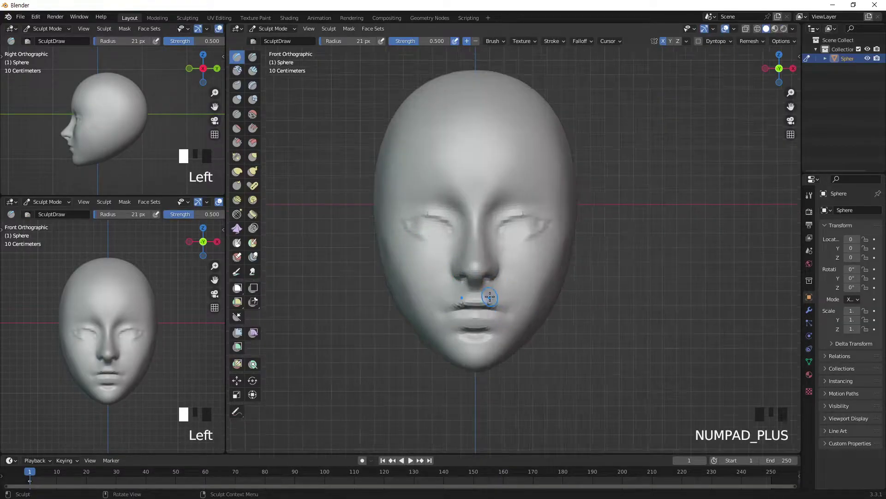
key("KP_Add")
key("KP_Add")
mouse_move(503, 277)
middle_mouse_down()
mouse_move(512, 234)
mouse_move(493, 267)
middle_mouse_up()
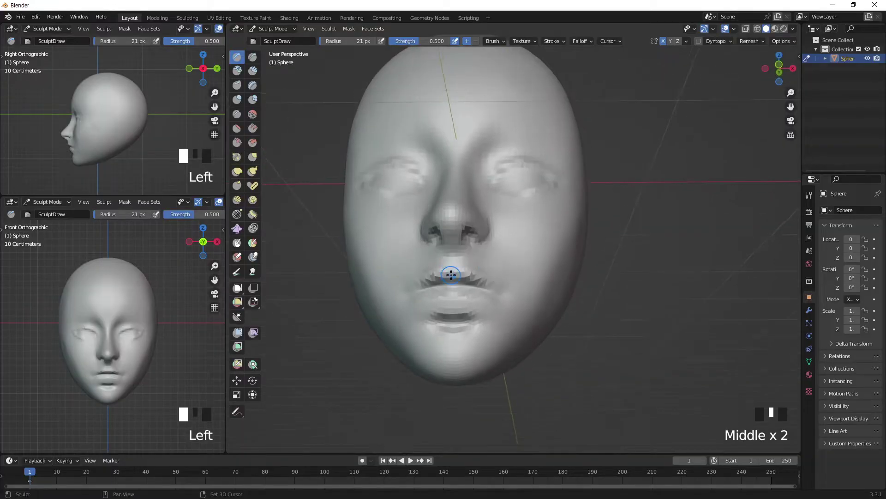
mouse_move(489, 272)
left_mouse_down("shift")
mouse_move(430, 277)
mouse_move(508, 286)
mouse_move(482, 288)
left_mouse_up("shift")
Carve the mouth corners with inverted Draw strokes in the front view and smooth them.
middle_click_drag(517, 298, 529, 306)
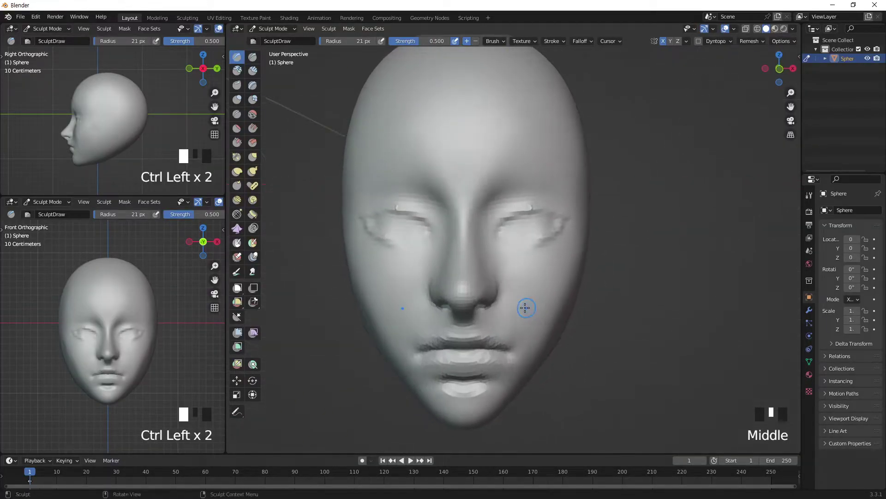
key("KP_1")
left_click_drag(510, 328, 519, 320, "ctrl")
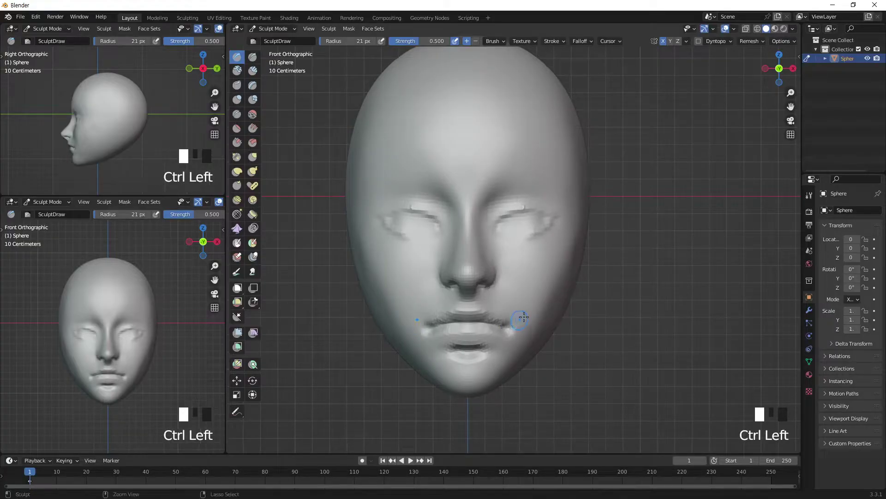
left_click(510, 335, "shift")
left_click(508, 333, "shift")
left_click(507, 332, "shift")
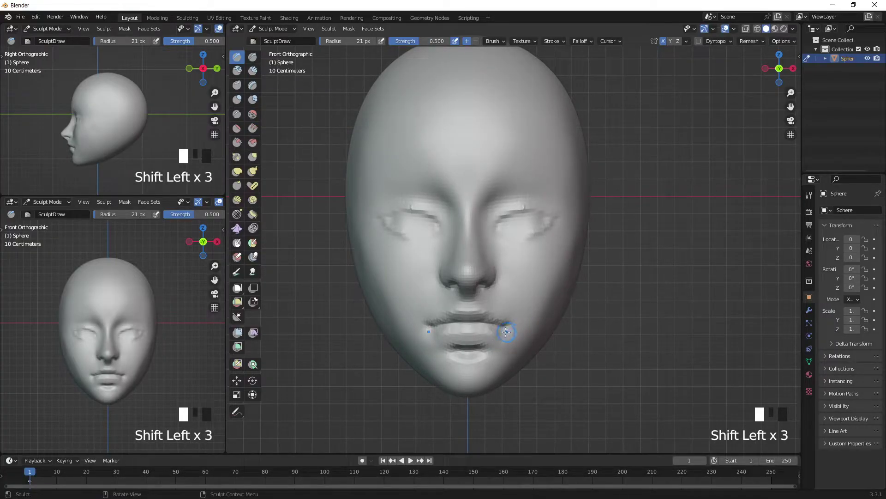
left_click(508, 331, "ctrl")
left_click(494, 337, "ctrl")
Smooth the skin around the mouth corners, then deepen and soften the crease beneath the lower lip.
left_click(495, 333, "shift")
left_click(513, 334, "shift")
left_click(524, 337, "shift")
left_click(516, 344, "shift")
mouse_move(497, 352)
left_mouse_down("shift")
mouse_move(480, 355)
mouse_move(491, 359)
left_mouse_up("shift")
left_click(501, 358, "shift")
left_click(488, 358, "ctrl")
left_click(498, 358, "ctrl")
left_click(495, 352, "shift")
left_click(493, 352, "shift")
left_click(492, 351, "shift")
left_click(492, 351, "shift")
Carve the side of the nose and the crease beside the nostril with inverted Draw strokes, and smooth the adjoining cheek.
middle_click_drag(492, 351, 492, 323)
middle_click_drag(445, 277, 421, 289)
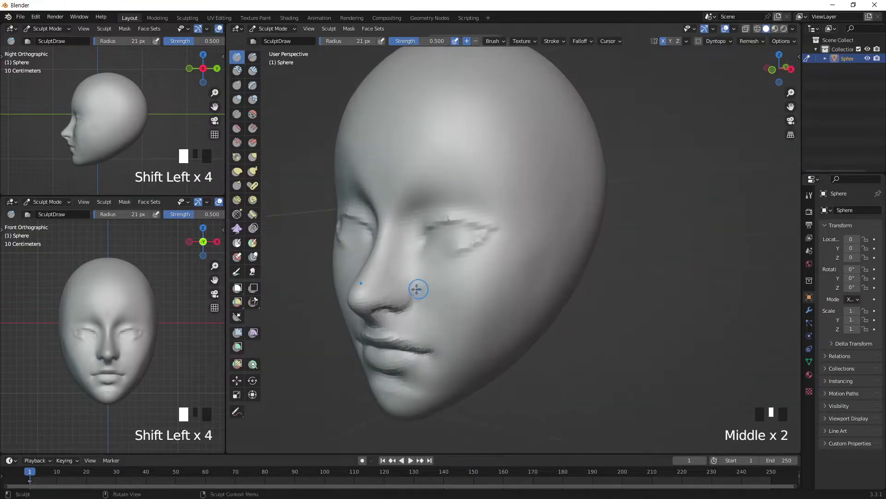
left_click(421, 324, "ctrl")
left_click(397, 273, "ctrl")
left_click(442, 311, "shift")
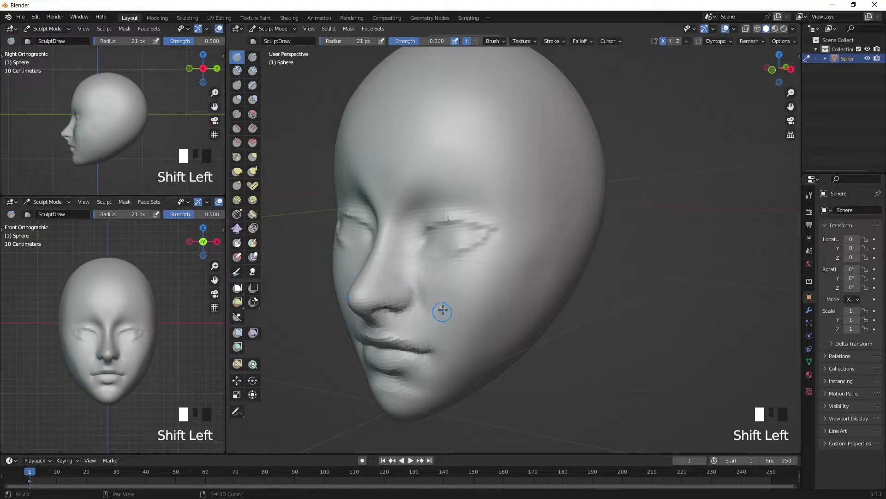
left_click(415, 248, "ctrl")
middle_click_drag(415, 248, 509, 251)
left_click(506, 256, "shift")
left_click(489, 274, "shift")
Set the Draw radius to 40 px and build up the front of the cheeks beside the nose.
key("bracketright")
key("bracketright")
key("bracketright")
key("bracketright")
key("bracketright")
key("bracketright")
key("bracketright")
key("bracketright")
key("bracketright")
key("bracketright")
key("bracketright")
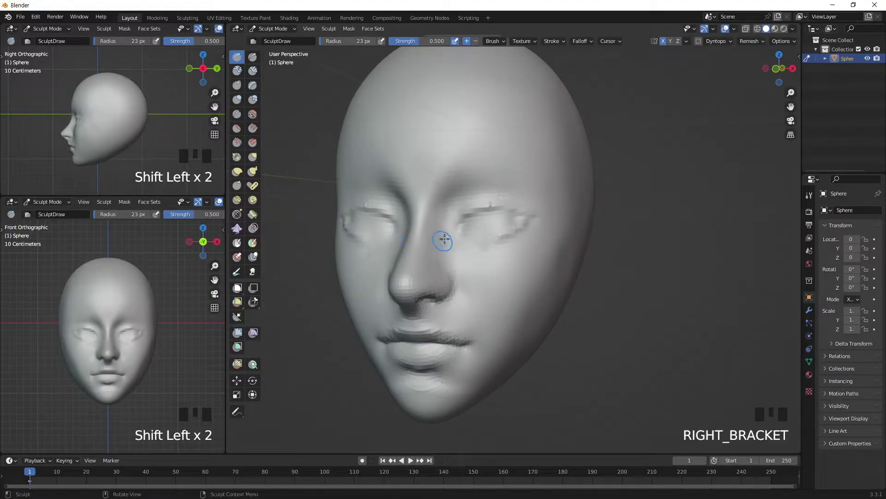
left_click(496, 297)
left_click(486, 284)
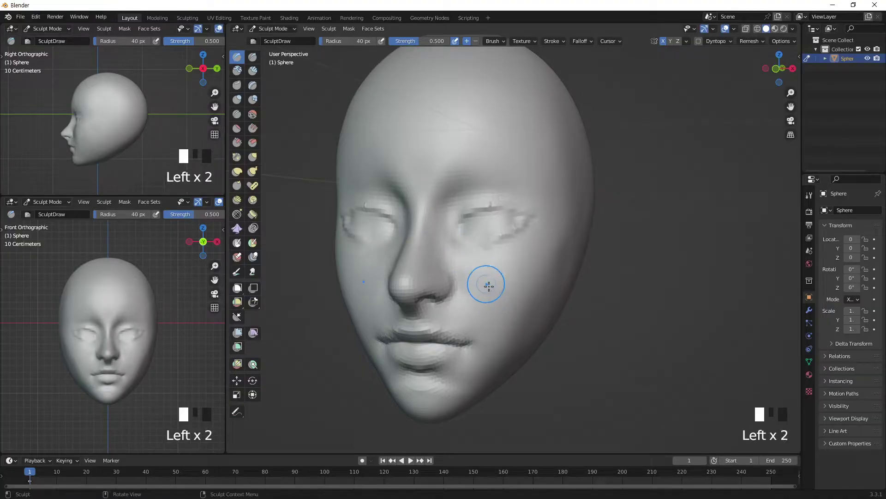
Smooth the side of the nose bridge by the inner eye corner and the brow ridge above the eye.
left_click(442, 223, "shift")
left_click(439, 226, "shift")
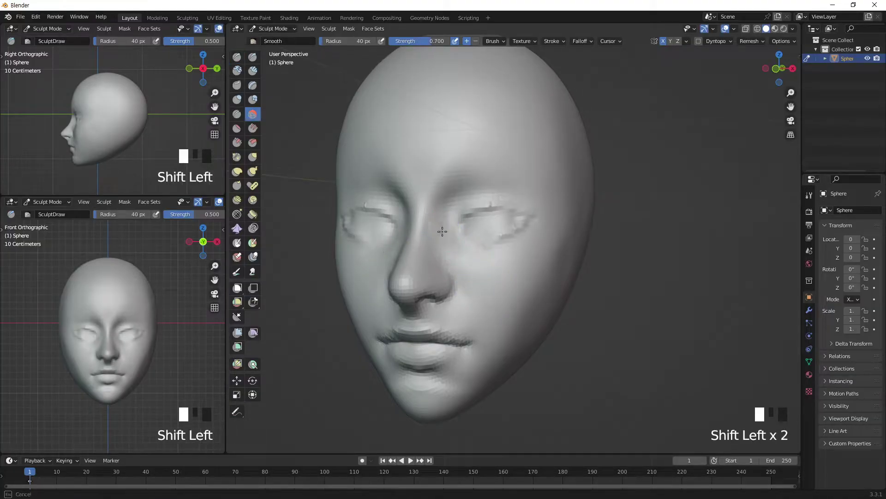
left_click(450, 224, "ctrl")
left_click(435, 223, "shift")
left_click_drag(435, 224, 504, 176, "shift")
left_click_drag(439, 203, 530, 157)
left_click_drag(432, 180, 556, 153, "shift")
mouse_move(426, 165)
left_mouse_down("shift")
mouse_move(552, 154)
mouse_move(512, 160)
left_mouse_up("shift")
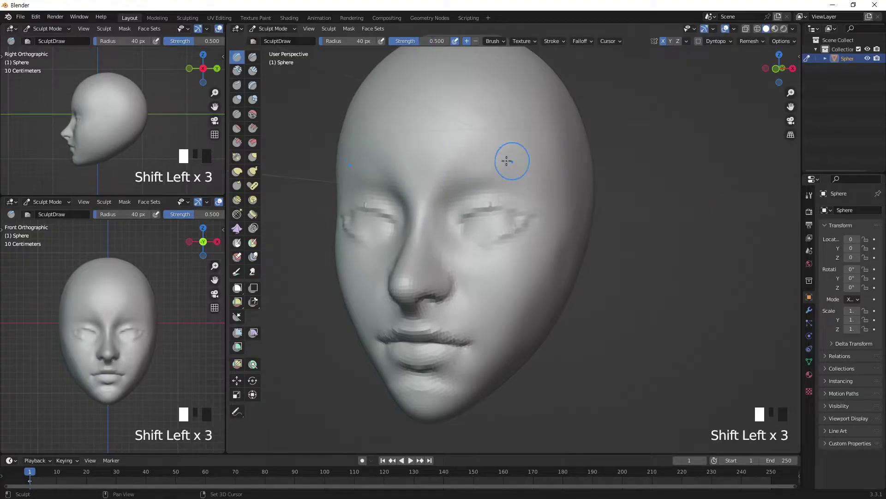
With the Elastic Deform brush, adjust the curvature of the eye area and face while viewing the head from below.
middle_click_drag(564, 196, 320, 190)
left_click(237, 172)
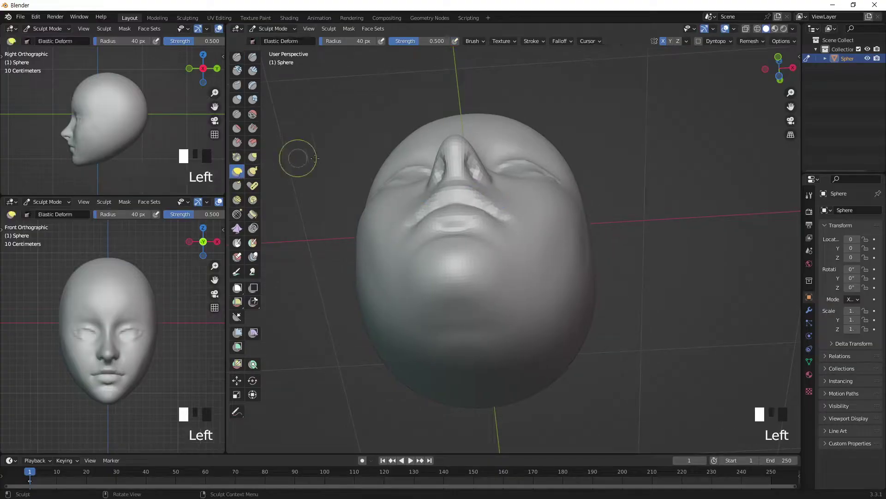
middle_click_drag(508, 165, 518, 149)
key("bracketright")
mouse_move(538, 165)
left_mouse_down()
mouse_move(544, 159)
mouse_move(518, 159)
mouse_move(530, 158)
left_mouse_up()
key("bracketleft")
mouse_move(538, 159)
middle_mouse_down()
mouse_move(524, 170)
mouse_move(542, 161)
middle_mouse_up()
left_click_drag(545, 166, 546, 170)
middle_click_drag(546, 171, 492, 325)
key("bracketleft")
key("bracketleft")
left_click_drag(493, 326, 538, 314)
Set the Elastic Deform radius to 41 px and reshape the outer eye and upper cheek in a side view.
mouse_move(538, 314)
middle_mouse_down()
mouse_move(534, 245)
mouse_move(545, 228)
mouse_move(465, 230)
mouse_move(425, 253)
middle_mouse_up()
key("bracketright")
key("bracketright")
key("bracketright")
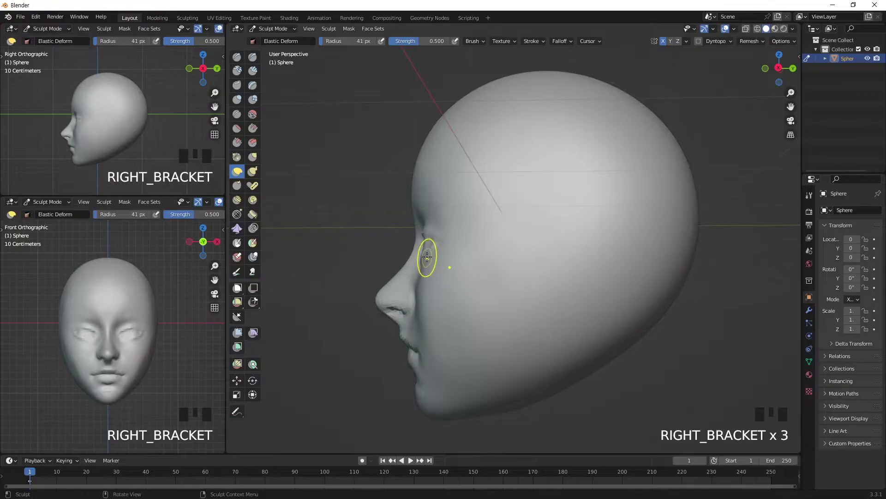
left_click_drag(461, 247, 469, 240)
middle_click_drag(469, 239, 465, 251)
left_click_drag(429, 261, 447, 253)
Refine the eye and under-eye profile with short Elastic Deform strokes from several side angles.
middle_click_drag(447, 254, 479, 248)
left_click_drag(433, 258, 432, 254)
left_click_drag(432, 263, 439, 230)
middle_click_drag(442, 231, 394, 228)
left_click_drag(424, 232, 430, 226)
mouse_move(430, 226)
middle_mouse_down()
mouse_move(494, 208)
mouse_move(550, 208)
mouse_move(530, 206)
mouse_move(421, 251)
mouse_move(496, 224)
middle_mouse_up()
left_click(430, 253)
left_click(431, 254)
left_click(429, 257)
mouse_move(429, 257)
middle_mouse_down()
mouse_move(560, 234)
mouse_move(397, 259)
middle_mouse_up()
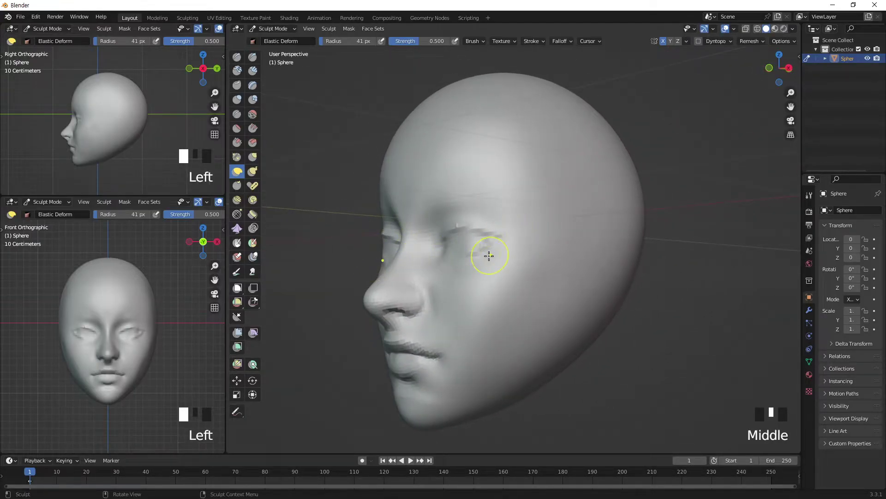
middle_click_drag(490, 254, 441, 285)
middle_click_drag(467, 249, 533, 194)
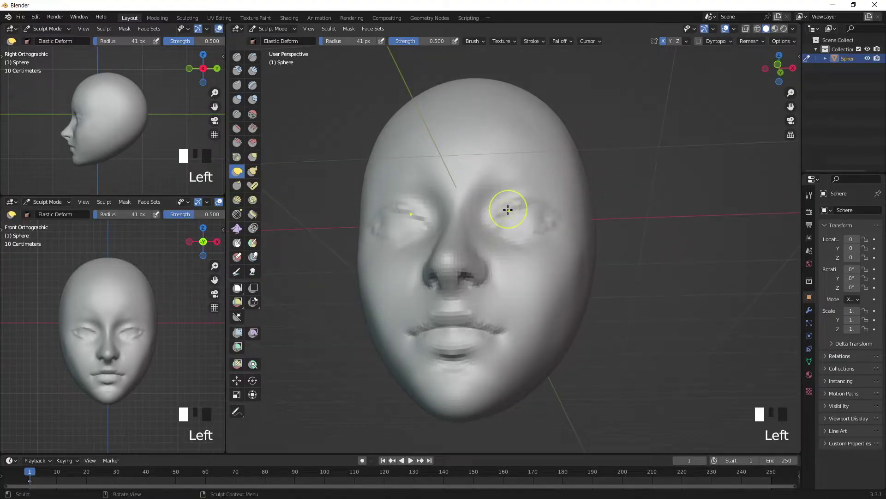
Adjust the eye shape and nudge the outer eye corners with Elastic Deform in the front view.
key("KP_1")
mouse_move(502, 241)
left_mouse_down()
mouse_move(560, 237)
mouse_move(511, 237)
mouse_move(557, 237)
mouse_move(551, 254)
left_mouse_up()
left_click(554, 238)
left_click(553, 237)
left_click(555, 237)
left_click(555, 236)
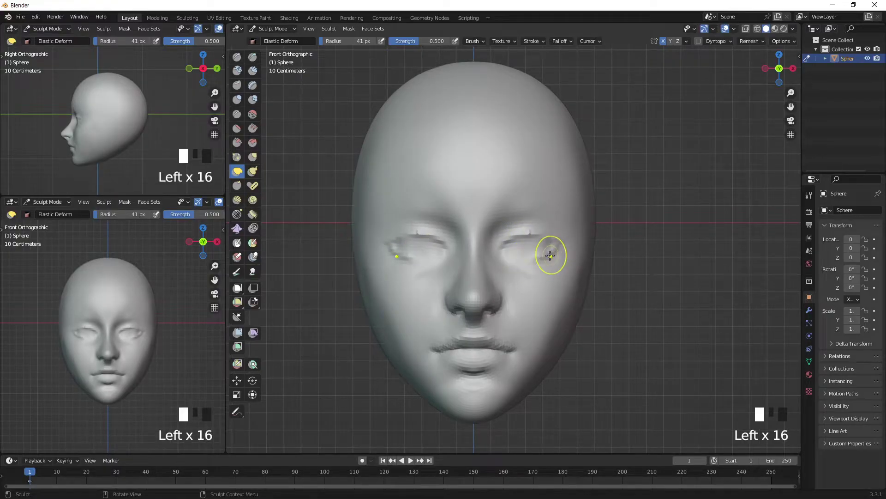
Refine the width of the nose and the shape of the nostrils with small Elastic Deform strokes in the front view.
left_click(495, 305)
left_click(497, 290)
left_click(497, 289)
left_click(507, 285)
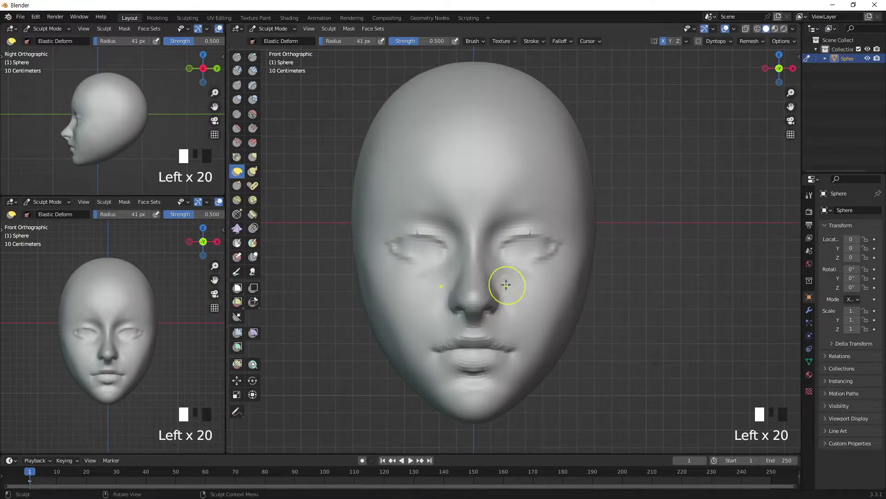
left_click(490, 269)
left_click(492, 316)
left_click(491, 315)
left_click(489, 315)
left_click(489, 315)
left_click(488, 314)
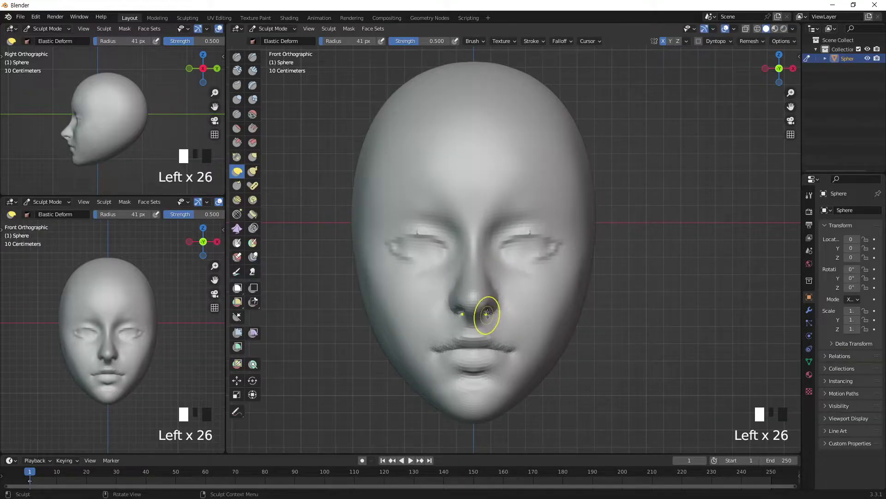
left_click(502, 296)
Nudge the mouth corners and reshape the middle of the upper and lower lips with Elastic Deform.
left_click(516, 348)
left_click(515, 344)
left_click_drag(473, 334, 474, 338)
left_click_drag(474, 337, 475, 340)
left_click_drag(475, 338, 476, 341)
left_click_drag(476, 339, 476, 342)
left_click_drag(478, 339, 481, 365)
left_click_drag(484, 368, 485, 365)
left_click_drag(488, 367, 488, 365)
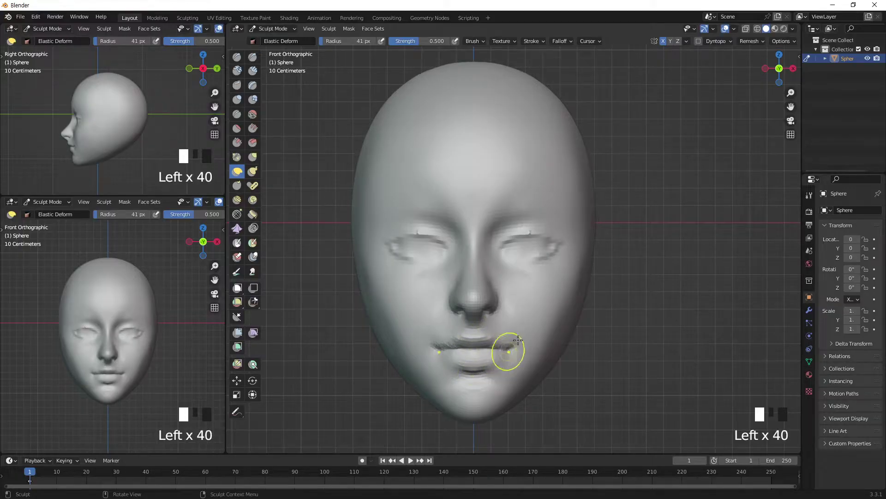
Enlarge the Elastic Deform brush to about 253 px and pull the side of the face slightly inward at cheek height.
key("bracketright")
key("bracketright")
key("bracketright")
key("bracketright")
key("bracketright")
key("bracketright")
key("bracketright")
key("bracketright")
key("bracketright")
key("bracketright")
key("bracketright")
key("bracketright")
key("bracketright")
key("bracketright")
key("bracketright")
key("bracketright")
key("bracketright")
key("bracketright")
key("bracketright")
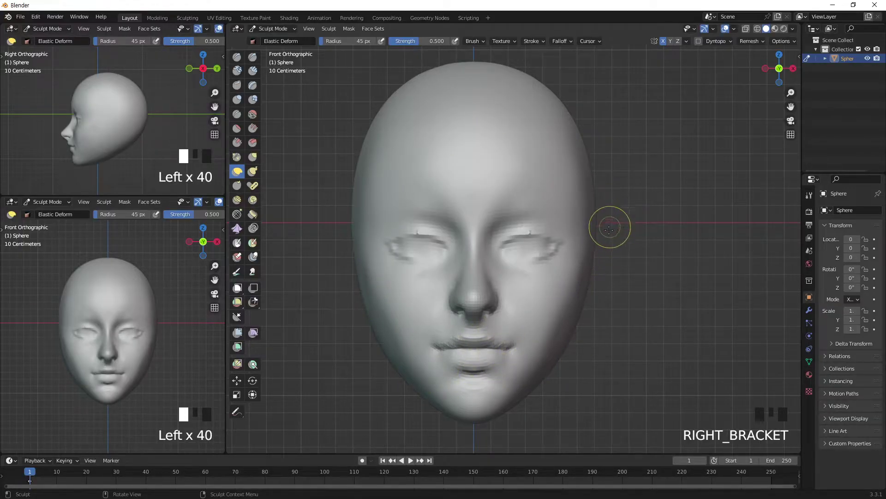
left_click(591, 249)
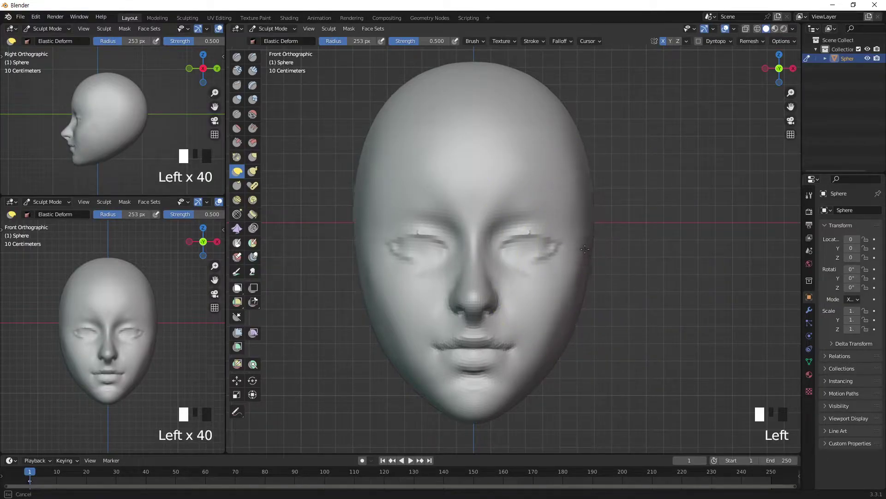
Reshape the chin and jawline with the Elastic Deform brush, reducing its radius to about 118 px.
key("bracketleft")
key("bracketleft")
key("bracketleft")
left_click(537, 413)
left_click(515, 411)
key("bracketleft")
key("bracketleft")
key("bracketleft")
left_click(460, 418)
key("bracketleft")
key("bracketleft")
left_click(524, 398)
left_click_drag(525, 398, 529, 393)
left_click_drag(493, 417, 483, 413)
left_click_drag(536, 379, 552, 359)
Enter a new Remesh voxel size and remesh the head.
key("KP_Subtract")
key("KP_Subtract")
key("KP_Subtract")
key("KP_Subtract")
key("KP_Subtract")
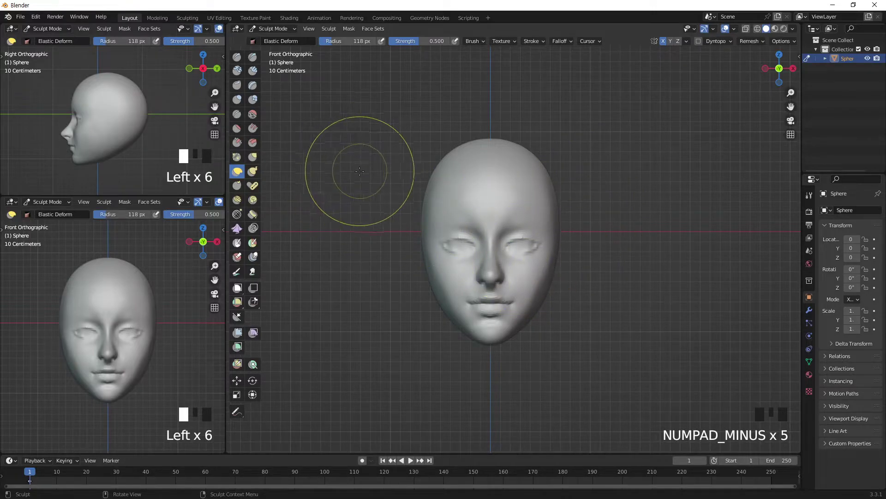
left_click(793, 29)
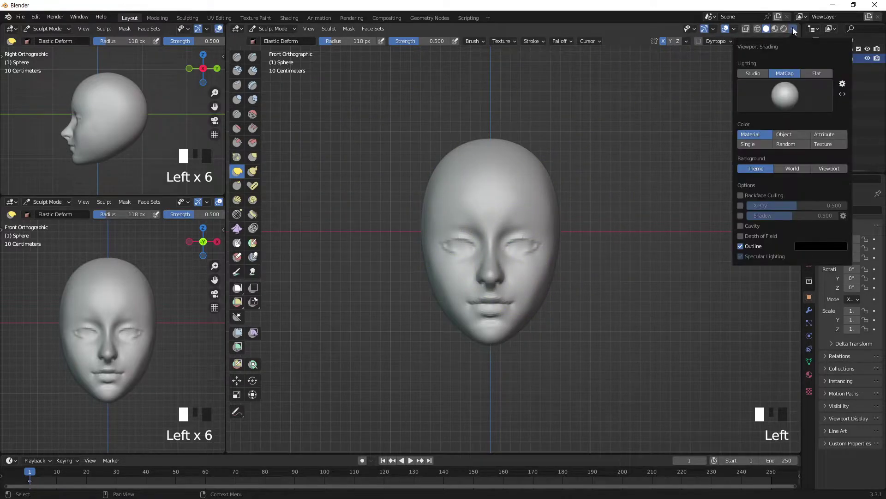
left_click(761, 41)
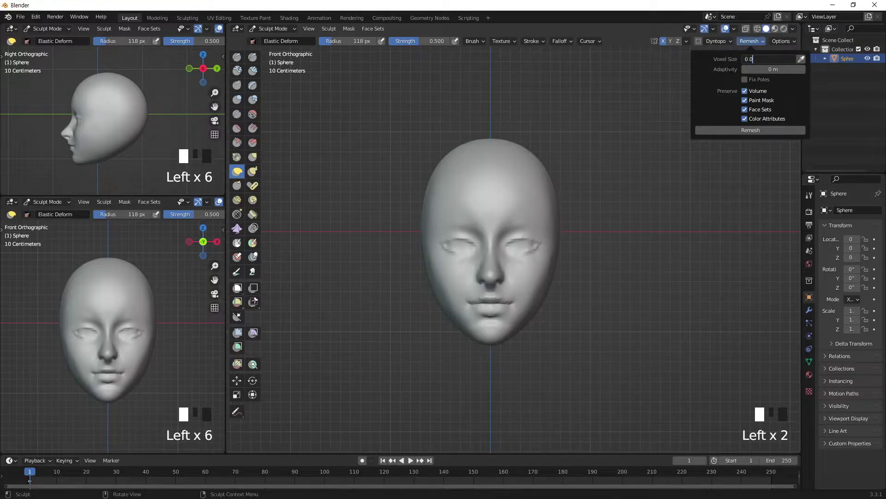
key("Return")
left_click(759, 131)
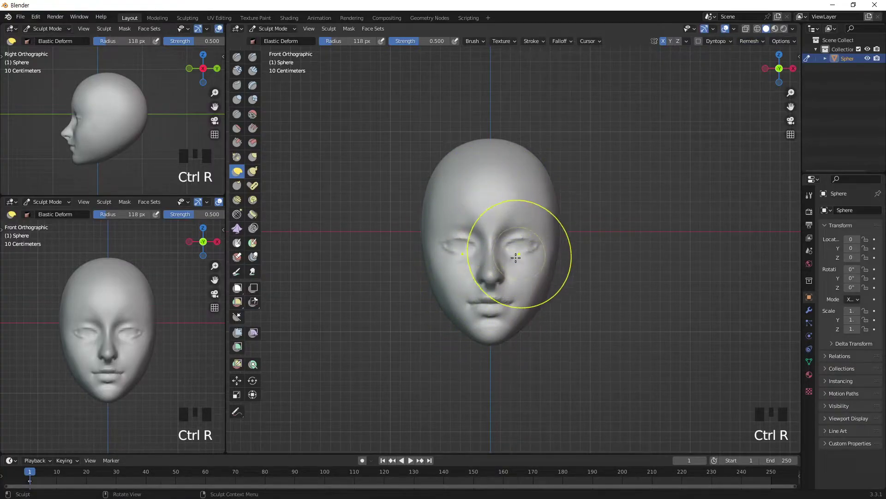
Adjust the voxel size to about 0.0085 m and remesh the head again.
key("KP_Add")
key("KP_Add")
key("KP_Add")
middle_click_drag(515, 230, 500, 187)
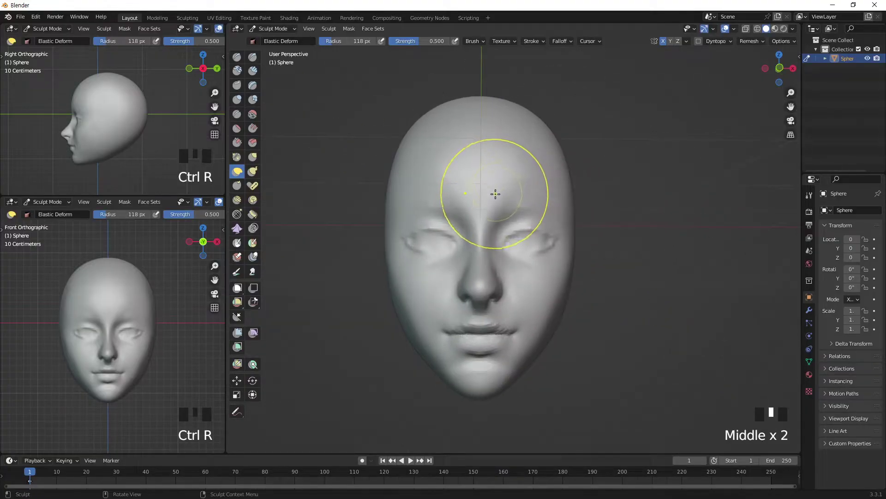
key("shift+r")
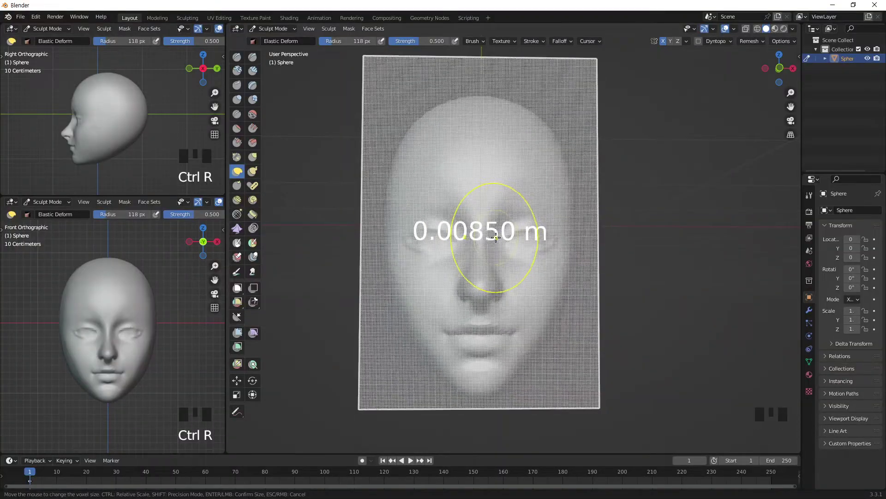
left_click(496, 237)
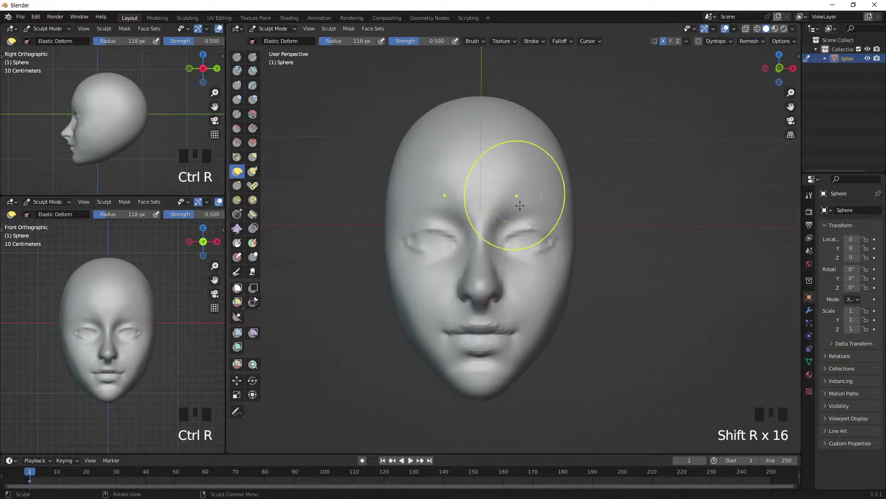
key("ctrl+r")
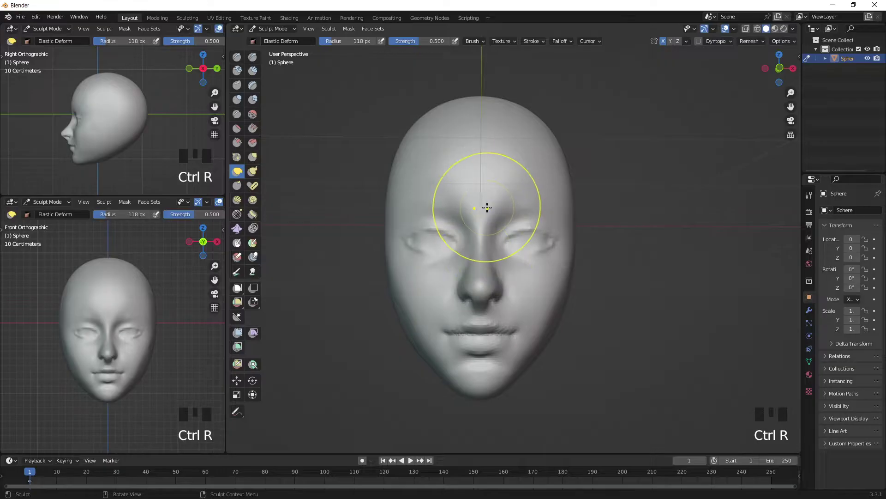
Carve the eyelid lines and outer eye corners with the inverted Draw brush at a 10 px radius.
key("bracketleft")
middle_click_drag(521, 190, 524, 208)
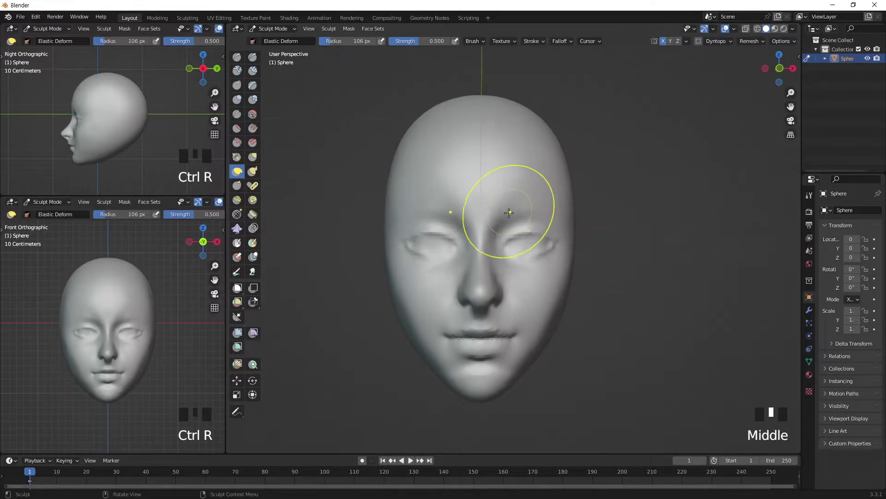
key("bracketleft")
key("bracketleft")
key("bracketleft")
key("bracketleft")
key("bracketleft")
key("bracketleft")
key("bracketleft")
key("bracketleft")
key("bracketleft")
key("bracketleft")
key("bracketleft")
key("bracketleft")
key("bracketleft")
key("bracketleft")
key("bracketleft")
key("bracketleft")
key("bracketleft")
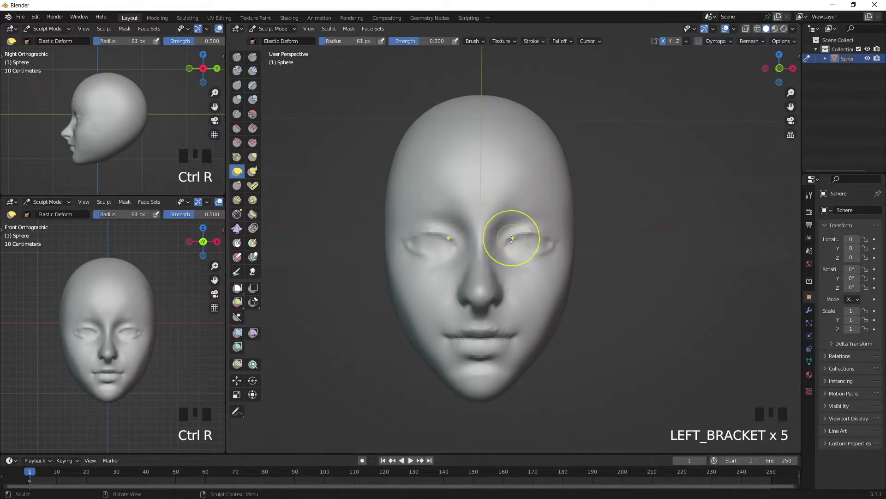
left_click(237, 56)
key("bracketleft")
key("bracketleft")
key("bracketleft")
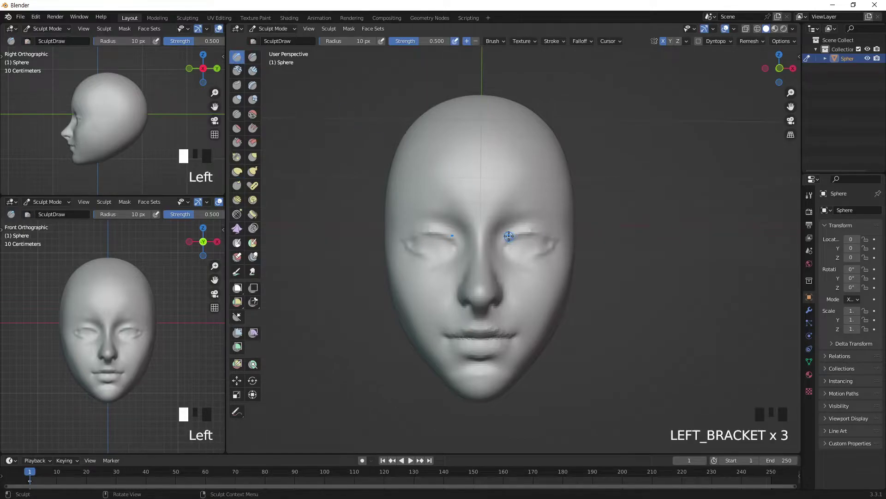
left_click(532, 243, "ctrl")
left_click(535, 238, "ctrl")
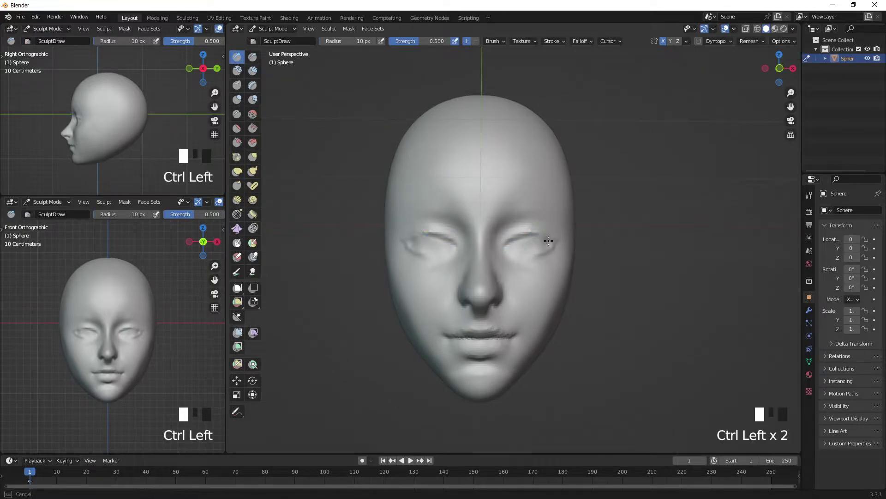
left_click(549, 244, "ctrl")
key("KP_1")
left_click(530, 242, "ctrl")
left_click(531, 242, "ctrl")
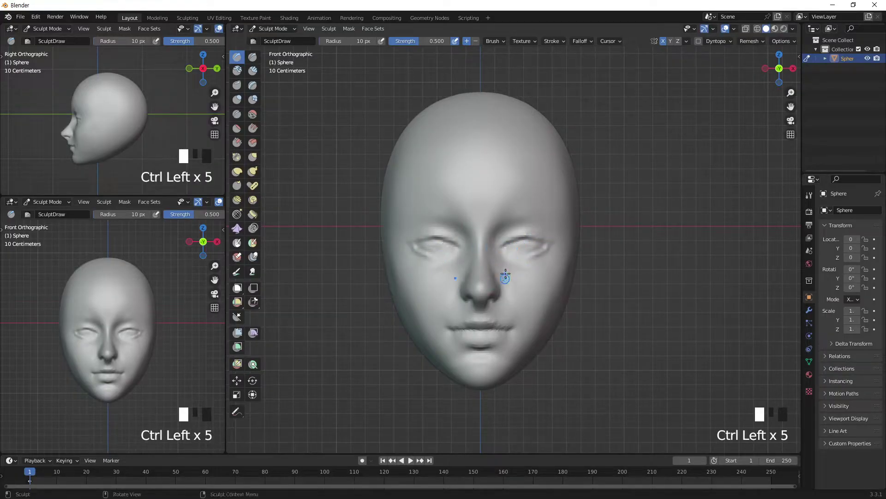
Smooth the sides of the nose and the adjoining cheeks, enlarging the brush to about 17 px.
left_click(487, 261, "shift")
left_click(489, 258, "shift")
key("bracketright")
key("bracketright")
key("bracketright")
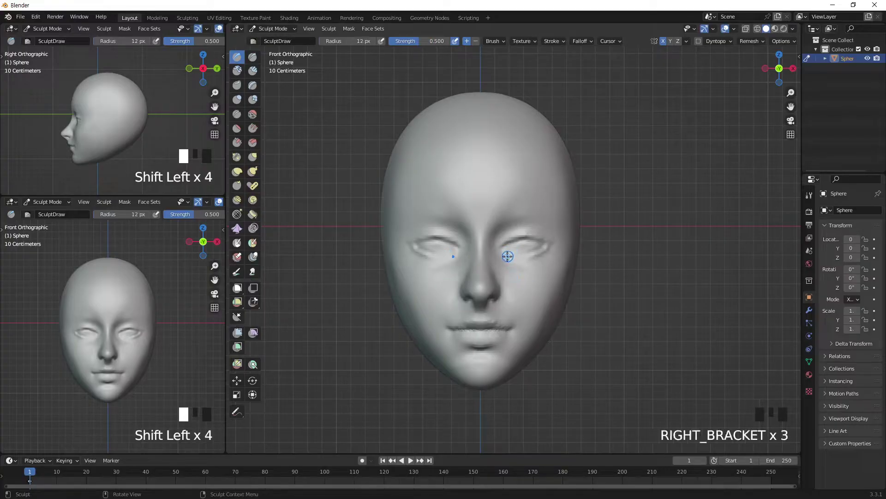
key("bracketright")
key("bracketright")
key("bracketright")
left_click(512, 281, "shift")
left_click(512, 284, "shift")
left_click(510, 287, "shift")
left_click(511, 287, "shift")
left_click(512, 277, "shift")
left_click(514, 272, "shift")
left_click(514, 266, "shift")
left_click(512, 261, "shift")
Smooth the inner eye corners, the brow area and the line between the lips.
left_click(509, 254, "shift")
left_click(506, 236, "shift")
left_click(505, 225, "shift")
left_click(502, 192, "shift")
left_click(546, 208, "shift")
left_click_drag(488, 331, 514, 332, "shift")
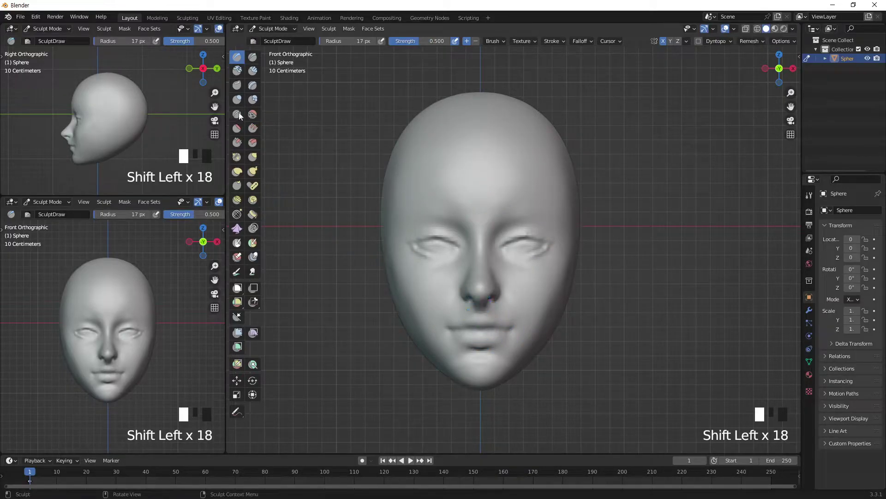
Sharpen the line between the lips out to the mouth corners with the Crease brush at about 12 px.
left_click(238, 115)
key("bracketleft")
key("bracketleft")
key("bracketleft")
key("bracketleft")
key("bracketleft")
mouse_move(488, 328)
left_mouse_down()
mouse_move(481, 331)
mouse_move(509, 331)
left_mouse_up()
key("bracketright")
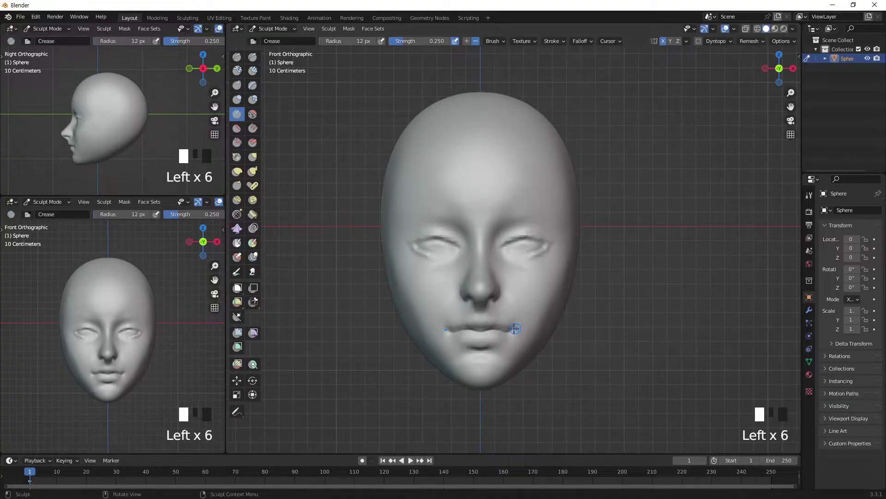
left_click(485, 332)
Define the fold beneath the lower lip with the Crease brush at about 16 px.
key("bracketright")
key("bracketright")
key("bracketright")
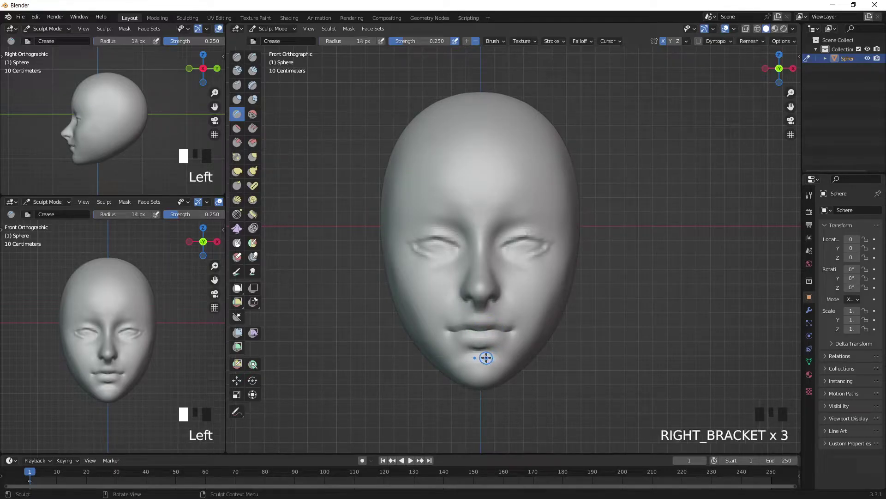
left_click_drag(505, 355, 497, 355)
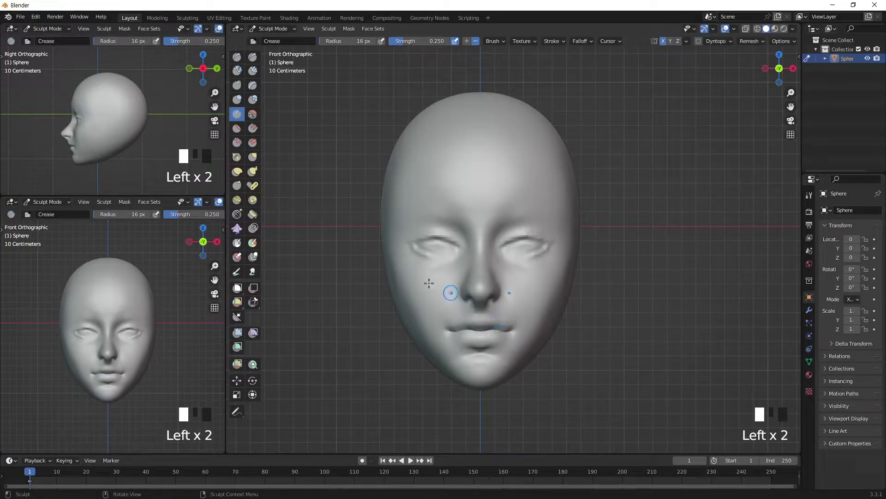
Hollow out the nostrils on the underside of the nose with the inverted Draw brush.
left_click(244, 60)
middle_click_drag(485, 243, 484, 224)
left_click_drag(478, 232, 477, 234, "ctrl")
middle_click_drag(494, 234, 455, 265)
left_click_drag(436, 283, 431, 291, "ctrl")
mouse_move(431, 291)
middle_mouse_down()
mouse_move(418, 271)
mouse_move(424, 304)
middle_mouse_up()
left_click_drag(429, 297, 446, 302, "ctrl")
left_click_drag(440, 299, 431, 293, "ctrl")
middle_click_drag(431, 293, 417, 278)
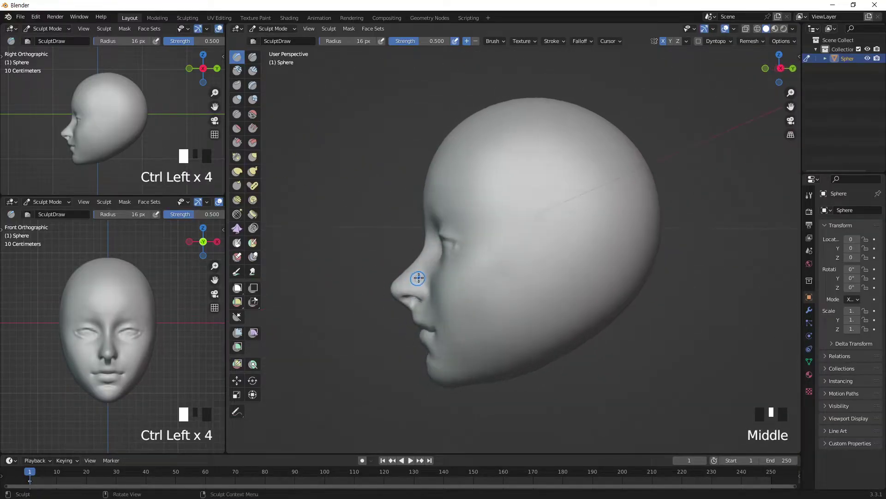
Carve in around the nostril wings with the inverted Draw brush from the side and three-quarter views.
key("KP_3")
left_click(435, 301, "ctrl")
mouse_move(436, 301)
middle_mouse_down()
mouse_move(494, 273)
mouse_move(459, 293)
middle_mouse_up()
left_click(479, 289, "ctrl")
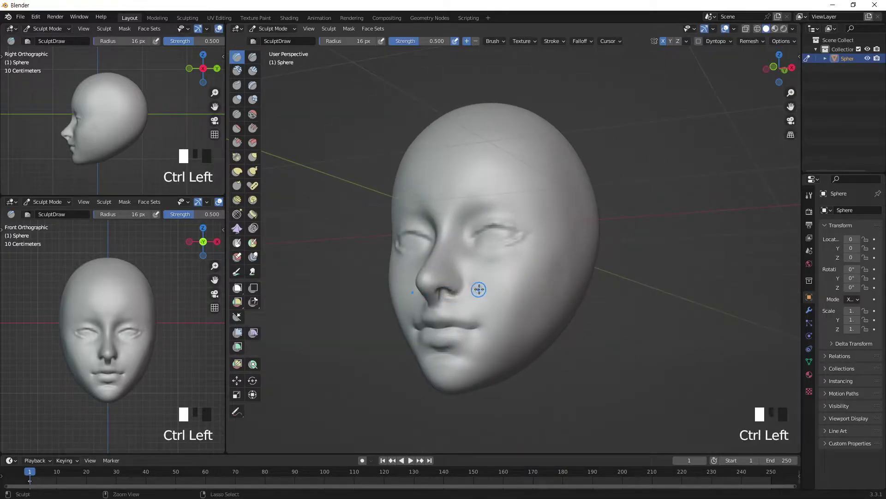
left_click(469, 287, "ctrl")
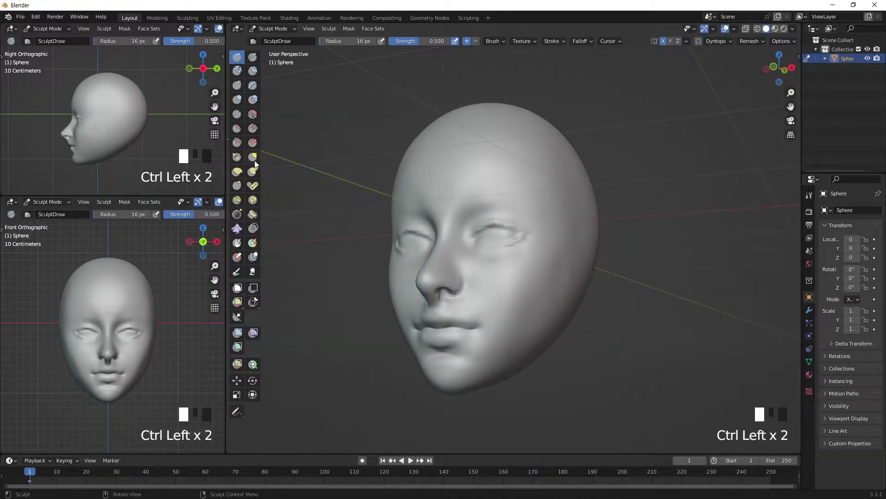
Crease the groove around the nostril wing, and smooth the area between the nose and the upper lip.
left_click(237, 114)
left_click(466, 288)
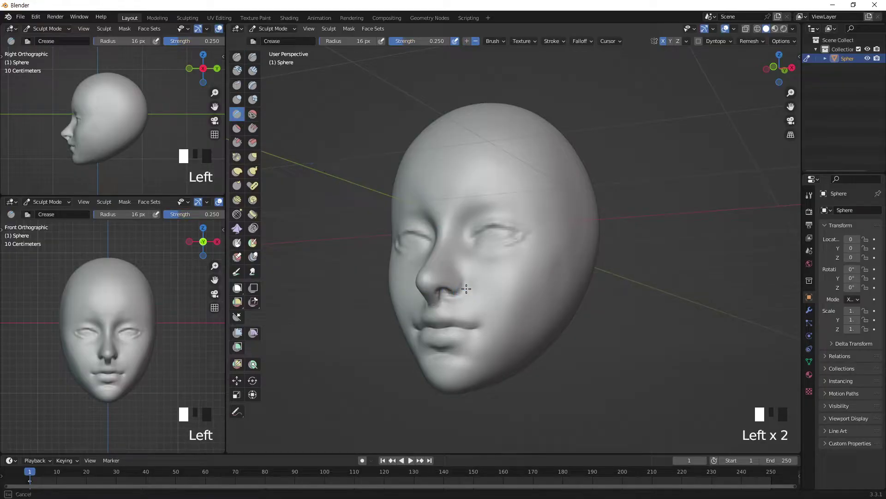
left_click(461, 295)
left_click(477, 301, "shift")
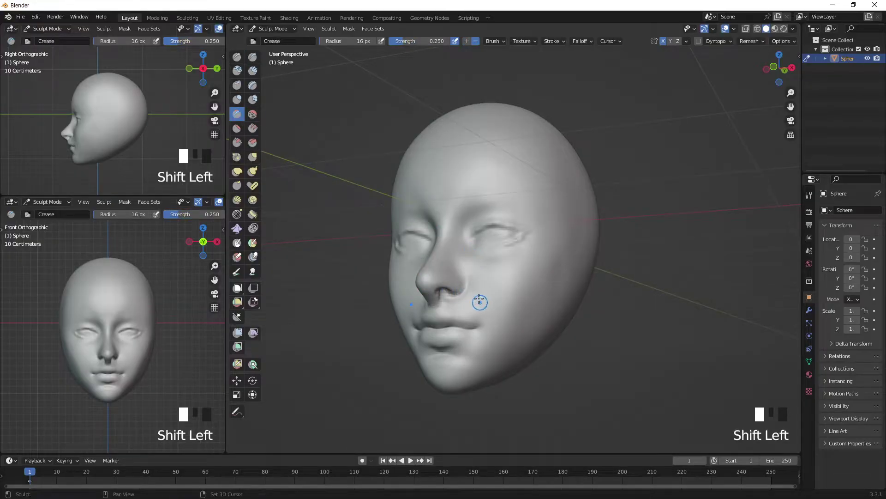
left_click(462, 313, "shift")
left_click(450, 306, "shift")
mouse_move(467, 306)
middle_mouse_down()
mouse_move(520, 253)
mouse_move(487, 289)
middle_mouse_up()
left_click(482, 294, "shift")
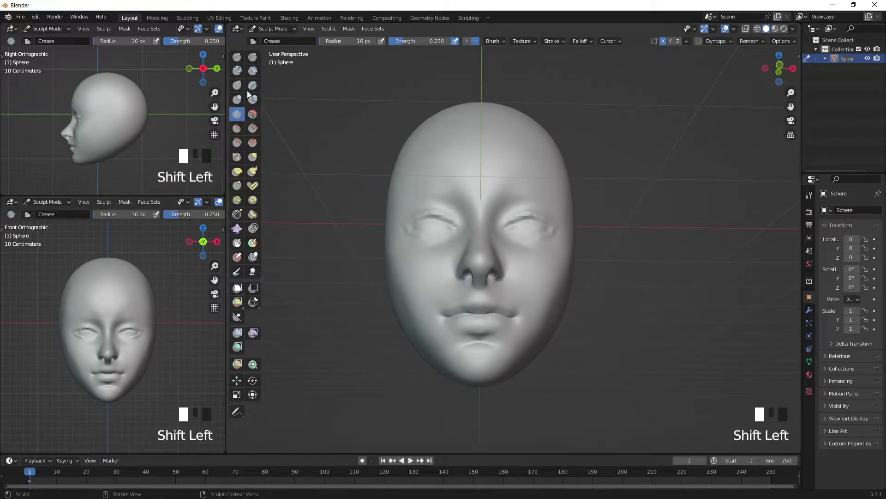
Undo a trial Draw stroke above the upper lip, and carve beside the nostrils and below the nose with the inverted Draw brush.
left_click(237, 57)
key("KP_1")
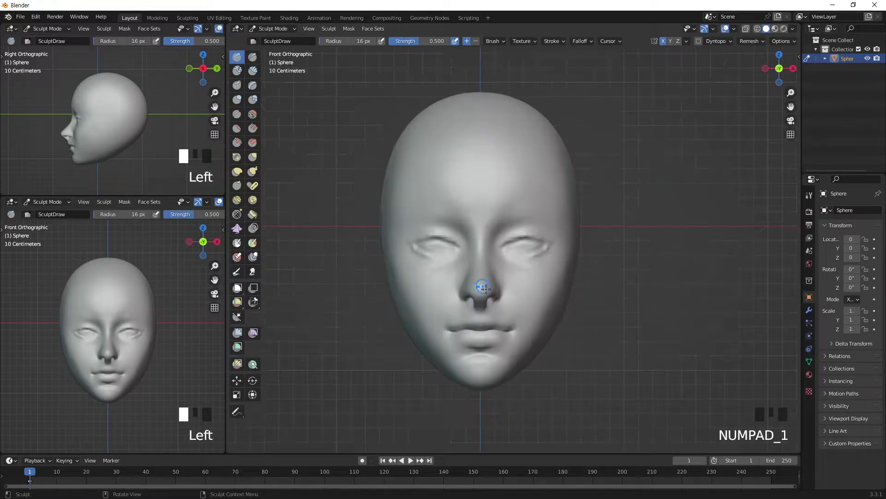
left_click_drag(483, 320, 481, 319)
key("ctrl+z")
left_click(510, 285, "ctrl")
mouse_move(510, 284)
middle_mouse_down()
mouse_move(467, 321)
mouse_move(428, 308)
mouse_move(511, 258)
mouse_move(499, 277)
mouse_move(424, 261)
mouse_move(468, 266)
middle_mouse_up()
left_click(428, 308, "ctrl")
middle_click_drag(470, 268, 501, 271)
key("KP_1")
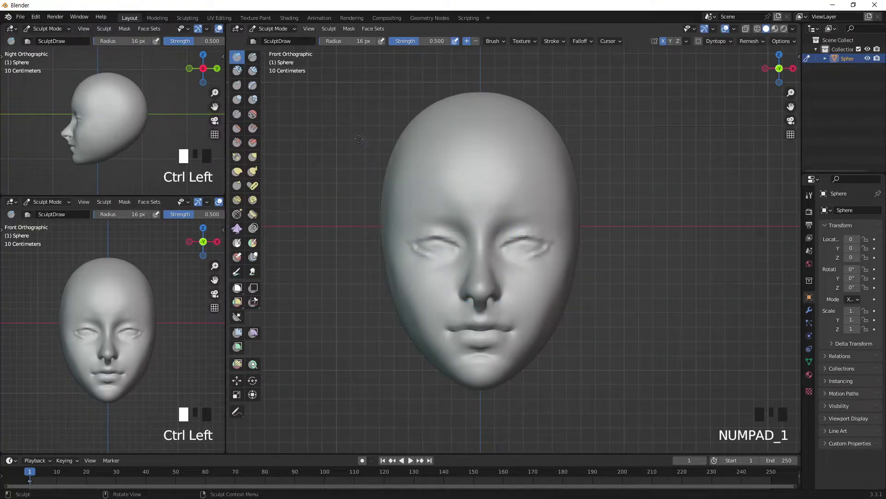
Deepen the eye slits beneath the upper lids with the inverted Draw brush and smooth the inner corners.
left_click_drag(534, 245, 519, 244, "ctrl")
left_click_drag(532, 244, 504, 248, "ctrl")
mouse_move(512, 247)
left_mouse_down("ctrl")
mouse_move(500, 249)
mouse_move(544, 246)
left_mouse_up("ctrl")
mouse_move(510, 252)
left_mouse_down("shift")
mouse_move(544, 248)
mouse_move(509, 251)
left_mouse_up("shift")
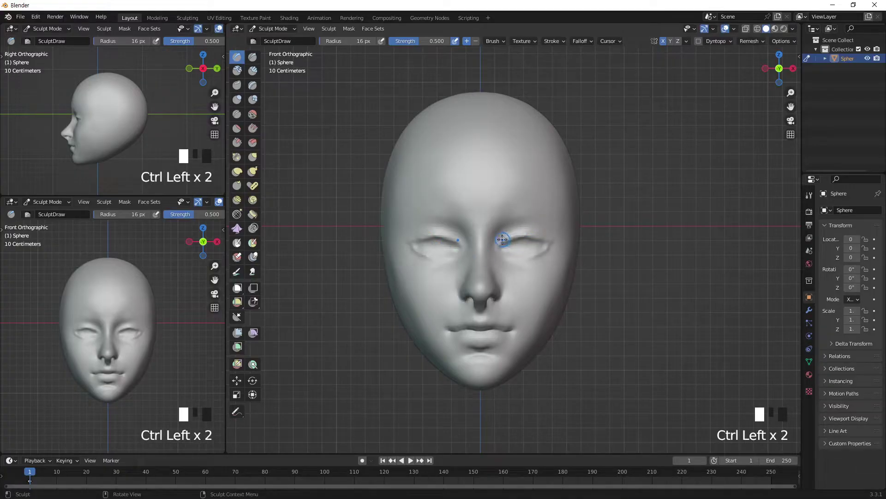
Switch the head from Sculpt Mode to Object Mode.
left_click(281, 29)
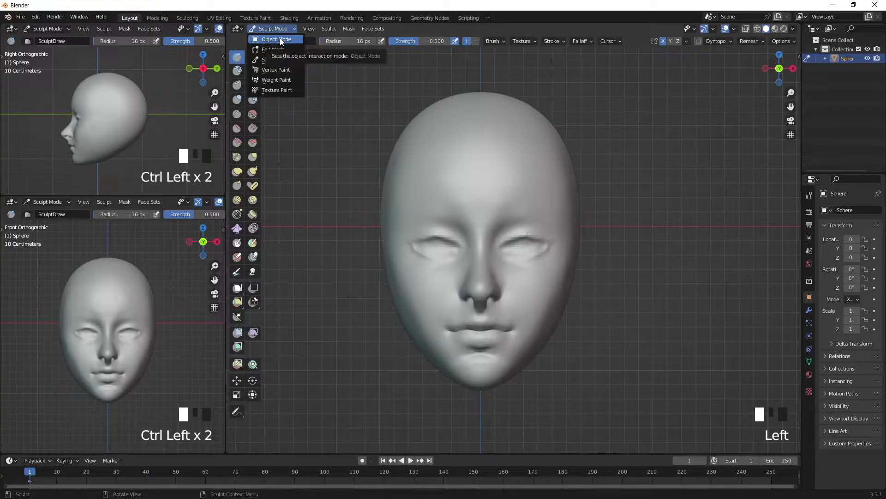
key("ctrl+Tab")
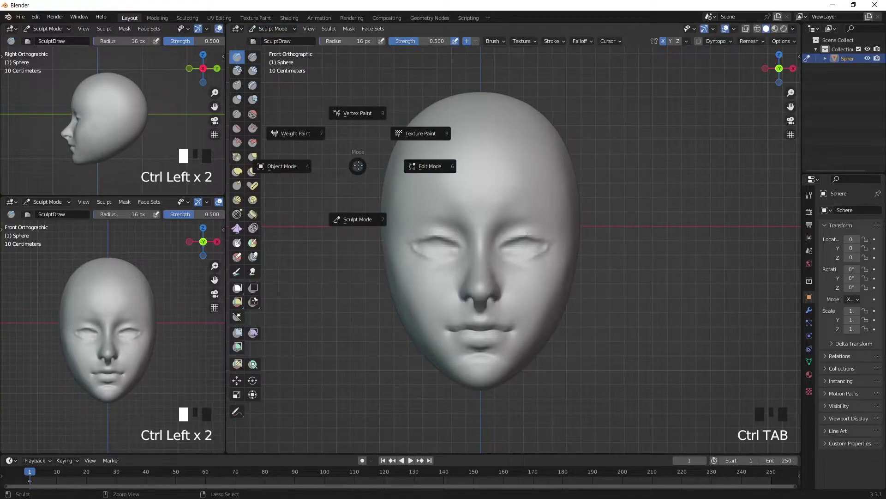
left_click(288, 167)
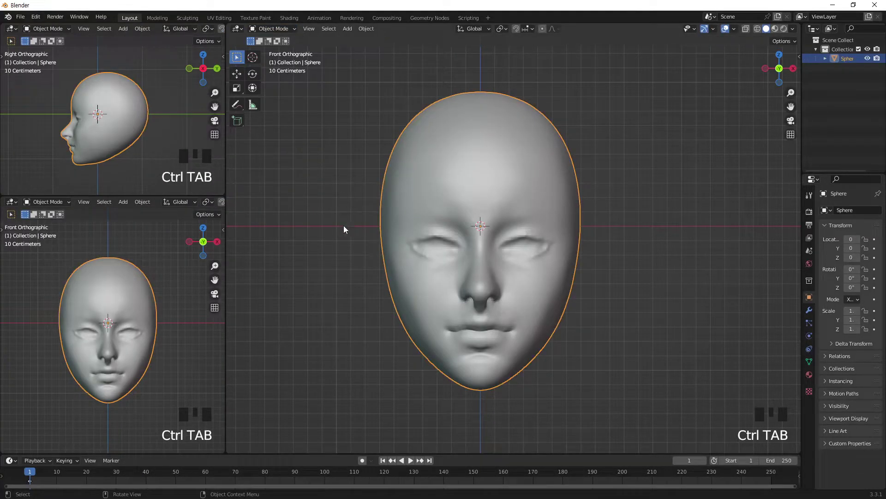
Add a UV sphere, scale it down to about 0.195, and place it over the character's left eye in front view.
key("shift+a")
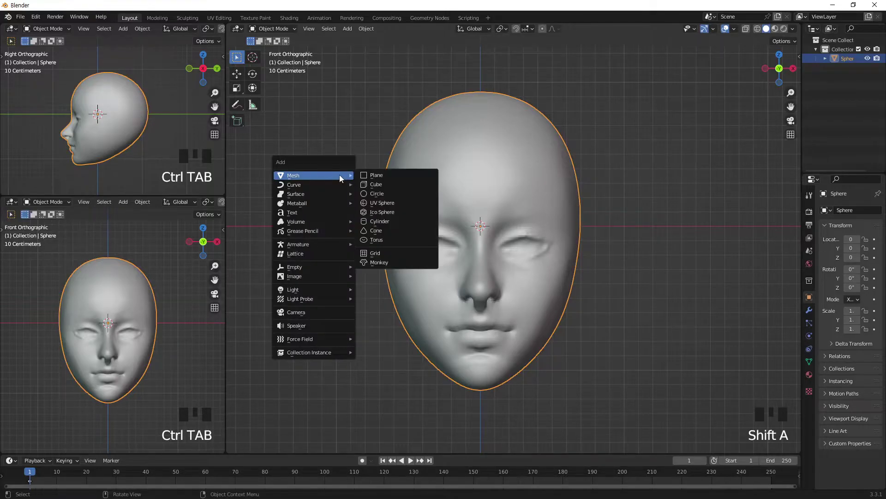
left_click(394, 205)
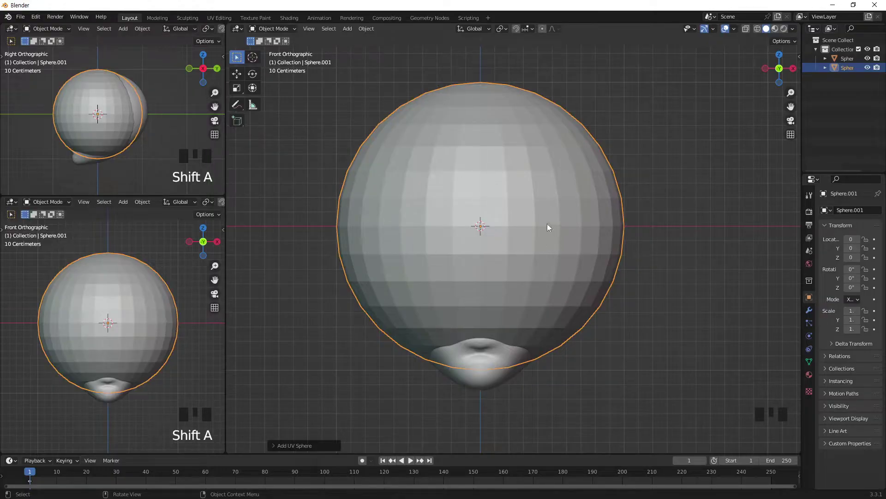
key("s")
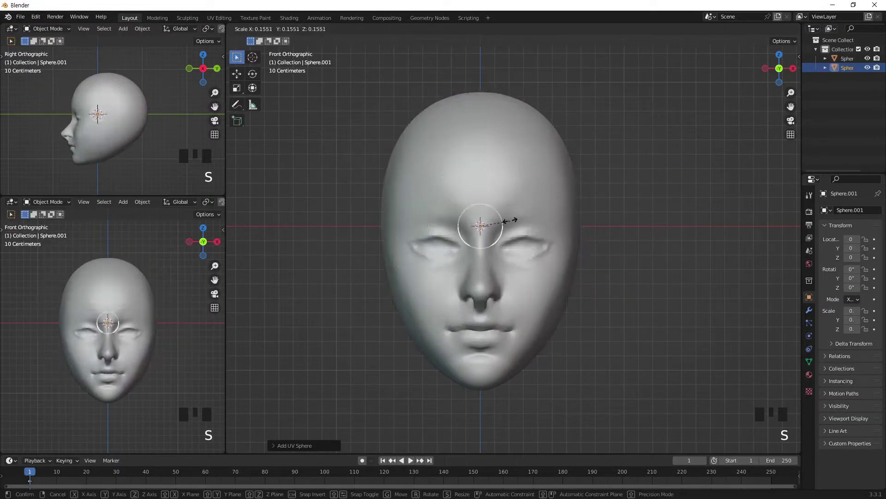
left_click(517, 223)
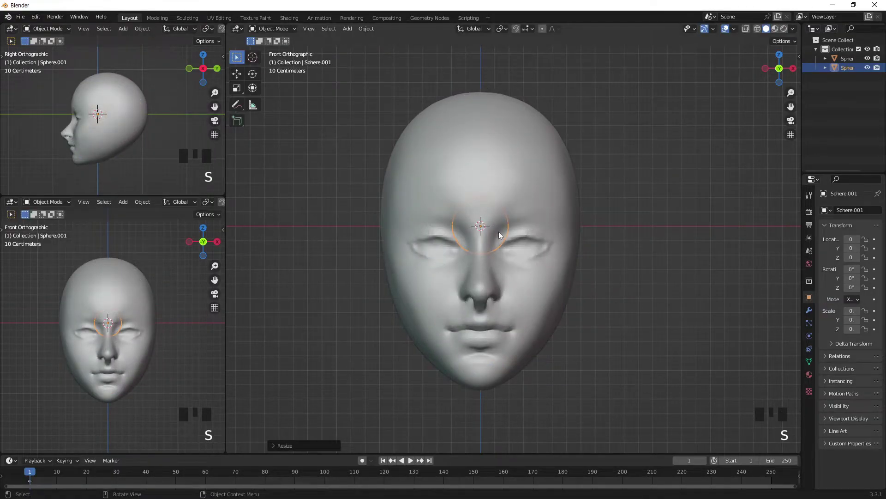
key("g")
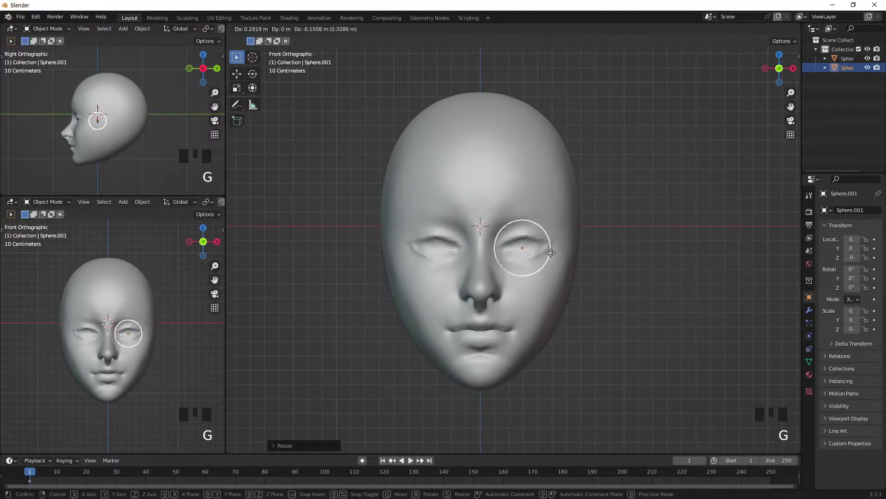
left_click(551, 252)
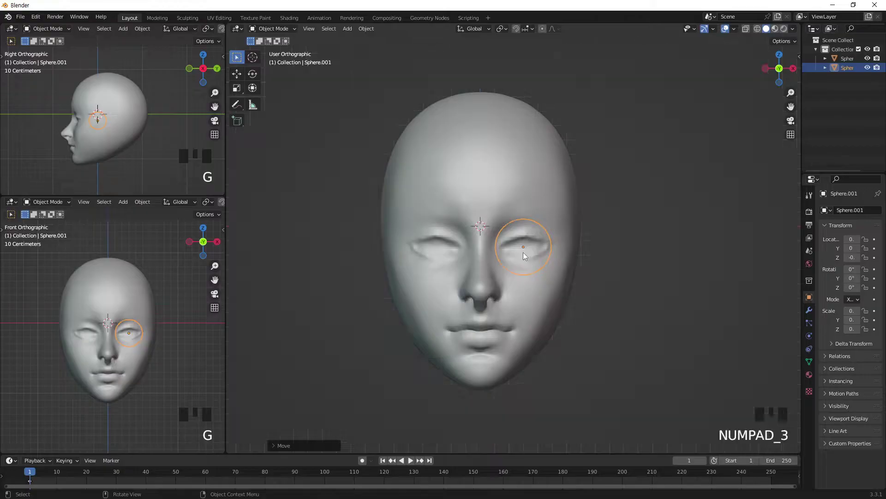
Move the eye sphere forward into the eye socket in side view, to about -0.27 m on Y.
key("KP_3")
key("g")
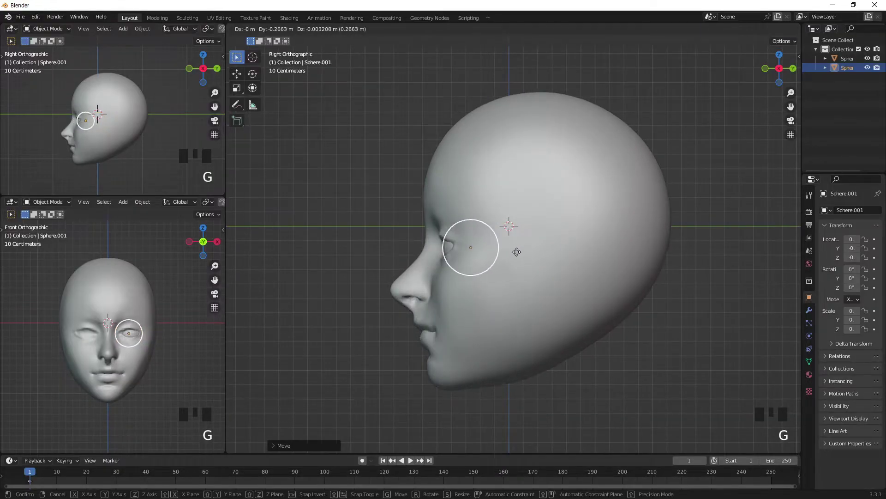
left_click(515, 250)
key("g")
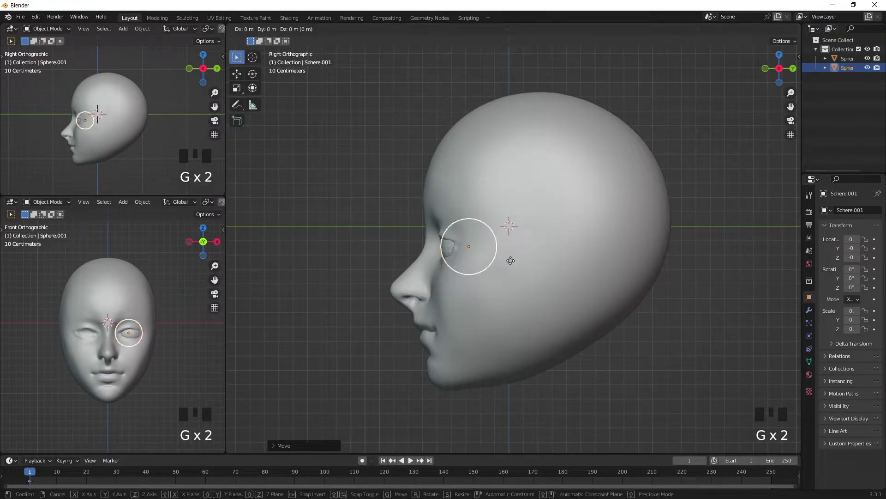
left_click(513, 264)
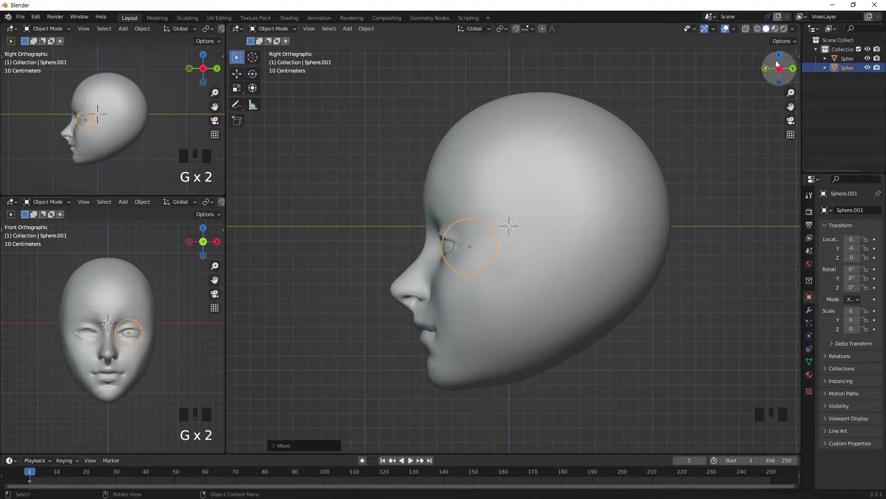
Show the eye sphere's location, rotation, scale and dimension values beside the viewport.
key("n")
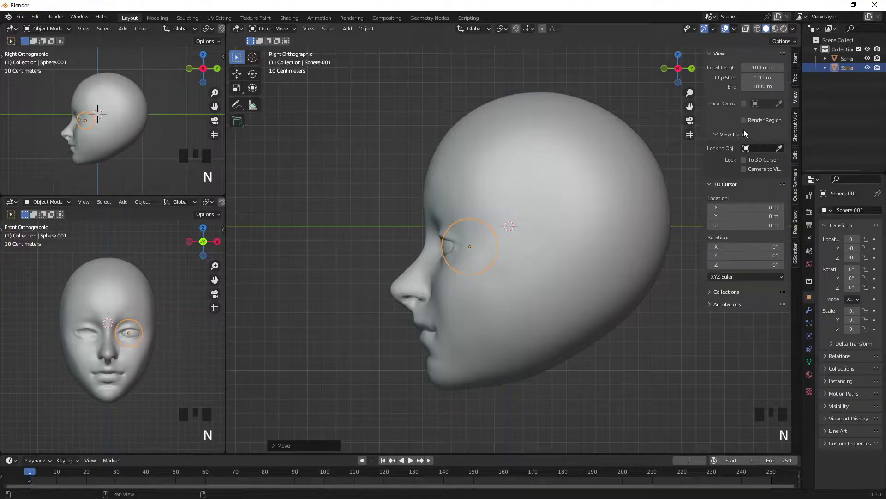
left_click(796, 77)
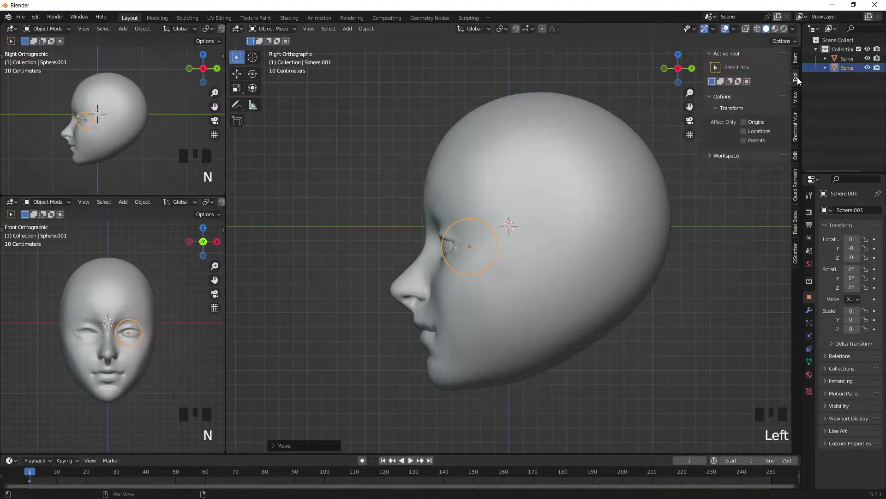
left_click(795, 59)
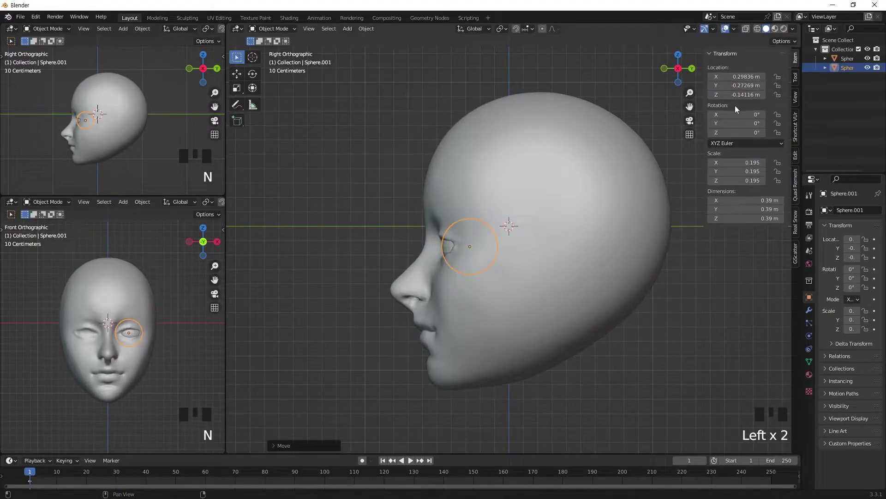
left_click(750, 115)
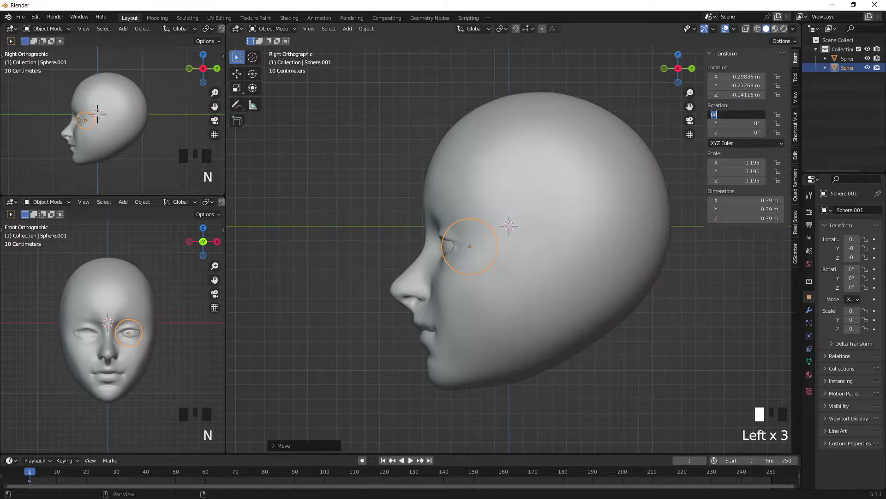
left_click(697, 293)
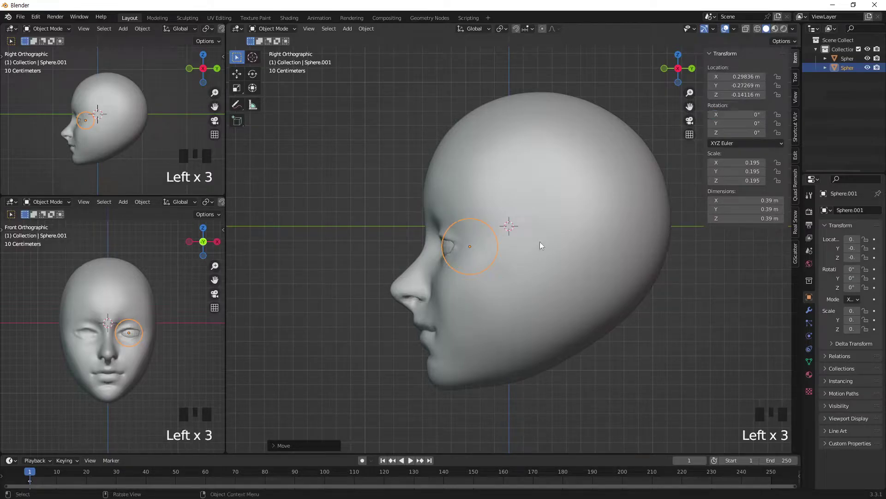
Examine the eye sphere's fit in the socket from the front, temporarily hiding the head and toggling X-ray.
key("KP_1")
key("KP_Add")
key("KP_Add")
key("KP_Add")
key("KP_Add")
key("KP_Add")
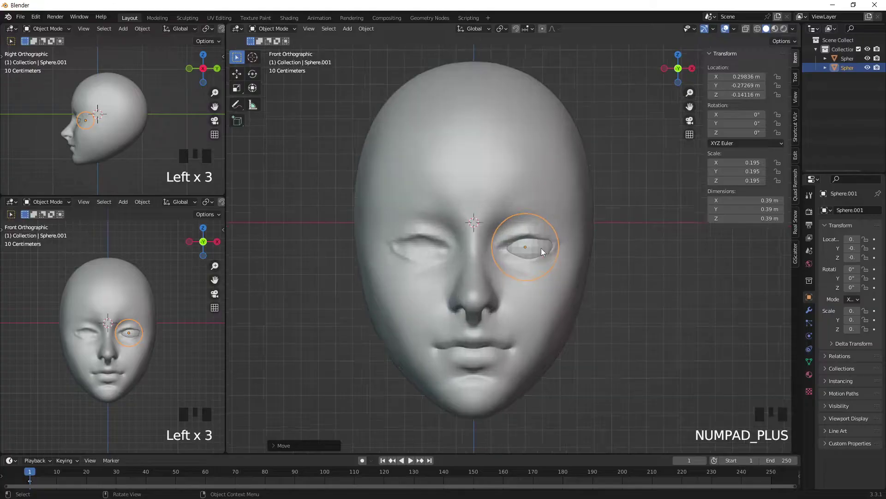
left_click_drag(802, 100, 739, 100)
left_click(867, 60)
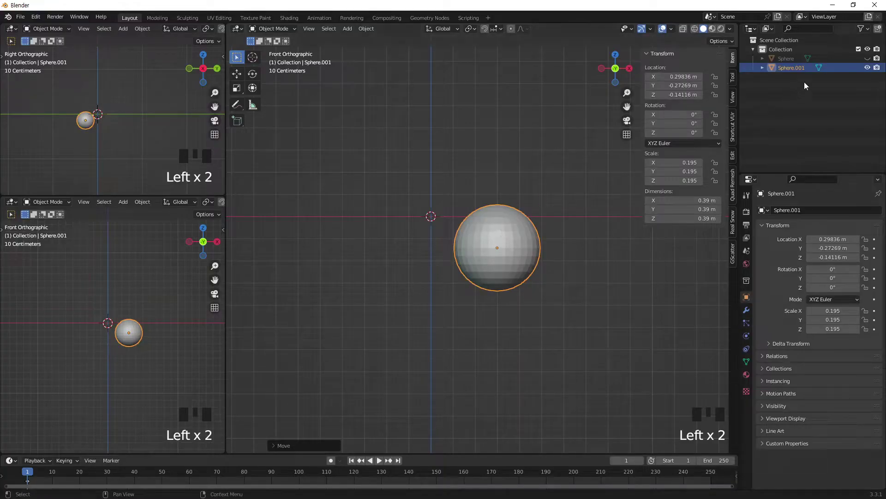
left_click(868, 58)
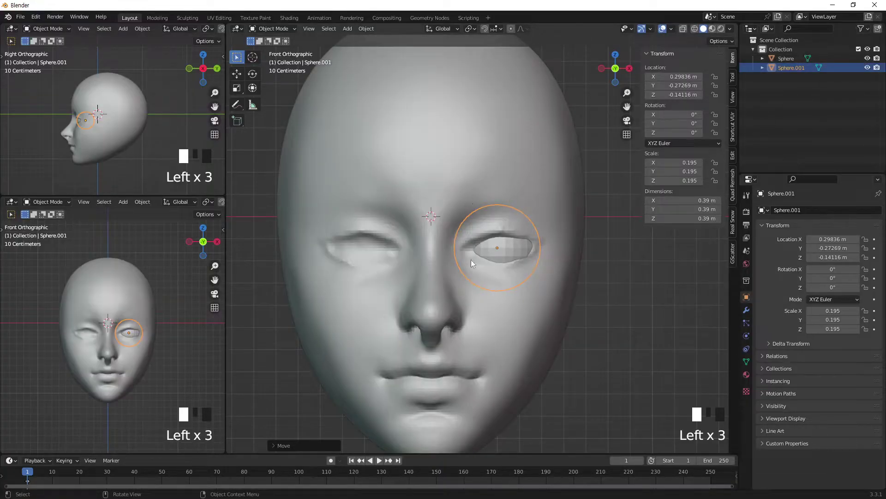
key("alt+z")
key("alt+z")
key("alt+z")
key("alt+z")
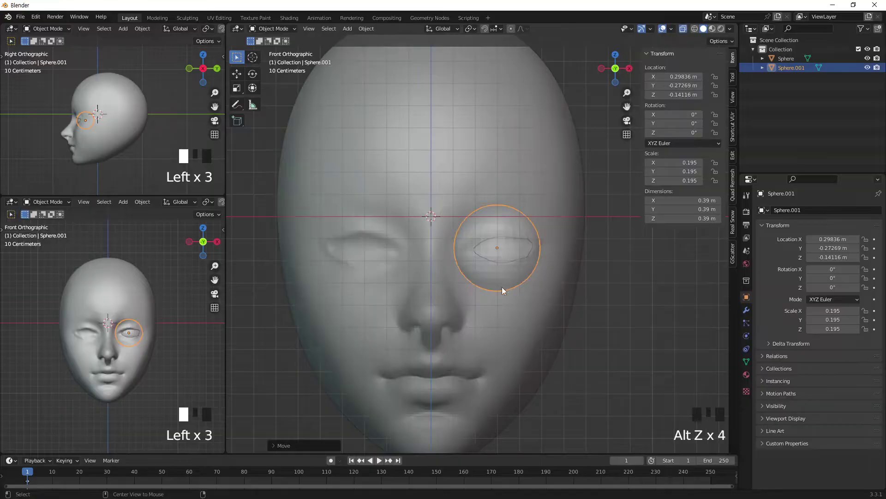
key("alt+z")
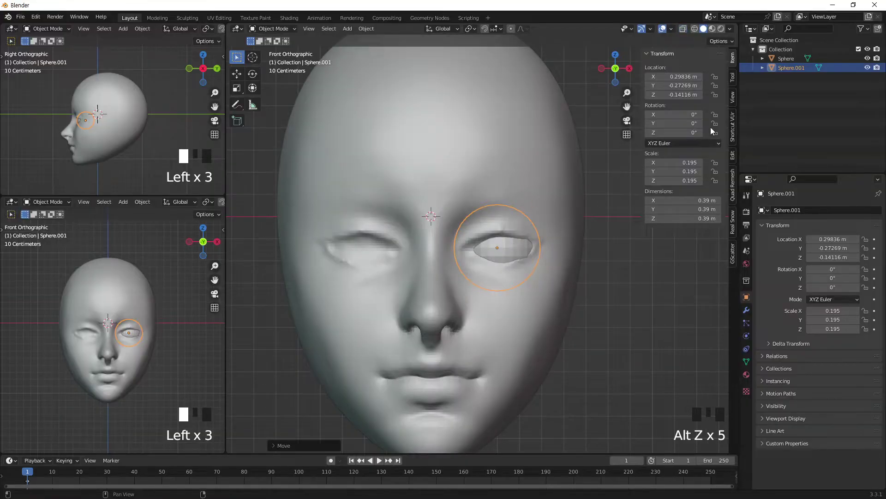
Set the eye sphere's X rotation to 90°.
left_click(678, 115)
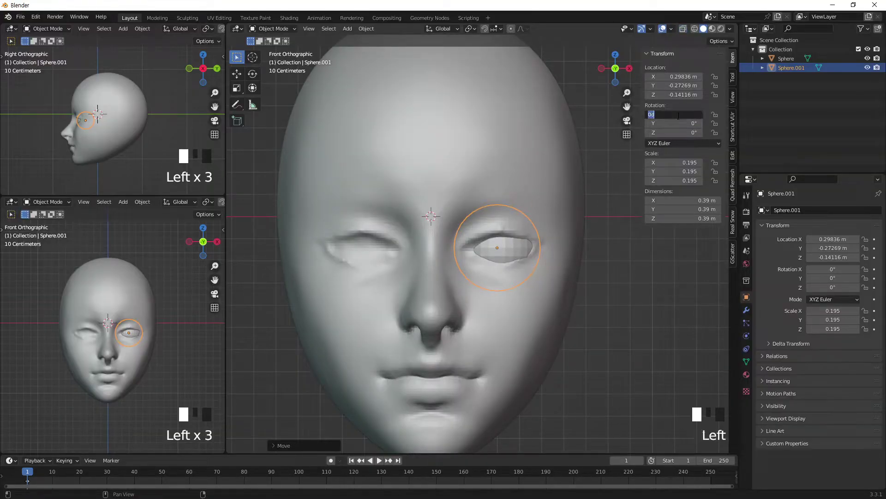
left_click(660, 134)
left_click(599, 249)
left_click(503, 250)
Check the rotated eye sphere's pole direction in Edit Mode and from the front with the head temporarily hidden.
middle_click_drag(477, 254, 483, 199)
key("Tab")
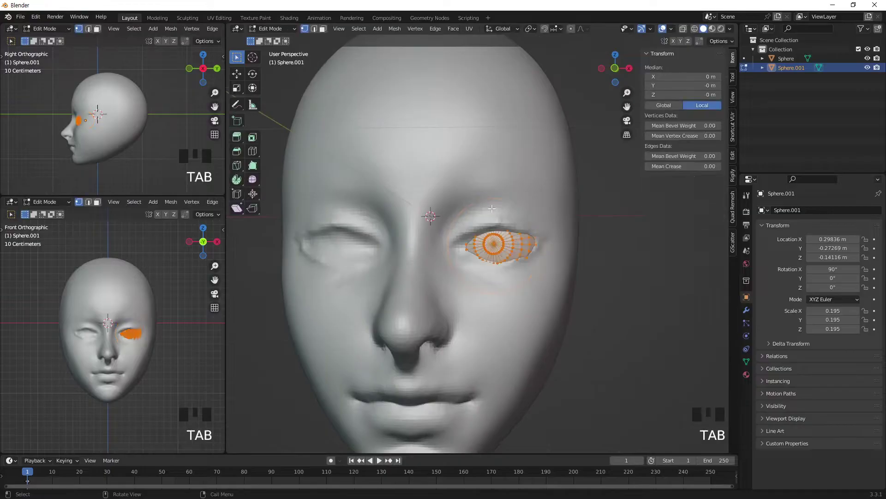
key("Tab")
middle_click_drag(546, 235, 518, 229)
key("KP_1")
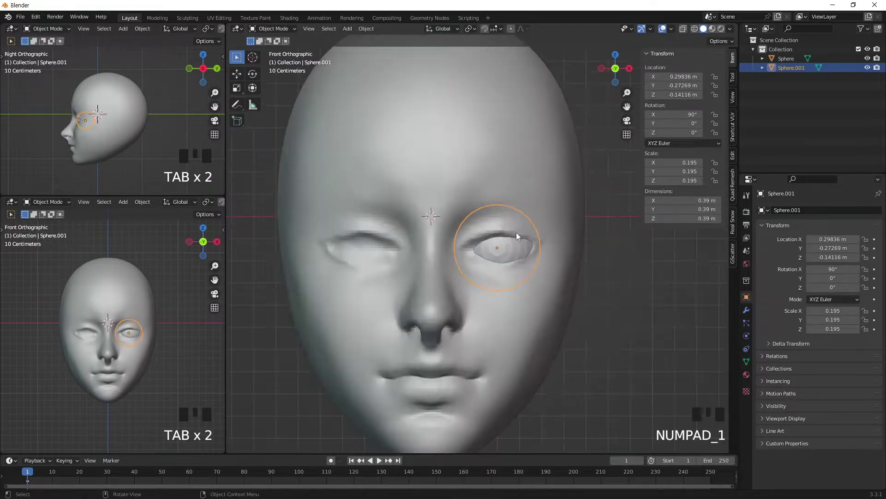
left_click(867, 58)
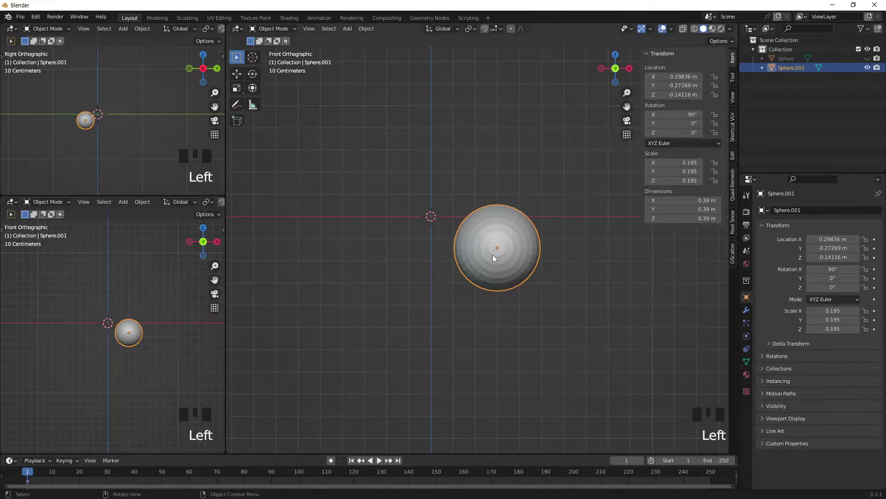
left_click(867, 58)
Select the head, switch it to Sculpt Mode, and hide the transform values.
left_click(606, 283)
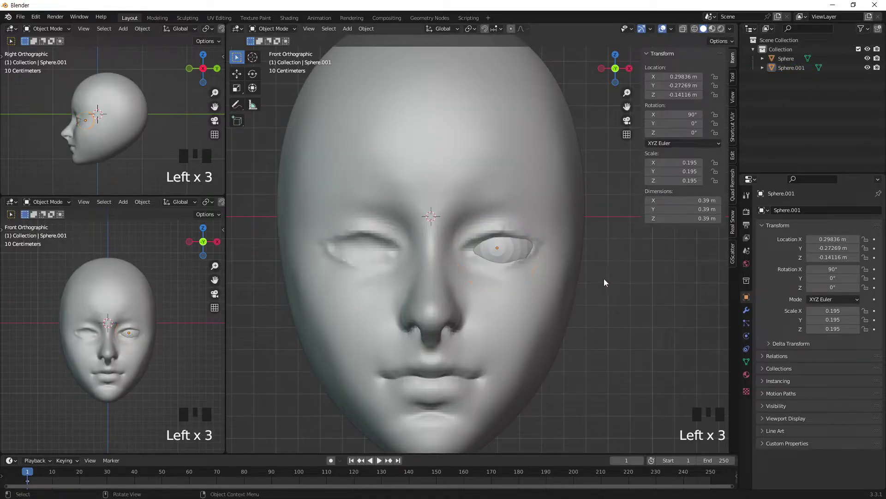
left_click(501, 218)
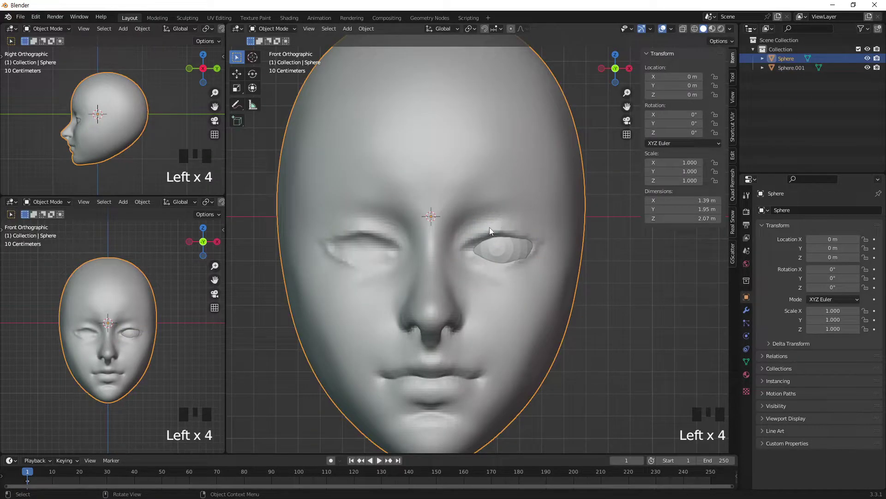
key("ctrl+Tab")
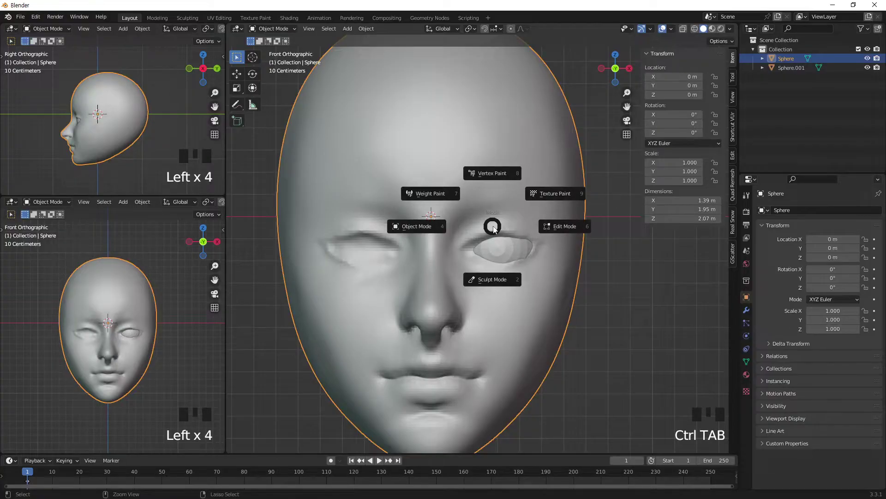
left_click(500, 280)
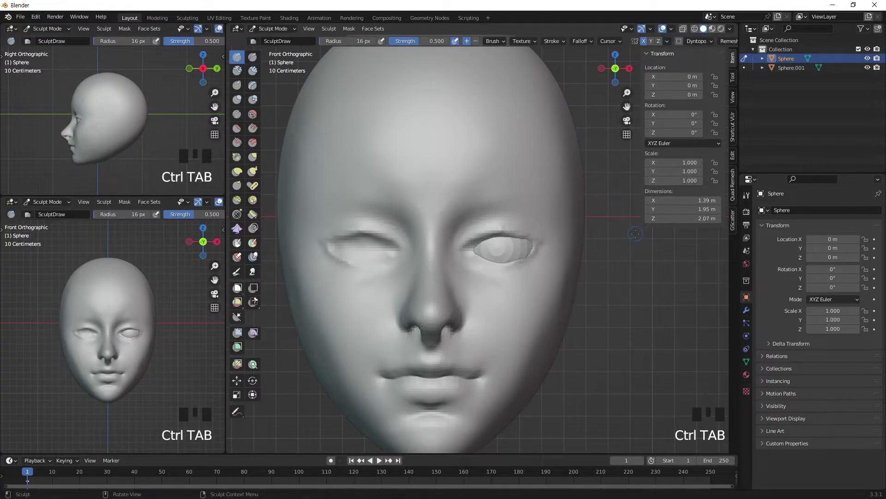
key("n")
Carve the eyelid opening around the eye sphere with the inverted Draw brush, radius 16 px and strength 0.500.
middle_click_drag(532, 231, 548, 208, "shift")
key("KP_Subtract")
key("KP_Subtract")
key("KP_Subtract")
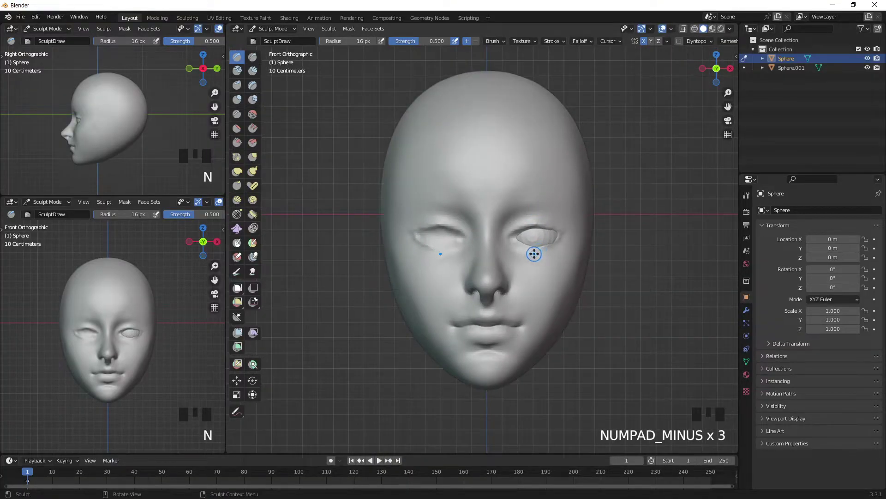
key("KP_Add")
left_click(236, 59)
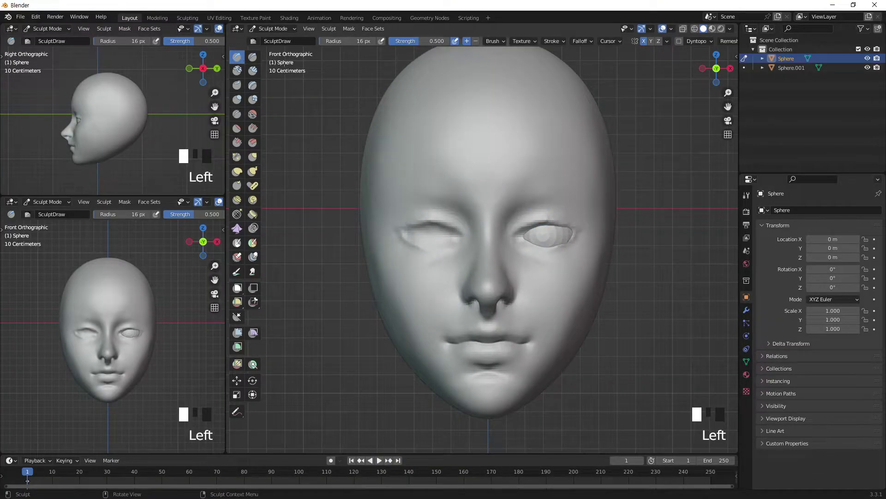
mouse_move(530, 234)
left_mouse_down("ctrl")
mouse_move(577, 234)
mouse_move(531, 243)
mouse_move(568, 244)
left_mouse_up("ctrl")
mouse_move(569, 244)
left_mouse_down("ctrl")
mouse_move(550, 246)
mouse_move(549, 227)
mouse_move(576, 236)
left_mouse_up("ctrl")
left_click(576, 235, "ctrl")
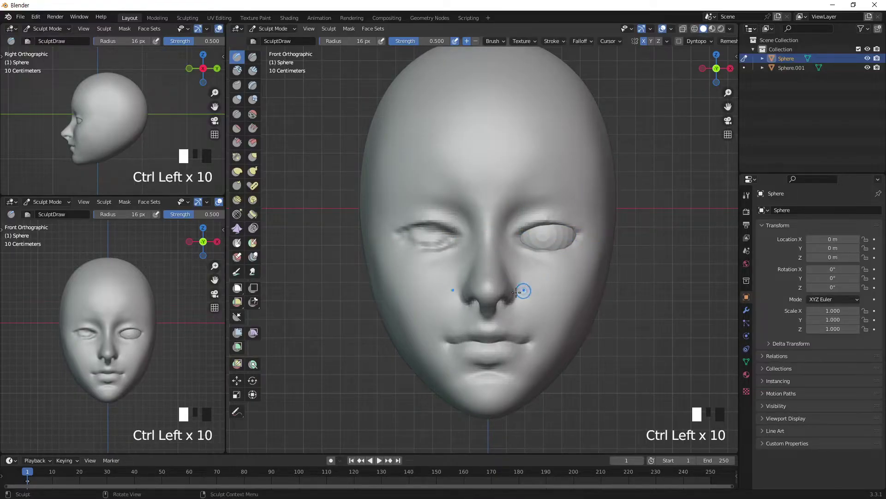
Toggle the sculpting target between the head and the eye sphere, leaving the eye sphere active.
left_click(549, 238)
key("alt+q")
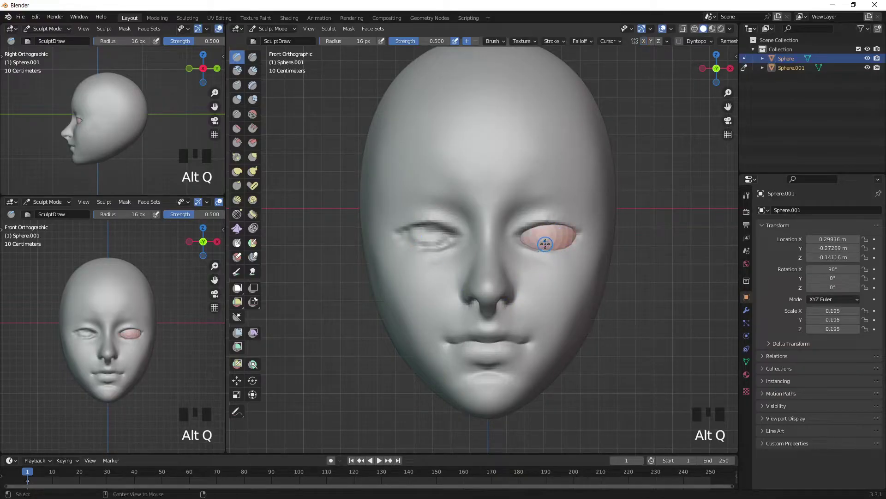
key("alt+q")
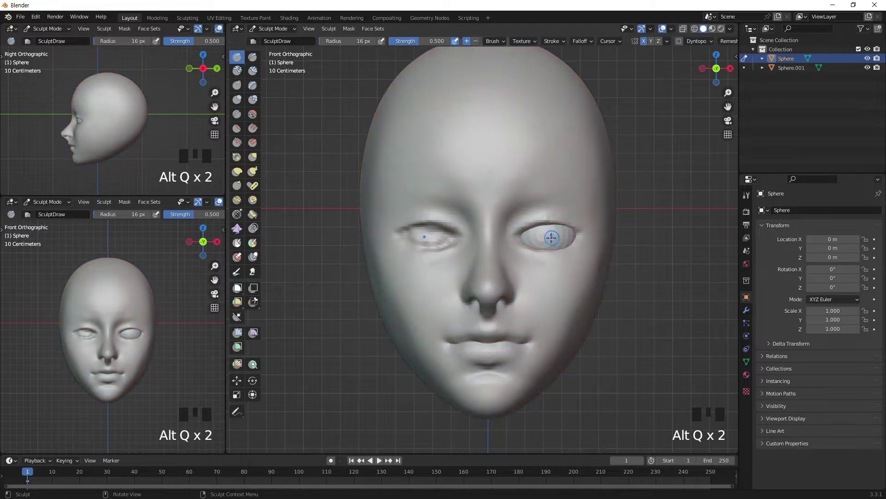
key("alt+q")
key("alt+q")
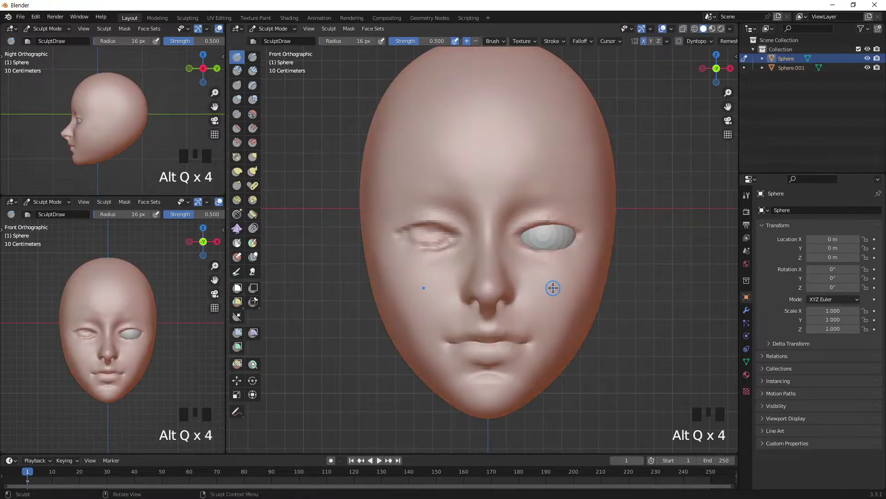
key("alt+q")
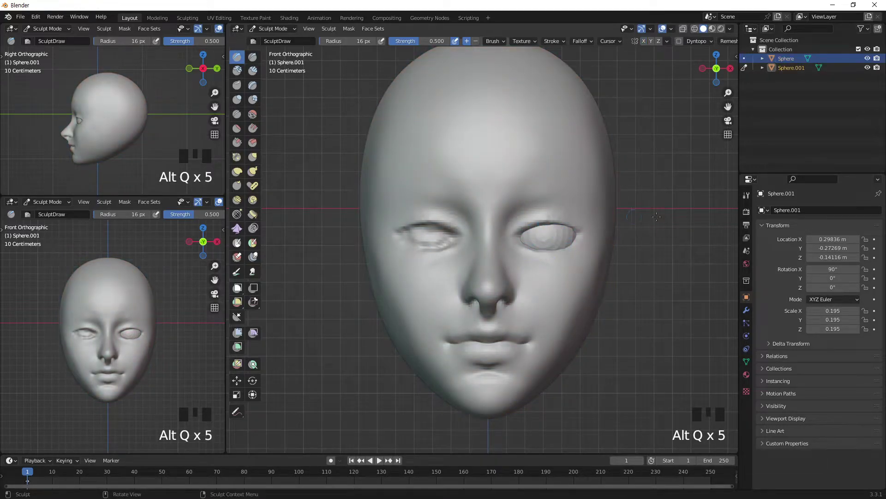
Add a Mirror modifier on the X axis to the eye sphere with the head as mirror object, and return to sculpting the head.
left_click(747, 310)
left_click(805, 210)
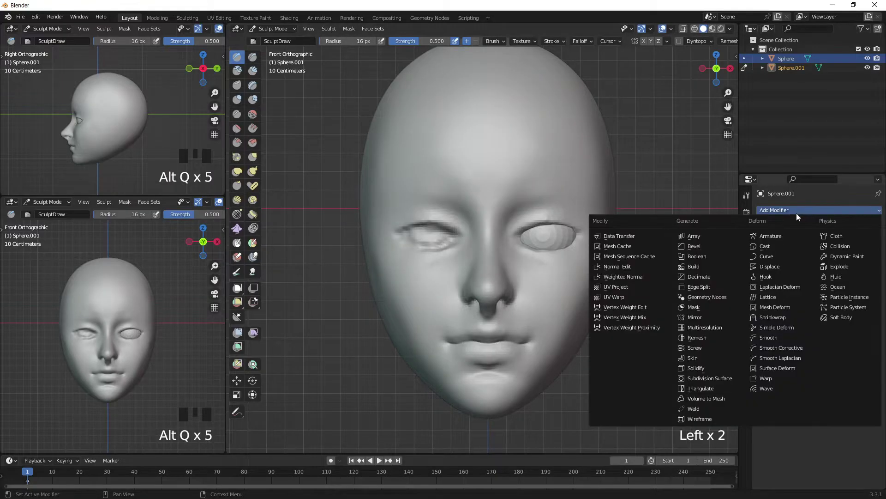
left_click(696, 318)
left_click(865, 273)
left_click(513, 136)
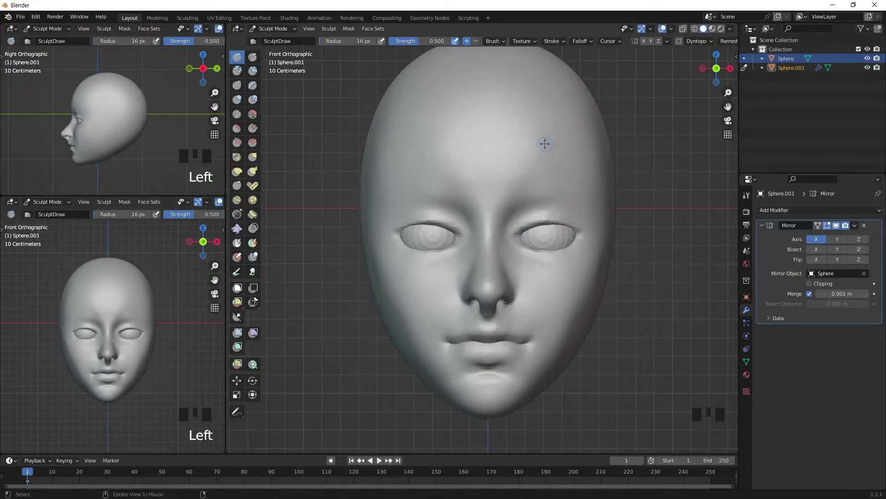
key("alt+q")
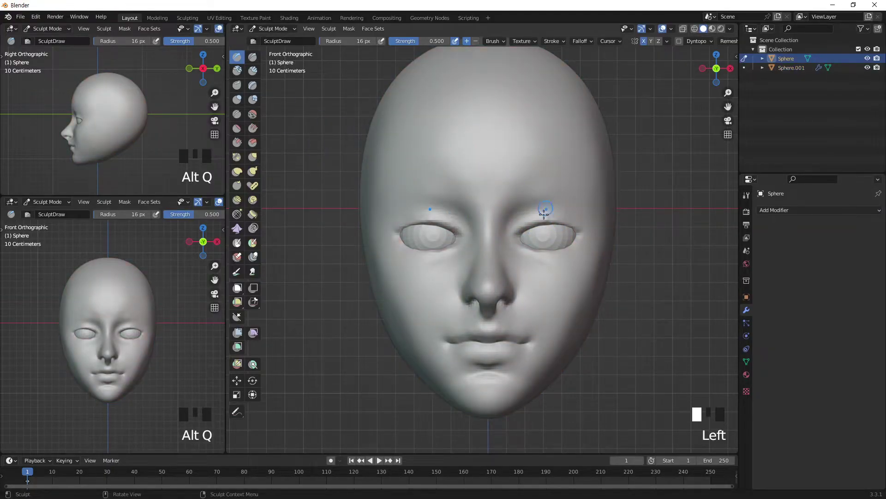
Try to pull the inner eye corner with the Elastic Deform and Grab brushes, and undo the strokes.
double_click(238, 171)
key("bracketright")
key("bracketright")
key("bracketright")
key("bracketright")
key("bracketright")
key("bracketright")
key("bracketright")
key("bracketright")
key("bracketright")
key("bracketright")
key("bracketright")
key("bracketright")
mouse_move(519, 239)
left_mouse_down()
mouse_move(519, 248)
mouse_move(520, 240)
left_mouse_up()
double_click(253, 157)
key("bracketleft")
key("bracketleft")
key("bracketleft")
mouse_move(522, 236)
left_mouse_down()
mouse_move(524, 295)
mouse_move(537, 183)
mouse_move(530, 229)
mouse_move(552, 245)
mouse_move(519, 231)
mouse_move(525, 236)
left_mouse_up()
key("ctrl+z")
left_click(237, 171)
key("ctrl+z")
Reshape the inner eye corner, upper lid edge and lower lid around the eye sphere with the Elastic Deform brush.
left_click(519, 245)
left_click_drag(529, 234, 579, 229)
left_click_drag(530, 245, 529, 243)
left_click(519, 249)
left_click(528, 251)
left_click(558, 248)
left_click(547, 246)
left_click(574, 248)
From below the head, fit the upper eyelid and outer eye corner to the eyeball with Elastic Deform, radius 45 px.
mouse_move(577, 230)
middle_mouse_down()
mouse_move(575, 153)
mouse_move(586, 153)
middle_mouse_up()
key("bracketright")
key("bracketright")
key("bracketright")
key("bracketright")
key("bracketright")
key("bracketright")
key("bracketright")
left_click_drag(575, 164, 579, 160)
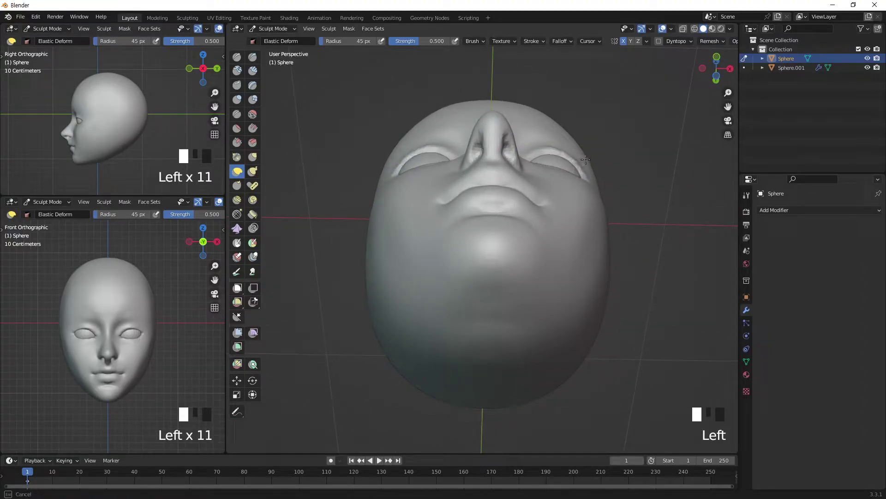
left_click(543, 148)
Adjust the eyelids and surrounding eye area from several oblique angles with Elastic Deform, ending at radius 39 px.
mouse_move(544, 149)
middle_mouse_down()
mouse_move(519, 237)
mouse_move(453, 250)
middle_mouse_up()
left_click(376, 244)
mouse_move(376, 243)
middle_mouse_down()
mouse_move(481, 174)
mouse_move(507, 137)
mouse_move(456, 322)
mouse_move(472, 336)
mouse_move(470, 310)
mouse_move(385, 281)
mouse_move(451, 220)
mouse_move(416, 214)
mouse_move(432, 214)
middle_mouse_up()
key("bracketright")
key("bracketright")
key("bracketright")
left_click(401, 188)
left_click(507, 138)
key("bracketleft")
key("bracketleft")
key("bracketleft")
left_click(388, 284)
Adjust the outer eye corner in side profile and the lid contours from the front with Elastic Deform, radius 39 px.
key("KP_3")
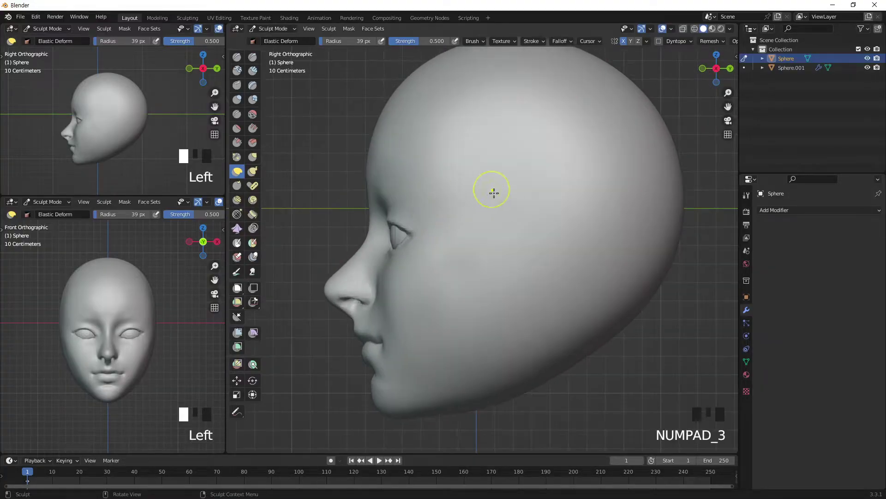
left_click(403, 233)
left_click(413, 228)
key("KP_1")
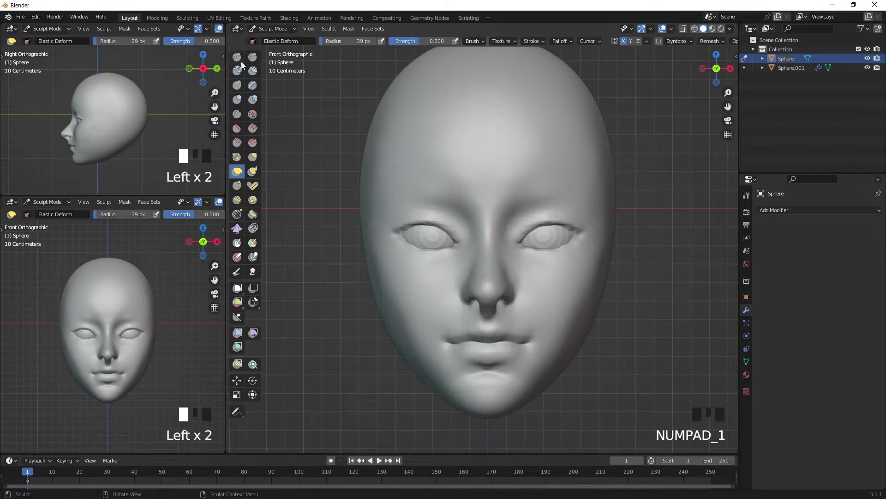
left_click(545, 252)
left_click(537, 234)
mouse_move(543, 225)
left_mouse_down()
mouse_move(576, 229)
mouse_move(581, 240)
left_mouse_up()
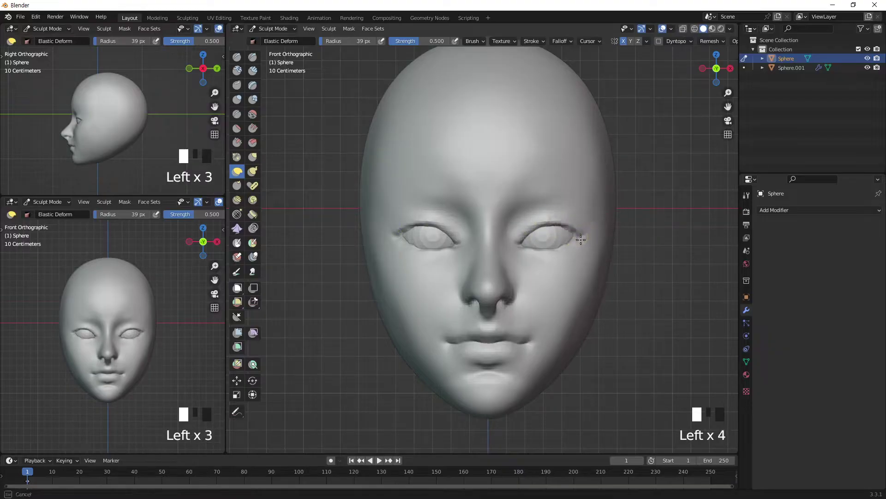
Carve the outer eye corner and the area above it with the inverted Draw brush, radius 21 px.
left_click(237, 57)
key("bracketleft")
key("bracketleft")
key("bracketleft")
key("bracketleft")
key("bracketleft")
key("bracketleft")
key("bracketleft")
key("bracketleft")
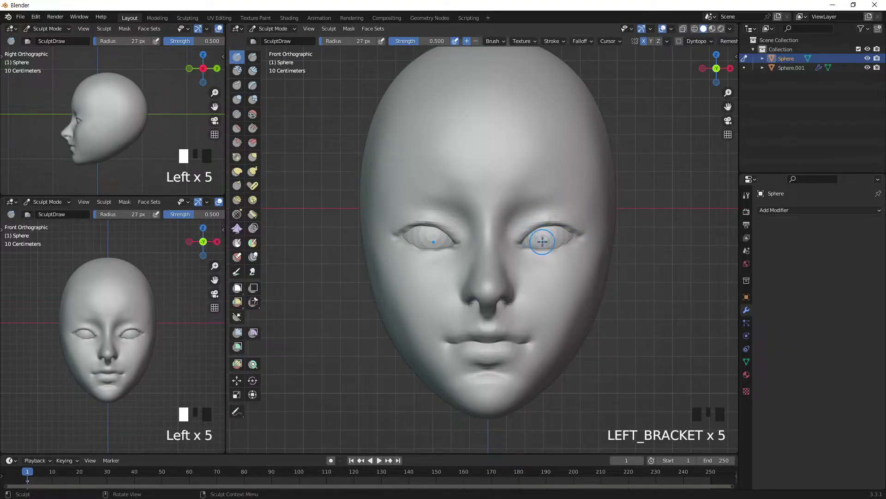
left_click(573, 236, "ctrl")
left_click(568, 241, "ctrl")
left_click(571, 238, "ctrl")
left_click(572, 235, "ctrl")
left_click_drag(572, 235, 572, 233, "ctrl")
left_click(569, 214, "ctrl")
Smooth the skin around the eye, over the upper lid, outer corner and lower lid.
left_click(544, 210, "shift")
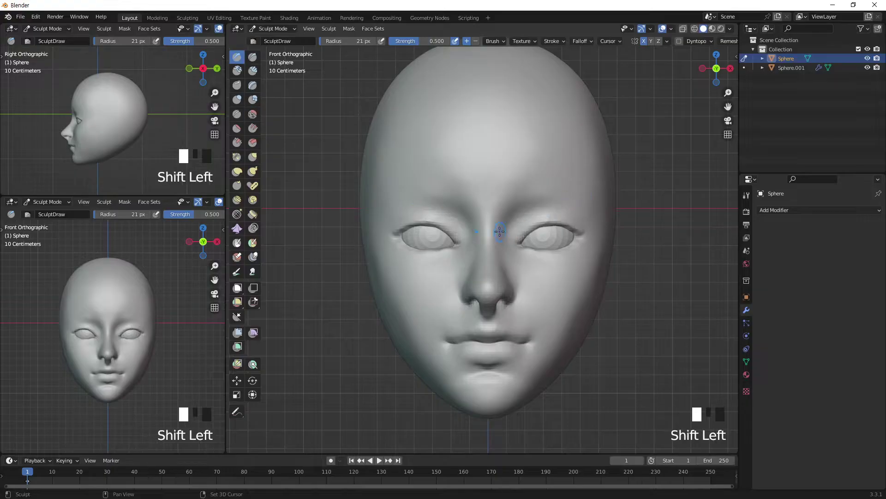
left_click(574, 208, "shift")
left_click(587, 228, "shift")
left_click(575, 245, "shift")
left_click(543, 250, "shift")
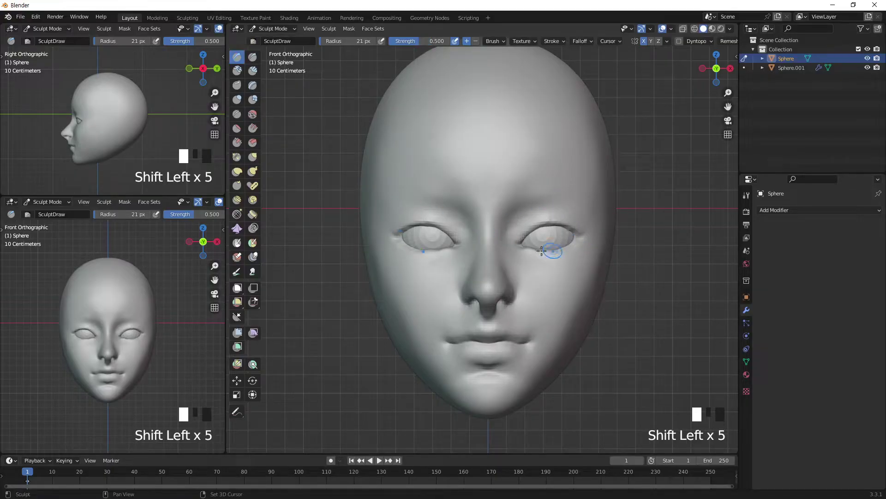
Sharpen the outer eye corner and the lid edges with the inverted Draw brush, reducing its radius to 14 px.
left_click(573, 235, "ctrl")
key("bracketleft")
key("bracketleft")
key("bracketleft")
key("bracketleft")
key("bracketleft")
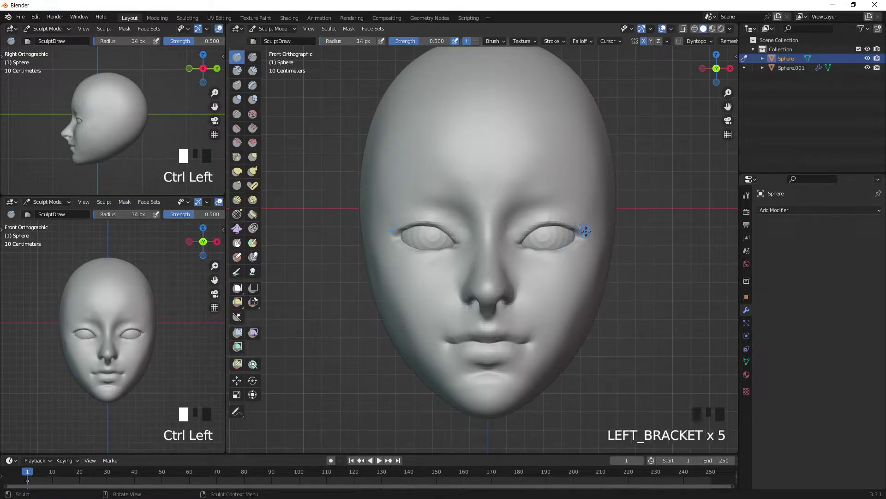
left_click(564, 229, "ctrl")
left_click(576, 238, "ctrl")
left_click(551, 247, "ctrl")
Refine the inner eye corner and adjoining lower lid edge with the Elastic Deform brush at a small radius.
left_click(237, 171)
key("bracketright")
key("bracketright")
key("bracketright")
key("bracketright")
key("bracketright")
key("bracketright")
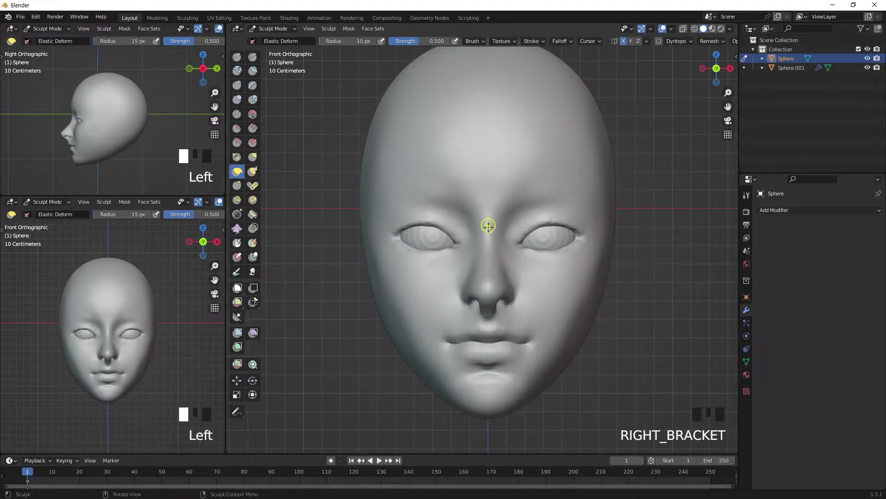
key("bracketleft")
left_click(523, 247)
key("bracketleft")
key("bracketleft")
left_click_drag(521, 243, 538, 252)
key("bracketleft")
key("bracketleft")
left_click(522, 247)
Reshape the lower eyelid contour with Elastic Deform, enlarging the brush radius to 26 px.
key("bracketright")
key("bracketright")
key("bracketright")
key("bracketright")
key("bracketright")
key("bracketright")
left_click_drag(541, 253, 539, 252)
left_click(539, 249)
key("bracketright")
key("bracketright")
key("bracketright")
key("bracketright")
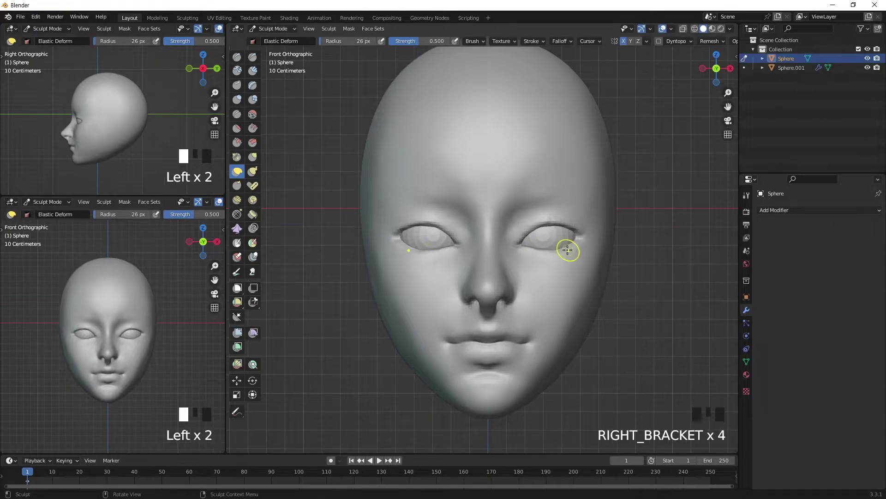
left_click(556, 248)
Refine the upper eyelid from the outer corner toward the inner corner with Elastic Deform, radius 16 px.
key("bracketleft")
key("bracketleft")
key("bracketleft")
key("bracketleft")
left_click(574, 231)
left_click(547, 223)
left_click(531, 229)
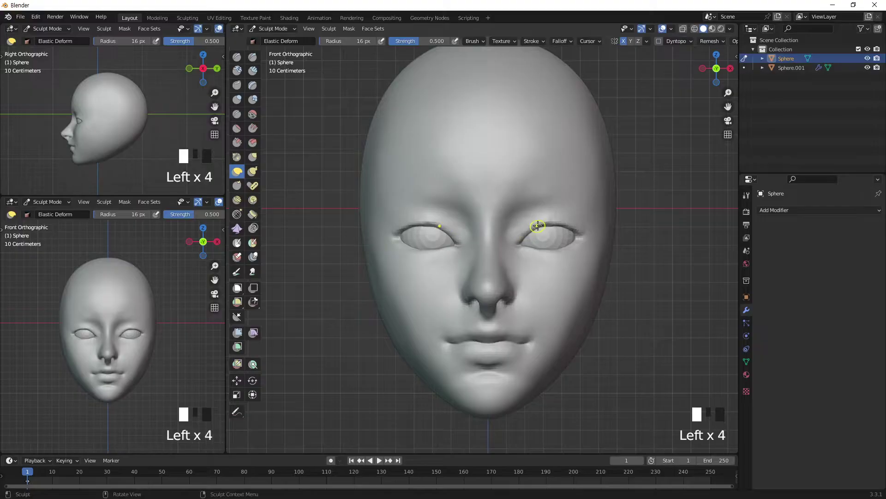
Reshape the inner eye corner and adjoining lid edges with Elastic Deform at a larger brush radius.
key("bracketright")
key("bracketright")
key("bracketright")
key("bracketright")
key("bracketright")
key("bracketright")
key("bracketright")
key("bracketright")
key("bracketright")
key("bracketright")
key("bracketright")
key("bracketright")
key("bracketright")
key("bracketright")
key("bracketright")
key("bracketright")
key("bracketright")
key("bracketright")
key("bracketright")
key("bracketleft")
left_click(517, 248)
key("bracketleft")
key("bracketleft")
key("bracketleft")
key("bracketleft")
key("bracketleft")
left_click(520, 239)
left_click(530, 234)
Refine the upper eyelid toward the outer corner and touch up the lower lid with Elastic Deform, reducing the radius to 40 px.
key("bracketleft")
key("bracketleft")
key("bracketleft")
key("bracketleft")
left_click_drag(536, 229, 537, 227)
left_click_drag(547, 226, 571, 225)
key("bracketleft")
key("bracketleft")
left_click_drag(570, 226, 571, 224)
left_click_drag(569, 224, 571, 222)
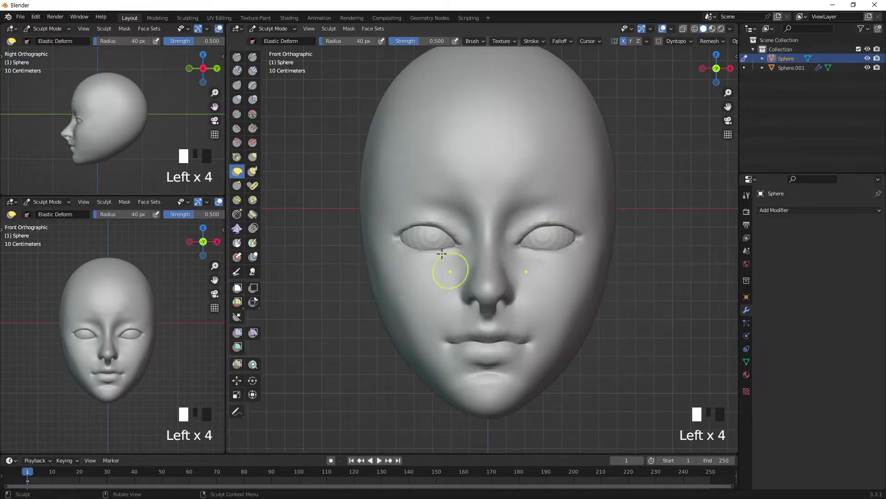
left_click(532, 250)
Reshape the upper sides of the skull from the front with Elastic Deform at a 157 px radius.
key("bracketright")
key("bracketright")
key("bracketright")
key("bracketright")
key("bracketright")
key("bracketright")
key("bracketright")
key("bracketright")
key("bracketright")
key("bracketright")
key("bracketright")
key("bracketright")
key("bracketright")
key("bracketright")
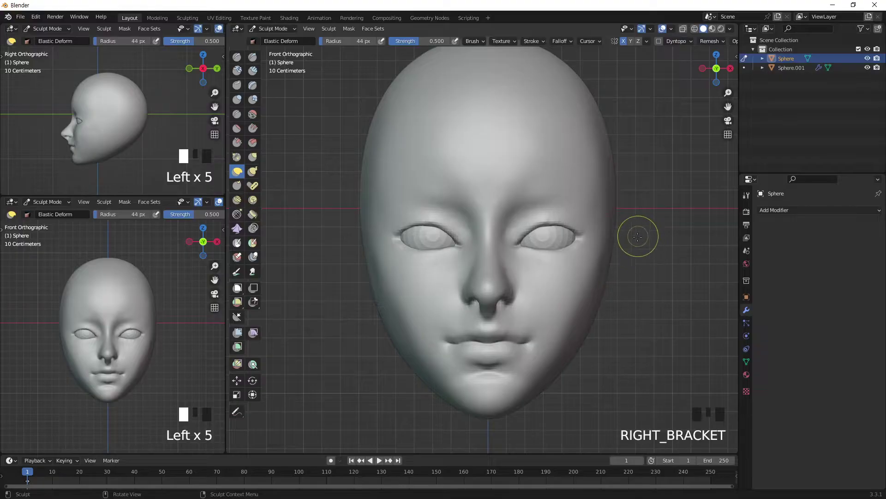
left_click(604, 150)
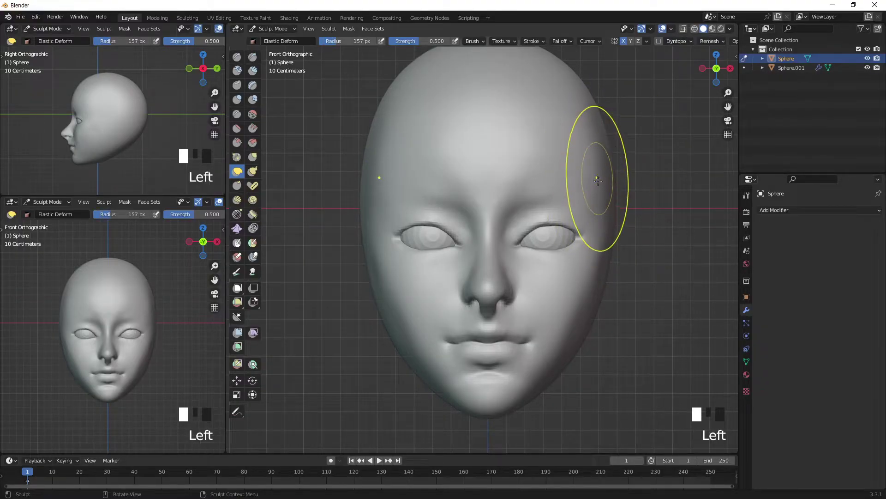
key("KP_Subtract")
key("KP_Subtract")
key("KP_Subtract")
key("KP_Subtract")
key("KP_Subtract")
middle_click_drag(595, 173, 524, 169)
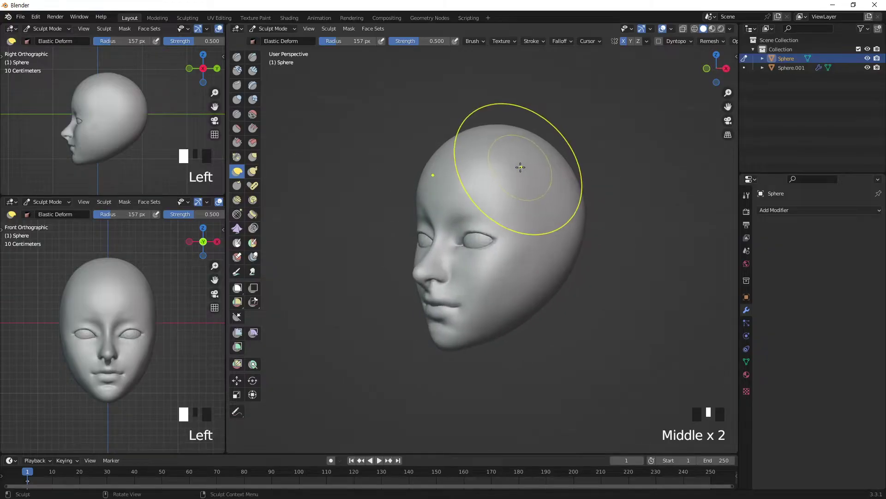
key("KP_1")
mouse_move(521, 134)
left_mouse_down()
mouse_move(508, 137)
mouse_move(528, 138)
mouse_move(554, 176)
left_mouse_up()
Adjust the forehead and upper back of the skull in profile with Elastic Deform, radius 113 px.
key("bracketleft")
key("bracketleft")
key("bracketleft")
mouse_move(554, 175)
middle_mouse_down()
mouse_move(505, 201)
mouse_move(432, 163)
middle_mouse_up()
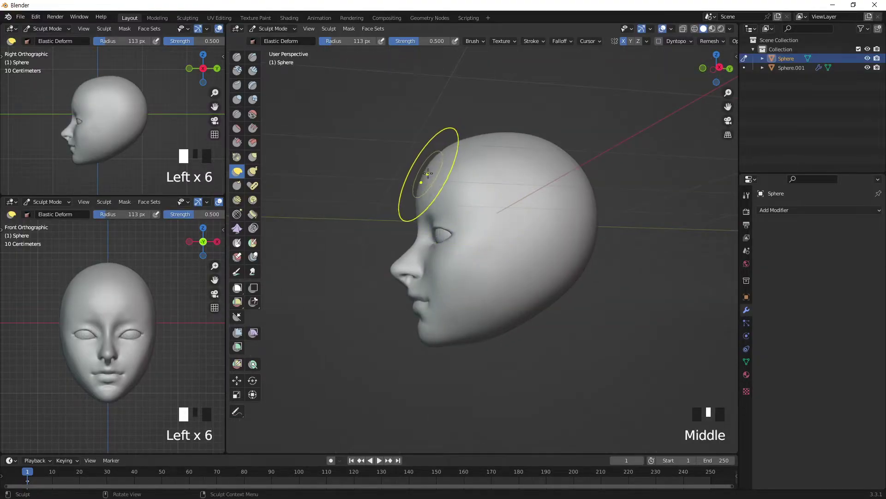
key("KP_3")
left_click_drag(439, 159, 446, 162)
left_click_drag(551, 150, 564, 142)
left_click_drag(583, 174, 576, 174)
Push in the back of the skull, crown and forehead in profile with a larger Elastic Deform brush.
key("bracketright")
key("bracketright")
key("bracketright")
key("bracketright")
key("bracketright")
key("bracketright")
left_click_drag(596, 217, 579, 216)
left_click_drag(580, 168, 546, 148)
left_click_drag(525, 135, 518, 139)
mouse_move(440, 154)
left_mouse_down()
mouse_move(430, 167)
mouse_move(448, 158)
left_mouse_up()
Round off the back of the skull with Elastic Deform at 187 px, and the crown at 121 px.
key("bracketleft")
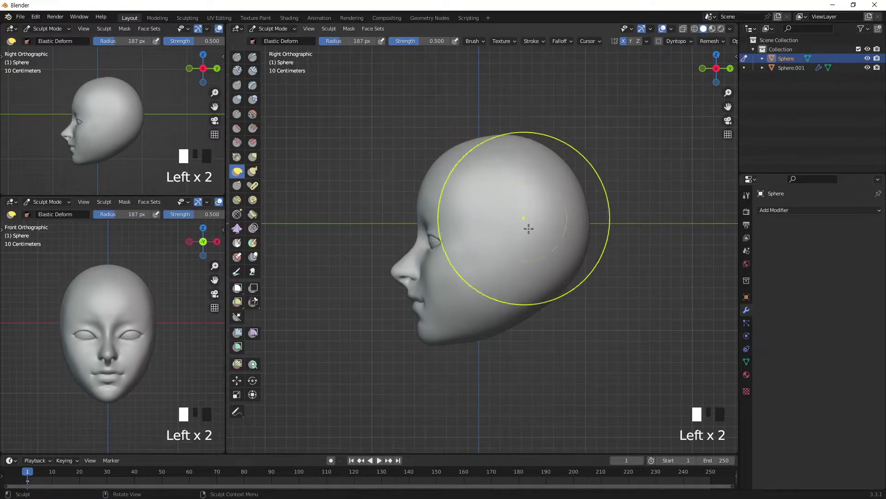
left_click_drag(570, 274, 582, 248)
left_click_drag(591, 225, 589, 224)
left_click_drag(573, 181, 569, 178)
key("bracketleft")
key("bracketleft")
key("bracketleft")
key("bracketleft")
key("bracketleft")
left_click_drag(535, 135, 531, 138)
left_click_drag(531, 138, 531, 138)
Slim the sides of the head slightly in the front view with the 121 px Elastic Deform brush.
key("KP_1")
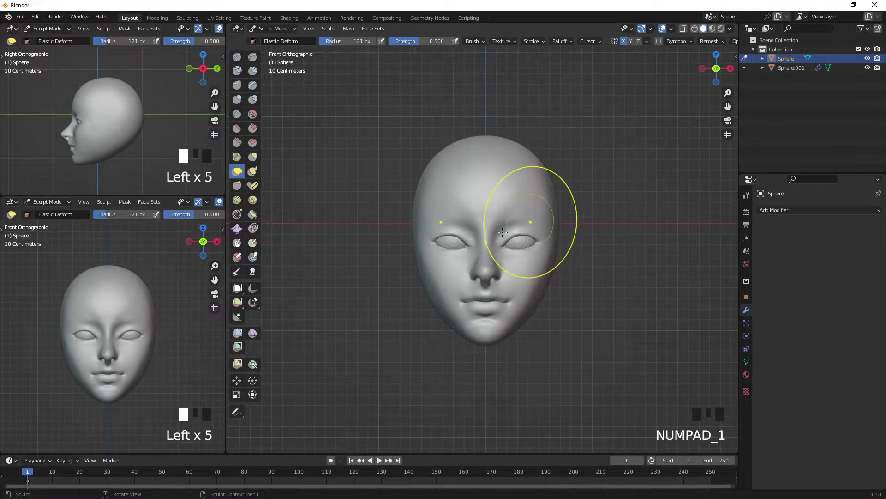
left_click(564, 187)
left_click(561, 231)
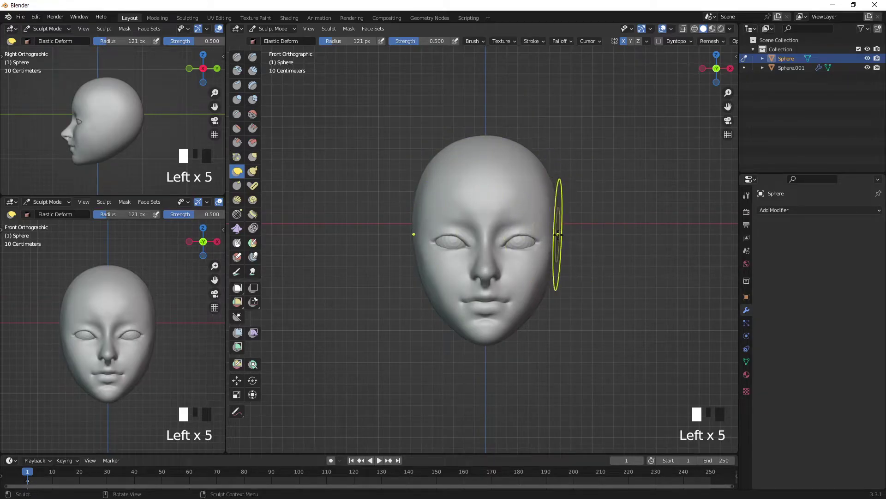
left_click_drag(525, 249, 526, 245)
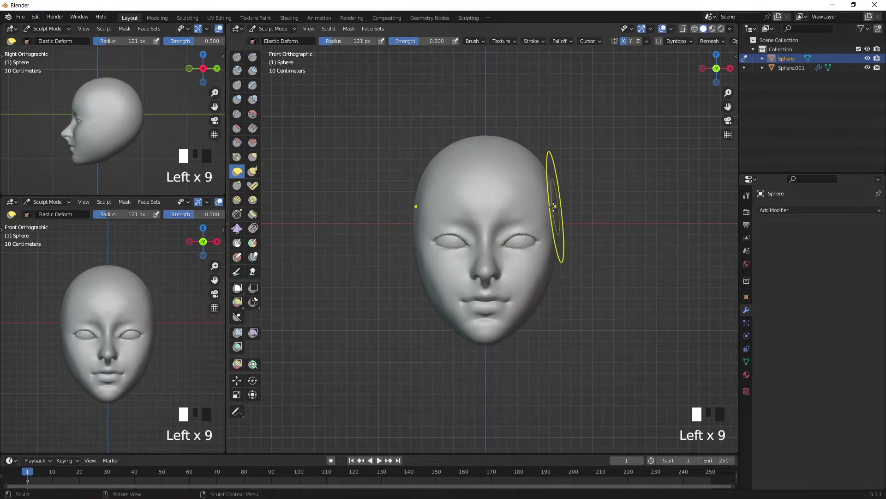
Switch sculpting to the mirrored eye spheres and reposition them behind the eyelids with the Move tool.
key("KP_Add")
key("KP_Add")
key("KP_Add")
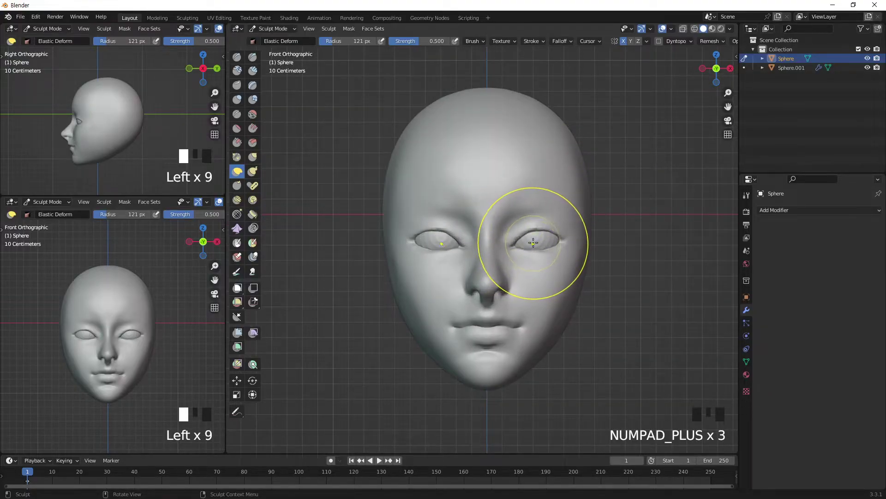
key("alt+q")
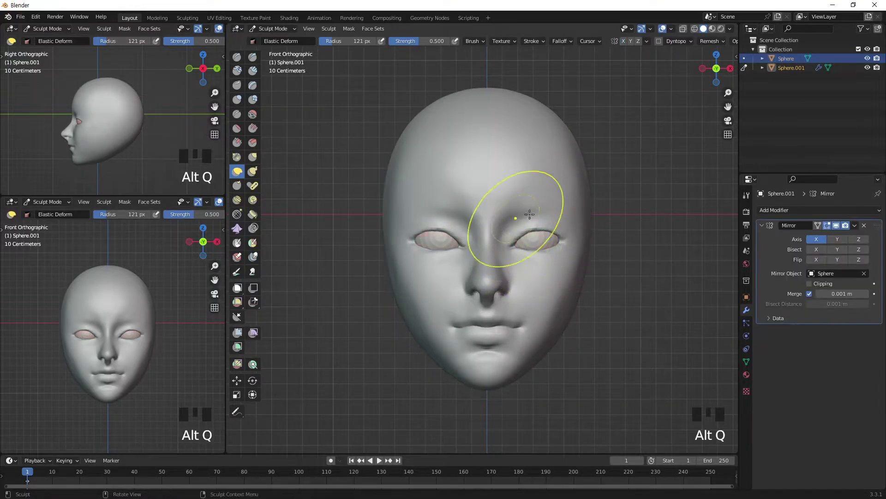
left_click(237, 380)
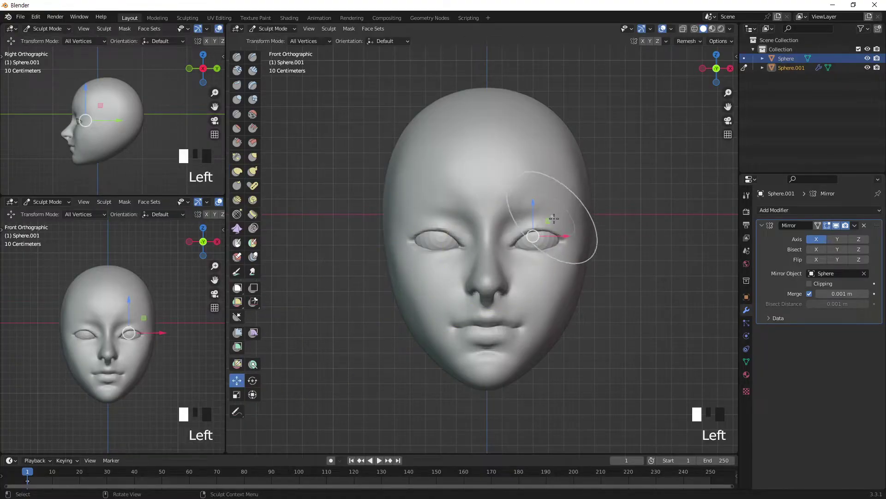
mouse_move(548, 222)
left_mouse_down()
mouse_move(547, 230)
mouse_move(549, 222)
left_mouse_up()
middle_click_drag(487, 216, 463, 231)
left_click_drag(454, 238, 464, 238)
key("KP_3")
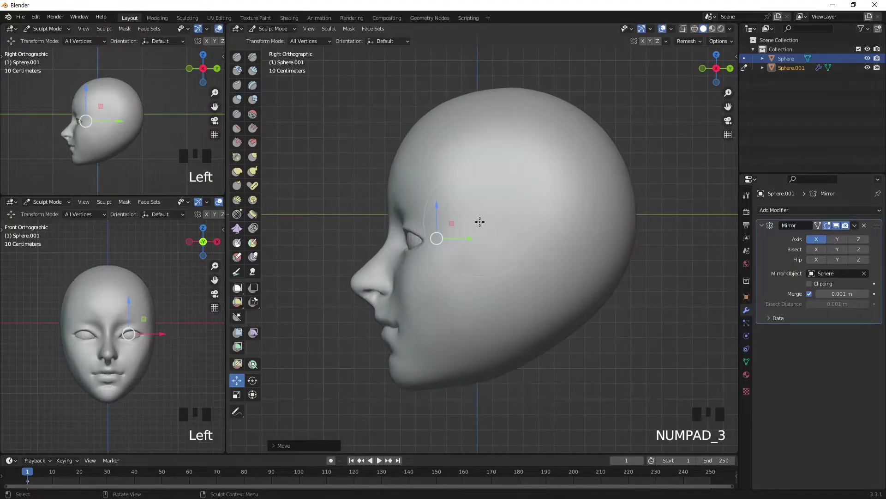
key("KP_1")
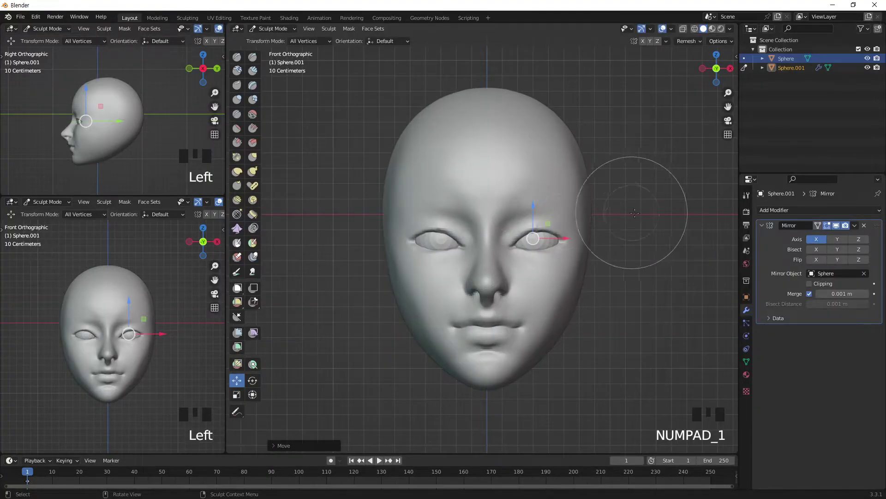
left_click(644, 212)
Switch sculpting back to the head with the Draw brush and show the head in profile.
key("alt+q")
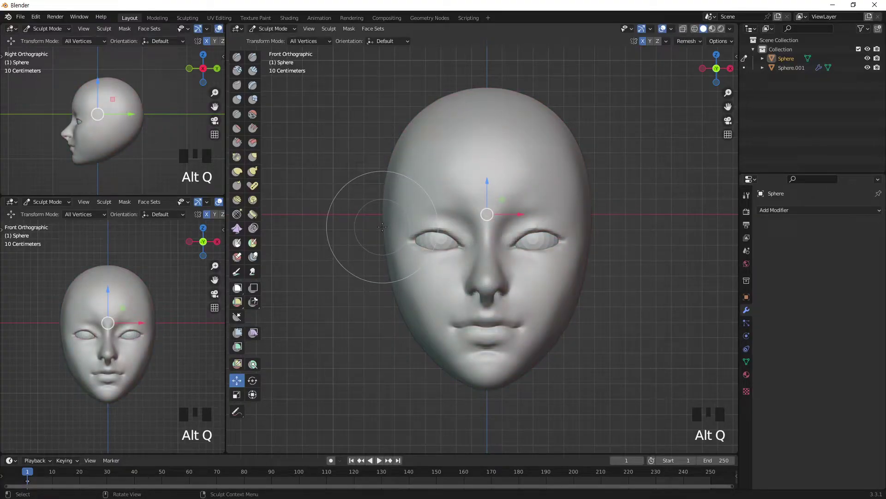
left_click(237, 57)
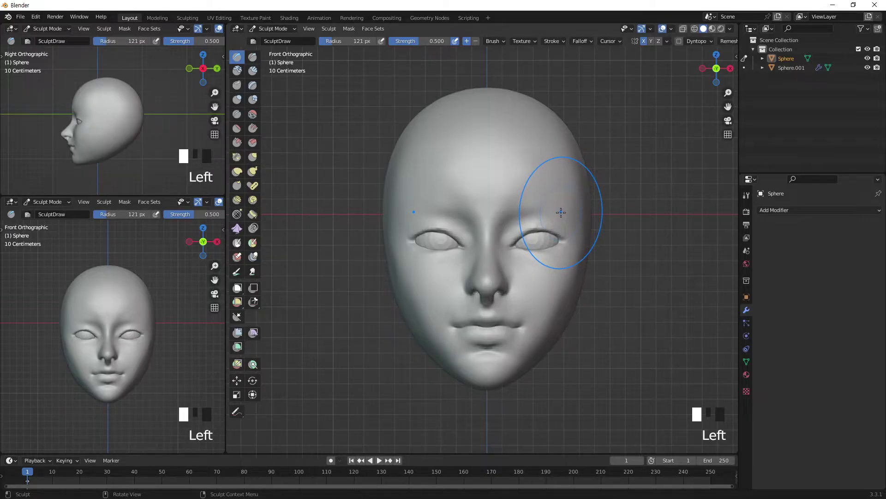
middle_click_drag(561, 212, 538, 271)
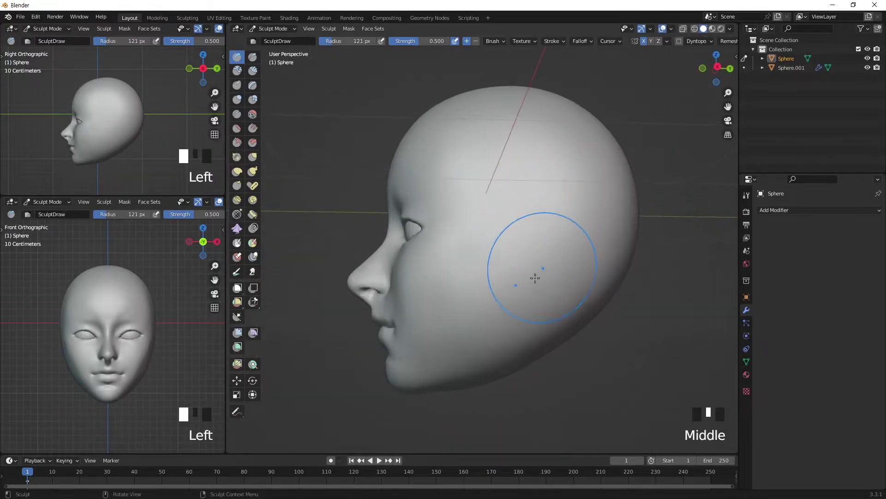
key("KP_1")
key("KP_3")
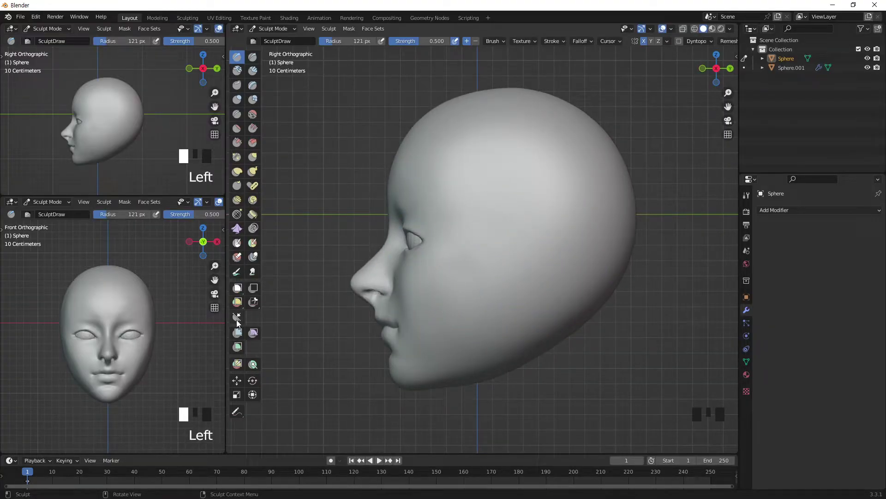
Paint a slanted oval ear mask on the side of the head with the Mask brush, radius 40 px, strength 0.752.
left_click(238, 244)
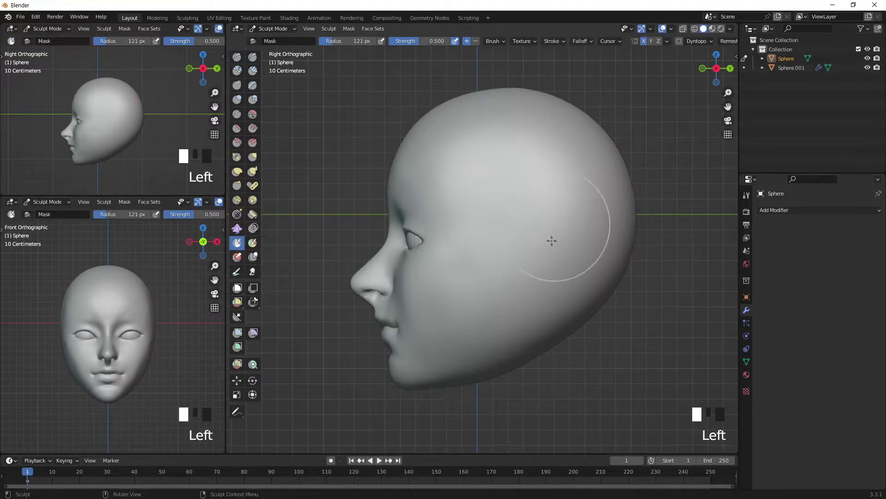
key("bracketleft")
key("bracketleft")
key("bracketleft")
key("bracketleft")
key("bracketleft")
key("bracketleft")
key("bracketleft")
key("bracketleft")
key("bracketleft")
key("bracketleft")
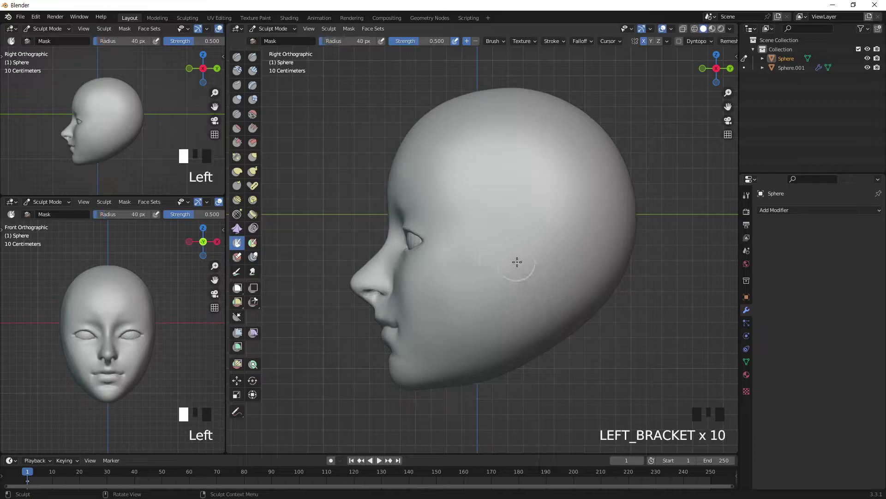
left_click_drag(420, 44, 447, 44)
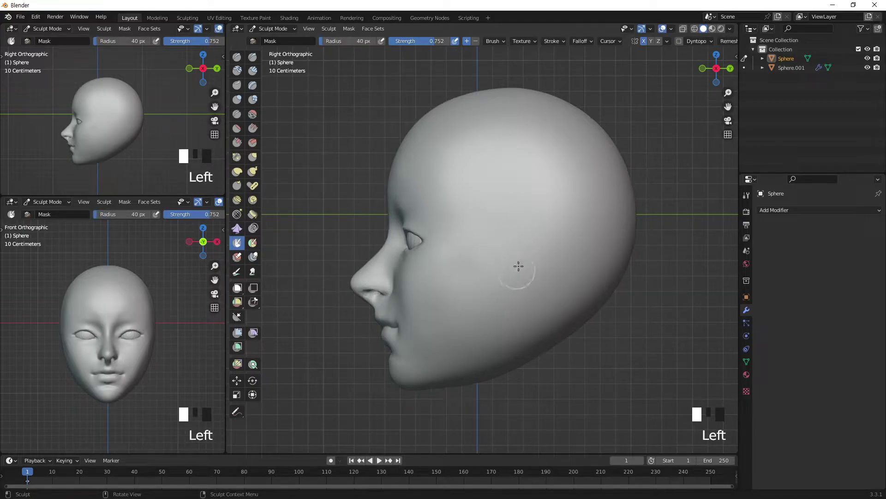
mouse_move(519, 254)
left_mouse_down()
mouse_move(517, 277)
mouse_move(536, 258)
mouse_move(522, 257)
mouse_move(520, 244)
left_mouse_up()
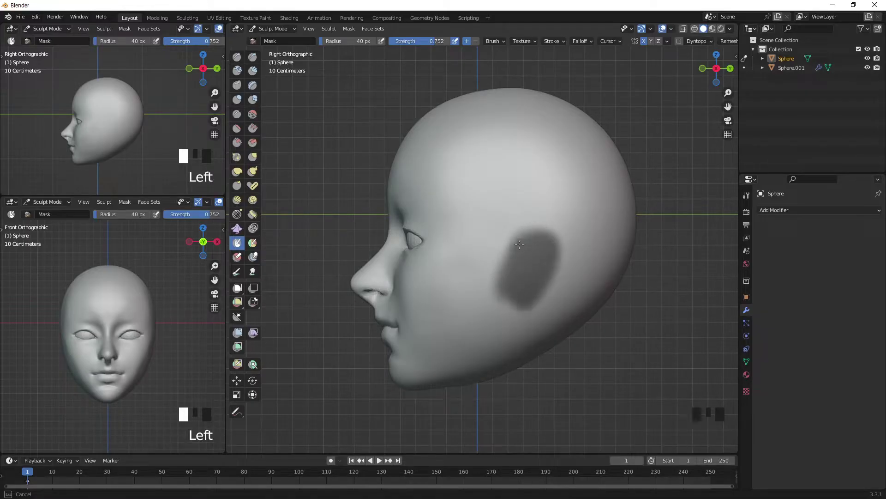
left_click_drag(548, 282, 524, 245)
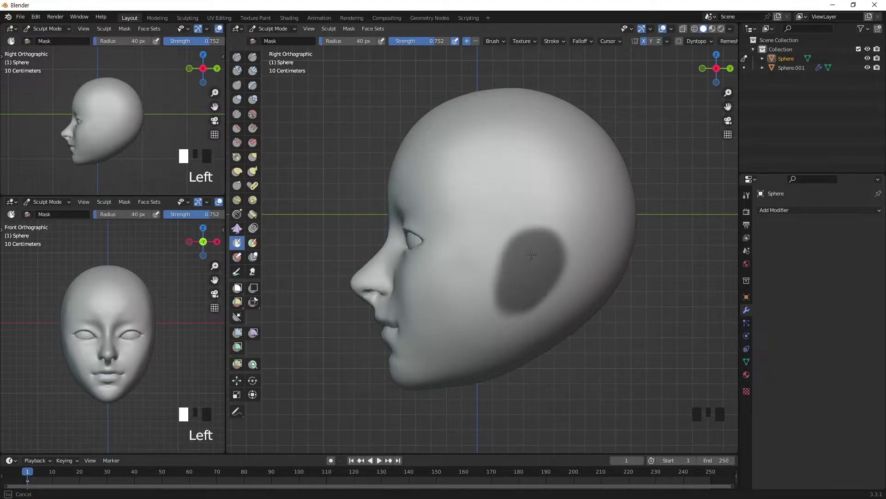
left_click_drag(521, 289, 510, 306)
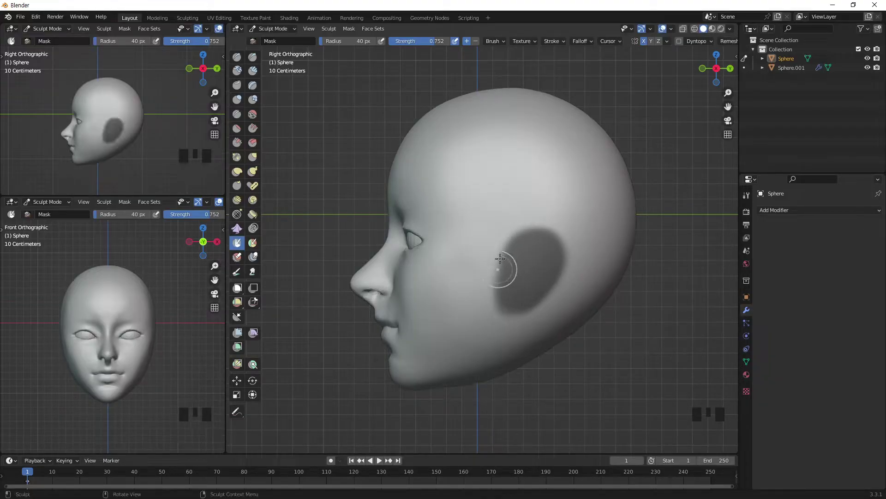
Invert the mask so that only the ear areas can be sculpted.
mouse_move(544, 254)
middle_mouse_down()
mouse_move(531, 254)
mouse_move(552, 260)
middle_mouse_up()
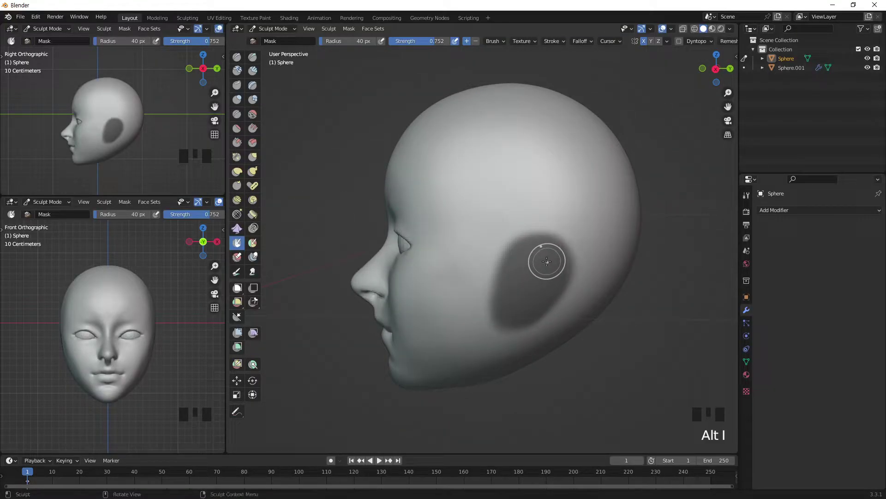
key("ctrl+i")
middle_click_drag(512, 302, 575, 253)
Pull the unmasked ear areas outward from the head with the Grab brush at a 142 px radius, and clear the mask.
left_click(238, 172)
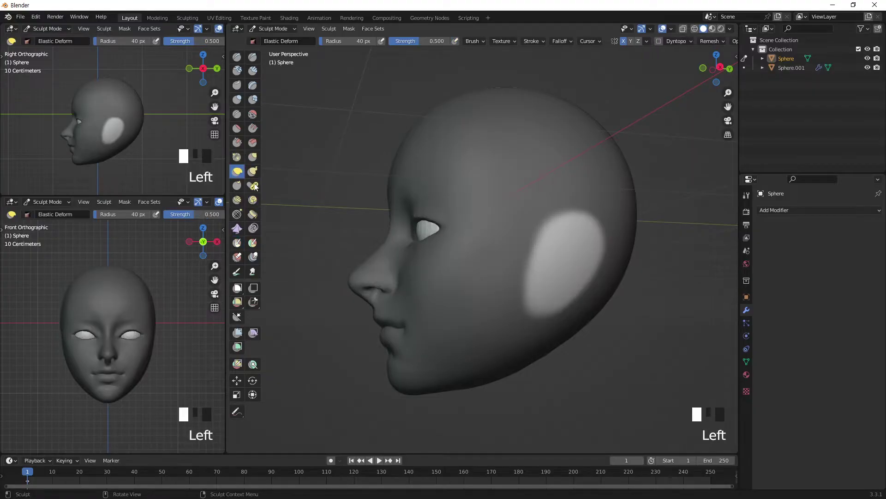
left_click(255, 159)
key("bracketright")
key("bracketright")
key("bracketright")
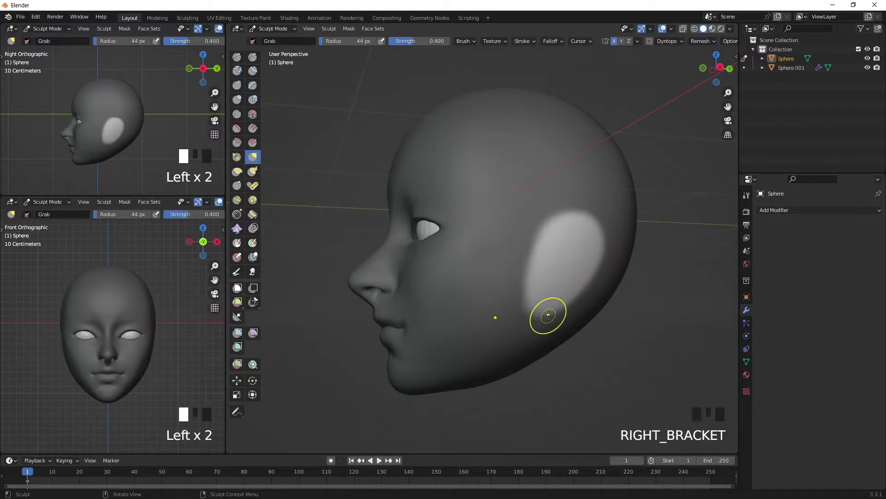
key("KP_Subtract")
key("KP_Subtract")
key("KP_Subtract")
mouse_move(544, 307)
middle_mouse_down()
mouse_move(723, 296)
mouse_move(550, 287)
mouse_move(567, 284)
mouse_move(512, 257)
mouse_move(549, 254)
middle_mouse_up()
key("bracketright")
key("bracketright")
key("bracketright")
key("bracketright")
key("bracketright")
key("bracketright")
key("bracketright")
key("bracketright")
key("bracketright")
key("bracketright")
key("KP_1")
left_click_drag(550, 254, 594, 254)
mouse_move(593, 254)
middle_mouse_down()
mouse_move(445, 330)
mouse_move(426, 277)
mouse_move(513, 272)
middle_mouse_up()
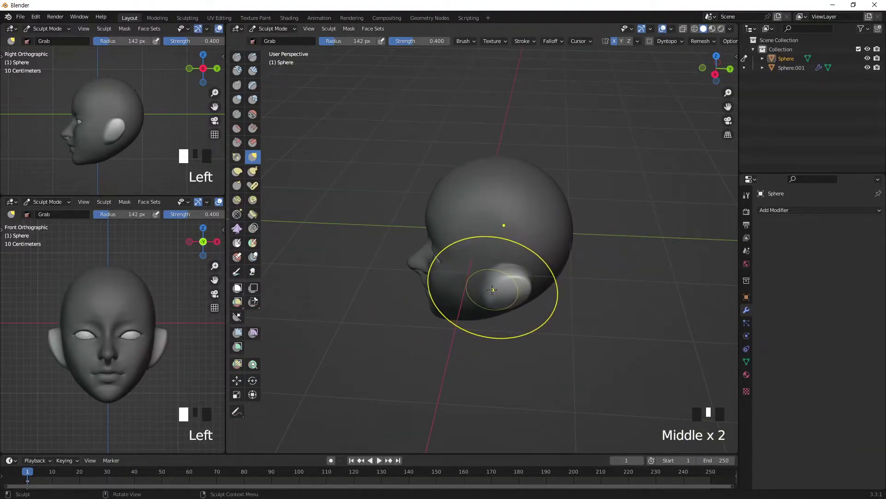
key("alt+m")
middle_click_drag(484, 291, 539, 269)
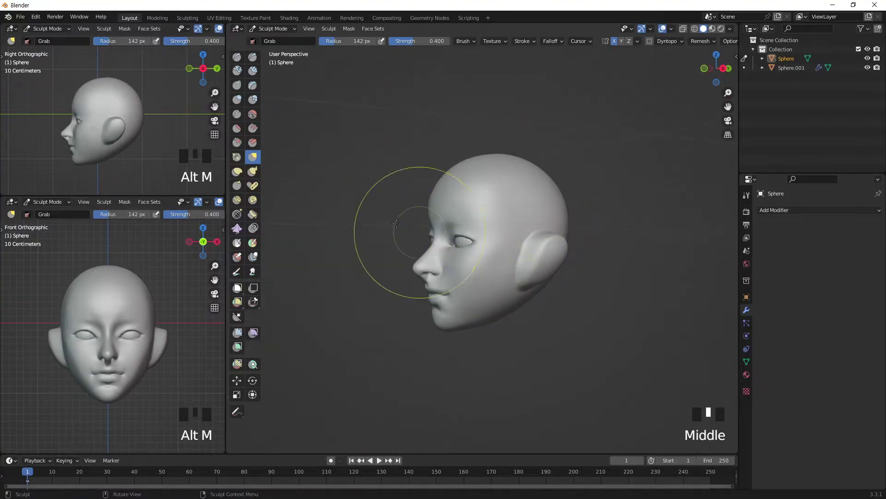
Try carving a hollow into the ear and shaping it with the Draw brush at about 51 px radius.
left_click(237, 57)
key("bracketleft")
key("bracketleft")
key("bracketleft")
key("bracketleft")
key("bracketleft")
key("bracketleft")
key("bracketleft")
key("bracketleft")
key("bracketleft")
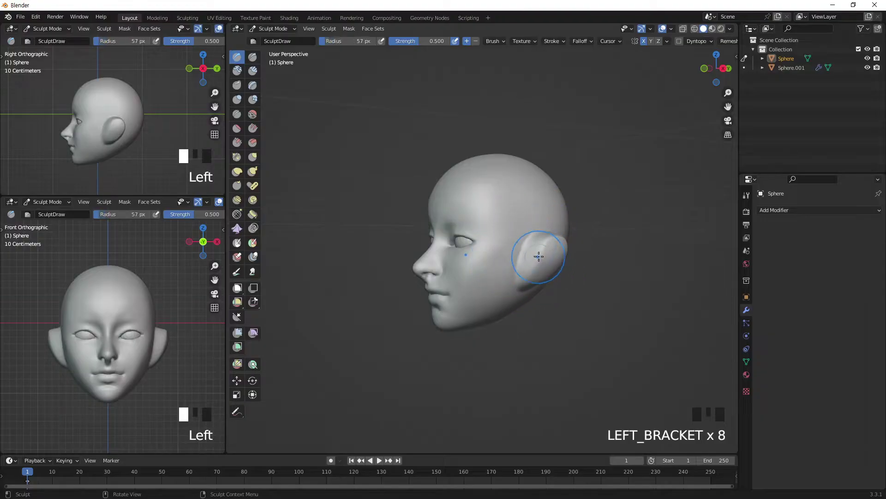
middle_click_drag(539, 257, 556, 236)
left_click_drag(553, 235, 560, 228, "ctrl")
mouse_move(560, 227)
middle_mouse_down()
mouse_move(519, 254)
mouse_move(517, 296)
mouse_move(485, 284)
middle_mouse_up()
key("KP_1")
left_click_drag(558, 233, 531, 243)
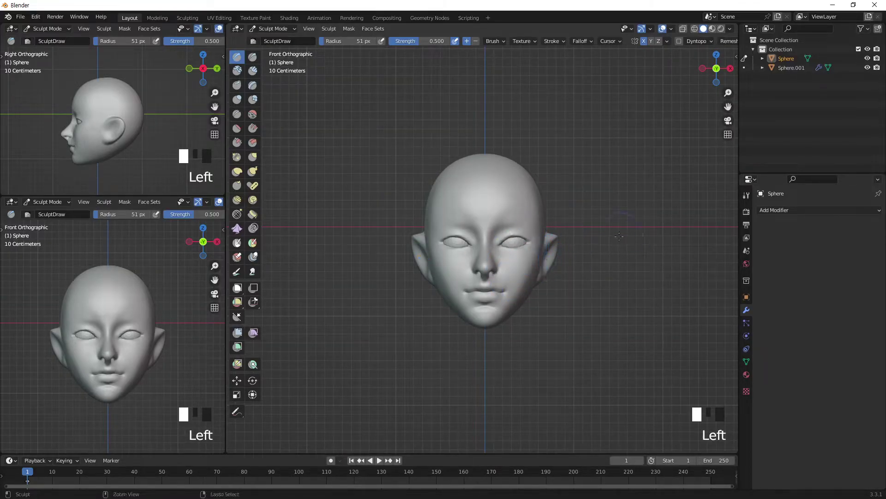
Undo the ear sculpting back to the head before the mask inversion, and clear the ear mask.
key("ctrl+z")
key("ctrl+z")
key("ctrl+z")
key("ctrl+z")
key("ctrl+z")
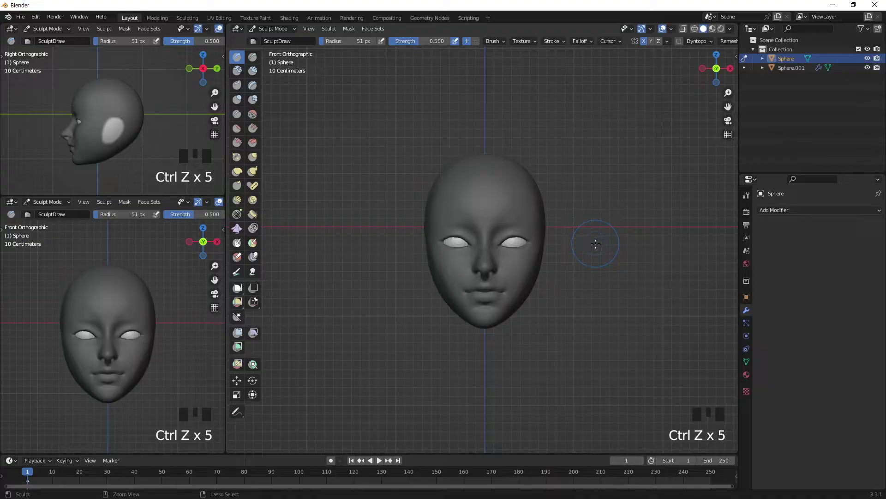
key("ctrl+z")
middle_click_drag(587, 246, 509, 247)
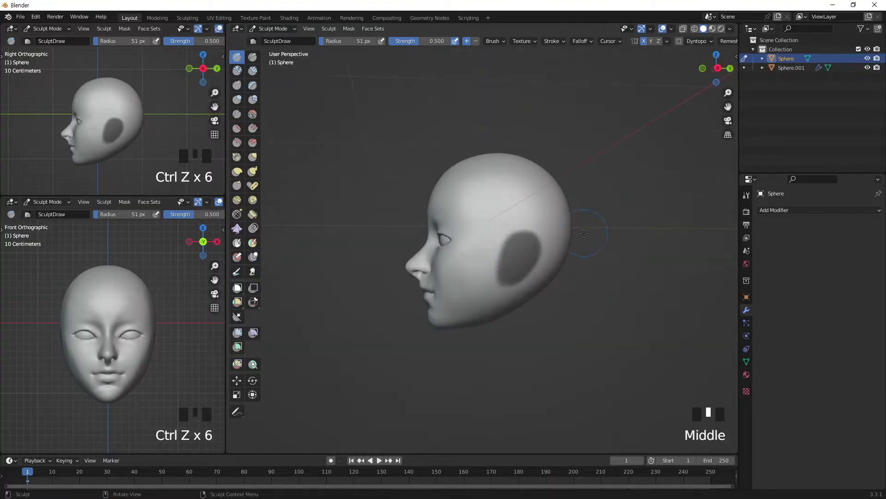
key("alt+m")
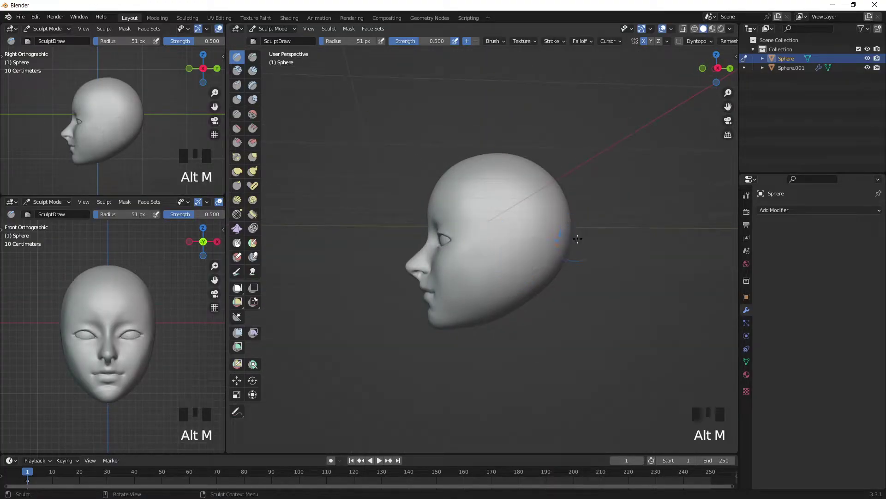
Switch the head from sculpting to Object Mode and add a UV sphere in front view.
middle_click_drag(533, 227, 566, 227)
key("KP_1")
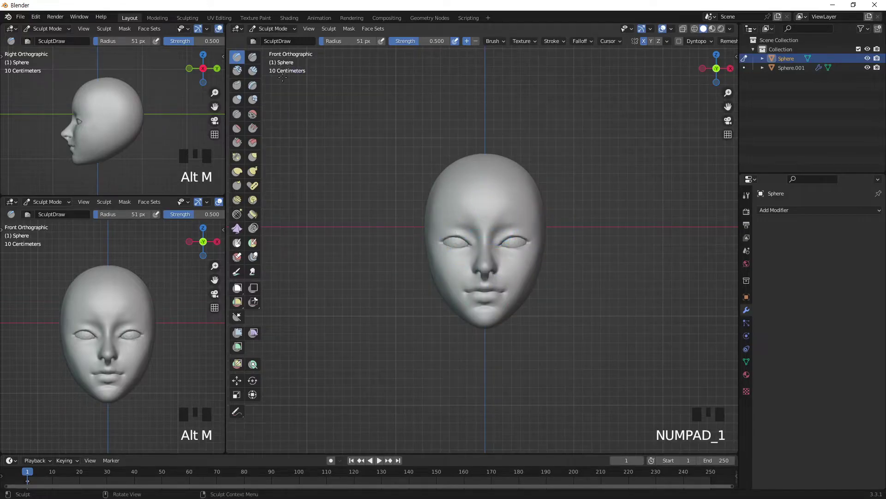
left_click(283, 29)
left_click(276, 39)
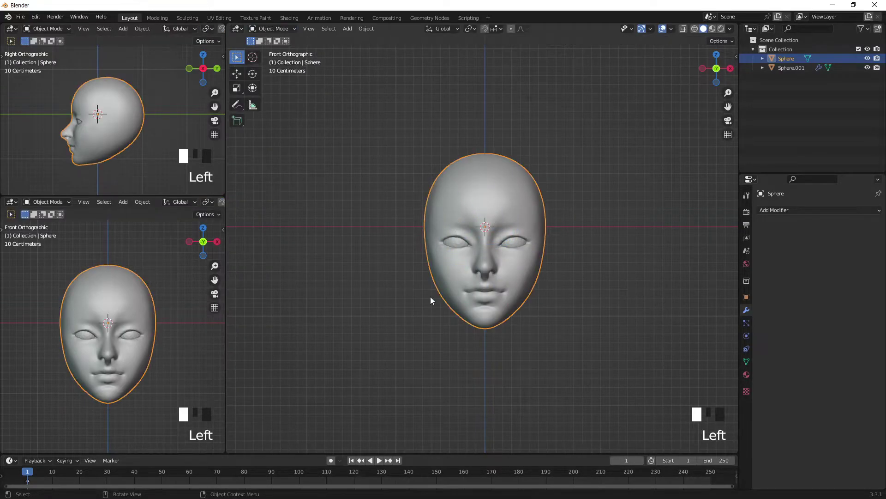
key("shift+a")
mouse_move(464, 248)
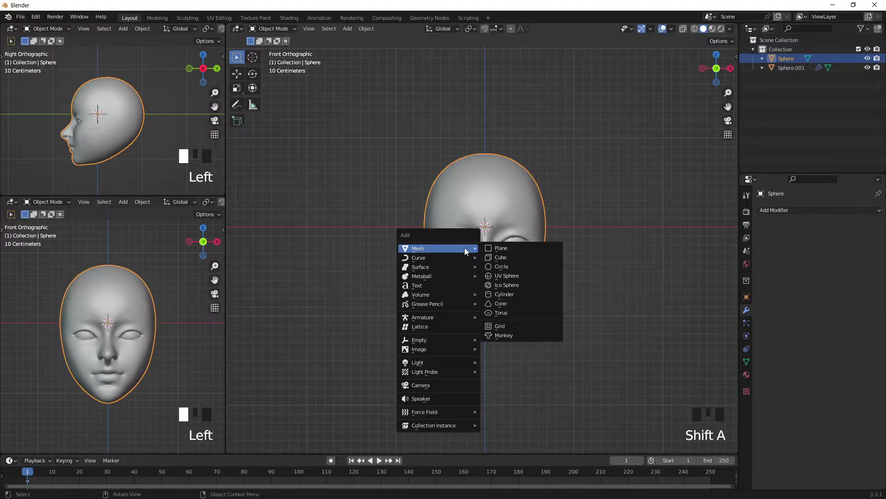
left_click(515, 276)
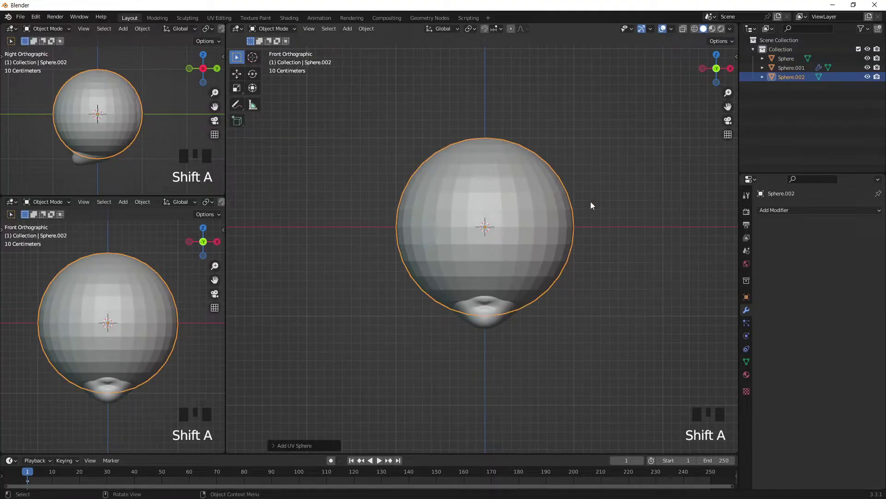
Scale the new sphere down to ear size and move it beside the head between the eyes and mouth.
key("s")
left_click(497, 230)
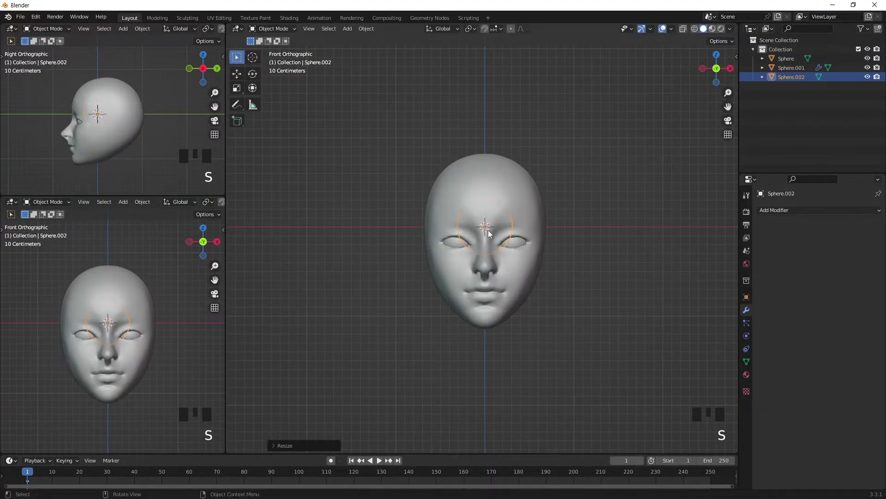
key("g")
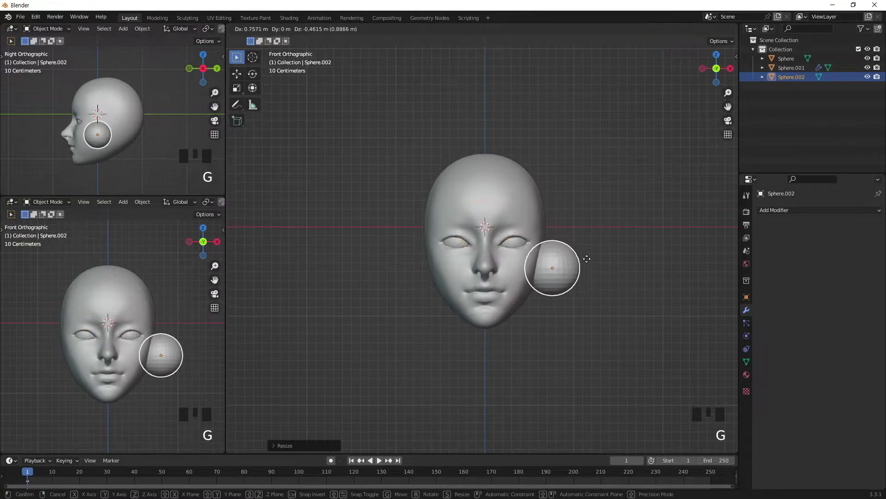
left_click(589, 256)
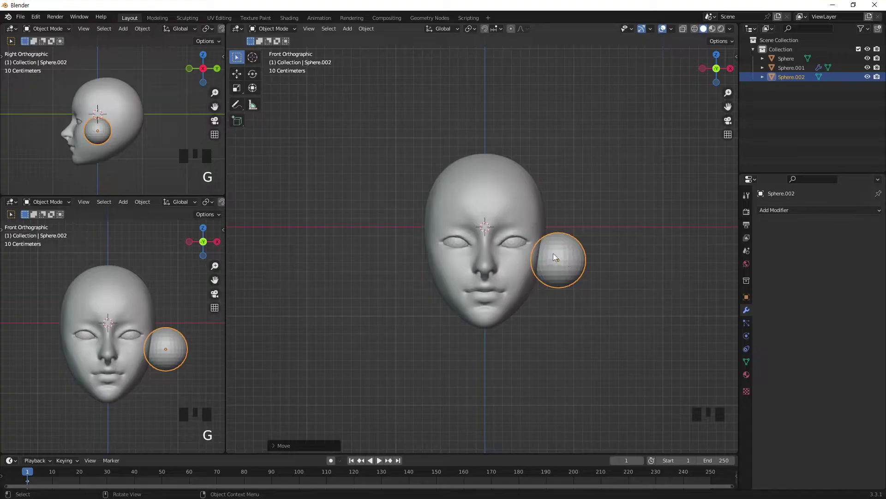
Annotate horizontal guides at brow and nose-base height and sketch a slanted ear outline over the new sphere.
key("KP_Add")
key("KP_Add")
key("KP_Add")
middle_click_drag(556, 239, 471, 217, "shift")
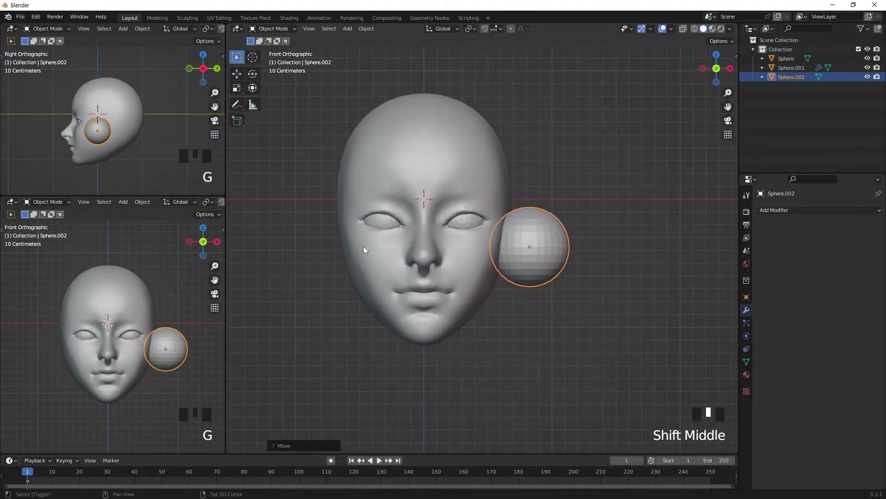
key("n")
key("n")
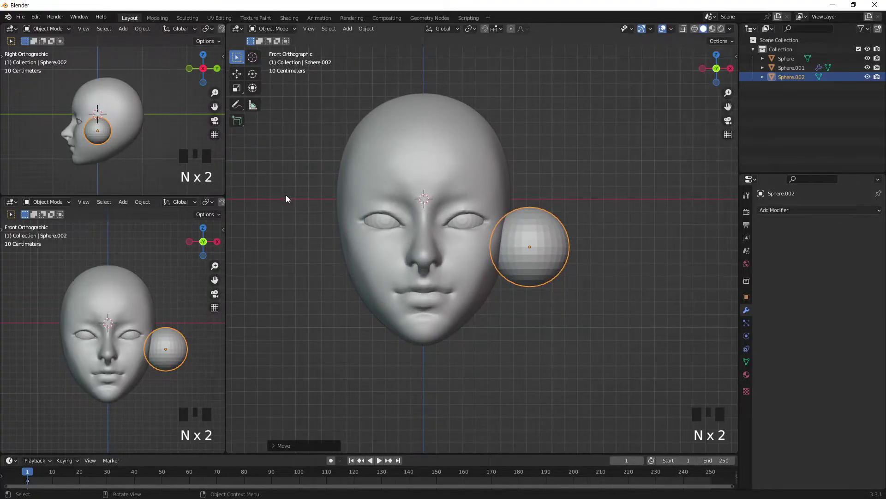
key("t")
key("t")
left_click(239, 108)
left_click(238, 108)
left_click_drag(237, 107, 280, 105)
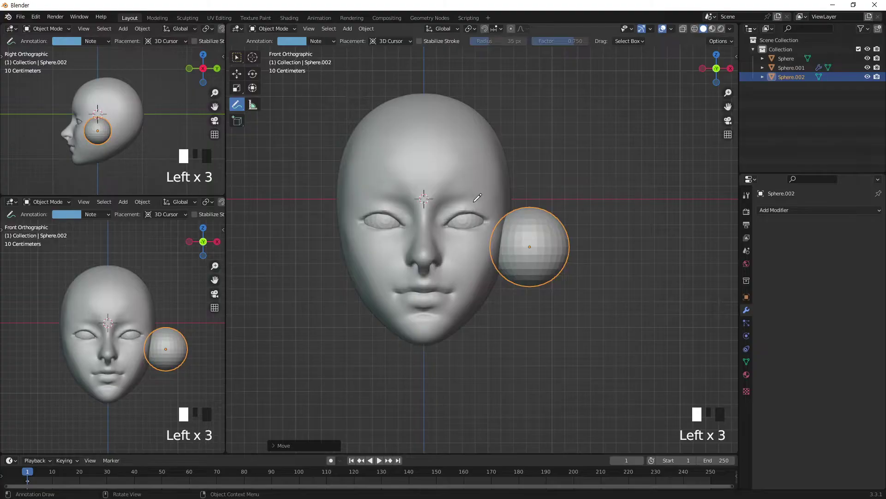
left_click_drag(560, 202, 563, 203)
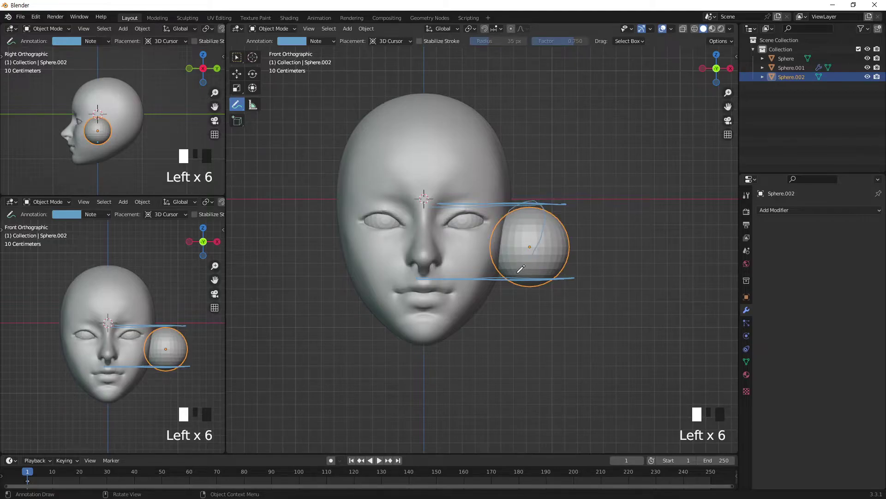
left_click_drag(551, 215, 551, 215)
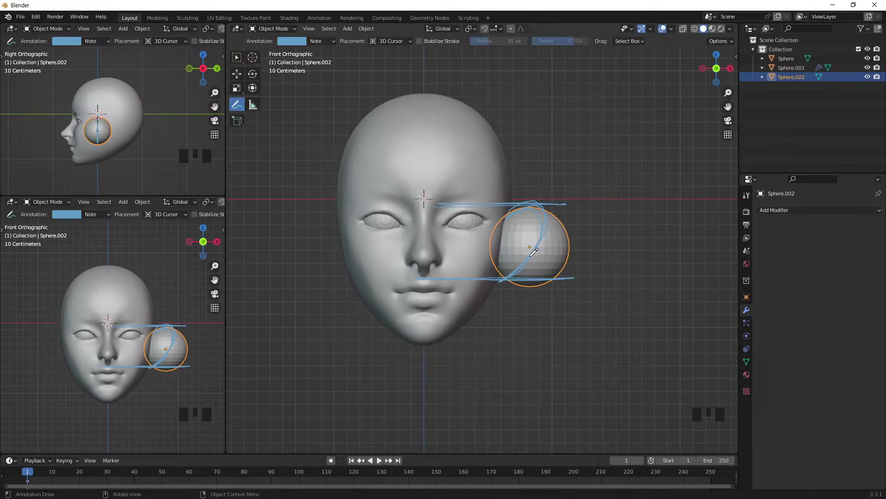
Erase the guide lines and the ear sketch with the annotation eraser.
left_click_drag(248, 109, 273, 158)
left_click_drag(554, 204, 432, 208)
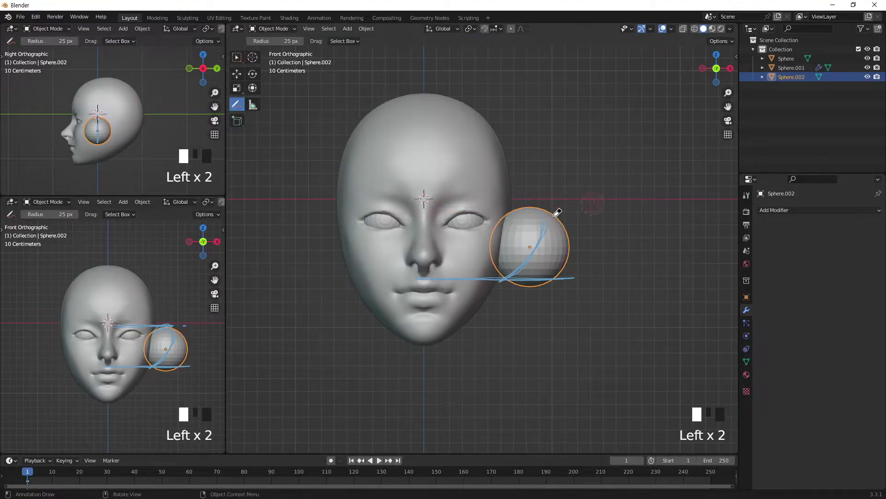
left_click_drag(499, 260, 589, 280)
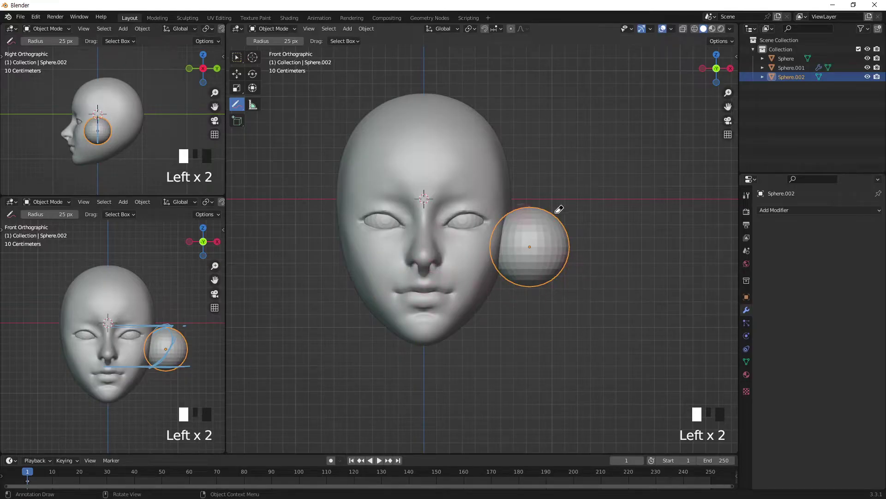
left_click_drag(526, 211, 623, 226)
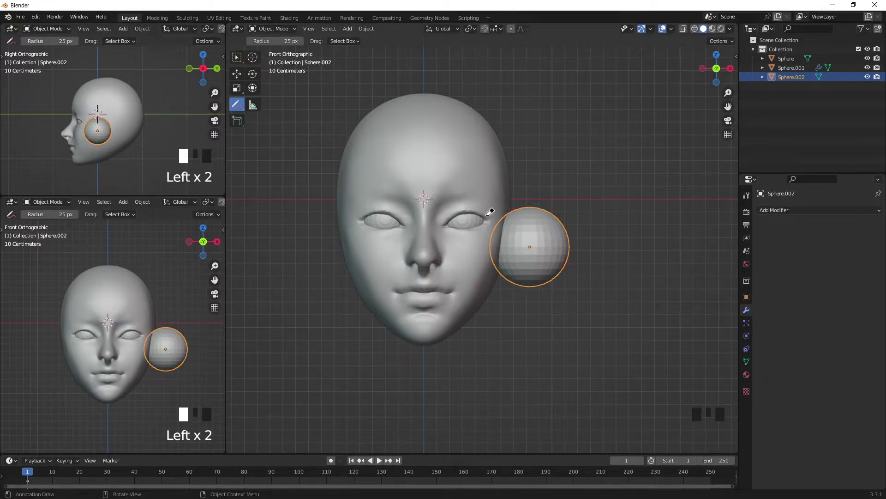
Edit the ear sphere's mesh with the Transform tool: narrow it along X, move it closer to the head and tilt it in front view.
left_click(252, 88)
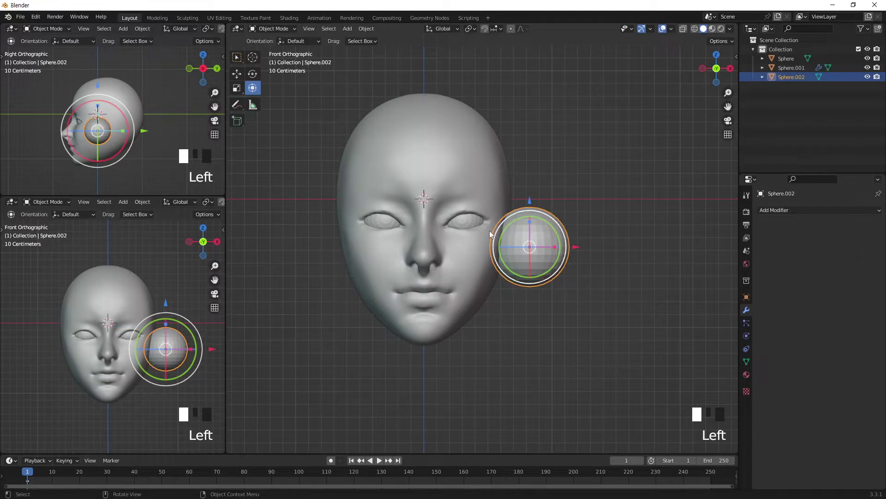
key("Tab")
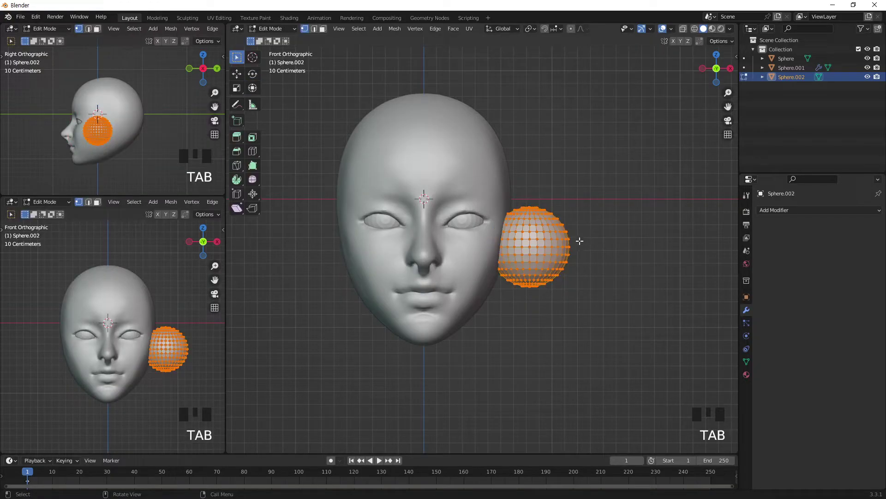
left_click(253, 90)
left_click_drag(563, 241, 546, 248)
key("g")
left_click(546, 234)
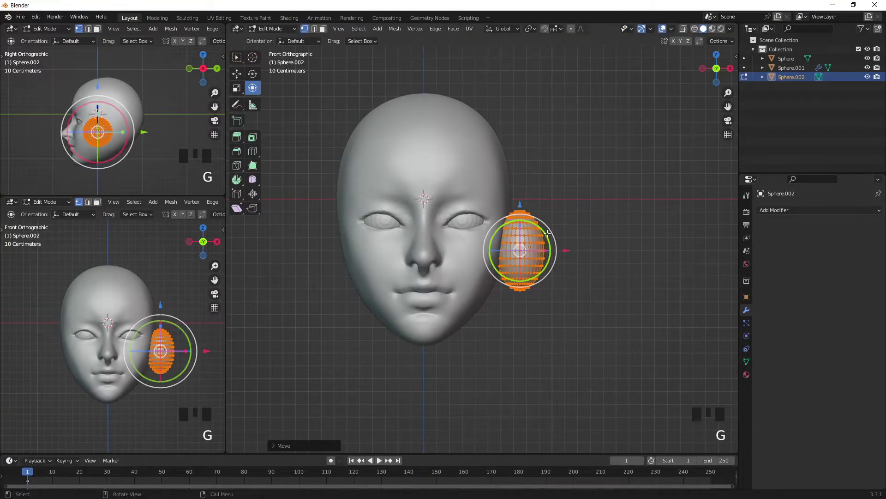
left_click_drag(557, 235, 561, 254)
In the right side view, narrow the ear mesh along Y and move it back by about 0.31 m.
key("KP_3")
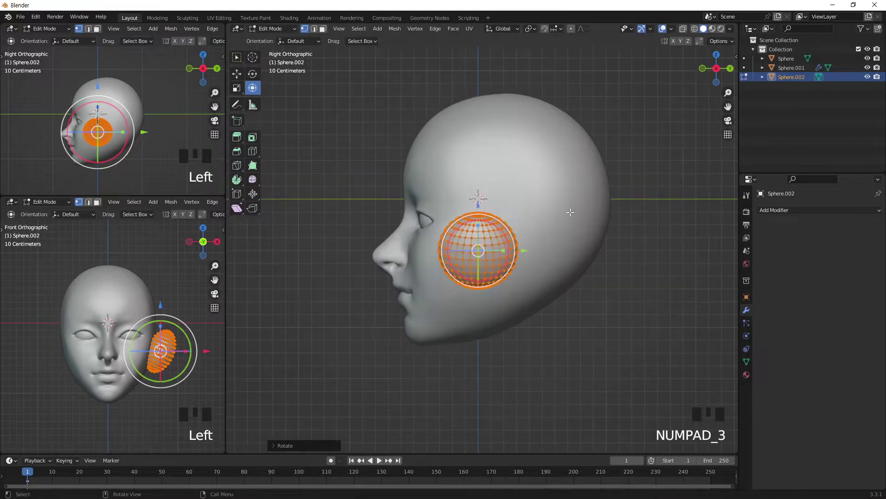
mouse_move(503, 249)
left_mouse_down()
mouse_move(492, 251)
mouse_move(509, 244)
left_mouse_up()
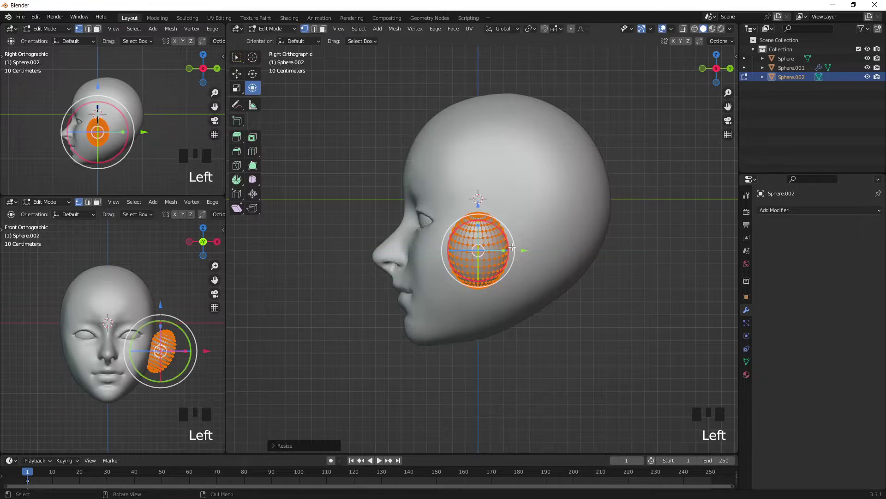
key("g")
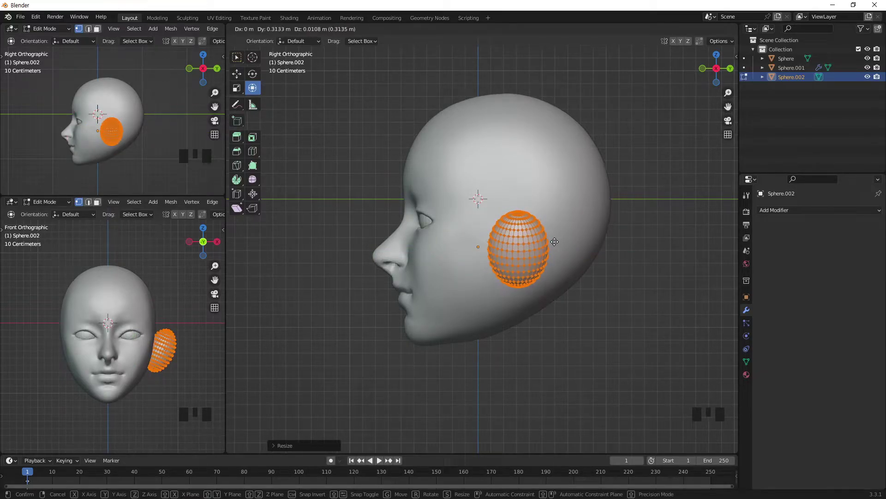
left_click(554, 242)
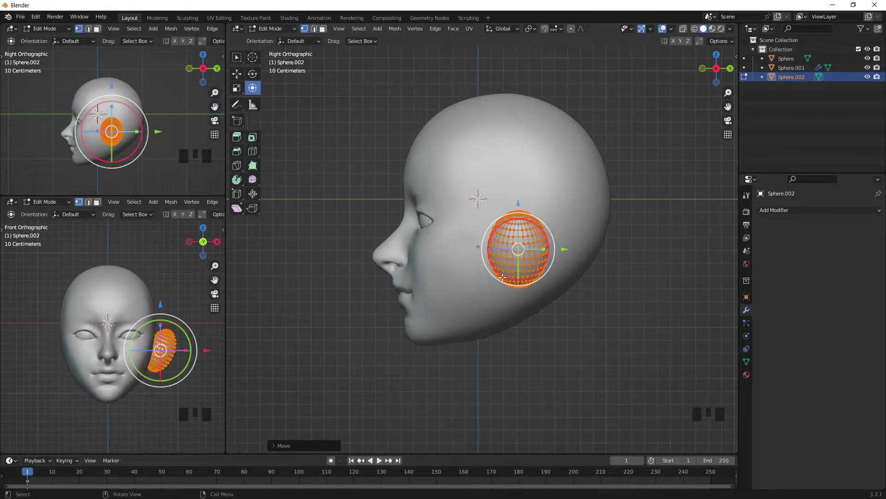
Check the ear's placement from several angles and move it slightly inward along X toward the head.
middle_click_drag(506, 270, 607, 253)
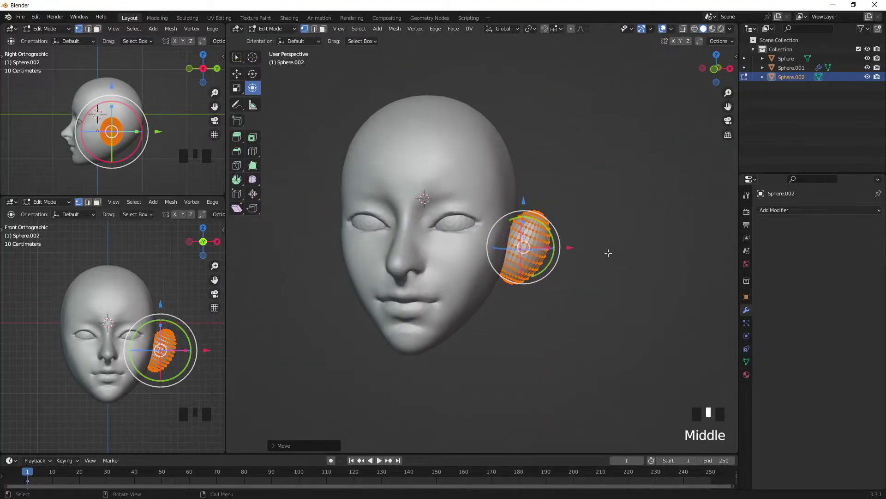
key("KP_1")
middle_click_drag(546, 241, 589, 198)
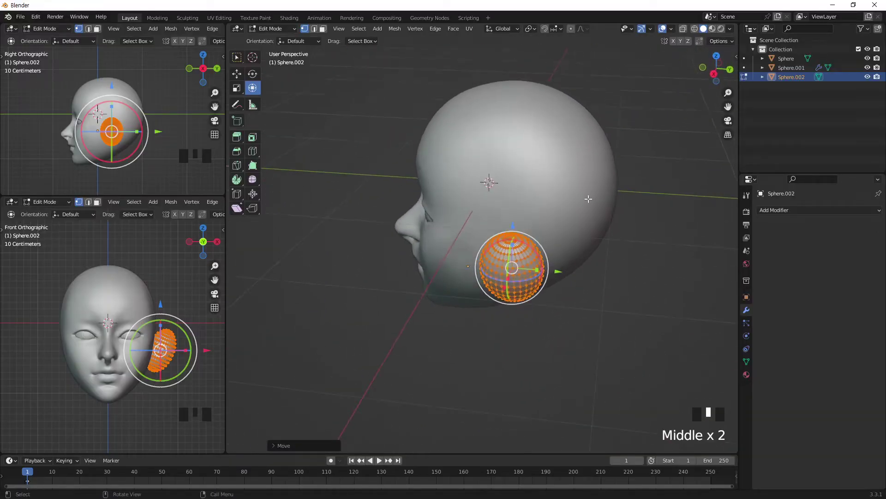
key("KP_1")
left_click_drag(562, 256, 557, 256)
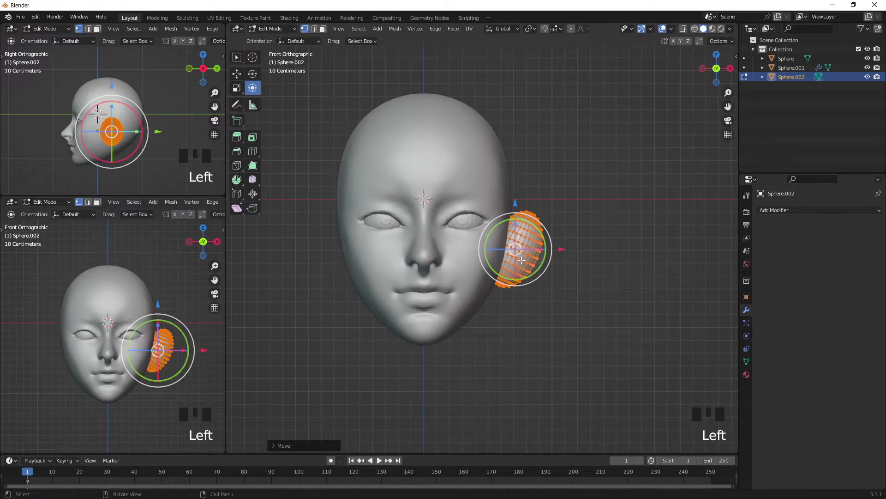
Switch the ear object to Sculpt Mode and show it from the right side.
left_click(282, 29)
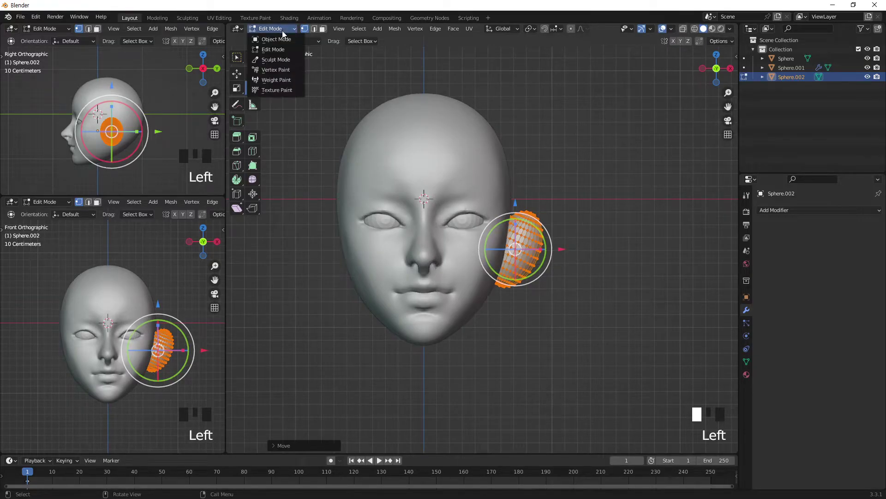
left_click(281, 58)
middle_click_drag(571, 152, 455, 250)
key("KP_3")
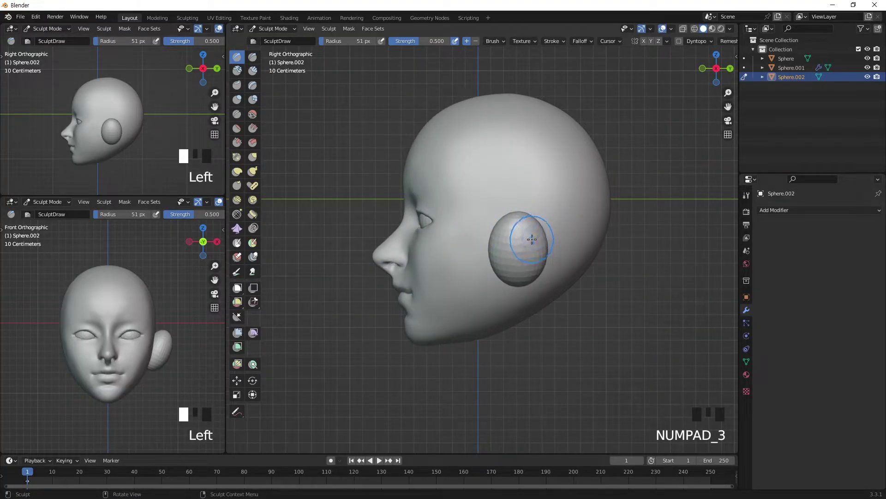
key("alt+q")
Try rotating the ear in the side view with the sculpt Rotate tool, and undo the rotation.
left_click(253, 380)
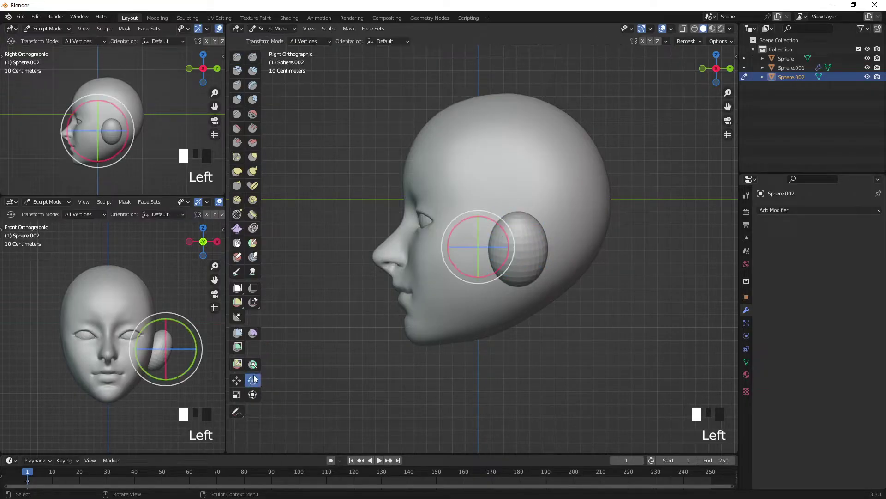
mouse_move(510, 233)
left_mouse_down()
mouse_move(515, 239)
mouse_move(513, 208)
mouse_move(511, 244)
mouse_move(520, 241)
left_mouse_up()
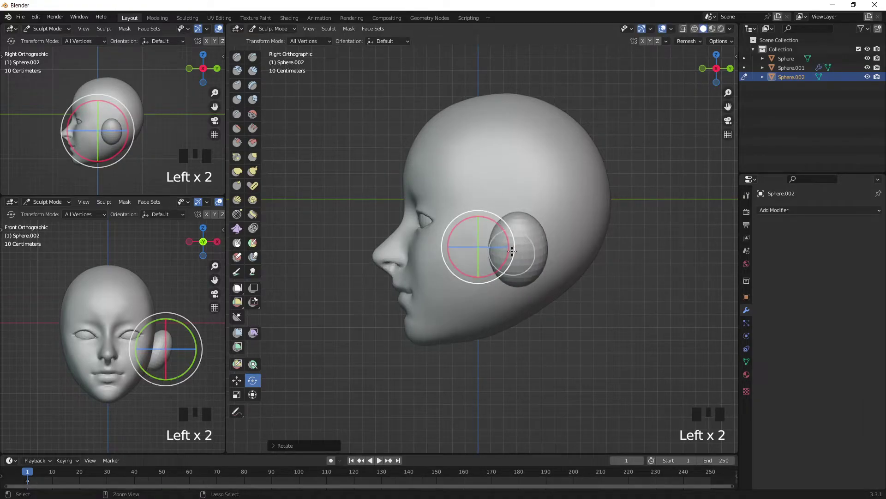
key("ctrl+z")
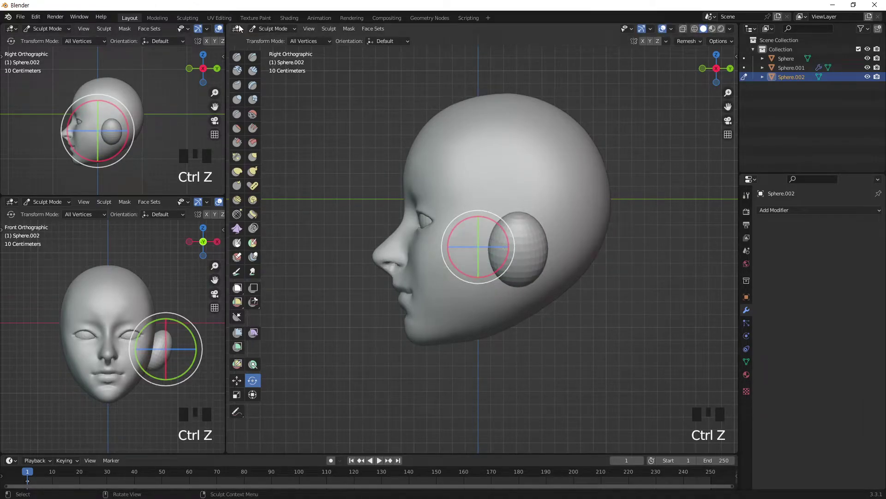
Set the ear object's origin to its geometry in Object Mode, and return the ear to Sculpt Mode.
left_click(272, 29)
left_click(274, 45)
left_click(373, 29)
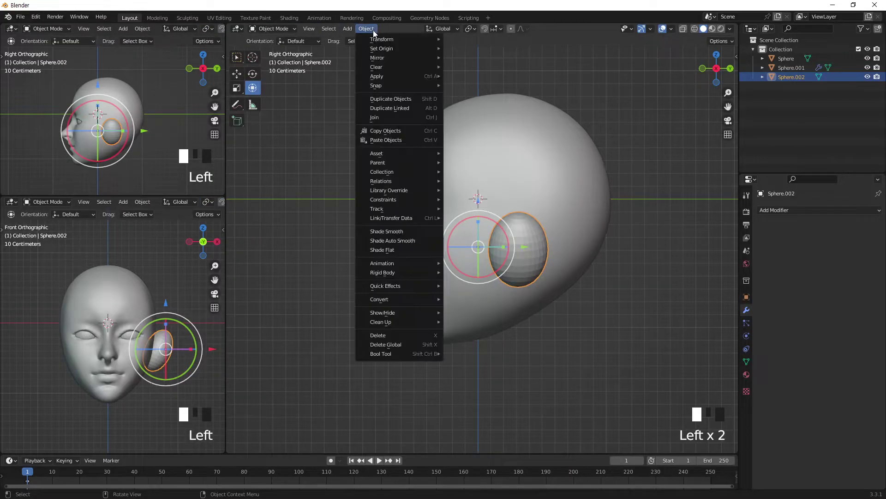
mouse_move(384, 49)
left_click(515, 58)
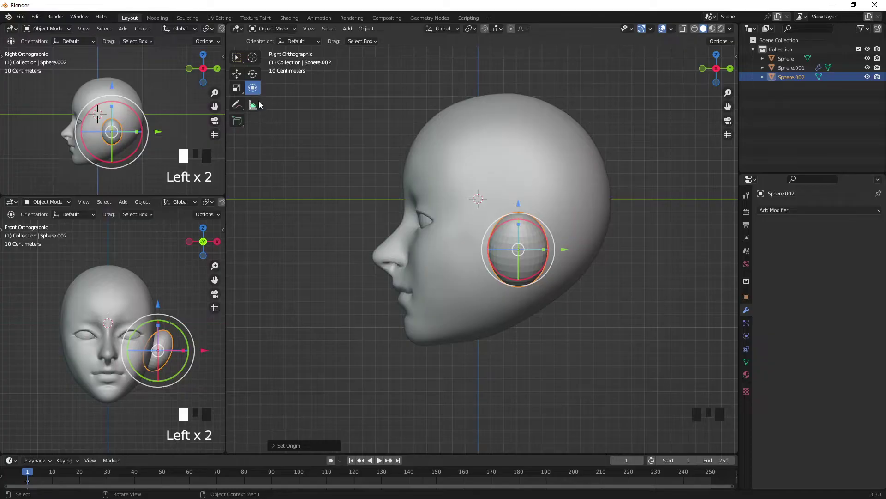
key("ctrl+Tab")
key("ctrl+Tab")
left_click(294, 151)
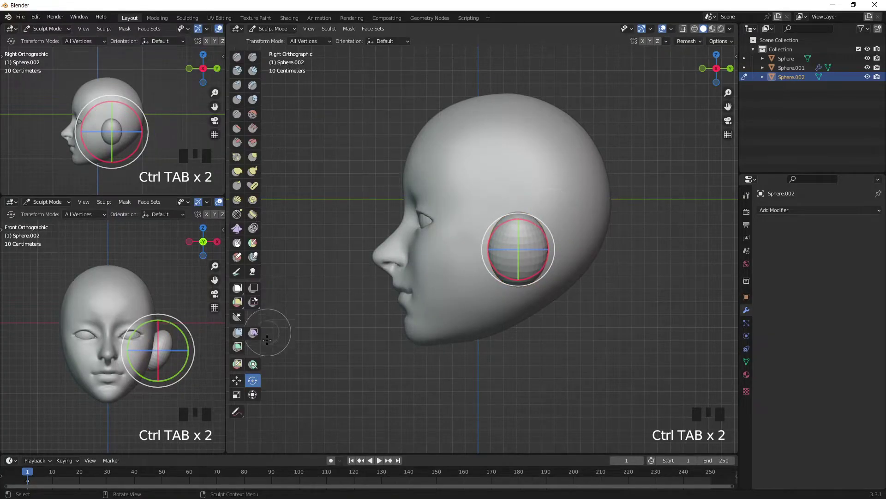
Tilt the ear slightly backward in the side view, and move it slightly up and back along the head.
left_click_drag(548, 241, 554, 250)
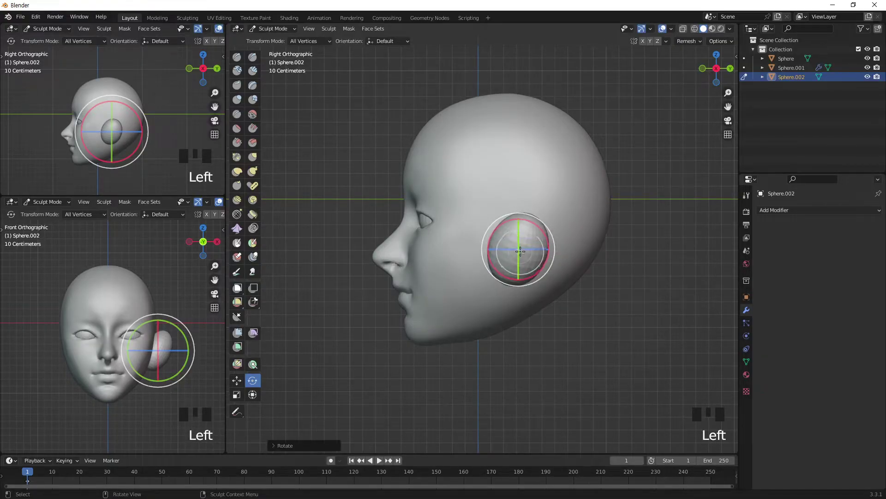
key("g")
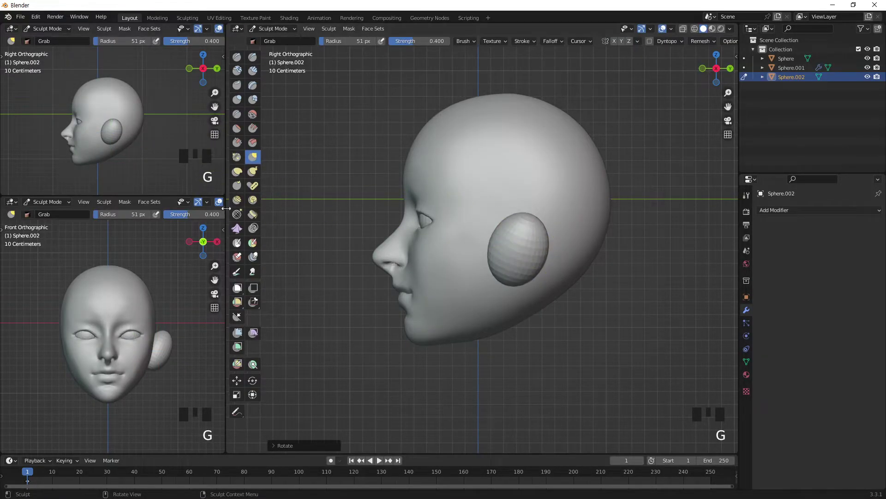
left_click(237, 378)
left_click_drag(534, 235, 541, 238)
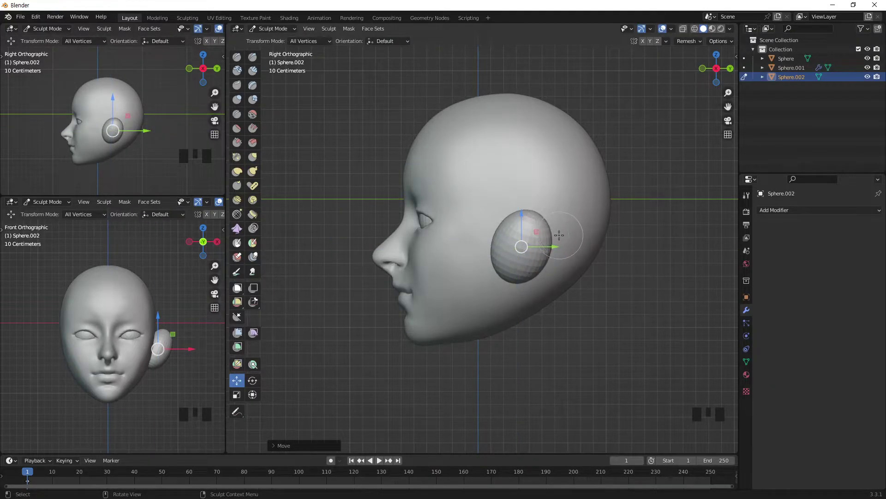
Try carving the ear's outer face with Draw brush strokes, and undo them.
left_click(237, 57)
left_click(505, 248)
left_click(514, 230)
key("ctrl+z")
left_click(527, 236, "ctrl")
left_click_drag(528, 236, 526, 237, "ctrl")
middle_click_drag(527, 237, 626, 229)
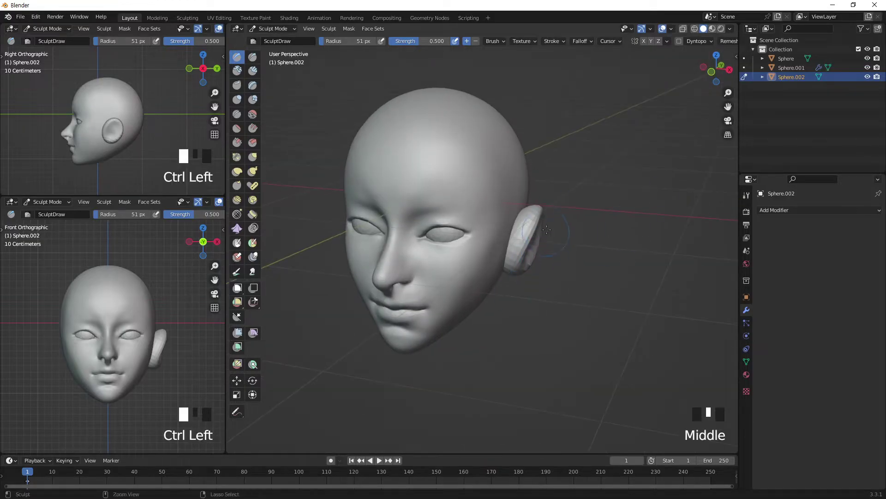
key("ctrl+z")
Remesh the ear with a voxel size of 0.02 m.
left_click(728, 41)
left_click(750, 59)
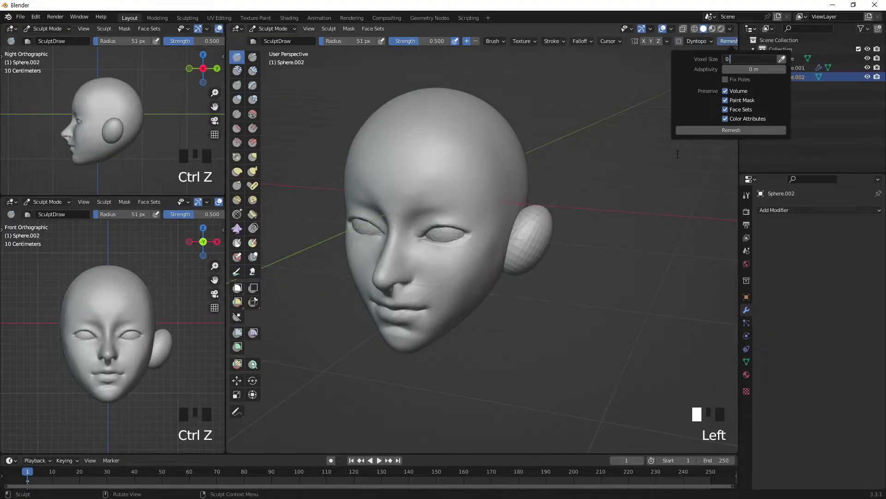
left_click(731, 130)
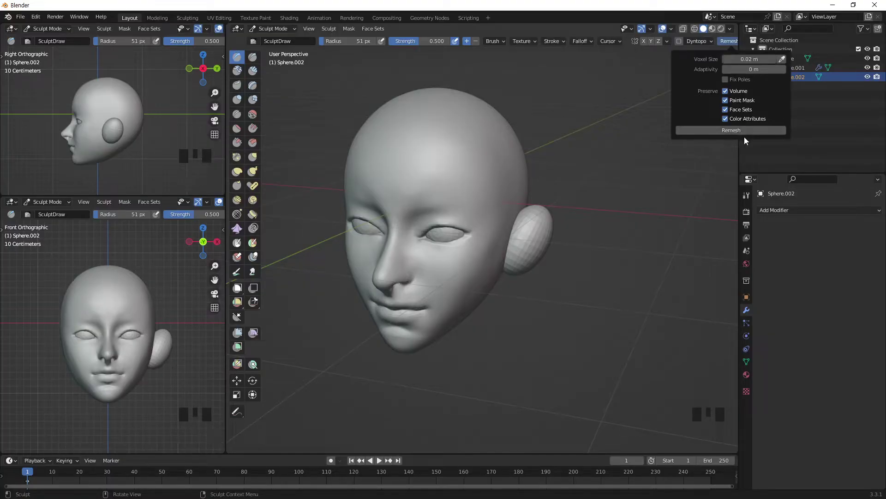
Carve a shallow hollow into the ear's outer face with the inverted Draw brush at a 51 px radius, smoothing its surface.
middle_click_drag(600, 153, 538, 251)
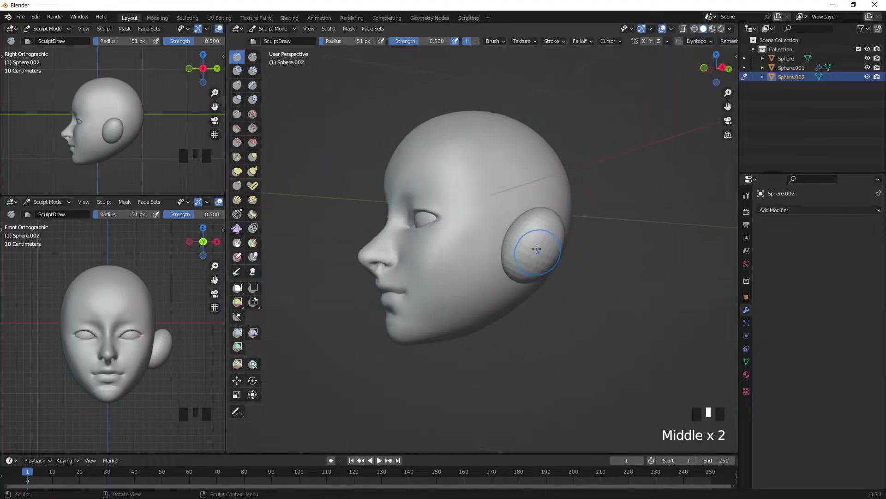
mouse_move(539, 232)
left_mouse_down("ctrl")
mouse_move(526, 259)
mouse_move(516, 247)
mouse_move(545, 217)
left_mouse_up("ctrl")
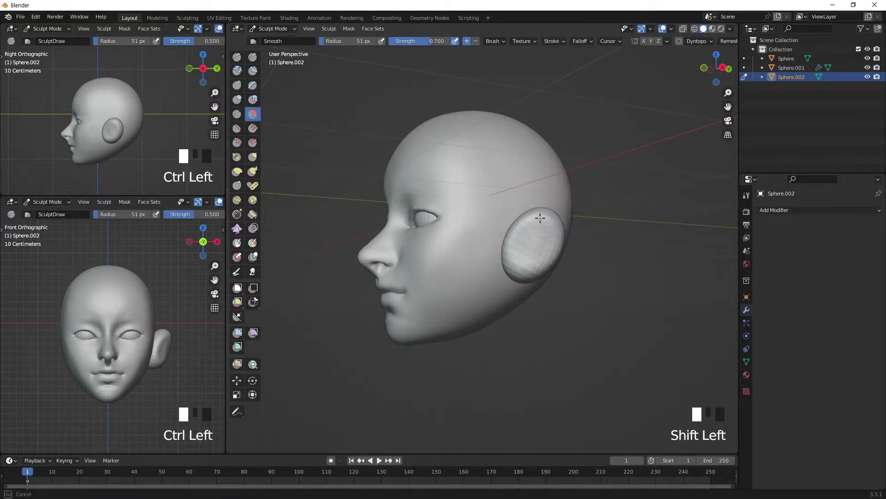
mouse_move(528, 263)
middle_mouse_down()
mouse_move(535, 232)
mouse_move(524, 228)
middle_mouse_up()
key("KP_1")
mouse_move(525, 228)
left_mouse_down("ctrl")
mouse_move(554, 234)
mouse_move(525, 254)
mouse_move(540, 228)
left_mouse_up("ctrl")
Deepen the hollow inside the ear's rim with a smaller inverted Draw brush.
key("bracketleft")
key("bracketleft")
key("bracketleft")
key("bracketleft")
middle_click_drag(540, 228, 536, 227)
mouse_move(536, 225)
left_mouse_down("ctrl")
mouse_move(548, 231)
mouse_move(546, 242)
left_mouse_up("ctrl")
Build up the curved inner ridge of the ear with the Draw brush at a 19 px radius.
key("bracketleft")
key("bracketleft")
key("bracketleft")
key("bracketleft")
key("bracketleft")
key("bracketleft")
left_click(548, 243)
left_click(548, 239)
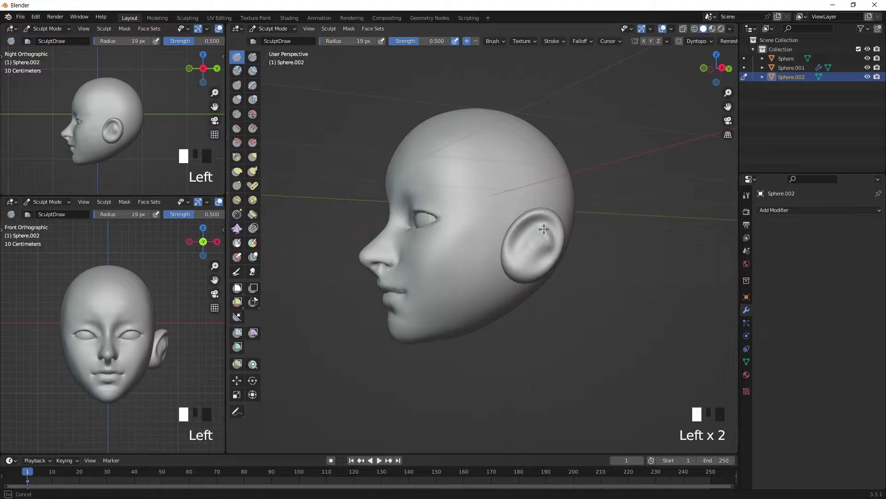
left_click(528, 234)
Carve grooves between the ear's rim and inner ridge, and extend the ridge down toward the earlobe.
left_click(528, 234, "ctrl")
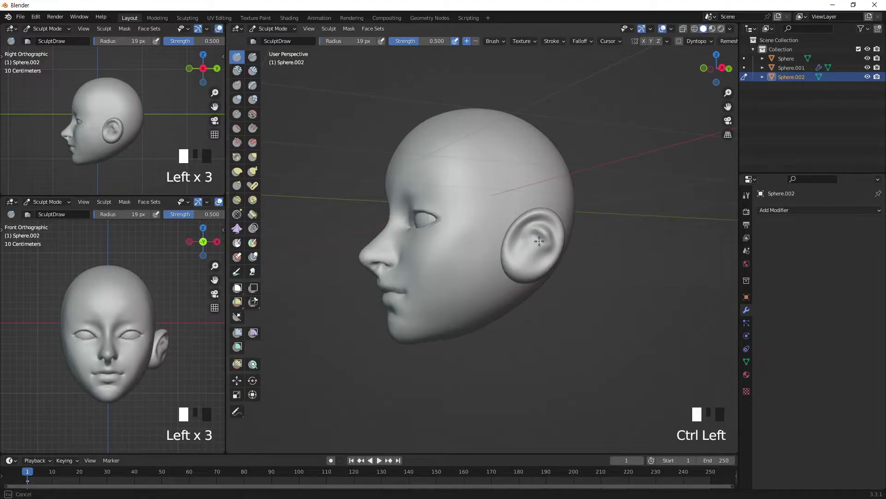
left_click(536, 234, "ctrl")
left_click_drag(549, 236, 550, 248, "ctrl")
left_click_drag(546, 251, 541, 263)
left_click_drag(543, 256, 538, 266)
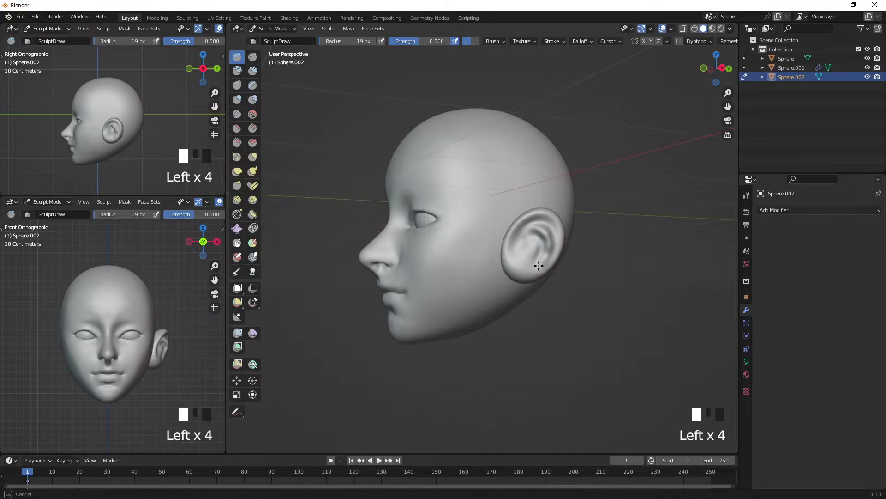
left_click(554, 226, "ctrl")
left_click(556, 230, "ctrl")
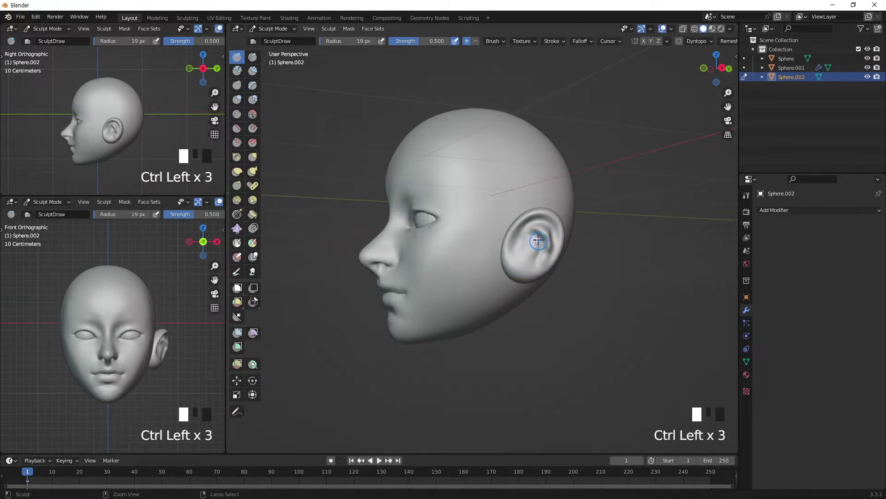
Smooth the inner ridge lightly, and carve the ear's central cavity down toward the lobe with inverted Draw strokes.
left_click(544, 235, "shift")
left_click(532, 241, "ctrl")
left_click(529, 243, "ctrl")
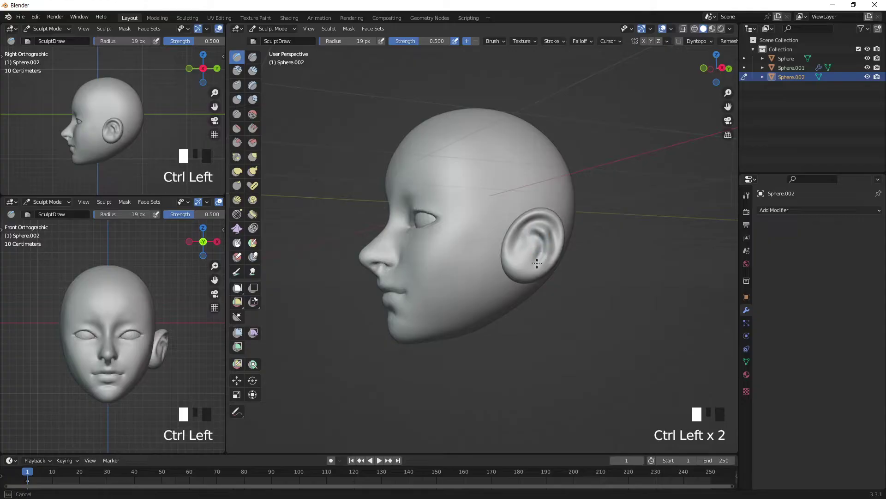
left_click(530, 243)
left_click(529, 247)
left_click_drag(528, 252, 529, 255, "ctrl")
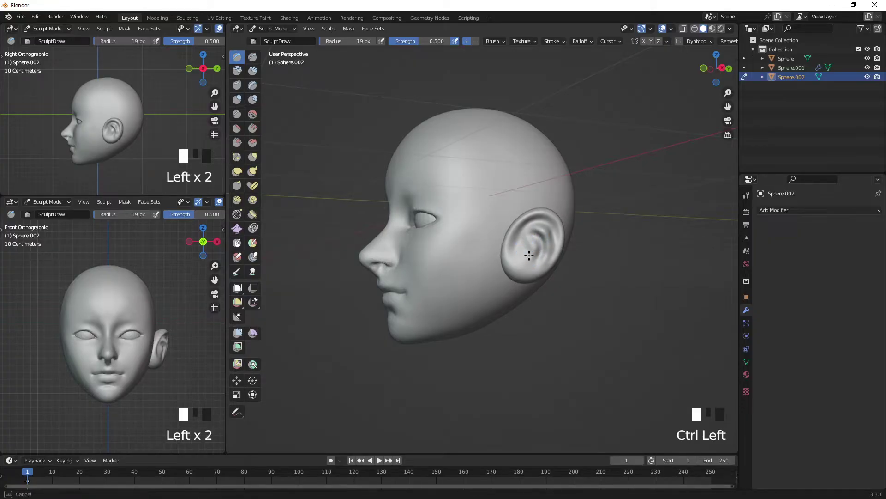
left_click(521, 253, "ctrl")
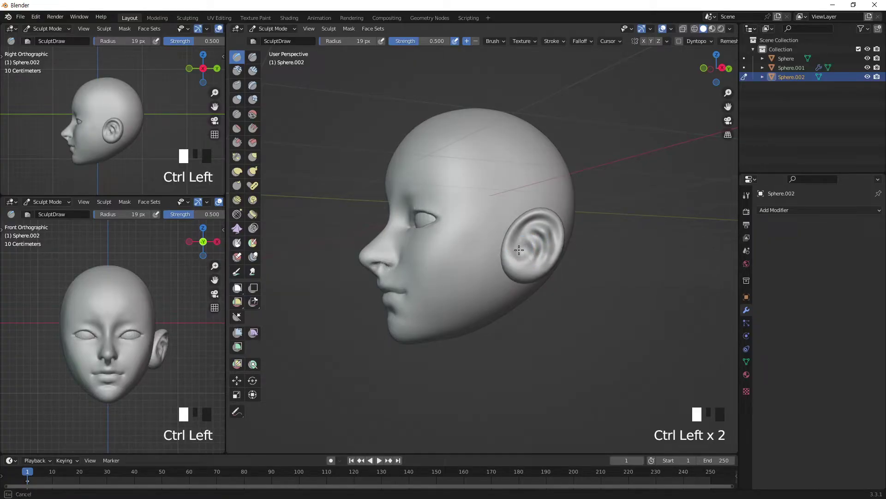
left_click(519, 249, "ctrl")
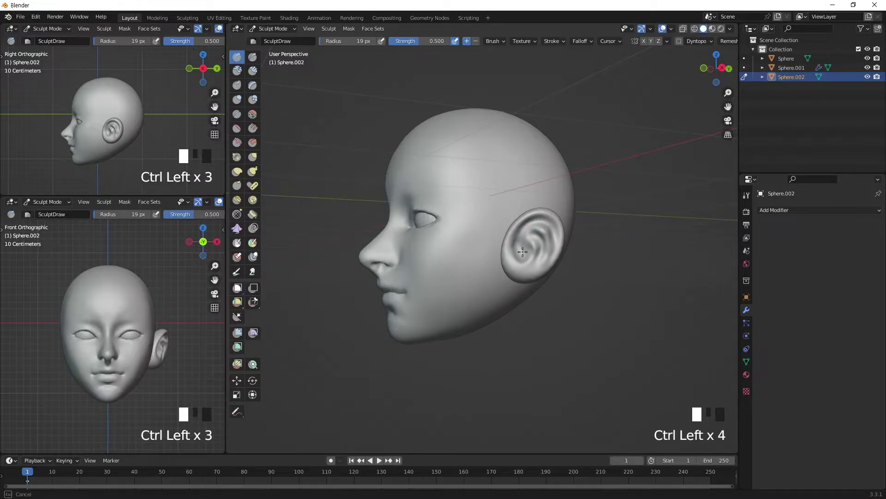
left_click(521, 264, "ctrl")
Build up the earlobe and the ear's lower front edge with the Draw brush, and smooth the front edge.
left_click(529, 270)
left_click(527, 272)
left_click(526, 271)
left_click(525, 272)
left_click(524, 272)
left_click(524, 272)
left_click(521, 270)
left_click(520, 269)
left_click(513, 259)
left_click(516, 264)
left_click(517, 265)
left_click(510, 266, "shift")
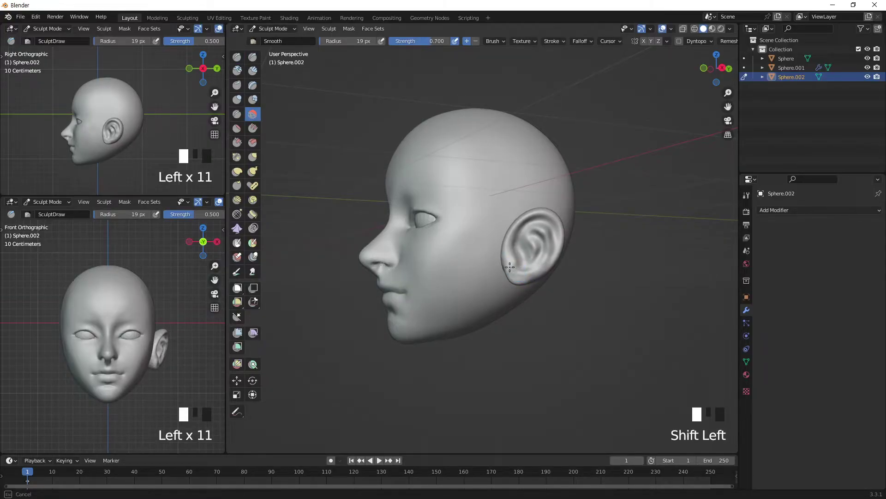
Deepen the ear's cavity and the groove under the upper rim, and smooth the lower cavity.
left_click(522, 257, "ctrl")
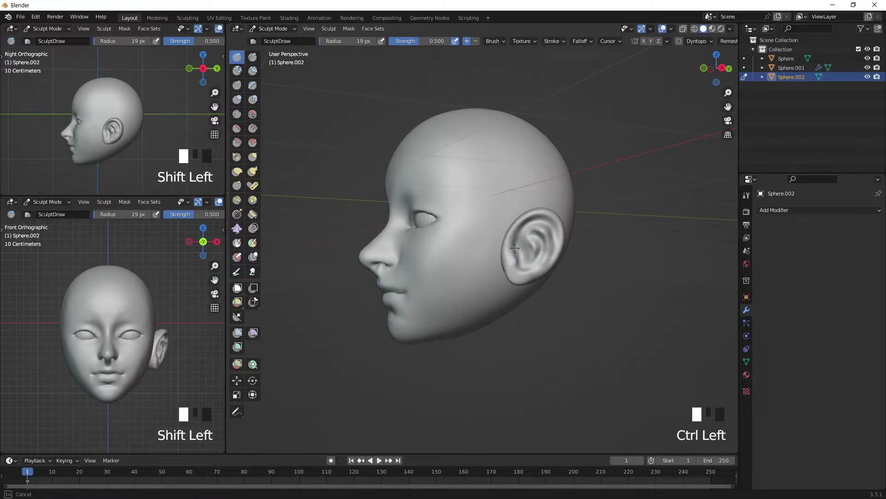
left_click(552, 253, "ctrl")
left_click_drag(521, 232, 545, 219, "ctrl")
mouse_move(543, 220)
middle_mouse_down()
mouse_move(602, 227)
mouse_move(551, 231)
mouse_move(512, 271)
middle_mouse_up()
mouse_move(522, 254)
left_mouse_down("shift")
mouse_move(522, 268)
mouse_move(524, 261)
left_mouse_up("shift")
Smooth the back surface of the ear.
middle_click_drag(554, 272, 462, 277)
left_click_drag(462, 289, 454, 297, "shift")
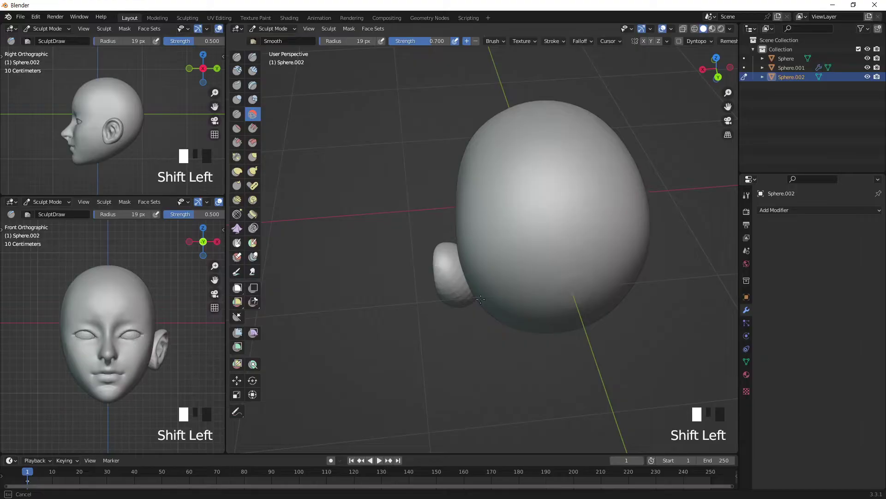
middle_click_drag(476, 291, 584, 212)
In the front view, push the lower end of the ear toward the head with an enlarged Elastic Deform brush.
key("KP_1")
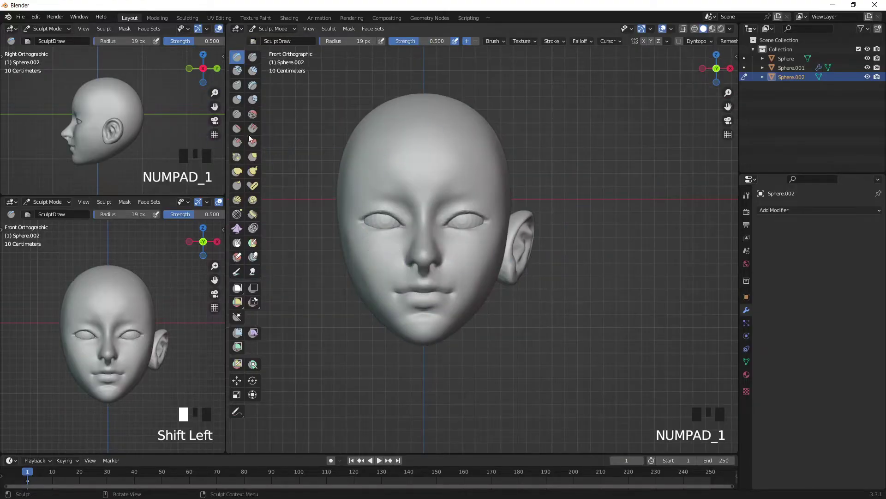
left_click(240, 172)
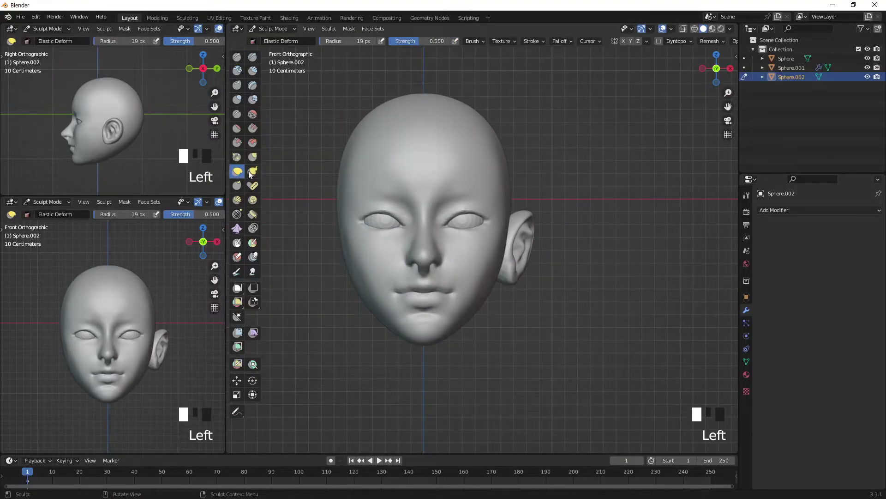
key("bracketright")
key("bracketright")
key("bracketright")
key("bracketright")
key("bracketright")
key("bracketright")
key("bracketright")
key("bracketright")
key("bracketright")
key("bracketright")
key("bracketright")
left_click_drag(506, 285, 470, 281)
Reshape the middle of the ear in the front view with a smaller Elastic Deform brush.
key("bracketleft")
key("bracketleft")
key("bracketleft")
mouse_move(520, 267)
left_mouse_down()
mouse_move(506, 263)
mouse_move(528, 233)
mouse_move(514, 228)
mouse_move(513, 205)
mouse_move(515, 244)
left_mouse_up()
In the right side view, slim the front and lower parts of the ear with Elastic Deform at about 50 px radius.
key("bracketleft")
key("bracketleft")
key("bracketleft")
key("bracketleft")
middle_click_drag(524, 237, 526, 203)
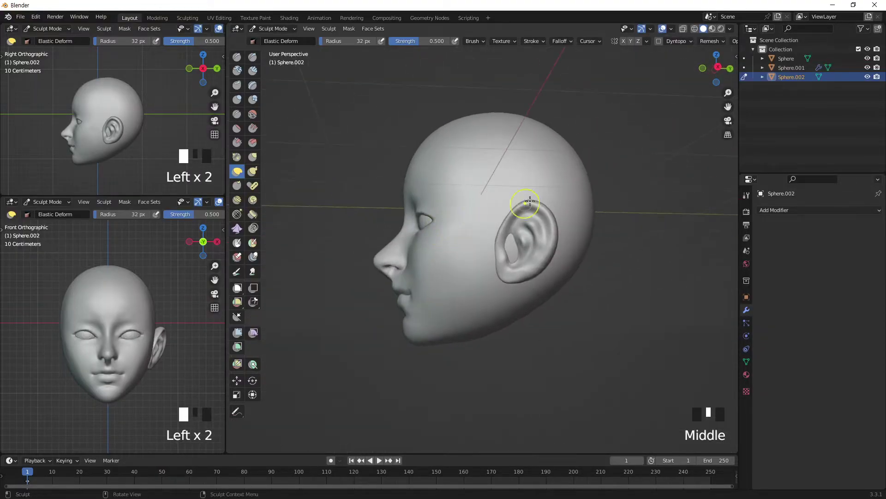
key("KP_3")
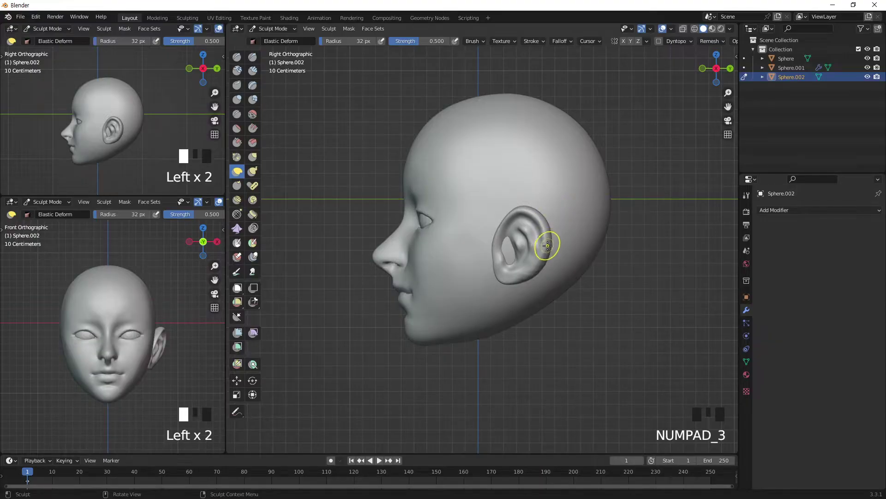
key("bracketright")
key("bracketright")
key("bracketright")
key("bracketright")
key("bracketright")
key("bracketright")
key("bracketright")
key("bracketright")
key("bracketright")
left_click_drag(531, 257, 504, 243)
key("bracketleft")
left_click_drag(519, 212, 558, 220)
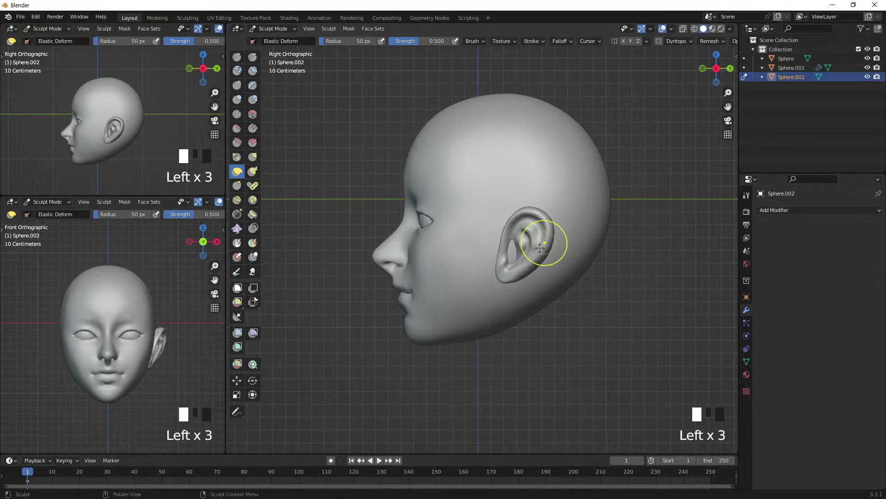
left_click_drag(525, 273, 546, 261)
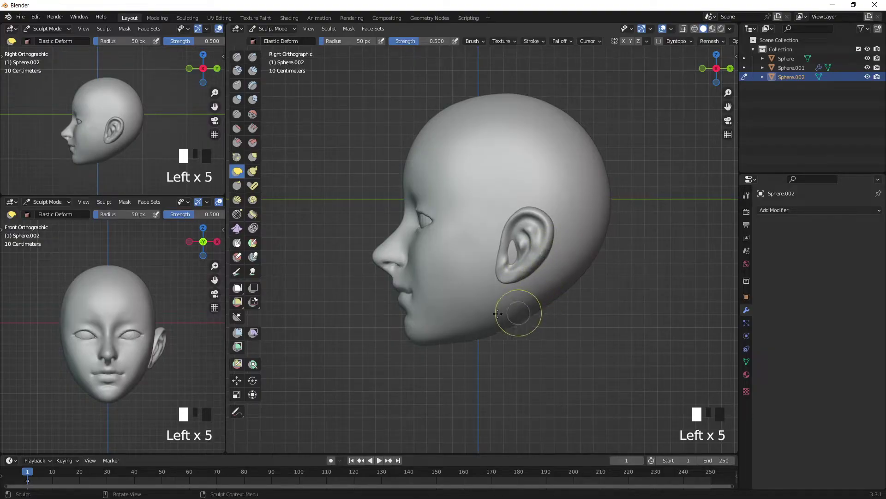
Refine the outline of the ear's rim and earlobe with Elastic Deform in the side view.
left_click_drag(541, 221, 538, 208)
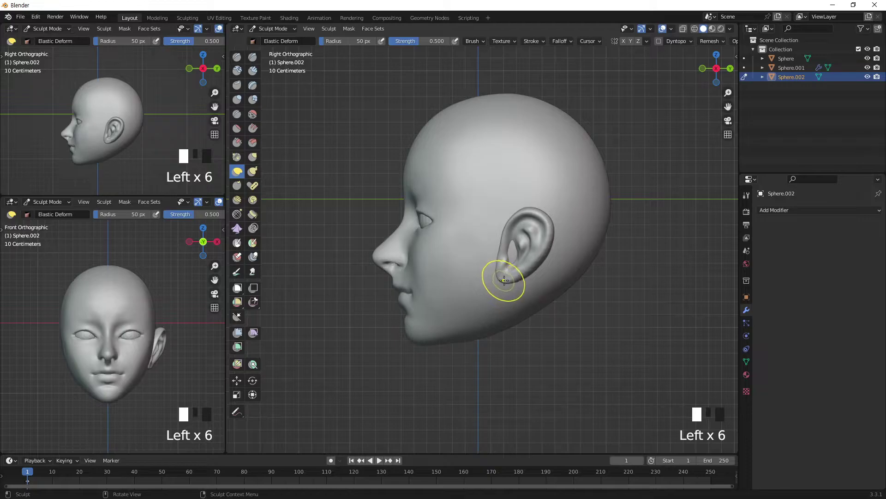
left_click_drag(510, 279, 537, 278)
left_click_drag(553, 242, 557, 238)
left_click_drag(554, 246, 554, 247)
left_click_drag(546, 231, 542, 229)
left_click_drag(530, 277, 528, 278)
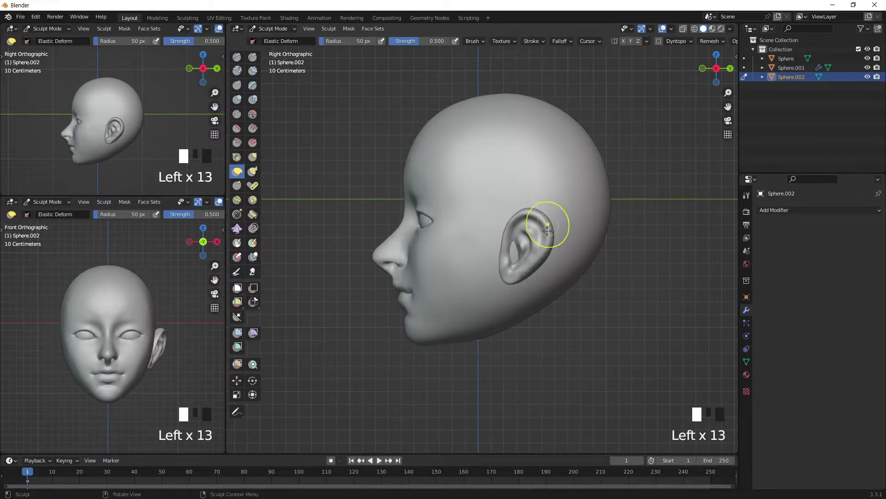
Smooth the ear's back rim and inner surface, and check it from the front quarter.
left_click_drag(554, 248, 527, 270, "shift")
left_click_drag(522, 238, 526, 290, "shift")
middle_click_drag(527, 290, 591, 223)
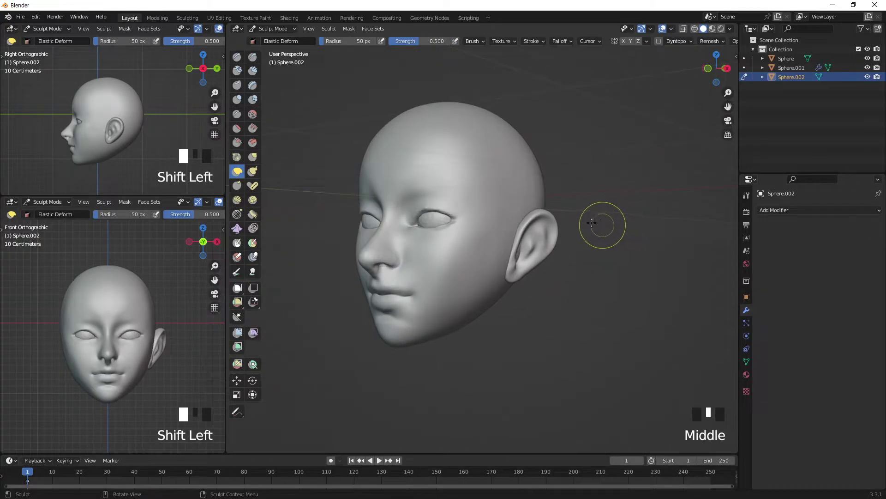
Carve the groove along the inside of the ear's upper rim with the inverted Draw brush at a 17 px radius.
left_click(237, 57)
mouse_move(462, 199)
middle_mouse_down()
mouse_move(520, 189)
mouse_move(539, 227)
mouse_move(574, 212)
mouse_move(553, 229)
middle_mouse_up()
key("bracketleft")
key("bracketleft")
key("bracketleft")
key("bracketleft")
key("bracketleft")
key("bracketleft")
key("bracketleft")
key("bracketleft")
key("bracketleft")
key("bracketleft")
left_click(554, 230, "ctrl")
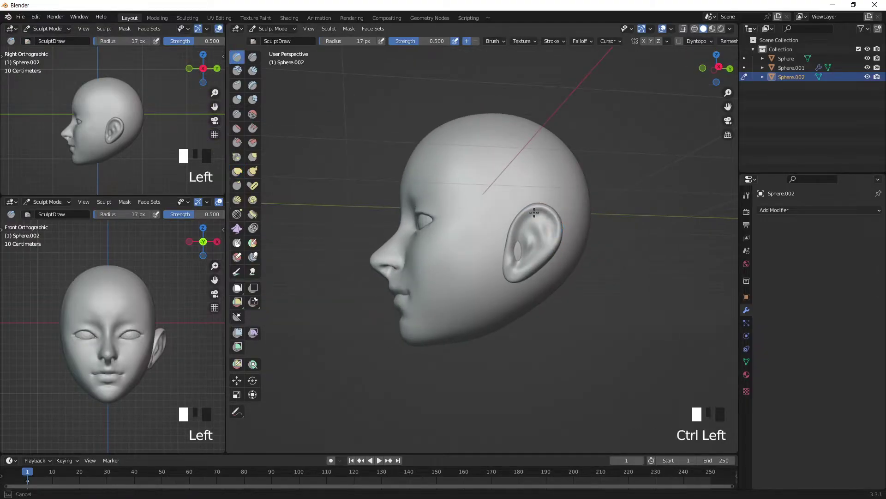
Carve the ear's front cavity and the hollow in its upper middle with inverted Draw strokes.
left_click(515, 243, "ctrl")
left_click(516, 243, "ctrl")
left_click(534, 232, "ctrl")
left_click_drag(524, 233, 536, 245, "ctrl")
left_click(534, 232, "ctrl")
left_click(531, 235, "ctrl")
left_click(531, 236, "ctrl")
Raise the upper inner ridge, and deepen the groove behind it and the ear's front cavity.
left_click(545, 227)
left_click(549, 228)
left_click(550, 234, "ctrl")
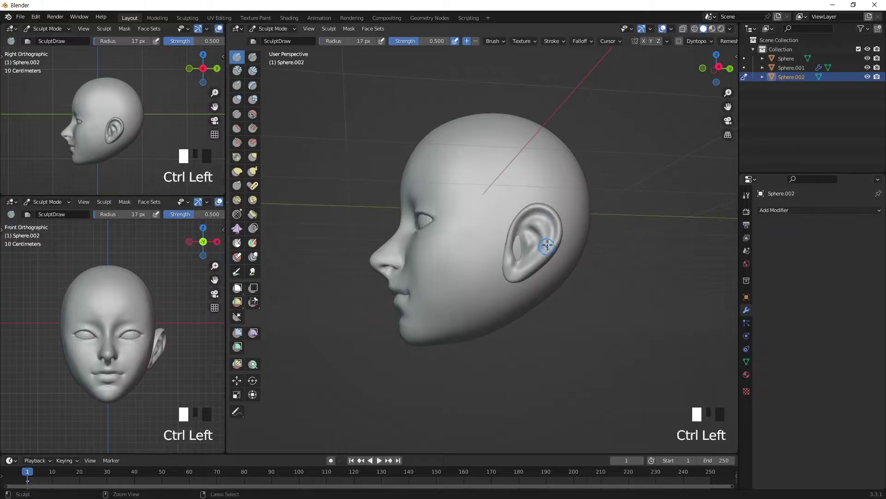
left_click(554, 238, "ctrl")
left_click(521, 253, "ctrl")
left_click(519, 249, "ctrl")
Build up the earlobe with the Draw brush, and smooth its front edge.
left_click(516, 276)
left_click(515, 276)
left_click(516, 274)
left_click(518, 272)
left_click(519, 268)
left_click_drag(515, 270, 508, 273, "shift")
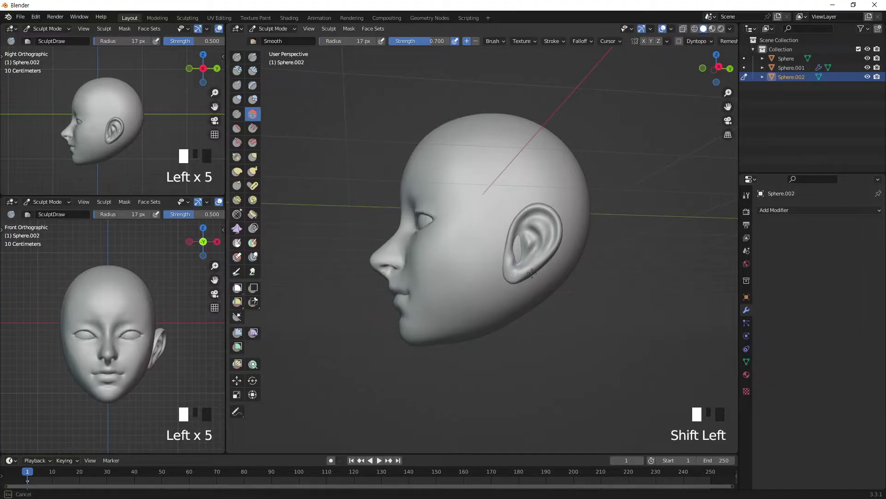
Smooth the lower rear edge of the earlobe and add small Draw touches beneath it.
left_click(510, 269, "shift")
left_click(525, 271, "shift")
mouse_move(512, 245)
middle_mouse_down()
mouse_move(576, 250)
mouse_move(501, 206)
mouse_move(517, 224)
middle_mouse_up()
left_click(531, 274)
left_click(535, 277)
Reshape the ear's upper rim and earlobe in front view using Elastic Deform at a 91 px radius.
key("KP_1")
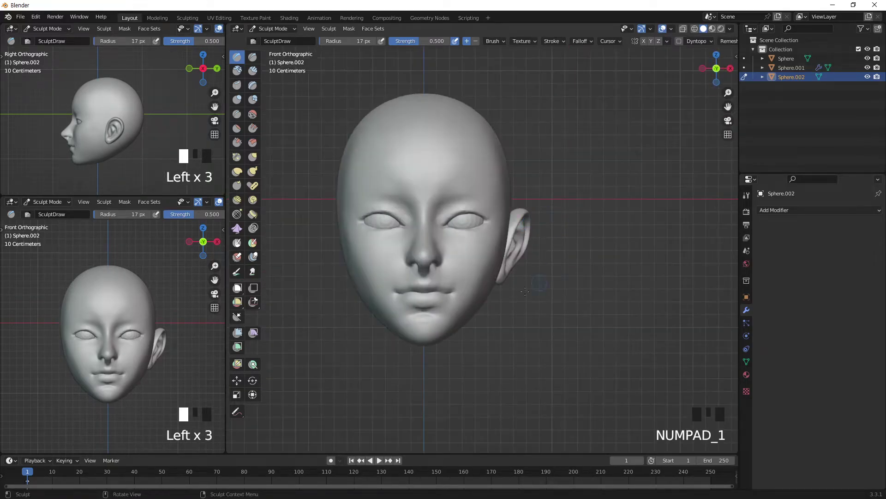
left_click(244, 171)
key("bracketright")
key("bracketright")
key("bracketright")
key("bracketright")
key("bracketright")
key("bracketright")
key("bracketright")
key("bracketright")
key("bracketright")
key("bracketright")
key("bracketright")
key("bracketright")
key("bracketright")
key("bracketright")
left_click_drag(518, 236, 521, 222)
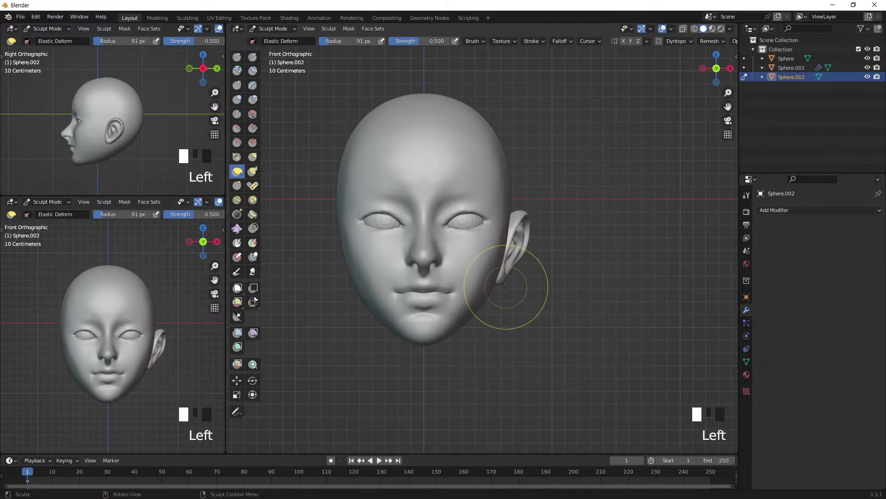
mouse_move(494, 277)
left_mouse_down()
mouse_move(510, 234)
mouse_move(507, 259)
left_mouse_up()
Refine the ear's outer edge and upper front rim in front view with smaller Elastic Deform strokes.
key("bracketleft")
key("bracketleft")
key("bracketleft")
key("bracketleft")
key("bracketleft")
left_click_drag(523, 255, 513, 270)
key("bracketleft")
key("bracketleft")
mouse_move(520, 217)
left_mouse_down()
mouse_move(513, 210)
mouse_move(526, 213)
mouse_move(513, 214)
left_mouse_up()
key("bracketleft")
key("bracketleft")
key("bracketleft")
key("bracketleft")
key("bracketleft")
left_click_drag(513, 212, 514, 213)
Adjust the ear's top and outer contour in front view with the Grab brush.
left_click(252, 157)
key("bracketright")
key("bracketright")
key("bracketright")
left_click(512, 209)
left_click_drag(521, 208, 542, 208)
left_click_drag(529, 241, 516, 264)
key("bracketright")
key("bracketright")
key("bracketright")
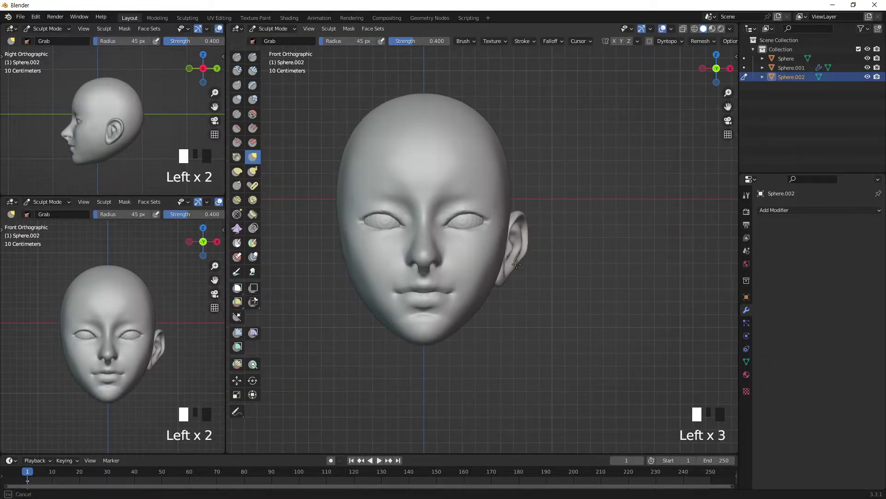
middle_click_drag(532, 253, 570, 197)
key("KP_1")
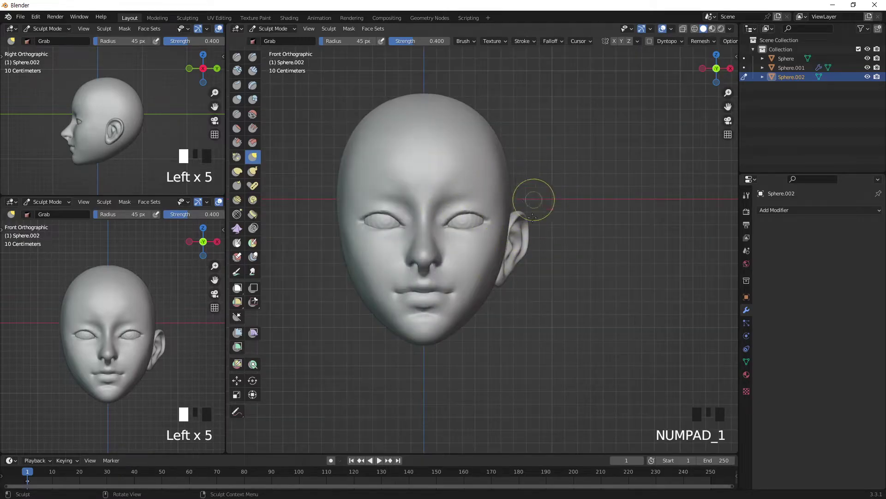
Move the whole ear slightly backward and upward on the head in side view.
middle_click_drag(506, 230, 436, 224)
key("KP_3")
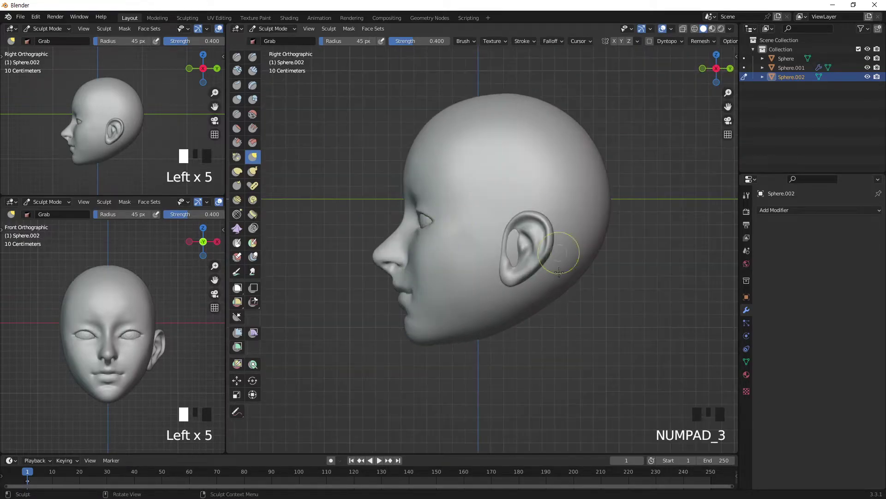
left_click(238, 380)
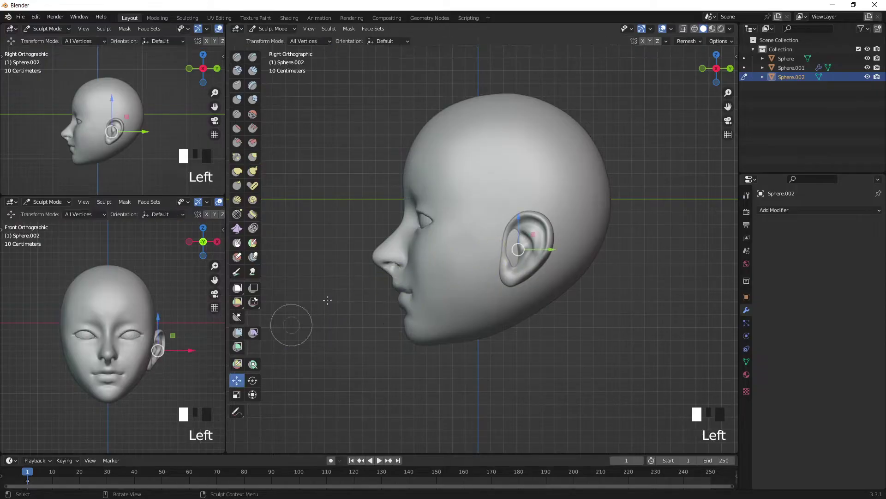
left_click_drag(538, 237, 541, 241)
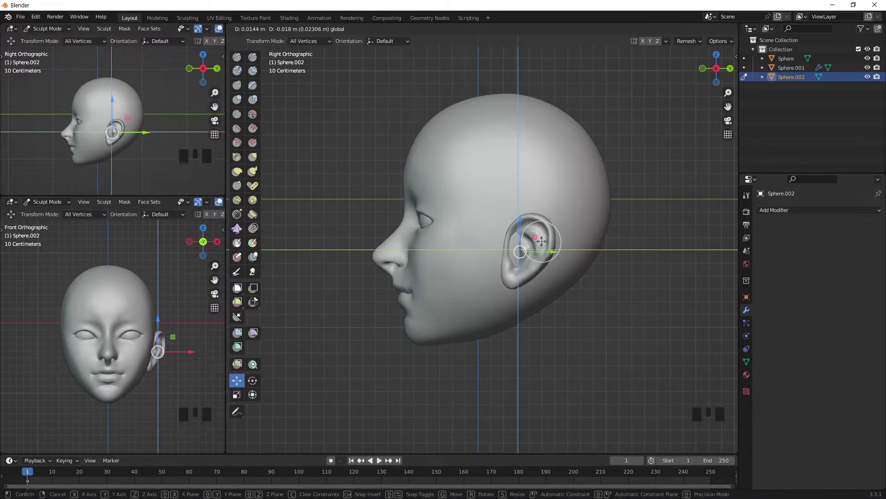
left_click_drag(542, 241, 541, 236)
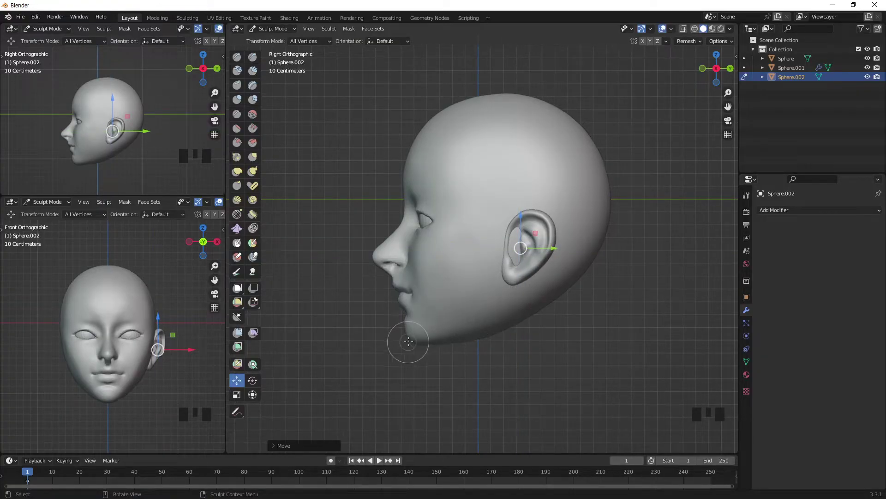
Switch sculpting to the head and carve the jaw angle below the ear with the inverted Draw brush at a 40 px radius.
left_click(236, 56)
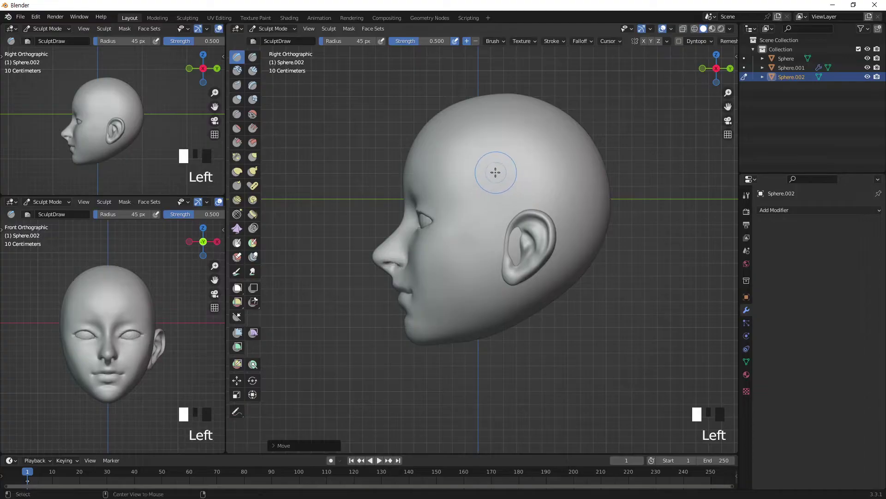
key("alt+q")
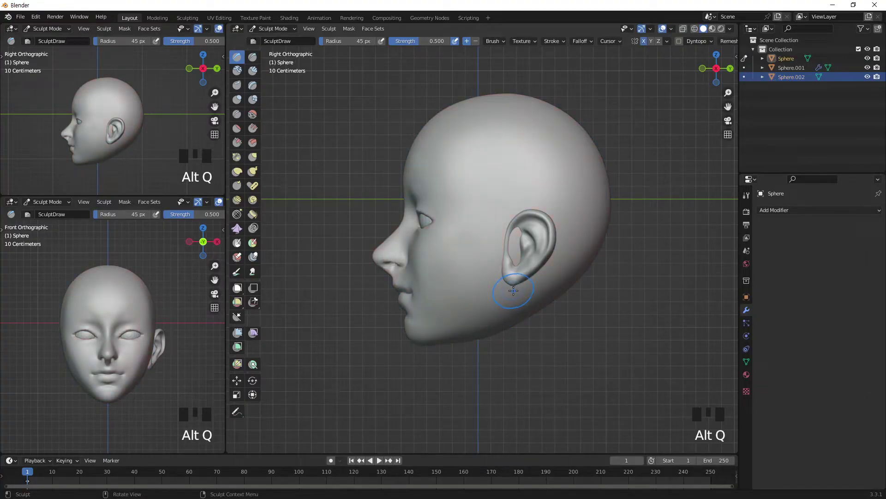
key("bracketleft")
left_click_drag(463, 333, 534, 273, "ctrl")
mouse_move(478, 325)
left_mouse_down("ctrl")
mouse_move(519, 273)
mouse_move(479, 326)
mouse_move(523, 279)
left_mouse_up("ctrl")
mouse_move(476, 327)
left_mouse_down("ctrl")
mouse_move(527, 273)
mouse_move(481, 324)
mouse_move(522, 280)
mouse_move(504, 300)
left_mouse_up("ctrl")
key("ctrl+z")
left_click_drag(537, 275, 513, 298, "shift")
mouse_move(511, 299)
left_mouse_down("ctrl")
mouse_move(529, 284)
mouse_move(504, 307)
left_mouse_up("ctrl")
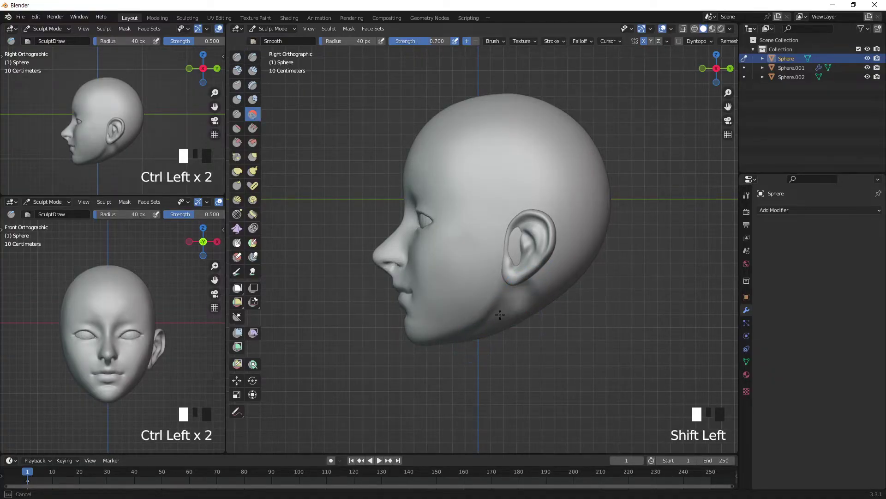
Deepen the head surface below and behind the ear with inverted Draw strokes, and smooth the transition.
middle_click_drag(516, 312, 521, 287)
mouse_move(519, 290)
left_mouse_down("shift")
mouse_move(522, 280)
mouse_move(500, 269)
mouse_move(524, 289)
mouse_move(527, 281)
left_mouse_up("shift")
mouse_move(518, 270)
left_mouse_down("ctrl")
mouse_move(528, 264)
mouse_move(531, 277)
left_mouse_up("ctrl")
mouse_move(529, 287)
left_mouse_down("shift")
mouse_move(521, 306)
mouse_move(508, 303)
mouse_move(521, 295)
left_mouse_up("shift")
mouse_move(522, 296)
left_mouse_down("ctrl")
mouse_move(513, 284)
mouse_move(565, 301)
left_mouse_up("ctrl")
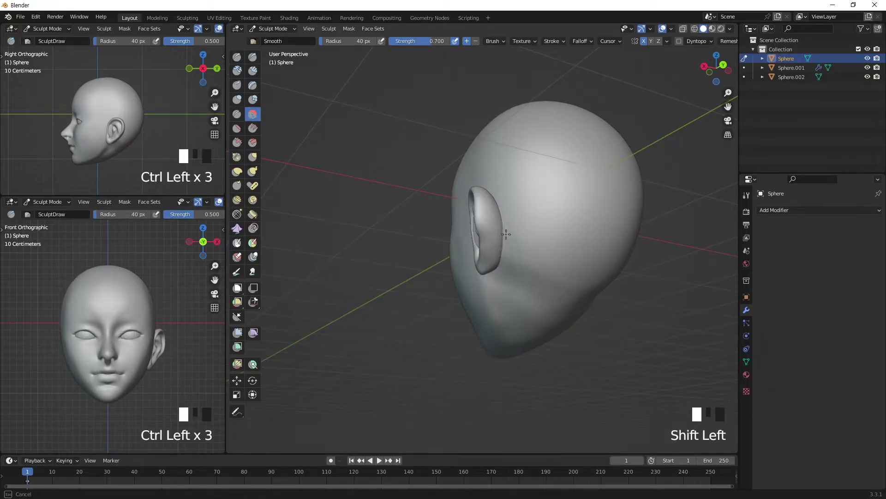
left_click_drag(507, 253, 508, 251, "shift")
Carve the underside of the head behind the jaw with the inverted Draw brush at a 78 px radius, and smooth it.
mouse_move(508, 252)
middle_mouse_down()
mouse_move(575, 240)
mouse_move(610, 293)
mouse_move(490, 243)
mouse_move(480, 250)
middle_mouse_up()
key("bracketright")
key("bracketright")
key("bracketright")
key("bracketright")
key("bracketright")
key("bracketright")
key("bracketright")
mouse_move(419, 276)
left_mouse_down("ctrl")
mouse_move(413, 262)
mouse_move(419, 273)
left_mouse_up("ctrl")
mouse_move(418, 272)
left_mouse_down("ctrl")
mouse_move(412, 299)
mouse_move(464, 329)
mouse_move(436, 349)
mouse_move(476, 289)
left_mouse_up("ctrl")
left_click_drag(421, 279, 421, 280, "shift")
mouse_move(421, 280)
middle_mouse_down()
mouse_move(451, 197)
mouse_move(664, 297)
middle_mouse_up()
key("KP_1")
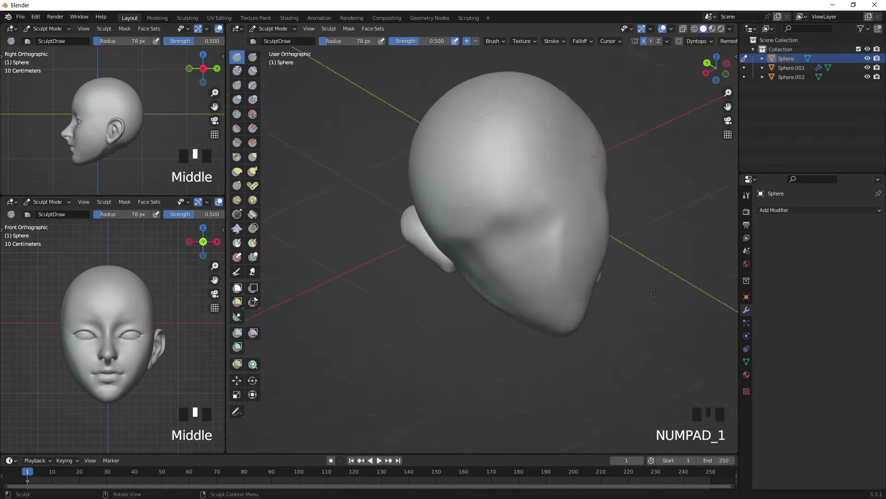
Smooth the underside of the head between the jaw and the back of the skull.
middle_click_drag(397, 277, 520, 285)
mouse_move(520, 285)
left_mouse_down("shift")
mouse_move(538, 277)
mouse_move(519, 309)
mouse_move(559, 290)
mouse_move(534, 331)
mouse_move(573, 300)
mouse_move(534, 317)
mouse_move(488, 360)
left_mouse_up("shift")
middle_click_drag(489, 360, 653, 293)
key("KP_1")
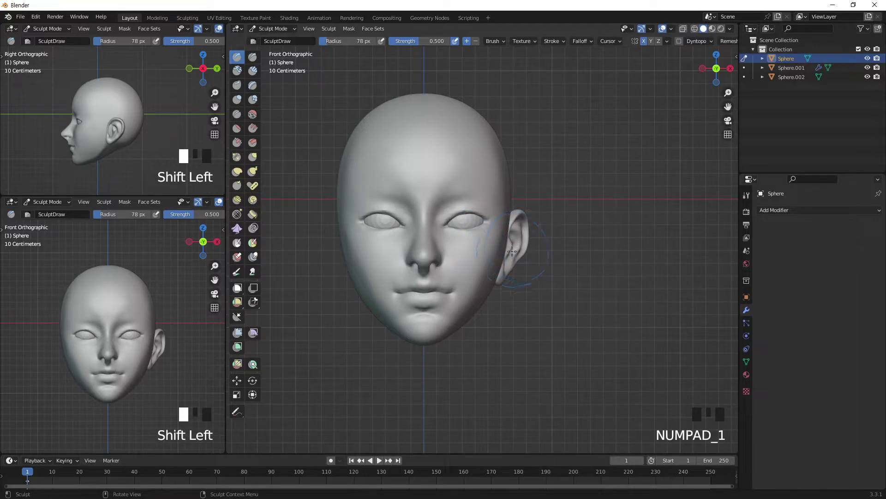
Switch to the ear and add a Mirror modifier on the X axis with the head, Sphere, as mirror object.
mouse_move(499, 257)
middle_mouse_down()
mouse_move(441, 251)
mouse_move(494, 255)
middle_mouse_up()
middle_click_drag(548, 238, 497, 251)
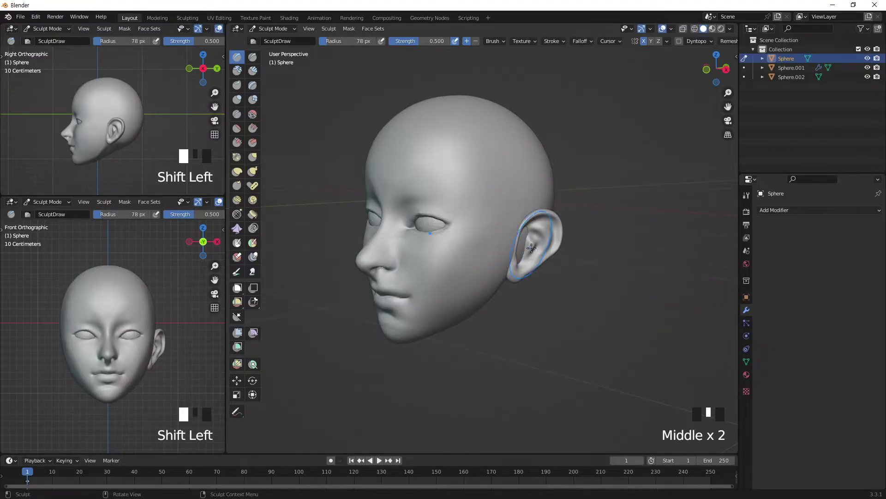
key("alt+q")
left_click(811, 210)
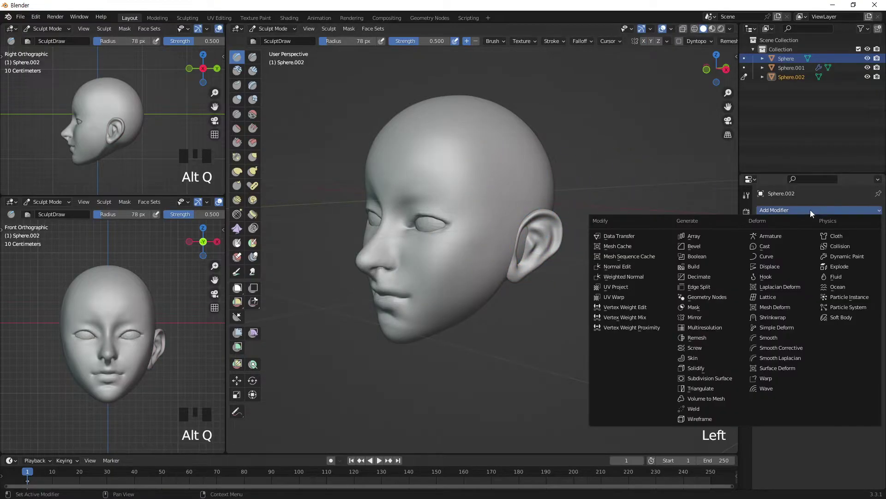
left_click(693, 318)
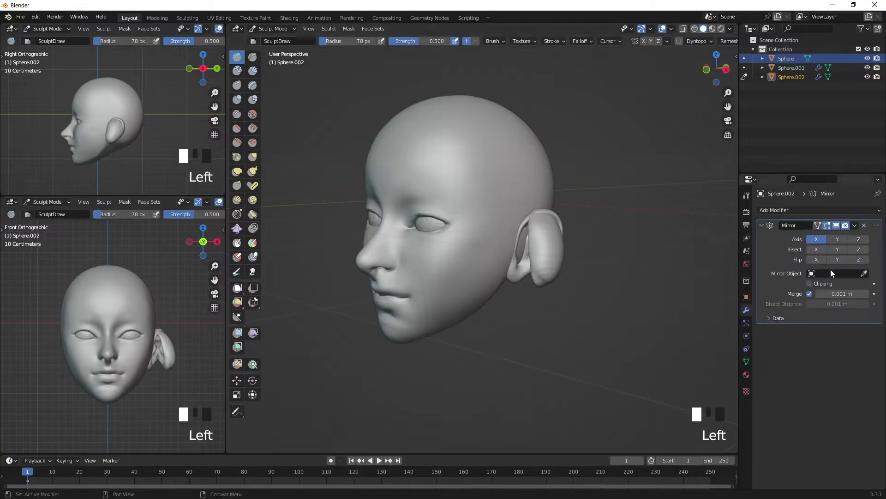
left_click(864, 275)
left_click(459, 150)
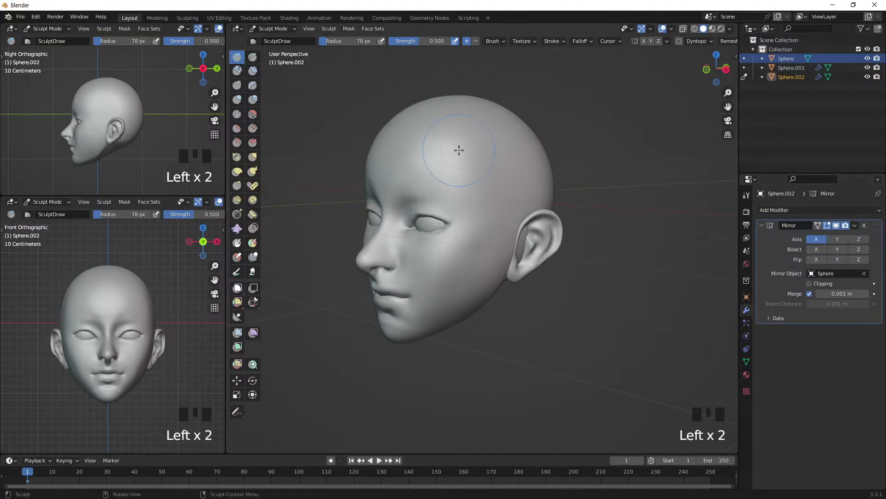
Adjust the mirrored ears' lobes in front view using Elastic Deform at a 56 px radius.
key("KP_1")
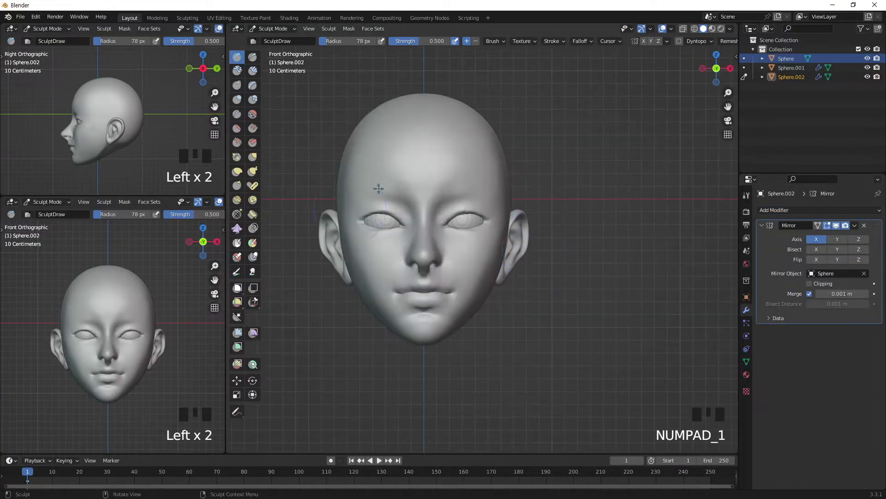
middle_click_drag(470, 235, 450, 220)
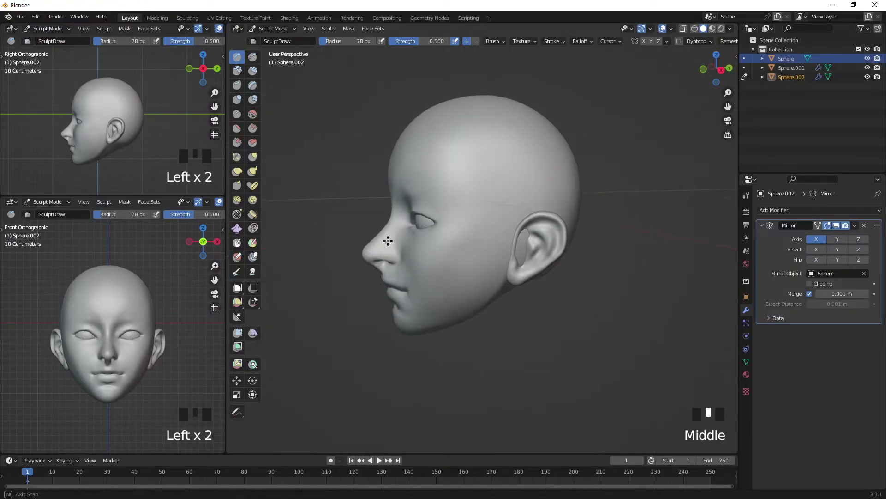
key("KP_3")
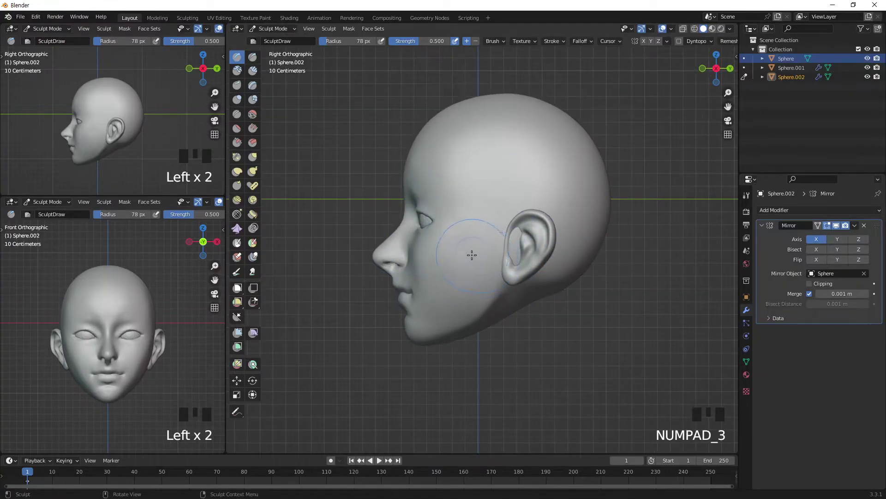
key("KP_1")
middle_click_drag(468, 254, 499, 261, "shift")
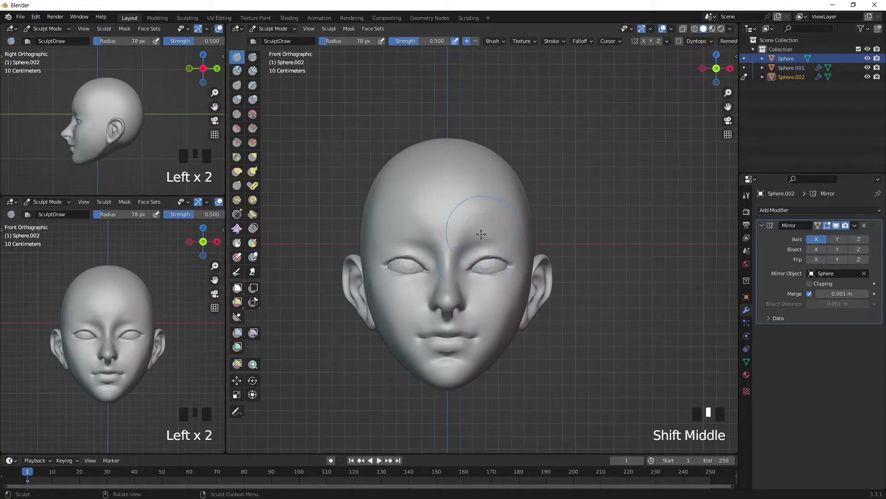
left_click(237, 171)
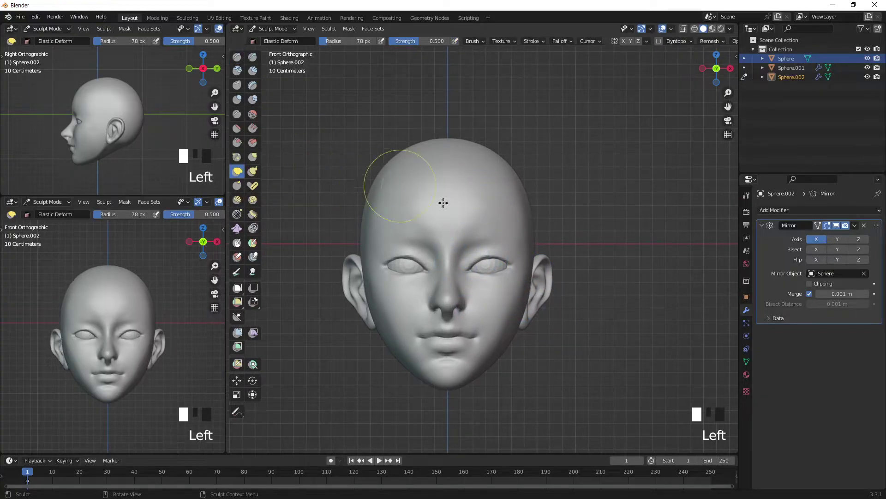
key("bracketleft")
key("bracketleft")
key("bracketleft")
key("bracketleft")
key("bracketleft")
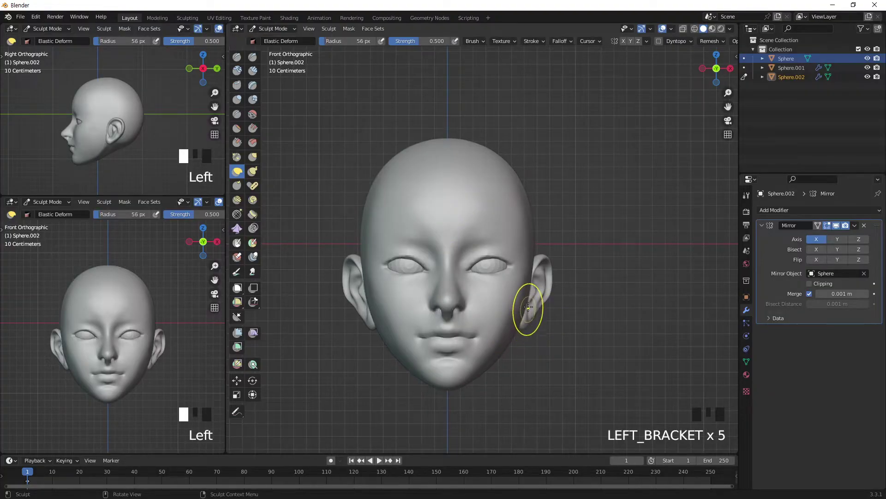
left_click_drag(526, 326, 531, 316)
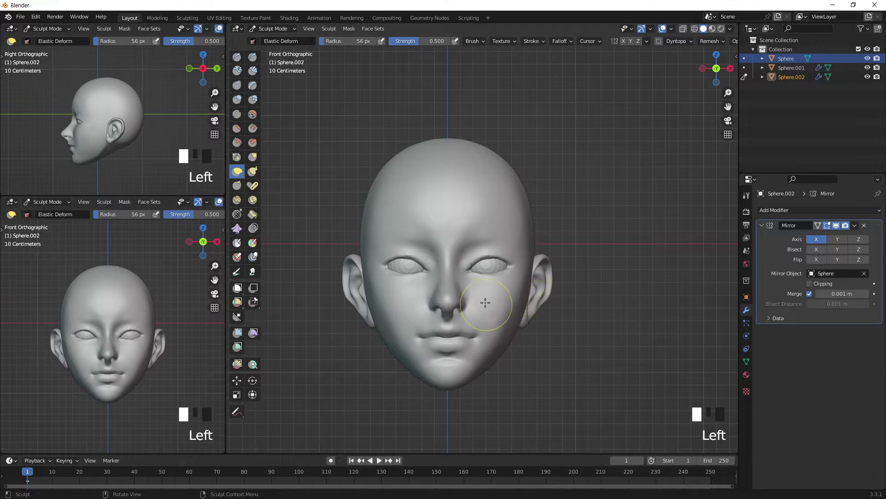
Switch to the head and reshape the chin, jawline and side contour using Elastic Deform at a 74 px radius.
key("alt+q")
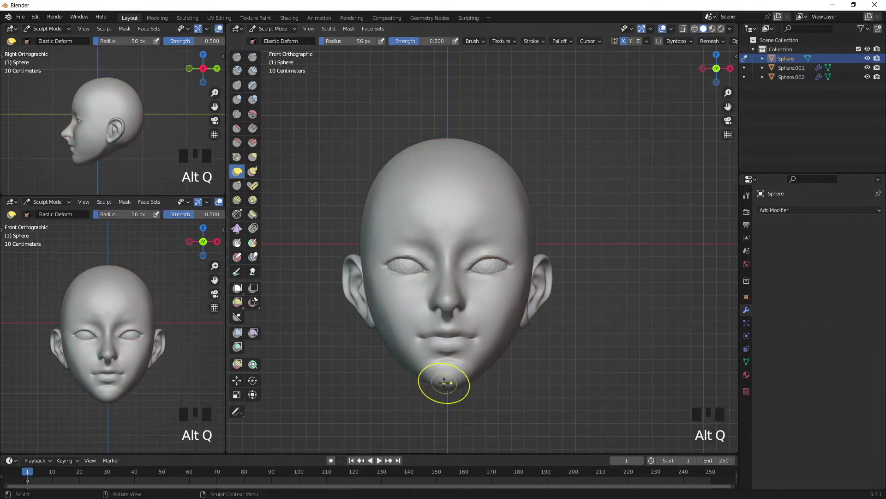
key("bracketright")
key("bracketright")
key("bracketright")
key("bracketright")
key("bracketright")
key("bracketright")
key("bracketleft")
left_click_drag(451, 376, 488, 358)
left_click_drag(516, 329, 514, 327)
left_click_drag(531, 286, 535, 256)
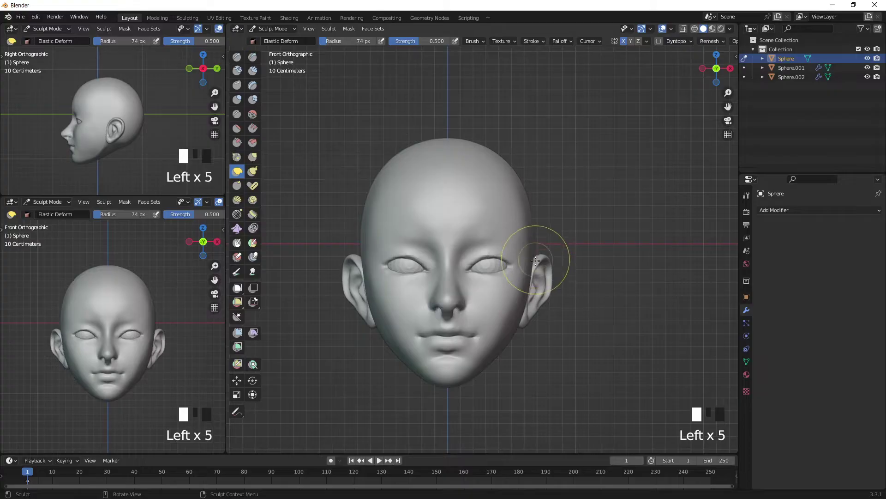
Reduce the Draw brush radius and smooth the outer brow and temple area.
left_click(237, 56)
key("bracketleft")
key("bracketleft")
key("bracketleft")
key("bracketleft")
key("bracketleft")
key("bracketleft")
key("bracketleft")
left_click_drag(501, 216, 555, 214, "shift")
Build up the brow ridges above the eyes with fine Draw strokes at 14 and 12 px radius.
key("bracketleft")
key("bracketleft")
key("bracketleft")
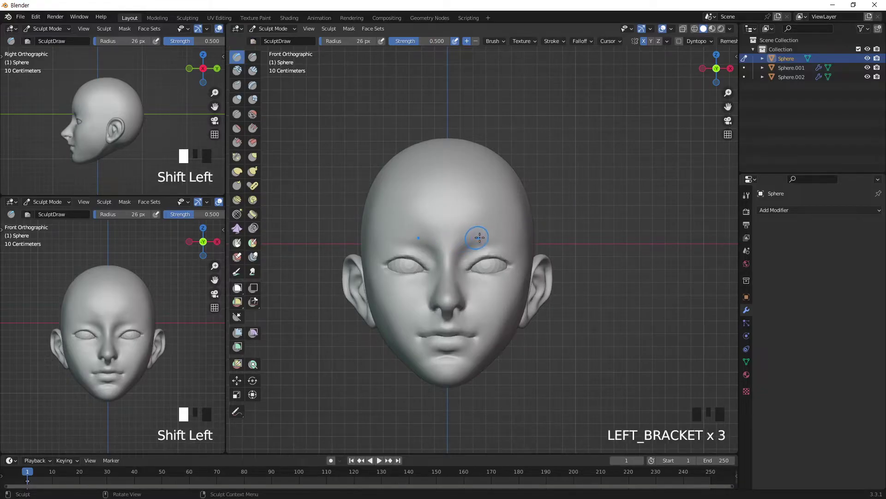
key("bracketleft")
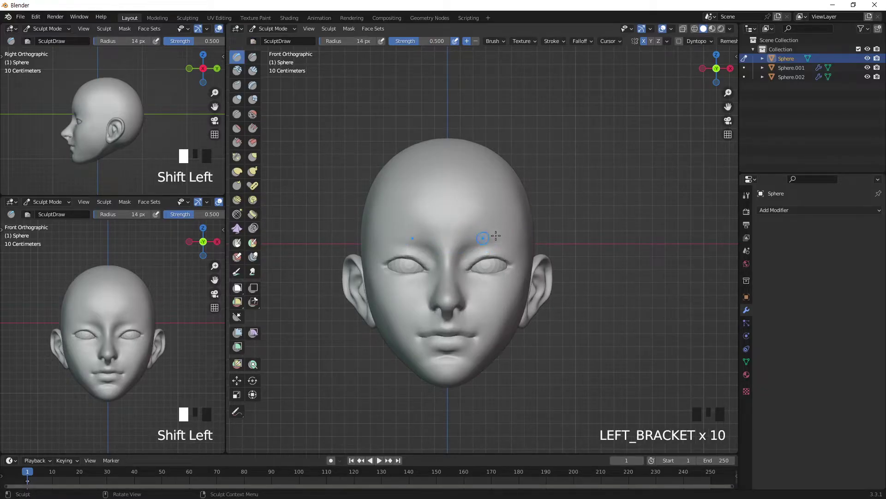
mouse_move(470, 248)
left_mouse_down()
mouse_move(508, 229)
mouse_move(466, 241)
mouse_move(526, 247)
left_mouse_up()
key("bracketleft")
left_click(517, 237)
left_click(476, 238)
Build up the side of the nose and its bridge near the inner eye corner with the Draw brush at a 20 px radius.
mouse_move(531, 228)
middle_mouse_down()
mouse_move(431, 234)
mouse_move(468, 231)
mouse_move(422, 281)
middle_mouse_up()
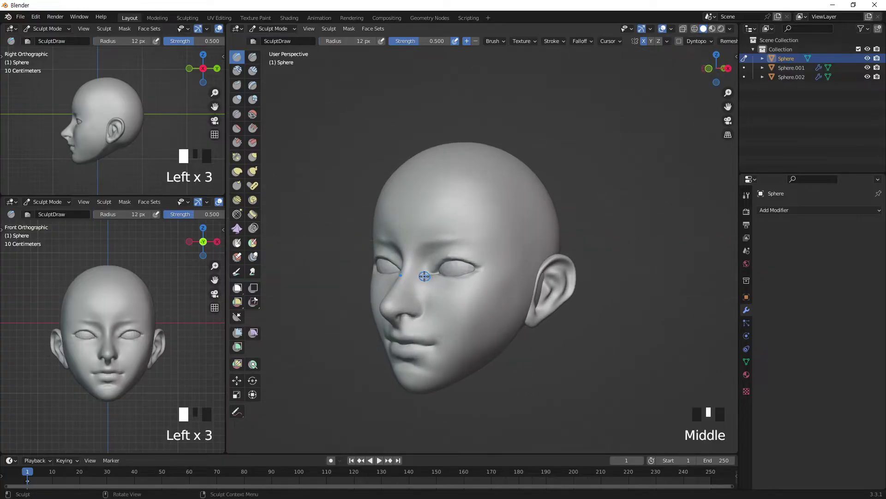
key("bracketright")
key("bracketright")
key("bracketright")
key("bracketright")
key("bracketright")
mouse_move(422, 281)
left_mouse_down()
mouse_move(436, 309)
mouse_move(404, 310)
left_mouse_up()
mouse_move(422, 262)
left_mouse_down()
mouse_move(400, 305)
mouse_move(421, 279)
mouse_move(430, 297)
left_mouse_up()
Smooth the brow ridge and the transition from the inner brow to the nose bridge.
key("KP_Add")
mouse_move(463, 285)
middle_mouse_down()
mouse_move(511, 212)
mouse_move(511, 228)
mouse_move(521, 231)
mouse_move(556, 226)
mouse_move(511, 233)
middle_mouse_up()
mouse_move(491, 252)
left_mouse_down("shift")
mouse_move(519, 248)
mouse_move(536, 266)
left_mouse_up("shift")
mouse_move(531, 266)
left_mouse_down("shift")
mouse_move(540, 285)
mouse_move(466, 287)
left_mouse_up("shift")
middle_click_drag(539, 263, 473, 312)
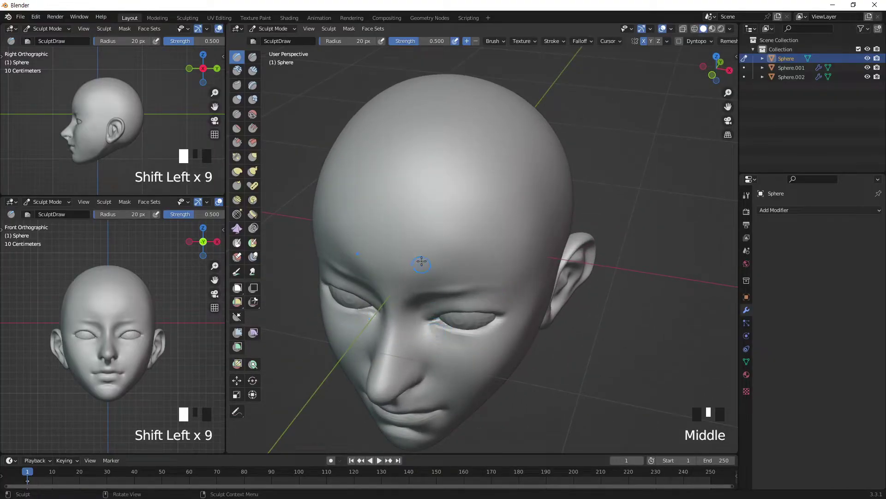
middle_click_drag(421, 264, 452, 303)
left_click_drag(445, 307, 434, 310, "shift")
Crease the upper eyelid line from the inner to the outer eye corner with the Crease brush at a 14 px radius.
middle_click_drag(481, 306, 446, 226)
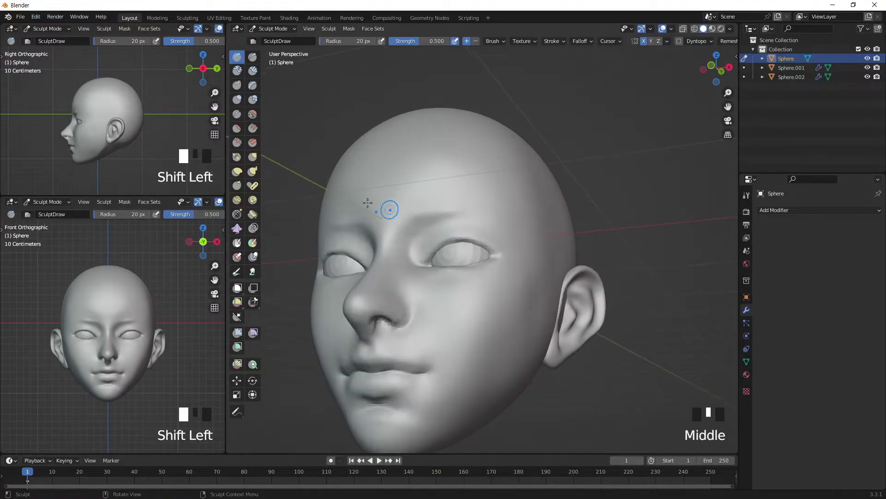
left_click(237, 114)
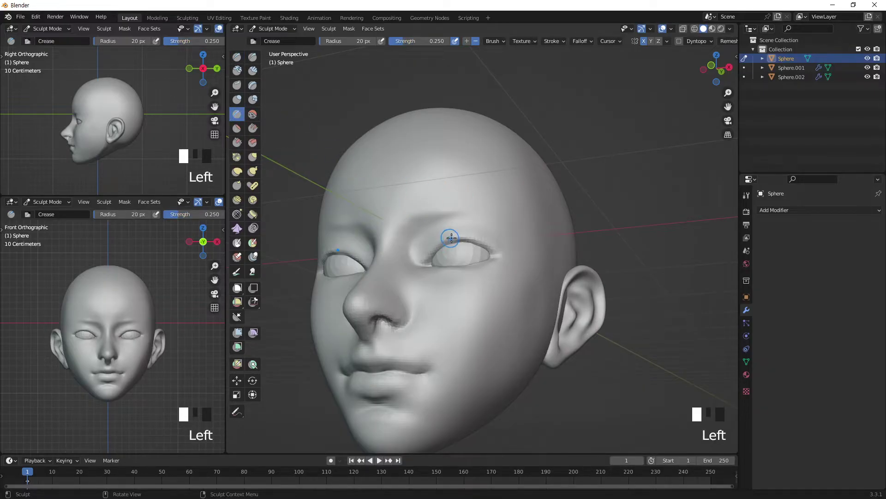
key("bracketleft")
key("bracketleft")
key("bracketleft")
key("bracketleft")
key("bracketleft")
left_click(426, 248)
left_click(452, 233)
middle_click_drag(453, 232, 500, 246)
left_click(454, 264)
left_click(468, 263)
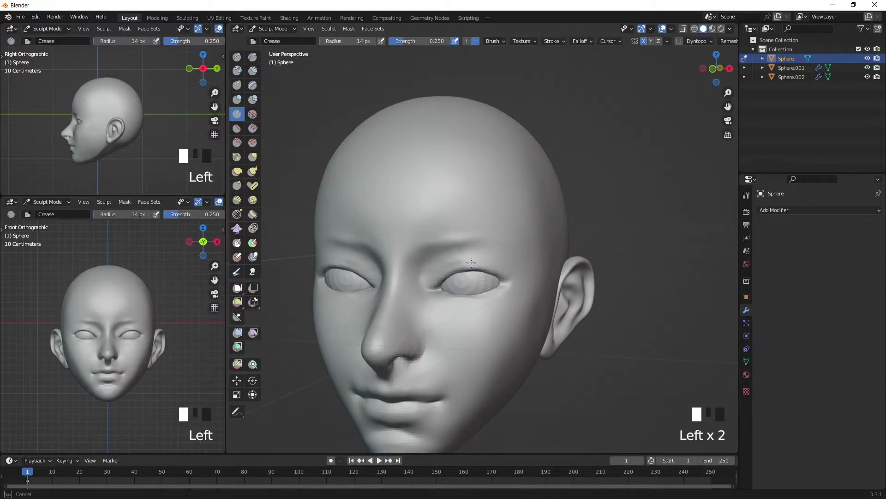
left_click(494, 264)
left_click(477, 260)
left_click(508, 273)
left_click(488, 266)
left_click(457, 266)
Refine the upper eyelid crease from the inner corner outward with a slightly smaller brush radius.
key("bracketleft")
left_click(436, 278)
left_click(473, 262)
left_click(491, 266)
Define the lower eyelid beneath the eye with the Crease brush at an 18 px radius.
key("bracketright")
key("bracketright")
key("bracketright")
key("bracketright")
middle_click_drag(490, 298, 481, 294)
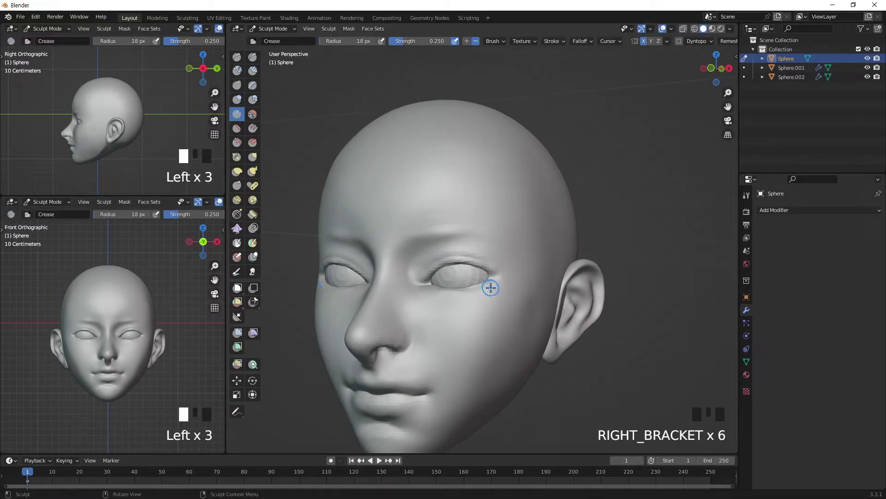
left_click(486, 301)
middle_click_drag(459, 279, 476, 294)
left_click(476, 299)
left_click(464, 296)
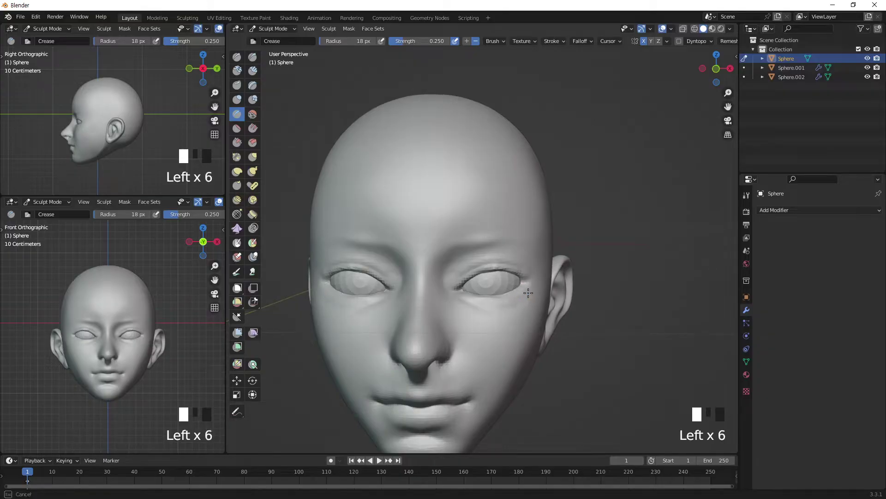
Crease the fold under the lower eyelid toward the outer corner and smooth its inner end.
mouse_move(516, 290)
middle_mouse_down()
mouse_move(475, 312)
mouse_move(439, 297)
middle_mouse_up()
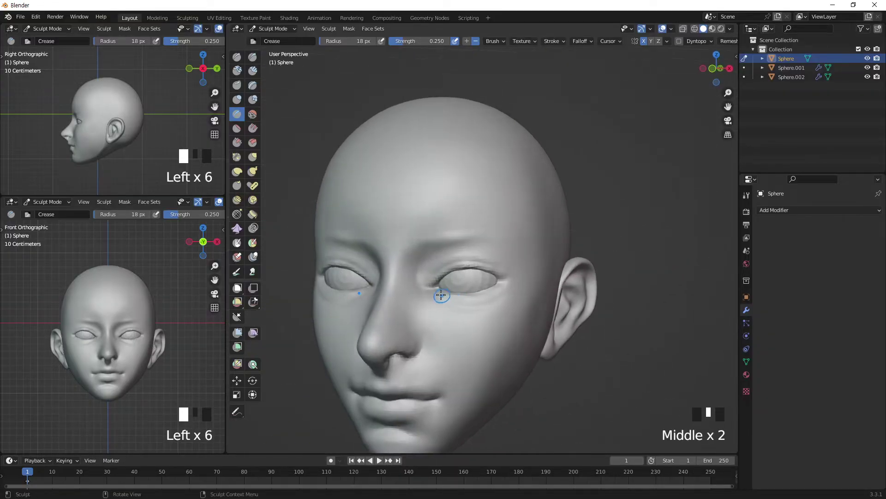
left_click(437, 293)
left_click_drag(437, 294, 503, 301)
left_click_drag(472, 302, 501, 300)
mouse_move(432, 296)
left_mouse_down("shift")
mouse_move(506, 306)
mouse_move(514, 288)
mouse_move(491, 306)
mouse_move(445, 301)
mouse_move(459, 321)
mouse_move(449, 311)
left_mouse_up("shift")
Touch up the outer eye corner and smooth the side of the nose in the front view.
mouse_move(449, 311)
middle_mouse_down()
mouse_move(436, 313)
mouse_move(476, 320)
middle_mouse_up()
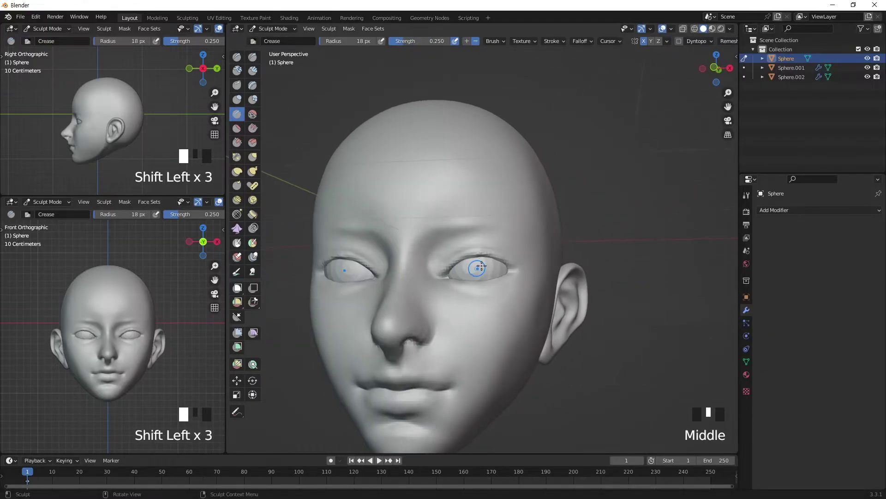
key("KP_1")
mouse_move(529, 281)
left_mouse_down()
mouse_move(511, 283)
mouse_move(534, 275)
left_mouse_up()
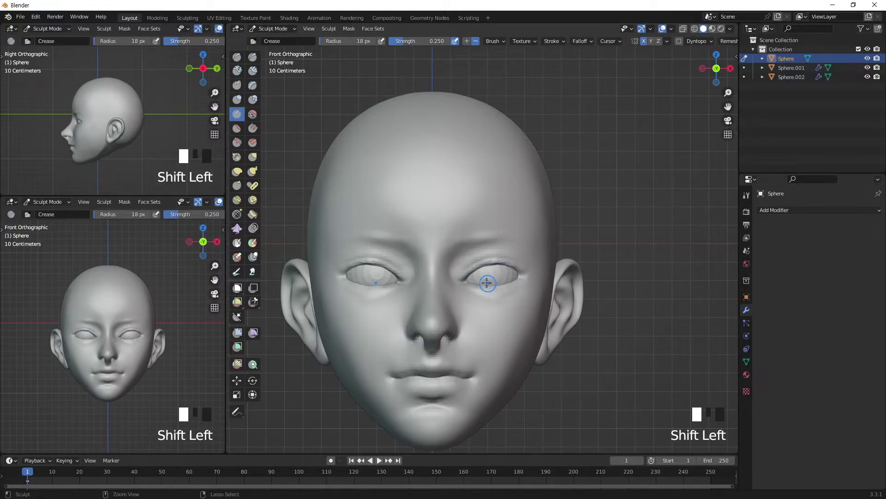
left_click_drag(456, 332, 461, 318, "shift")
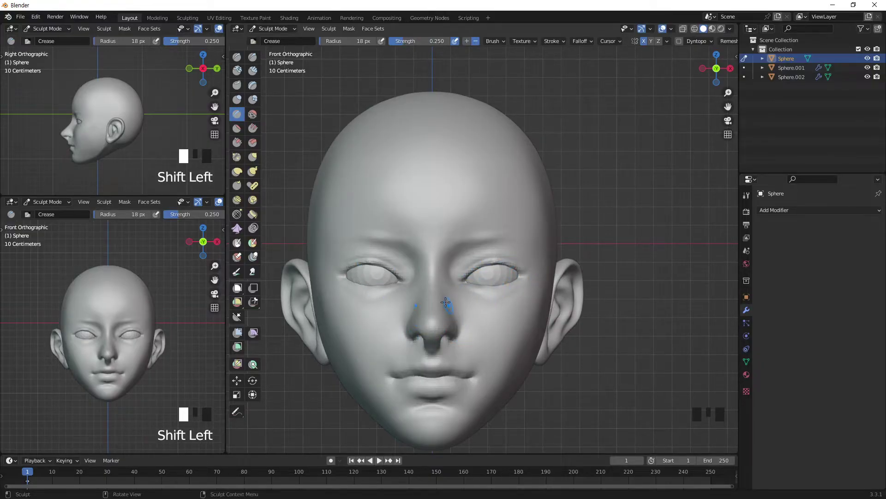
Fill out the nostril wing and the side of the nose with the Inflate brush at 22 and 26 px radius.
left_click(237, 99)
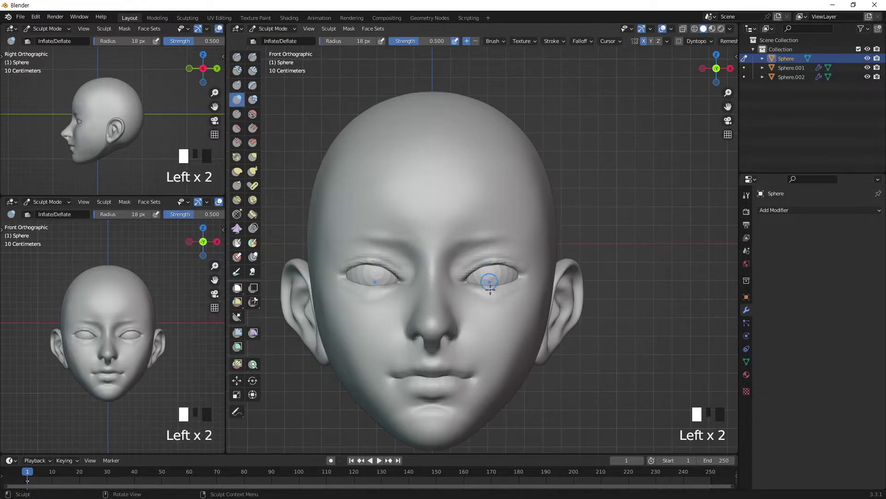
middle_click_drag(480, 276, 444, 288)
middle_click_drag(371, 321, 373, 328)
key("bracketright")
key("bracketright")
key("bracketright")
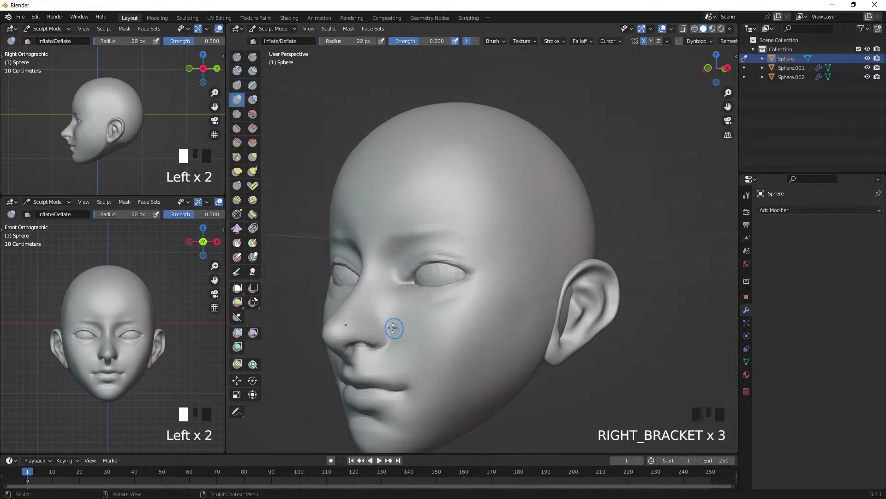
left_click_drag(396, 328, 382, 328)
middle_click_drag(415, 321, 388, 358)
left_click(377, 368)
left_click_drag(396, 358, 394, 330)
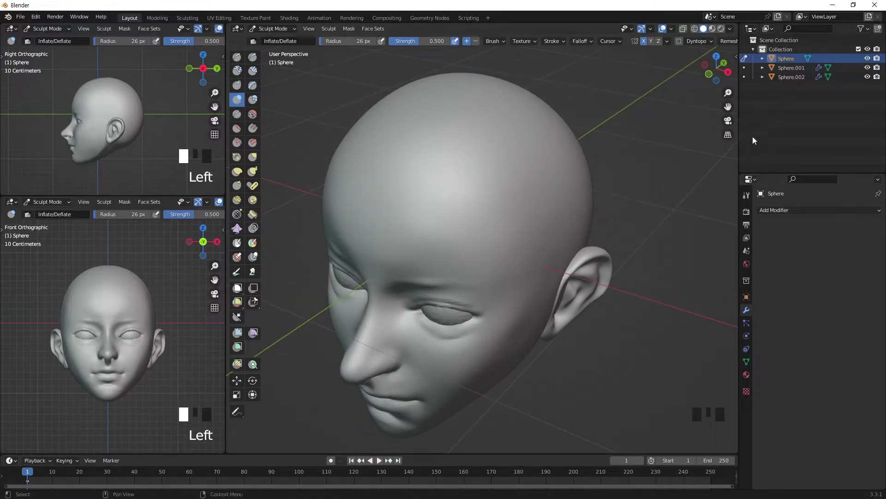
Show the active brush settings and compare the previews of the Draw, Clay, Clay Strips, Inflate and Crease brushes.
left_click(746, 196)
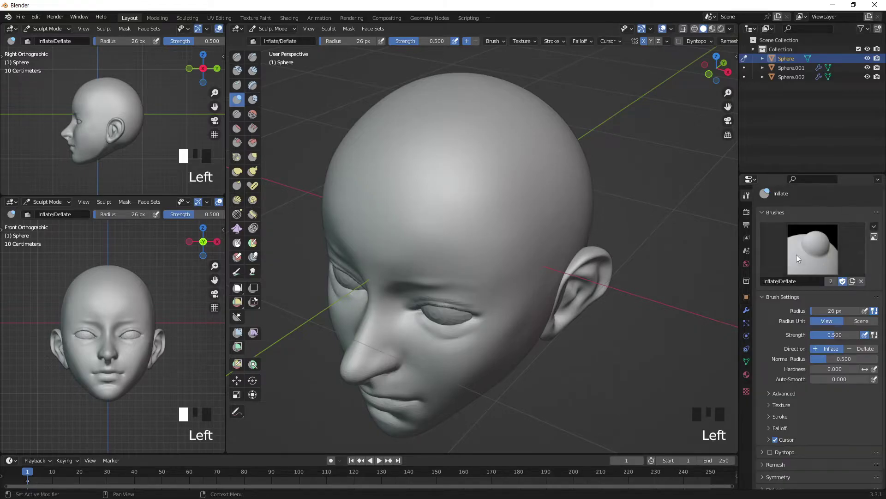
left_click(238, 58)
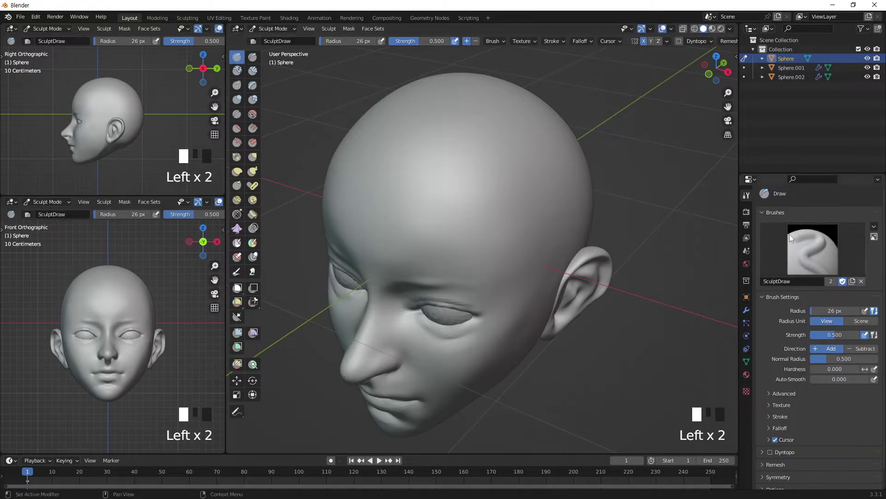
left_click(253, 60)
left_click(237, 72)
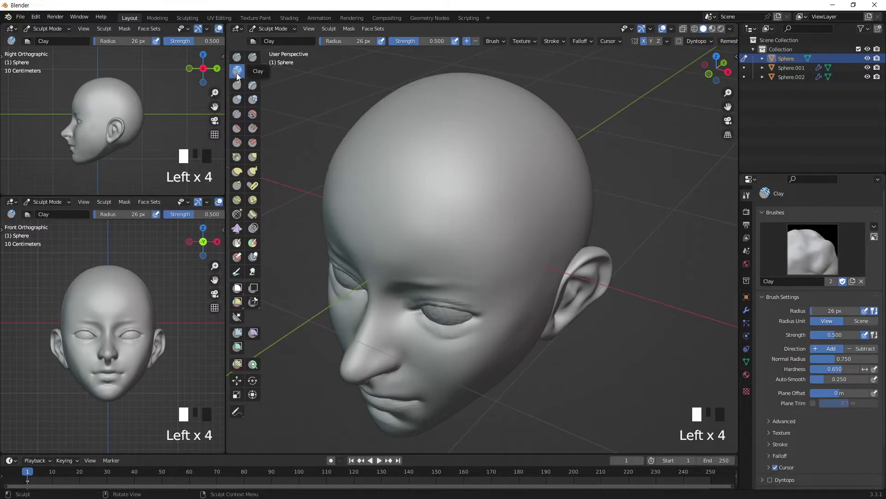
left_click(252, 71)
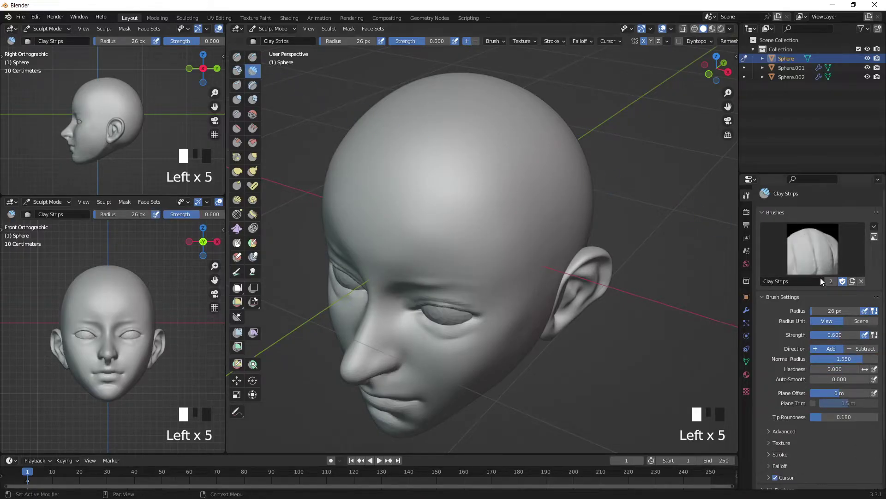
left_click(237, 85)
left_click(237, 100)
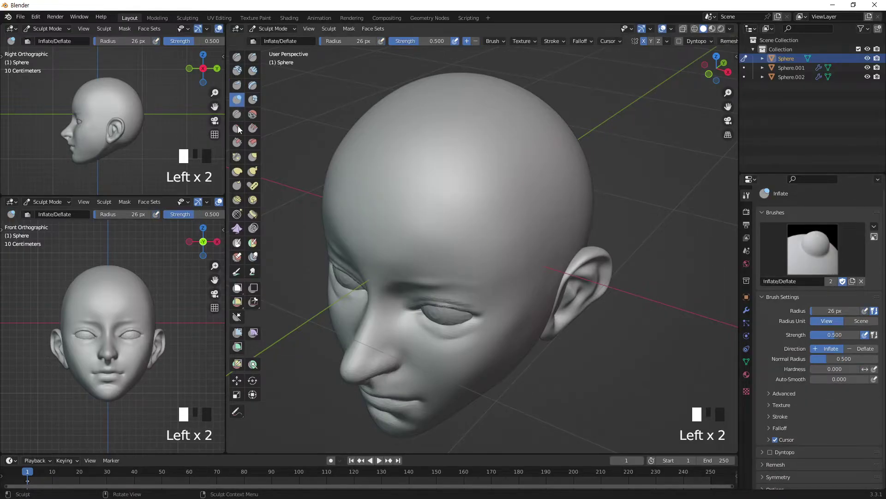
left_click(236, 114)
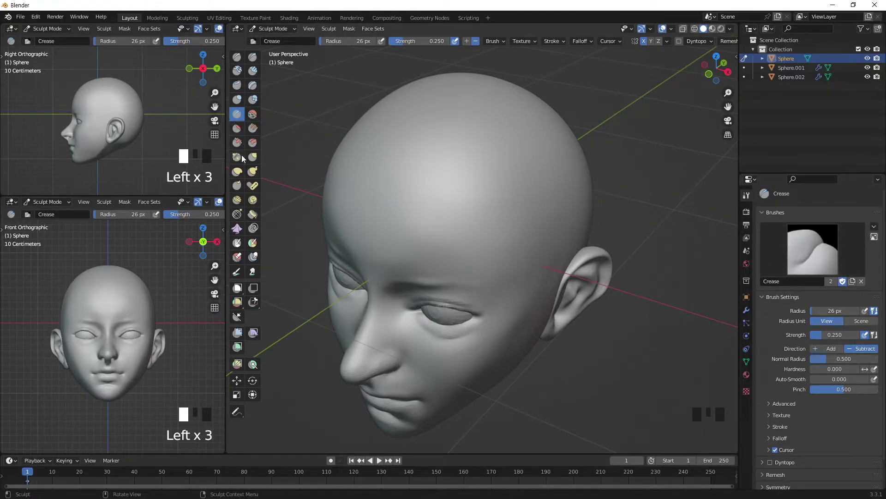
Try inflating and smoothing the side of the nose and the nostril wing, and undo the strokes.
left_click(236, 100)
middle_click_drag(408, 162, 370, 328)
left_click(337, 335)
left_click(379, 325, "shift")
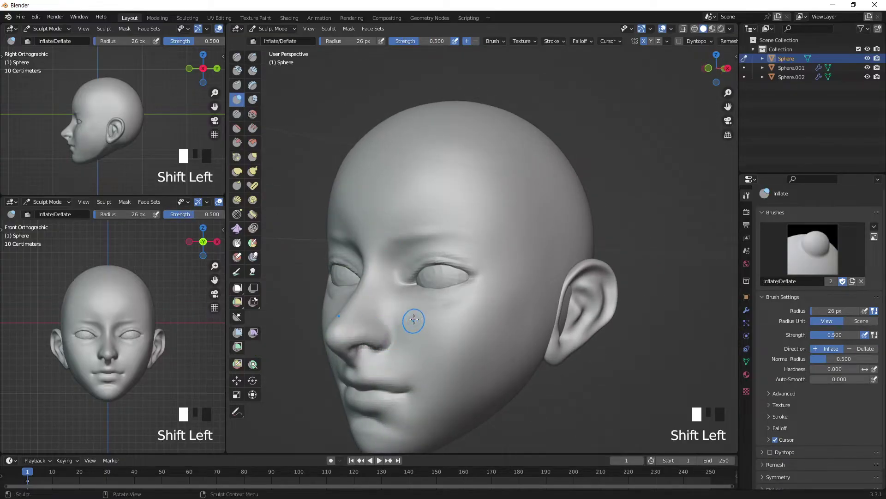
key("ctrl+z")
left_click(390, 313)
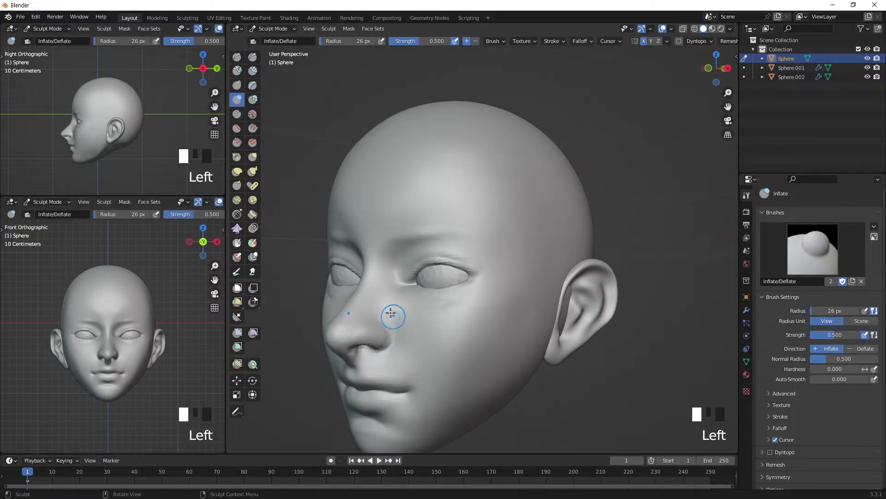
left_click(253, 116)
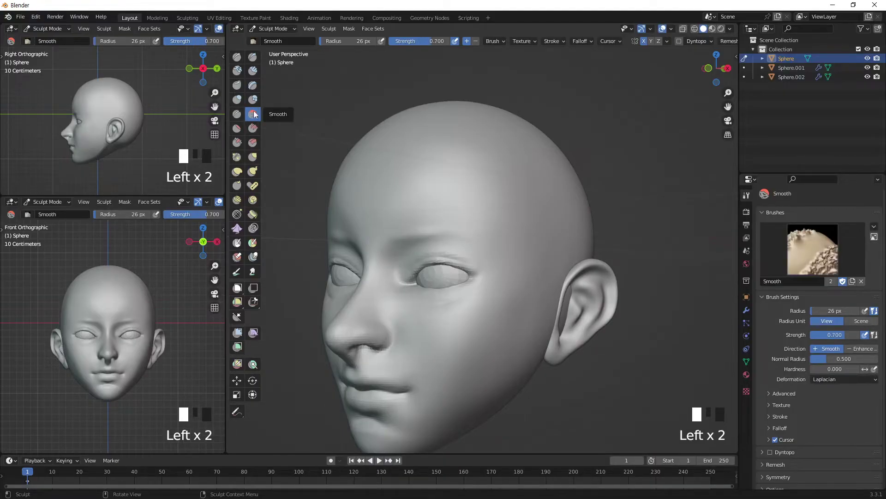
mouse_move(365, 332)
left_mouse_down("shift")
mouse_move(411, 320)
mouse_move(390, 330)
left_mouse_up("shift")
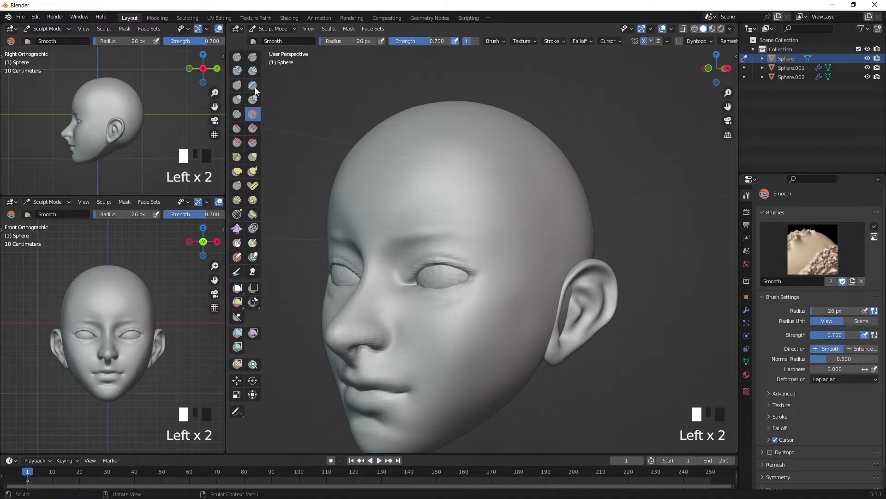
key("ctrl+z")
key("ctrl+z")
key("ctrl+z")
Smooth the side of the nose and round out the nostril wing with the Inflate brush at a 26 px radius.
left_click(237, 114)
left_click_drag(369, 329, 327, 329, "shift")
middle_click_drag(328, 329, 252, 111)
left_click(236, 99)
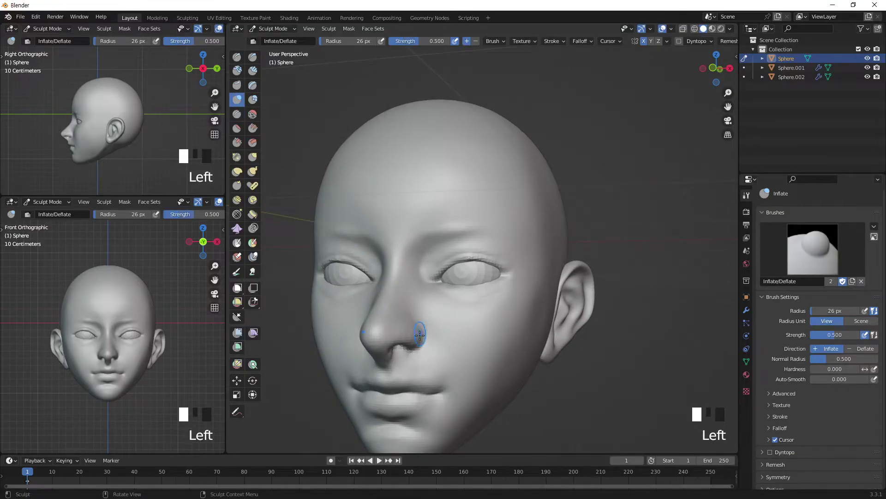
left_click_drag(378, 323, 417, 333)
mouse_move(420, 319)
middle_mouse_down()
mouse_move(436, 318)
mouse_move(432, 258)
mouse_move(432, 273)
mouse_move(370, 313)
middle_mouse_up()
mouse_move(370, 312)
left_mouse_down()
mouse_move(398, 317)
mouse_move(392, 338)
left_mouse_up()
Smooth the nostril area from below and carve under the nose with a subtracting Draw stroke at a 26 px radius.
middle_click_drag(390, 318, 412, 288)
mouse_move(404, 294)
left_mouse_down("shift")
mouse_move(393, 295)
mouse_move(401, 298)
left_mouse_up("shift")
left_click_drag(389, 293, 396, 298, "shift")
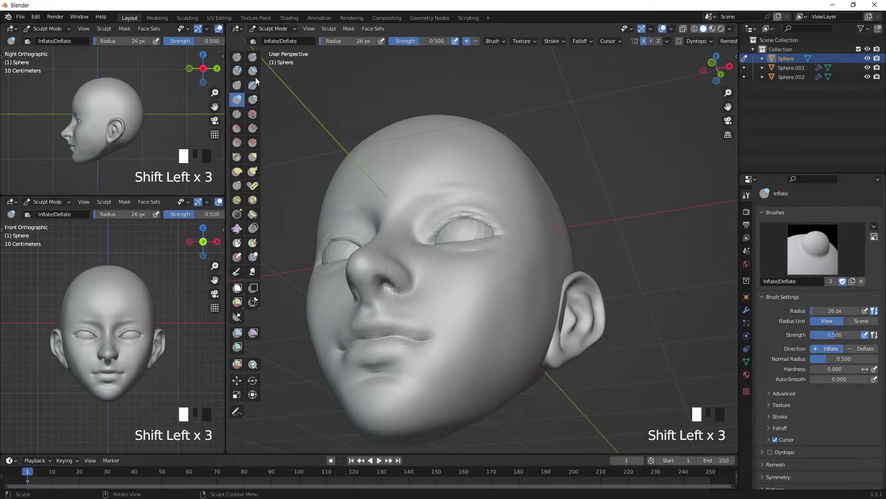
left_click(237, 57)
middle_click_drag(365, 258, 380, 261)
mouse_move(381, 262)
left_mouse_down("ctrl")
mouse_move(397, 277)
mouse_move(409, 259)
left_mouse_up("ctrl")
middle_click_drag(410, 259, 431, 292)
key("KP_1")
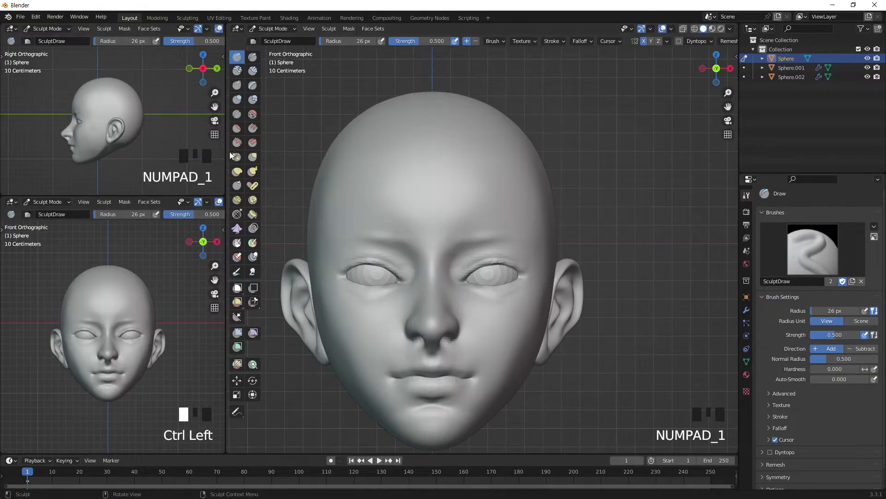
Reshape the nostril wing and the area beside it in the front view with an enlarged Elastic Deform brush.
left_click(238, 172)
key("bracketright")
key("bracketright")
key("bracketright")
mouse_move(464, 321)
left_mouse_down()
mouse_move(449, 351)
mouse_move(458, 374)
mouse_move(461, 356)
left_mouse_up()
Push the upper lip area back in the side view with the Elastic Deform brush at a 23 px radius.
key("bracketleft")
key("bracketleft")
key("bracketleft")
key("bracketleft")
key("bracketleft")
middle_click_drag(461, 356, 356, 356)
key("KP_3")
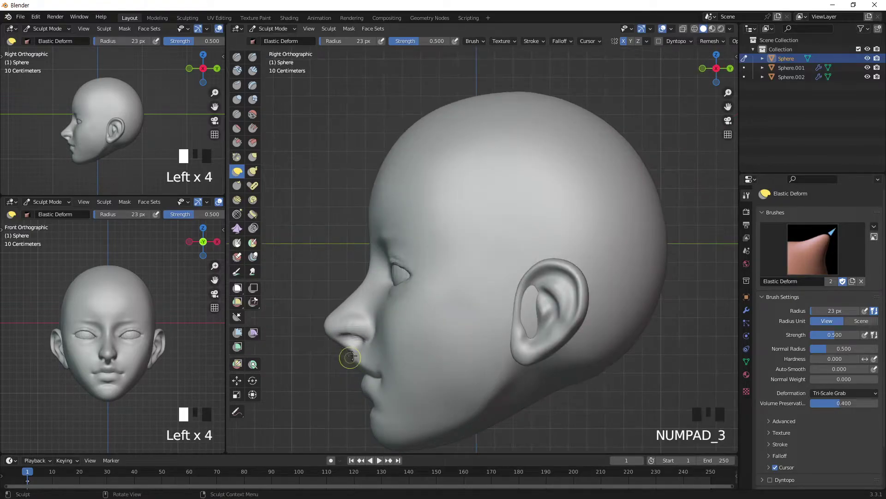
mouse_move(357, 365)
left_mouse_down()
mouse_move(346, 366)
mouse_move(355, 346)
mouse_move(354, 363)
mouse_move(377, 374)
left_mouse_up()
Adjust the profile of the lips and the area below the lower lip with a larger Elastic Deform brush.
key("bracketright")
key("bracketright")
key("bracketright")
key("bracketright")
key("bracketright")
key("bracketright")
key("bracketright")
key("bracketright")
key("bracketright")
key("bracketright")
key("bracketleft")
key("bracketleft")
key("bracketleft")
left_click_drag(378, 374, 382, 371)
key("bracketright")
key("bracketright")
left_click_drag(368, 408, 374, 407)
Smooth the chin and the area around the mouth corner at a 30 px brush radius.
key("bracketleft")
middle_click_drag(410, 344, 459, 345)
mouse_move(360, 427)
left_mouse_down("shift")
mouse_move(389, 419)
mouse_move(356, 421)
mouse_move(390, 407)
left_mouse_up("shift")
left_click_drag(400, 401, 420, 390, "shift")
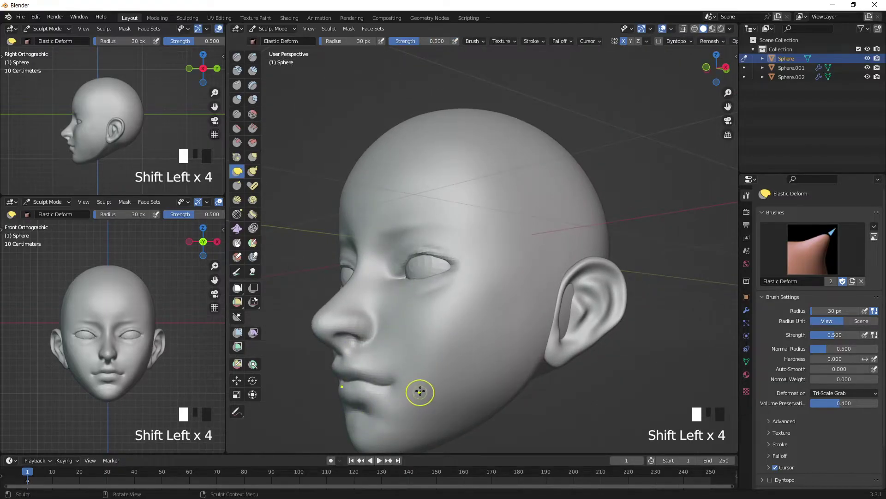
Smooth the brow and temple, and the transition from the nostril wing to the cheek.
mouse_move(436, 356)
middle_mouse_down("shift")
mouse_move(476, 252)
mouse_move(508, 263)
mouse_move(508, 277)
mouse_move(509, 241)
mouse_move(510, 293)
mouse_move(546, 241)
middle_mouse_up("shift")
left_click_drag(546, 241, 500, 266, "shift")
left_click_drag(510, 227, 563, 225, "shift")
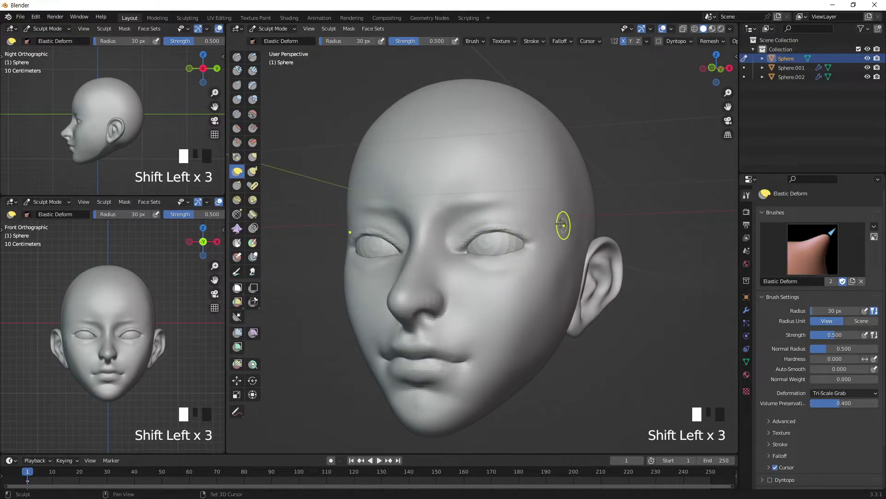
left_click_drag(457, 215, 568, 202, "shift")
mouse_move(568, 201)
middle_mouse_down()
mouse_move(445, 293)
mouse_move(402, 289)
middle_mouse_up()
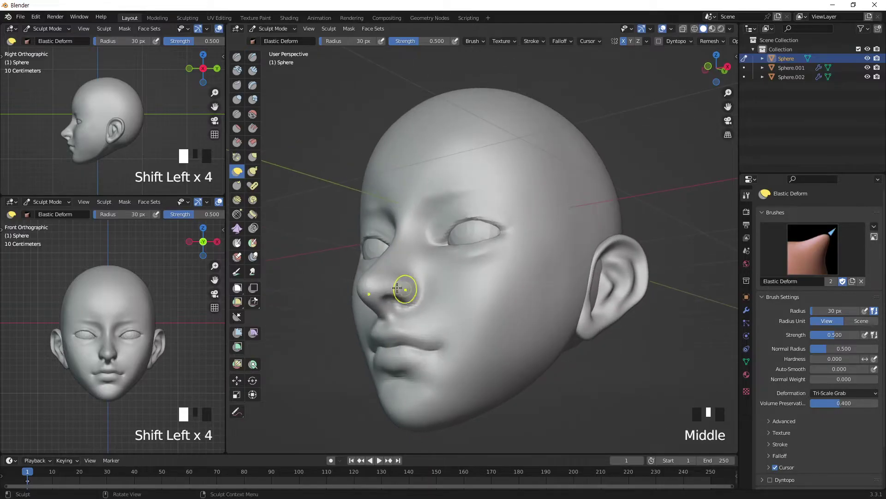
left_click_drag(402, 289, 446, 292, "shift")
Adjust the jaw contour in the front view with the Elastic Deform brush at a 30 px radius.
key("KP_1")
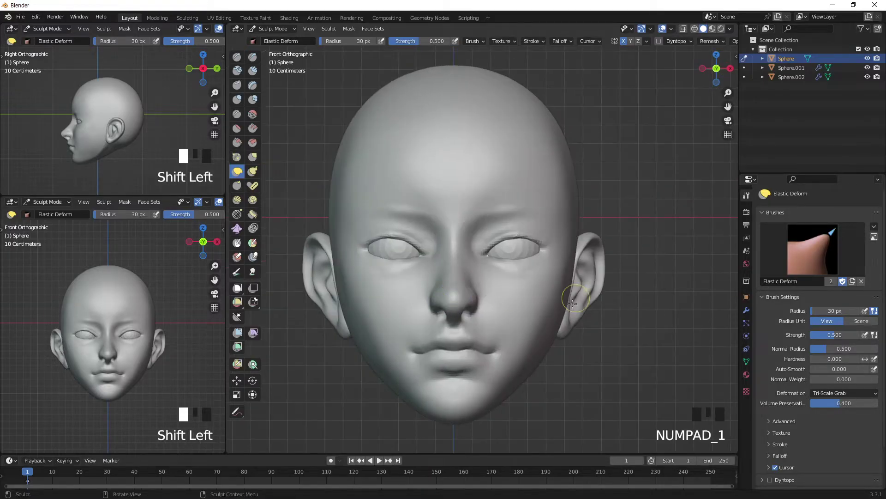
key("KP_Subtract")
key("KP_Subtract")
key("KP_Subtract")
key("KP_Subtract")
key("KP_Subtract")
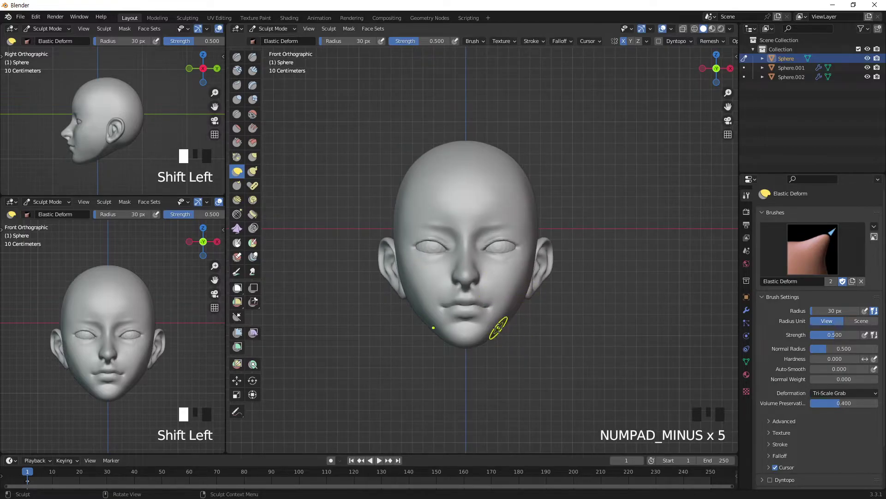
left_click(520, 301)
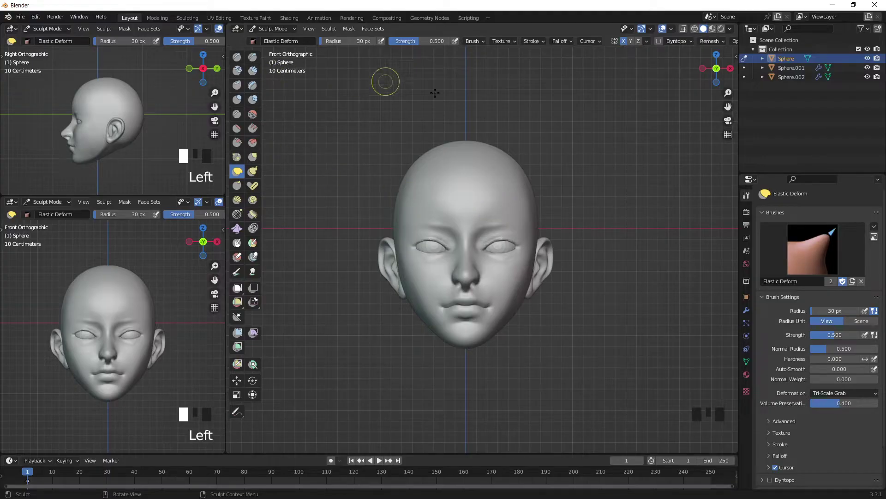
Switch sculpting to the ears object and adjust the ear shape with the Elastic Deform brush at a 30 px radius.
key("alt+q")
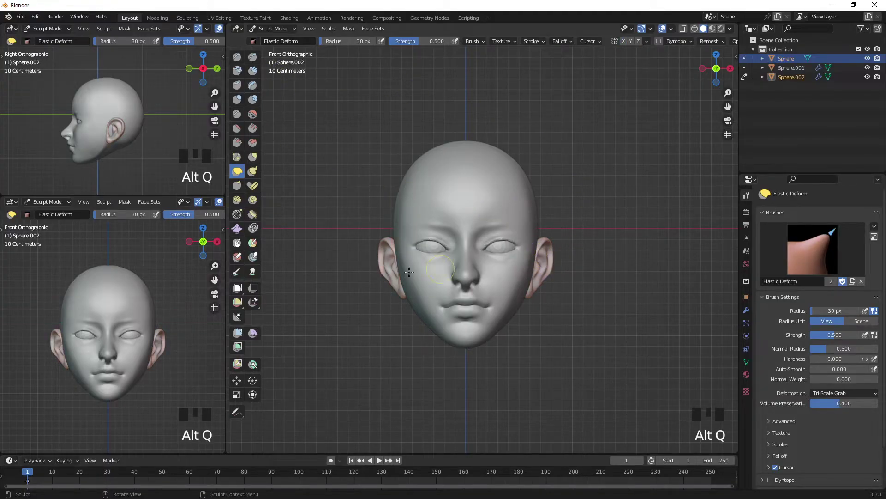
left_click(536, 300)
left_click(550, 277)
mouse_move(551, 274)
middle_mouse_down()
mouse_move(557, 266)
mouse_move(538, 265)
middle_mouse_up()
left_click(470, 284, "shift")
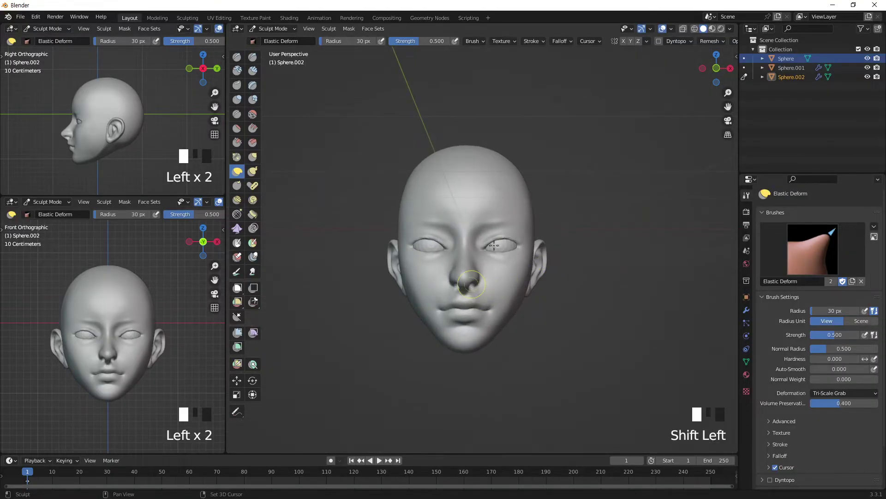
Try to carve and smooth the groove beneath the nostril with the Draw brush at a 24 px radius.
left_click(237, 56)
key("KP_Add")
key("KP_Add")
key("KP_Add")
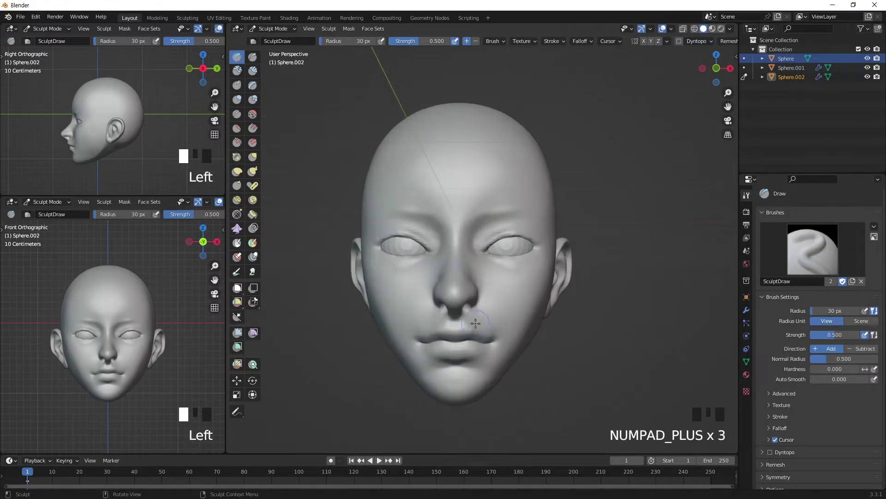
key("bracketleft")
key("bracketleft")
key("bracketleft")
left_click(467, 316, "ctrl")
left_click(465, 318, "ctrl")
left_click(464, 325, "shift")
left_click(472, 313, "shift")
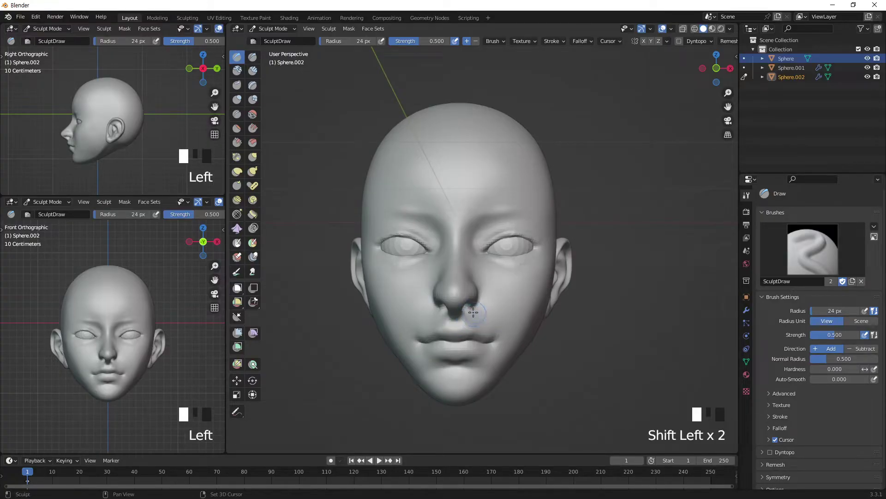
Switch sculpting to the head object, carve the area under the nostril and smooth it with the Draw brush.
middle_click_drag(488, 307, 481, 290)
key("alt+q")
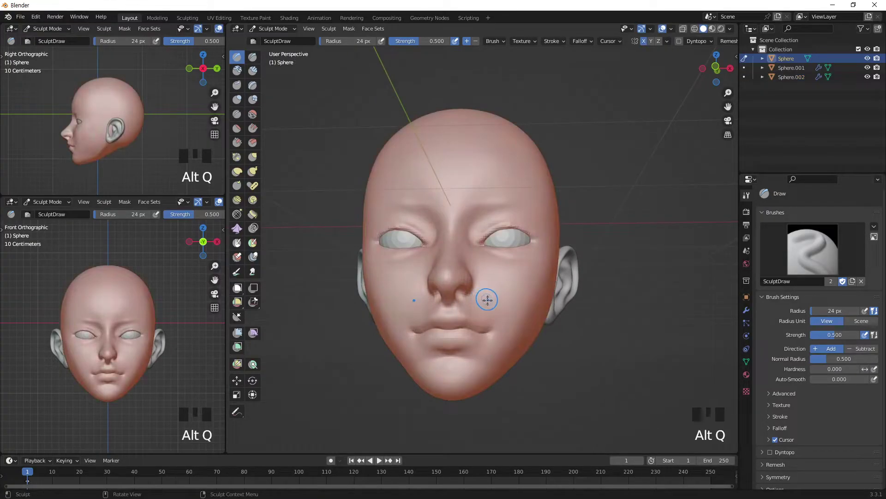
left_click(460, 301, "shift")
left_click(485, 301, "shift")
mouse_move(486, 300)
middle_mouse_down()
mouse_move(453, 305)
mouse_move(503, 295)
mouse_move(508, 263)
mouse_move(461, 254)
mouse_move(451, 264)
mouse_move(471, 279)
mouse_move(468, 292)
middle_mouse_up()
left_click(452, 298, "ctrl")
left_click(435, 316, "ctrl")
left_click(425, 309, "ctrl")
left_click(445, 317, "shift")
left_click(445, 317, "shift")
Build up the nose and the nostril edge with the Draw brush at a 14 px radius.
key("bracketleft")
key("bracketleft")
key("bracketleft")
key("bracketleft")
left_click(453, 258)
left_click_drag(440, 308, 448, 305)
Add volume around the upper lip, mouth corner and lower lip with the Draw brush.
mouse_move(462, 296)
middle_mouse_down()
mouse_move(460, 317)
mouse_move(475, 333)
middle_mouse_up()
left_click(453, 325)
left_click(482, 331)
left_click(498, 326)
left_click(498, 336)
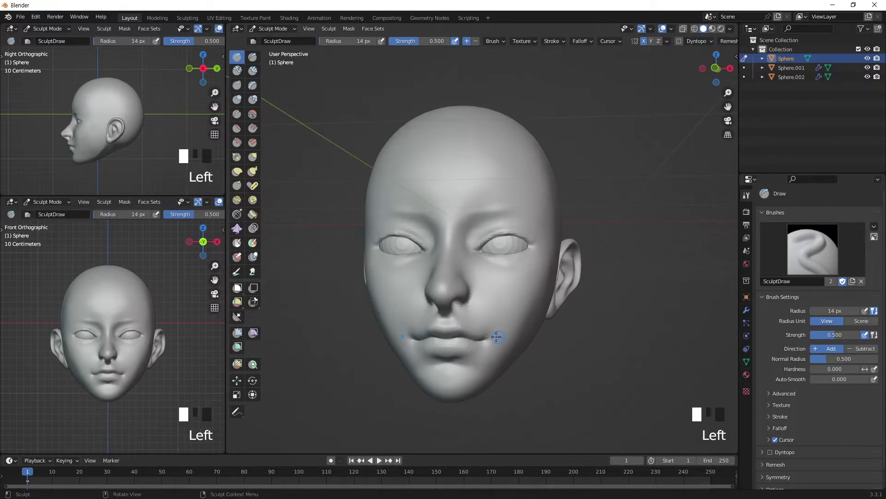
key("KP_1")
left_click(503, 333)
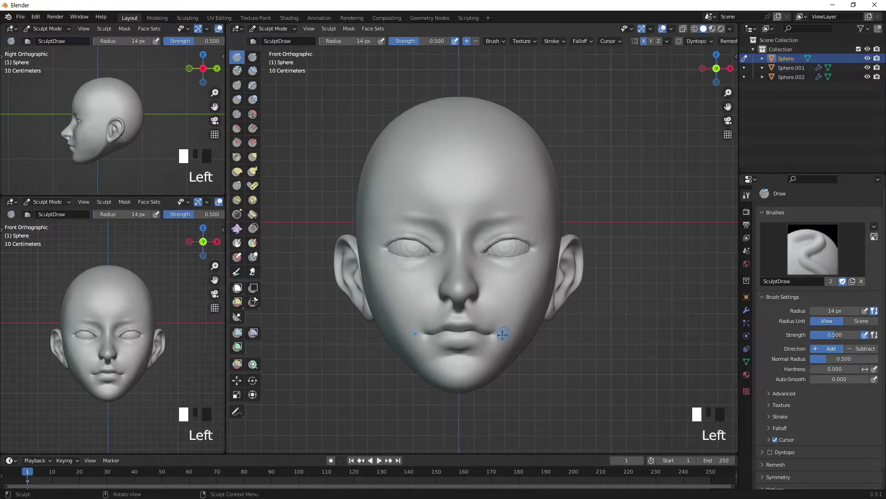
left_click(467, 347)
left_click(487, 342)
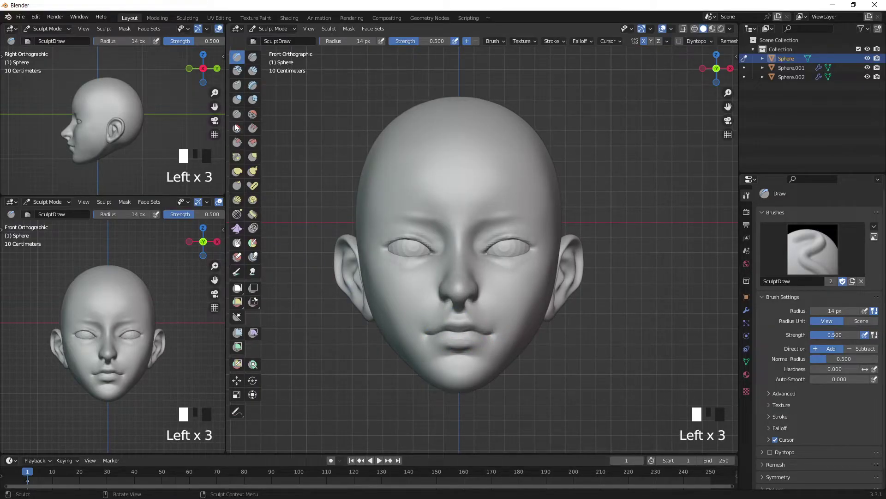
Tighten the nose bridge and nostril wing with the Pinch/Magnify brush at an 18 px radius.
left_click(237, 157)
key("bracketright")
middle_click_drag(475, 245, 467, 245)
key("bracketright")
key("bracketright")
left_click_drag(449, 234, 428, 294)
middle_click_drag(427, 294, 464, 236)
left_click_drag(457, 278, 457, 248)
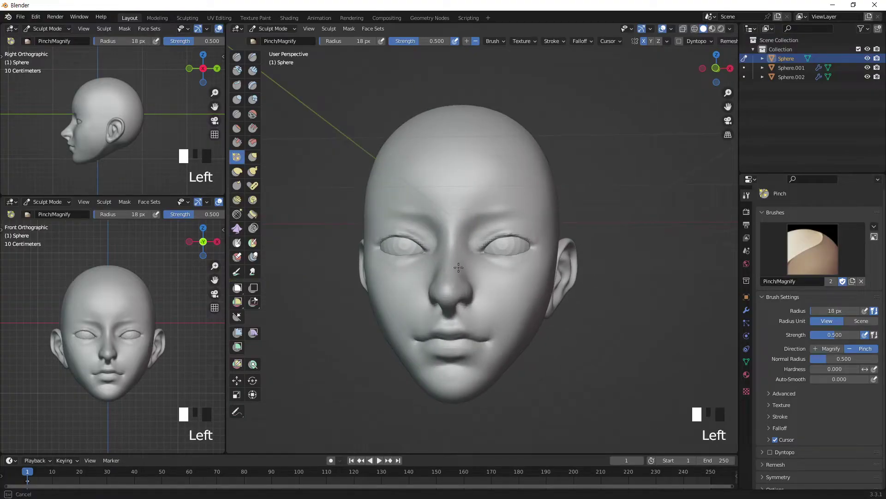
middle_click_drag(475, 231, 475, 250)
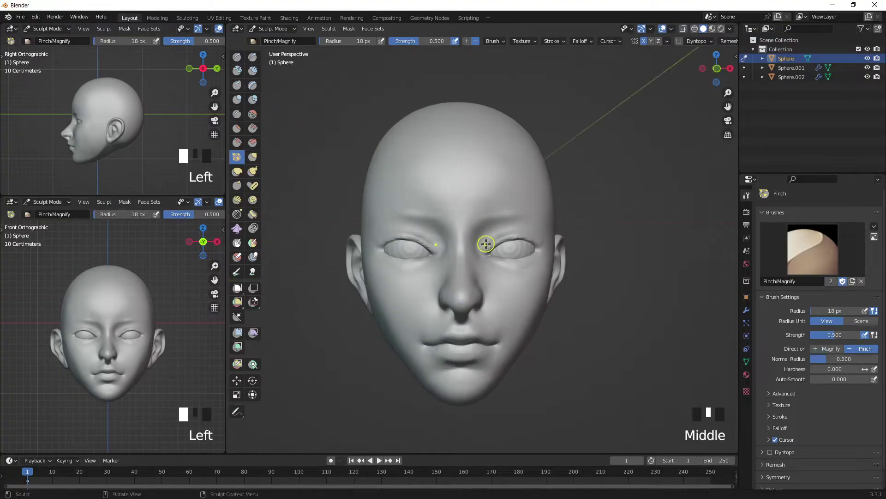
Undo the last pinch stroke on the nose, try another along the bridge and undo that as well.
key("KP_Add")
key("KP_Add")
key("KP_Add")
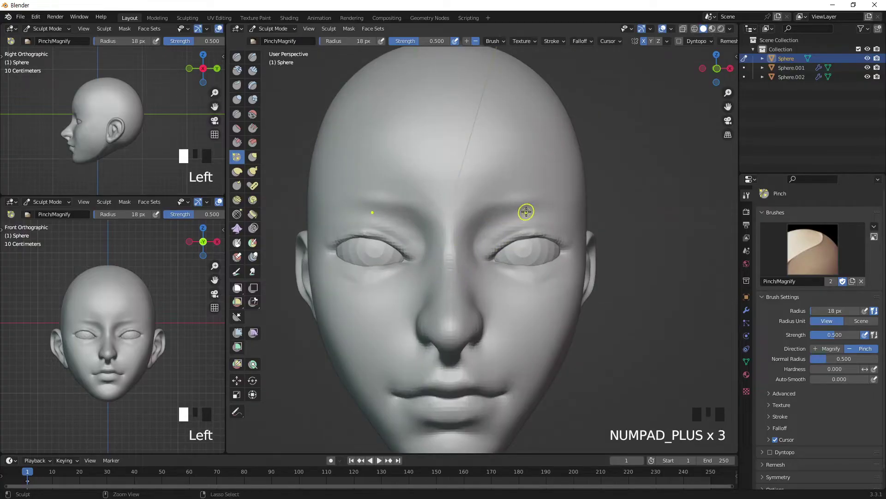
key("ctrl+z")
mouse_move(463, 259)
left_mouse_down()
mouse_move(457, 264)
mouse_move(465, 220)
left_mouse_up()
middle_click_drag(465, 220, 448, 214)
key("ctrl+z")
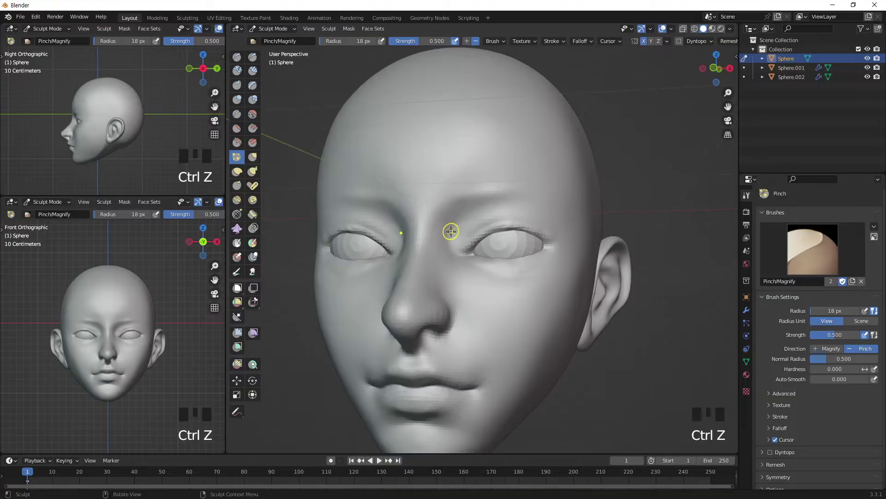
Pinch the nose bridge, tip and nostril at a 37 px brush radius, undoing one unwanted stroke between them.
key("bracketright")
key("bracketright")
key("bracketright")
mouse_move(430, 233)
left_mouse_down()
mouse_move(434, 223)
mouse_move(427, 234)
left_mouse_up()
mouse_move(427, 233)
middle_mouse_down()
mouse_move(475, 244)
mouse_move(498, 277)
middle_mouse_up()
left_click_drag(472, 286, 525, 257)
middle_click_drag(524, 257, 416, 320)
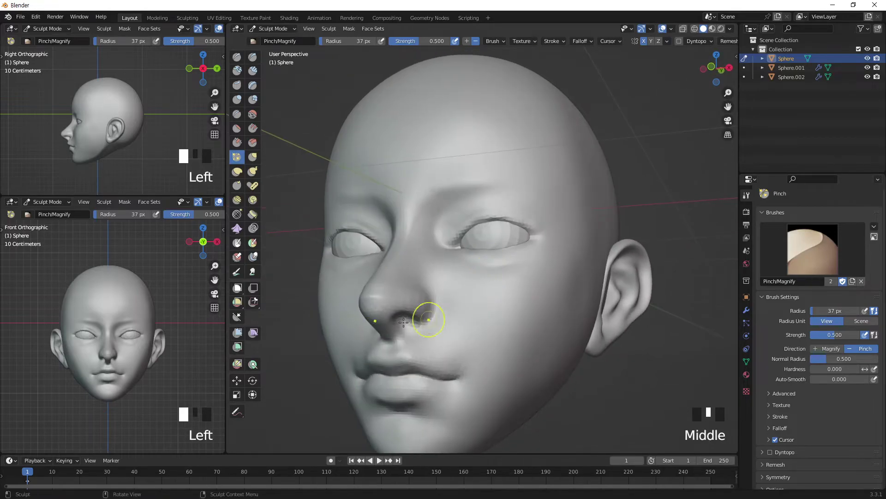
key("ctrl+z")
left_click_drag(382, 291, 371, 299)
middle_click_drag(414, 259, 446, 270)
left_click_drag(440, 314, 446, 305)
middle_click_drag(496, 268, 478, 274)
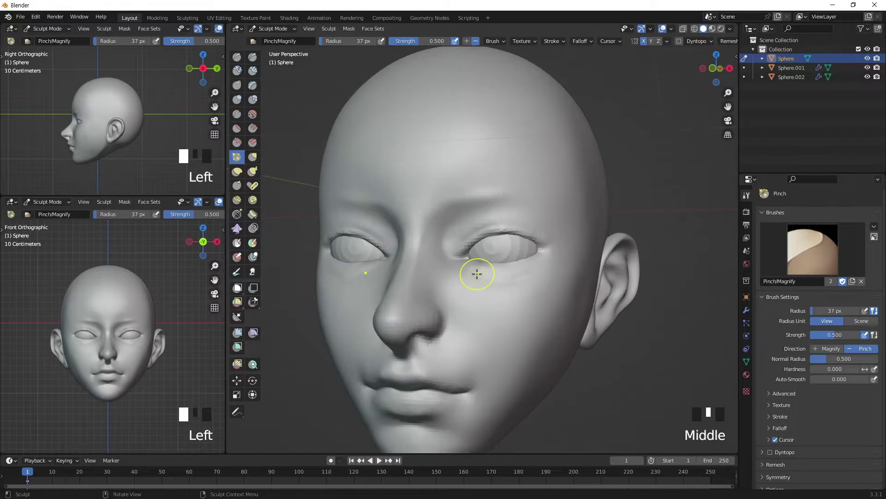
Remesh the head, then pinch and smooth the nose tip, nostril wing and bridge.
key("ctrl+r")
mouse_move(388, 316)
left_mouse_down()
mouse_move(378, 320)
mouse_move(416, 327)
mouse_move(403, 326)
mouse_move(421, 314)
left_mouse_up()
middle_click_drag(450, 282, 450, 276)
left_click_drag(385, 299, 425, 267, "shift")
middle_click_drag(425, 267, 416, 273)
left_click_drag(416, 251, 422, 235)
left_click_drag(416, 252, 425, 223)
left_click_drag(416, 250, 417, 235)
left_click_drag(415, 244, 401, 282)
mouse_move(427, 253)
middle_mouse_down()
mouse_move(456, 237)
mouse_move(457, 250)
mouse_move(512, 252)
mouse_move(485, 258)
middle_mouse_up()
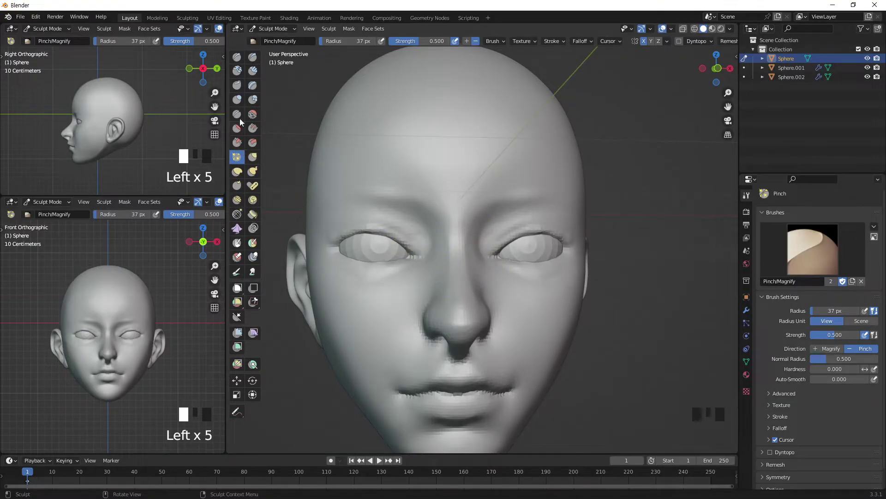
Crease the edge between nostril wing and cheek with the Crease brush at a 37 px radius and smooth it.
left_click(253, 119)
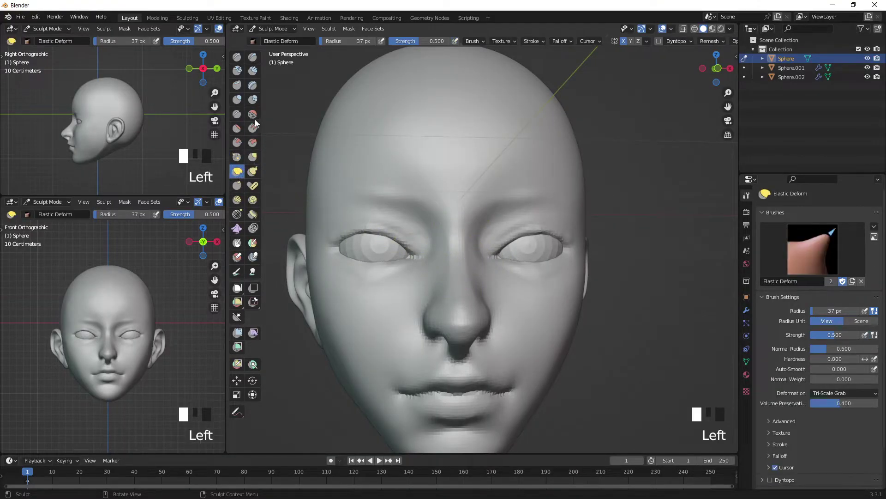
left_click(237, 114)
middle_click_drag(542, 256, 497, 249)
left_click(411, 315)
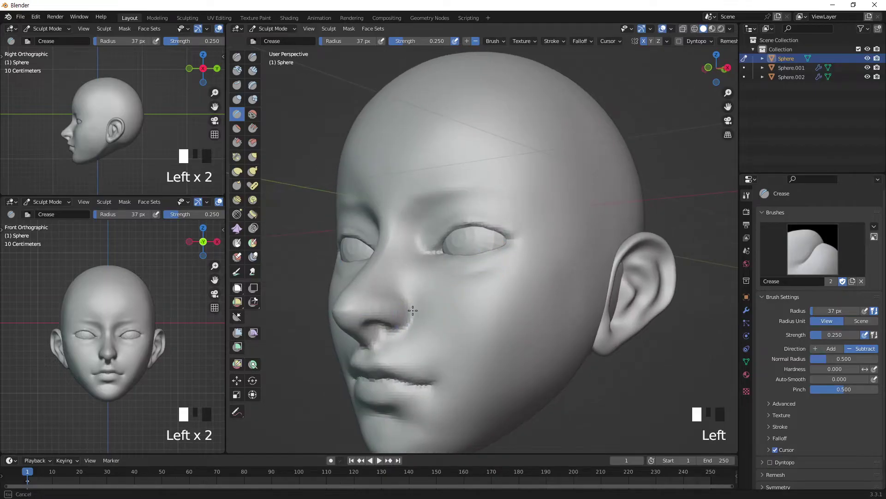
mouse_move(419, 300)
left_mouse_down("shift")
mouse_move(411, 280)
mouse_move(429, 303)
mouse_move(390, 340)
mouse_move(439, 313)
left_mouse_up("shift")
Crease and smooth the line between the lips, reducing the brush radius to 23 px and undoing the last stroke.
mouse_move(439, 286)
middle_mouse_down()
mouse_move(471, 273)
mouse_move(413, 383)
middle_mouse_up()
left_click(413, 382)
left_click_drag(413, 383, 501, 375, "shift")
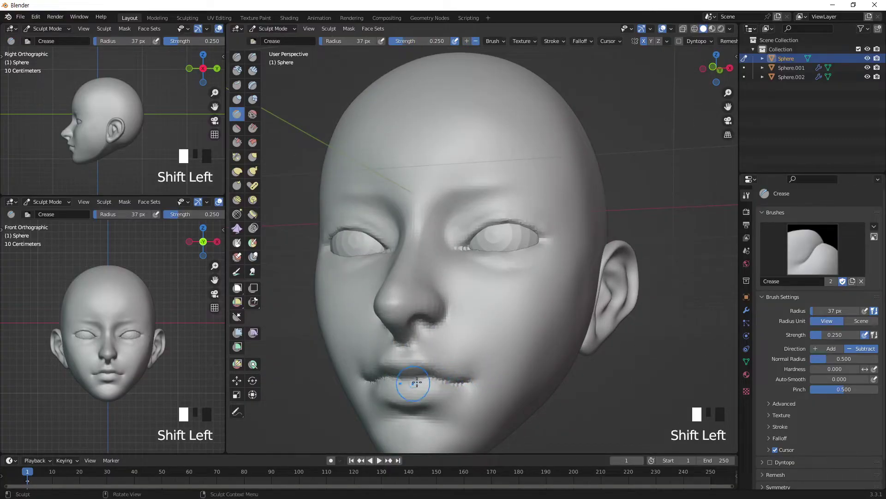
left_click_drag(406, 382, 456, 368)
key("bracketleft")
key("bracketleft")
key("bracketleft")
key("bracketleft")
key("bracketleft")
key("bracketleft")
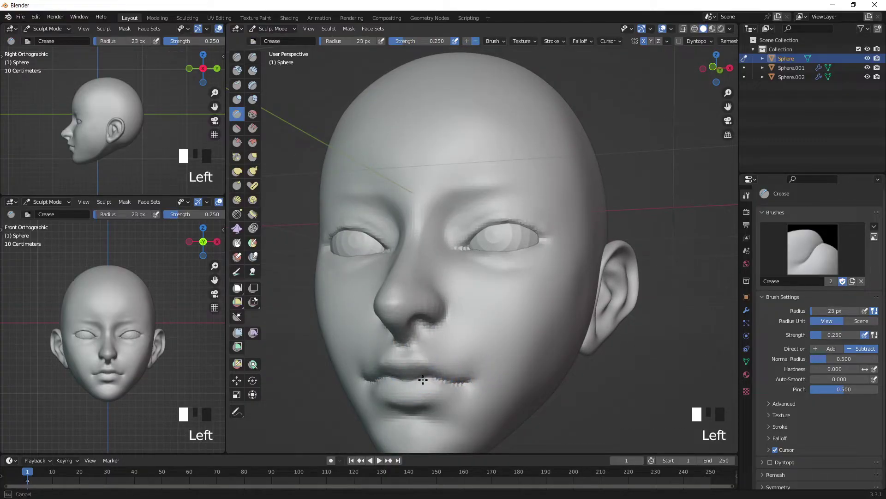
key("KP_1")
mouse_move(467, 375)
left_mouse_down()
mouse_move(480, 362)
mouse_move(466, 366)
mouse_move(500, 379)
mouse_move(510, 368)
mouse_move(503, 378)
mouse_move(513, 375)
mouse_move(511, 391)
mouse_move(519, 380)
left_mouse_up()
key("ctrl+z")
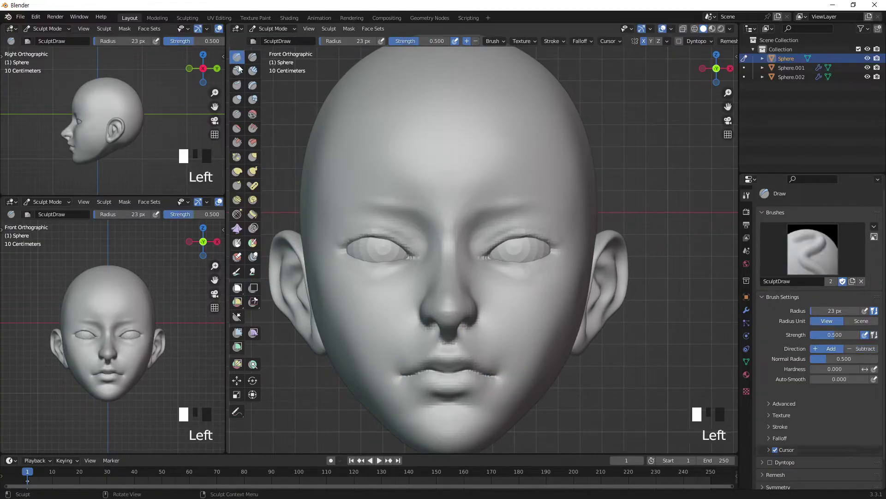
Build up and smooth the upper lip edge and mouth corner with the Draw brush at a 23 px radius.
mouse_move(502, 379)
left_mouse_down("shift")
mouse_move(501, 365)
mouse_move(491, 364)
mouse_move(501, 367)
left_mouse_up("shift")
left_click_drag(495, 365, 504, 369)
mouse_move(498, 366)
left_mouse_down()
mouse_move(509, 366)
mouse_move(503, 378)
left_mouse_up()
mouse_move(499, 377)
left_mouse_down("ctrl")
mouse_move(506, 386)
mouse_move(512, 378)
left_mouse_up("ctrl")
key("ctrl+z")
left_click_drag(513, 377, 514, 387)
mouse_move(513, 385)
left_mouse_down("shift")
mouse_move(520, 375)
mouse_move(514, 387)
mouse_move(468, 395)
mouse_move(513, 381)
left_mouse_up("shift")
Carve the hollow below the lower lip with the Draw brush at a 53 px radius and smooth it.
key("bracketright")
key("bracketright")
key("bracketright")
key("bracketright")
key("bracketright")
key("bracketright")
key("bracketright")
key("bracketright")
key("bracketright")
key("ctrl+z")
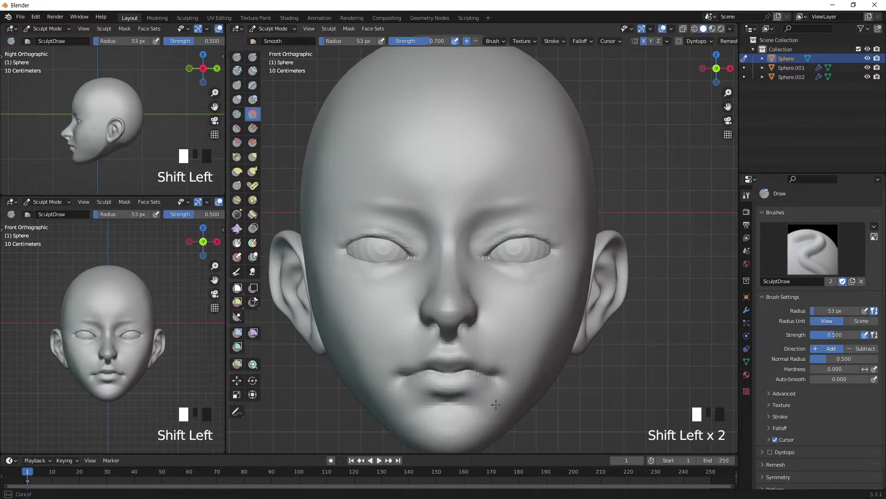
mouse_move(467, 401)
left_mouse_down("ctrl")
mouse_move(462, 415)
mouse_move(501, 403)
mouse_move(487, 406)
left_mouse_up("ctrl")
mouse_move(482, 405)
left_mouse_down("shift")
mouse_move(471, 404)
mouse_move(485, 402)
mouse_move(445, 431)
mouse_move(471, 396)
left_mouse_up("shift")
Examine the whole head's proportions and jaw contour from the front and the side.
middle_click_drag(471, 395, 554, 279, "shift")
key("KP_Subtract")
key("KP_Subtract")
key("KP_Subtract")
key("KP_Subtract")
key("KP_Subtract")
key("KP_1")
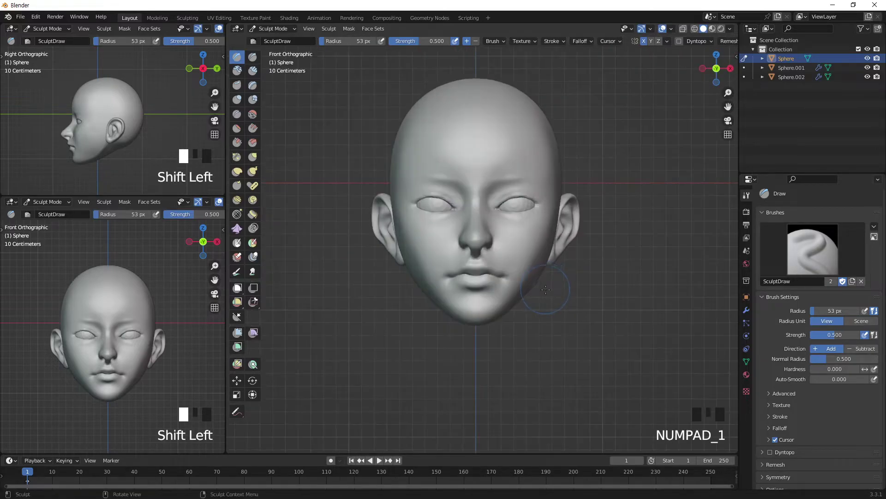
middle_click_drag(530, 309, 454, 302)
key("KP_3")
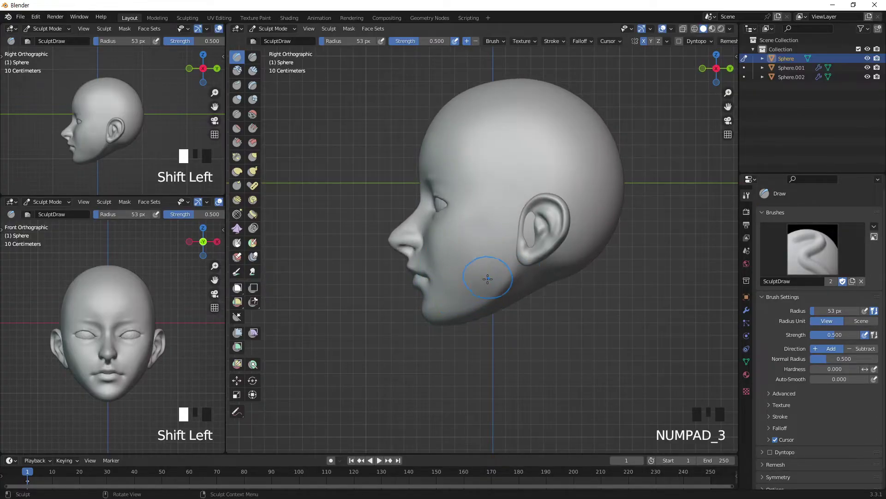
key("KP_1")
Smooth the nose and the area around it, reducing the brush radius to 23 px.
middle_click_drag(489, 289, 457, 327, "shift")
left_click(457, 326, "shift")
key("bracketleft")
key("bracketleft")
key("bracketleft")
key("bracketleft")
key("bracketleft")
key("bracketleft")
key("bracketleft")
key("bracketleft")
key("bracketleft")
key("bracketleft")
key("bracketleft")
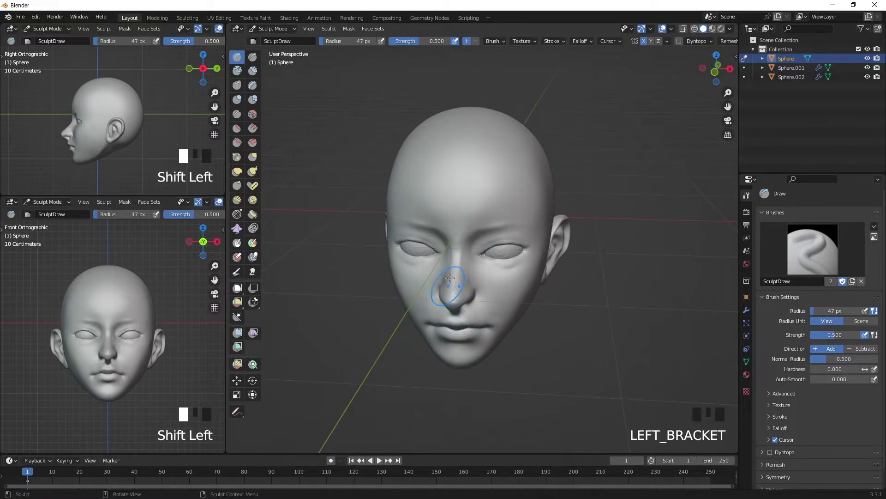
mouse_move(452, 294)
left_mouse_down("shift")
mouse_move(473, 245)
mouse_move(460, 307)
left_mouse_up("shift")
key("KP_1")
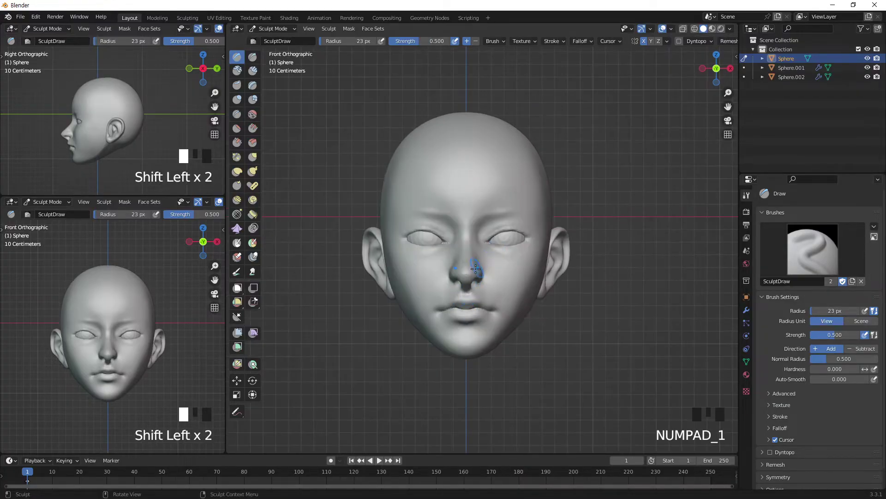
Shape the eyelid with the Draw brush, then carve the outer eye corner and lower lid at a 9 px radius.
mouse_move(487, 233)
left_mouse_down()
mouse_move(519, 228)
mouse_move(499, 236)
mouse_move(532, 241)
mouse_move(558, 219)
mouse_move(549, 228)
left_mouse_up()
key("bracketleft")
key("bracketleft")
key("bracketleft")
key("bracketleft")
key("bracketleft")
key("bracketleft")
key("bracketleft")
key("KP_Add")
key("KP_Add")
key("KP_Add")
key("KP_Add")
key("KP_Add")
left_click(556, 234, "ctrl")
left_click(557, 234, "ctrl")
left_click(558, 235, "ctrl")
mouse_move(513, 245)
left_mouse_down("ctrl")
mouse_move(527, 234)
mouse_move(492, 241)
left_mouse_up("ctrl")
Reshape the inner eye corner and lower eyelid with the Elastic Deform brush, using a radius larger than 9 px.
left_click(236, 171)
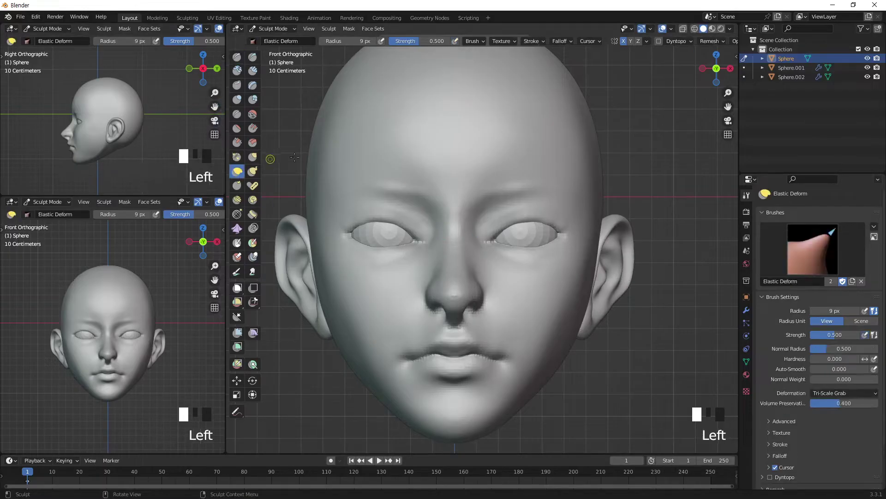
key("bracketright")
key("bracketright")
key("bracketright")
key("bracketright")
key("bracketright")
key("bracketright")
key("bracketright")
key("bracketright")
key("bracketright")
key("bracketright")
mouse_move(492, 241)
left_mouse_down()
mouse_move(523, 221)
mouse_move(520, 245)
left_mouse_up()
key("bracketleft")
key("bracketleft")
left_click(520, 245)
Reshape the upper eyelid from its outer corner to its inner part with Elastic Deform at a 22 px radius.
key("bracketright")
key("bracketright")
key("bracketright")
key("bracketright")
key("bracketright")
left_click(556, 230)
left_click(552, 226)
left_click(549, 224)
left_click(539, 224)
left_click(524, 223)
left_click(515, 223)
left_click(507, 223)
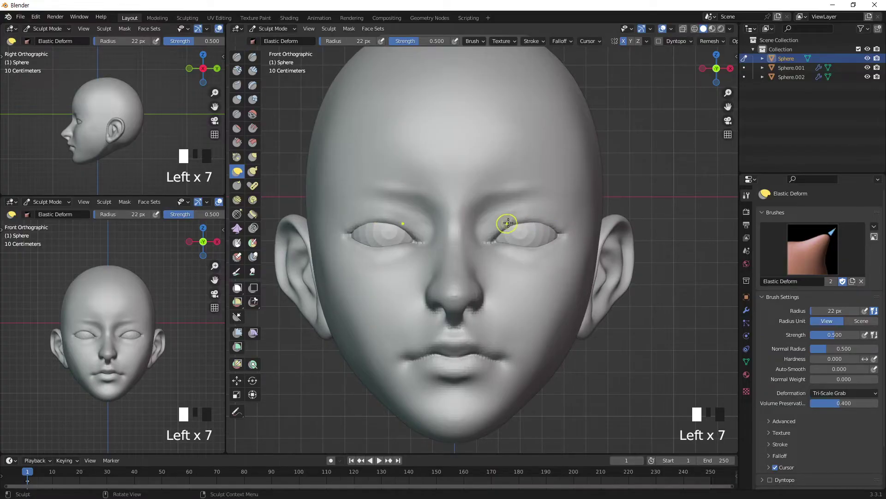
Refine the arch of the upper eyelid toward the outer corner with Elastic Deform at a 24 px radius.
left_click(527, 222)
left_click(526, 220)
left_click(527, 219)
key("bracketright")
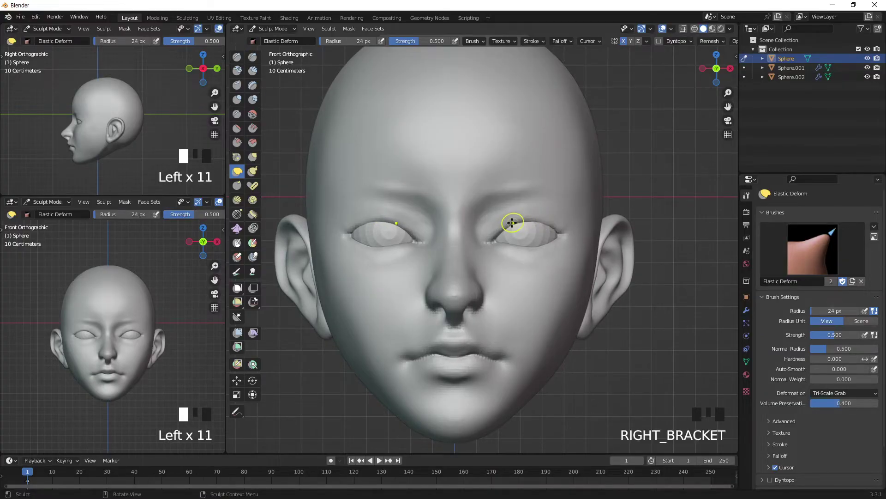
left_click(528, 221)
left_click(533, 221)
left_click(538, 221)
left_click(546, 227)
left_click(549, 226)
Adjust the eyelid's curvature from a tilted view with Elastic Deform at a 37 px radius.
mouse_move(548, 226)
middle_mouse_down()
mouse_move(578, 175)
mouse_move(578, 148)
mouse_move(564, 140)
middle_mouse_up()
key("bracketright")
key("bracketright")
key("bracketright")
key("bracketright")
left_click(529, 160)
left_click(547, 164)
left_click(545, 165)
Shift the outer eye corner in side view with Elastic Deform at a 37 px radius.
middle_click_drag(545, 165, 397, 256)
left_click(433, 214)
middle_click_drag(433, 214, 443, 209)
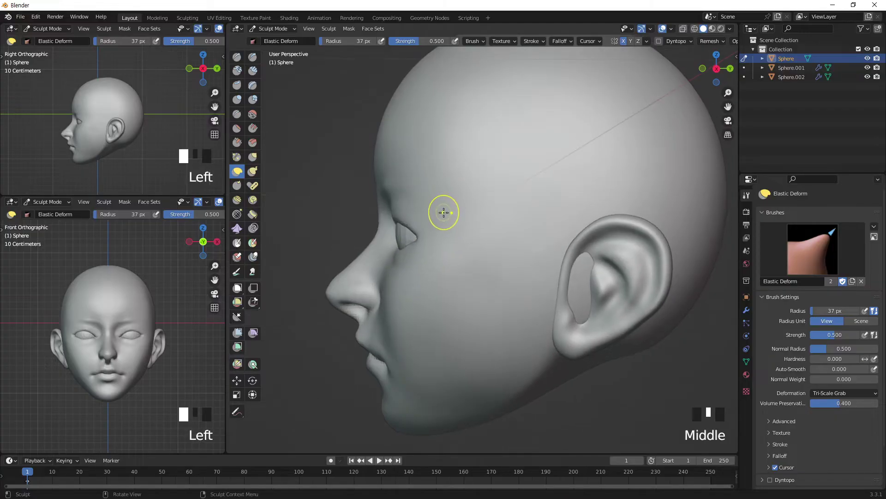
key("KP_3")
left_click(414, 229)
left_click(424, 228)
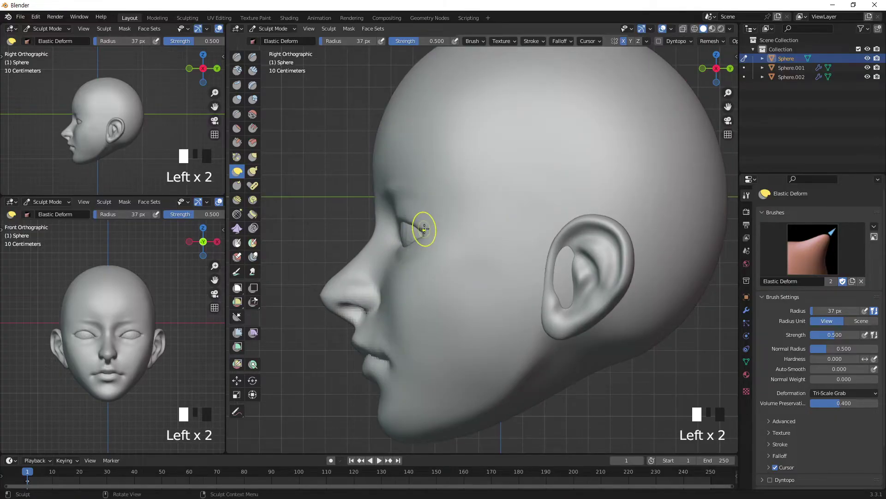
Fine-tune the outer eye corner's profile in side view with Elastic Deform at a 20 px radius.
key("bracketleft")
key("bracketleft")
key("bracketleft")
key("bracketleft")
key("bracketleft")
key("bracketleft")
left_click(424, 231)
left_click(425, 229)
left_click(425, 227)
left_click_drag(425, 224, 422, 234)
left_click_drag(423, 233, 423, 229)
left_click_drag(422, 230, 423, 228)
left_click_drag(422, 230, 423, 228)
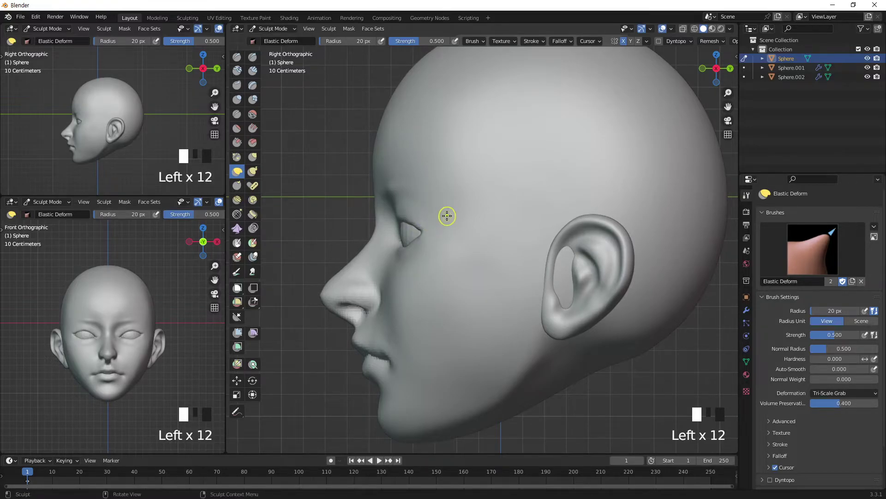
Smooth the surface between the outer eye corner and the temple in front view.
key("KP_1")
left_click(580, 240, "shift")
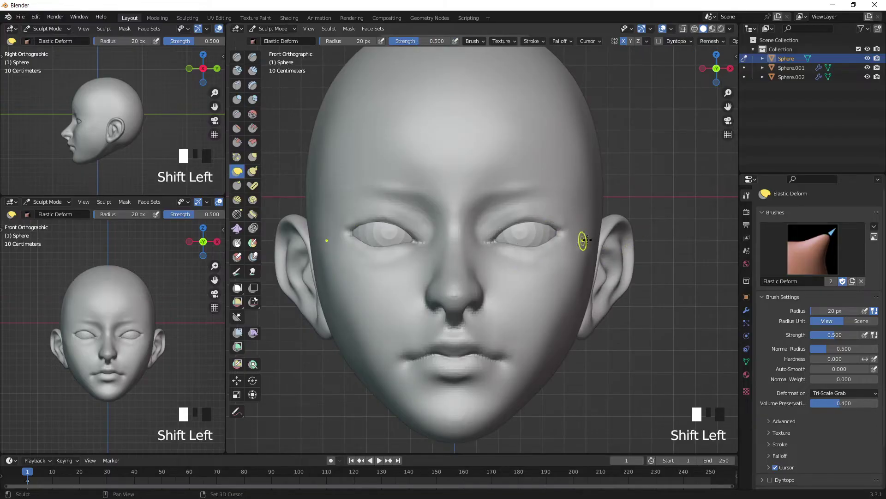
left_click_drag(573, 233, 590, 221, "shift")
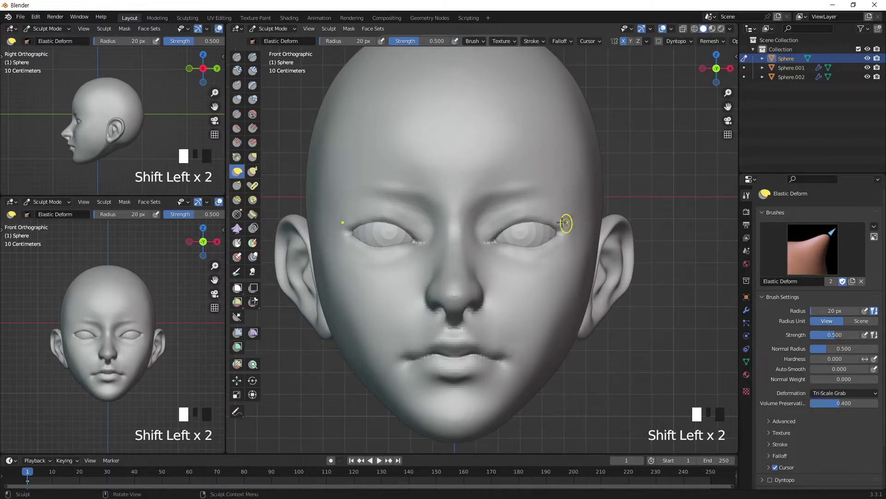
Build up the area around the outer eye corner and upper lid with the Draw brush at a 61 px radius.
left_click(237, 57)
key("bracketright")
key("bracketright")
key("bracketright")
key("bracketright")
key("bracketright")
left_click(561, 221)
left_click_drag(562, 221, 498, 225)
key("ctrl+z")
left_click(560, 198)
left_click(575, 217)
left_click(576, 227)
left_click(572, 230)
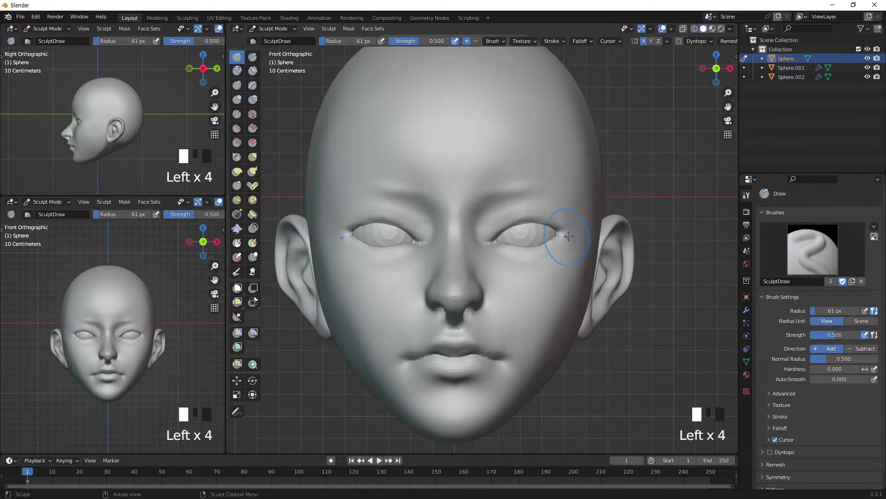
left_click(531, 224)
Smooth the temple, outer brow and upper cheek around the eye from a three-quarter view.
middle_click_drag(531, 224, 443, 212)
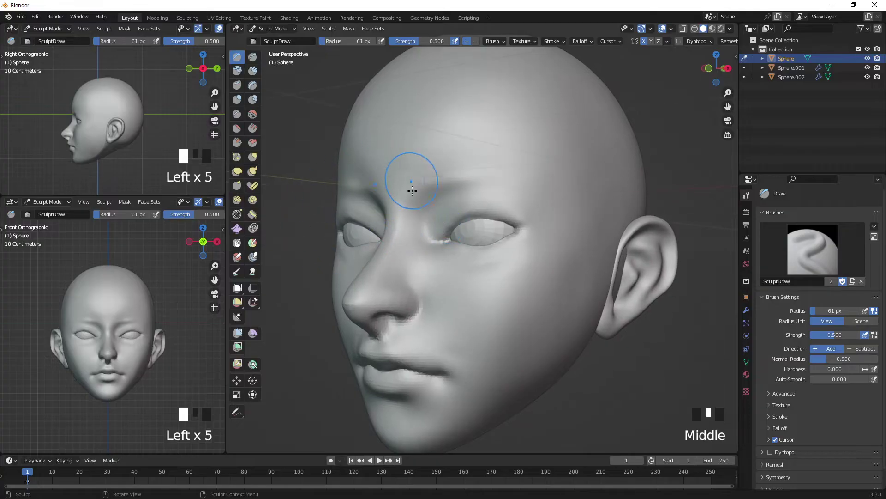
left_click(531, 193, "shift")
left_click(537, 166, "shift")
left_click(540, 164, "shift")
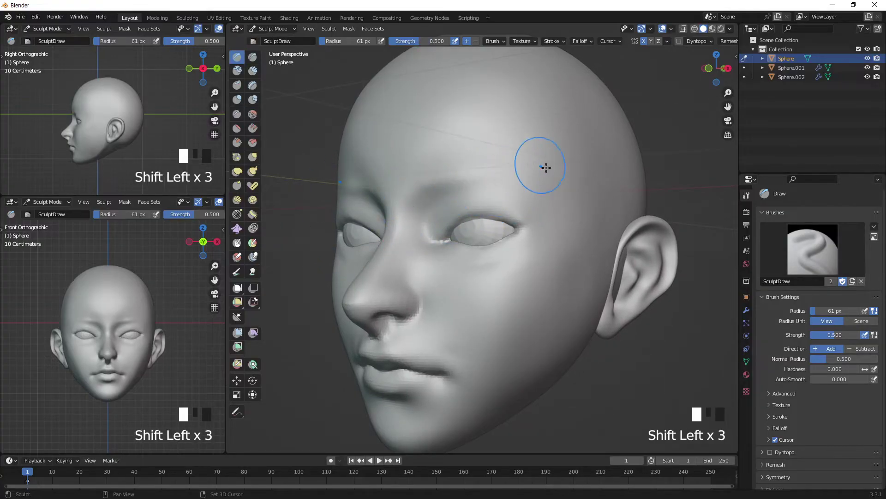
left_click(526, 226, "shift")
left_click(534, 251, "shift")
Carve along the upper eyelid from the inner to the outer corner with the Draw brush at a 21 px radius.
key("bracketleft")
key("bracketleft")
key("bracketleft")
key("bracketleft")
key("bracketleft")
key("bracketleft")
key("bracketleft")
key("bracketleft")
key("bracketleft")
key("bracketleft")
left_click(464, 228, "ctrl")
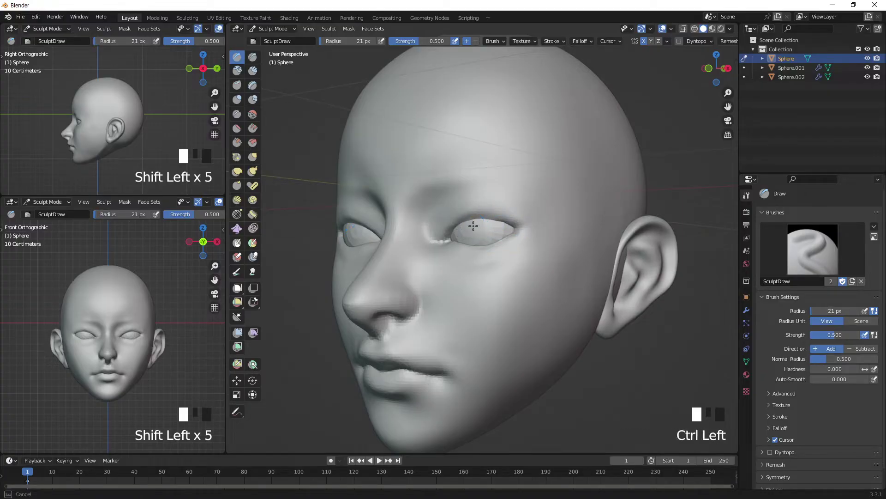
left_click(468, 228, "ctrl")
left_click(477, 226, "ctrl")
left_click(485, 226, "ctrl")
left_click(496, 228, "ctrl")
left_click(506, 228, "ctrl")
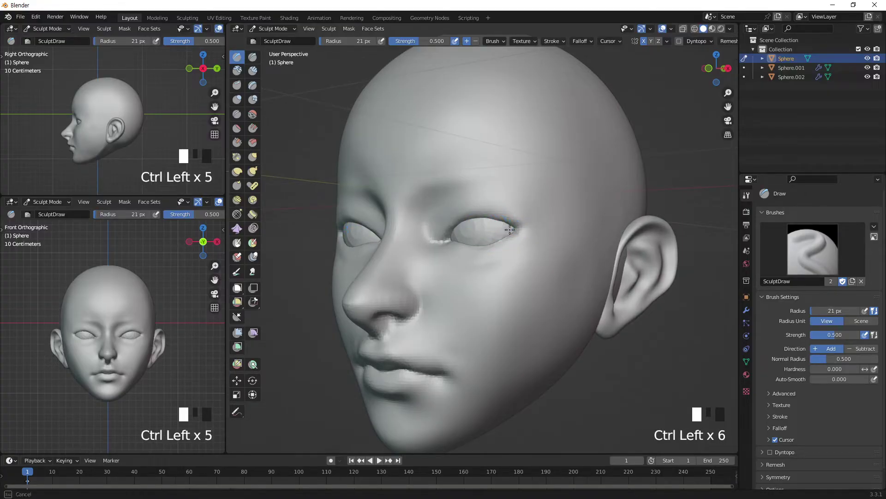
Carve the inner eye corner and the lower eyelid out to the outer corner with the 21 px Draw brush.
middle_click_drag(477, 217, 470, 244)
left_click(470, 243, "ctrl")
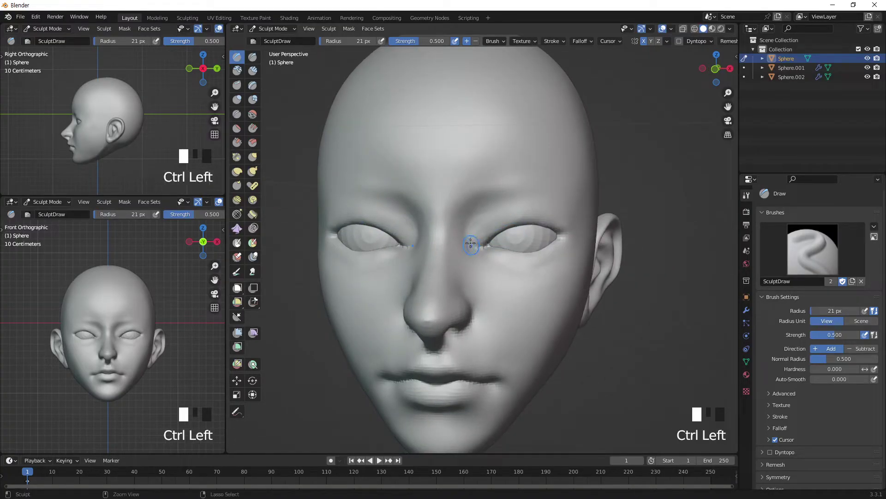
left_click(527, 246, "ctrl")
left_click(553, 237, "ctrl")
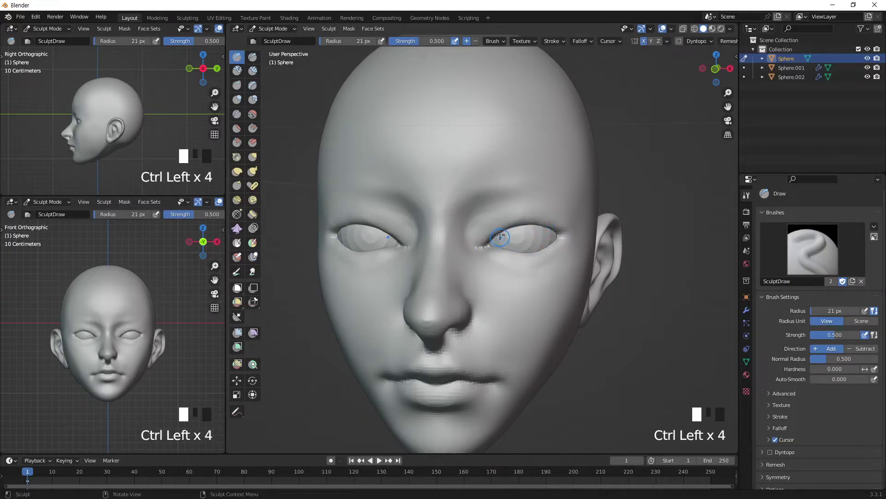
middle_click_drag(500, 238, 499, 212)
key("KP_1")
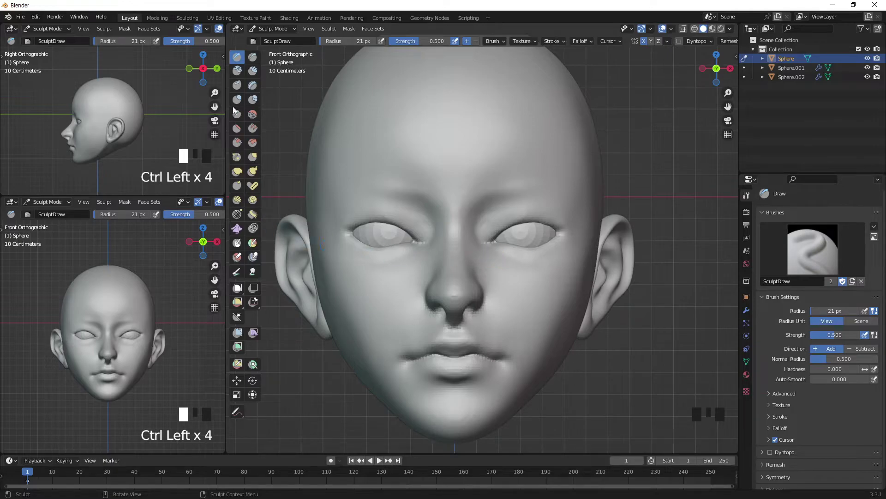
Reshape the nostrils and nose wings in front view with Elastic Deform, reducing the brush radius to 18 px.
left_click(237, 171)
left_click_drag(460, 323, 469, 310)
key("bracketright")
key("bracketright")
key("bracketright")
key("bracketleft")
key("bracketleft")
key("bracketleft")
key("bracketleft")
key("bracketleft")
left_click(481, 313)
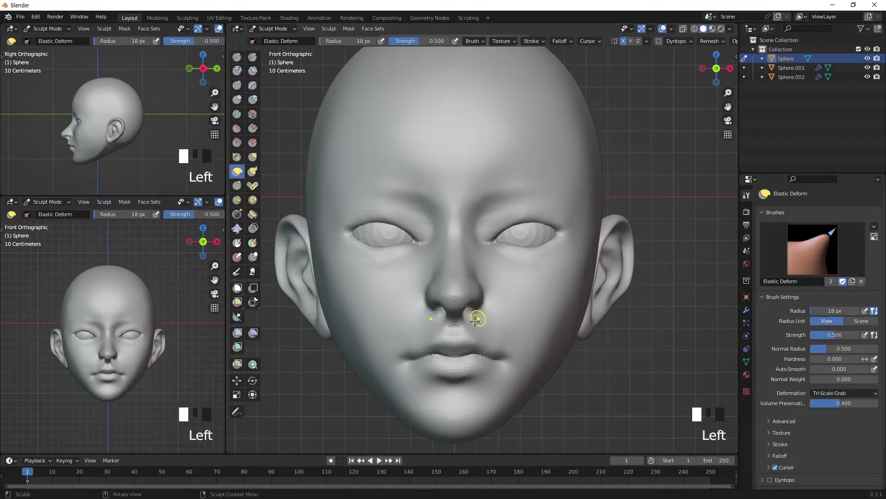
left_click(493, 302)
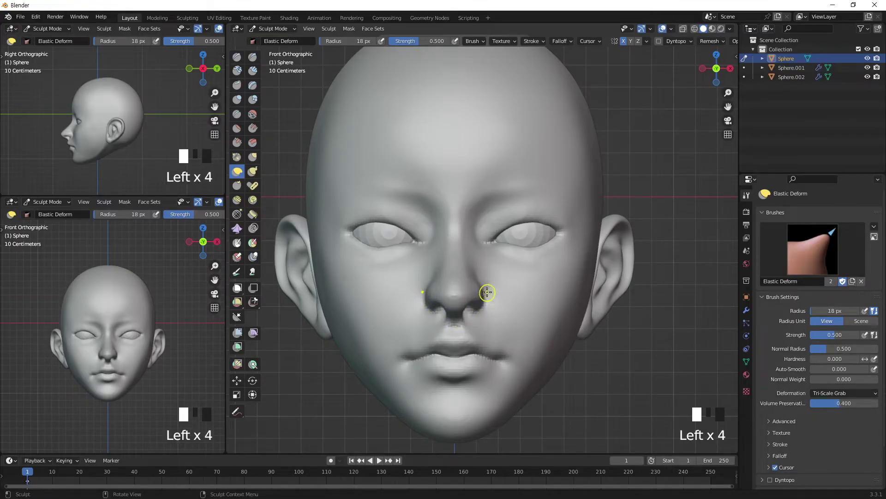
Undo the last inverted stroke at the nostril and smooth the area between the nose and upper lip.
left_click(436, 314, "ctrl")
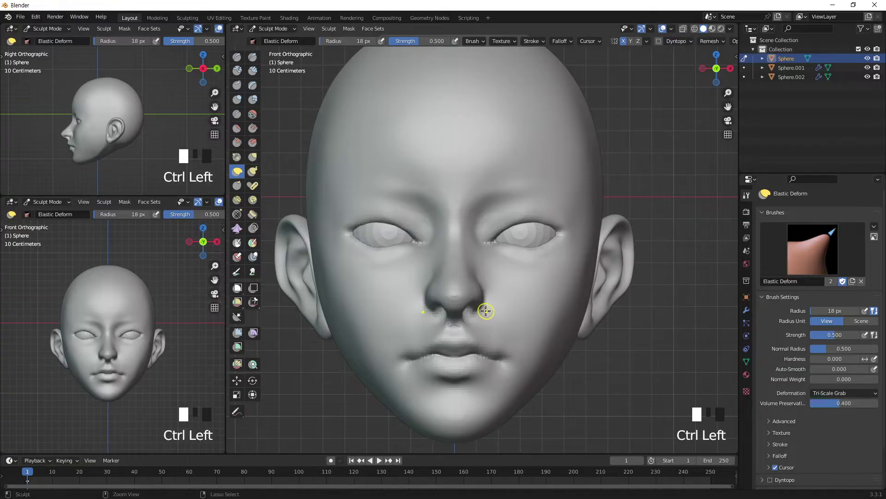
key("ctrl+z")
left_click_drag(471, 323, 457, 326, "shift")
left_click_drag(468, 324, 477, 328, "shift")
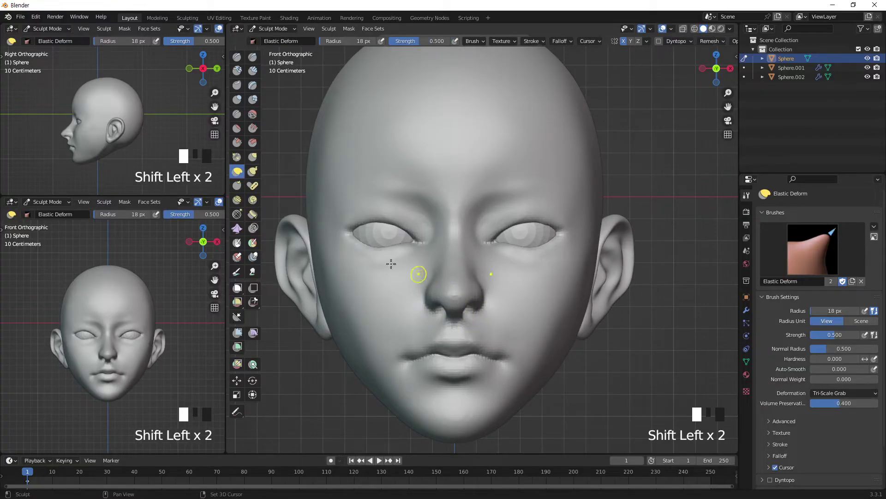
Carve the philtrum groove between the nose and upper lip with the Draw Sharp brush.
left_click(240, 59)
left_click(252, 57)
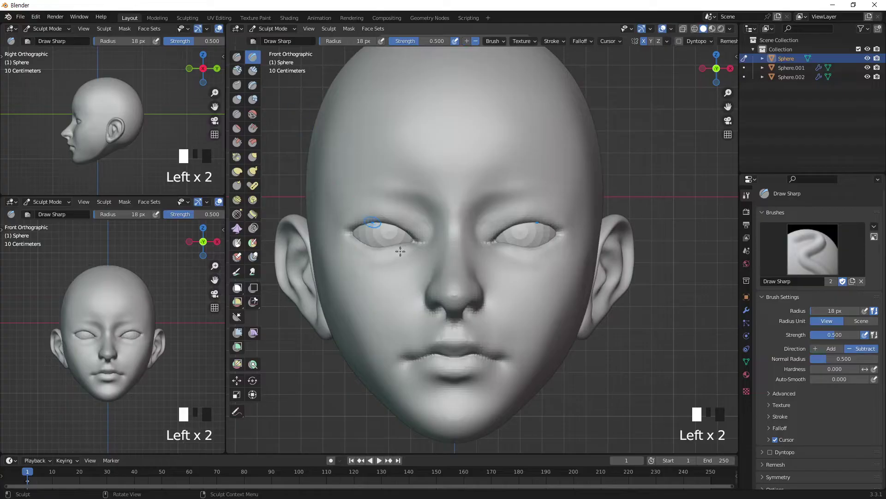
left_click(455, 329)
mouse_move(455, 329)
middle_mouse_down()
mouse_move(422, 277)
mouse_move(463, 259)
mouse_move(424, 315)
middle_mouse_up()
key("ctrl+z")
left_click_drag(418, 317, 417, 334)
mouse_move(425, 326)
middle_mouse_down()
mouse_move(471, 323)
mouse_move(461, 324)
middle_mouse_up()
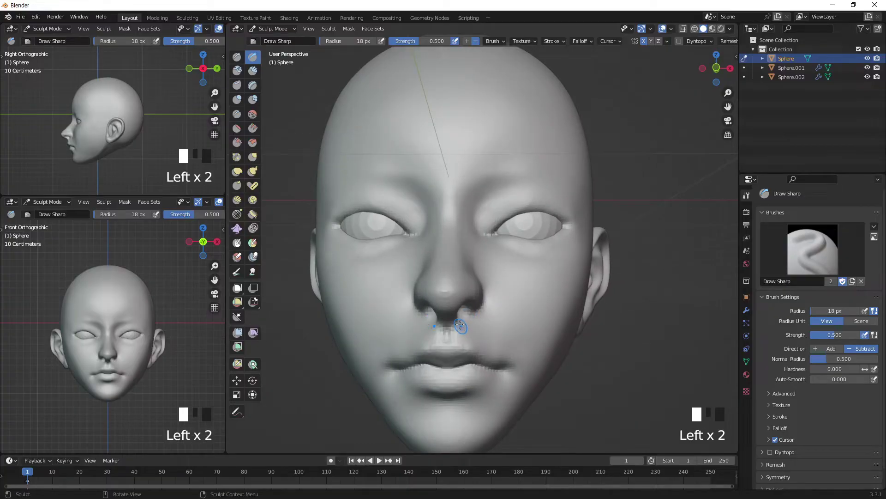
Hollow the area beside the philtrum with the Draw brush in subtract direction, and smooth it.
left_click(236, 56)
mouse_move(463, 328)
left_mouse_down("ctrl")
mouse_move(465, 346)
mouse_move(467, 329)
mouse_move(472, 343)
left_mouse_up("ctrl")
mouse_move(471, 329)
left_mouse_down("shift")
mouse_move(473, 340)
mouse_move(463, 327)
left_mouse_up("shift")
Smooth the nose bridge and the side of the nose with a 24 px brush radius.
mouse_move(475, 293)
middle_mouse_down()
mouse_move(389, 292)
mouse_move(427, 289)
middle_mouse_up()
key("bracketright")
key("bracketright")
key("bracketright")
key("bracketright")
key("bracketright")
left_click_drag(435, 304, 425, 307, "shift")
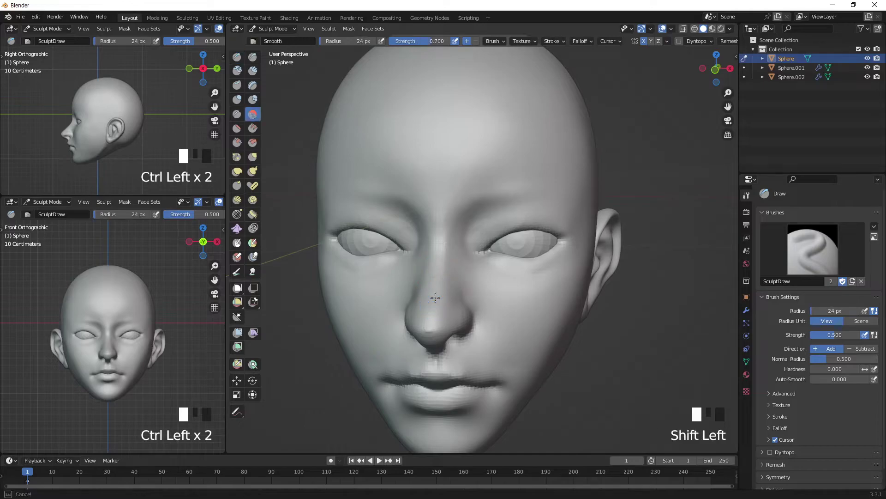
left_click_drag(438, 249, 431, 282, "shift")
middle_click_drag(431, 282, 331, 242)
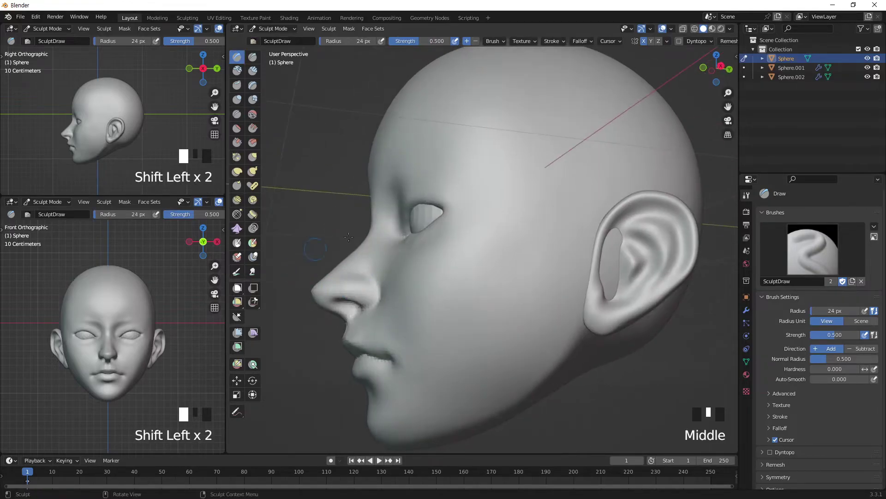
middle_click_drag(334, 289, 429, 277)
left_click_drag(429, 277, 436, 270, "shift")
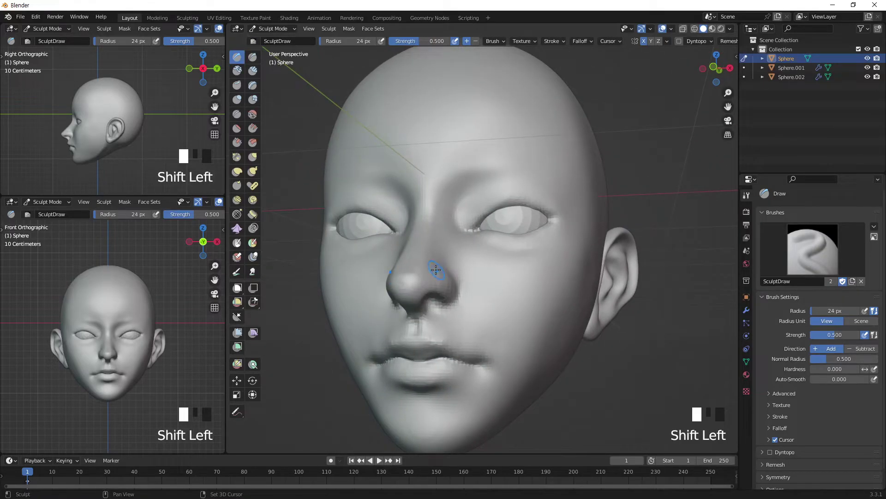
Voxel remesh the head and smooth the surface of the nose tip.
key("ctrl+r")
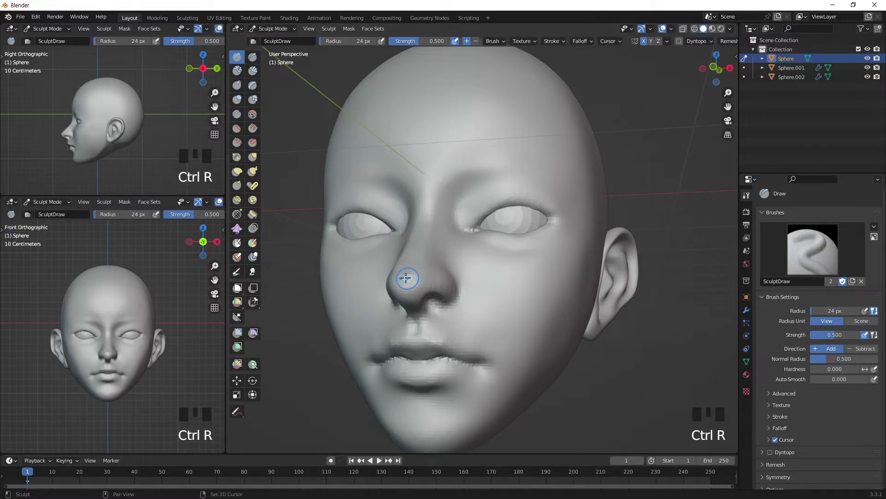
left_click_drag(407, 278, 414, 281, "shift")
left_click_drag(416, 282, 421, 289, "shift")
mouse_move(422, 288)
middle_mouse_down()
mouse_move(342, 289)
mouse_move(376, 280)
middle_mouse_up()
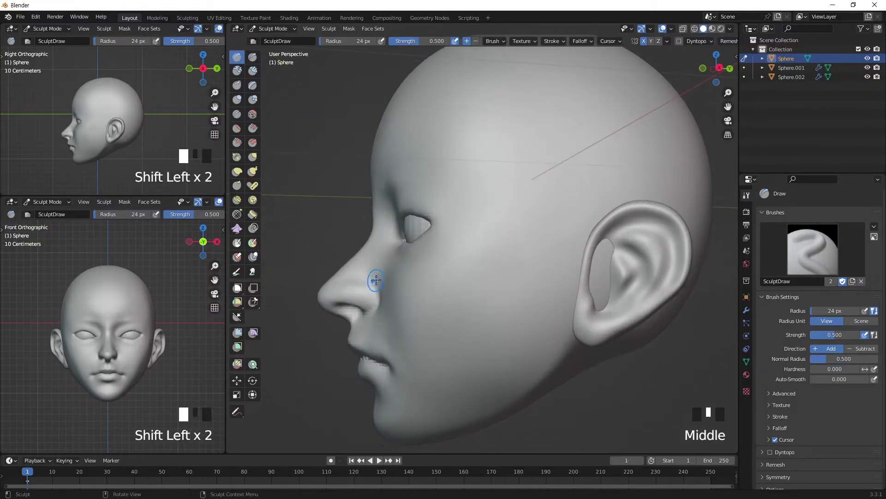
Reshape the nose tip and bridge in the right side profile with the Elastic Deform brush.
key("KP_3")
left_click(237, 172)
mouse_move(325, 297)
left_mouse_down()
mouse_move(346, 283)
mouse_move(352, 259)
left_mouse_up()
key("bracketright")
key("bracketright")
key("bracketright")
key("bracketright")
key("bracketright")
key("bracketright")
key("bracketright")
key("bracketright")
key("bracketright")
key("bracketright")
key("bracketleft")
left_click_drag(358, 252, 352, 263)
Adjust the profile of the nose root and brow, and refine the nose tip with a 43 px Elastic Deform brush.
left_click_drag(374, 230, 375, 227)
left_click_drag(376, 226, 372, 194)
left_click_drag(371, 187, 372, 219)
key("bracketright")
key("bracketright")
key("bracketright")
key("bracketright")
left_click_drag(379, 226, 376, 225)
left_click_drag(375, 221, 377, 221)
left_click_drag(377, 222, 377, 223)
left_click_drag(379, 225, 379, 227)
left_click_drag(381, 228, 408, 213)
key("bracketleft")
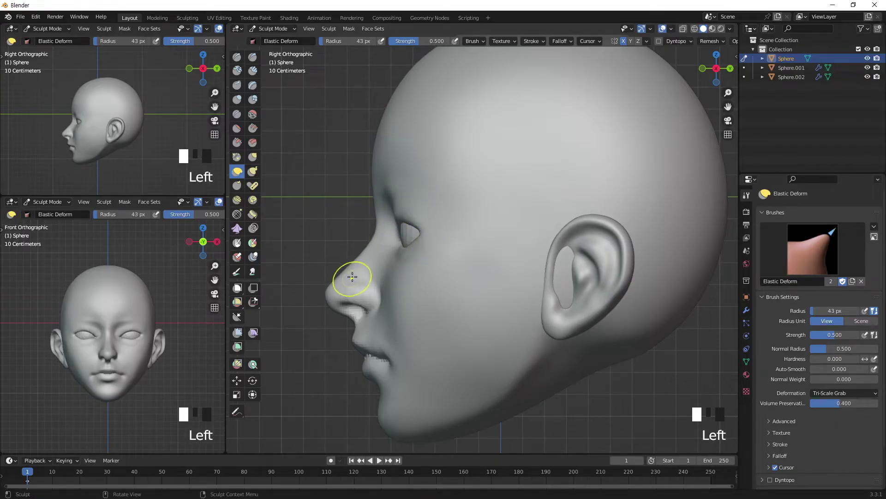
left_click_drag(351, 287, 344, 292)
Nudge the lower lip's profile in the side view with Elastic Deform.
left_click_drag(366, 372, 366, 369)
left_click_drag(366, 369, 367, 366)
mouse_move(367, 366)
left_mouse_down()
mouse_move(387, 368)
mouse_move(384, 357)
left_mouse_up()
Reshape the mouth corners and lower lip edge in the front view with Elastic Deform.
key("bracketleft")
key("bracketleft")
key("bracketleft")
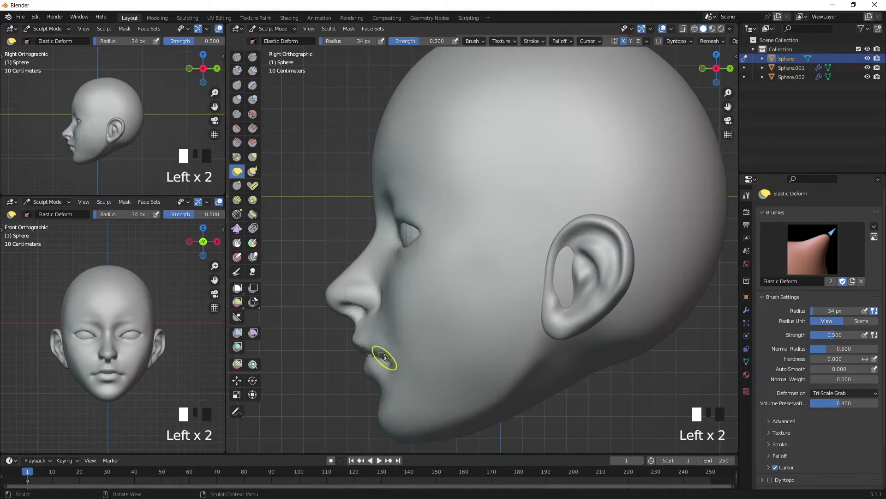
key("KP_1")
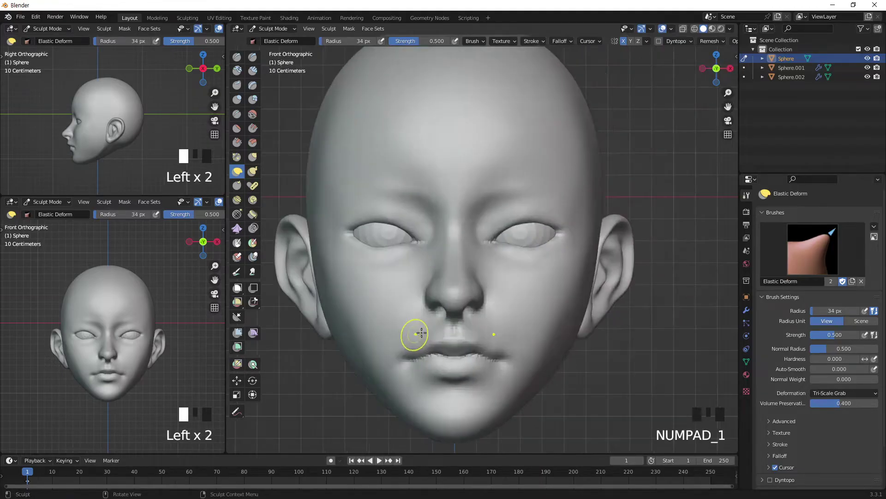
left_click_drag(504, 362, 493, 364)
key("bracketright")
key("bracketright")
key("bracketright")
key("bracketright")
key("bracketright")
key("bracketright")
key("bracketright")
key("bracketright")
mouse_move(495, 365)
left_mouse_down()
mouse_move(503, 357)
mouse_move(469, 356)
mouse_move(457, 346)
mouse_move(476, 331)
mouse_move(470, 358)
mouse_move(479, 358)
left_mouse_up()
Refine the mouth corners with a 28 px Elastic Deform brush and smooth the jagged lip line.
key("bracketleft")
key("bracketleft")
key("bracketleft")
key("bracketleft")
key("bracketleft")
key("bracketleft")
key("bracketleft")
key("bracketright")
key("bracketleft")
key("bracketleft")
left_click(515, 354)
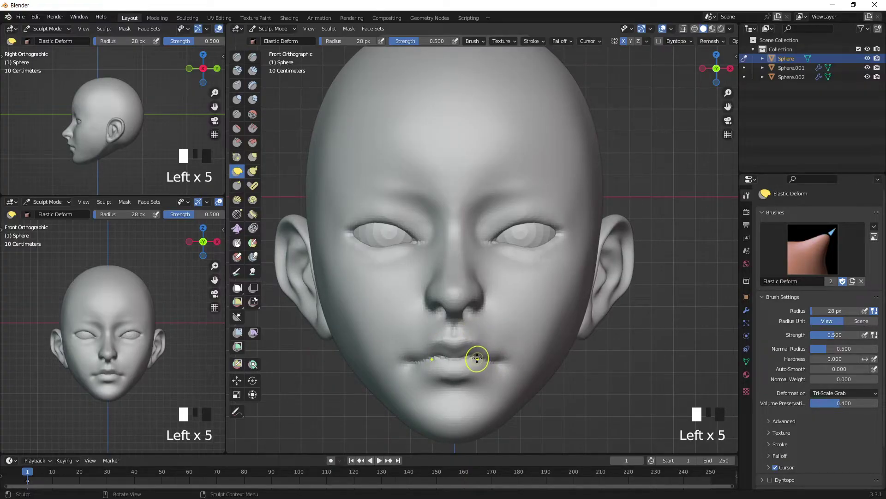
mouse_move(487, 360)
left_mouse_down("shift")
mouse_move(520, 367)
mouse_move(481, 336)
mouse_move(475, 357)
left_mouse_up("shift")
mouse_move(502, 366)
left_mouse_down("shift")
mouse_move(495, 364)
mouse_move(518, 355)
left_mouse_up("shift")
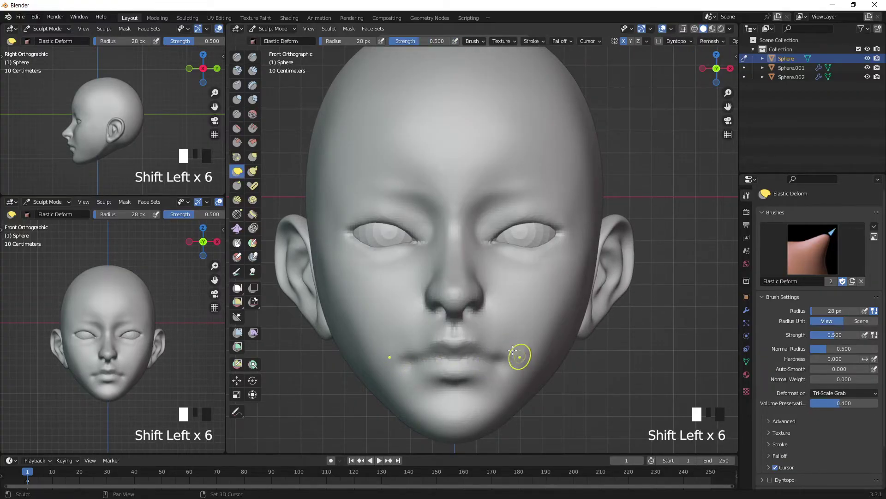
Crease the parting line between the lips out to the mouth corners with a 17 px Crease brush.
left_click(237, 114)
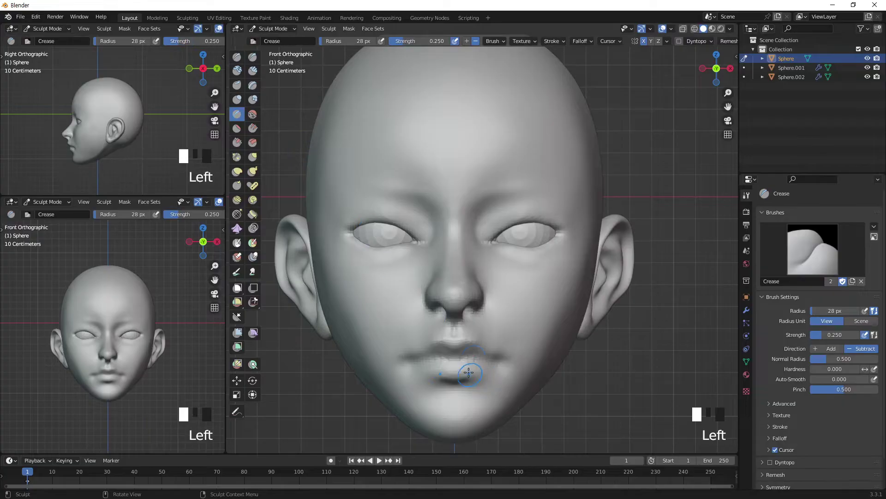
key("bracketleft")
key("bracketleft")
key("bracketleft")
key("bracketleft")
key("bracketleft")
left_click_drag(473, 359, 480, 360)
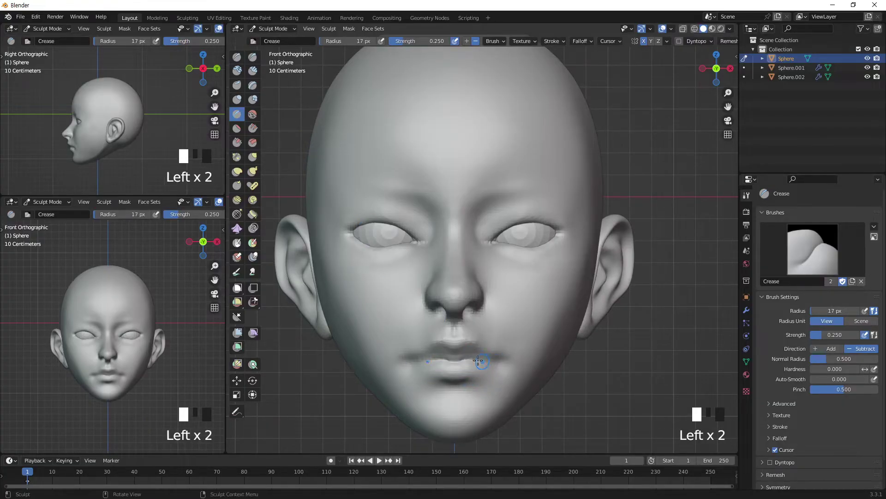
left_click(505, 360)
left_click(504, 359)
left_click(502, 361)
left_click(498, 362)
Deepen the lip parting line from its center outward with the Crease brush at 18 px radius.
key("bracketright")
left_click(470, 361)
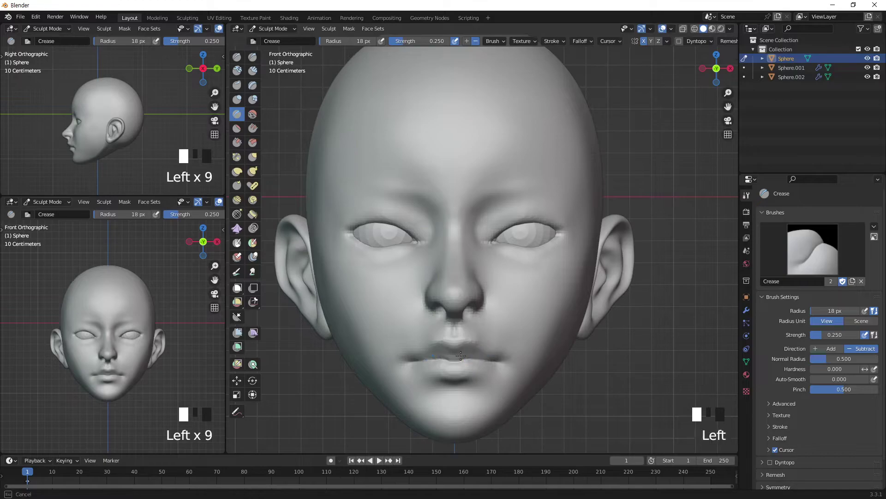
left_click(453, 360)
left_click(473, 360)
left_click(491, 363)
left_click(493, 363)
left_click(464, 353)
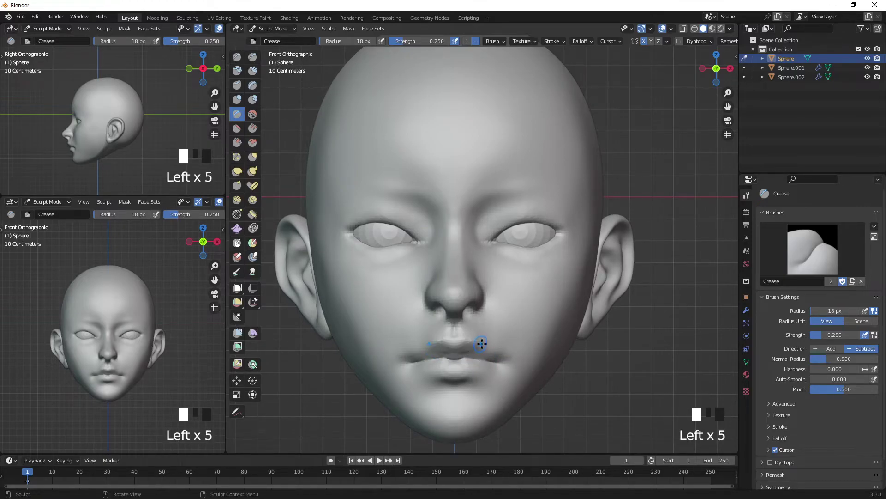
Build up the transition from the side of the nose to the cheek with the Draw brush and smooth it.
left_click(237, 56)
middle_click_drag(495, 295, 486, 276)
left_click_drag(464, 277, 480, 261)
left_click_drag(464, 276, 479, 260)
mouse_move(463, 276)
left_mouse_down()
mouse_move(471, 259)
mouse_move(496, 281)
left_mouse_up()
left_click_drag(463, 278, 483, 277, "shift")
left_click_drag(466, 277, 493, 281, "shift")
mouse_move(473, 277)
left_mouse_down("shift")
mouse_move(496, 284)
mouse_move(479, 262)
left_mouse_up("shift")
left_click_drag(464, 277, 495, 257)
Smooth the surface around the mouth corner from a side angle.
mouse_move(494, 257)
middle_mouse_down()
mouse_move(451, 320)
mouse_move(395, 338)
middle_mouse_up()
left_click_drag(398, 343, 414, 338, "shift")
left_click_drag(401, 343, 418, 342, "shift")
middle_click_drag(418, 344, 372, 362)
middle_click_drag(359, 316, 452, 253)
Pull the forehead and upper skull outward with the Elastic Deform brush at 61 px radius.
key("KP_Subtract")
key("KP_Subtract")
key("KP_Subtract")
key("KP_Subtract")
key("KP_Subtract")
left_click(238, 172)
key("bracketright")
key("bracketright")
key("bracketright")
key("bracketright")
key("bracketright")
key("bracketright")
key("bracketright")
key("bracketright")
key("bracketright")
key("bracketright")
key("bracketright")
key("bracketright")
key("bracketright")
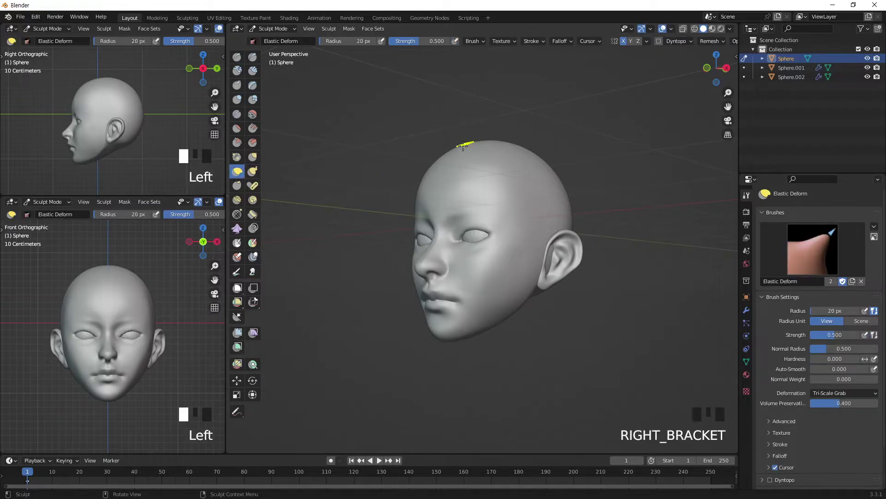
left_click_drag(424, 187, 426, 176)
left_click_drag(430, 173, 429, 171)
left_click_drag(435, 168, 438, 162)
mouse_move(491, 166)
middle_mouse_down()
mouse_move(554, 166)
mouse_move(537, 165)
middle_mouse_up()
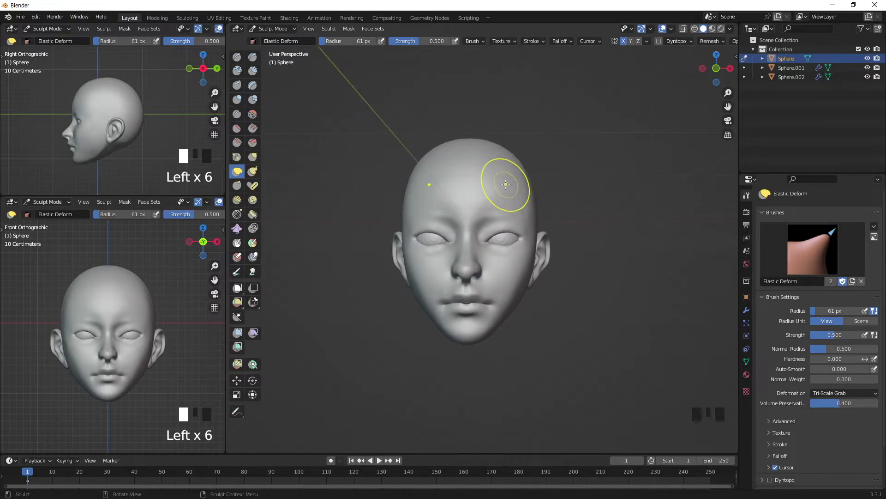
Carve a fold line above the upper eyelids toward the outer eye corners with the Crease brush at 8 px radius.
key("KP_Add")
key("KP_Add")
key("KP_Add")
key("KP_Add")
key("KP_Add")
key("KP_Add")
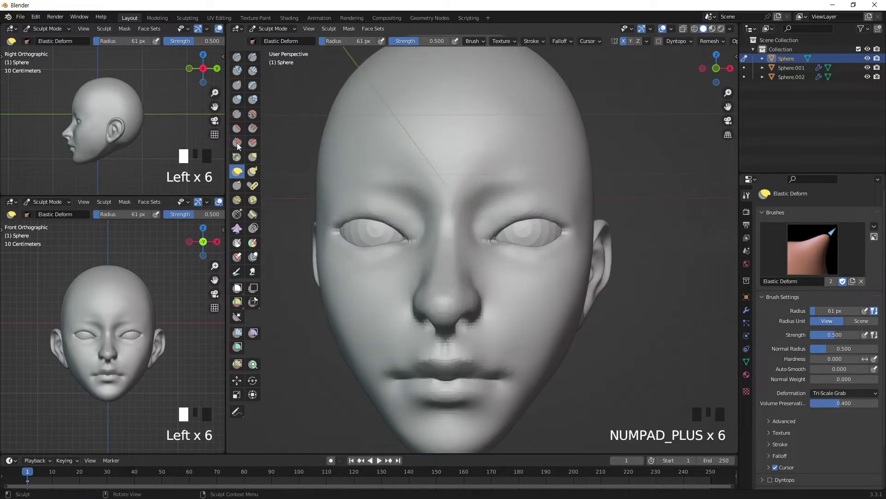
left_click(238, 115)
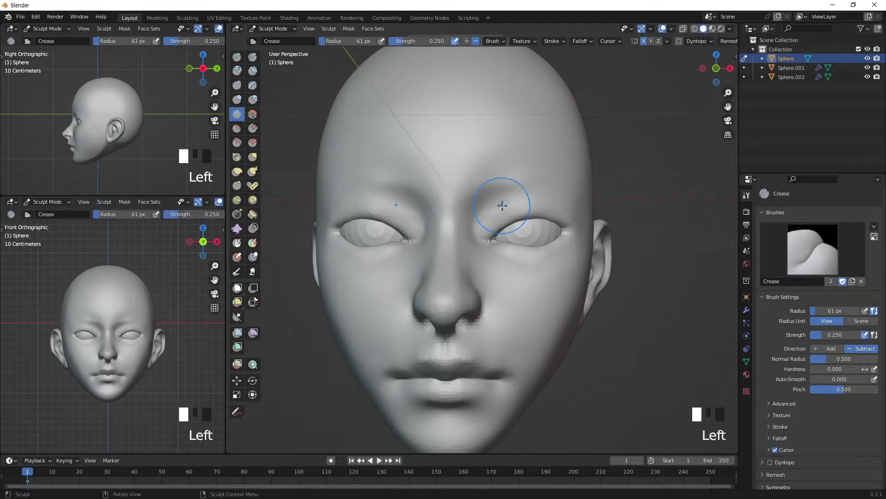
key("bracketleft")
key("bracketleft")
key("bracketleft")
key("bracketleft")
key("bracketleft")
key("bracketleft")
key("bracketleft")
key("bracketleft")
key("bracketleft")
key("bracketleft")
key("bracketleft")
key("bracketleft")
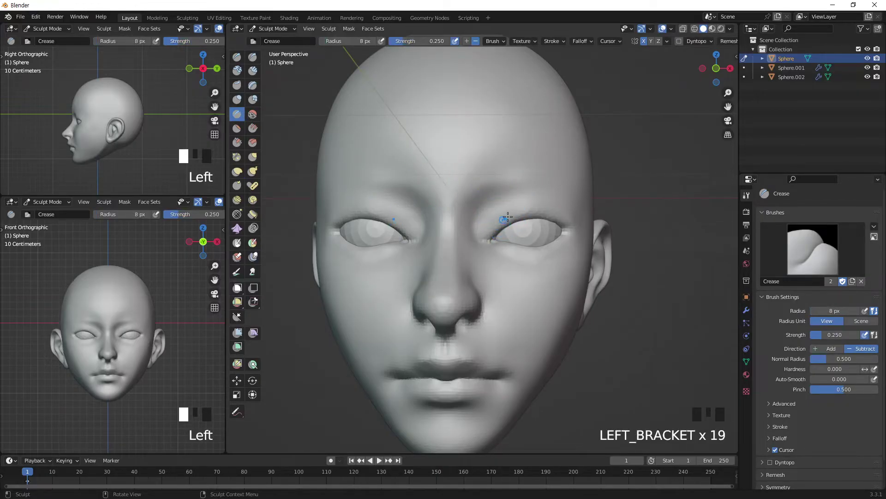
left_click_drag(505, 217, 558, 200)
key("KP_1")
left_click_drag(502, 223, 531, 214)
middle_click_drag(559, 212, 545, 215)
left_click_drag(539, 208, 561, 202)
key("KP_1")
mouse_move(514, 217)
left_mouse_down()
mouse_move(558, 219)
mouse_move(545, 214)
left_mouse_up()
left_click_drag(534, 214, 556, 217)
left_click_drag(538, 214, 558, 219)
left_click_drag(545, 216, 559, 220)
Extend the upper eyelid fold down to the inner eye corner and deepen its outer half.
mouse_move(548, 217)
left_mouse_down()
mouse_move(560, 222)
mouse_move(496, 228)
left_mouse_up()
left_click_drag(512, 217, 493, 232)
left_click_drag(507, 220, 491, 237)
left_click_drag(508, 220, 493, 234)
left_click_drag(506, 221, 494, 232)
mouse_move(507, 221)
left_mouse_down()
mouse_move(493, 234)
mouse_move(530, 214)
mouse_move(554, 217)
left_mouse_up()
left_click_drag(535, 214, 560, 221)
left_click_drag(544, 215, 558, 221)
left_click_drag(547, 216, 559, 223)
mouse_move(549, 217)
left_mouse_down()
mouse_move(560, 225)
mouse_move(535, 213)
mouse_move(549, 216)
left_mouse_up()
mouse_move(512, 219)
left_mouse_down()
mouse_move(558, 207)
mouse_move(478, 228)
left_mouse_up()
Carve a crease beneath the lower eyelids with the Crease brush at 15 px radius and smooth it.
key("bracketright")
key("bracketright")
key("bracketright")
key("bracketright")
key("bracketright")
key("bracketright")
key("bracketright")
mouse_move(560, 249)
left_mouse_down()
mouse_move(539, 260)
mouse_move(502, 252)
left_mouse_up()
middle_click_drag(502, 252, 505, 251)
left_click_drag(519, 255, 508, 252)
mouse_move(510, 253)
left_mouse_down()
mouse_move(540, 235)
mouse_move(526, 259)
left_mouse_up()
key("KP_1")
mouse_move(527, 259)
left_mouse_down("shift")
mouse_move(488, 247)
mouse_move(517, 257)
left_mouse_up("shift")
mouse_move(517, 258)
left_mouse_down("shift")
mouse_move(567, 245)
mouse_move(531, 253)
mouse_move(572, 259)
mouse_move(485, 246)
mouse_move(533, 254)
left_mouse_up("shift")
Crease the inner part of the lower eyelid from an angled view and blend it by smoothing.
middle_click_drag(523, 245, 473, 292)
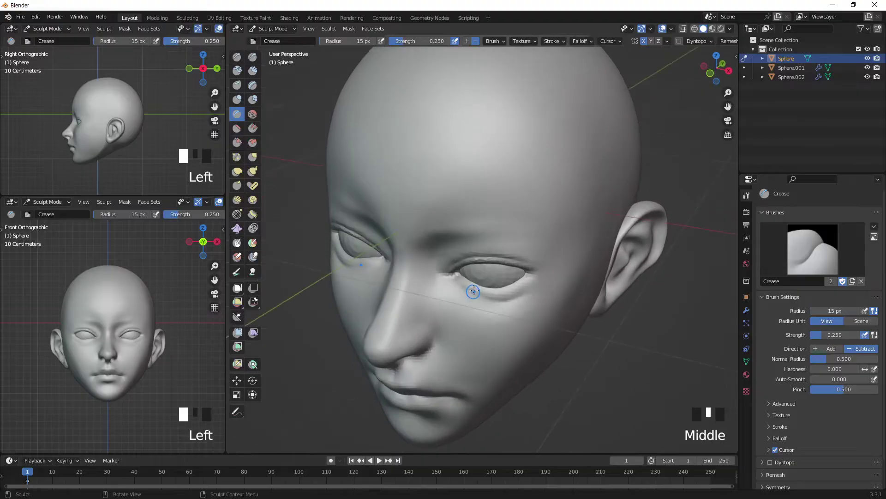
left_click_drag(460, 286, 477, 293)
mouse_move(477, 294)
left_mouse_down("shift")
mouse_move(454, 279)
mouse_move(501, 296)
left_mouse_up("shift")
middle_click_drag(501, 296, 474, 214)
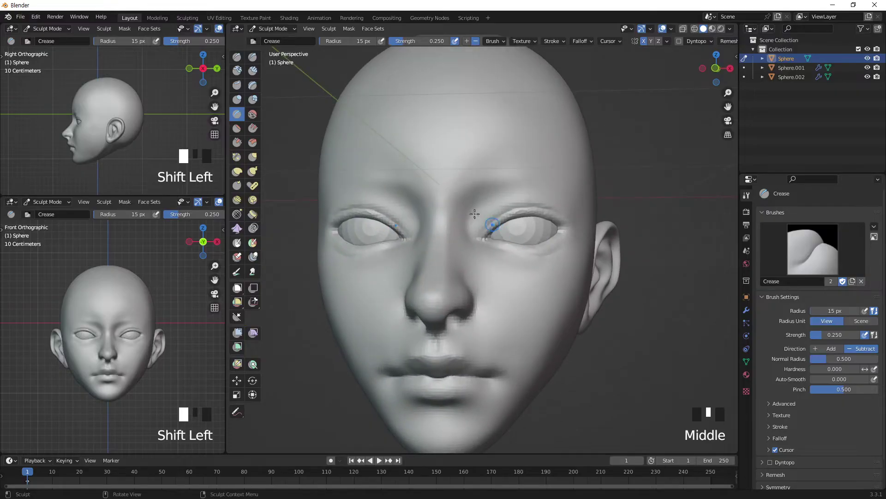
Build up the area below the eyes with the Draw brush and smooth it.
left_click(237, 56)
mouse_move(497, 243)
left_mouse_down()
mouse_move(571, 251)
mouse_move(514, 251)
mouse_move(567, 247)
mouse_move(485, 253)
mouse_move(568, 272)
left_mouse_up()
mouse_move(543, 272)
left_mouse_down("shift")
mouse_move(526, 277)
mouse_move(484, 251)
mouse_move(519, 258)
left_mouse_up("shift")
middle_click_drag(519, 257, 464, 261)
Smooth the under-eye and cheek surfaces from an angled view with the brush radius at 37 px.
key("bracketright")
key("bracketright")
key("bracketright")
key("bracketright")
key("bracketright")
key("bracketright")
key("bracketright")
key("bracketright")
key("bracketright")
key("bracketright")
key("bracketright")
left_click_drag(417, 245, 447, 291, "shift")
left_click_drag(504, 261, 535, 234, "shift")
mouse_move(534, 234)
middle_mouse_down()
mouse_move(575, 246)
mouse_move(538, 231)
middle_mouse_up()
Switch sculpting to the ears and reshape their outer edges with the Elastic Deform brush at 37 px radius.
key("KP_1")
key("KP_Subtract")
key("KP_Subtract")
key("KP_Subtract")
key("KP_Subtract")
key("KP_Subtract")
key("KP_Subtract")
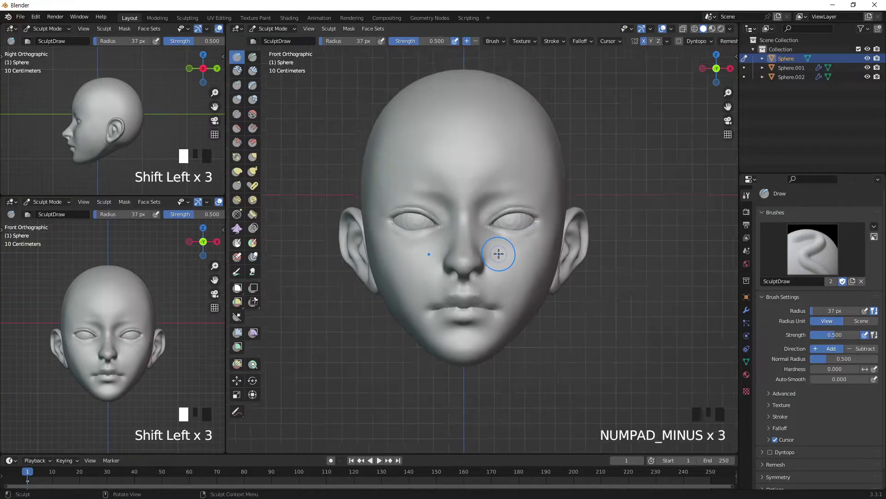
left_click(240, 173)
key("alt+q")
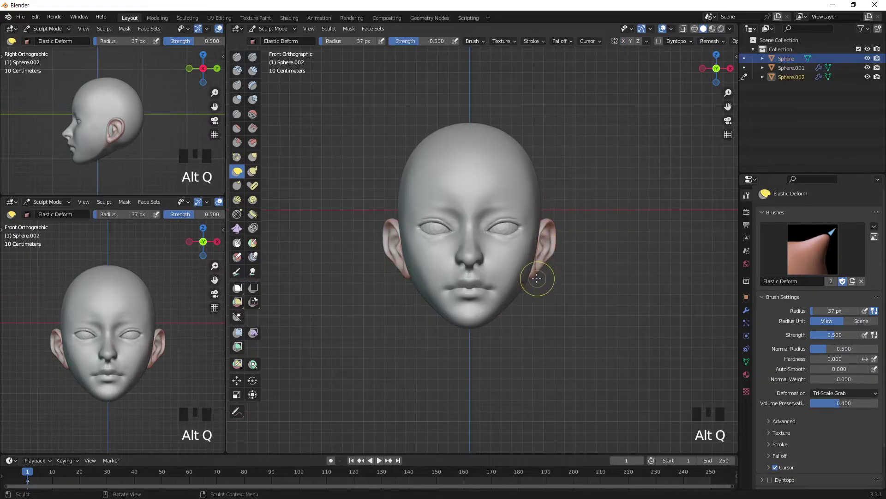
left_click(535, 273)
left_click(560, 230)
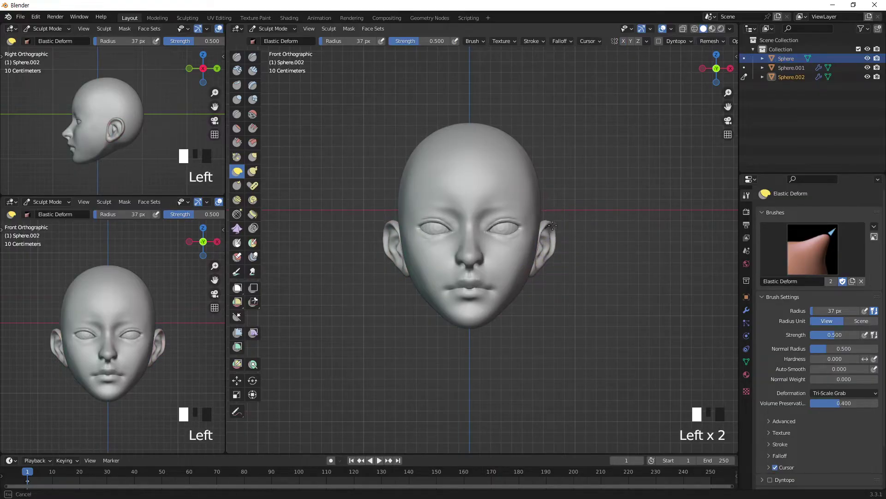
left_click(557, 237)
left_click(557, 238)
left_click(551, 226)
left_click(552, 226)
left_click(556, 251)
left_click(555, 254)
left_click(553, 246)
mouse_move(531, 203)
middle_mouse_down()
mouse_move(430, 203)
mouse_move(518, 205)
middle_mouse_up()
key("KP_1")
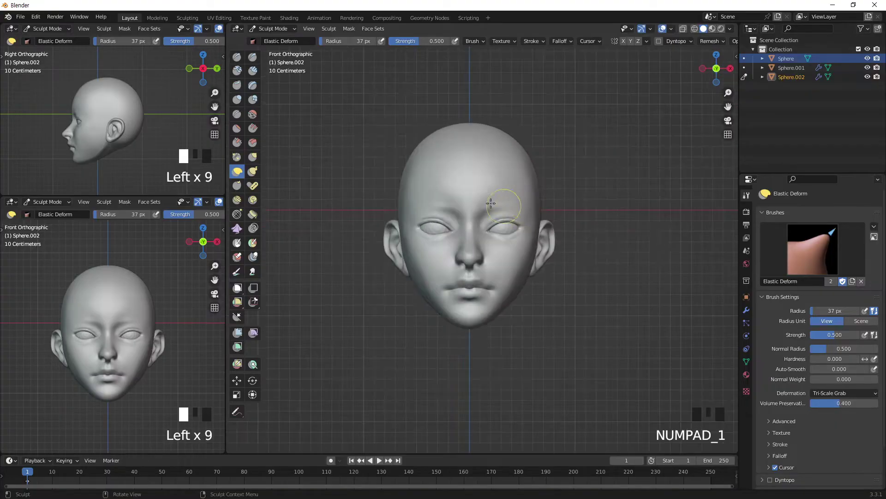
Return to Object Mode, deselect everything and add a cylinder mesh for the neck.
left_click(282, 28)
left_click(285, 38)
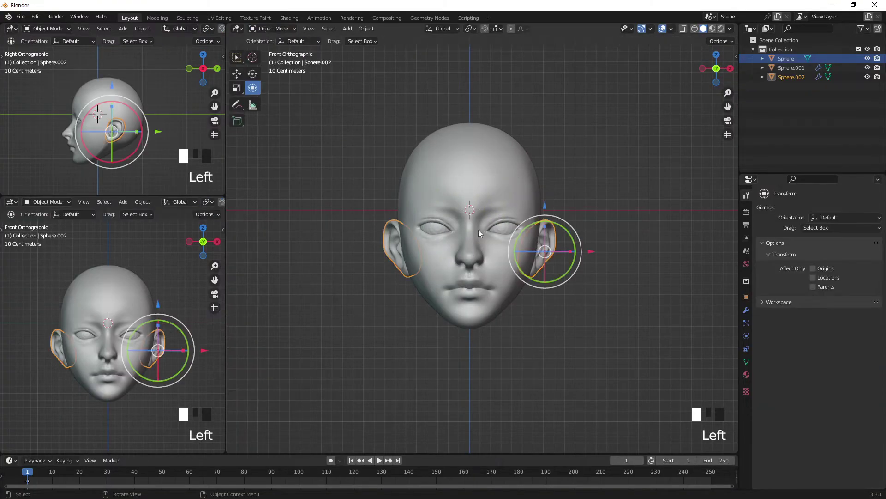
left_click(560, 187)
left_click(521, 185)
left_click(567, 192)
key("shift+a")
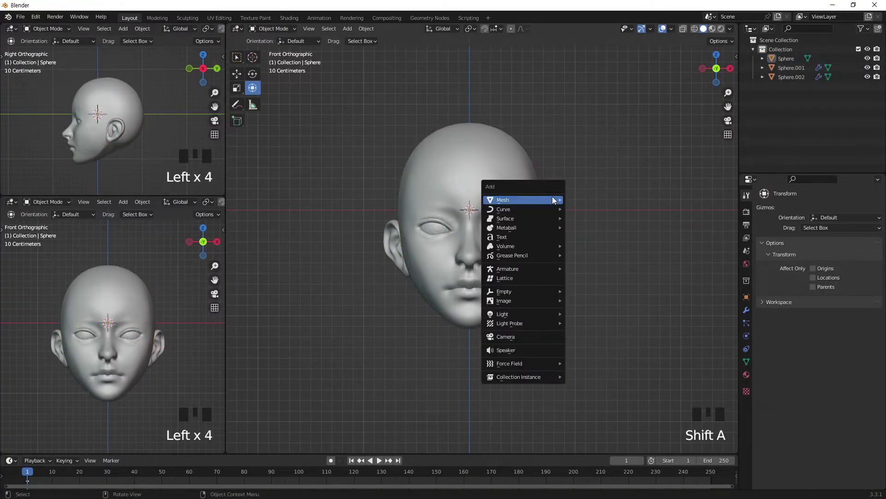
mouse_move(554, 201)
left_click(601, 247)
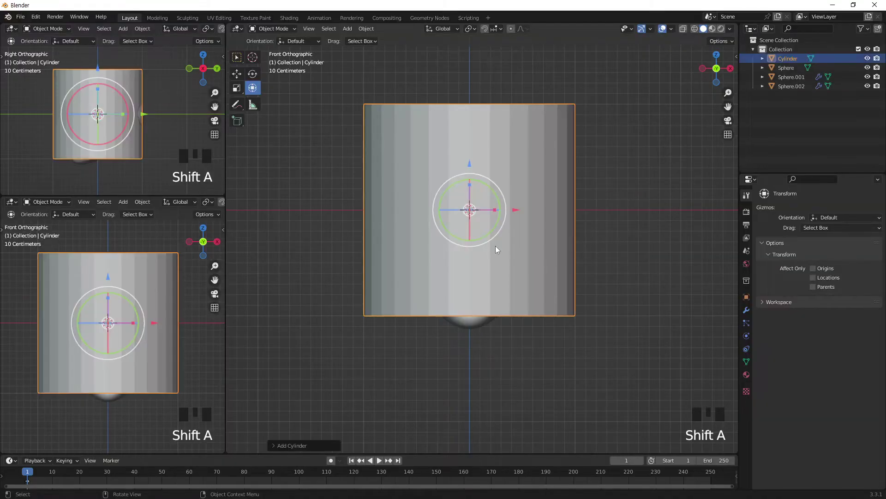
Scale the cylinder down to neck width and move it down below the chin.
key("s")
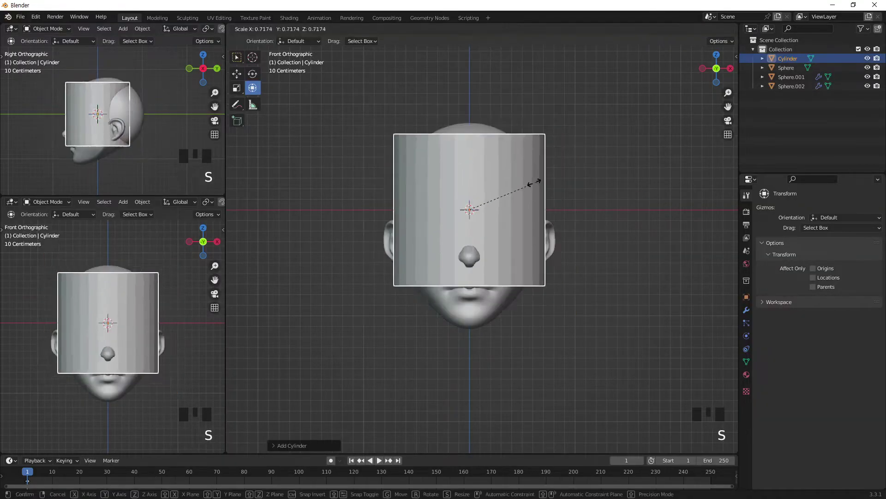
left_click(469, 171)
left_click_drag(469, 165, 470, 295)
key("ctrl+z")
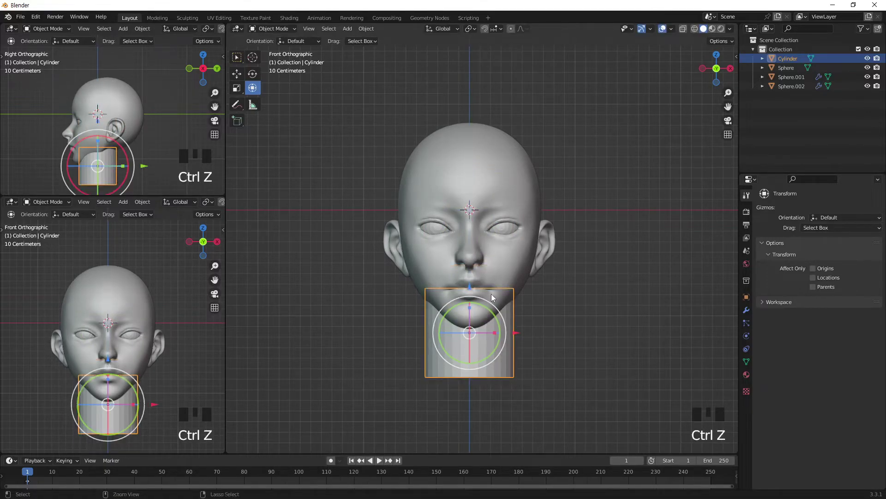
Lengthen the neck cylinder vertically in Edit Mode and shift it back under the skull in side view.
key("Tab")
left_click_drag(470, 307, 469, 285)
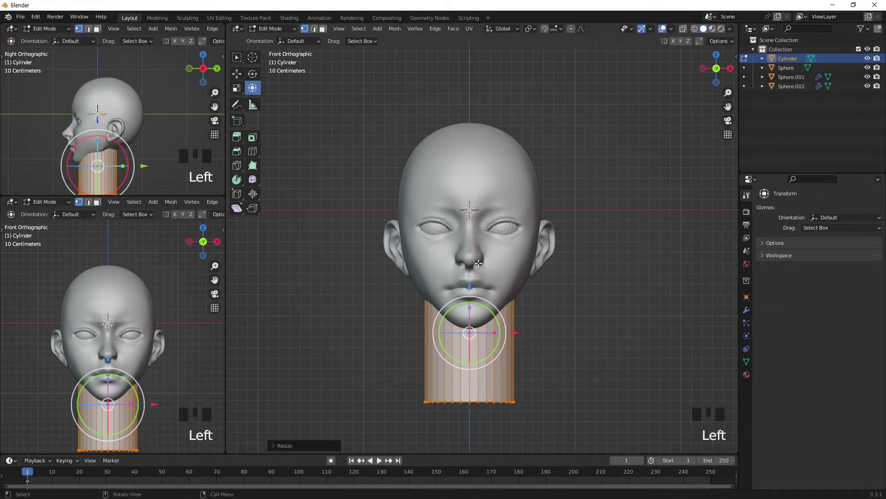
key("KP_3")
key("g")
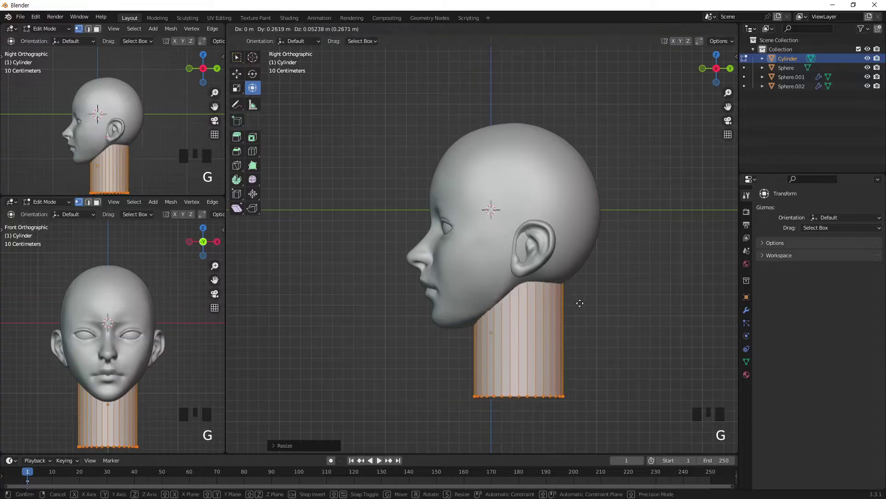
left_click(582, 292)
Tilt the neck cylinder so it leans toward the head and reposition it tightly under the skull base.
left_click_drag(551, 303, 530, 286)
key("g")
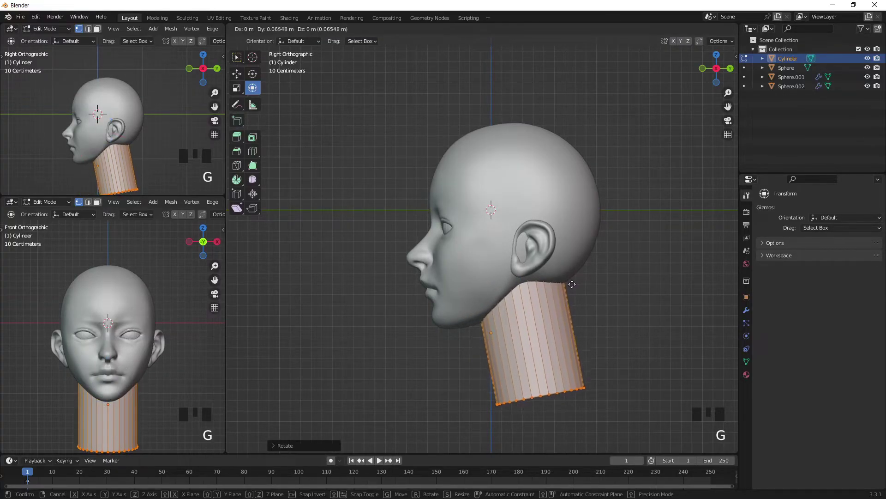
left_click(571, 284)
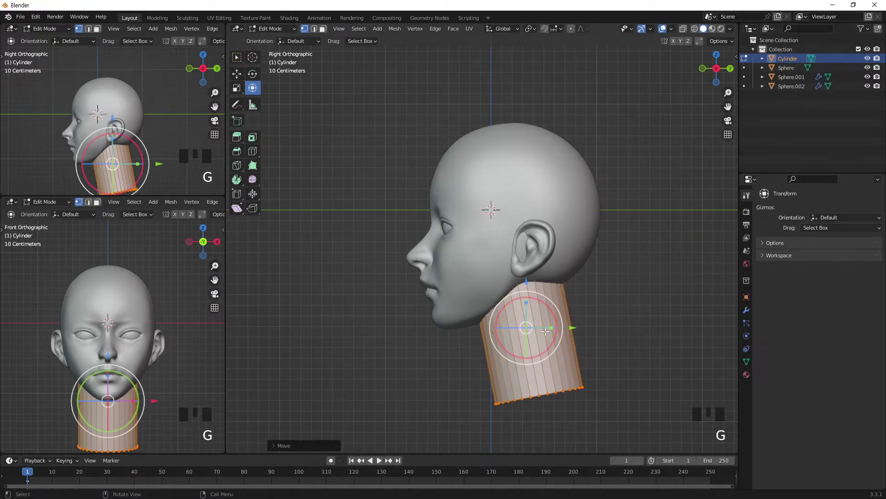
left_click_drag(526, 275, 525, 264)
key("g")
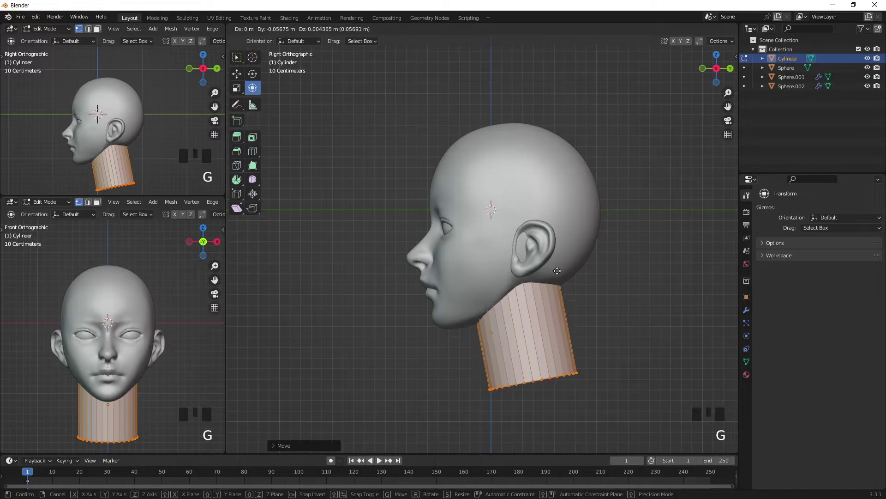
left_click(559, 272)
left_click(625, 287)
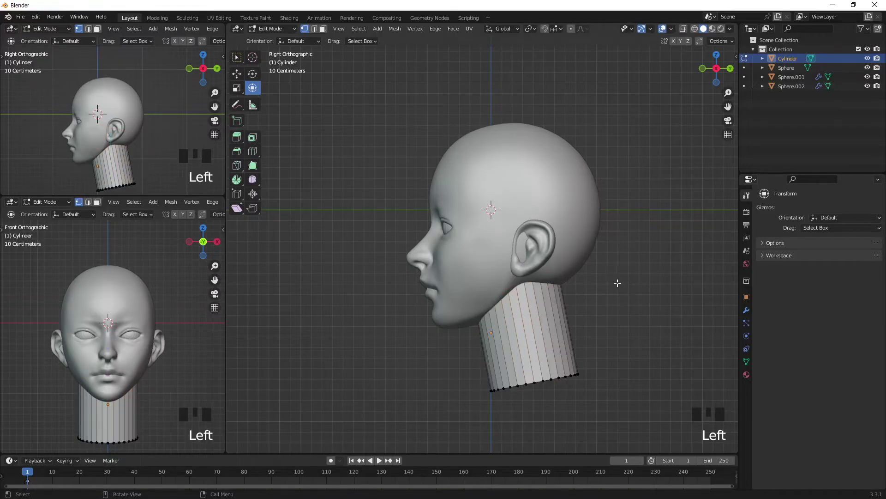
Put the neck cylinder into Sculpt Mode and remesh it with a voxel size of 0.02 m.
key("KP_1")
left_click(587, 301)
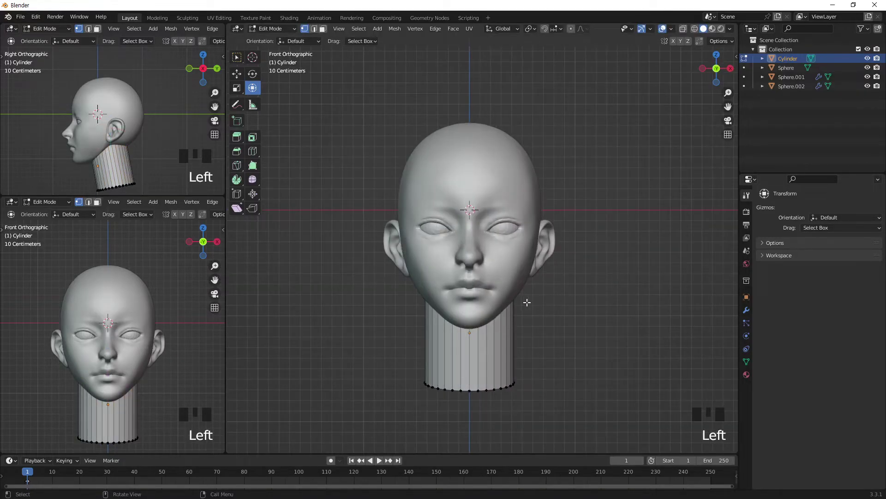
key("Tab")
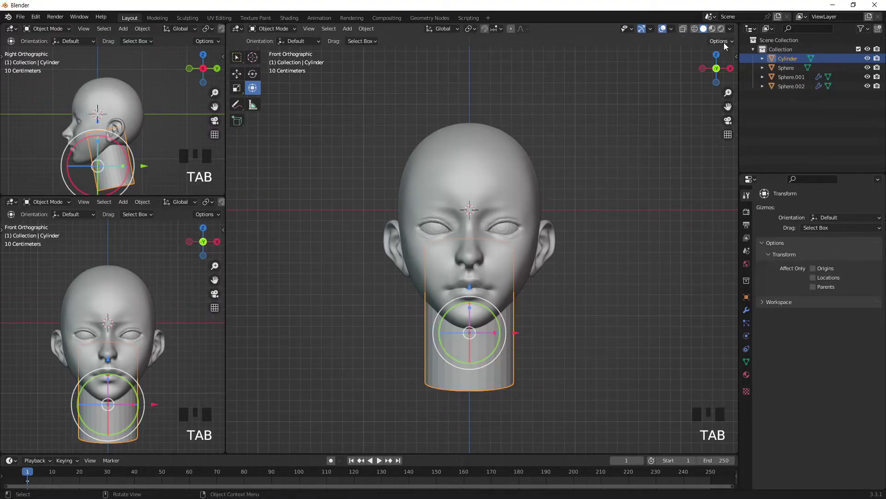
left_click(268, 29)
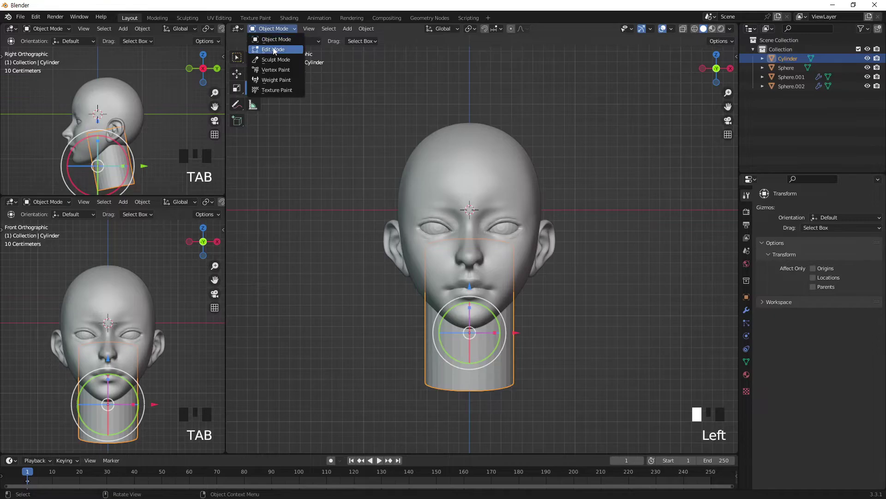
left_click(273, 61)
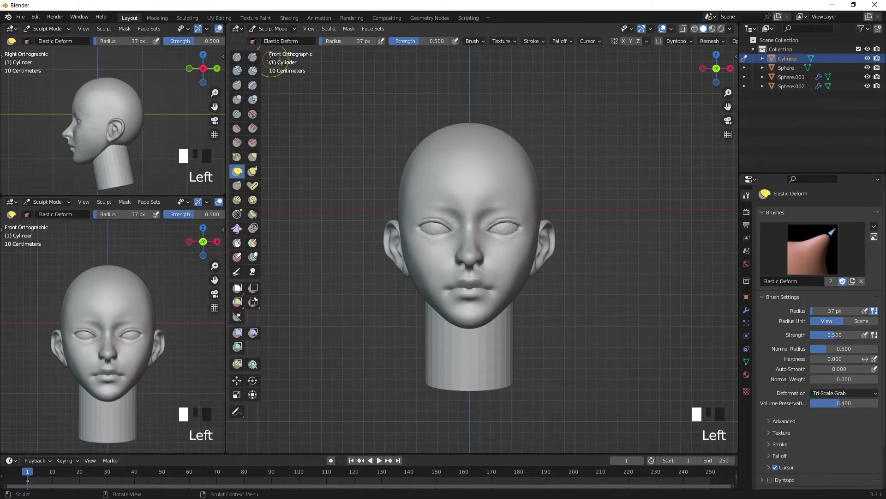
left_click(720, 40)
left_click(723, 58)
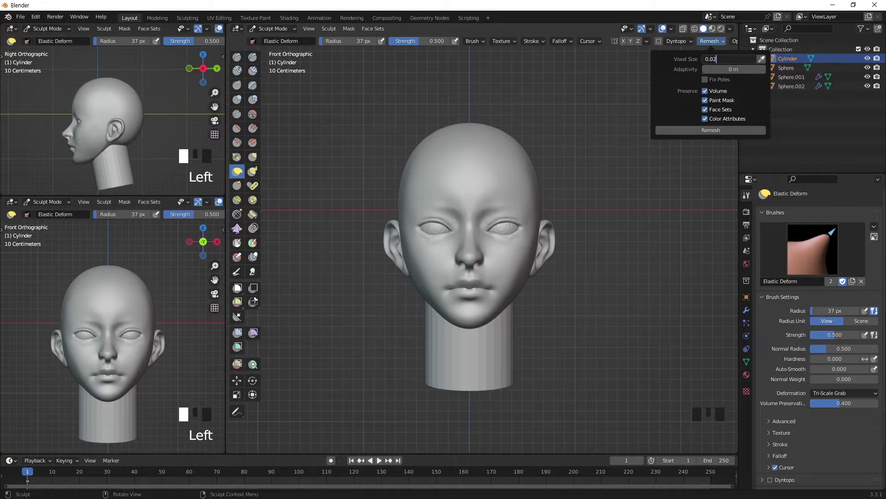
type("0.02")
left_click(720, 131)
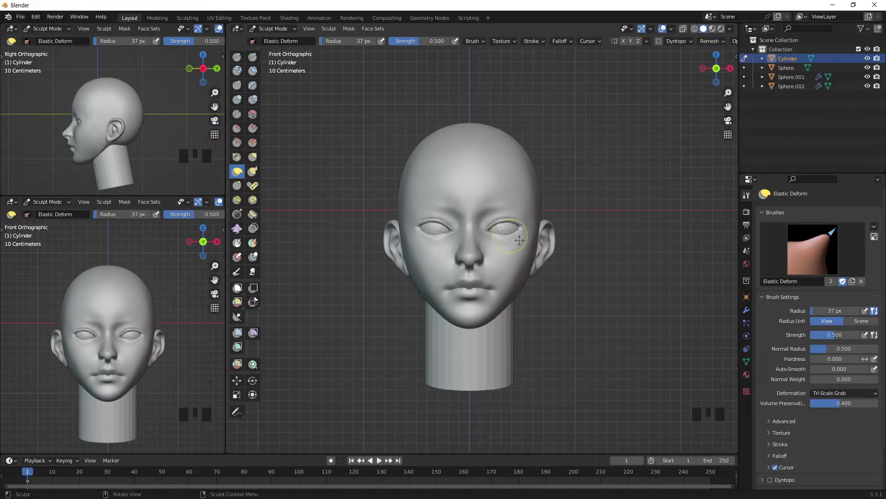
Enable X-axis mirror symmetry for the neck and smooth its front surface.
left_click(622, 44)
left_click_drag(469, 317, 514, 319, "shift")
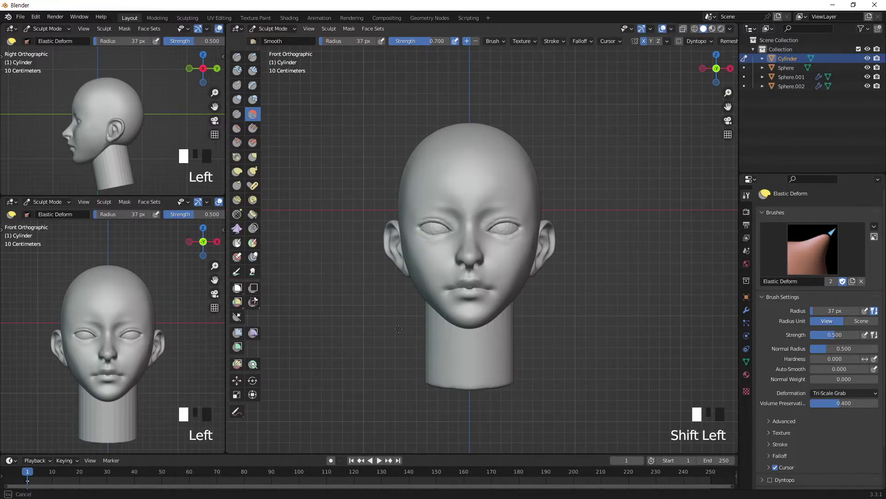
left_click_drag(404, 331, 429, 375, "shift")
Sculpt volume onto the front of the neck below the chin with the Draw brush at 37 px radius.
left_click(237, 56)
left_click_drag(497, 303, 487, 310)
mouse_move(495, 306)
left_mouse_down()
mouse_move(486, 310)
mouse_move(500, 310)
left_mouse_up()
key("ctrl+z")
mouse_move(471, 336)
left_mouse_down()
mouse_move(470, 376)
mouse_move(481, 344)
mouse_move(508, 368)
left_mouse_up()
Smooth the faceted surface along the side and back of the neck.
middle_click_drag(582, 335, 501, 330)
left_click_drag(513, 306, 507, 377, "shift")
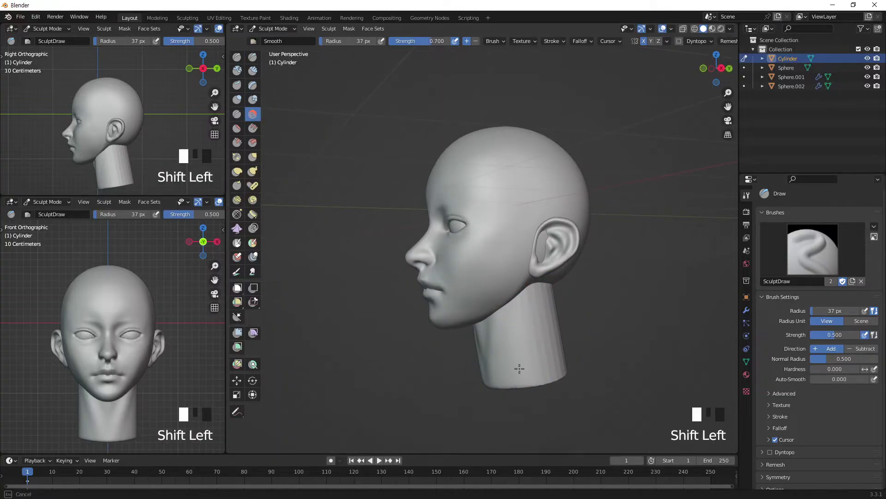
middle_click_drag(512, 402, 505, 298)
left_click_drag(506, 297, 456, 302, "shift")
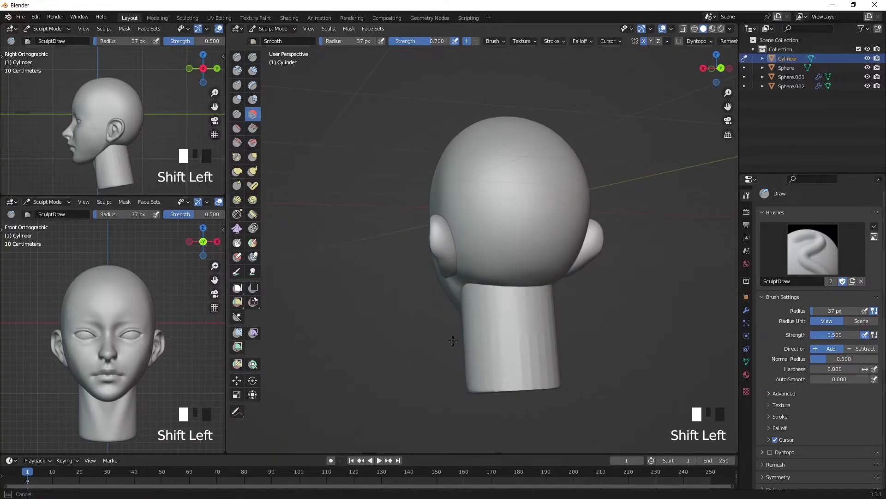
Switch sculpting back to the head and smooth the temples and outer eye areas in front view.
middle_click_drag(557, 337, 534, 319)
key("KP_1")
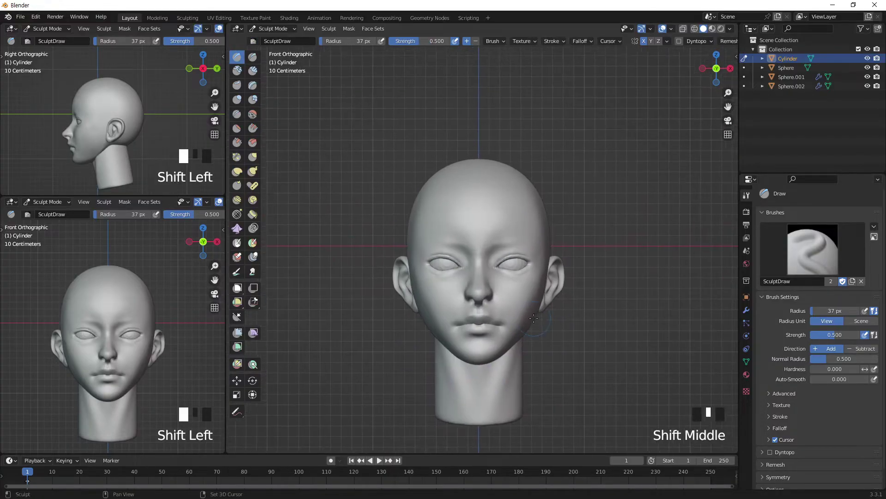
key("KP_Add")
key("KP_Add")
key("KP_Add")
key("KP_Add")
key("KP_Add")
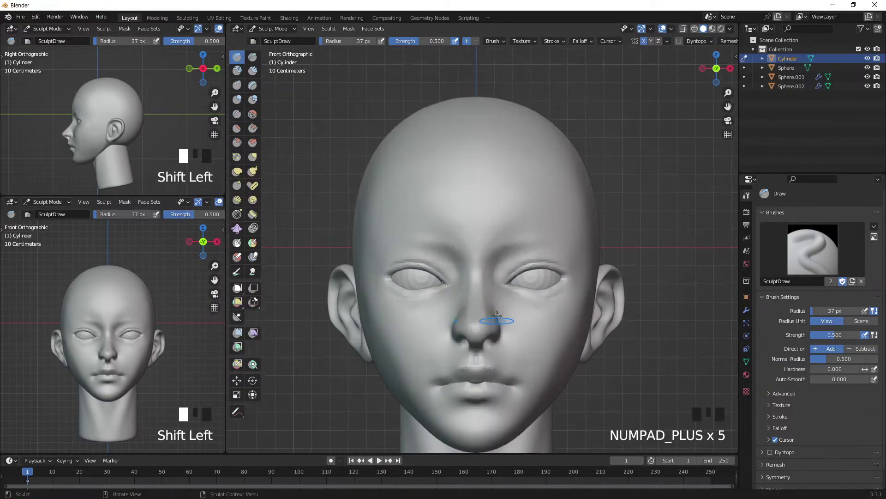
key("alt+q")
key("shift+Left")
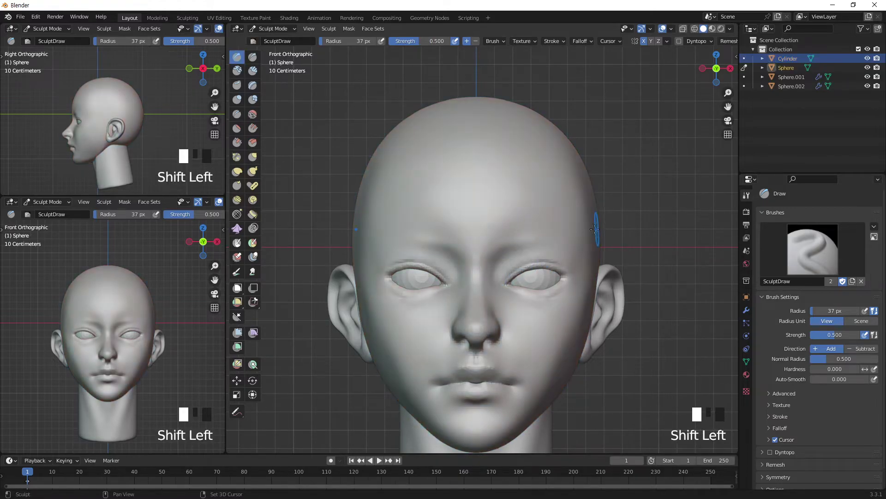
key("shift+Left")
key("shift+Left")
key("shift+Left")
key("shift+Left")
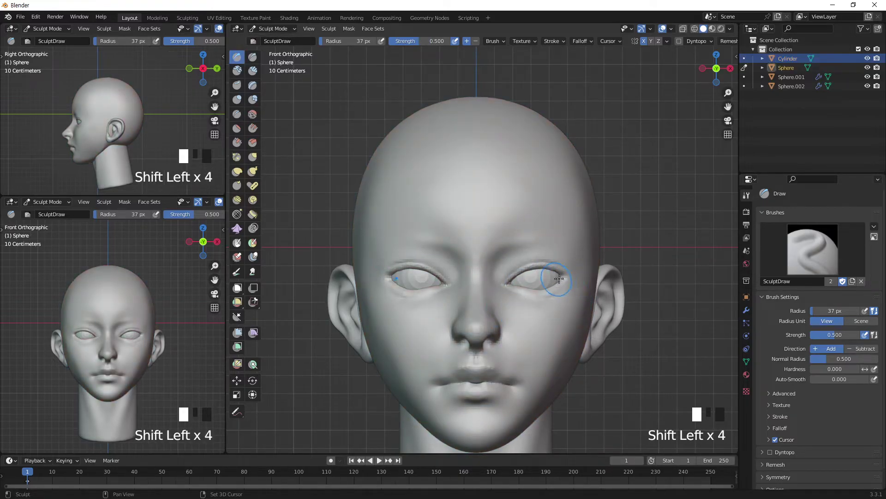
Deepen the fold along the upper eyelids with the Crease brush, working from the inner to the outer eye corners.
key("shift+Left")
key("shift+Left")
key("bracketleft")
key("bracketleft")
key("bracketleft")
key("bracketleft")
key("bracketleft")
key("bracketleft")
key("bracketleft")
key("bracketleft")
key("bracketleft")
key("bracketleft")
left_click(236, 114)
key("bracketleft")
key("bracketleft")
key("bracketleft")
key("bracketleft")
key("bracketleft")
key("bracketleft")
key("bracketleft")
mouse_move(512, 271)
left_mouse_down()
mouse_move(544, 259)
mouse_move(566, 263)
left_mouse_up()
key("bracketright")
key("bracketright")
key("bracketright")
left_click_drag(521, 270, 560, 269)
left_click_drag(527, 268, 563, 270)
left_click_drag(510, 277, 521, 270)
left_click_drag(506, 281, 518, 272)
mouse_move(506, 281)
left_mouse_down()
mouse_move(551, 262)
mouse_move(574, 265)
left_mouse_up()
key("bracketright")
key("bracketright")
key("bracketright")
key("bracketright")
key("bracketright")
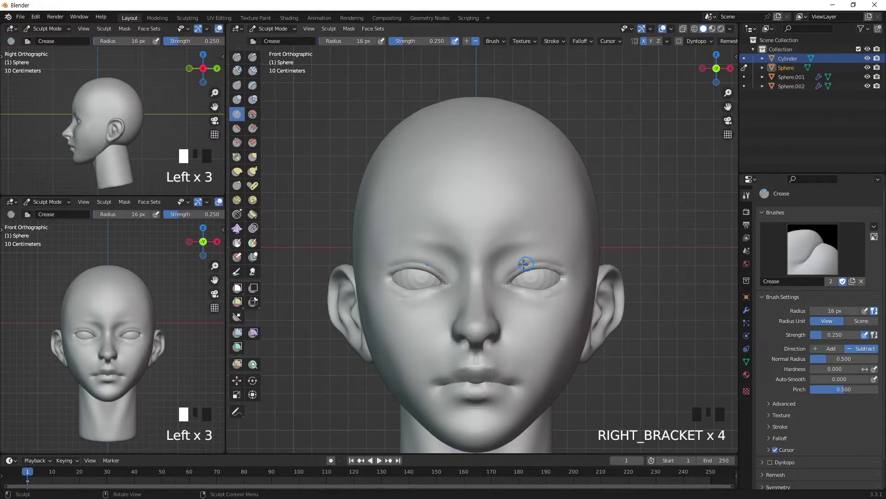
left_click(578, 244)
Carve in beside the nose bridge and under the brows with the Draw brush at 34 px radius, and smooth the inner brows.
left_click(236, 56)
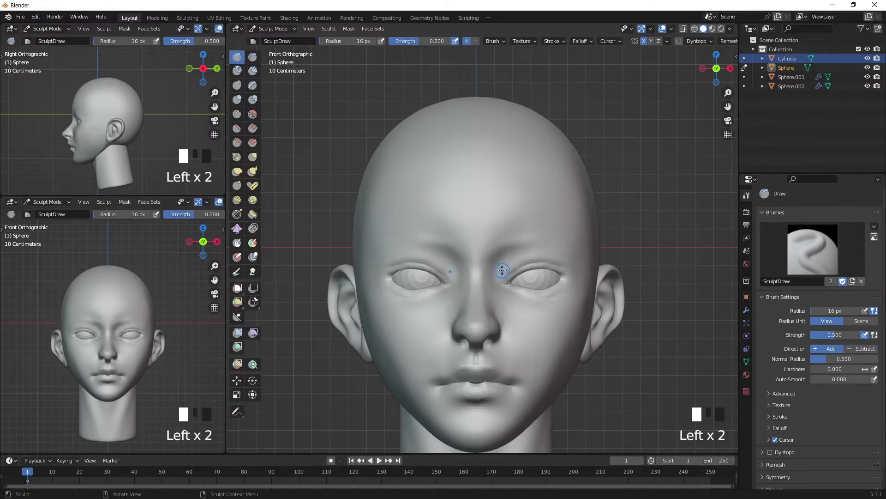
key("bracketright")
key("bracketright")
key("bracketright")
key("bracketright")
key("bracketright")
key("bracketright")
key("bracketright")
key("bracketright")
key("bracketright")
left_click(471, 300, "ctrl")
left_click(485, 288, "ctrl")
left_click(526, 241, "ctrl")
left_click(505, 236, "shift")
left_click(497, 238, "shift")
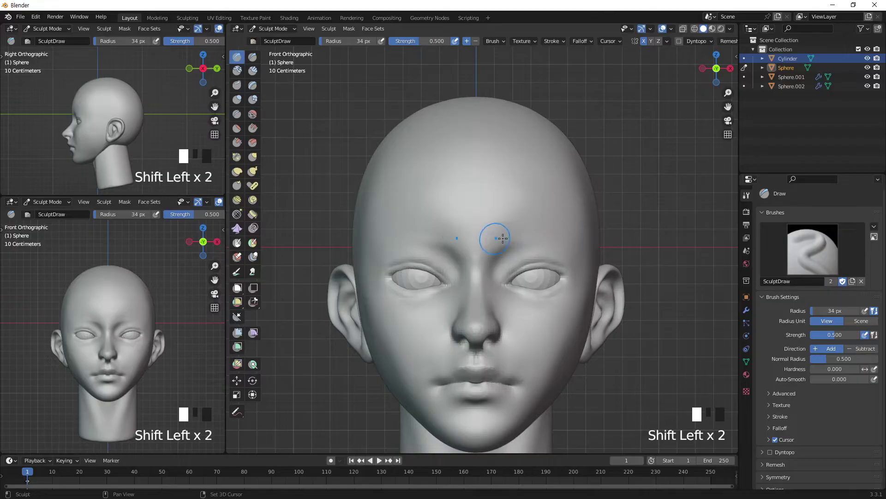
Build up volume along the brow ridges with the Draw brush and smooth it out toward the temples.
left_click(548, 231)
left_click(531, 238)
left_click(526, 241)
left_click(511, 241)
left_click(498, 234)
left_click(530, 234, "shift")
left_click(598, 240, "shift")
Add volume to the cheek area below the eyes and smooth it up around the outer eye corners.
left_click_drag(561, 304, 538, 307)
mouse_move(535, 306)
left_mouse_down("shift")
mouse_move(514, 305)
mouse_move(547, 306)
left_mouse_up("shift")
left_click_drag(547, 306, 558, 299, "shift")
left_click_drag(558, 300, 570, 282, "shift")
left_click_drag(570, 283, 582, 266, "shift")
Define the outer eye corners and carve the upper and lower eyelid edges with the Draw brush at 6 px radius.
key("bracketleft")
key("bracketleft")
key("bracketleft")
key("bracketleft")
key("bracketleft")
key("bracketleft")
key("bracketleft")
key("bracketleft")
key("bracketleft")
key("bracketleft")
key("bracketleft")
key("bracketleft")
key("bracketleft")
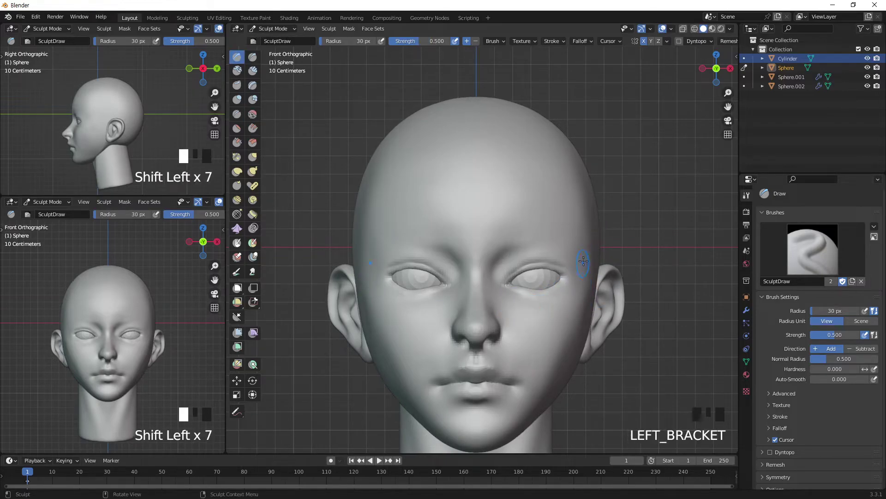
left_click(563, 279)
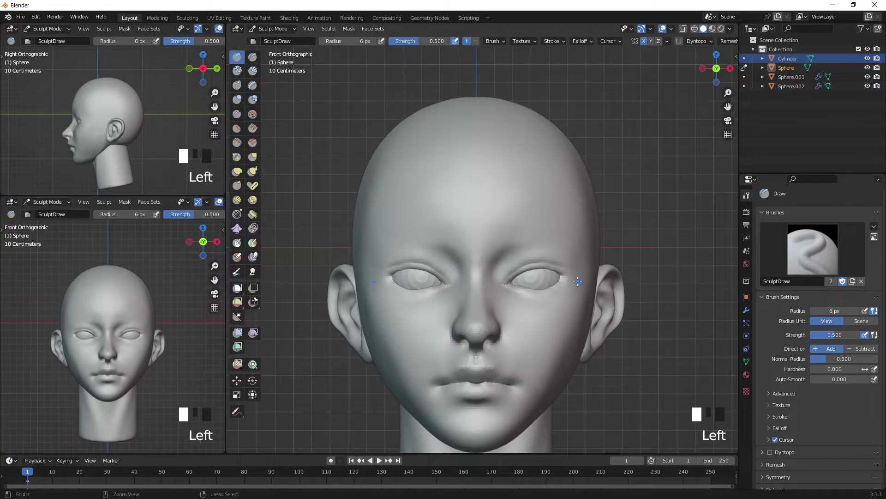
left_click(561, 277, "ctrl")
left_click(556, 275, "ctrl")
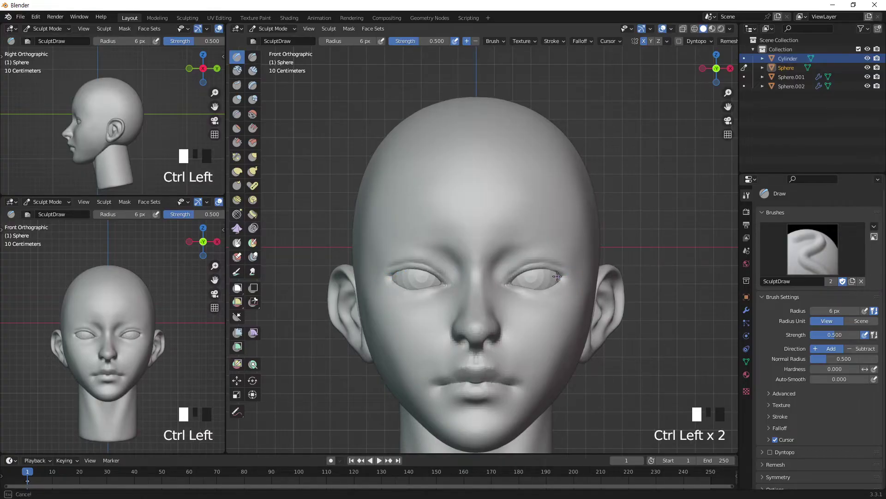
left_click(520, 277, "ctrl")
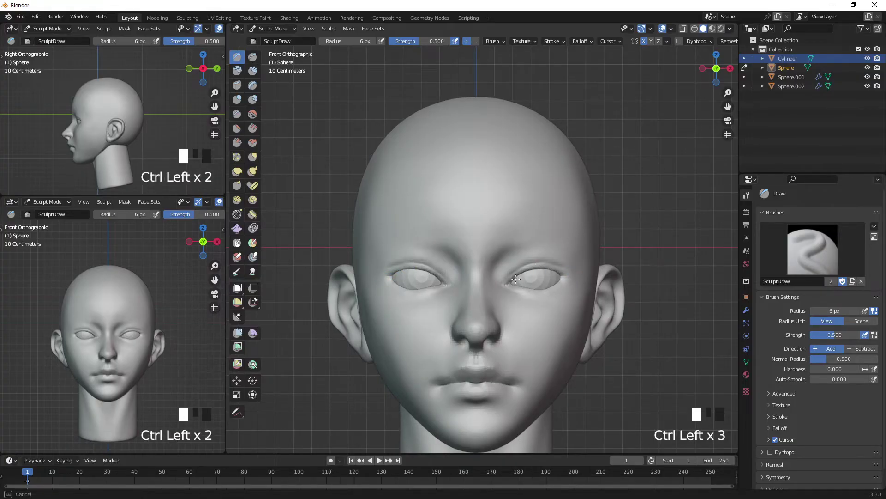
left_click(534, 271, "ctrl")
left_click(560, 278, "ctrl")
left_click(524, 284, "ctrl")
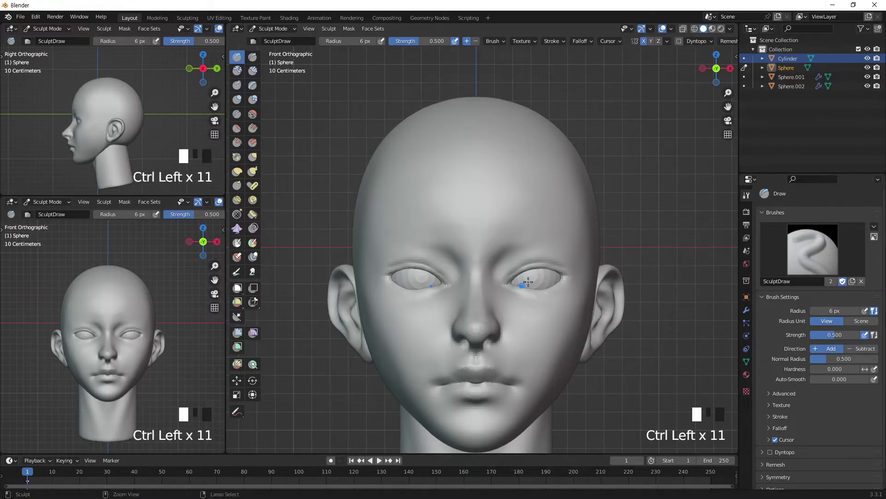
left_click(524, 284, "ctrl")
Reshape the lower lids and inner eye corners with the Elastic Deform brush, ending at 16 px radius.
left_click(240, 174)
key("bracketright")
key("bracketright")
key("bracketright")
key("bracketright")
key("bracketright")
key("bracketright")
key("bracketright")
key("bracketright")
key("bracketright")
key("bracketright")
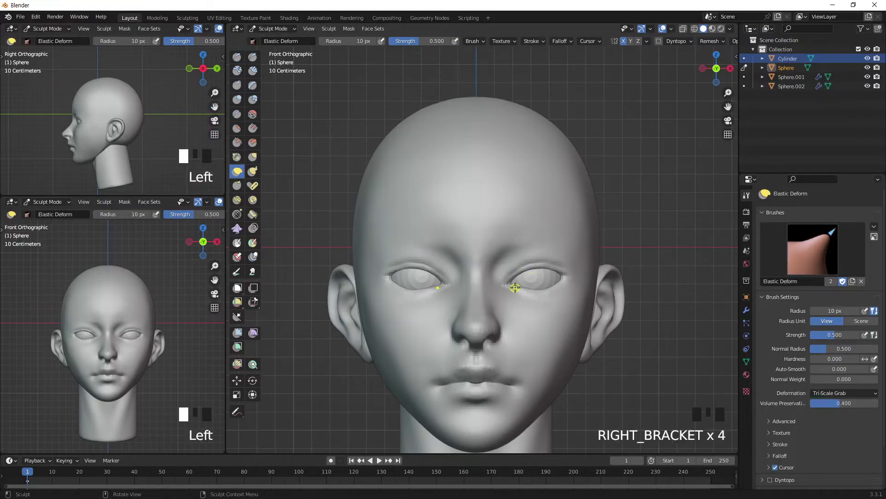
left_click(518, 287)
left_click(508, 283)
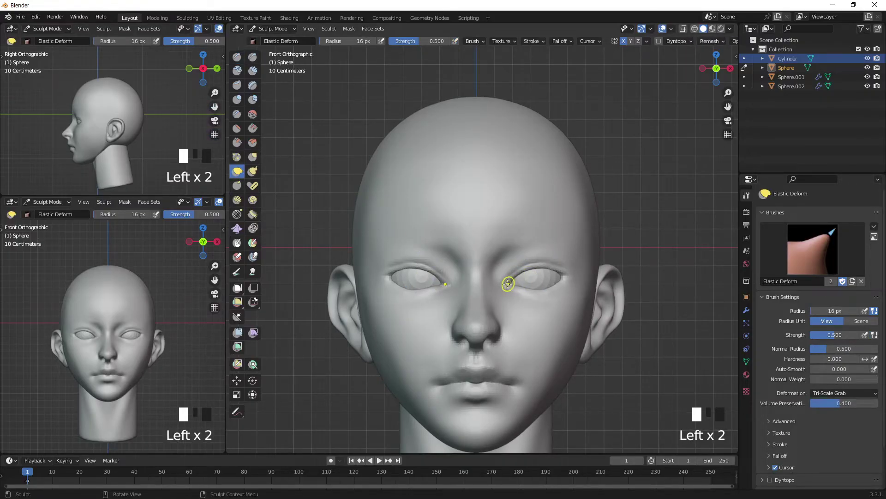
Adjust the upper eyelid contour and outer eye corners with the Elastic Deform brush, ending at 15 px radius.
key("bracketleft")
key("bracketleft")
left_click(522, 280)
left_click(538, 273)
left_click(551, 275)
key("bracketright")
key("bracketright")
key("bracketright")
left_click(558, 279)
left_click_drag(559, 275, 557, 271)
left_click(546, 268)
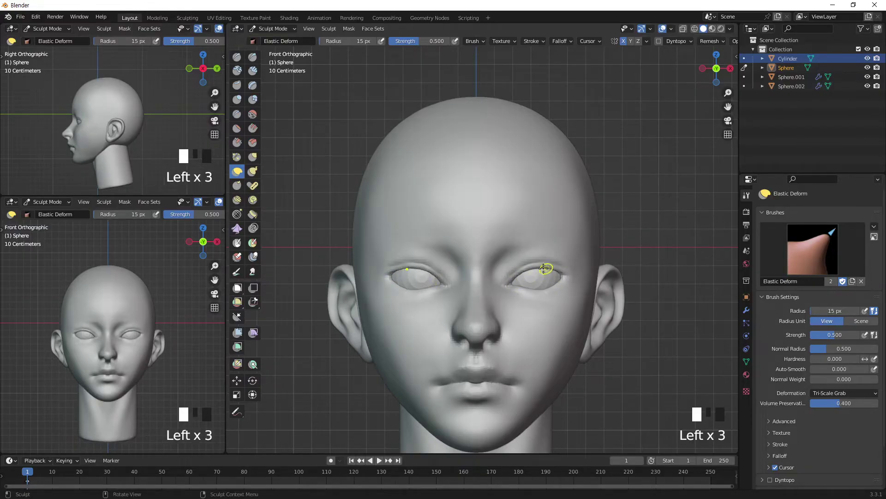
Nudge the cheek contour below the eye inward from three-quarter views with Elastic Deform, enlarging the brush to 34 px.
mouse_move(573, 229)
middle_mouse_down()
mouse_move(489, 226)
mouse_move(504, 233)
middle_mouse_up()
key("bracketright")
key("bracketright")
key("bracketright")
key("bracketright")
key("bracketright")
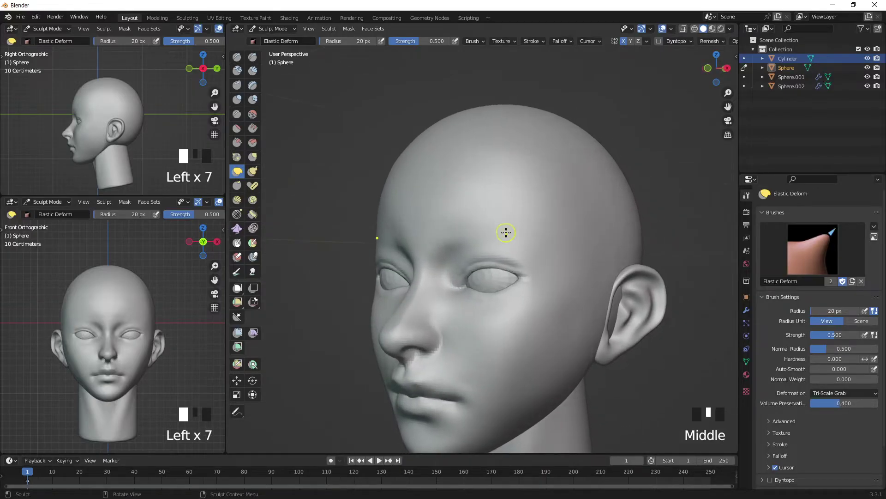
key("bracketright")
key("bracketright")
key("bracketright")
left_click_drag(372, 296, 374, 294)
middle_click_drag(427, 248, 449, 250)
key("bracketright")
left_click_drag(366, 295, 369, 296)
left_click_drag(367, 307, 369, 307)
left_click_drag(367, 295, 371, 293)
Nudge the facial contours from several angles with Elastic Deform, and smooth the surface beside the mouth.
mouse_move(371, 293)
middle_mouse_down()
mouse_move(415, 277)
mouse_move(451, 243)
mouse_move(489, 164)
middle_mouse_up()
left_click_drag(389, 229, 392, 229)
mouse_move(477, 263)
middle_mouse_down()
mouse_move(540, 259)
mouse_move(451, 279)
middle_mouse_up()
left_click_drag(412, 297, 408, 300)
left_click_drag(409, 298, 407, 298)
middle_click_drag(477, 268, 524, 263)
left_click_drag(444, 307, 439, 314, "shift")
left_click_drag(439, 312, 434, 317, "shift")
left_click_drag(434, 316, 429, 319, "shift")
middle_click_drag(429, 302, 459, 287)
key("KP_2")
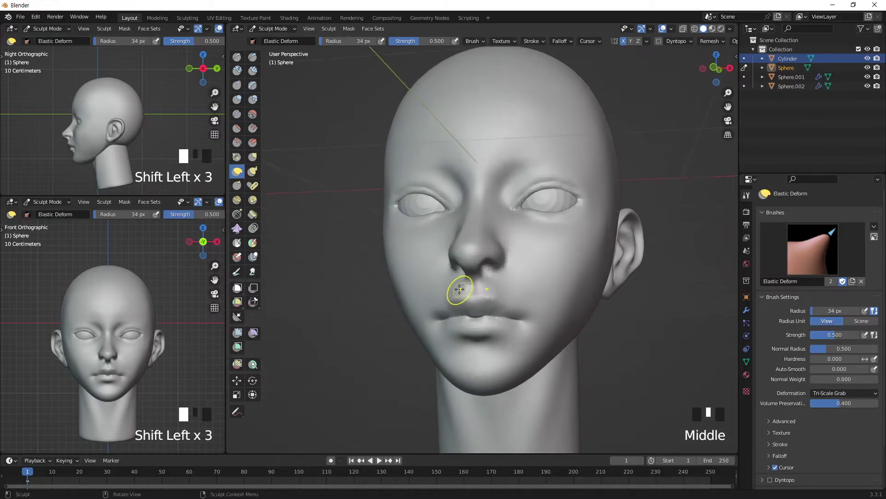
key("KP_1")
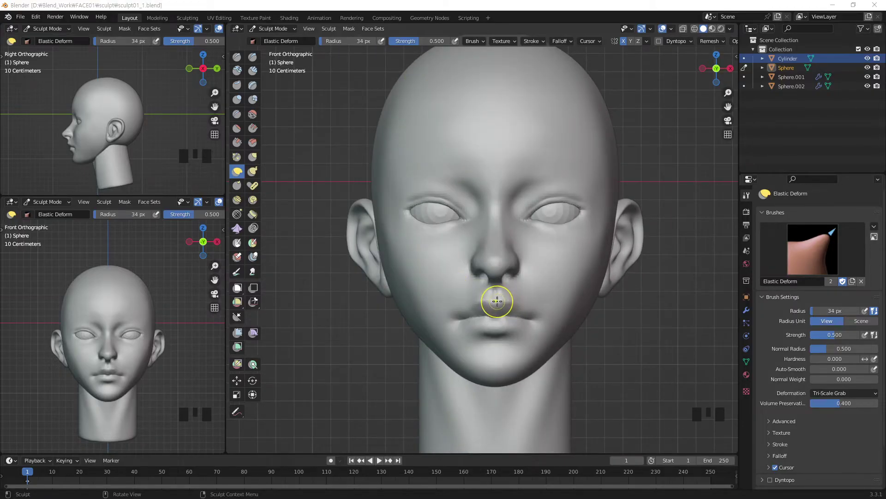
Adjust the shape of the upper and lower lips with the Elastic Deform brush at 34 px radius.
left_click_drag(496, 300, 522, 291)
mouse_move(513, 329)
left_mouse_down()
mouse_move(497, 341)
mouse_move(511, 328)
mouse_move(508, 312)
mouse_move(525, 322)
mouse_move(508, 331)
left_mouse_up()
mouse_move(508, 330)
middle_mouse_down()
mouse_move(515, 325)
mouse_move(470, 322)
middle_mouse_up()
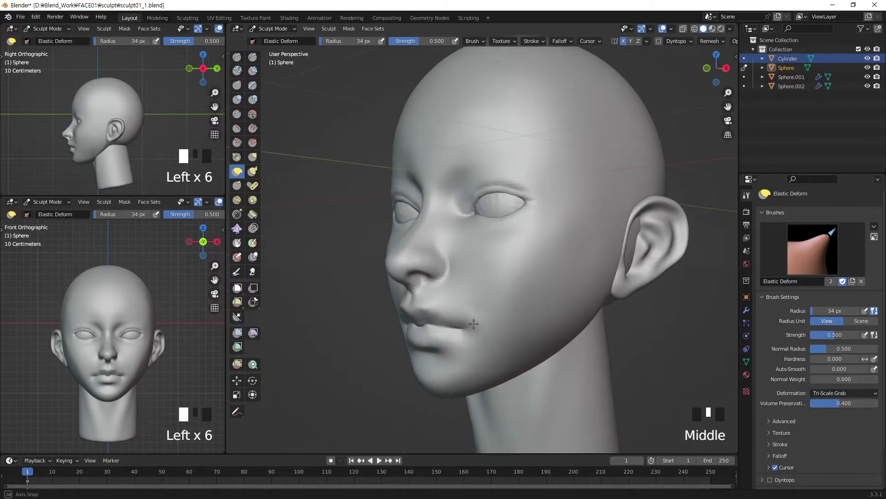
middle_click_drag(416, 306, 502, 292)
key("KP_Subtract")
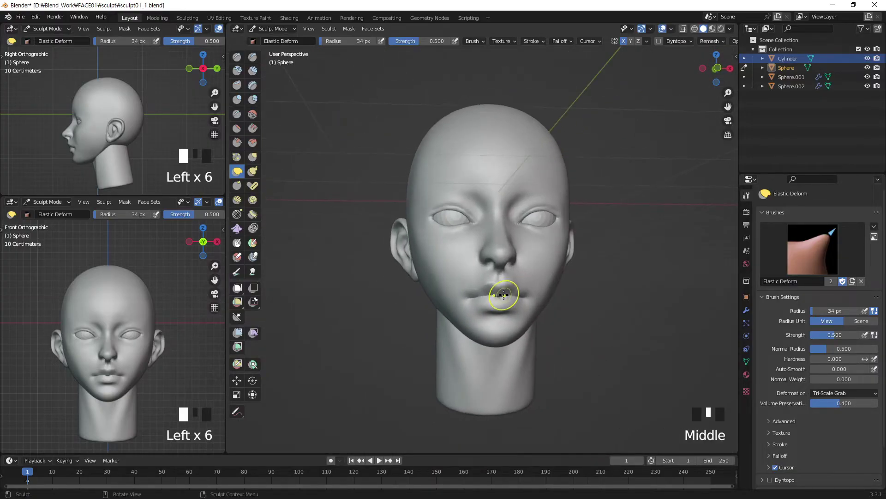
Switch to the eyeballs, enter Object Mode and shade them smooth, then clear the selection.
left_click(237, 58)
middle_click_drag(550, 199, 554, 205)
key("alt+q")
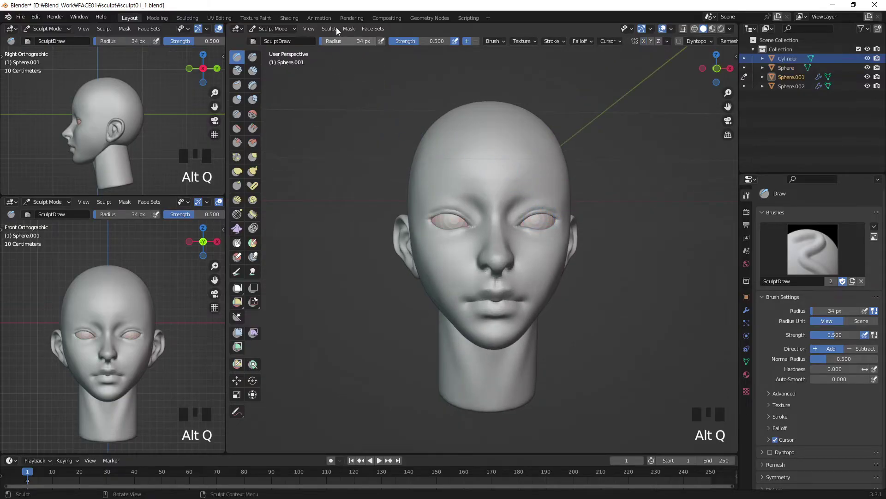
left_click(281, 30)
left_click(276, 37)
left_click(366, 28)
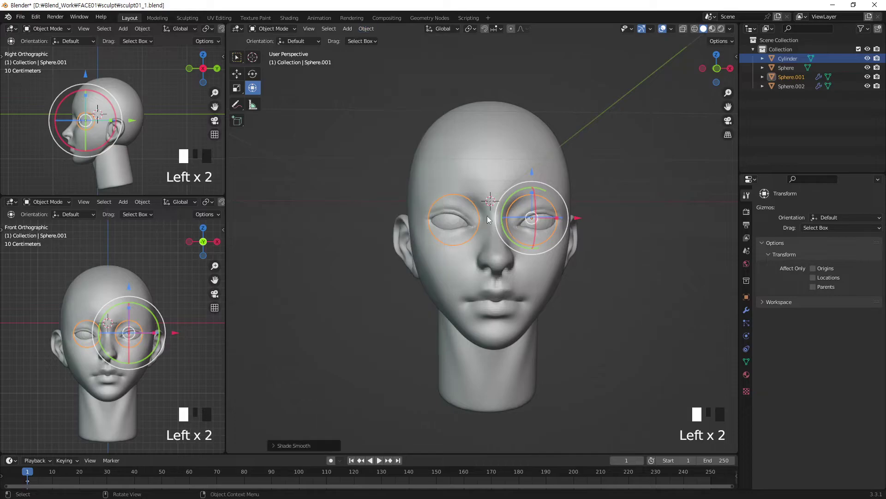
left_click(592, 208)
Resume sculpting the head in front view and smooth the inner eye areas, forehead and cheeks at 41 px radius.
middle_click_drag(591, 211, 533, 213)
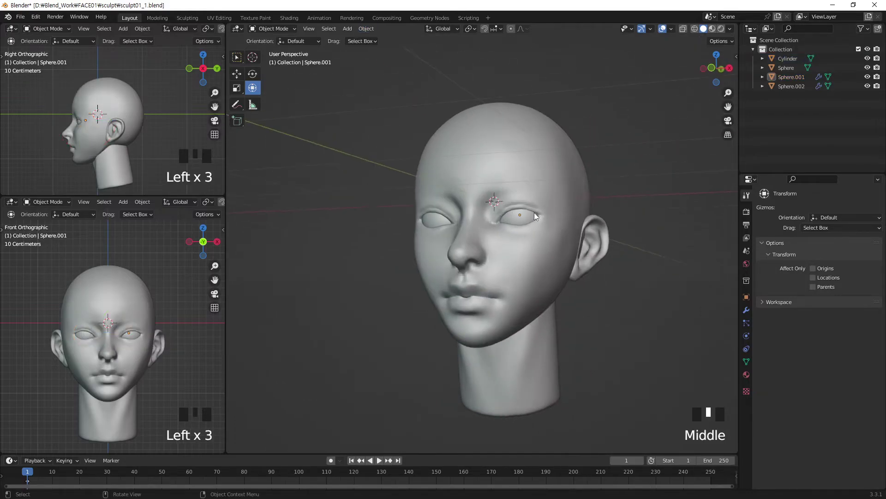
key("KP_1")
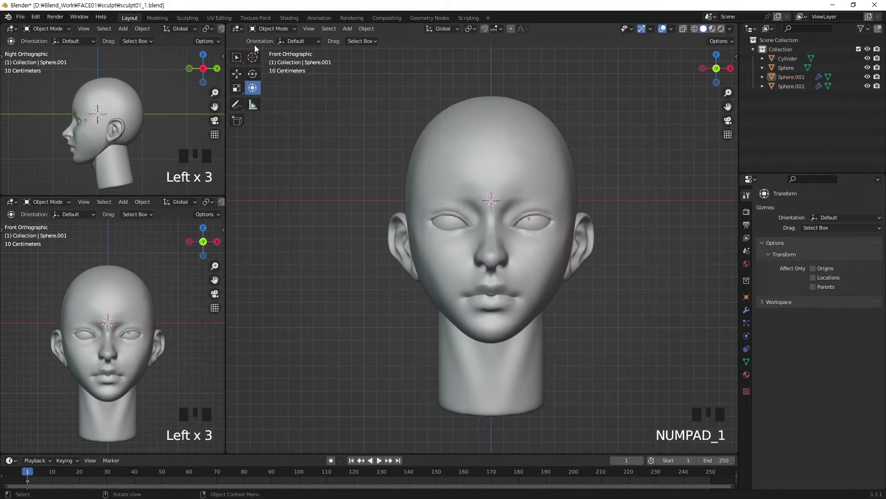
left_click(273, 29)
left_click(273, 59)
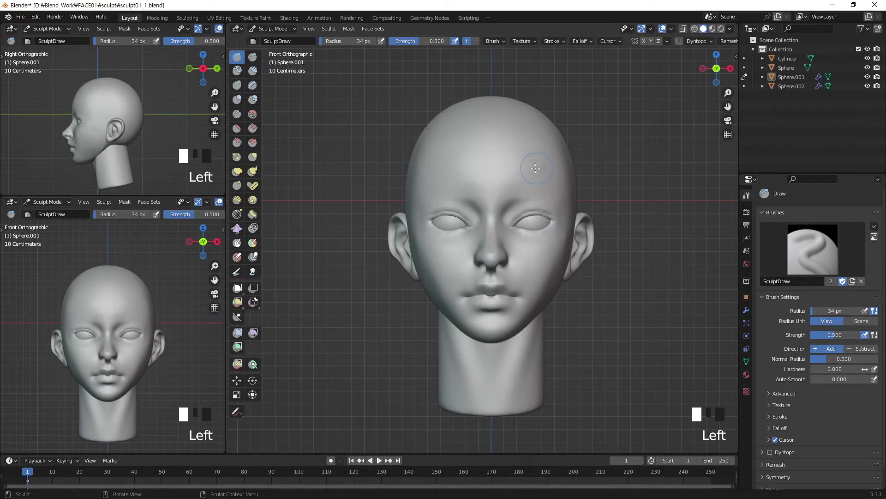
key("alt+q")
key("bracketright")
key("bracketright")
key("bracketright")
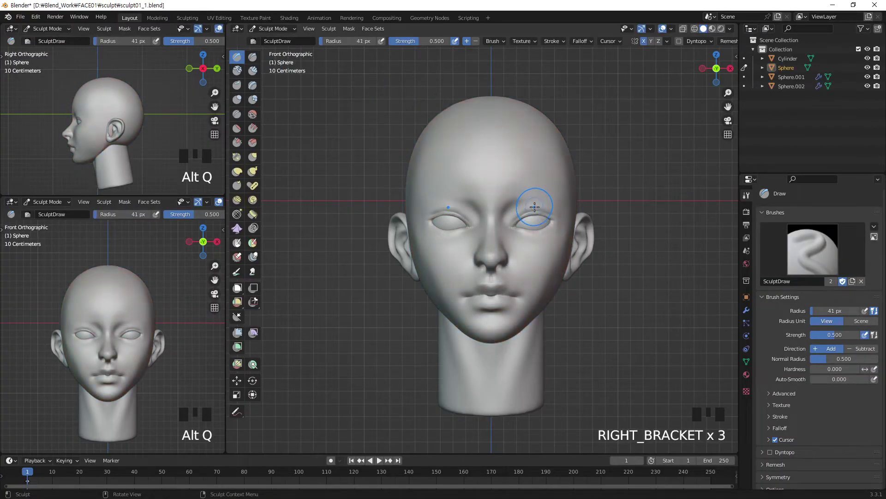
mouse_move(499, 226)
left_mouse_down("shift")
mouse_move(505, 255)
mouse_move(517, 227)
left_mouse_up("shift")
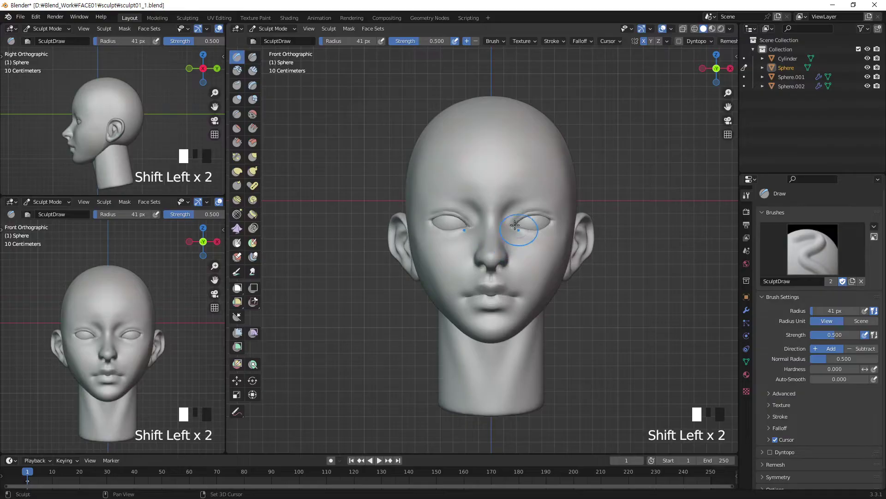
left_click_drag(522, 172, 495, 173, "shift")
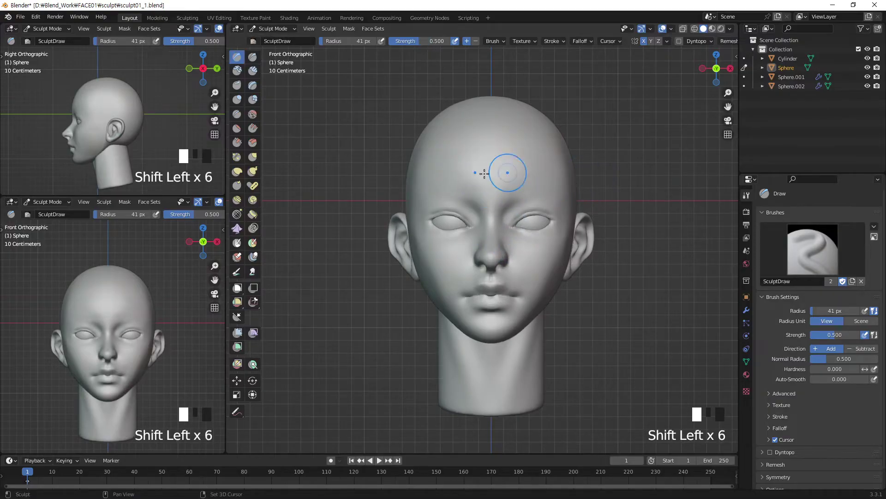
left_click_drag(510, 273, 444, 290, "shift")
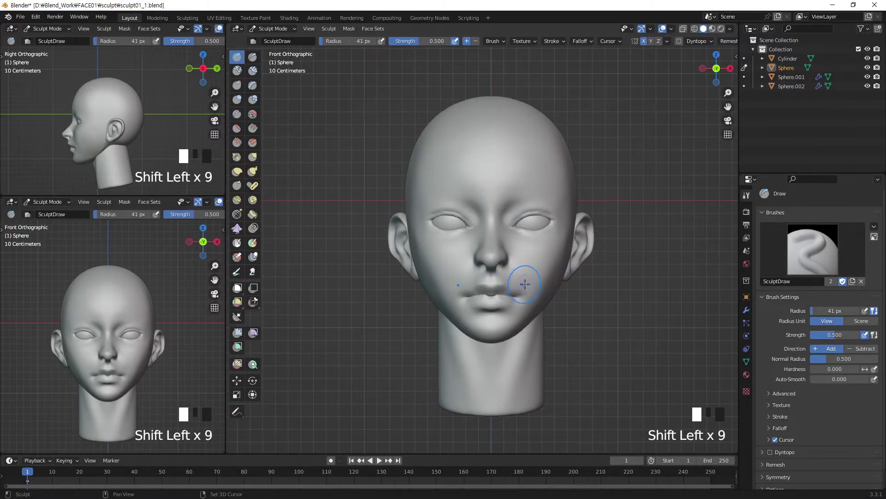
left_click_drag(477, 263, 521, 276, "shift")
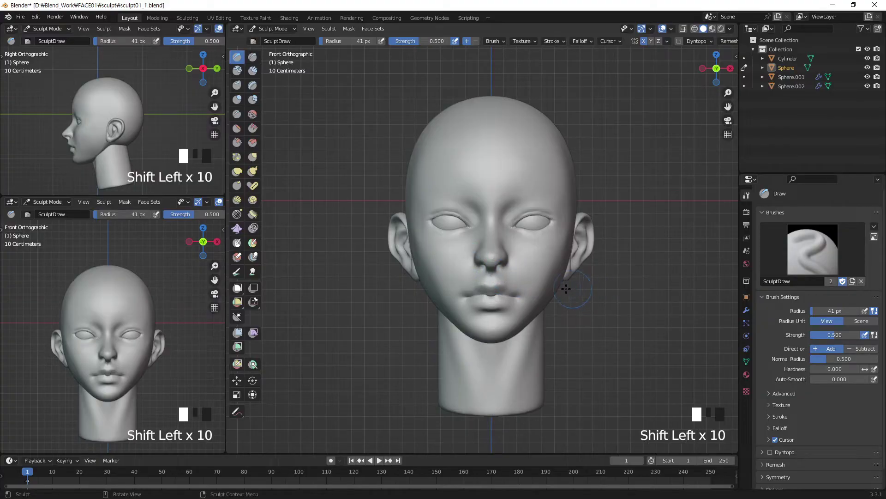
Nudge the area between the nose and upper lip with the Elastic Deform brush, reducing its radius to 22 px.
key("KP_Add")
key("KP_Add")
key("KP_Add")
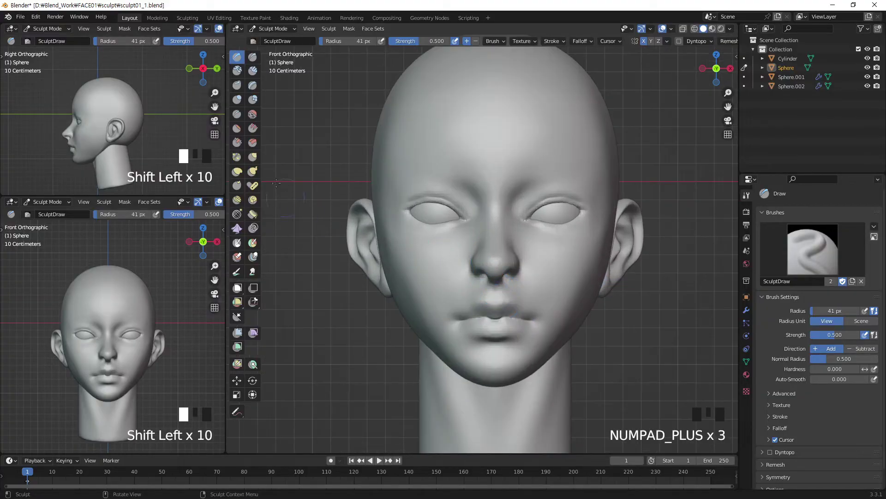
left_click(237, 172)
key("bracketleft")
key("bracketleft")
key("bracketleft")
left_click_drag(508, 300, 530, 288)
key("bracketleft")
key("bracketleft")
key("bracketleft")
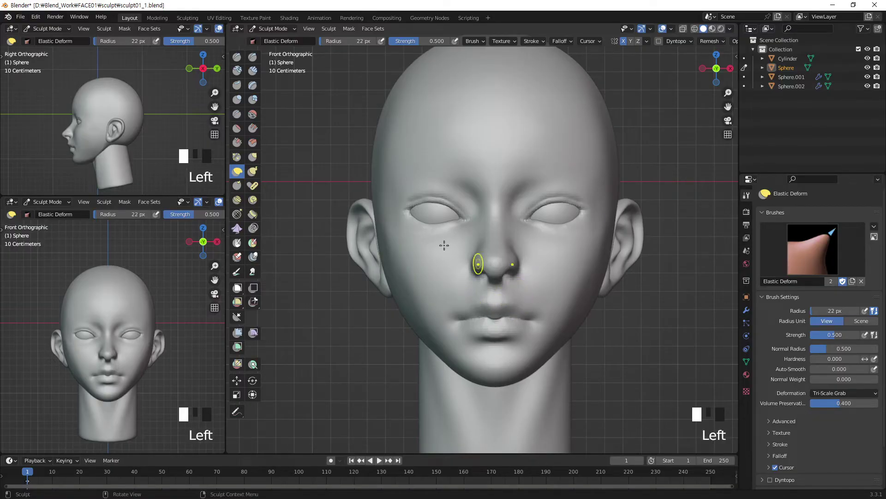
Carve the skin just above the upper lip with the Draw brush at 22 px radius and smooth it toward the cheeks.
left_click(237, 56)
left_click(516, 298, "ctrl")
left_click(507, 297, "ctrl")
left_click(510, 293, "ctrl")
left_click(497, 297, "ctrl")
left_click(510, 290, "ctrl")
left_click(511, 295, "ctrl")
left_click(529, 301, "shift")
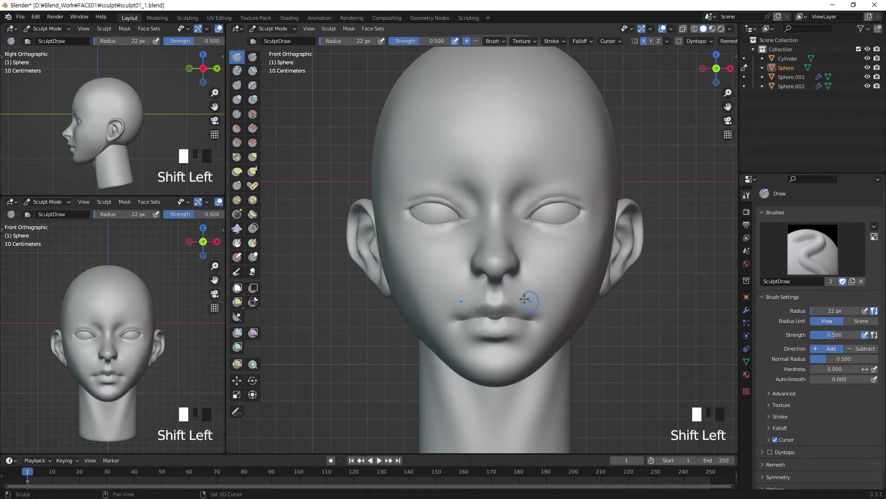
left_click(521, 300, "shift")
left_click(514, 298, "shift")
left_click(553, 300, "shift")
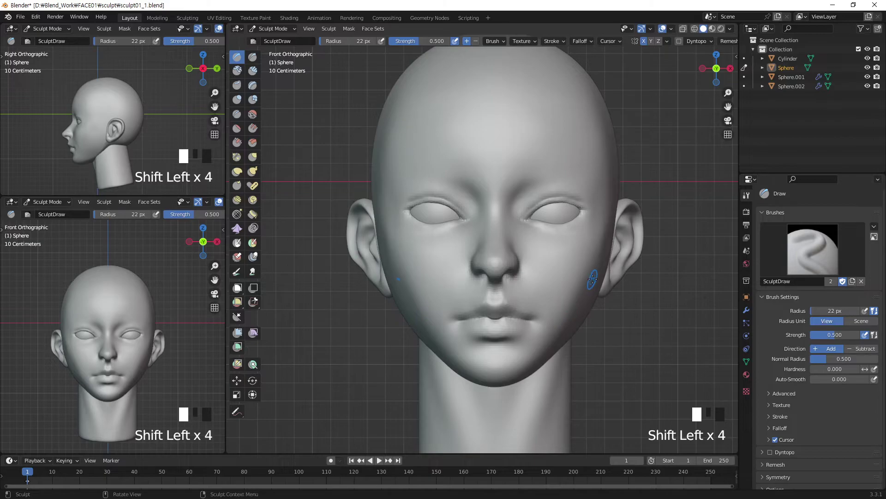
left_click(538, 314, "shift")
left_click(517, 302, "shift")
Build up the mouth corners, recess the skin just outside them and smooth the result.
left_click(528, 308)
left_click(531, 314)
left_click(531, 318)
left_click(546, 327, "ctrl")
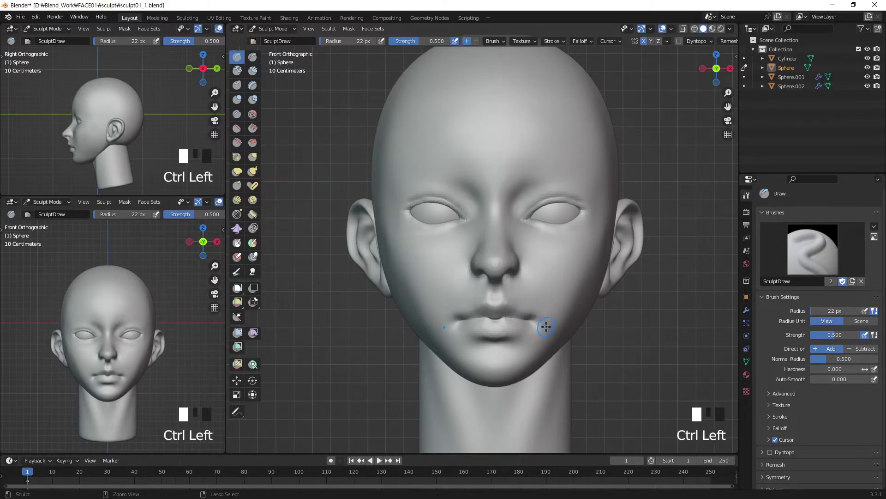
left_click(531, 314, "shift")
left_click(531, 323, "shift")
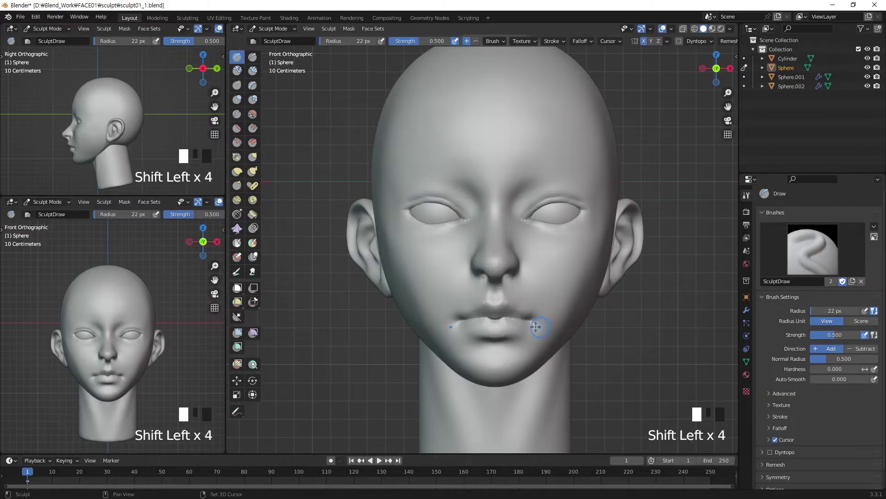
Build up the sides of the lower lip, and carve and smooth the hollow between lower lip and chin.
left_click(538, 335)
left_click(512, 331)
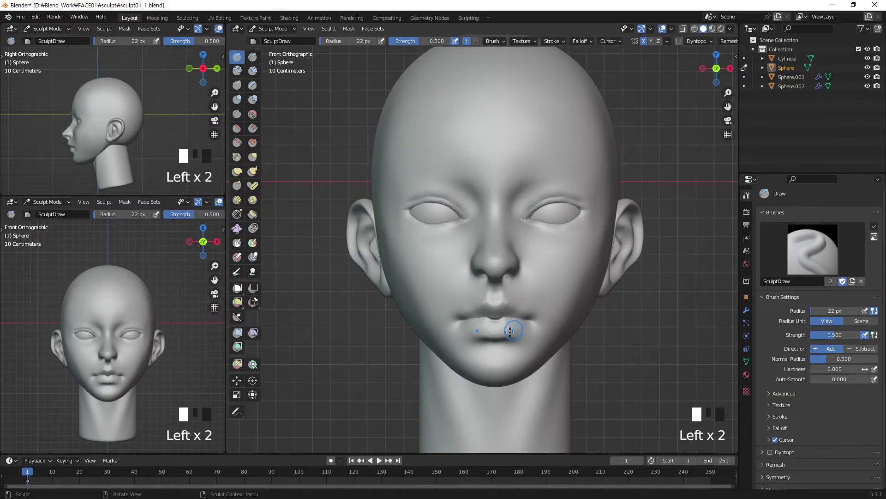
left_click(527, 338, "shift")
left_click(524, 337, "shift")
left_click(510, 345, "shift")
left_click(496, 355, "shift")
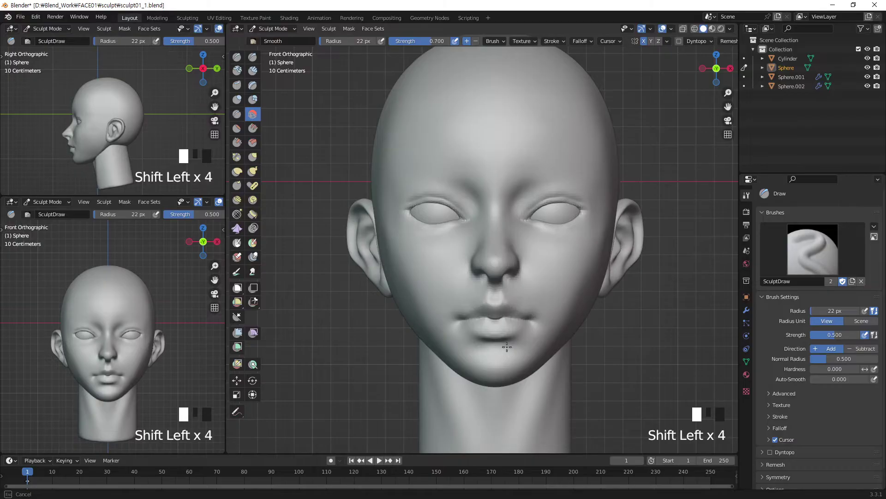
left_click(497, 348, "ctrl")
left_click(515, 349, "shift")
left_click(513, 345, "shift")
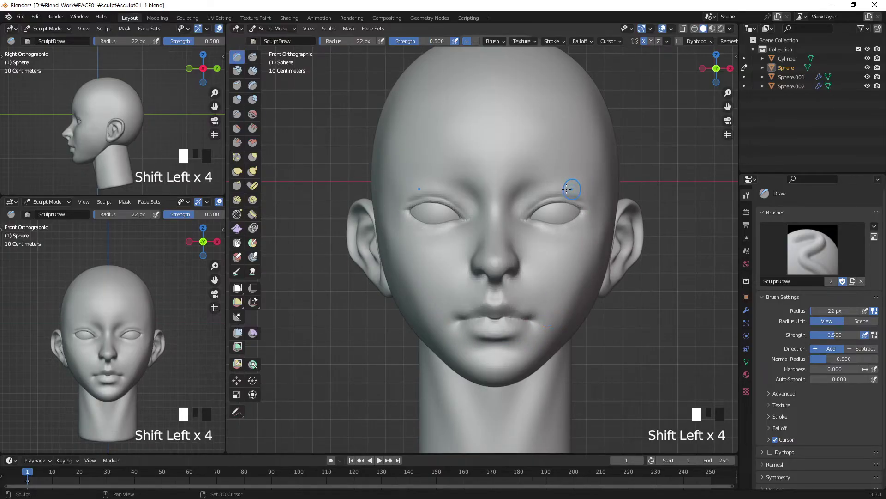
Undo a carving stroke at the temple and build up the outer brow ridges with the Draw brush at 22 px radius.
left_click(604, 163, "ctrl")
key("ctrl+z")
left_click(545, 175)
left_click(561, 177)
left_click(561, 176)
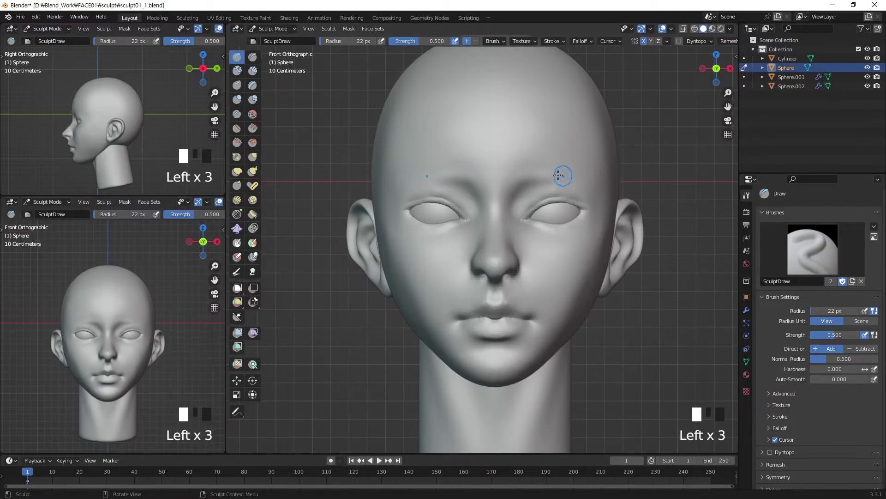
Sculpt raised eyebrows along the brow ridges from the inner to the outer ends with the Draw brush at 7 px radius.
key("bracketleft")
key("bracketleft")
key("bracketleft")
key("bracketleft")
key("bracketleft")
key("bracketleft")
key("bracketleft")
key("bracketleft")
key("bracketleft")
key("bracketleft")
key("bracketleft")
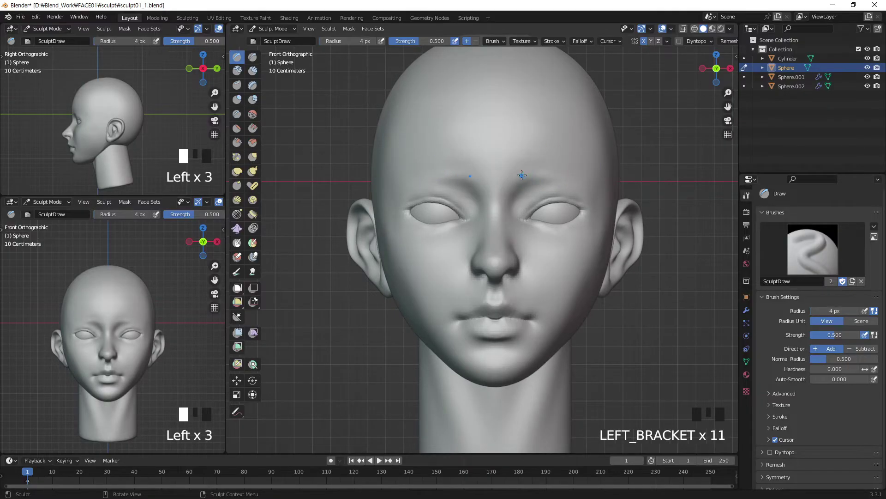
key("bracketright")
key("bracketright")
key("bracketright")
key("bracketright")
left_click(518, 182)
left_click(516, 185)
left_click(516, 186)
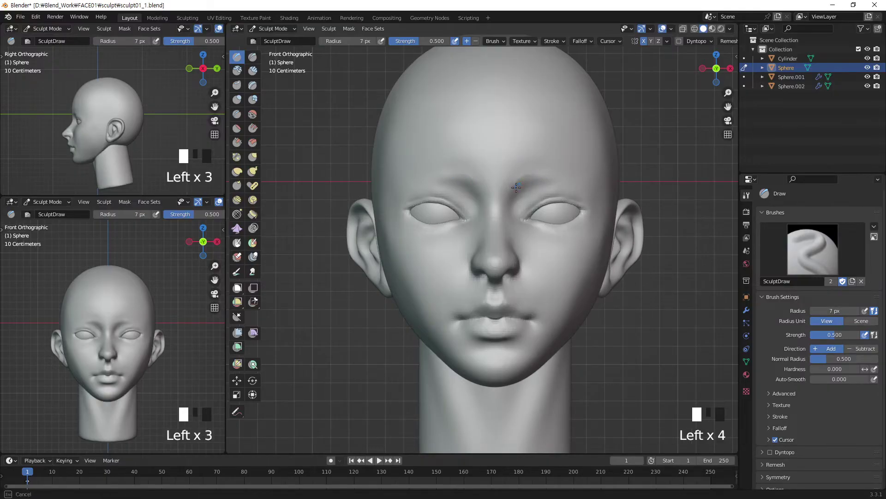
left_click(535, 179)
left_click(528, 183)
left_click(552, 176)
left_click(555, 176)
left_click(567, 181)
left_click(519, 183)
left_click(574, 177)
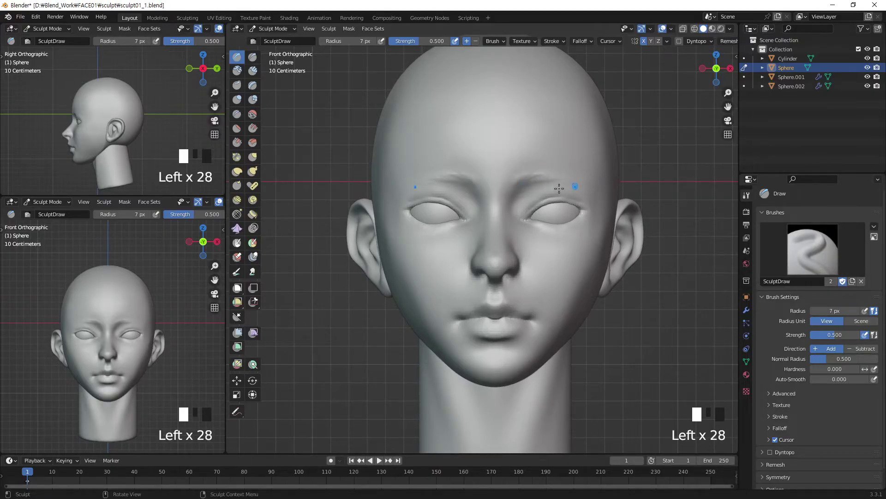
left_click(579, 196, "ctrl")
key("ctrl+z")
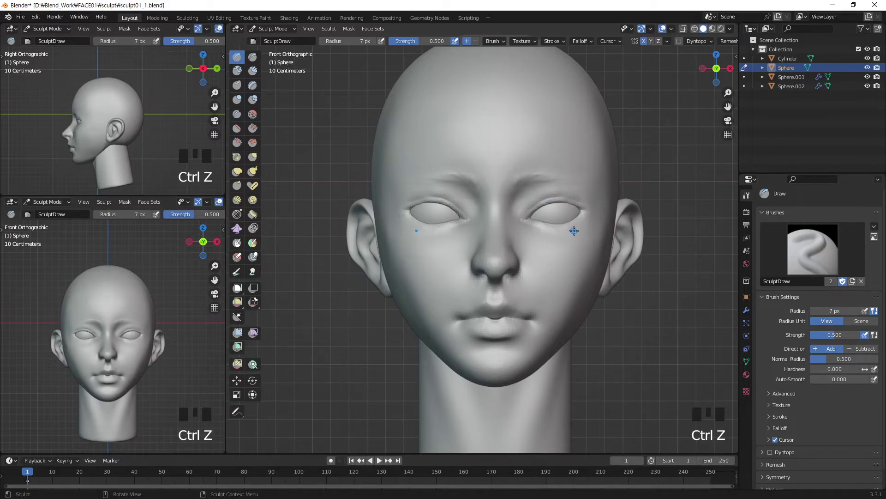
Build up the sides of the nose bridge from the brows downward with the Draw brush at 26 px radius.
mouse_move(580, 230)
middle_mouse_down()
mouse_move(512, 234)
mouse_move(568, 231)
middle_mouse_up()
key("KP_1")
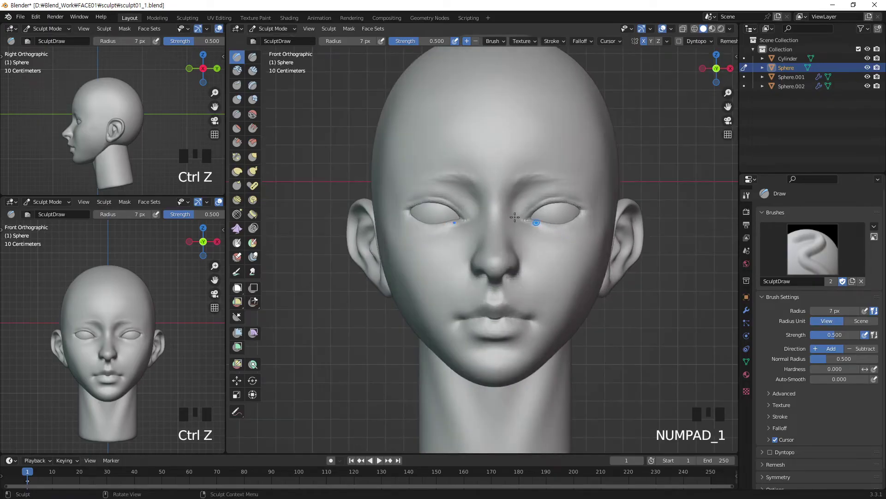
key("bracketright")
key("bracketright")
key("bracketright")
key("bracketright")
key("bracketright")
key("bracketright")
key("bracketright")
key("bracketright")
key("bracketright")
key("bracketright")
key("bracketright")
key("bracketright")
key("bracketright")
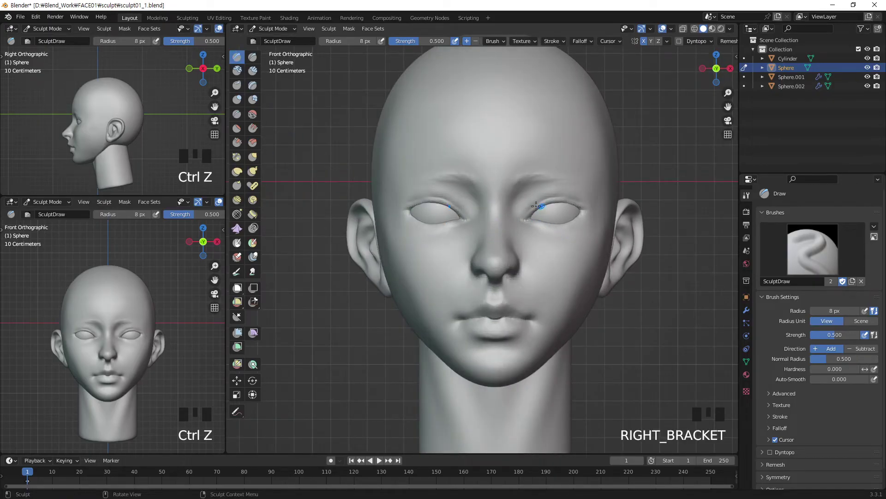
left_click_drag(509, 196, 505, 227)
mouse_move(508, 198)
left_mouse_down()
mouse_move(500, 239)
mouse_move(531, 252)
mouse_move(519, 255)
left_mouse_up()
Carve the transition between the nose and cheek and smooth the skin beside the nostril wings.
mouse_move(512, 237)
left_mouse_down("ctrl")
mouse_move(531, 259)
mouse_move(511, 258)
mouse_move(525, 267)
left_mouse_up("ctrl")
mouse_move(525, 267)
middle_mouse_down()
mouse_move(490, 228)
mouse_move(445, 247)
middle_mouse_up()
mouse_move(439, 251)
left_mouse_down("shift")
mouse_move(465, 286)
mouse_move(447, 279)
left_mouse_up("shift")
left_click_drag(448, 279, 465, 265, "shift")
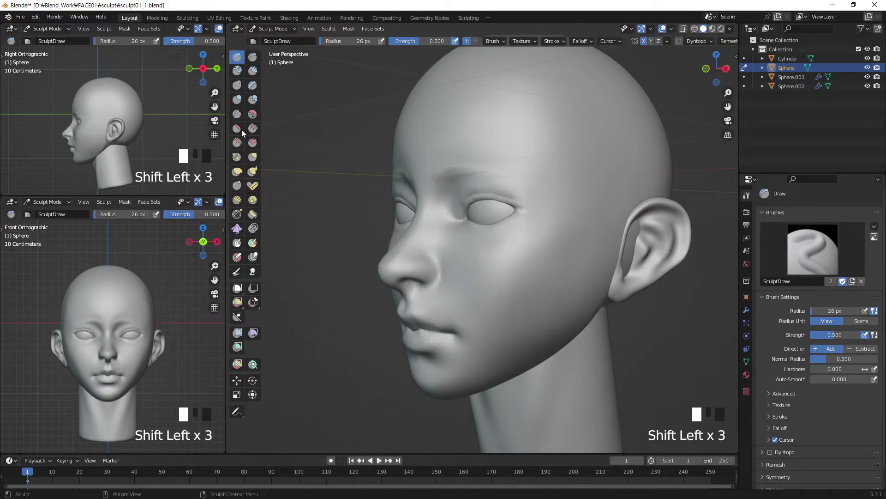
Sharpen the fold around the nostril wings with the Crease brush at 16 px radius.
left_click(237, 114)
key("bracketleft")
key("bracketleft")
key("bracketleft")
key("bracketleft")
key("bracketleft")
key("bracketleft")
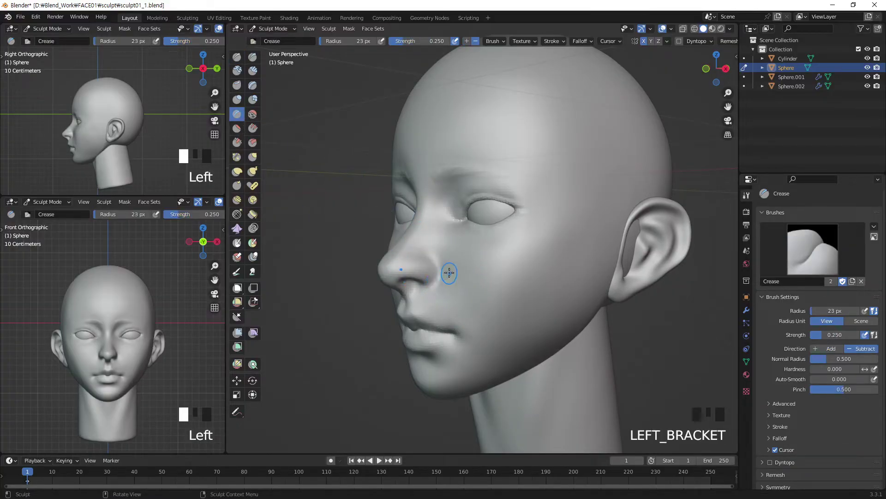
left_click(430, 286)
left_click(435, 283)
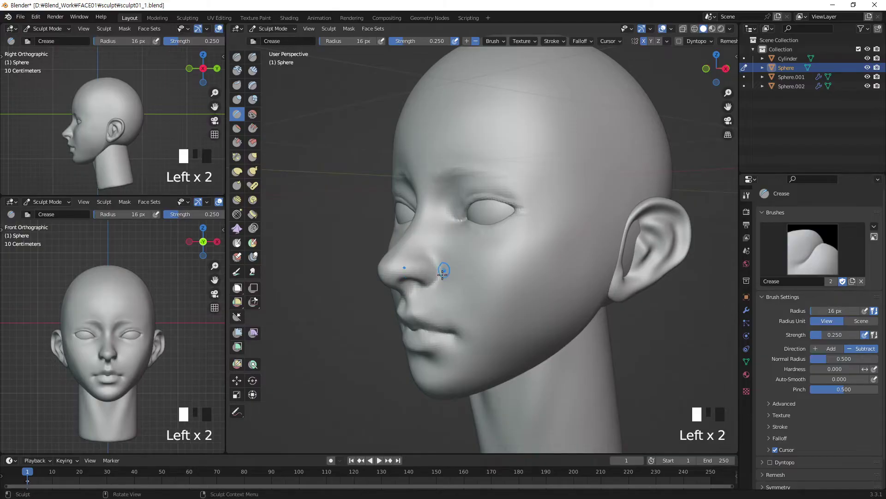
Carve the nostrils from below with the Draw brush in subtract mode at 16 px radius.
middle_click_drag(470, 230, 531, 165)
key("KP_1")
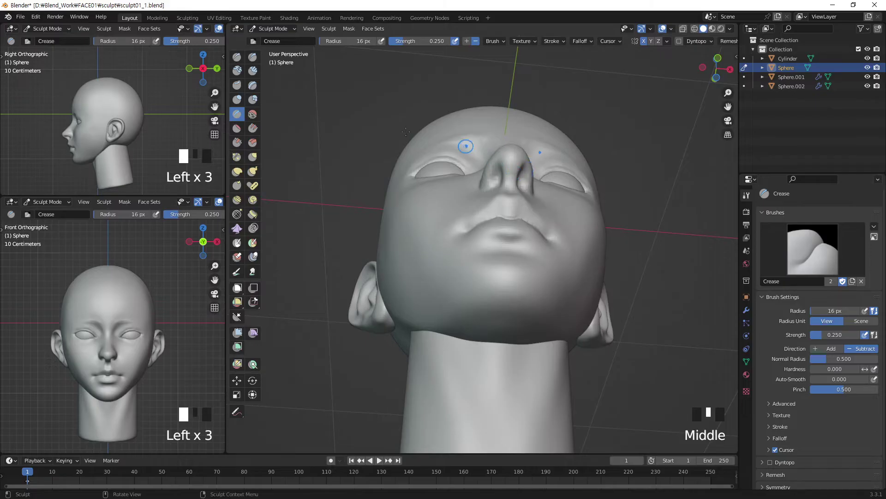
left_click(236, 57)
left_click_drag(522, 171, 521, 183, "ctrl")
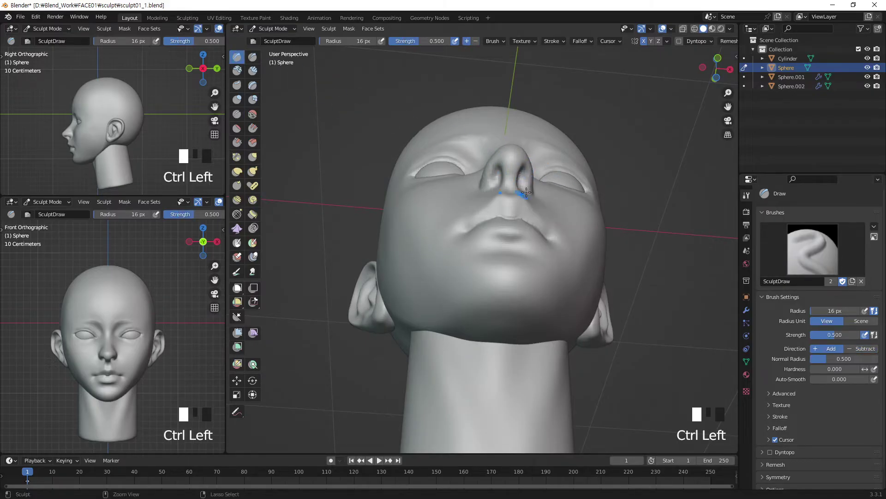
middle_click_drag(544, 185, 514, 181)
key("ctrl+z")
left_click_drag(483, 170, 483, 180, "ctrl")
key("ctrl+z")
mouse_move(483, 181)
middle_mouse_down()
mouse_move(485, 212)
mouse_move(463, 213)
middle_mouse_up()
key("KP_1")
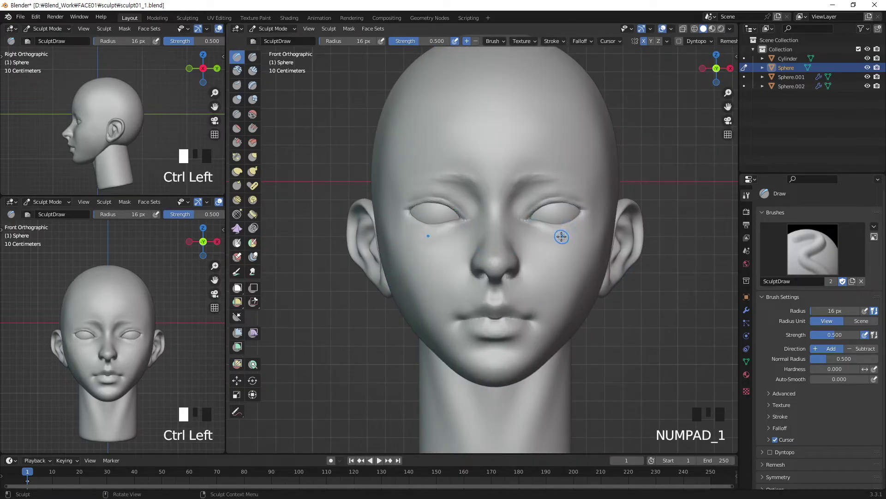
Switch sculpting to the neck cylinder and flare its base outward with the Grab brush at 74 px radius.
key("KP_Subtract")
key("KP_Subtract")
key("KP_Subtract")
key("KP_Subtract")
key("KP_Subtract")
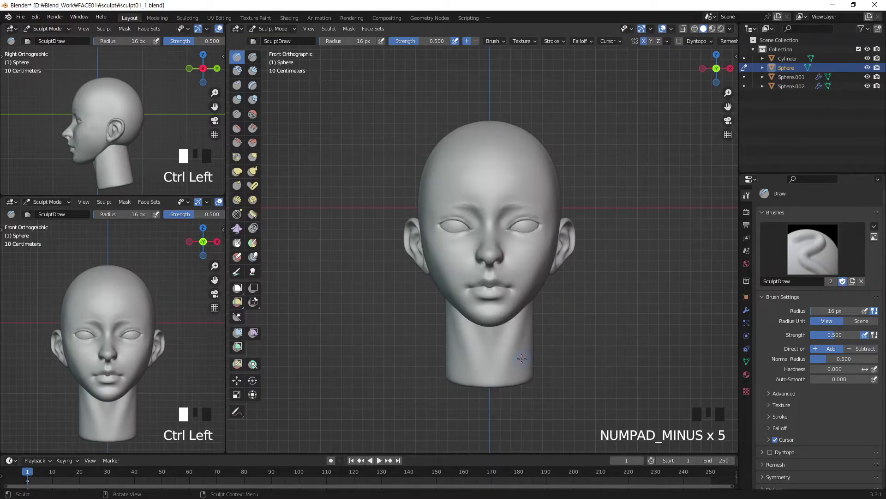
key("alt+q")
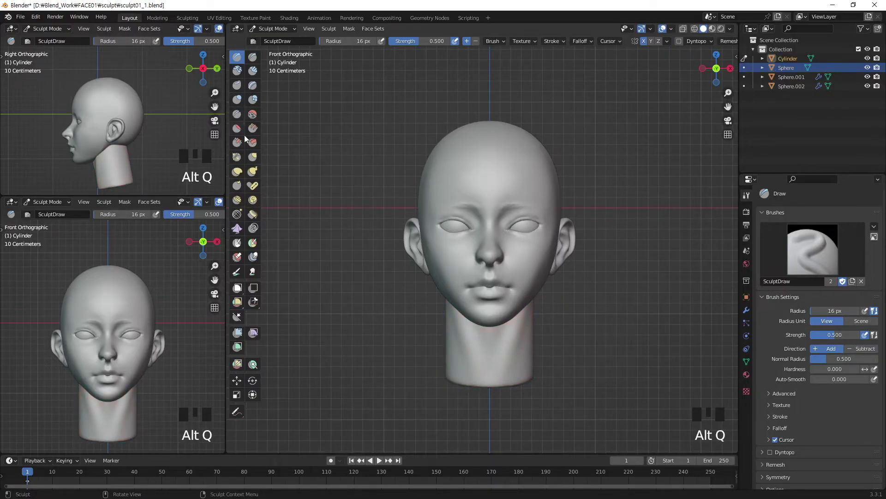
left_click(253, 157)
key("bracketright")
key("bracketright")
key("bracketright")
key("bracketright")
key("bracketright")
key("bracketright")
key("bracketright")
key("bracketright")
key("bracketright")
key("bracketright")
key("bracketright")
key("bracketright")
key("bracketright")
key("bracketright")
key("bracketright")
key("bracketright")
key("bracketright")
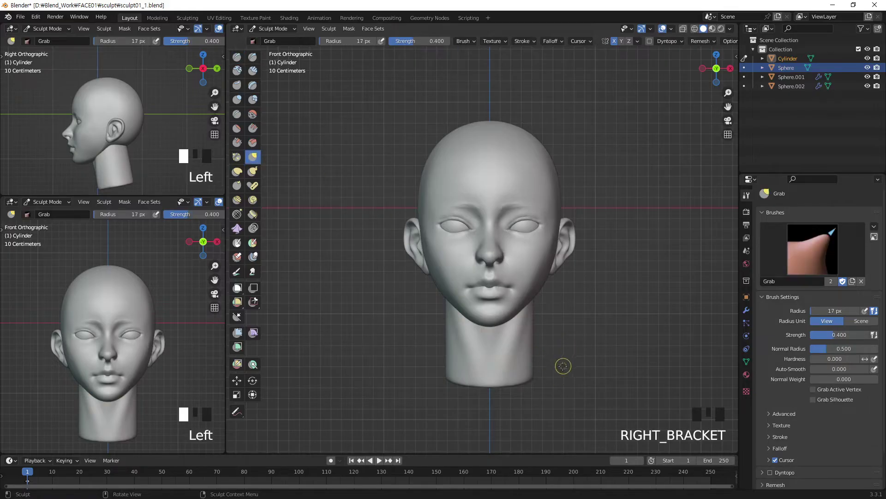
left_click_drag(529, 377, 549, 378)
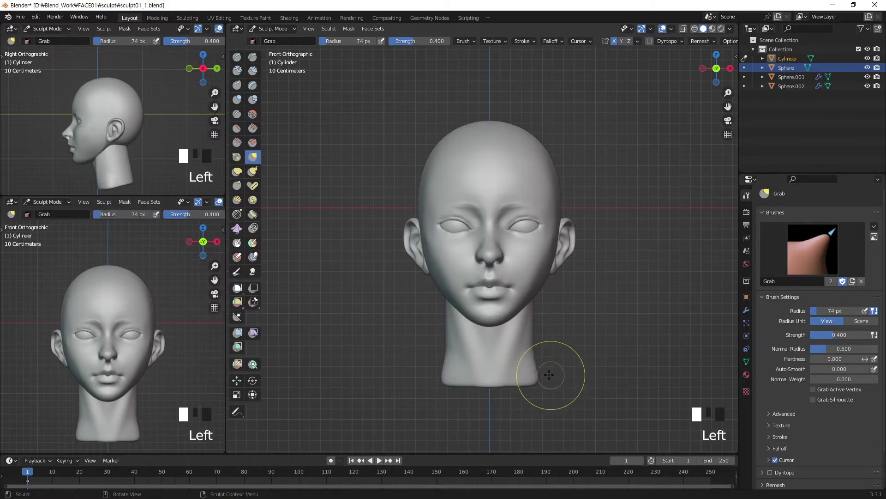
Pull the lower edge of the neck downward and reshape its base from several angles with the Grab brush.
middle_click_drag(513, 388, 468, 384)
mouse_move(511, 379)
left_mouse_down()
mouse_move(498, 397)
mouse_move(506, 397)
left_mouse_up()
left_click_drag(536, 383, 540, 394)
middle_click_drag(568, 362, 510, 350)
left_click_drag(557, 369, 556, 380)
middle_click_drag(556, 380, 576, 383)
left_click_drag(575, 384, 570, 372)
Adjust the side contours of the neck below the jaw with the Grab brush.
middle_click_drag(570, 372, 651, 345)
left_click_drag(538, 336, 545, 334)
middle_click_drag(552, 331, 564, 317)
left_click_drag(531, 333, 544, 371)
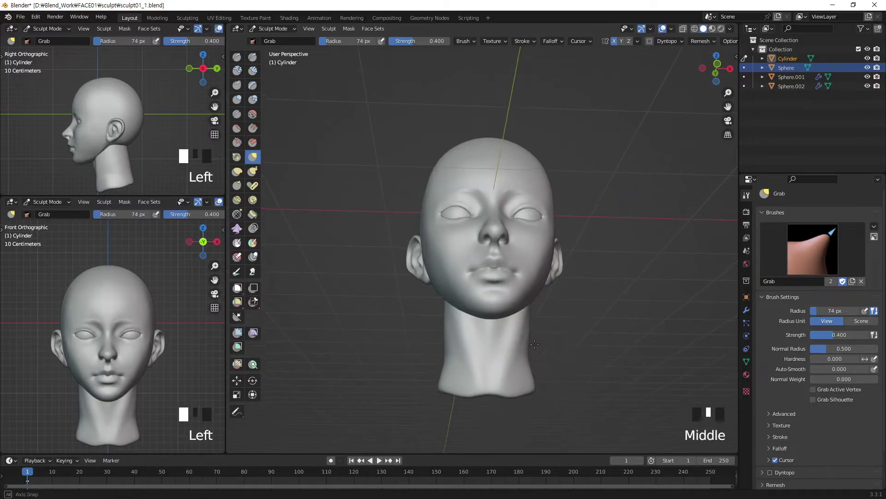
Pull the front lower edge of the neck downward and adjust its side contour with the Grab brush at 74 px radius.
middle_click_drag(544, 371, 531, 372)
left_click_drag(509, 393, 503, 398)
mouse_move(501, 392)
left_mouse_down()
mouse_move(494, 395)
mouse_move(506, 402)
left_mouse_up()
mouse_move(508, 400)
left_mouse_down()
mouse_move(514, 406)
mouse_move(538, 376)
mouse_move(519, 383)
mouse_move(528, 362)
mouse_move(515, 358)
left_mouse_up()
Reshape the flared neck from several angles with the Grab brush at 137 px radius, and smooth its base.
key("bracketright")
key("bracketright")
key("bracketright")
key("bracketright")
key("bracketright")
key("bracketright")
key("bracketright")
key("bracketright")
left_click_drag(517, 358, 514, 353)
left_click_drag(515, 355, 514, 350)
left_click_drag(515, 351, 513, 346)
mouse_move(512, 346)
middle_mouse_down()
mouse_move(582, 335)
mouse_move(485, 375)
middle_mouse_up()
key("KP_1")
left_click_drag(485, 375, 483, 372)
left_click_drag(483, 374, 479, 372)
middle_click_drag(463, 368, 514, 376)
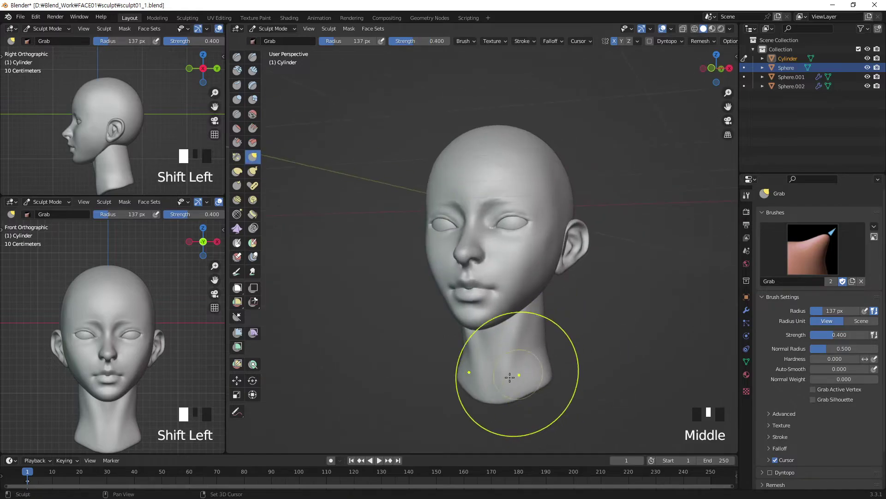
left_click_drag(499, 382, 499, 386, "shift")
mouse_move(487, 384)
middle_mouse_down()
mouse_move(500, 326)
mouse_move(490, 388)
middle_mouse_up()
key("KP_1")
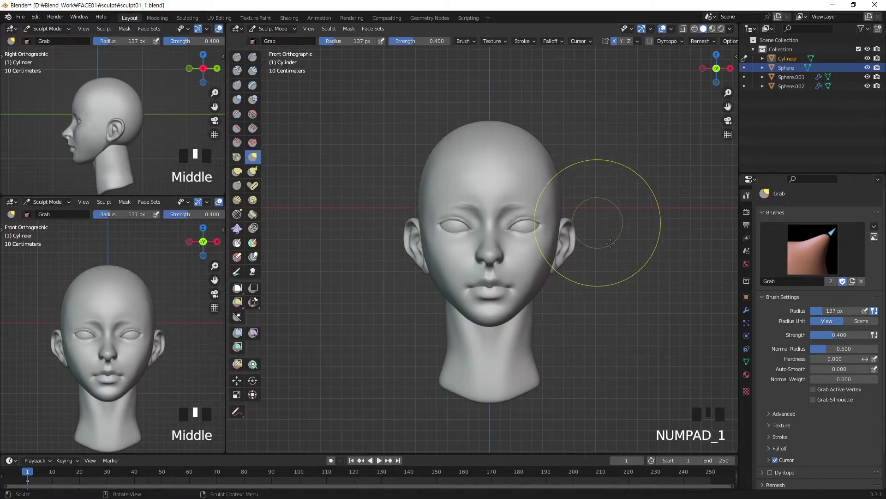
Switch sculpting to the head, adjust the side of the face with Elastic Deform at 80 px radius, and smooth the cheek.
key("alt+q")
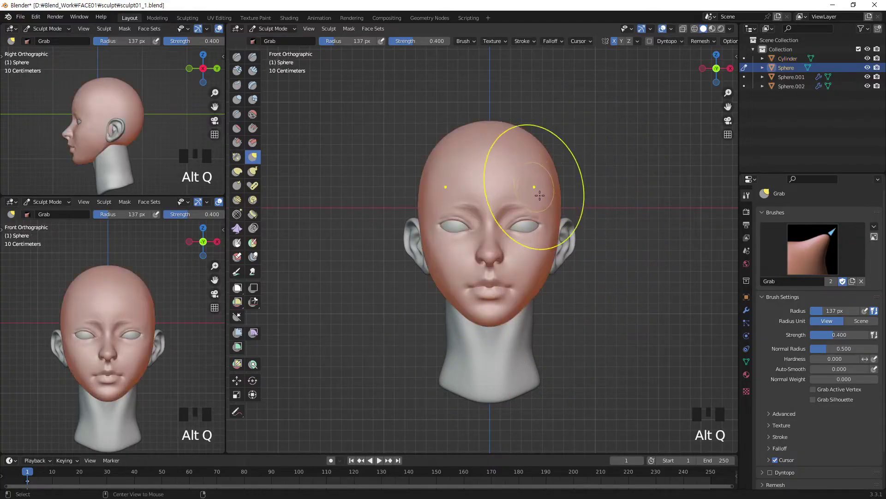
left_click(237, 171)
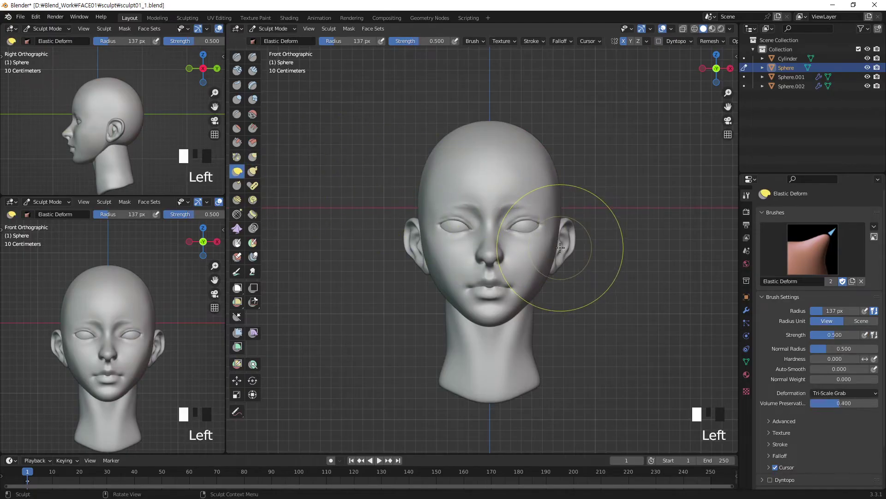
key("bracketleft")
key("bracketleft")
key("bracketleft")
key("bracketleft")
key("bracketleft")
key("bracketleft")
key("bracketleft")
left_click_drag(560, 247, 571, 221)
mouse_move(571, 221)
middle_mouse_down()
mouse_move(520, 199)
mouse_move(538, 194)
mouse_move(529, 225)
middle_mouse_up()
left_click_drag(510, 230, 492, 258, "shift")
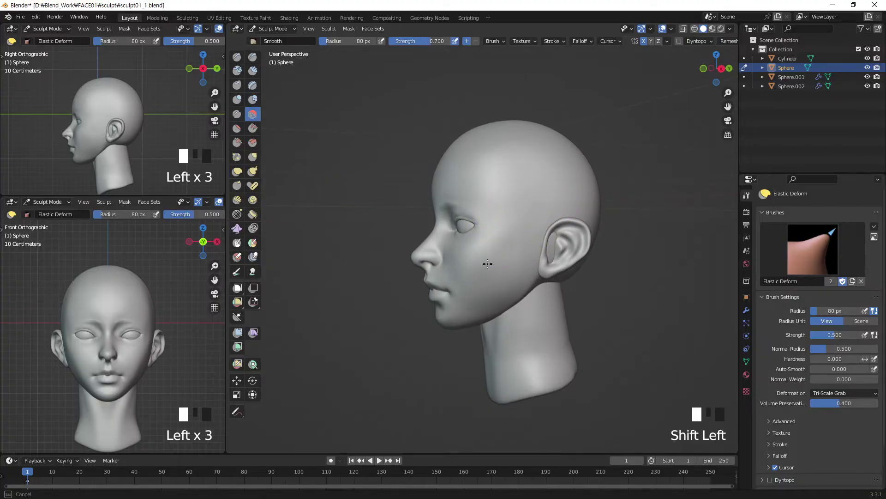
mouse_move(553, 210)
middle_mouse_down()
mouse_move(577, 199)
mouse_move(555, 201)
middle_mouse_up()
Join the two small reference viewports into a single front-view viewport and widen it.
key("KP_1")
middle_click_drag(148, 319, 152, 295, "shift")
key("KP_Subtract")
key("KP_Subtract")
key("KP_Subtract")
key("KP_Subtract")
key("KP_Subtract")
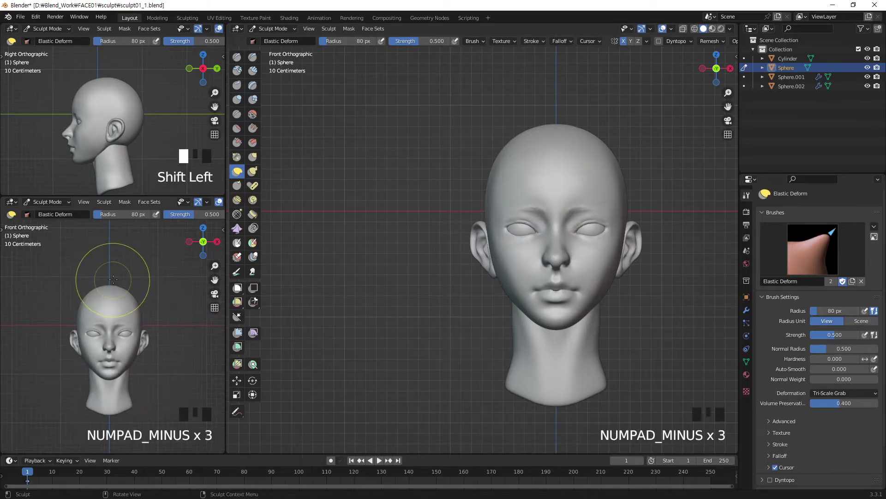
key("KP_Subtract")
key("KP_Subtract")
key("KP_Subtract")
key("KP_Subtract")
key("KP_Subtract")
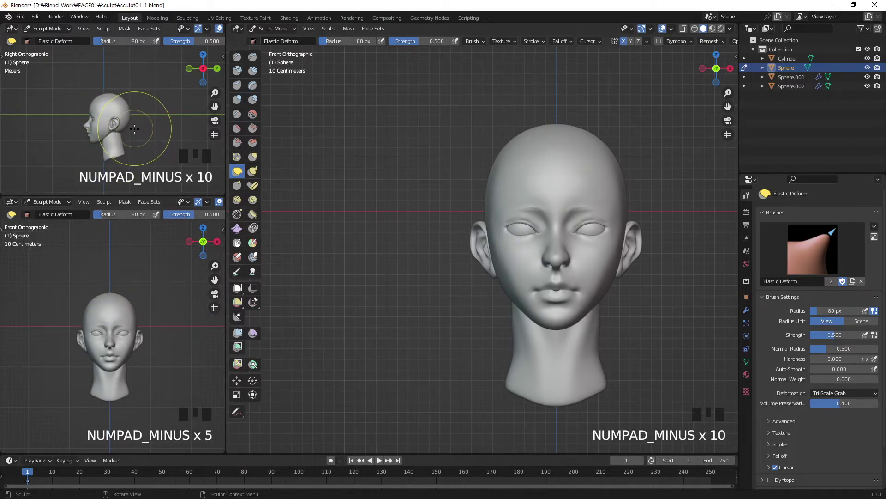
middle_click_drag(111, 341, 134, 344, "shift")
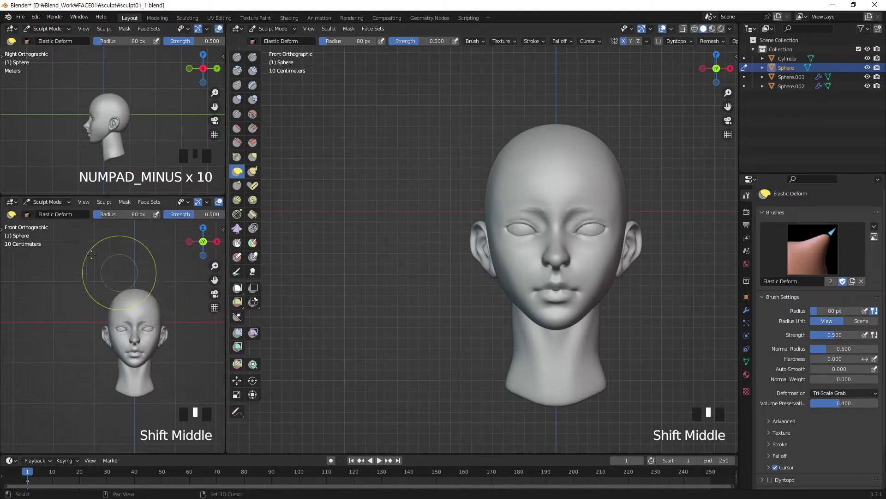
left_click_drag(38, 194, 11, 46)
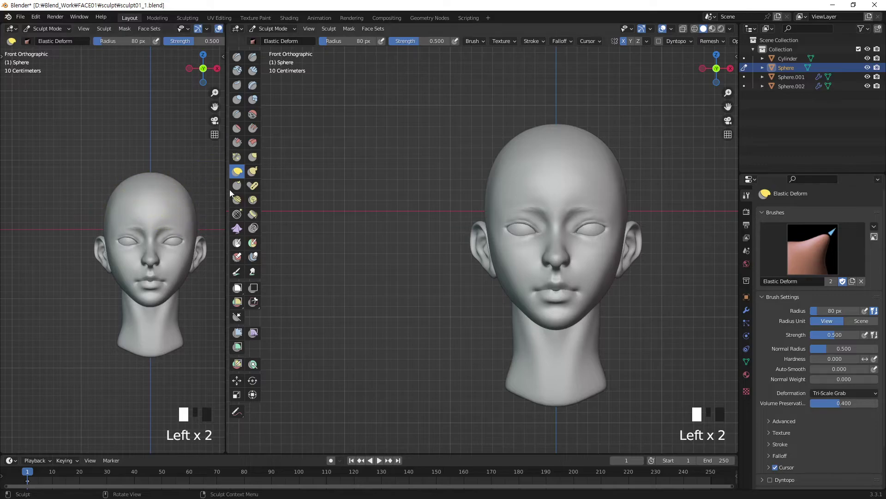
left_click_drag(225, 193, 262, 192)
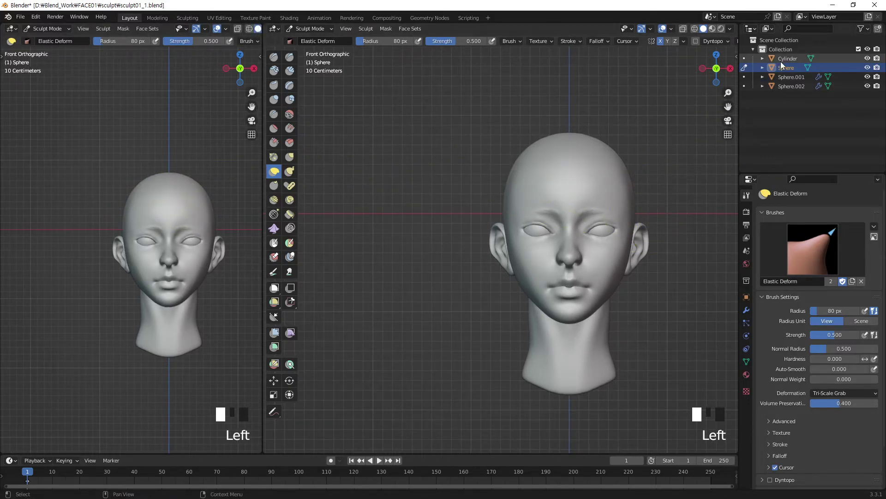
In Object Mode, duplicate all parts of the head and place the copy about 2.07 m away along the negative X axis.
left_click(780, 49)
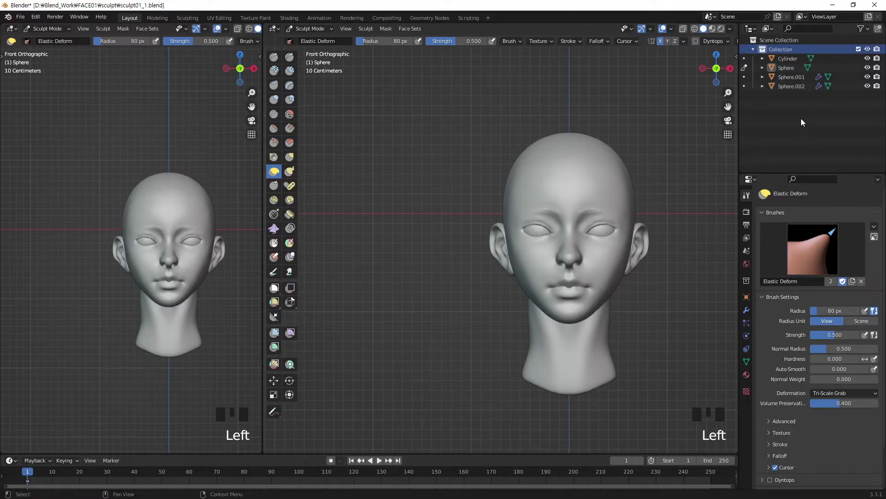
left_click(299, 28)
left_click(314, 37)
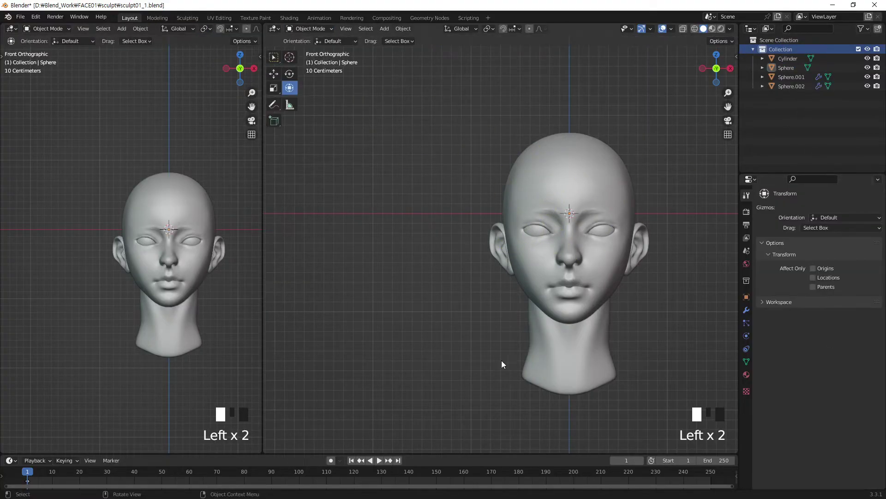
left_click_drag(391, 110, 688, 442)
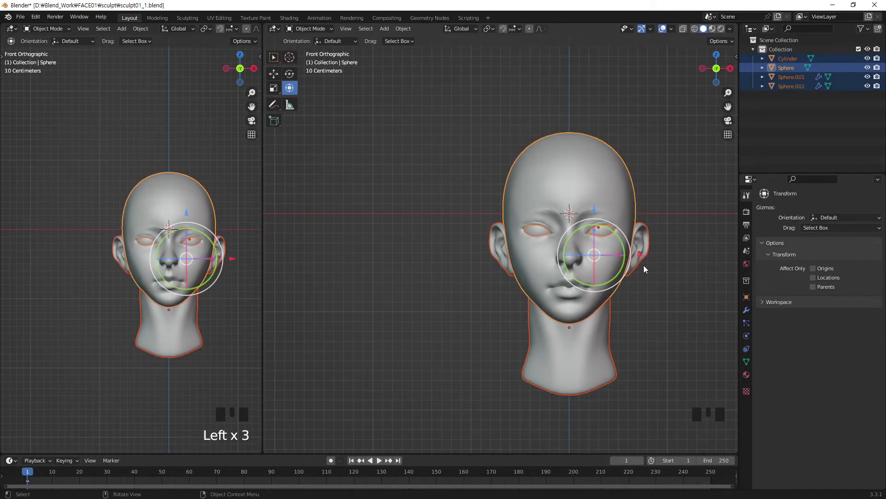
key("shift+d")
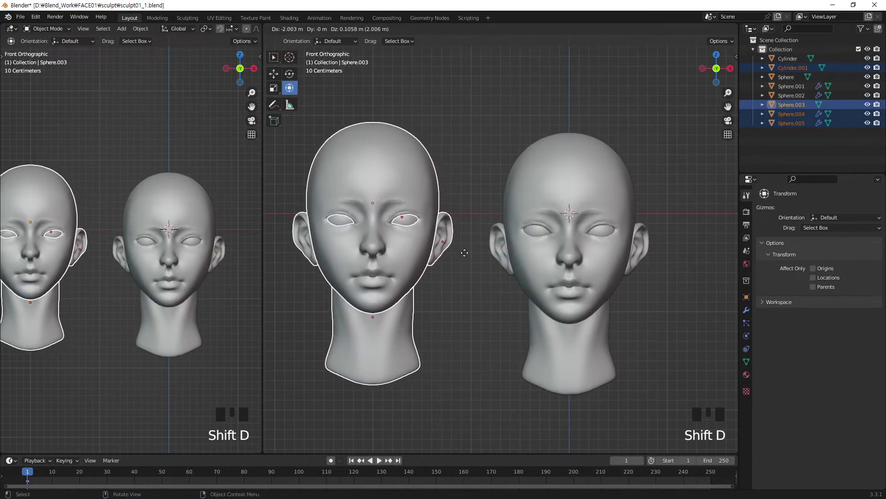
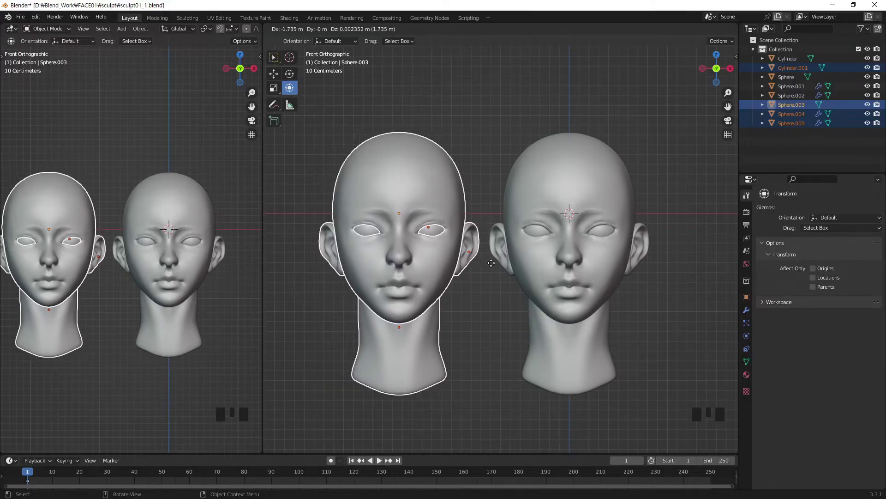
key("x")
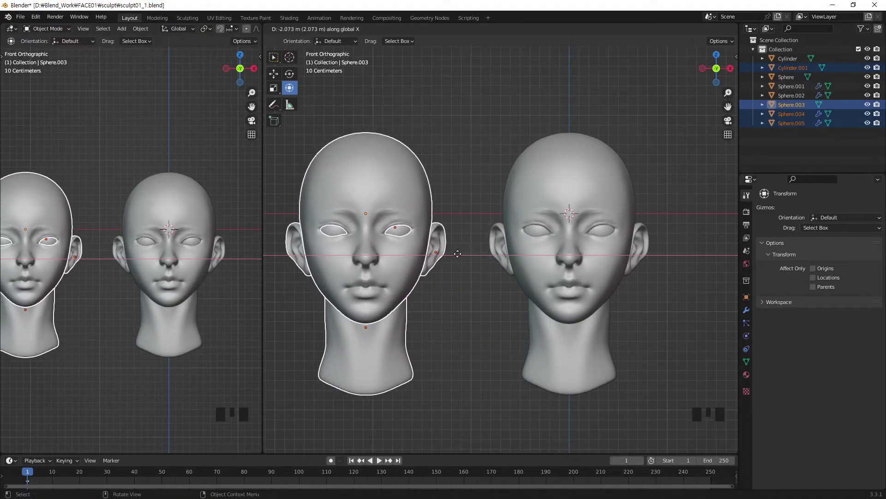
left_click(458, 257)
left_click(683, 279)
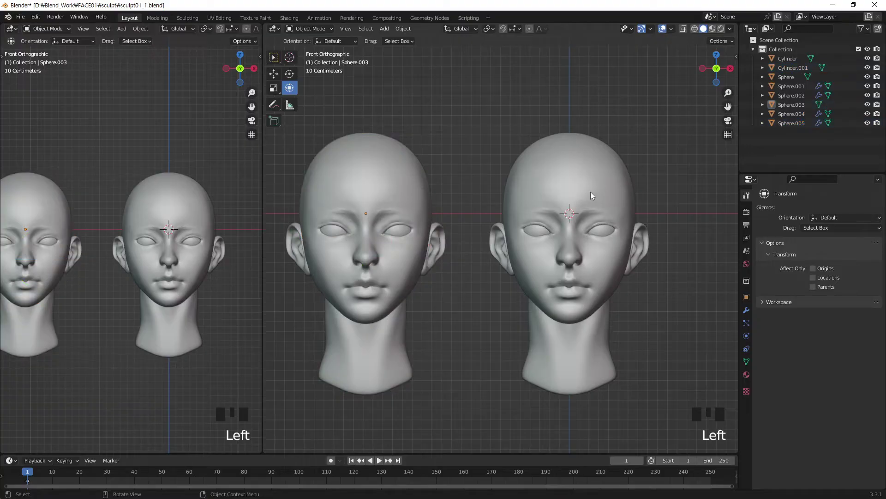
Select the original head sphere and return it to Sculpt Mode.
left_click(581, 209)
scroll(597, 325, "up", 1)
middle_click_drag(598, 328, 561, 336)
left_click(695, 336)
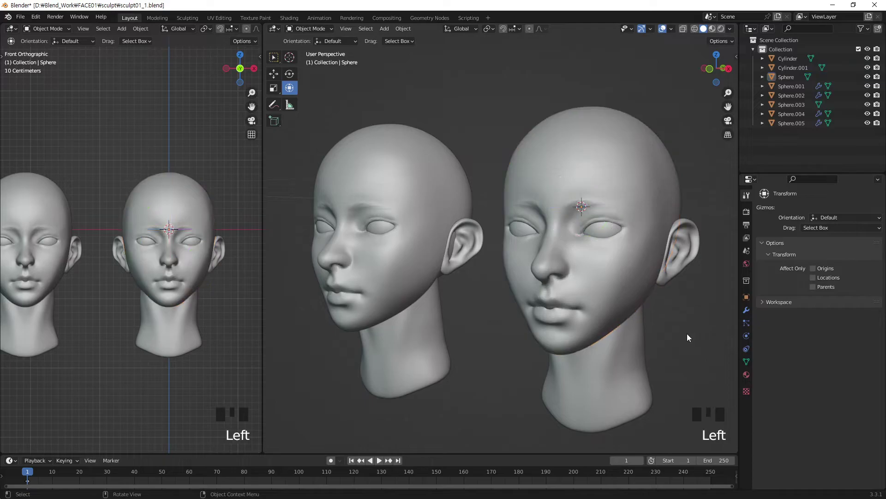
left_click(315, 29)
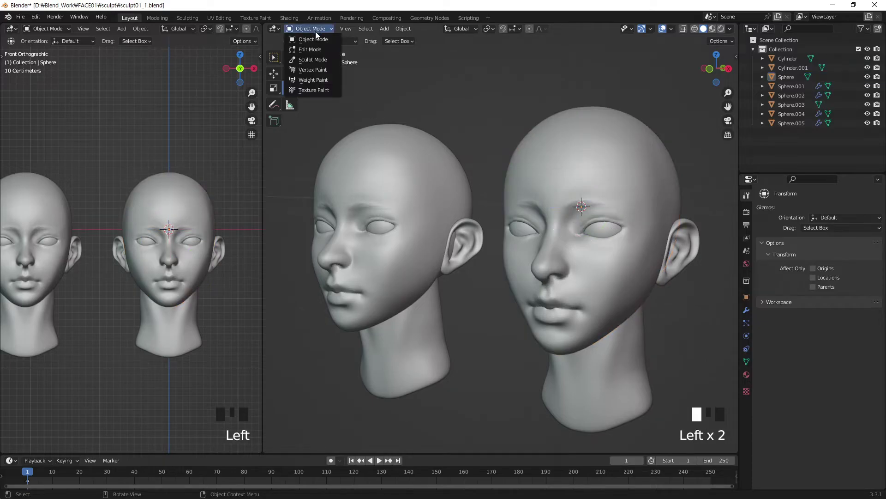
left_click(317, 55)
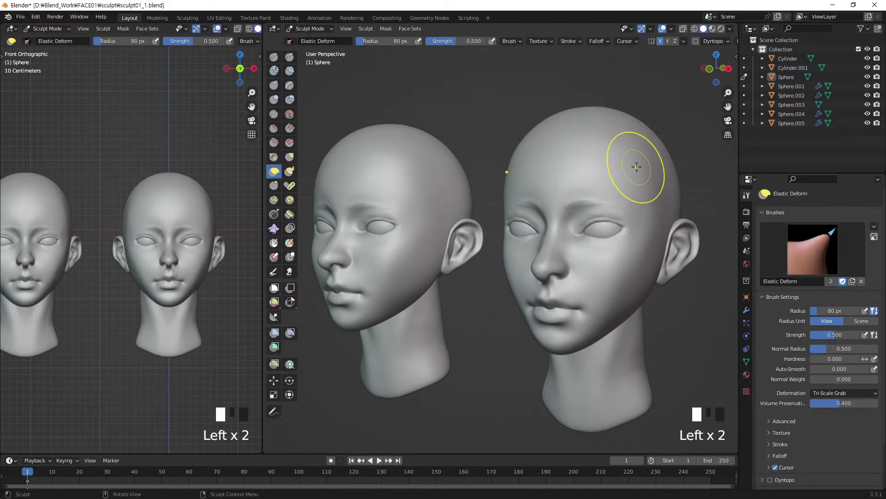
Frame the original head and its copy side by side in the front-view viewport and widen that viewport.
middle_click_drag(504, 248, 350, 257, "shift")
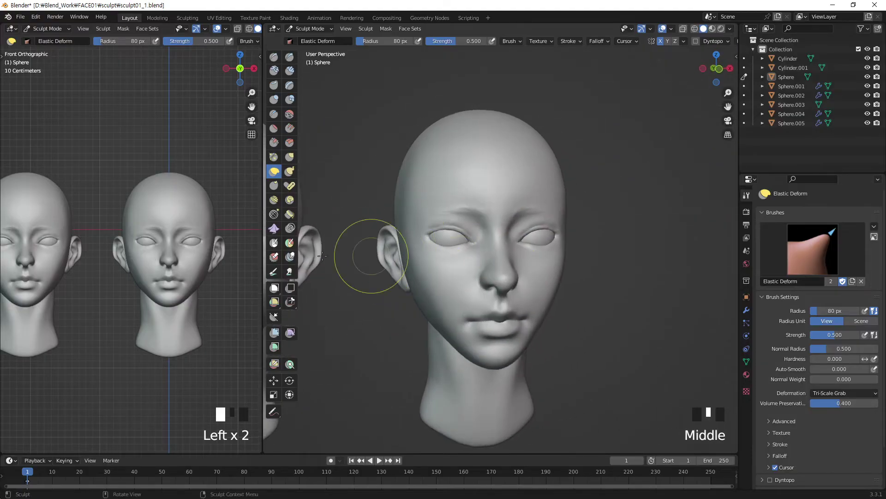
middle_click_drag(181, 217, 212, 208, "shift")
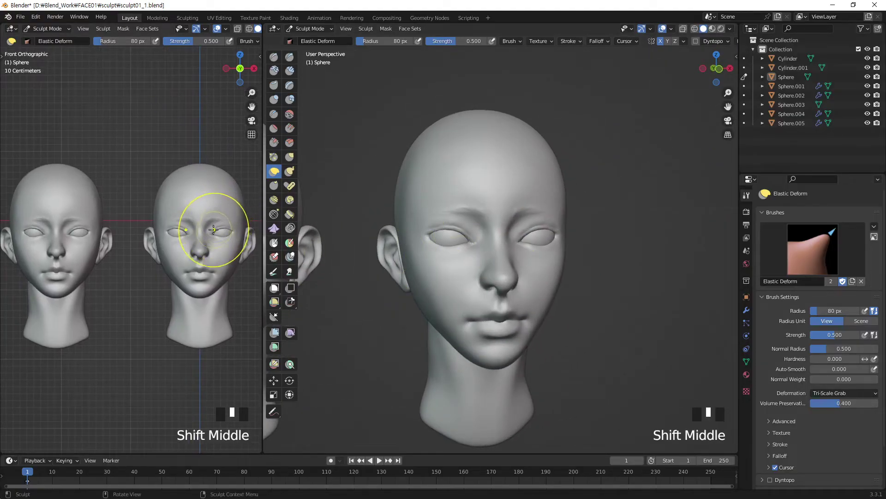
key("KP_Subtract")
key("KP_Subtract")
key("KP_Subtract")
left_click_drag(263, 209, 289, 209)
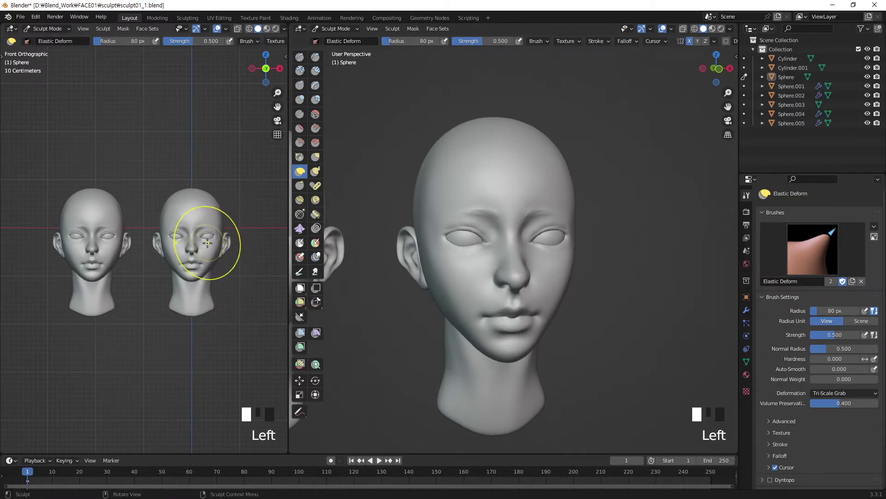
key("KP_Add")
Build up the cheeks below the eyes with the Clay Strips brush at 50 px radius, and smooth the strokes.
middle_click_drag(560, 223, 505, 245)
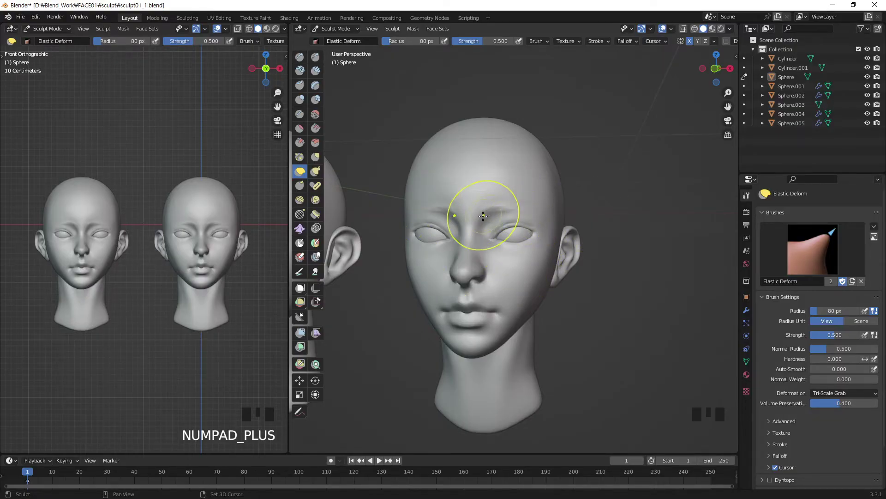
left_click(566, 189, "shift")
left_click(301, 58)
key("bracketleft")
key("bracketleft")
key("bracketleft")
mouse_move(460, 228)
middle_mouse_down()
mouse_move(511, 251)
mouse_move(532, 225)
mouse_move(509, 242)
middle_mouse_up()
key("KP_1")
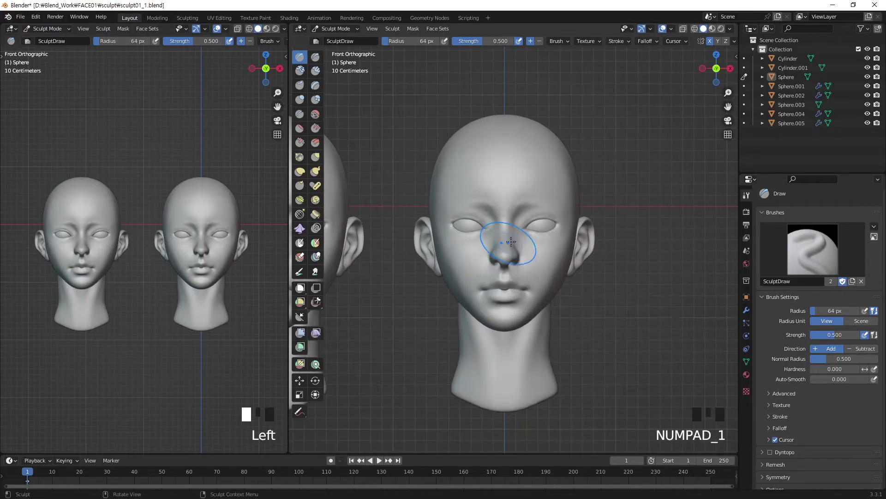
left_click(317, 73)
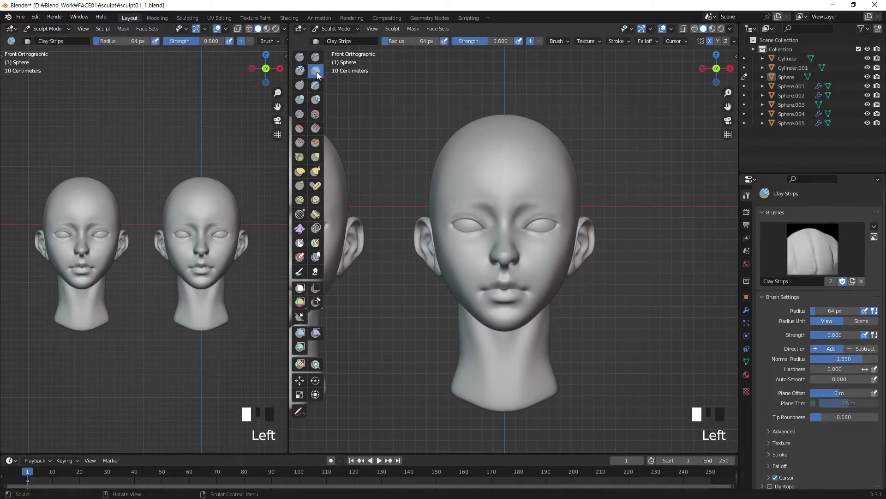
mouse_move(558, 253)
middle_mouse_down()
mouse_move(511, 264)
mouse_move(535, 236)
mouse_move(538, 249)
mouse_move(537, 237)
middle_mouse_up()
key("bracketright")
key("bracketleft")
key("bracketleft")
key("bracketleft")
key("bracketleft")
key("bracketleft")
mouse_move(537, 236)
left_mouse_down()
mouse_move(518, 259)
mouse_move(540, 249)
left_mouse_up()
left_click_drag(529, 266, 544, 250)
left_click_drag(533, 268, 549, 251)
middle_click_drag(542, 200, 531, 237)
left_click_drag(531, 237, 548, 250, "shift")
Add more Clay Strips volume to the cheek from an oblique angle and smooth it into the face.
middle_click_drag(548, 250, 499, 235)
left_click_drag(471, 249, 472, 280)
mouse_move(467, 258)
left_mouse_down()
mouse_move(469, 303)
mouse_move(465, 268)
left_mouse_up()
mouse_move(466, 277)
left_mouse_down("shift")
mouse_move(467, 291)
mouse_move(462, 265)
left_mouse_up("shift")
left_click_drag(464, 281, 461, 261, "shift")
middle_click_drag(467, 292, 545, 321)
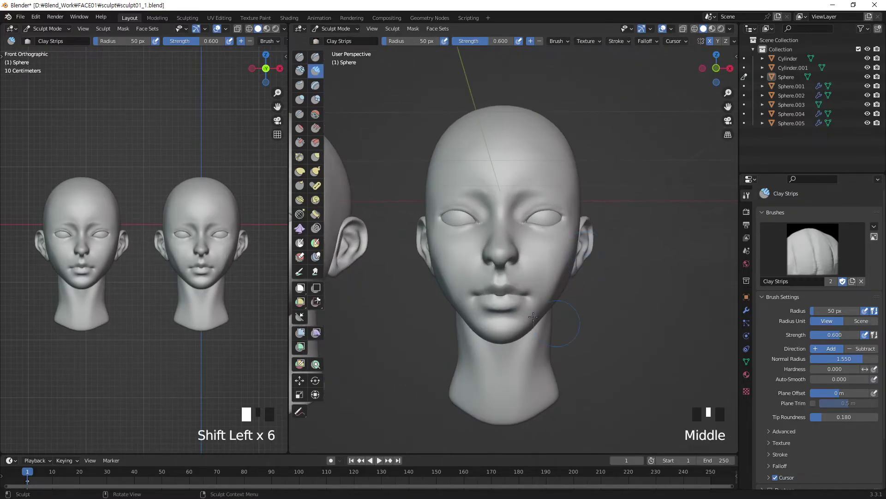
Fill out the cheek from the side with the Draw brush at 50 px radius.
left_click(299, 57)
middle_click_drag(416, 208, 506, 236)
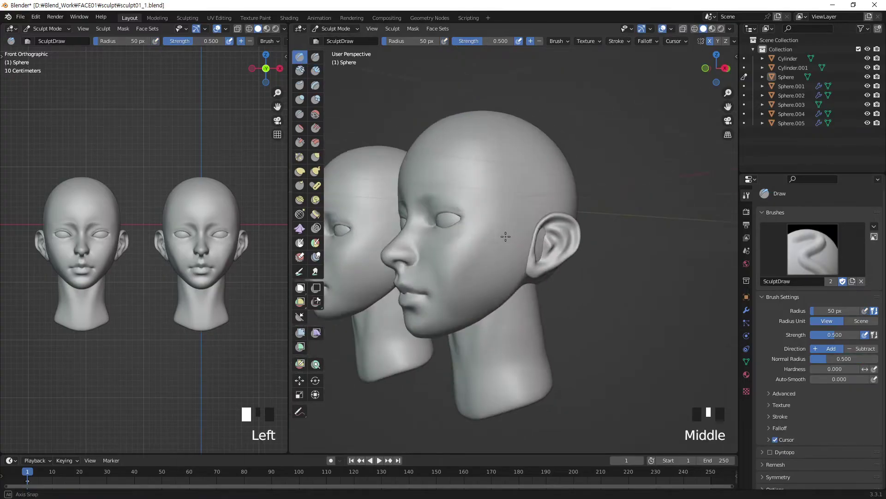
left_click_drag(477, 227, 422, 287)
left_click_drag(489, 231, 461, 262)
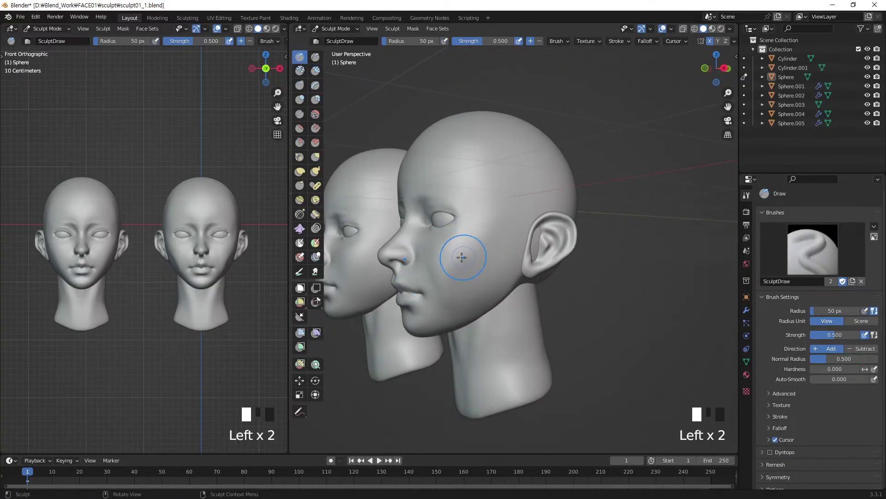
Refine the cheek volume from several angles with the Draw brush at 28 px radius, smoothing the strokes.
key("bracketleft")
key("bracketleft")
key("bracketleft")
key("bracketleft")
key("bracketleft")
left_click_drag(501, 232, 479, 276)
left_click_drag(494, 244, 471, 297)
left_click_drag(490, 244, 475, 277, "shift")
left_click_drag(486, 259, 471, 291, "shift")
left_click_drag(487, 259, 477, 283, "shift")
left_click_drag(499, 246, 496, 255, "shift")
middle_click_drag(466, 313, 516, 256)
left_click_drag(488, 235, 504, 269)
left_click_drag(490, 245, 508, 278)
mouse_move(506, 273)
middle_mouse_down()
mouse_move(542, 270)
mouse_move(525, 268)
middle_mouse_up()
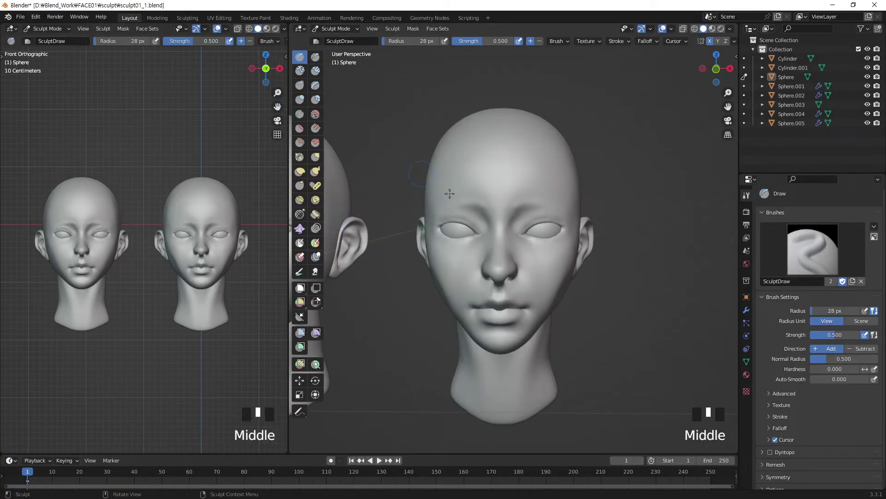
Refine the nose bridge and the area beside it with Draw brush strokes at 28 px radius, adding and subtracting volume.
left_click_drag(504, 241, 500, 221)
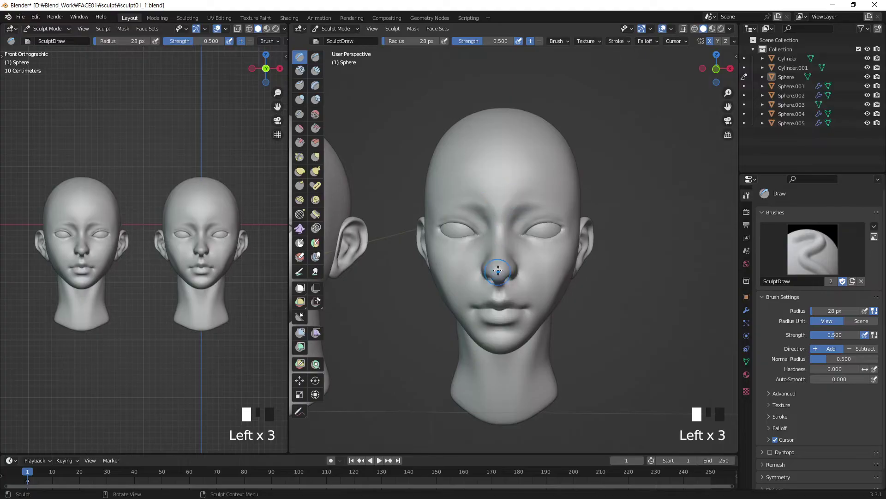
middle_click_drag(497, 271, 471, 243)
left_click_drag(461, 238, 444, 222)
mouse_move(461, 267)
middle_mouse_down()
mouse_move(495, 259)
mouse_move(475, 278)
mouse_move(498, 283)
mouse_move(495, 246)
middle_mouse_up()
key("KP_Add")
mouse_move(488, 247)
left_mouse_down()
mouse_move(475, 296)
mouse_move(486, 249)
mouse_move(484, 258)
left_mouse_up()
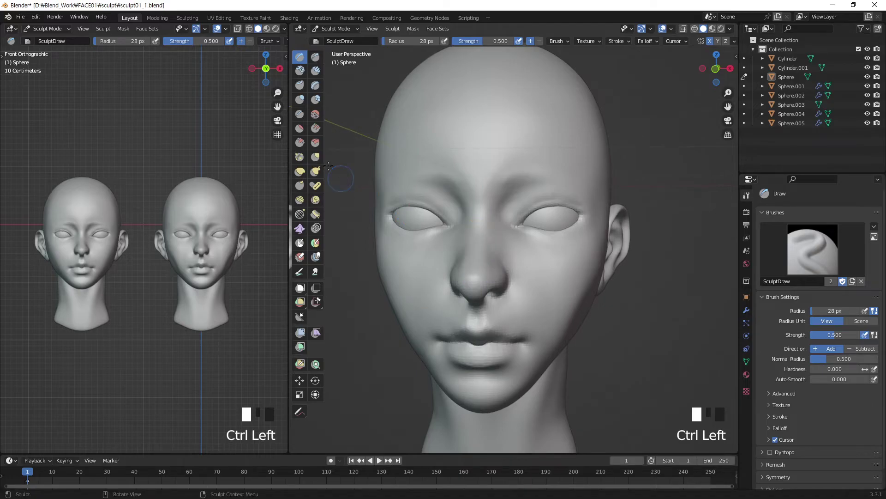
Reshape the nose in side profile with the Grab brush, enlarging the brush and pulling the nose upward.
left_click(300, 172)
key("KP_3")
middle_click_drag(416, 245, 539, 245, "shift")
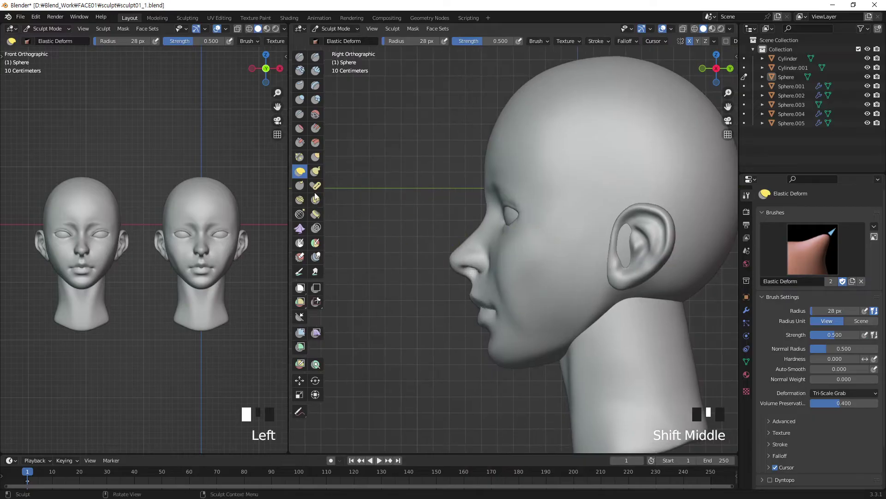
left_click(315, 157)
key("bracketright")
key("bracketright")
key("bracketright")
key("bracketright")
key("bracketright")
key("bracketright")
key("bracketright")
key("bracketright")
key("bracketright")
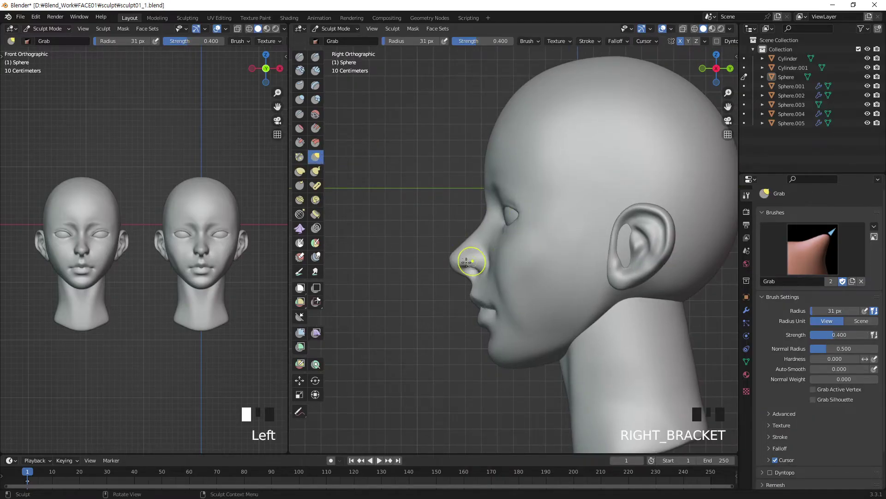
key("bracketright")
key("bracketright")
key("bracketright")
mouse_move(469, 250)
left_mouse_down()
mouse_move(477, 229)
mouse_move(463, 232)
mouse_move(455, 253)
mouse_move(465, 237)
left_mouse_up()
Adjust the brow profile from the side with a smaller Grab brush and switch to Elastic Deform.
key("bracketleft")
key("bracketleft")
left_click_drag(484, 179, 482, 182)
key("bracketright")
key("bracketright")
key("bracketright")
key("bracketright")
key("bracketright")
left_click(300, 171)
key("bracketleft")
key("bracketleft")
key("bracketleft")
Build up the outer brow and the side of the forehead with the Draw brush at 38 px radius.
mouse_move(483, 181)
middle_mouse_down()
mouse_move(572, 165)
mouse_move(623, 133)
mouse_move(500, 159)
mouse_move(525, 217)
middle_mouse_up()
left_click(301, 56)
key("bracketleft")
key("bracketleft")
key("bracketleft")
key("bracketleft")
key("bracketleft")
key("bracketleft")
left_click(590, 182)
left_click(569, 179)
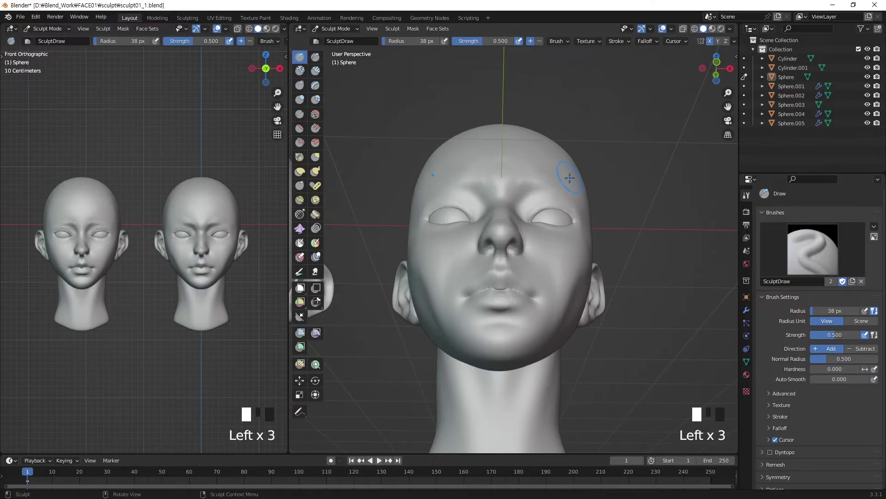
middle_click_drag(526, 176, 526, 170)
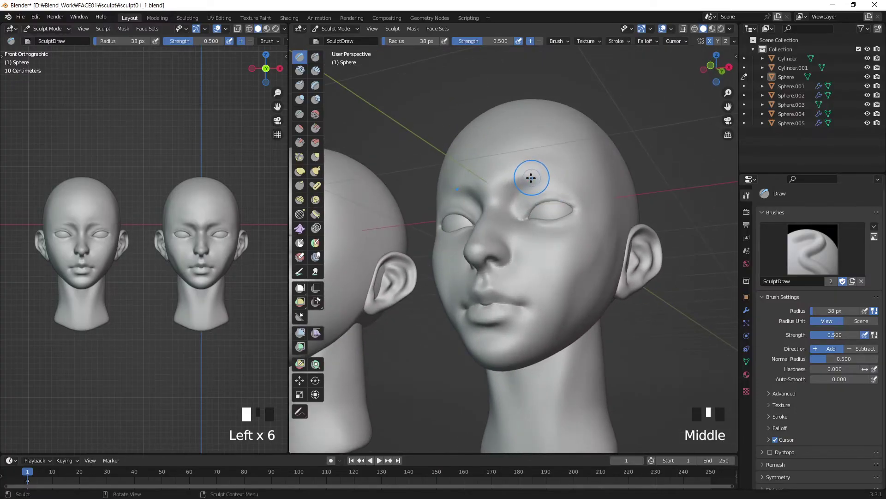
left_click(590, 174)
Add volume to the brow and the forehead above the eye with the Draw brush at 48 px radius.
middle_click_drag(589, 196, 557, 185)
key("bracketleft")
key("bracketleft")
key("bracketleft")
left_click(585, 187)
key("bracketright")
key("bracketright")
key("bracketright")
key("bracketright")
key("bracketright")
key("bracketright")
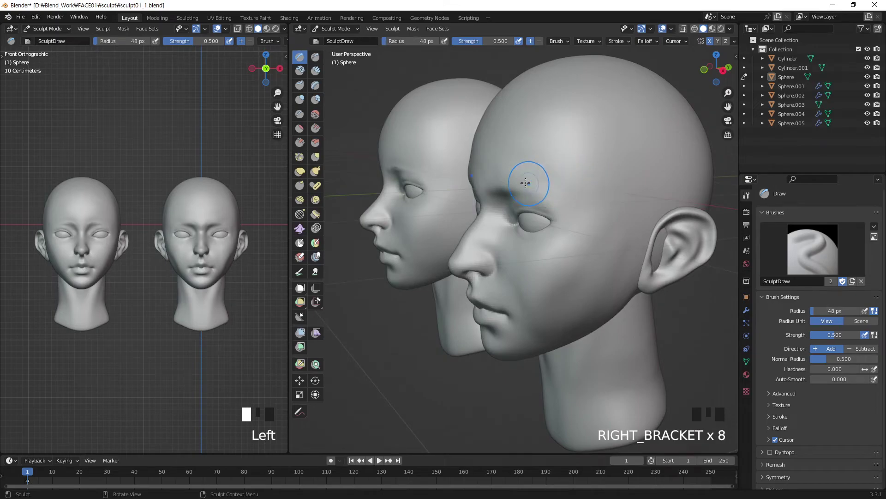
left_click(572, 180)
left_click(573, 159)
left_click(549, 160)
left_click(531, 161)
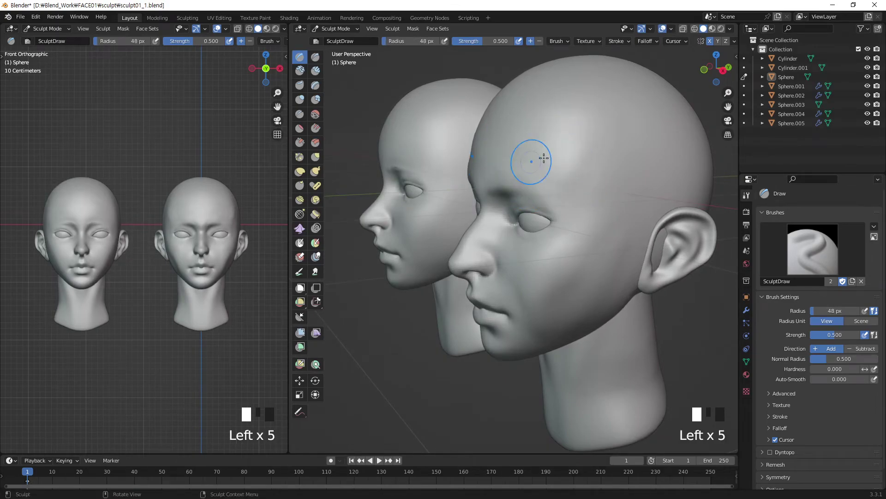
Strengthen the outer brow and the edge of the forehead with Draw brush strokes from two angles.
left_click(569, 179)
left_click(571, 180)
left_click(574, 182)
left_click(586, 178)
key("bracketleft")
key("bracketleft")
mouse_move(588, 178)
middle_mouse_down()
mouse_move(578, 167)
mouse_move(544, 169)
mouse_move(544, 151)
middle_mouse_up()
left_click(570, 153)
left_click(570, 153)
left_click(569, 155)
Fill out the forehead down toward the inner brow with the Draw brush at 51 px radius.
key("bracketright")
key("bracketright")
key("bracketright")
left_click(537, 139)
left_click(518, 159)
left_click(496, 179)
Smooth the outer brow and carve the temple with subtracting Draw strokes, then soften the forehead edge.
left_click(560, 174, "shift")
left_click(574, 137, "ctrl")
left_click(575, 170, "ctrl")
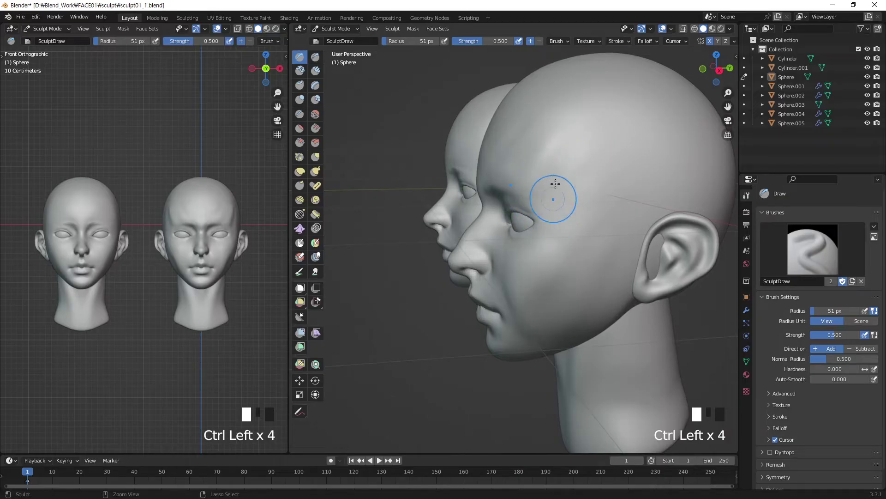
left_click(560, 143, "shift")
left_click(560, 143, "shift")
Add Draw brush volume at the upper side of the forehead and smooth it into the temple.
middle_click_drag(560, 143, 574, 143)
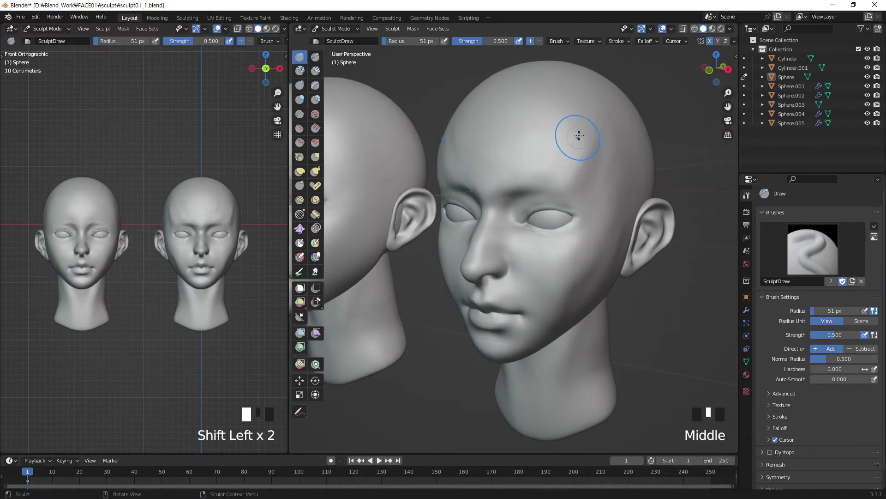
left_click(601, 130)
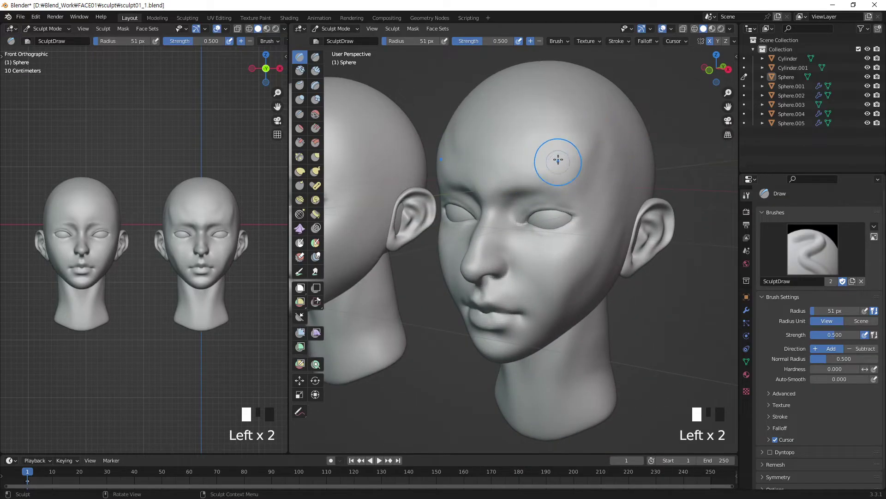
left_click(582, 145, "shift")
left_click(596, 134, "shift")
Carve the area around the outer eye corner with subtracting Draw strokes at 51 px radius.
middle_click_drag(610, 133, 585, 154)
left_click(554, 197, "ctrl")
left_click(570, 217, "ctrl")
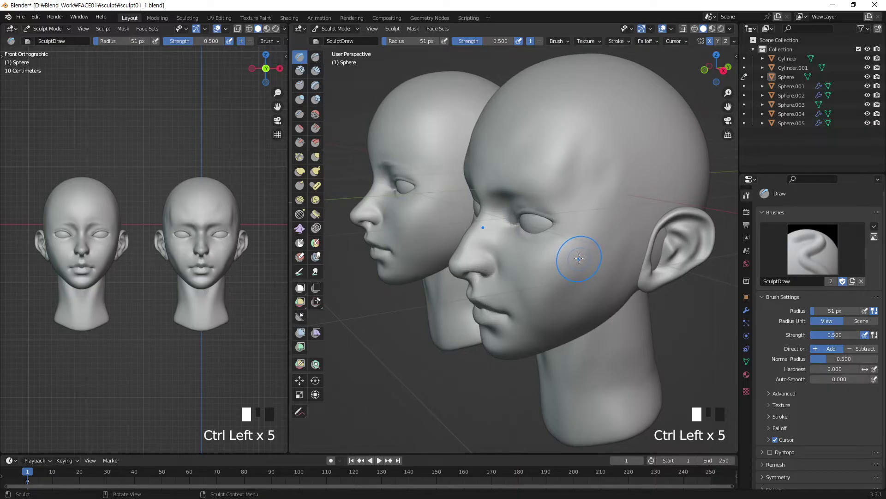
Add cheek volume with the Draw brush at 32 px radius and smooth the cheekbone beside the outer eye.
key("bracketleft")
key("bracketleft")
key("bracketleft")
key("bracketleft")
key("bracketleft")
left_click(565, 254)
left_click(545, 283)
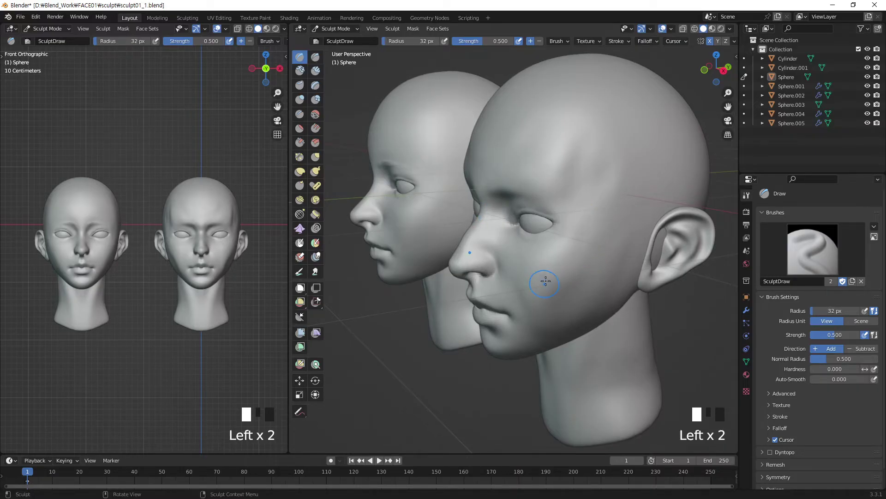
left_click(585, 216, "shift")
left_click(579, 235, "shift")
left_click(594, 244, "shift")
left_click(598, 240, "shift")
Build up the area from the inner eye corner down to the cheek beside the nose with the Draw brush.
middle_click_drag(598, 240, 537, 239)
mouse_move(505, 214)
left_mouse_down()
mouse_move(526, 260)
mouse_move(523, 252)
left_mouse_up()
left_click(530, 251)
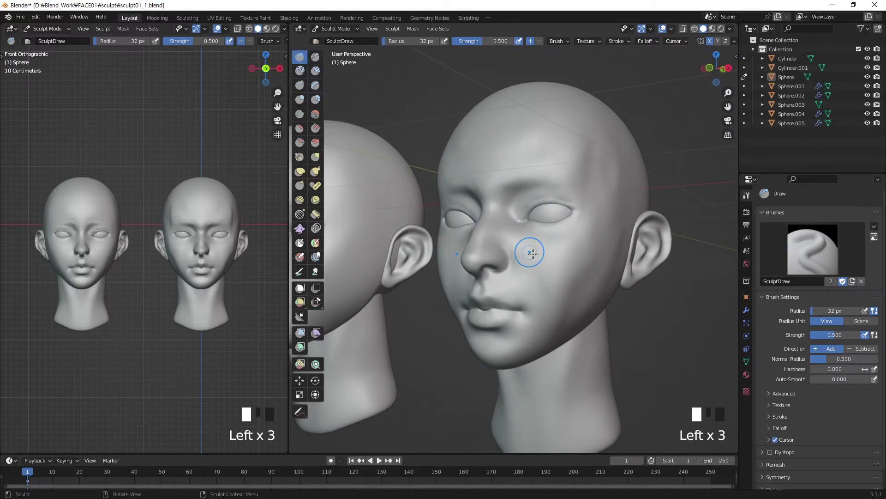
Shape the nostril wing and nose tip with Draw brush strokes at 32 px radius, adding and subtracting volume.
mouse_move(524, 257)
middle_mouse_down()
mouse_move(562, 259)
mouse_move(514, 252)
middle_mouse_up()
key("KP_Add")
left_click(503, 264)
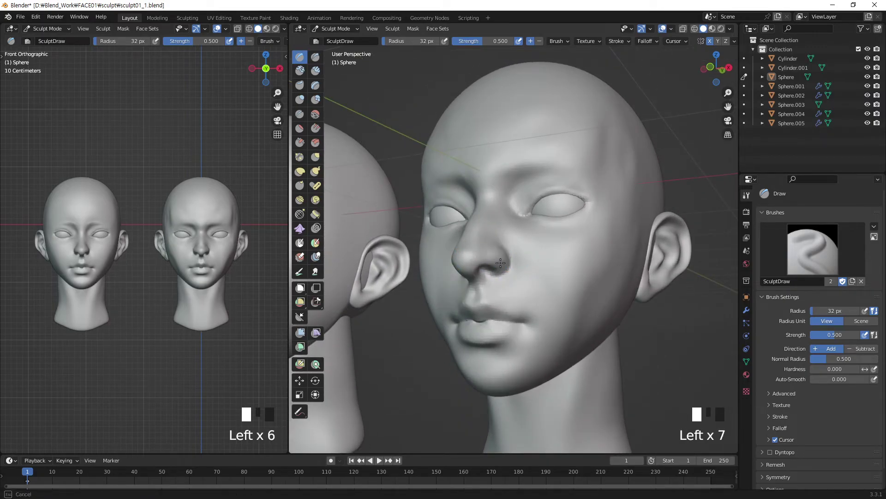
left_click(480, 249)
left_click(483, 253, "ctrl")
left_click(485, 257, "ctrl")
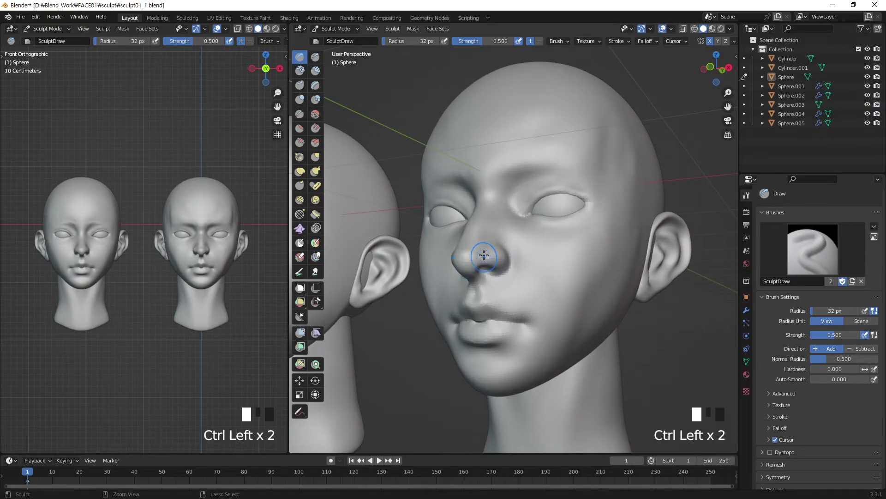
left_click(497, 248)
Refine the nostril and its base with adding and subtracting Draw strokes, smoothing the side of the nose.
middle_click_drag(494, 247, 483, 251)
left_click(484, 253)
left_click(490, 260)
left_click(491, 281, "ctrl")
middle_click_drag(492, 281, 506, 242)
left_click(507, 243, "shift")
left_click(518, 276, "shift")
Carve the crease beside the nostril, fill the adjoining cheek with the Draw brush and smooth the transition.
middle_click_drag(520, 275, 537, 268)
left_click(525, 281, "ctrl")
left_click(524, 269, "ctrl")
left_click(520, 261)
left_click(509, 254)
left_click(510, 255)
left_click(517, 253, "shift")
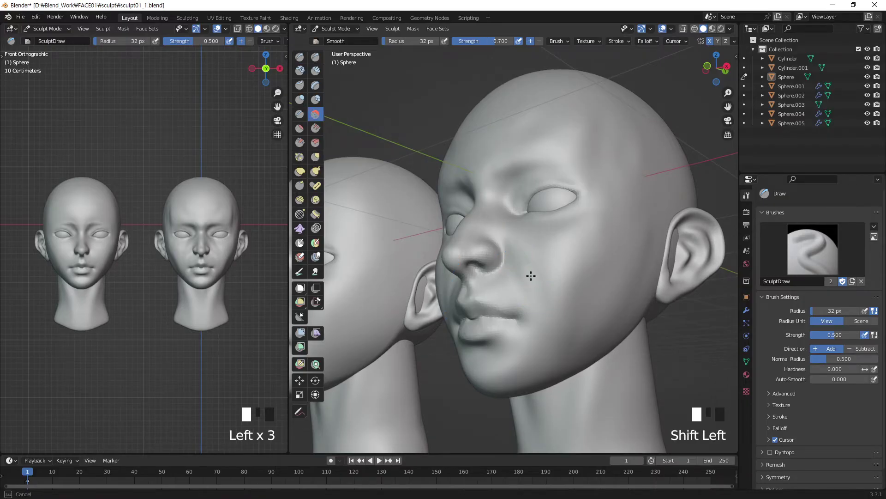
left_click(529, 249, "shift")
left_click_drag(523, 241, 527, 252)
middle_click_drag(522, 251, 540, 254)
left_click_drag(536, 252, 546, 260, "shift")
Enlarge the brush to 92 px radius and smooth the side of the forehead and temple.
key("KP_1")
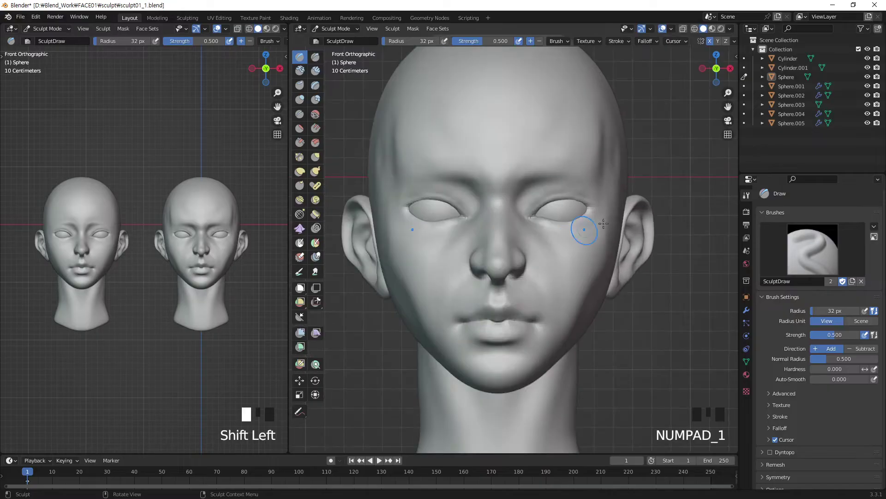
middle_click_drag(619, 147, 580, 160)
key("bracketright")
key("bracketright")
key("bracketright")
key("bracketright")
key("bracketright")
key("bracketright")
key("bracketright")
key("bracketright")
key("bracketright")
key("bracketright")
key("bracketright")
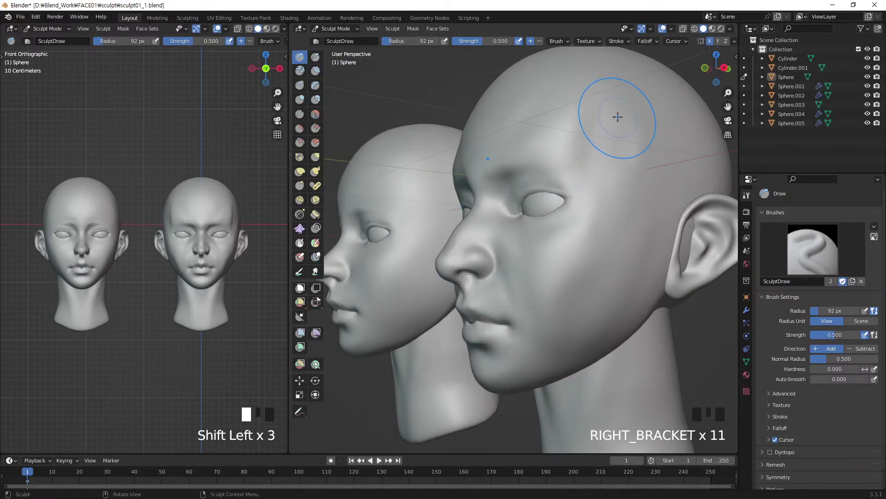
key("KP_1")
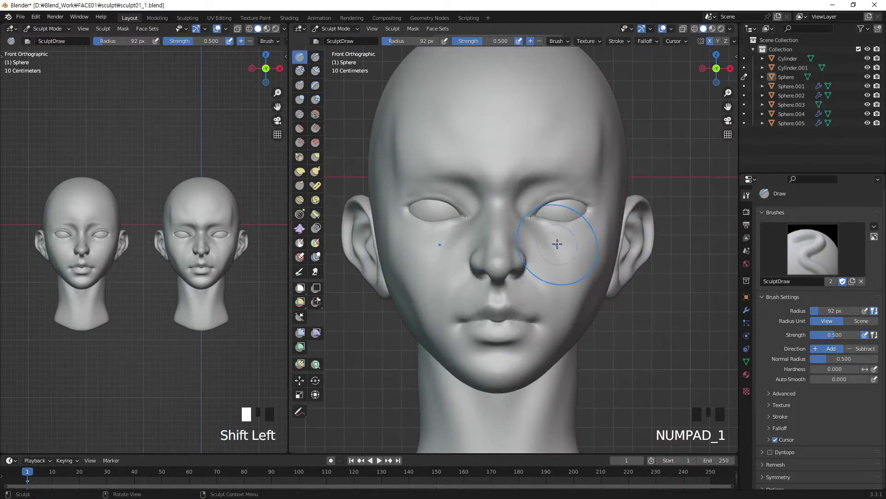
Reduce the brush to 22 px radius and smooth the area from the inner eye corner to the cheek in front view.
middle_click_drag(560, 243, 588, 234, "shift")
key("KP_Subtract")
key("KP_Subtract")
key("KP_Subtract")
key("KP_Subtract")
key("KP_Subtract")
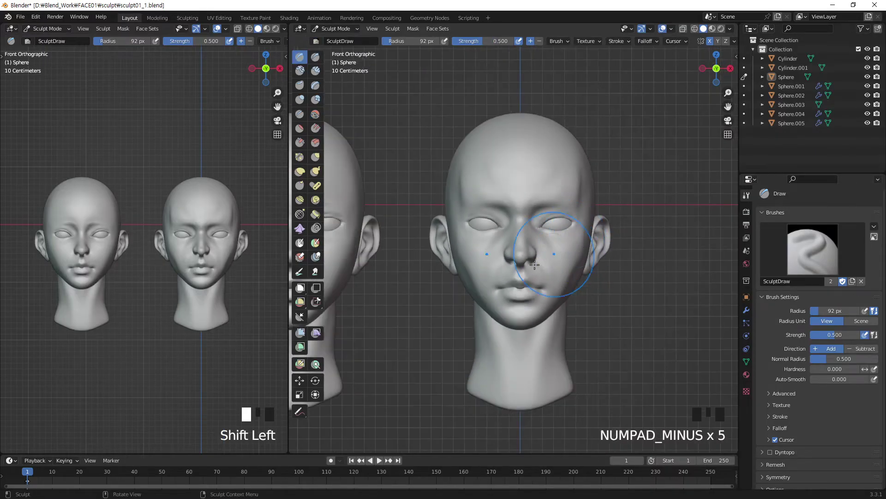
key("bracketleft")
key("bracketleft")
key("bracketleft")
key("bracketleft")
key("bracketleft")
key("bracketleft")
key("bracketleft")
key("bracketleft")
key("bracketleft")
key("bracketleft")
key("bracketleft")
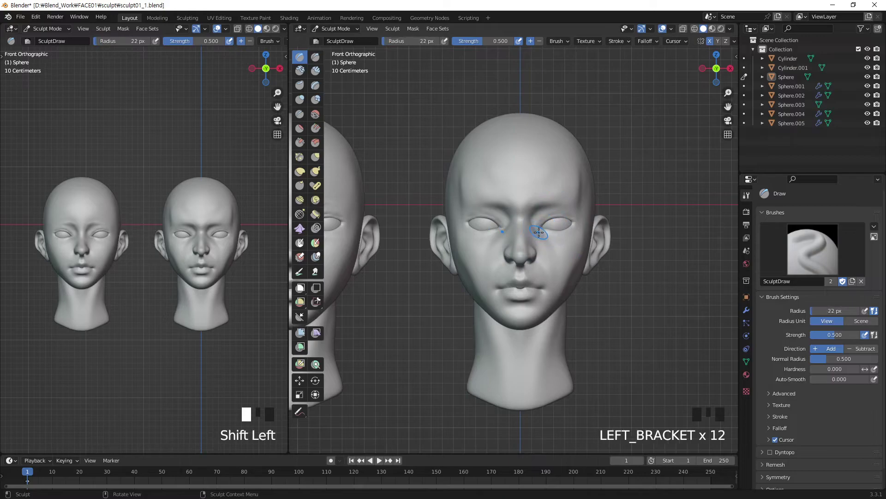
mouse_move(538, 232)
left_mouse_down("shift")
mouse_move(559, 248)
mouse_move(558, 265)
left_mouse_up("shift")
mouse_move(553, 253)
left_mouse_down()
mouse_move(558, 278)
mouse_move(540, 240)
mouse_move(561, 276)
mouse_move(560, 259)
left_mouse_up()
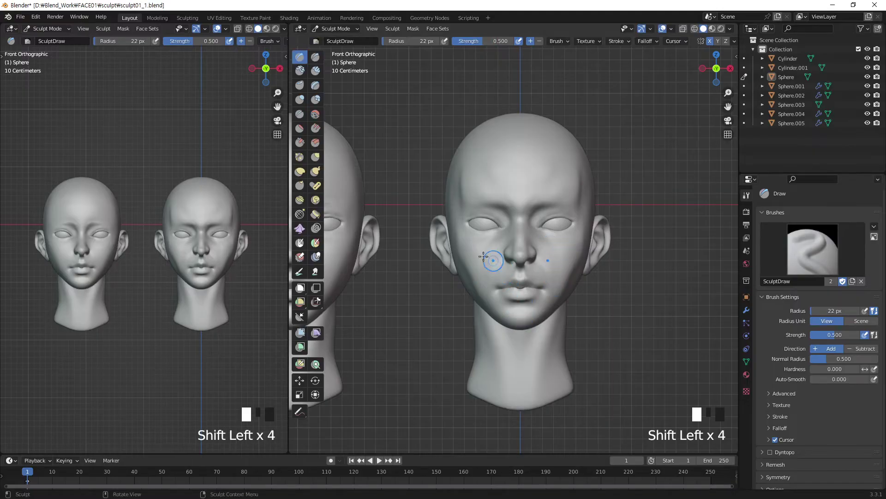
Enlarge the Elastic Deform brush to 66 px radius and reshape the side of the jaw in front view.
left_click(301, 173)
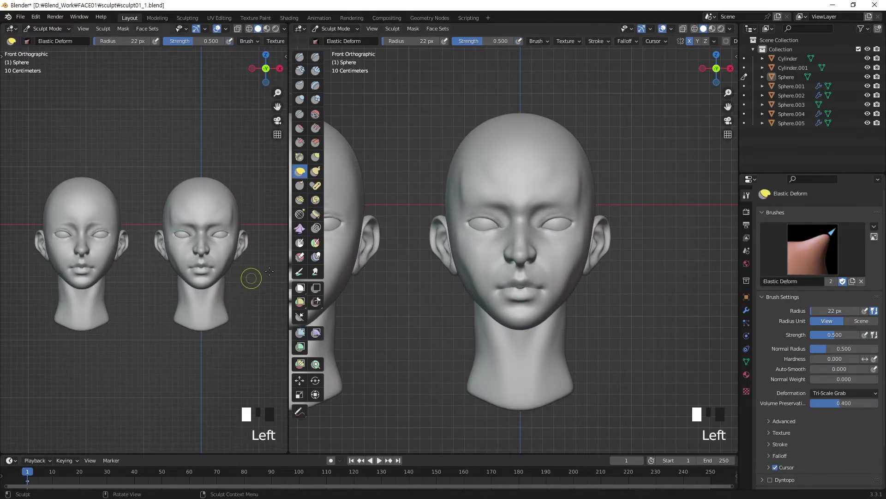
key("bracketright")
key("bracketright")
key("bracketright")
key("bracketright")
key("bracketright")
key("bracketright")
key("bracketright")
key("bracketright")
key("bracketright")
key("bracketright")
key("bracketright")
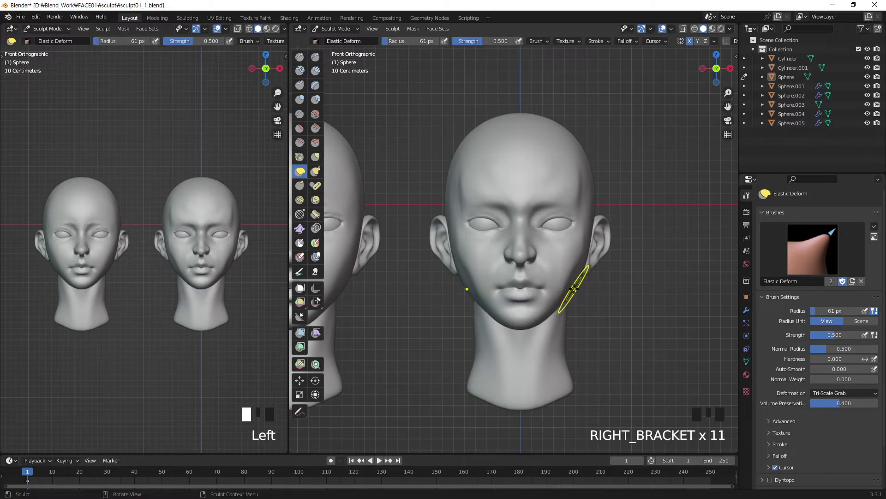
key("bracketright")
key("bracketright")
key("bracketleft")
key("bracketleft")
left_click(574, 288)
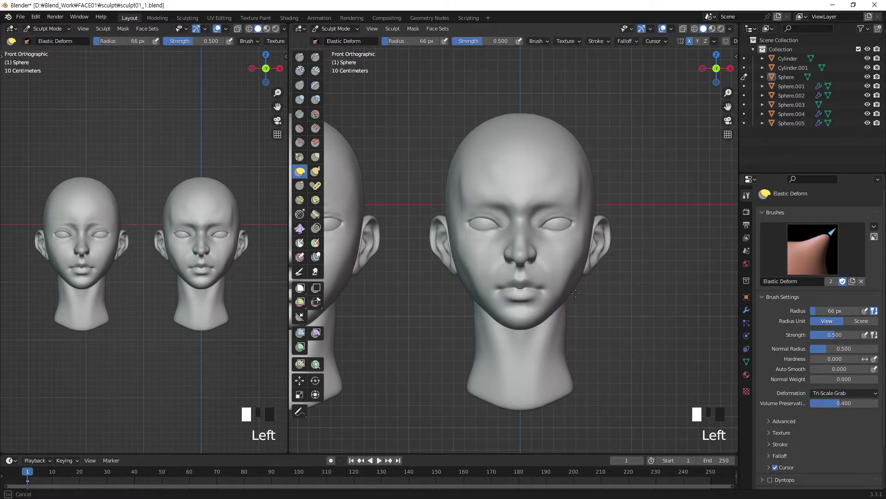
left_click_drag(574, 289, 584, 294)
Reduce the Elastic Deform radius to 47 px and adjust the lower jawline beside the chin.
key("bracketleft")
key("bracketleft")
key("bracketleft")
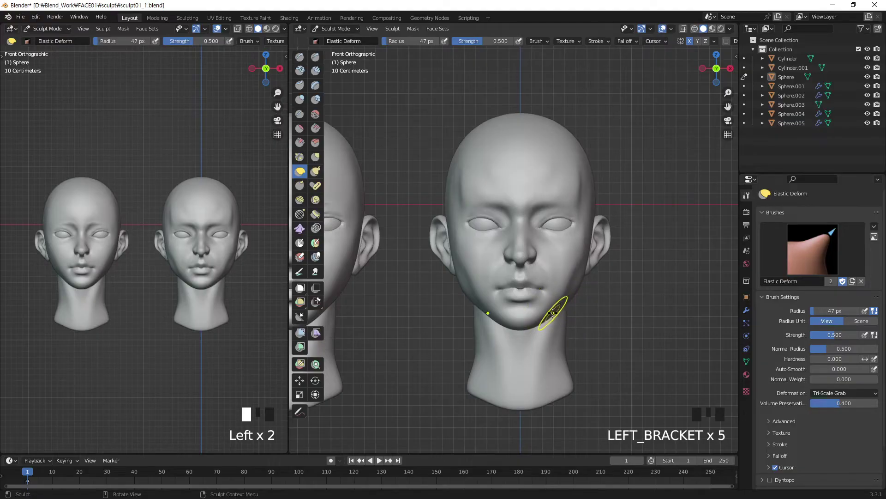
mouse_move(534, 324)
left_mouse_down()
mouse_move(545, 327)
mouse_move(589, 282)
left_mouse_up()
Adjust the face contour beside the ear and at the temple with Elastic Deform at about 36 px radius.
key("bracketleft")
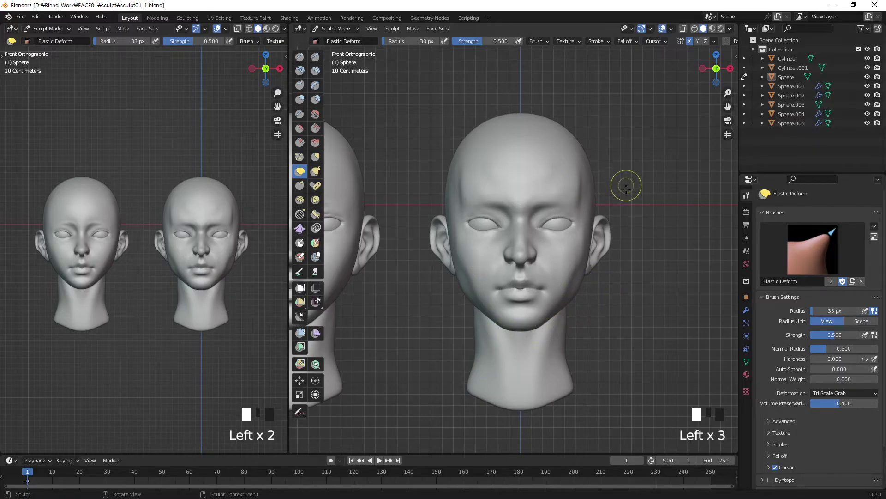
left_click(591, 239)
key("bracketright")
key("bracketright")
key("bracketright")
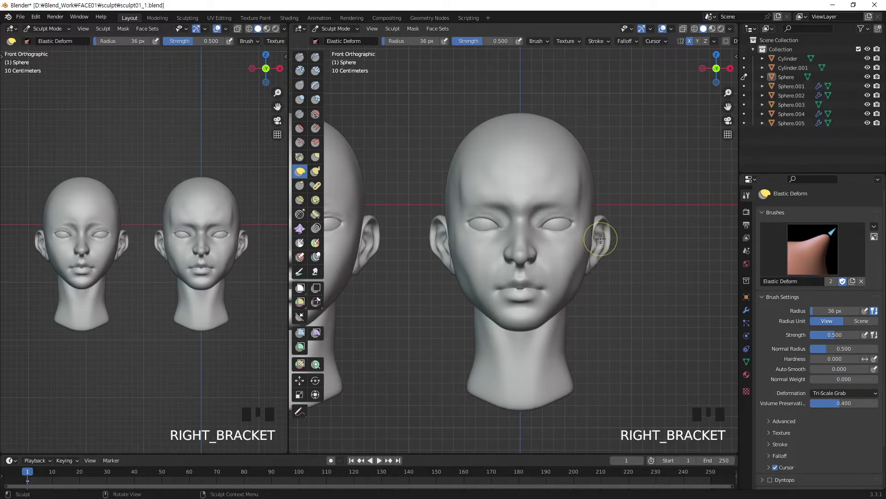
left_click_drag(593, 217, 610, 223)
left_click(600, 163)
Reduce the Elastic Deform radius to 19 px and reshape the nostril and side of the nose.
key("bracketleft")
key("bracketleft")
key("bracketleft")
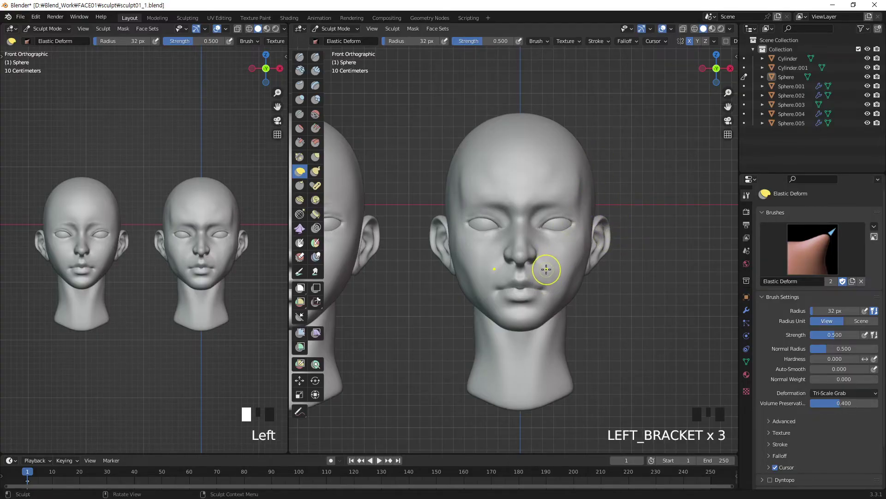
key("KP_Add")
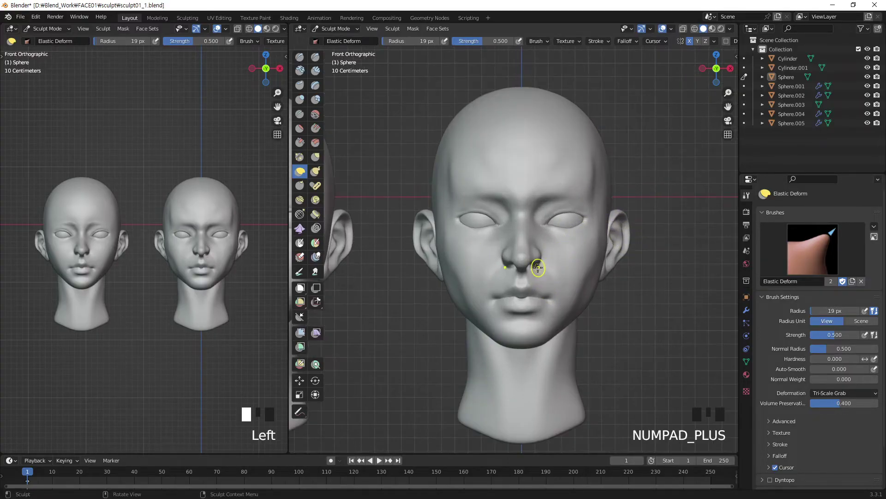
key("bracketleft")
key("bracketleft")
key("bracketleft")
left_click_drag(538, 263, 530, 234)
Adjust the side of the nose and its bridge near the inner eye with Elastic Deform at 20 px radius.
key("bracketright")
key("bracketright")
key("bracketright")
key("bracketright")
key("bracketright")
left_click(530, 236)
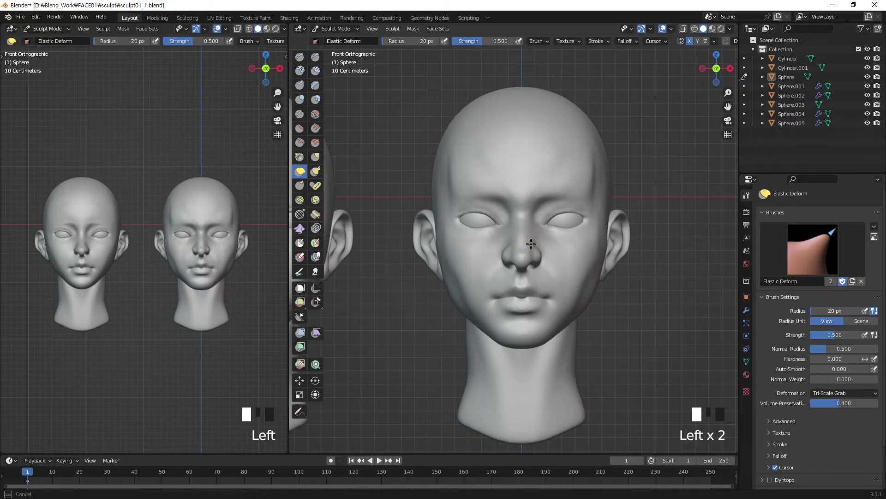
left_click(533, 213)
left_click(534, 212)
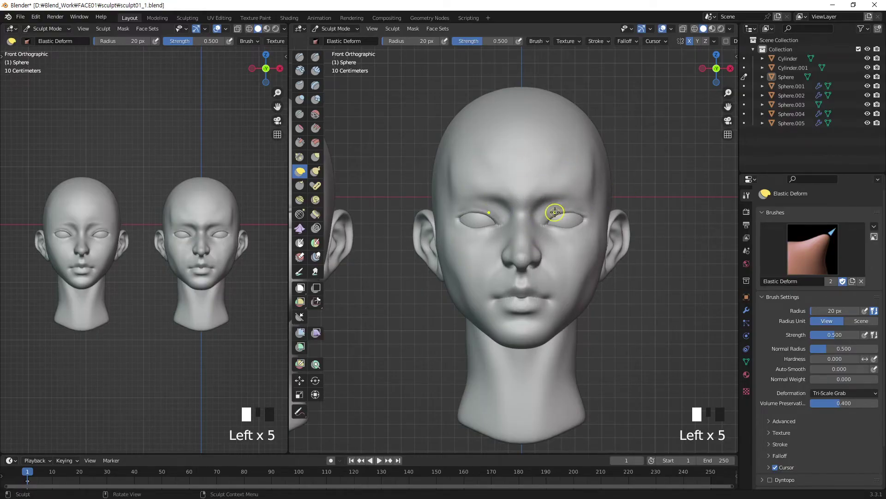
Carve the nose bridge and inner brow with subtracting Draw strokes, and smooth the area between the brows.
left_click(300, 58)
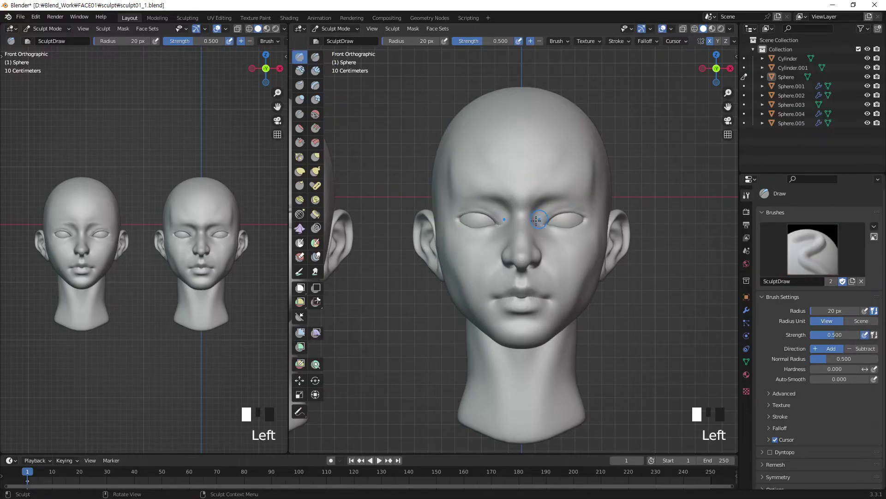
key("KP_Add")
left_click_drag(527, 175, 523, 213, "ctrl")
mouse_move(550, 190)
left_mouse_down("ctrl")
mouse_move(555, 176)
mouse_move(535, 200)
left_mouse_up("ctrl")
mouse_move(532, 191)
left_mouse_down("ctrl")
mouse_move(545, 201)
mouse_move(524, 170)
left_mouse_up("ctrl")
left_click_drag(524, 184, 522, 157, "shift")
mouse_move(517, 178)
left_mouse_down("shift")
mouse_move(518, 169)
mouse_move(537, 180)
left_mouse_up("shift")
Enlarge the Draw brush to 31 px radius and build up the forehead just above the inner brow.
middle_click_drag(568, 153, 531, 154)
key("bracketright")
key("bracketright")
key("bracketright")
key("bracketright")
key("bracketright")
left_click(534, 154)
left_click(537, 152)
left_click_drag(541, 143, 522, 160)
left_click_drag(546, 125, 522, 160)
Carve the forehead above the brow with subtracting Draw strokes and smooth the transition toward the temple.
left_click_drag(531, 133, 516, 164, "ctrl")
mouse_move(530, 133)
left_mouse_down("ctrl")
mouse_move(513, 171)
mouse_move(508, 154)
mouse_move(572, 152)
mouse_move(564, 167)
mouse_move(599, 129)
left_mouse_up("ctrl")
mouse_move(566, 161)
left_mouse_down("shift")
mouse_move(617, 158)
mouse_move(570, 161)
left_mouse_up("shift")
mouse_move(567, 152)
left_mouse_down("shift")
mouse_move(556, 170)
mouse_move(555, 134)
mouse_move(570, 152)
left_mouse_up("shift")
left_click_drag(570, 147, 595, 129, "shift")
Carve beneath the brow ridge from a low view, build up the ridge with the Draw brush and smooth it.
middle_click_drag(607, 123, 628, 78)
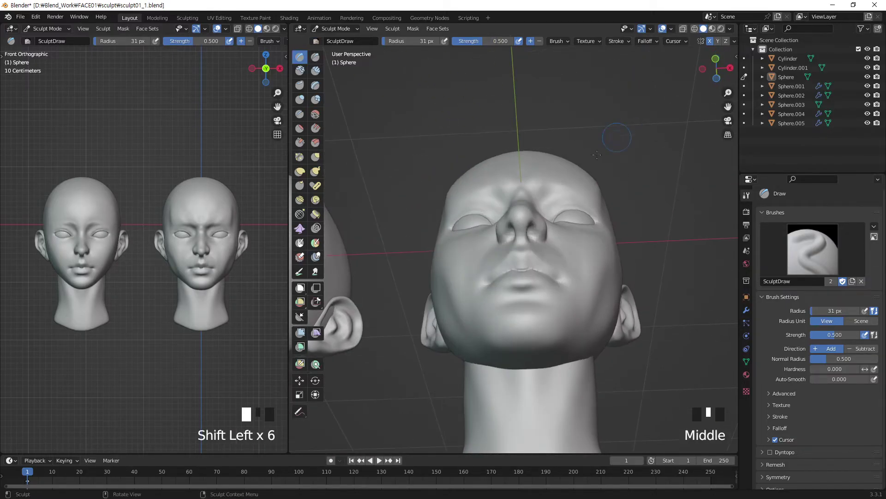
left_click_drag(564, 198, 580, 193, "ctrl")
middle_click_drag(596, 185, 573, 224)
left_click_drag(562, 174, 587, 172)
left_click_drag(557, 163, 588, 171)
mouse_move(586, 161)
left_mouse_down("shift")
mouse_move(592, 170)
mouse_move(572, 159)
left_mouse_up("shift")
left_click_drag(577, 162, 561, 154, "shift")
Smooth the brow ridge from its inner end to the outer eye.
middle_click_drag(561, 153, 560, 212)
mouse_move(556, 189)
left_mouse_down("shift")
mouse_move(552, 183)
mouse_move(570, 178)
left_mouse_up("shift")
mouse_move(572, 181)
left_mouse_down("shift")
mouse_move(594, 172)
mouse_move(601, 182)
left_mouse_up("shift")
left_click_drag(596, 173, 604, 184, "shift")
mouse_move(603, 182)
left_mouse_down("shift")
mouse_move(612, 192)
mouse_move(596, 187)
left_mouse_up("shift")
Refine the root of the nose between the eyes with adding and subtracting Draw strokes.
mouse_move(557, 188)
middle_mouse_down()
mouse_move(564, 233)
mouse_move(578, 159)
middle_mouse_up()
mouse_move(547, 190)
left_mouse_down()
mouse_move(563, 193)
mouse_move(529, 207)
left_mouse_up()
left_click_drag(532, 214, 526, 205, "ctrl")
left_click_drag(531, 212, 530, 201, "ctrl")
mouse_move(536, 196)
middle_mouse_down()
mouse_move(510, 174)
mouse_move(565, 197)
middle_mouse_up()
Carve the side of the nose with a smaller Draw brush and smooth it down to the nostril wing and cheek.
key("bracketleft")
key("bracketleft")
key("bracketleft")
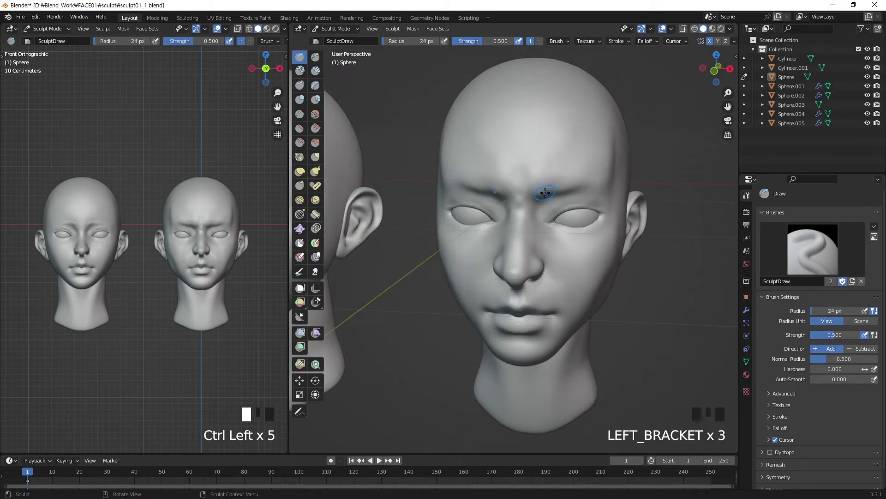
mouse_move(527, 244)
left_mouse_down("ctrl")
mouse_move(521, 250)
mouse_move(530, 232)
left_mouse_up("ctrl")
mouse_move(550, 256)
middle_mouse_down()
mouse_move(536, 225)
mouse_move(521, 224)
middle_mouse_up()
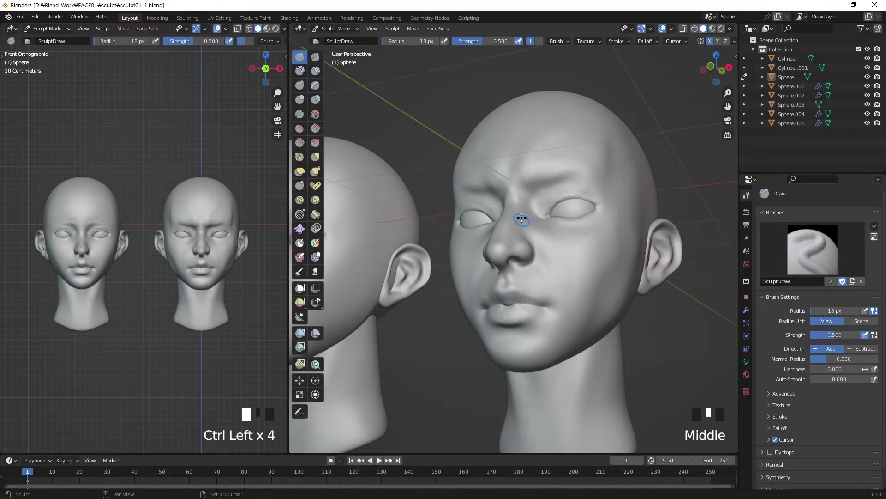
left_click_drag(520, 226, 529, 238, "shift")
left_click_drag(531, 240, 548, 253, "shift")
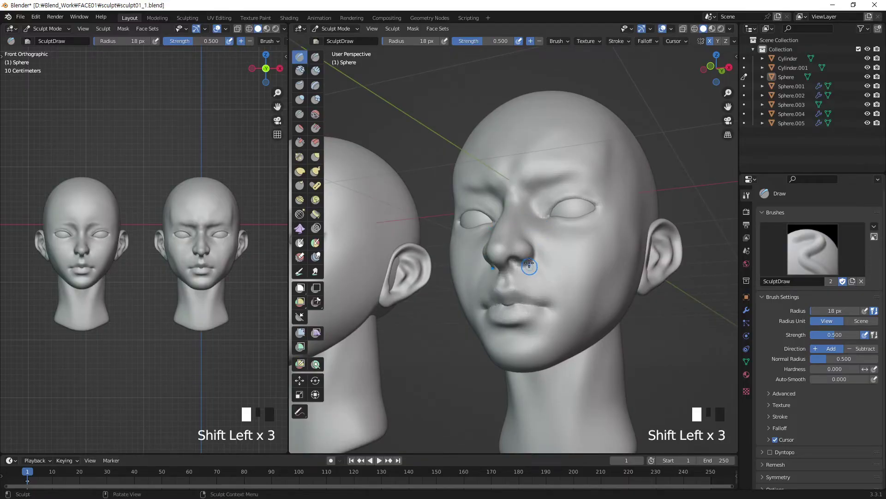
Carve along the side of the nose bridge, fill the adjoining cheek with Draw strokes and smooth the transition.
middle_click_drag(533, 261, 498, 234)
left_click_drag(498, 234, 500, 242, "ctrl")
mouse_move(499, 234)
left_mouse_down("ctrl")
mouse_move(496, 245)
mouse_move(527, 228)
mouse_move(512, 217)
left_mouse_up("ctrl")
left_click_drag(513, 220, 539, 247)
left_click_drag(537, 240, 541, 253)
mouse_move(536, 245)
left_mouse_down("shift")
mouse_move(531, 255)
mouse_move(531, 238)
left_mouse_up("shift")
left_click_drag(533, 247, 525, 226, "shift")
mouse_move(526, 229)
left_mouse_down("shift")
mouse_move(523, 222)
mouse_move(555, 229)
left_mouse_up("shift")
Refine the area below the outer eye and the surface above the upper eyelid with 18 px Draw strokes.
middle_click_drag(580, 227, 595, 238)
mouse_move(589, 236)
left_mouse_down()
mouse_move(625, 223)
mouse_move(621, 215)
left_mouse_up()
middle_click_drag(622, 214, 595, 178)
left_click_drag(596, 178, 597, 185)
left_click_drag(598, 187, 599, 185)
mouse_move(599, 184)
middle_mouse_down()
mouse_move(628, 185)
mouse_move(628, 173)
middle_mouse_up()
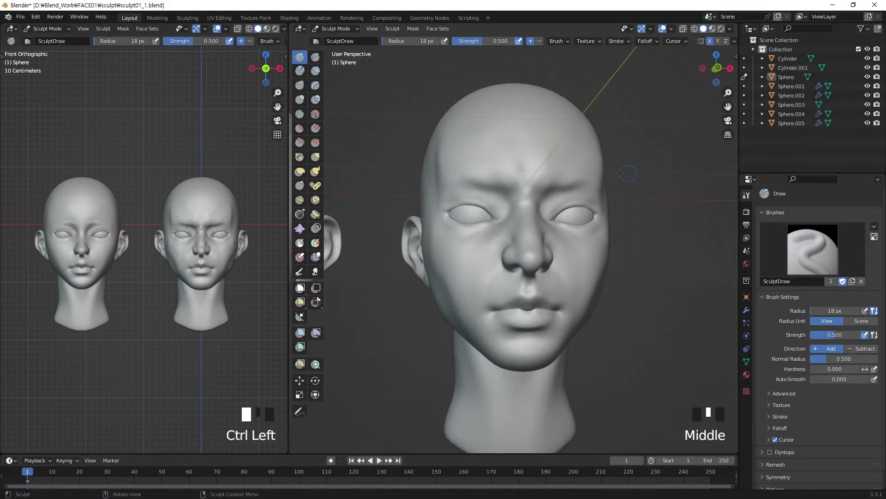
Set the Crease brush to 16 px radius and start carving the fold above the upper eyelid.
left_click(300, 113)
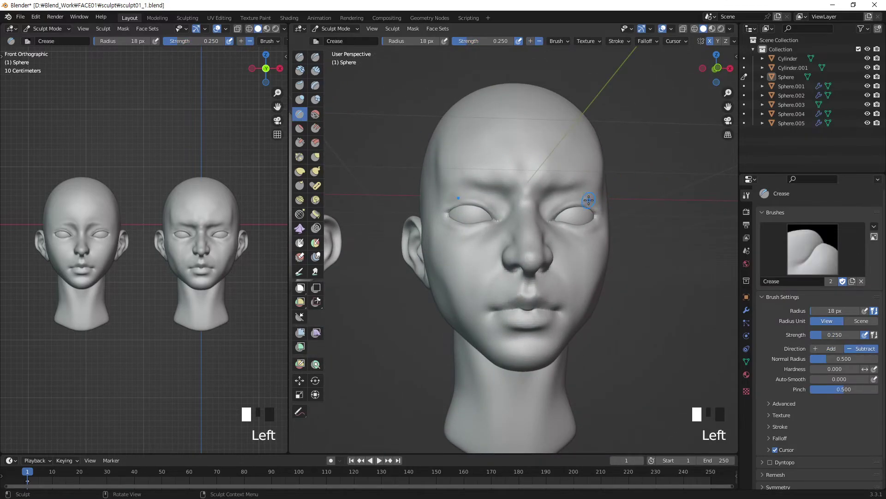
key("KP_Add")
key("KP_Add")
key("KP_Add")
key("bracketleft")
key("bracketleft")
key("bracketleft")
key("bracketleft")
key("bracketleft")
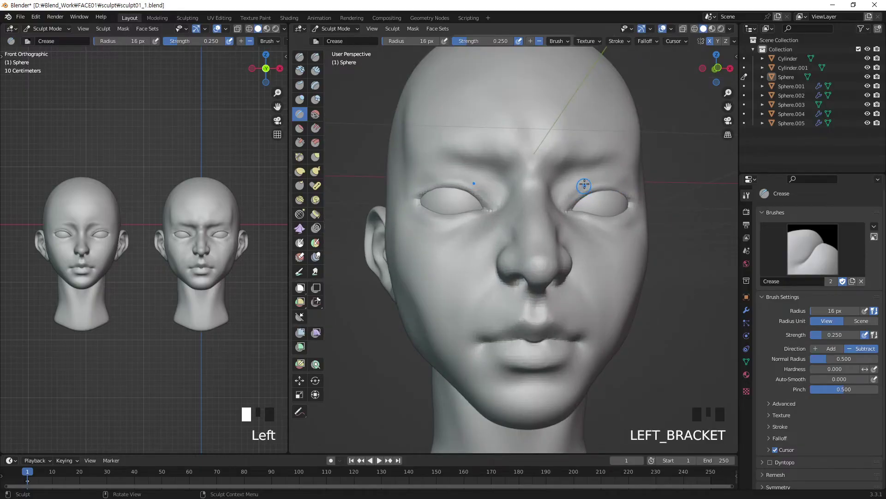
left_click(593, 186)
left_click(600, 180)
Deepen the upper eyelid fold from the inner to the outer corner with repeated Crease strokes.
middle_click_drag(600, 179, 567, 188)
key("bracketright")
key("bracketright")
left_click_drag(582, 187, 644, 183)
mouse_move(583, 186)
left_mouse_down()
mouse_move(602, 177)
mouse_move(638, 186)
left_mouse_up()
mouse_move(585, 186)
left_mouse_down()
mouse_move(639, 184)
mouse_move(630, 182)
left_mouse_up()
key("bracketright")
key("bracketright")
key("bracketright")
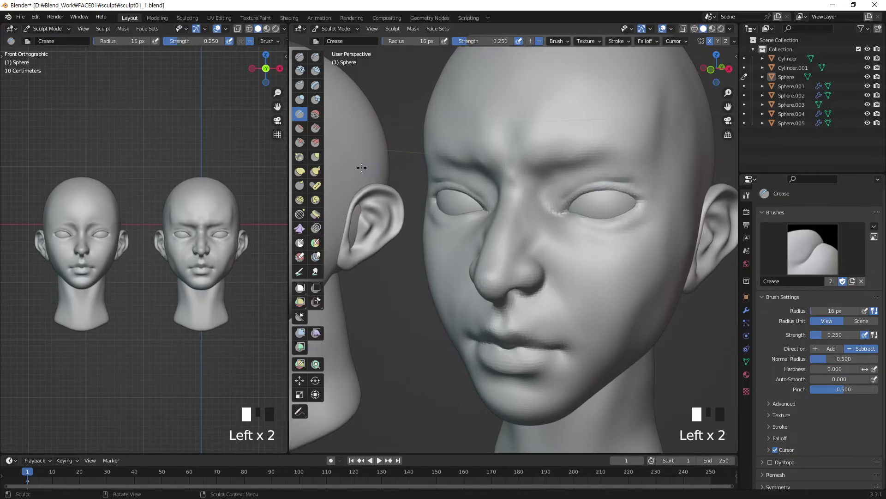
Enlarge the Grab brush and reshape the upper eyelid from the inner eye to the outer fold.
left_click(316, 157)
middle_click_drag(568, 152, 580, 123)
key("bracketright")
key("bracketright")
key("bracketright")
key("bracketright")
key("bracketright")
left_click_drag(580, 181, 573, 186)
left_click_drag(571, 185, 566, 192)
left_click_drag(566, 191, 576, 186)
left_click_drag(578, 185, 609, 159)
Smooth the skin between the upper eyelid and the brow.
mouse_move(610, 159)
middle_mouse_down()
mouse_move(610, 147)
mouse_move(576, 173)
middle_mouse_up()
mouse_move(557, 174)
left_mouse_down("shift")
mouse_move(620, 149)
mouse_move(612, 154)
left_mouse_up("shift")
left_click_drag(600, 156, 614, 157, "shift")
left_click_drag(605, 158, 613, 158, "shift")
Sharpen the upper eyelid fold at its inner and outer parts with the Crease brush at 13 px radius.
middle_click_drag(613, 159, 376, 122)
left_click(299, 113)
key("bracketleft")
key("bracketleft")
key("bracketleft")
key("bracketleft")
key("bracketleft")
key("bracketleft")
left_click(573, 185)
left_click(571, 184)
left_click_drag(571, 184, 570, 184)
left_click(620, 170)
left_click(622, 173)
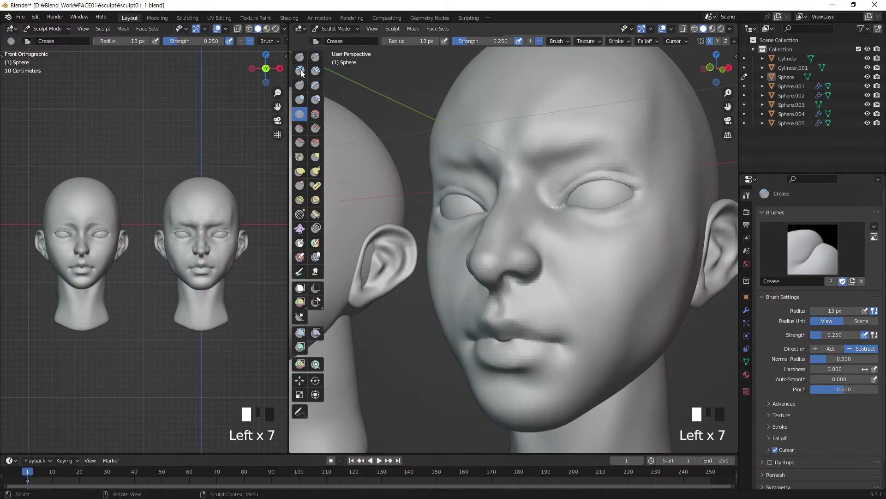
Build up the outer part of the upper eyelid fold with the Draw brush and smooth the area below the brow.
left_click(300, 56)
left_click(627, 171)
left_click(609, 159)
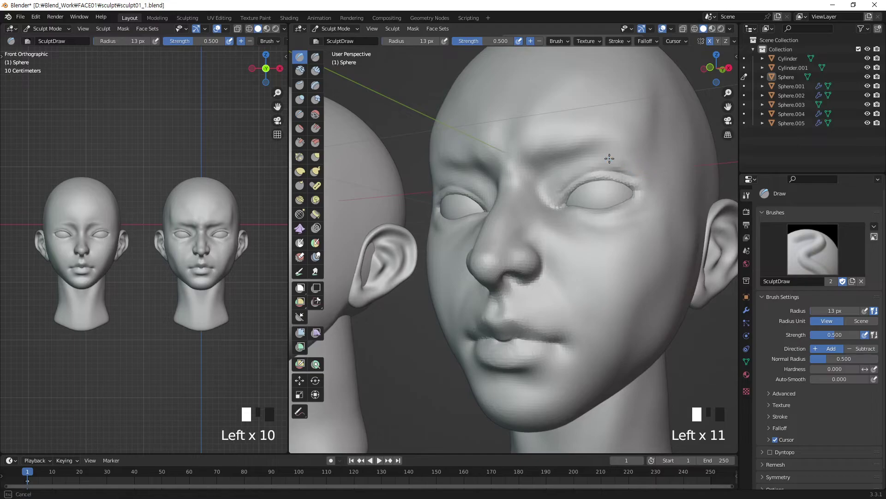
left_click(645, 172, "shift")
left_click(605, 157, "shift")
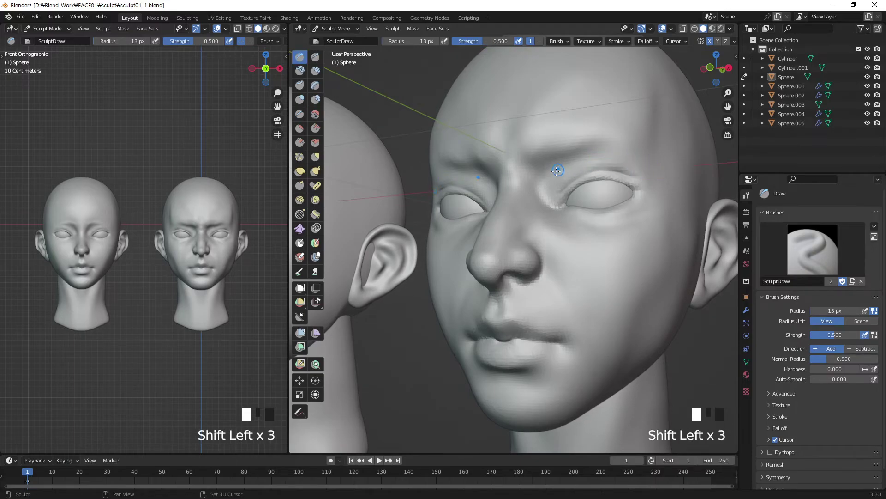
Carve the hollow between the inner eye corner and the nose bridge with an enlarged, subtracting Draw brush.
left_click(540, 191, "ctrl")
key("bracketright")
key("bracketright")
key("bracketright")
key("bracketright")
key("bracketright")
key("bracketright")
key("bracketright")
key("bracketright")
key("bracketright")
key("bracketright")
key("bracketright")
key("bracketright")
key("bracketright")
key("bracketright")
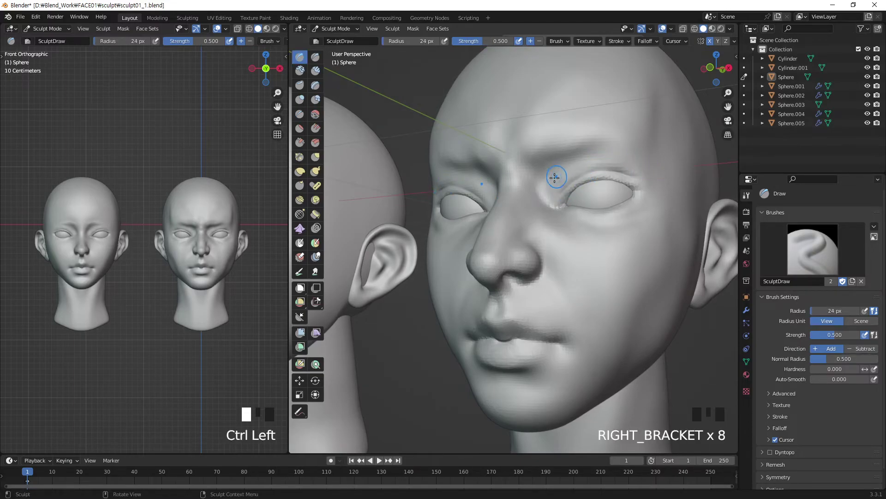
left_click(539, 204, "ctrl")
left_click(538, 205, "ctrl")
Build up the upper lip from its centre towards the mouth corner with the Draw brush at 15 px radius.
middle_click_drag(531, 213, 421, 204)
key("bracketleft")
key("bracketleft")
key("bracketleft")
key("bracketleft")
key("bracketleft")
key("bracketleft")
key("bracketleft")
key("bracketleft")
key("bracketleft")
key("bracketleft")
key("bracketleft")
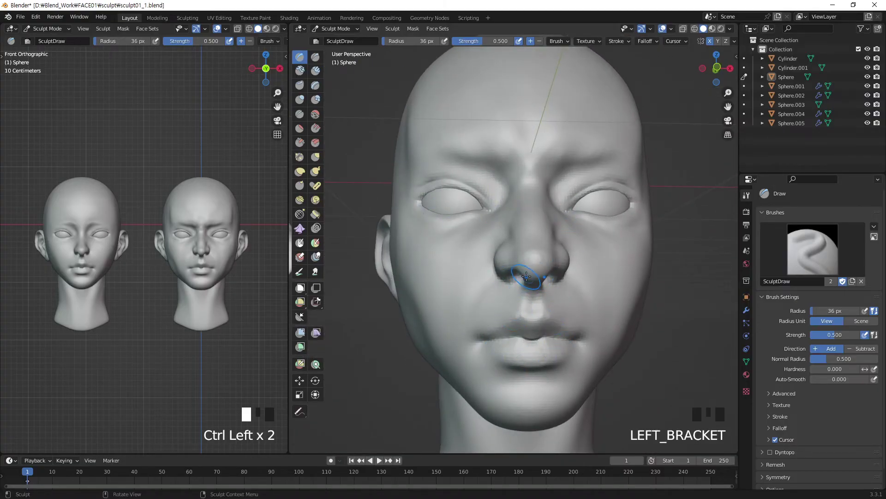
left_click(538, 325)
left_click(572, 316)
key("KP_1")
left_click(531, 326)
left_click(557, 326)
left_click(545, 321)
left_click(568, 333)
left_click(565, 318, "shift")
left_click(537, 325)
left_click(560, 323)
left_click(534, 330)
left_click(536, 332)
left_click(529, 340)
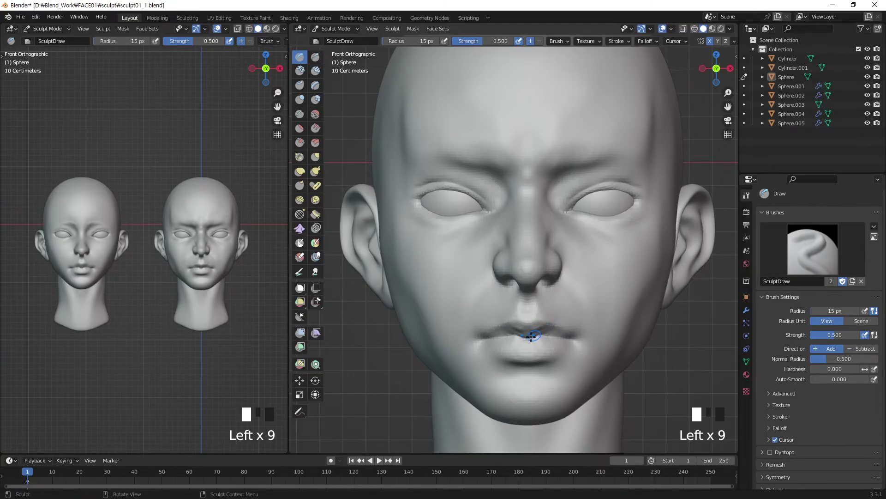
Define the lower edge and upper border of the upper lip out to the mouth corner with Draw strokes.
left_click(535, 332)
left_click(549, 329)
left_click(558, 328)
left_click(564, 327)
left_click(531, 313)
left_click(543, 319)
left_click(551, 321)
left_click(558, 323)
left_click(573, 331)
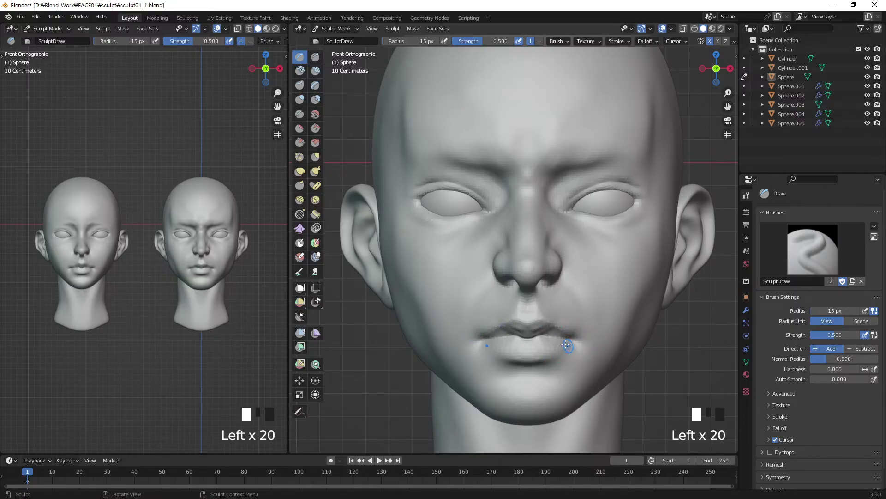
Add volume around the lower lip and mouth corner, and carve the mouth line outward past the corner.
left_click(531, 356)
left_click(566, 356)
left_click(591, 343)
left_click_drag(547, 336, 577, 338, "ctrl")
left_click_drag(552, 334, 583, 340, "ctrl")
left_click_drag(569, 339, 593, 338, "ctrl")
left_click(578, 332)
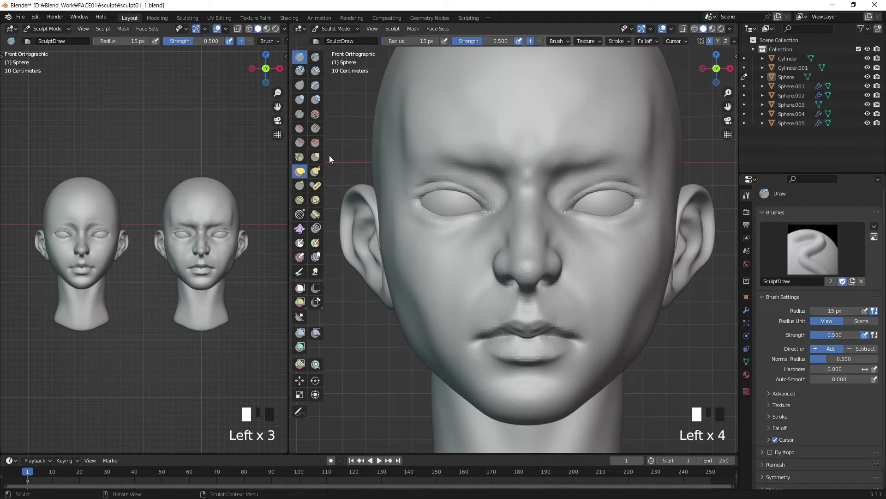
Reshape the upper lip and pull the mouth corner into place with an enlarged Elastic Deform brush.
left_click(299, 171)
key("bracketright")
key("bracketright")
key("bracketright")
key("bracketright")
key("bracketright")
key("bracketright")
key("bracketright")
key("bracketright")
key("bracketright")
left_click_drag(543, 323, 548, 307)
left_click(559, 325)
left_click_drag(601, 325, 580, 340)
Carve the hollow under the lower lip and build up the outside of the mouth corner with a 27 px Draw brush.
key("bracketleft")
key("bracketleft")
key("bracketleft")
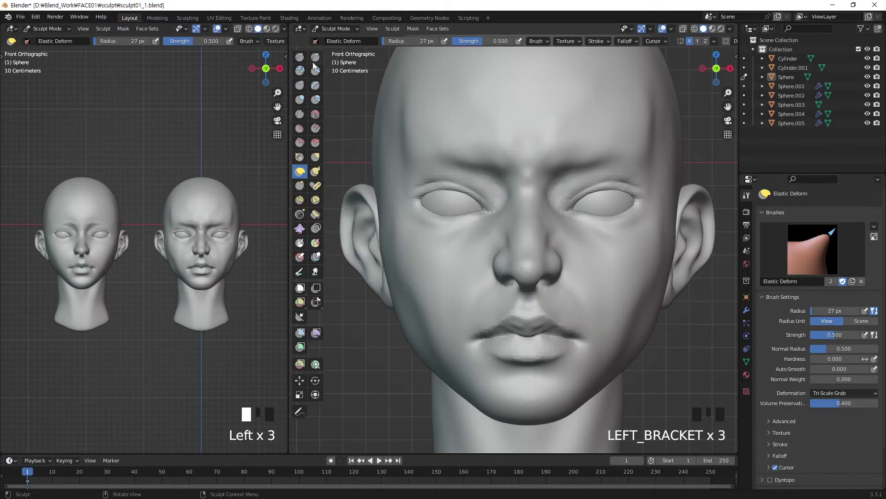
left_click(300, 57)
mouse_move(578, 347)
left_mouse_down("ctrl")
mouse_move(584, 342)
mouse_move(574, 346)
left_mouse_up("ctrl")
left_click_drag(522, 376, 545, 375, "ctrl")
left_click_drag(526, 373, 547, 372, "ctrl")
left_click_drag(529, 372, 550, 370, "ctrl")
mouse_move(594, 330)
left_mouse_down()
mouse_move(574, 333)
mouse_move(592, 346)
left_mouse_up()
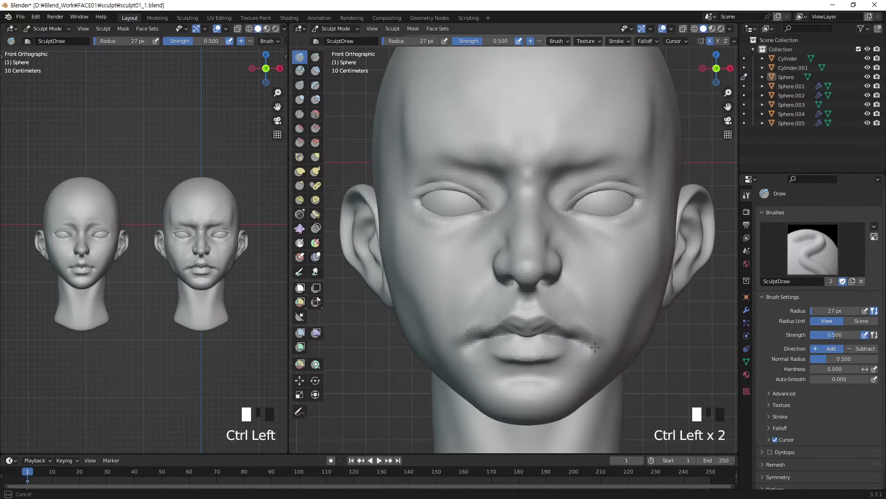
Deepen the mouth corner with a subtracting Draw stroke at 16 px radius.
middle_click_drag(572, 347, 562, 321)
key("bracketleft")
key("bracketleft")
key("bracketleft")
key("bracketleft")
key("bracketleft")
key("bracketleft")
left_click_drag(566, 341, 565, 343, "ctrl")
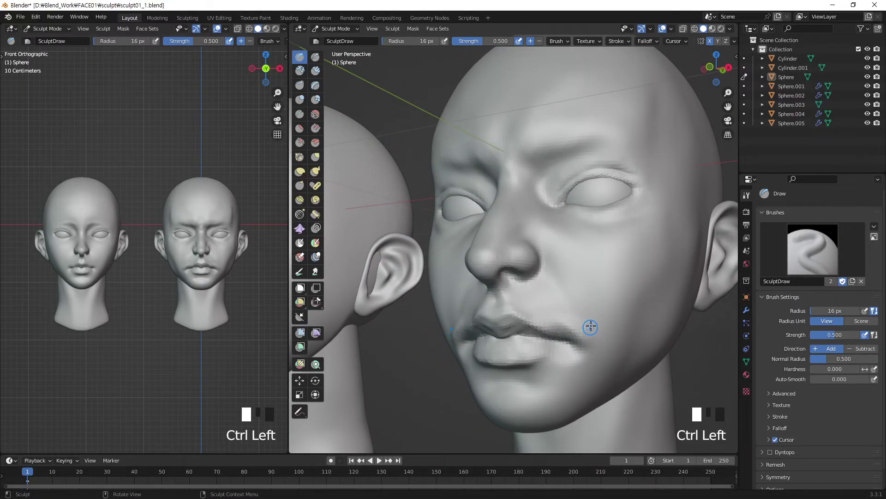
Build up the cheek around the mouth corner with the Draw brush at 24 px radius.
key("bracketright")
key("bracketright")
key("bracketright")
key("bracketright")
key("bracketright")
key("bracketright")
key("bracketright")
key("bracketright")
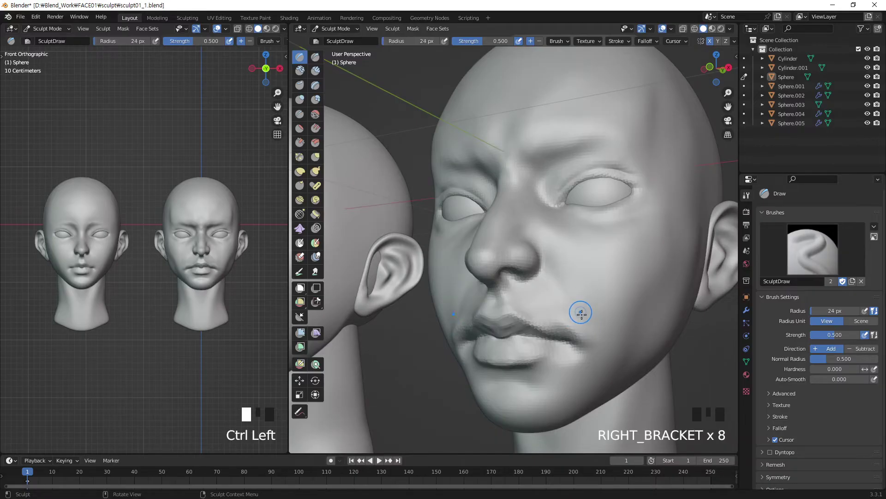
left_click_drag(568, 306, 594, 362)
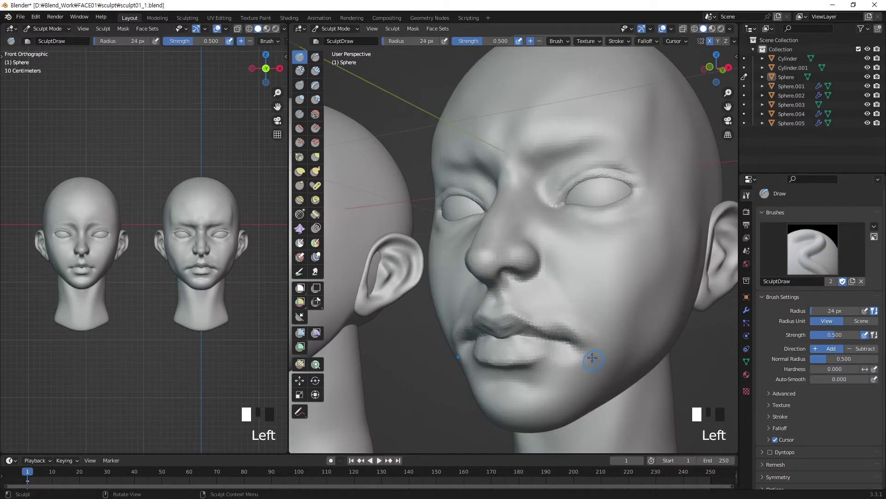
Carve the smile fold on the cheek above the mouth corner and smooth its outer side.
left_click_drag(569, 295, 585, 319, "ctrl")
left_click_drag(578, 305, 592, 330, "ctrl")
mouse_move(586, 320)
left_mouse_down("ctrl")
mouse_move(599, 339)
mouse_move(577, 289)
mouse_move(585, 301)
left_mouse_up("ctrl")
left_click_drag(583, 299, 594, 313, "shift")
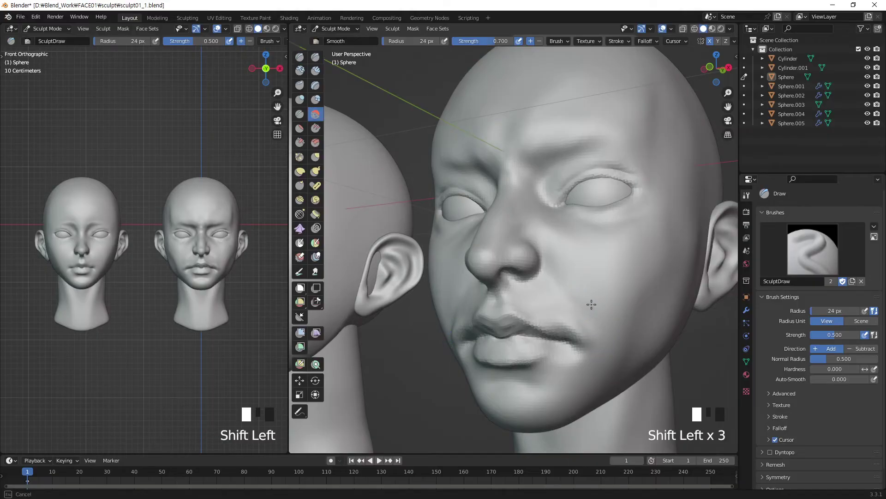
Hollow out the cheek below the cheekbone with subtracting Draw strokes at 28 px radius.
key("bracketright")
key("bracketright")
key("bracketright")
mouse_move(648, 282)
left_mouse_down("ctrl")
mouse_move(617, 376)
mouse_move(627, 347)
left_mouse_up("ctrl")
left_click_drag(651, 298, 627, 352, "ctrl")
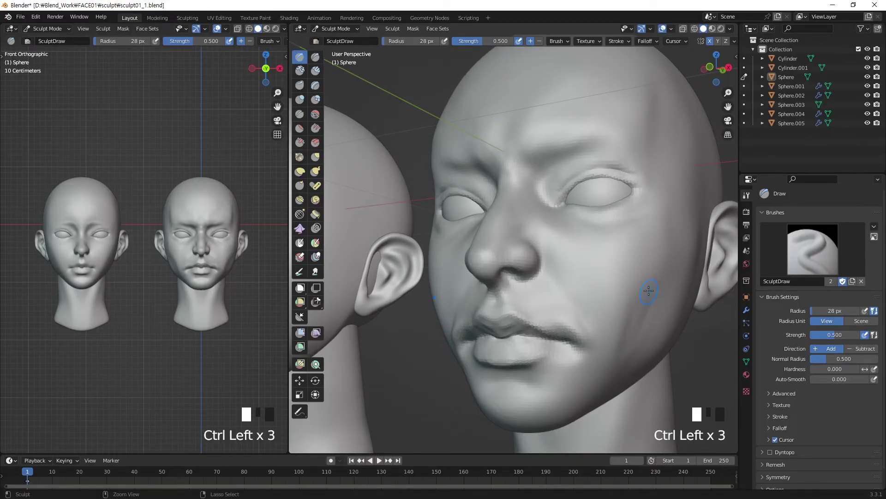
left_click_drag(647, 290, 651, 318, "ctrl")
left_click_drag(658, 277, 638, 300, "ctrl")
Refine the jaw beside the chin with one carving stroke and several build-up strokes.
left_click(599, 389, "ctrl")
left_click(614, 372)
left_click(612, 378)
left_click(611, 379)
middle_click_drag(620, 328, 618, 336)
middle_click_drag(663, 278, 652, 271)
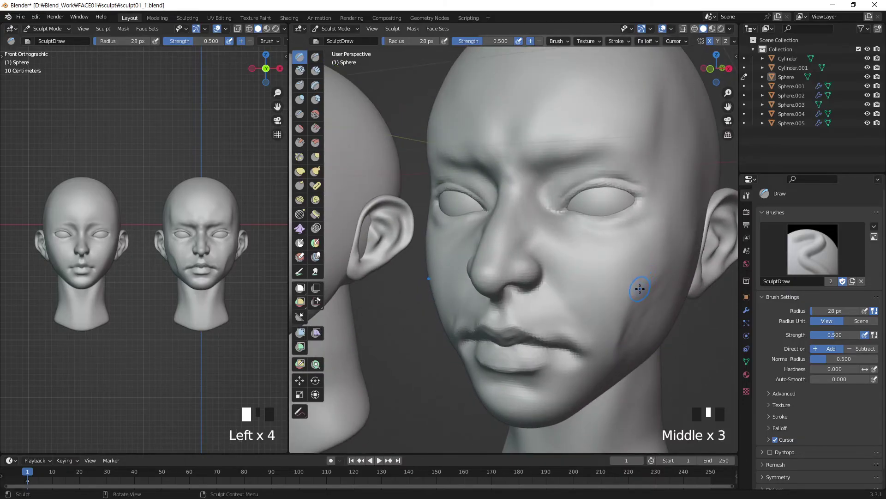
Adjust the cheek hollow with the Draw brush at 41 px radius and smooth its edge up towards the ear.
key("bracketright")
key("bracketright")
key("bracketright")
key("bracketright")
key("bracketright")
left_click(619, 305)
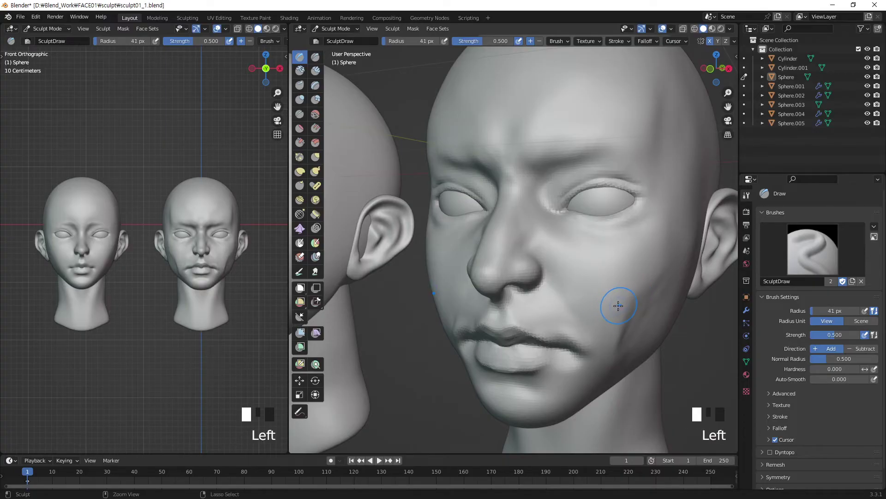
left_click(620, 292, "ctrl")
left_click_drag(613, 292, 605, 291, "ctrl")
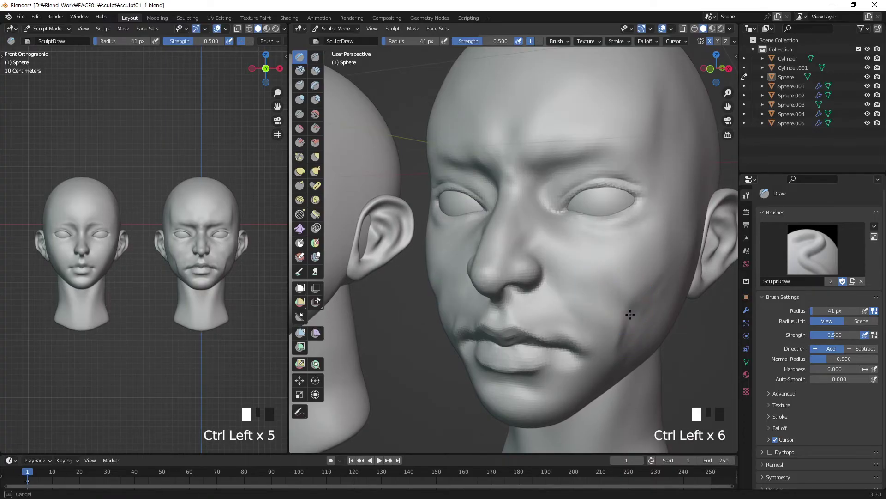
mouse_move(621, 328)
left_mouse_down("shift")
mouse_move(624, 297)
mouse_move(627, 312)
mouse_move(671, 272)
left_mouse_up("shift")
mouse_move(635, 307)
left_mouse_down("ctrl")
mouse_move(672, 264)
mouse_move(619, 294)
left_mouse_up("ctrl")
mouse_move(626, 342)
left_mouse_down("shift")
mouse_move(621, 363)
mouse_move(641, 312)
left_mouse_up("shift")
left_click_drag(649, 307, 674, 266, "shift")
Build up the outer cheekbone and smooth the side of the cheek down towards the jaw.
mouse_move(678, 226)
left_mouse_down()
mouse_move(675, 212)
mouse_move(660, 240)
left_mouse_up()
left_click_drag(672, 220, 653, 254)
left_click_drag(660, 258, 645, 297)
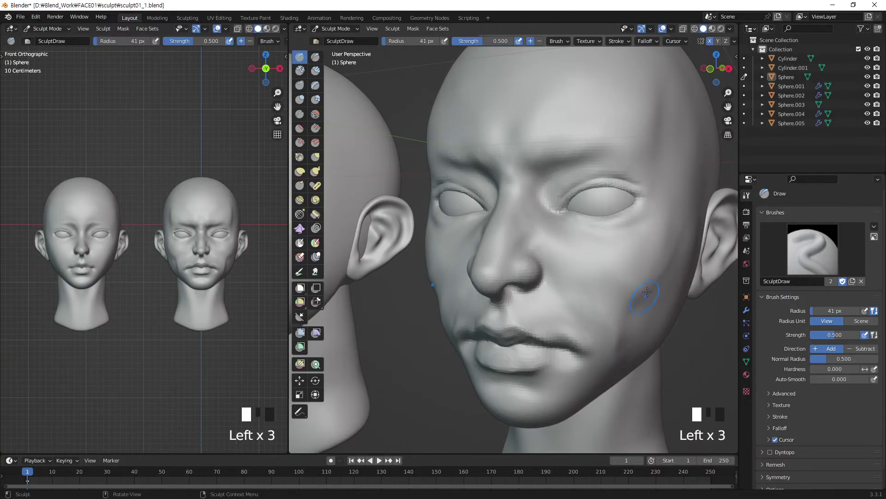
left_click_drag(670, 226, 658, 251, "shift")
left_click_drag(665, 238, 648, 277, "shift")
left_click_drag(661, 252, 644, 289, "shift")
mouse_move(653, 270)
left_mouse_down("shift")
mouse_move(638, 296)
mouse_move(653, 272)
left_mouse_up("shift")
mouse_move(646, 296)
left_mouse_down("shift")
mouse_move(660, 282)
mouse_move(641, 298)
mouse_move(639, 319)
left_mouse_up("shift")
left_click_drag(646, 314, 633, 340, "shift")
middle_click_drag(619, 276, 644, 317)
left_click_drag(644, 316, 623, 328, "shift")
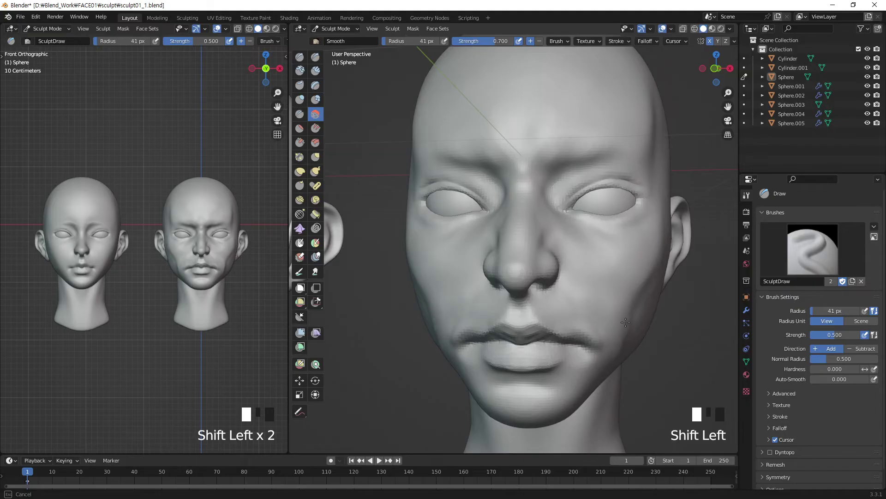
Carve along the lower jaw from the cheek towards the chin in front view.
key("KP_1")
middle_click_drag(647, 263, 645, 218, "shift")
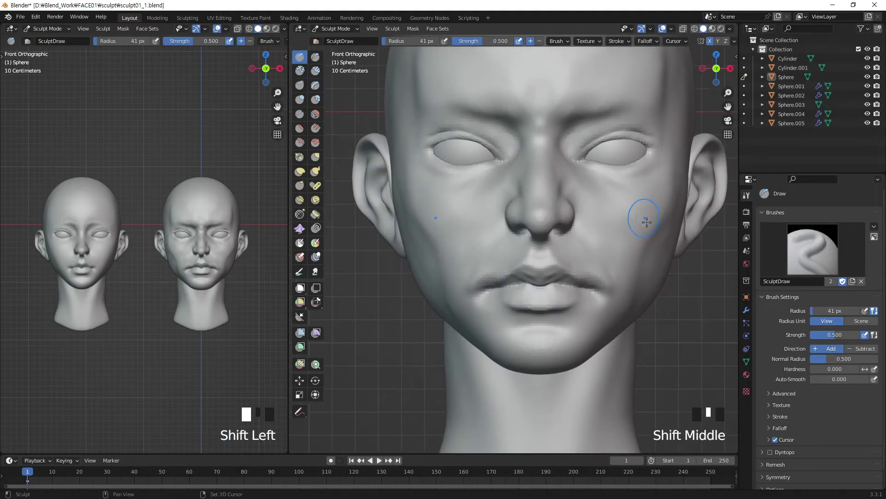
left_click_drag(642, 288, 609, 331, "ctrl")
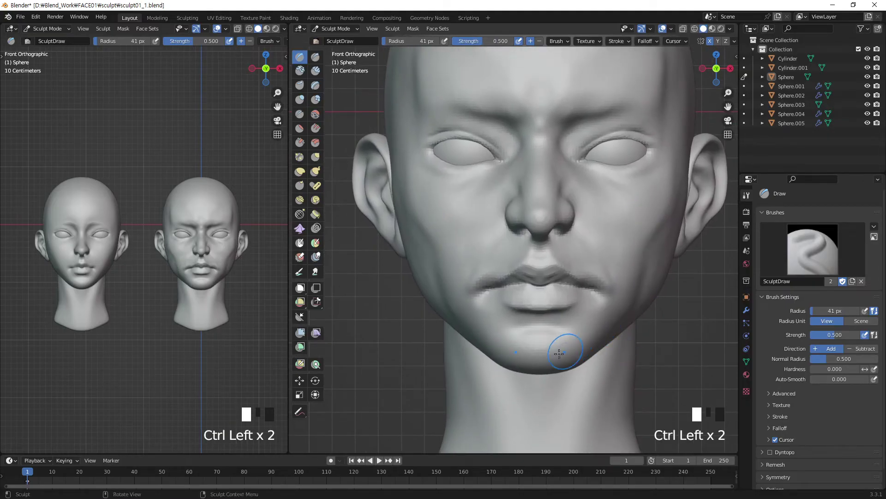
Build up the area below the mouth corner with a 32 px Draw brush, carve beneath the lower lip and smooth.
key("bracketleft")
key("bracketleft")
key("bracketleft")
mouse_move(613, 315)
left_mouse_down()
mouse_move(609, 339)
mouse_move(608, 310)
left_mouse_up()
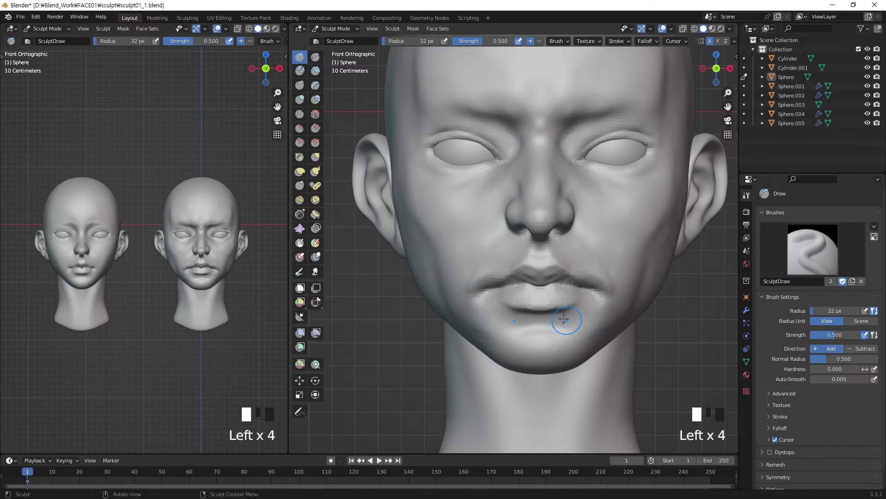
mouse_move(568, 319)
left_mouse_down("ctrl")
mouse_move(594, 323)
mouse_move(587, 300)
mouse_move(577, 312)
mouse_move(597, 306)
left_mouse_up("ctrl")
mouse_move(600, 307)
middle_mouse_down()
mouse_move(623, 277)
mouse_move(621, 314)
middle_mouse_up()
mouse_move(619, 313)
left_mouse_down("shift")
mouse_move(635, 301)
mouse_move(605, 323)
mouse_move(609, 307)
mouse_move(618, 313)
left_mouse_up("shift")
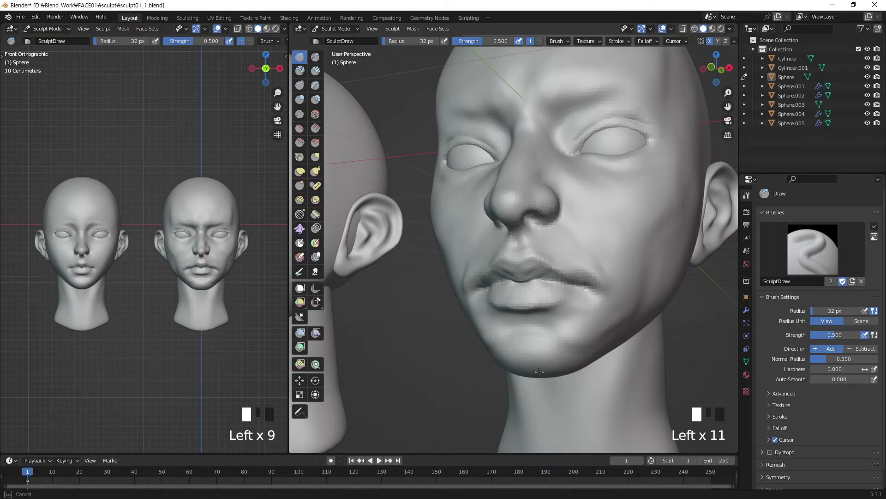
Build up the underside of the chin with the Draw brush.
left_click_drag(527, 372, 562, 362)
key("KP_1")
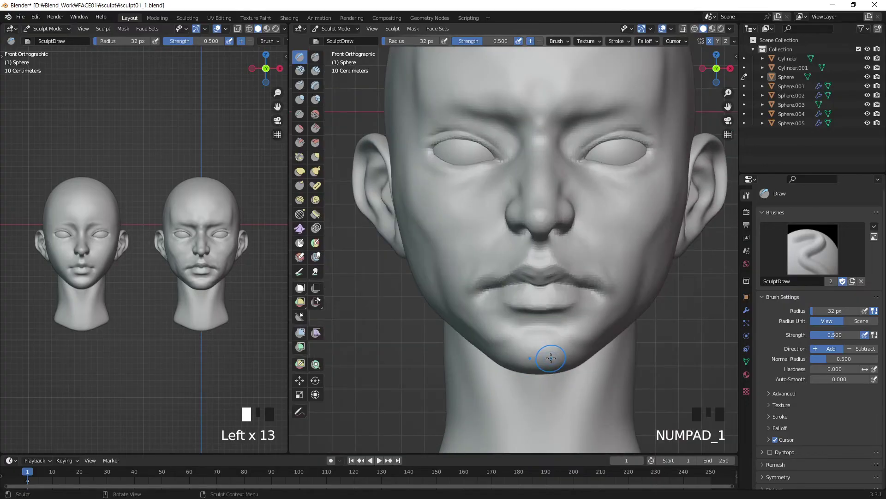
middle_click_drag(583, 311, 583, 308, "shift")
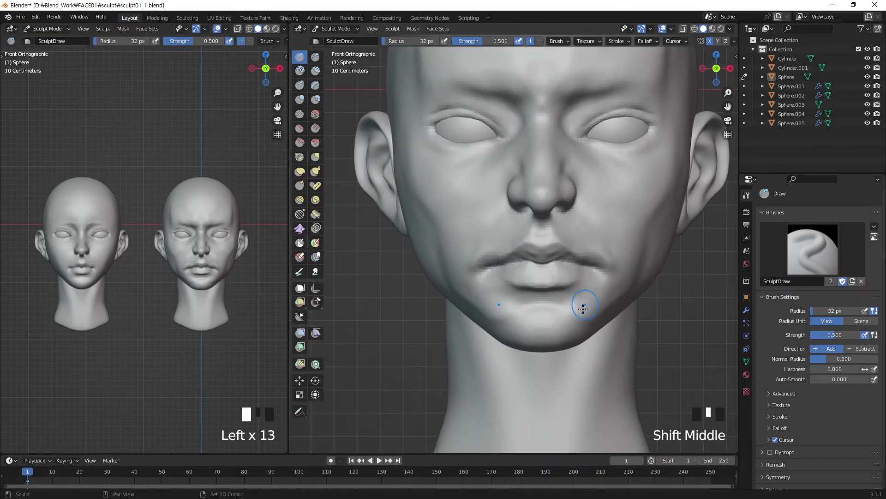
Pull the lower edge of the chin downward with the Elastic Deform brush at a 56 px radius.
left_click(300, 172)
key("bracketright")
key("bracketright")
key("bracketright")
key("bracketright")
key("bracketright")
key("bracketright")
key("bracketright")
key("bracketright")
key("bracketright")
key("bracketright")
key("bracketright")
key("bracketright")
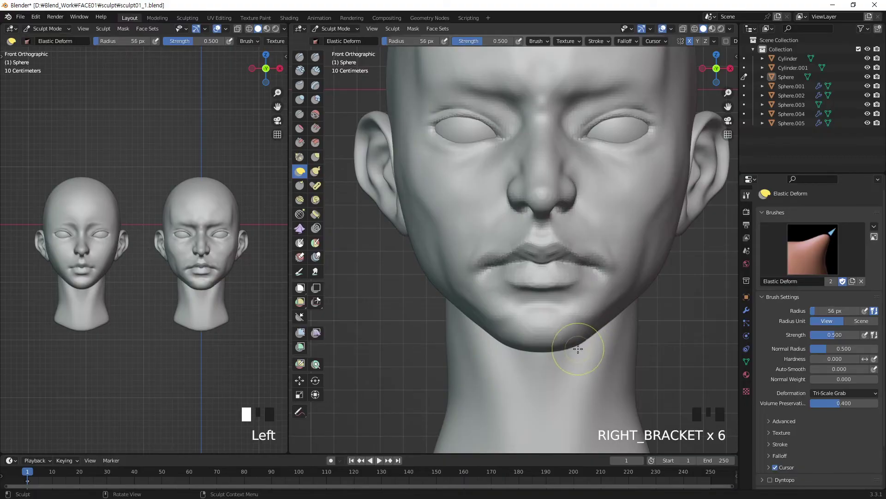
mouse_move(585, 334)
left_mouse_down()
mouse_move(588, 344)
mouse_move(588, 336)
mouse_move(569, 351)
left_mouse_up()
Enlarge the Elastic Deform brush to 97 px and fill out the jawline between the chin and the cheek.
key("bracketleft")
key("bracketleft")
key("bracketleft")
key("bracketright")
key("bracketright")
key("bracketright")
left_click_drag(620, 313, 619, 322)
left_click_drag(618, 323, 623, 327)
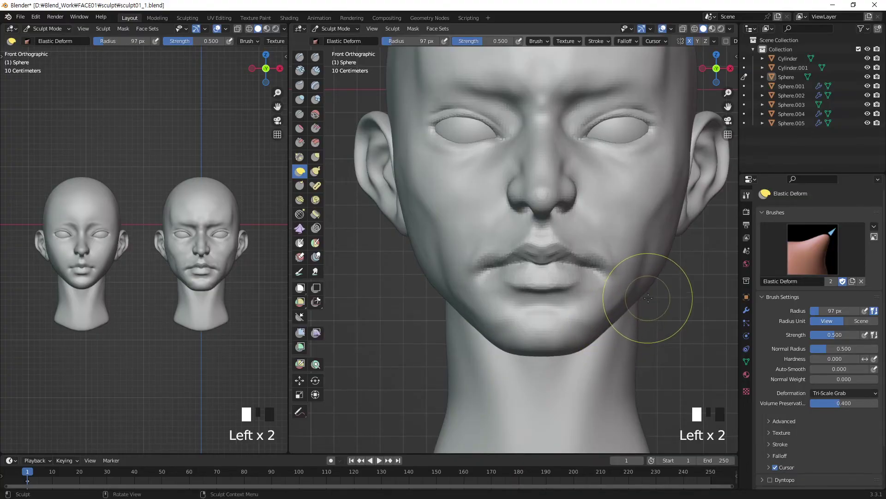
left_click_drag(642, 287, 647, 294)
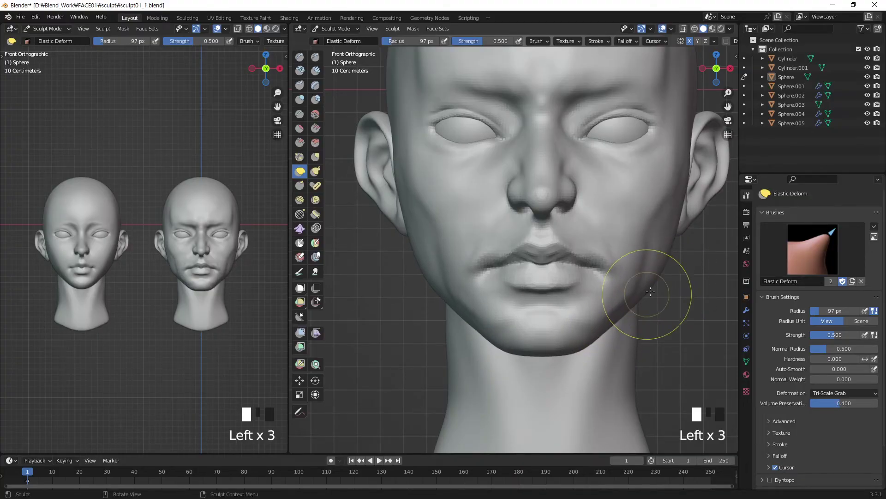
Reshape the outer jaw contour from the jaw angle up to below the ear in front view.
left_click(669, 258)
left_click(669, 266)
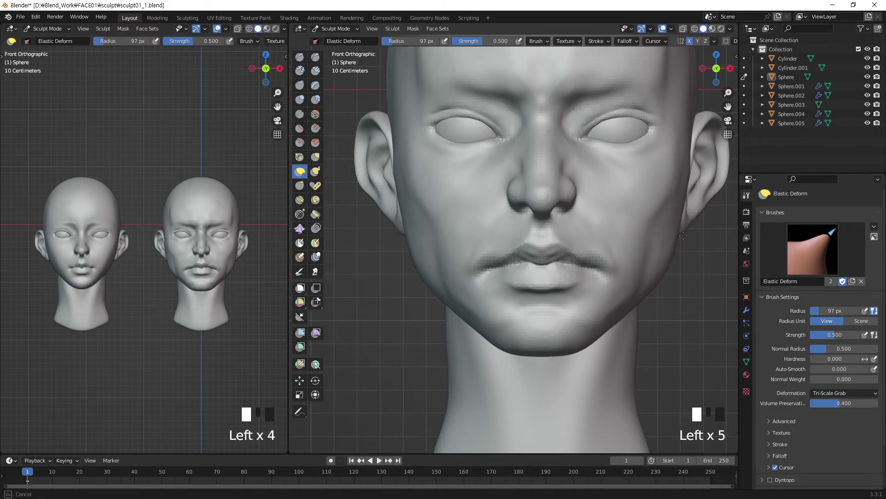
left_click_drag(679, 233, 680, 237)
left_click_drag(648, 297, 646, 300)
left_click_drag(640, 306, 637, 309)
left_click(628, 312)
left_click(648, 297)
left_click(668, 277)
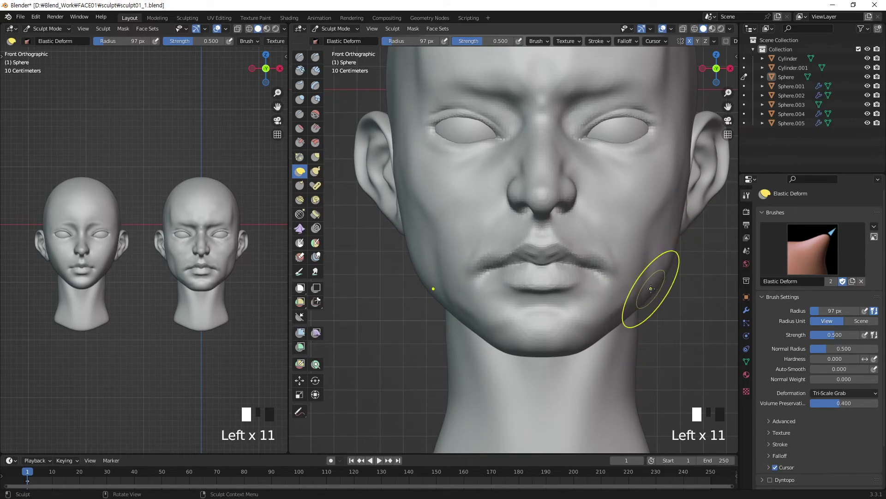
left_click(676, 254)
left_click(652, 292)
left_click(693, 199)
Adjust the far cheek silhouette from the eye to the mouth in three-quarter view, reducing the Elastic Deform brush to 78 px.
middle_click_drag(692, 198, 658, 188)
middle_click_drag(451, 277, 420, 282)
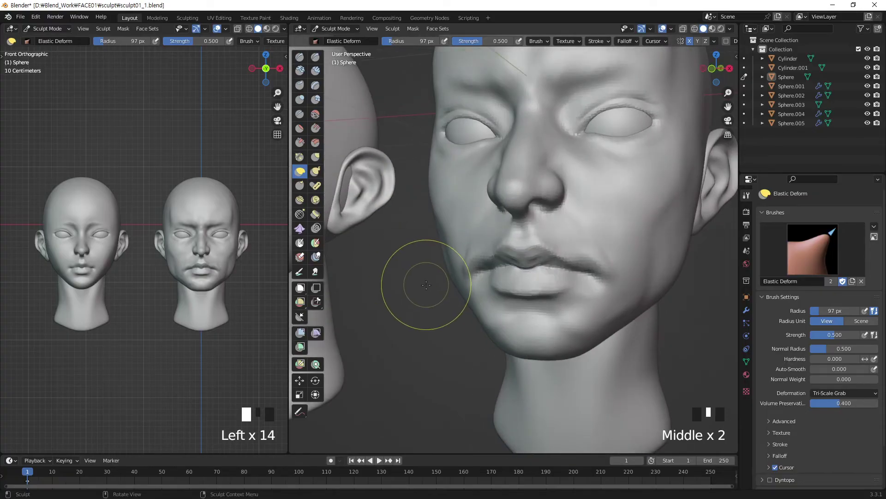
key("KP_Subtract")
left_click_drag(472, 287, 451, 254)
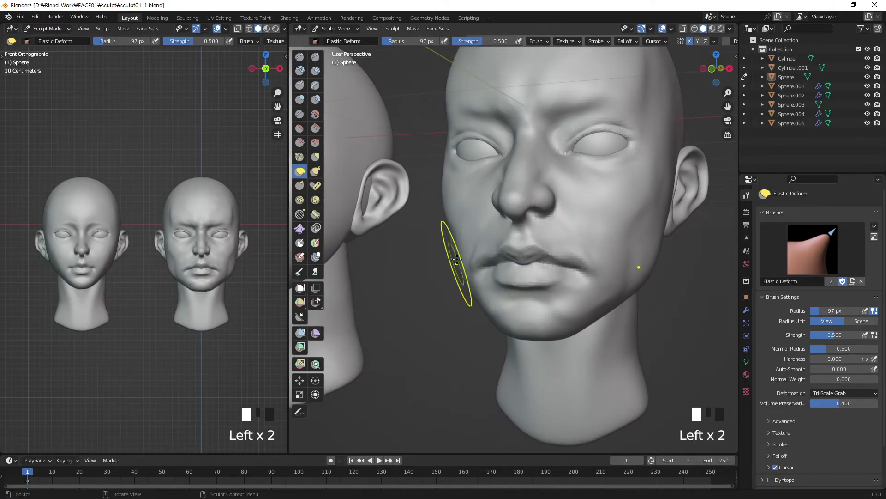
key("bracketleft")
key("bracketleft")
left_click_drag(447, 157, 443, 159)
left_click_drag(445, 211, 452, 221)
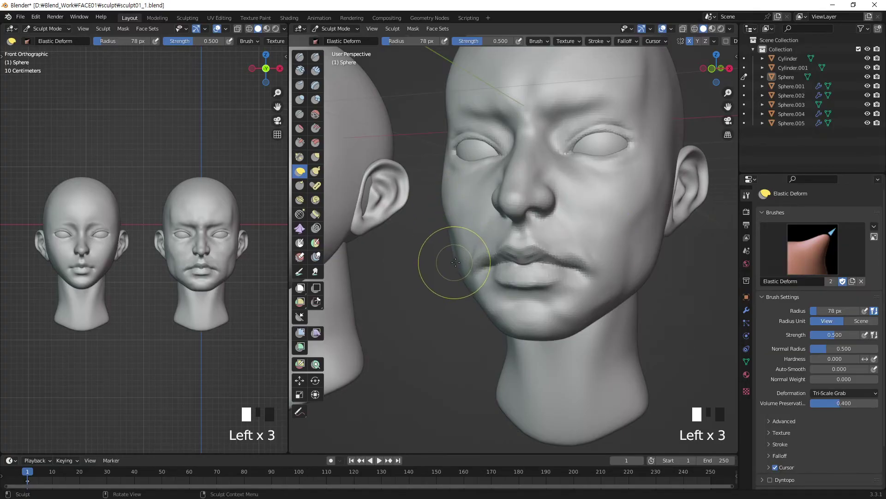
left_click_drag(452, 261, 453, 255)
Refine the far jaw contour beside the mouth with Elastic Deform strokes from slightly different angles.
middle_click_drag(487, 235, 501, 234)
key("bracketright")
key("bracketright")
key("bracketright")
left_click_drag(460, 277, 462, 285)
middle_click_drag(462, 285, 471, 272)
key("bracketleft")
mouse_move(471, 272)
left_mouse_down()
mouse_move(459, 283)
mouse_move(484, 292)
left_mouse_up()
key("bracketleft")
key("bracketleft")
key("bracketleft")
Shape the side of the chin and the area below the mouth corner with the Elastic Deform brush at 48 and 58 px.
middle_click_drag(515, 237, 520, 222)
left_click_drag(492, 315, 510, 321)
key("bracketleft")
key("bracketleft")
key("bracketleft")
middle_click_drag(485, 307, 497, 297)
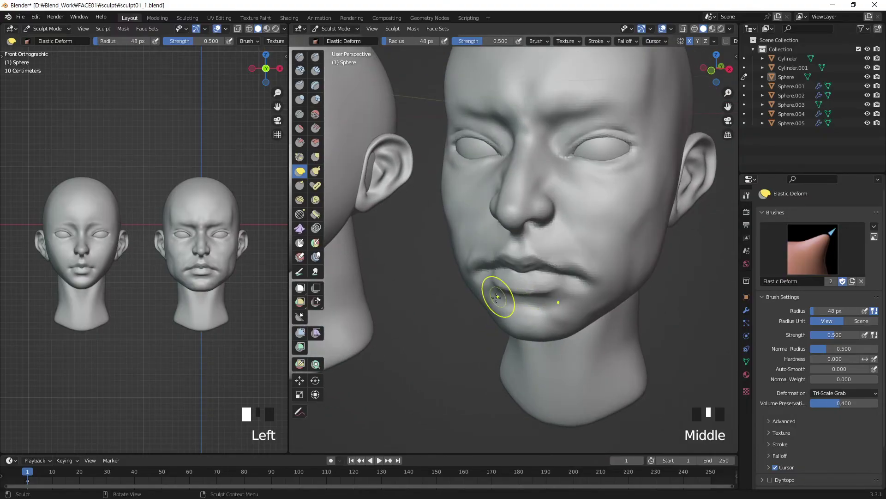
left_click_drag(511, 282, 512, 279)
mouse_move(513, 279)
middle_mouse_down()
mouse_move(570, 240)
mouse_move(519, 273)
middle_mouse_up()
key("bracketright")
key("bracketright")
left_click_drag(508, 318, 501, 312)
left_click_drag(492, 312, 492, 309)
Adjust the far cheek contour and the area around the mouth corner with small Elastic Deform strokes.
middle_click_drag(493, 308, 468, 277)
left_click(447, 188)
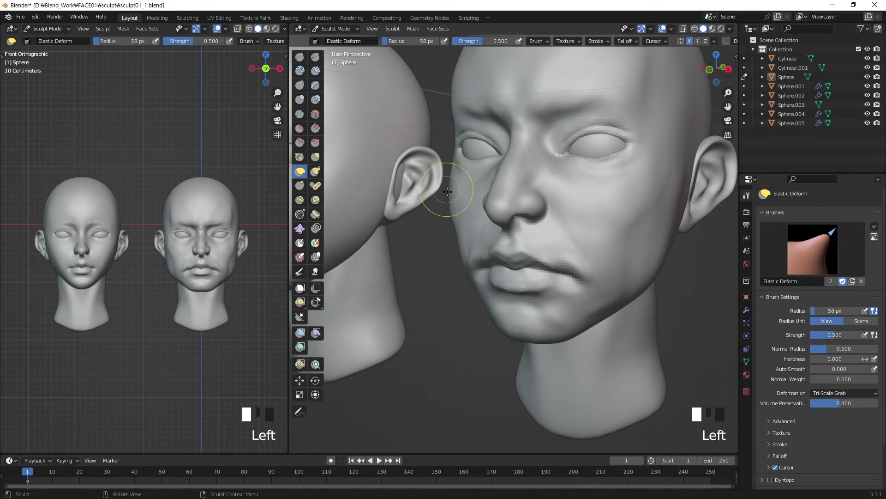
left_click_drag(466, 259, 470, 259)
middle_click_drag(506, 260, 481, 257)
left_click_drag(479, 261, 483, 265)
key("bracketleft")
key("bracketleft")
key("bracketleft")
mouse_move(482, 275)
middle_mouse_down()
mouse_move(531, 240)
mouse_move(499, 262)
middle_mouse_up()
left_click_drag(481, 276, 494, 270)
Reshape the cheekbone silhouette and the contour beside the far eye with a larger Elastic Deform brush.
mouse_move(496, 268)
middle_mouse_down()
mouse_move(560, 183)
mouse_move(552, 157)
mouse_move(556, 221)
mouse_move(471, 217)
middle_mouse_up()
key("bracketright")
key("bracketright")
key("bracketright")
key("bracketright")
left_click_drag(442, 204, 457, 178)
middle_click_drag(490, 165, 467, 160)
left_click_drag(465, 161, 460, 164)
Refine the nose and upper lip profile in right side view with the Elastic Deform brush, starting at 67 px.
key("bracketright")
key("bracketright")
left_click_drag(440, 214, 438, 221)
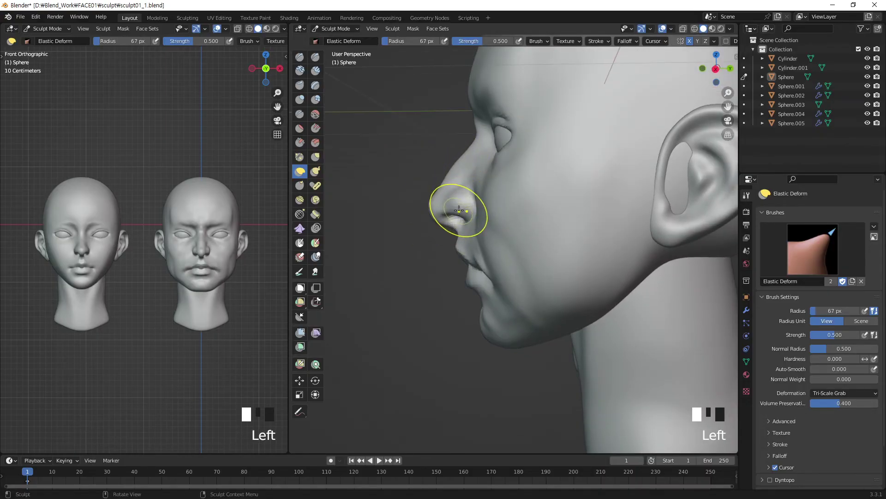
key("KP_3")
left_click_drag(450, 216, 491, 199)
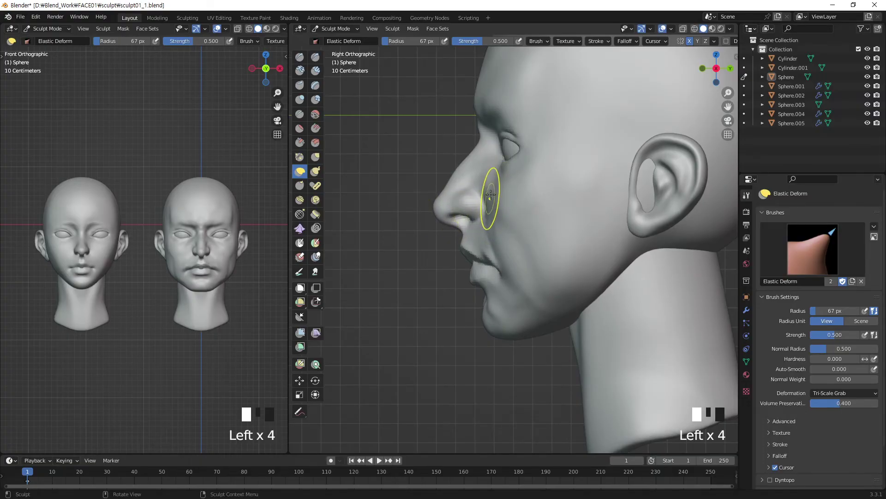
middle_click_drag(487, 188, 490, 208)
key("bracketleft")
key("bracketleft")
key("bracketleft")
mouse_move(466, 252)
left_mouse_down()
mouse_move(454, 257)
mouse_move(462, 239)
mouse_move(455, 198)
left_mouse_up()
key("bracketleft")
key("bracketleft")
Smooth the front of the cheek above the mouth corner in three-quarter view.
mouse_move(455, 198)
middle_mouse_down()
mouse_move(610, 192)
mouse_move(626, 228)
middle_mouse_up()
mouse_move(611, 236)
left_mouse_down("shift")
mouse_move(601, 250)
mouse_move(594, 244)
left_mouse_up("shift")
left_click_drag(585, 230, 577, 225, "shift")
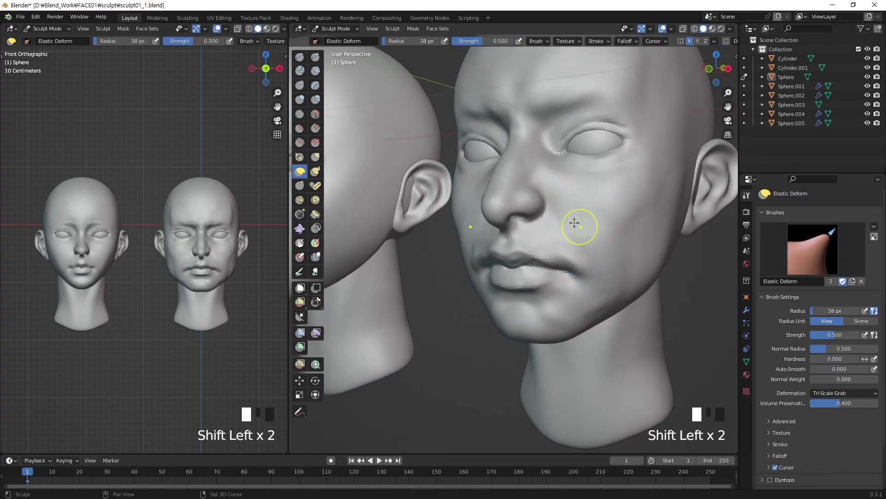
Build up the cheek beside the nose with a 38 px Draw brush, then carve and smooth towards the mouth corner.
left_click(300, 56)
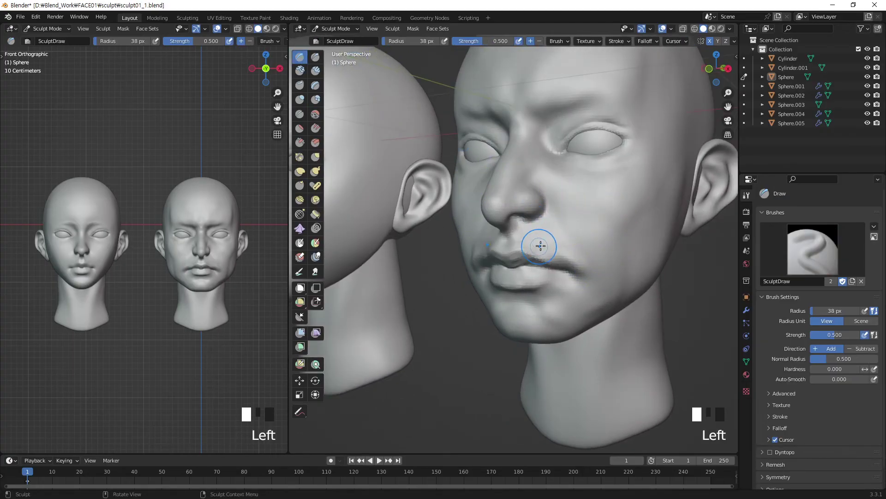
left_click(564, 203)
left_click(565, 202)
left_click(568, 201)
left_click(588, 233)
left_click(601, 252)
mouse_move(573, 228)
left_mouse_down("ctrl")
mouse_move(592, 255)
mouse_move(587, 248)
left_mouse_up("ctrl")
mouse_move(582, 240)
left_mouse_down("shift")
mouse_move(591, 256)
mouse_move(590, 245)
left_mouse_up("shift")
left_click_drag(591, 242, 589, 223, "shift")
Switch sculpting from the head to the neck object in front view, with the whole neck in view.
mouse_move(593, 221)
middle_mouse_down()
mouse_move(653, 180)
mouse_move(655, 198)
middle_mouse_up()
key("KP_1")
middle_click_drag(629, 228, 604, 227, "shift")
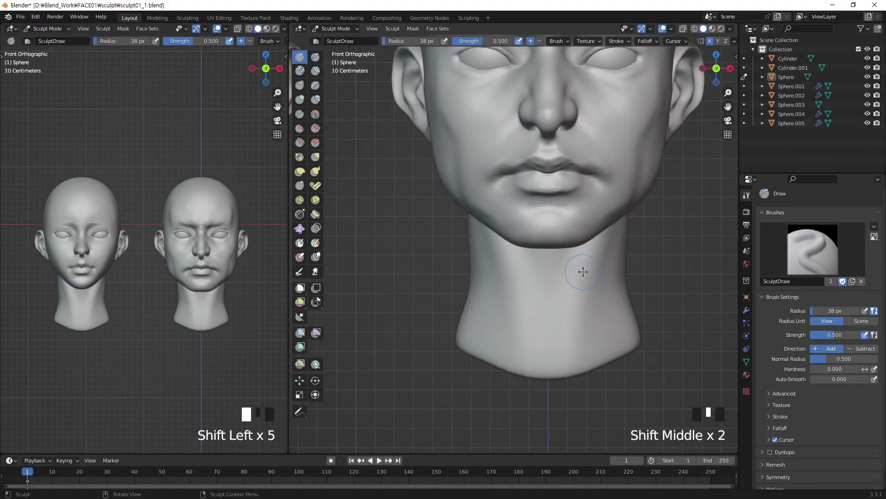
key("alt+q")
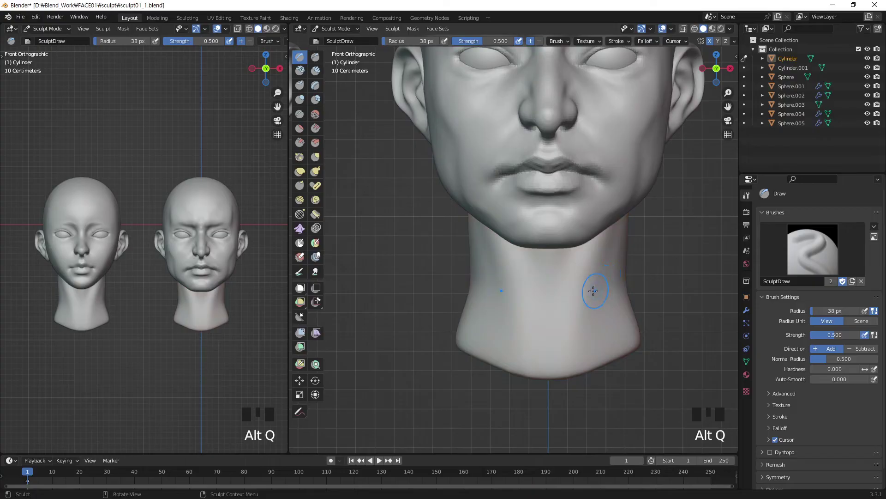
key("KP_Subtract")
key("KP_Subtract")
key("KP_Subtract")
key("KP_Subtract")
key("KP_Subtract")
key("KP_Subtract")
key("KP_Subtract")
key("KP_Subtract")
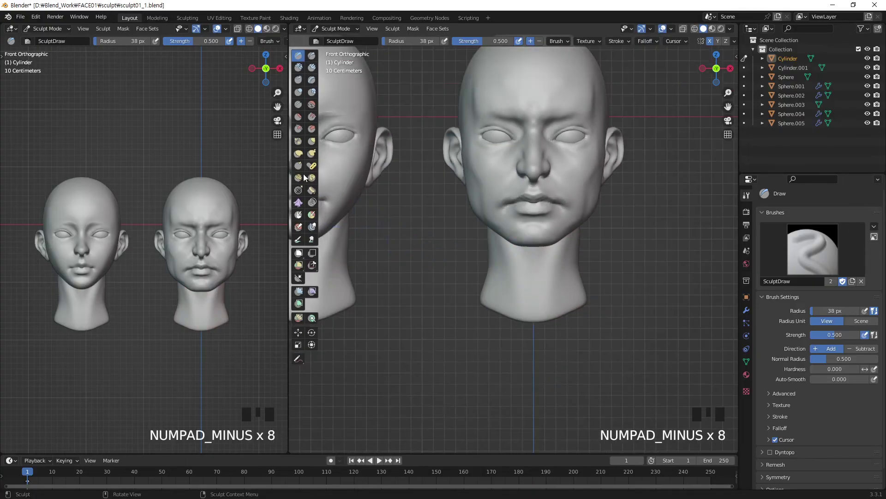
Widen the base and upper sides of the neck with the Elastic Deform brush enlarged to 102 px.
left_click(299, 153)
key("bracketright")
key("bracketright")
key("bracketright")
key("bracketright")
key("bracketright")
key("bracketright")
key("bracketright")
key("bracketright")
key("bracketright")
key("bracketright")
key("bracketright")
key("bracketright")
key("bracketright")
key("bracketright")
key("bracketright")
key("bracketright")
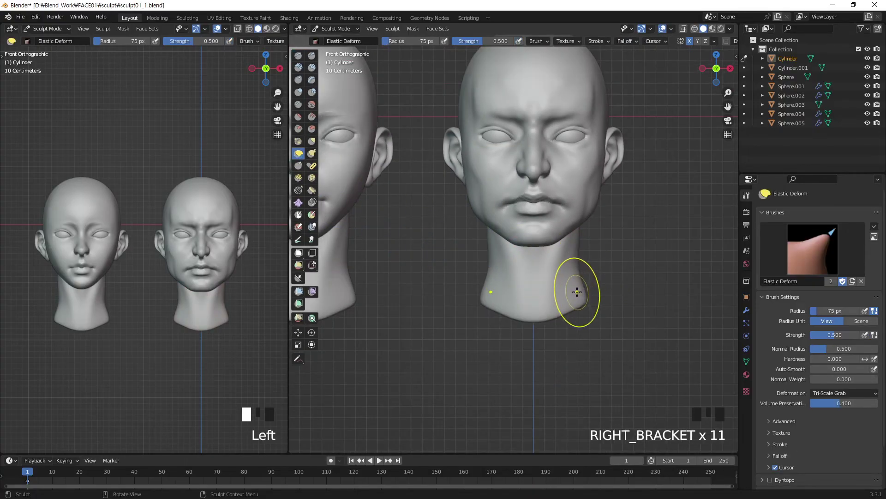
mouse_move(593, 295)
left_mouse_down()
mouse_move(609, 319)
mouse_move(604, 299)
left_mouse_up()
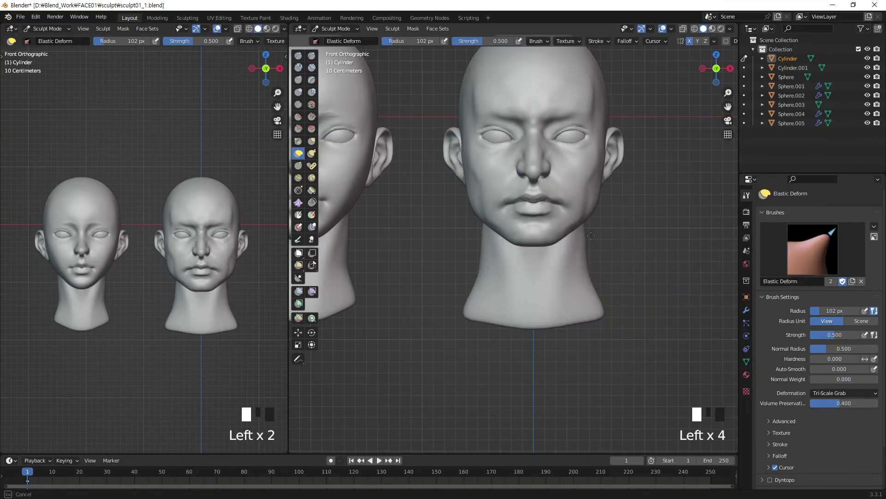
key("bracketleft")
left_click_drag(582, 222, 597, 219)
Stretch the neck's lower edge down and outward towards the shoulders with Elastic Deform down to 72 px, and remesh the neck.
key("bracketleft")
mouse_move(588, 252)
left_mouse_down()
mouse_move(601, 314)
mouse_move(612, 317)
mouse_move(580, 341)
left_mouse_up()
key("bracketleft")
left_click_drag(578, 331, 575, 341)
left_click_drag(556, 336, 561, 352)
left_click_drag(578, 331, 598, 327)
left_click_drag(604, 303, 613, 300)
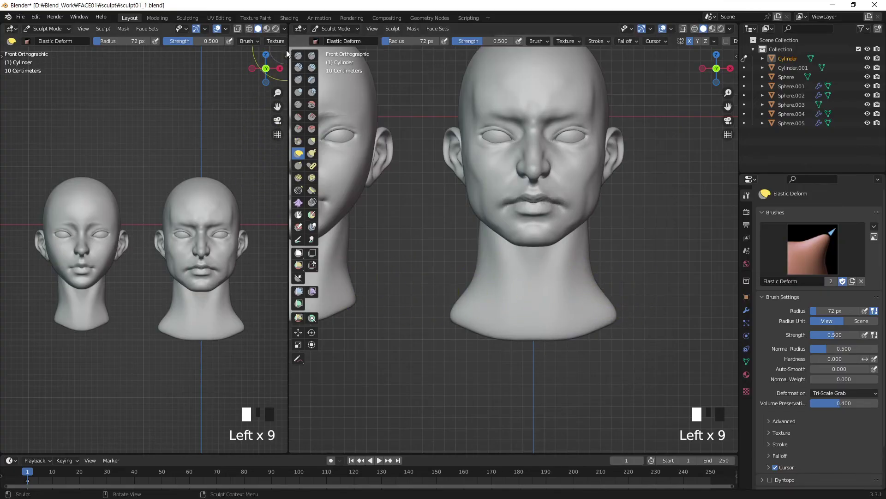
left_click_drag(586, 266, 582, 270)
key("ctrl+r")
Sculpt the neck muscles and throat from below the jaw to the base with the Draw brush at 51 and 40 px.
left_click(299, 55)
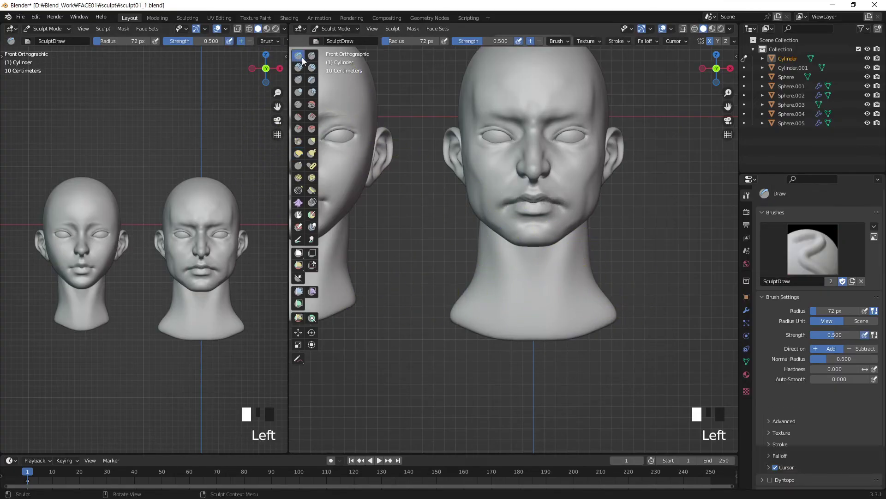
key("bracketleft")
key("bracketleft")
key("bracketleft")
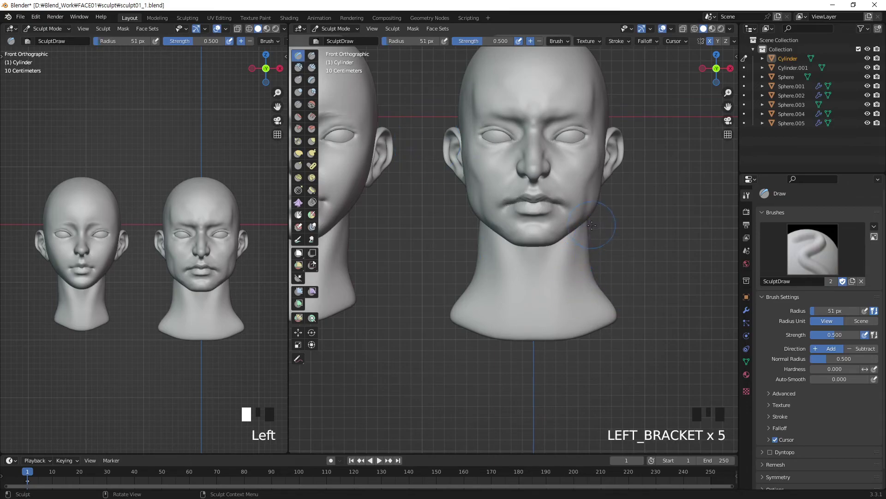
mouse_move(585, 233)
left_mouse_down()
mouse_move(562, 290)
mouse_move(562, 255)
mouse_move(532, 251)
mouse_move(532, 271)
left_mouse_up()
key("bracketleft")
key("bracketleft")
left_click_drag(533, 254, 533, 272)
left_click_drag(533, 265, 532, 301)
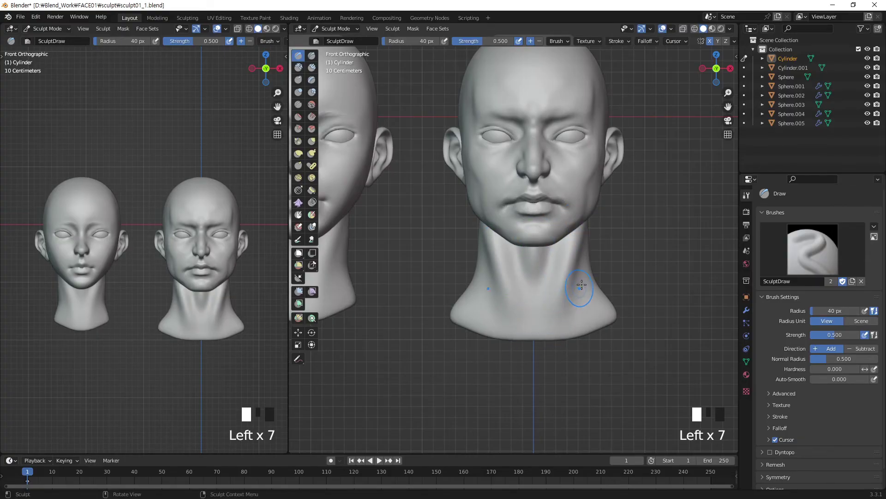
Build up the muscle running down the side of the neck with the Draw brush at 40 px, carving a hollow beside it.
middle_click_drag(590, 273, 590, 254)
left_click(616, 262, "ctrl")
left_click(601, 267, "ctrl")
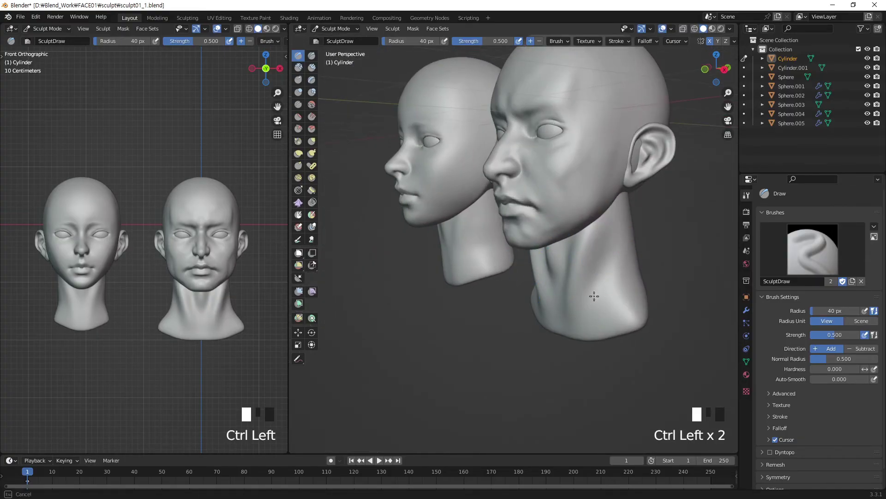
mouse_move(617, 264)
left_mouse_down()
mouse_move(617, 319)
mouse_move(618, 295)
left_mouse_up()
left_click_drag(631, 223, 624, 282)
mouse_move(623, 258)
left_mouse_down()
mouse_move(621, 312)
mouse_move(619, 293)
mouse_move(631, 326)
left_mouse_up()
left_click_drag(624, 263, 612, 300)
left_click_drag(612, 277, 600, 309)
left_click_drag(620, 271, 618, 296)
Carve the hollows at the front and base of the neck and smooth them between the muscles.
middle_click_drag(618, 277, 620, 251)
left_click_drag(609, 245, 608, 259, "ctrl")
middle_click_drag(609, 254, 663, 243)
mouse_move(558, 258)
left_mouse_down("ctrl")
mouse_move(564, 281)
mouse_move(548, 322)
left_mouse_up("ctrl")
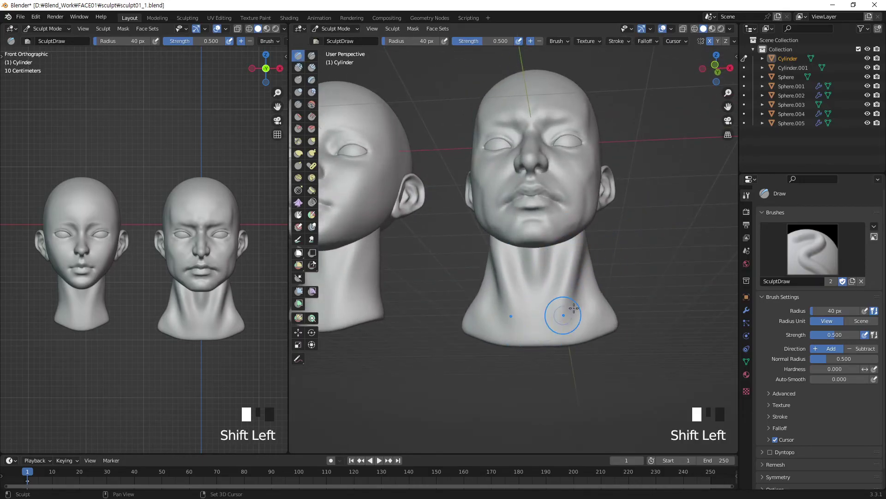
left_click_drag(557, 287, 538, 344, "shift")
left_click_drag(567, 283, 548, 310, "ctrl")
mouse_move(546, 294)
left_mouse_down("ctrl")
mouse_move(530, 330)
mouse_move(556, 334)
left_mouse_up("ctrl")
left_click_drag(566, 323, 548, 339, "ctrl")
mouse_move(572, 326)
left_mouse_down("ctrl")
mouse_move(538, 335)
mouse_move(567, 331)
mouse_move(561, 334)
left_mouse_up("ctrl")
Raise collarbone-like ridges along the front base of the neck and touch up the neck's side.
left_click_drag(578, 326, 556, 334)
left_click_drag(576, 328, 545, 340)
middle_click_drag(587, 256, 545, 301)
left_click(574, 307, "ctrl")
left_click(586, 253)
mouse_move(586, 253)
middle_mouse_down()
mouse_move(656, 257)
mouse_move(573, 261)
mouse_move(587, 314)
middle_mouse_up()
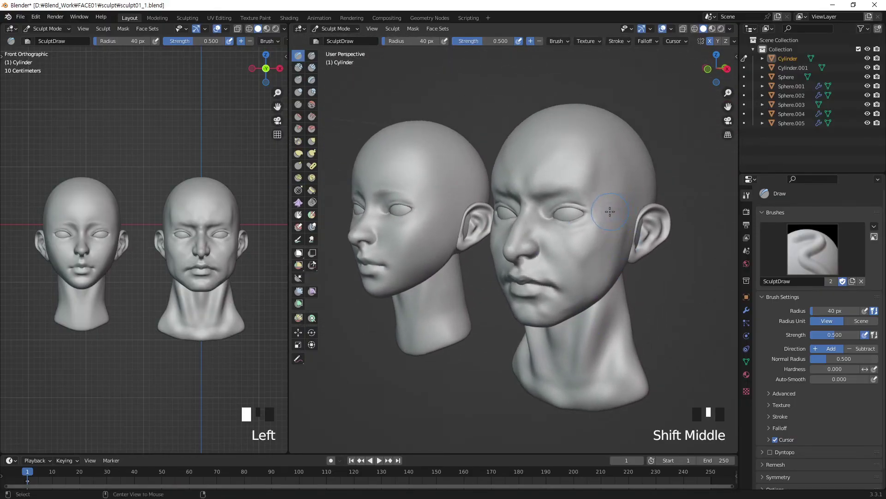
Switch sculpting to the head and add Clay Strips strokes at 40 px on the temple, cheekbone and outer cheek.
key("alt+q")
middle_click_drag(610, 211, 630, 209)
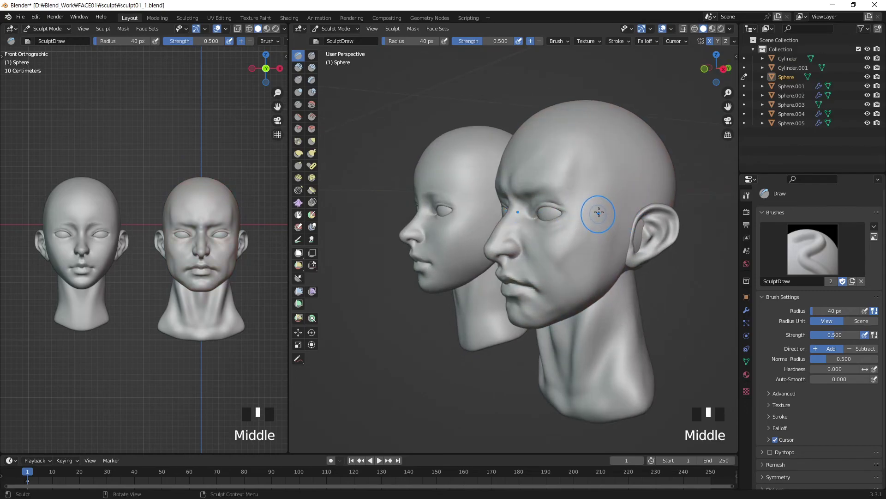
left_click(347, 172)
left_click(312, 68)
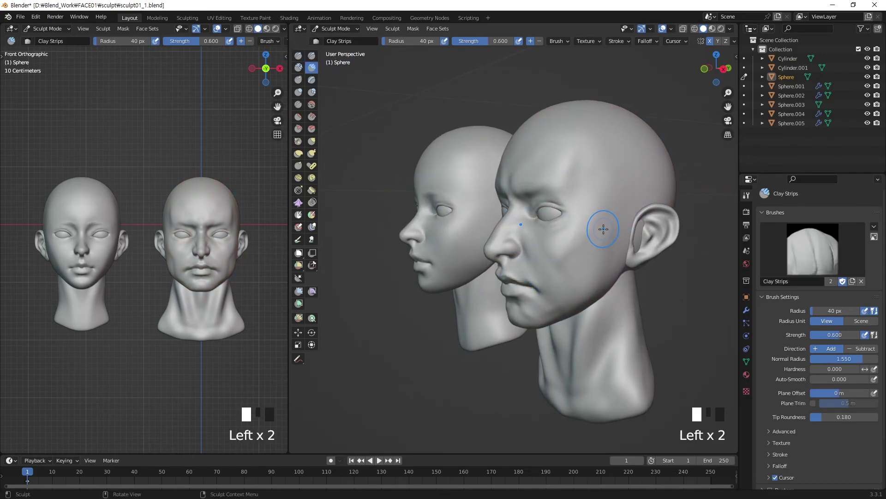
key("KP_Add")
mouse_move(621, 194)
left_mouse_down()
mouse_move(600, 232)
mouse_move(603, 253)
mouse_move(620, 198)
left_mouse_up()
middle_click_drag(594, 222, 628, 196)
left_click(628, 196)
left_click_drag(623, 181, 629, 142)
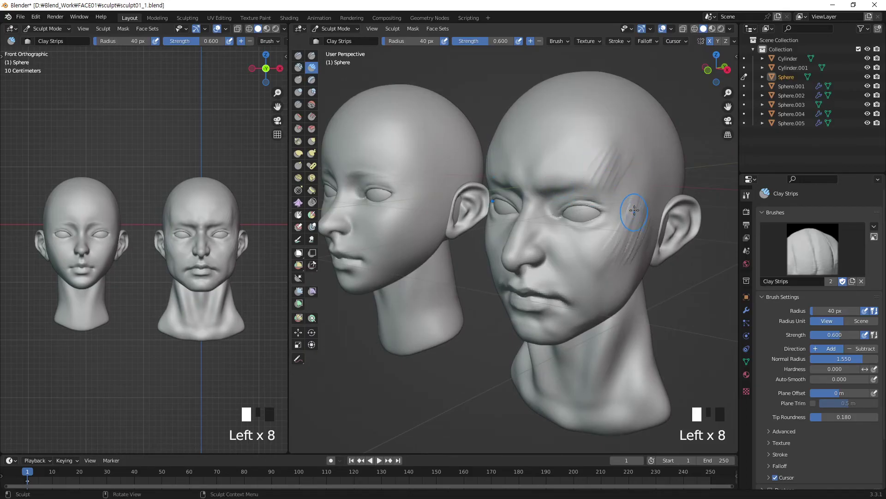
middle_click_drag(619, 208, 619, 234)
left_click(618, 235)
left_click_drag(616, 237, 616, 237)
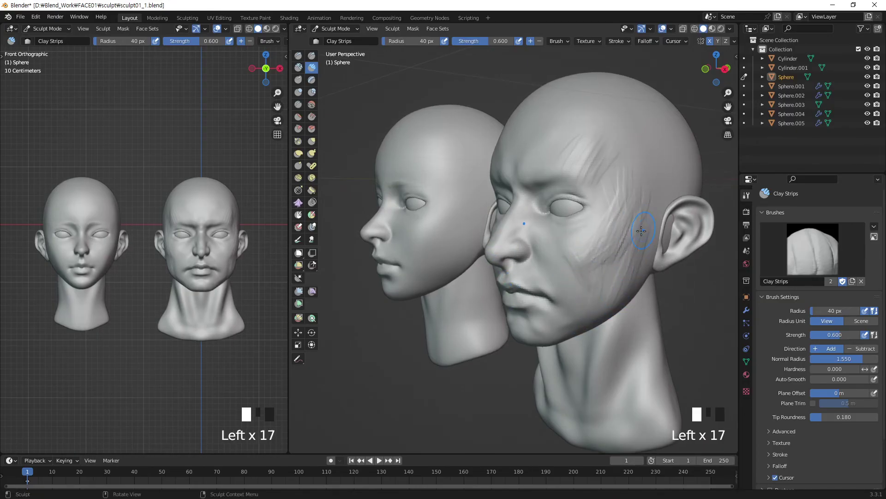
Smooth the clay strokes on the cheekbone and cheek down towards the corner of the mouth.
mouse_move(652, 207)
left_mouse_down("shift")
mouse_move(642, 154)
mouse_move(614, 231)
mouse_move(619, 240)
left_mouse_up("shift")
left_click_drag(571, 251, 575, 266, "shift")
left_click_drag(573, 253, 576, 265, "shift")
middle_click_drag(577, 259, 600, 246)
mouse_move(621, 263)
left_mouse_down("shift")
mouse_move(616, 276)
mouse_move(639, 262)
left_mouse_up("shift")
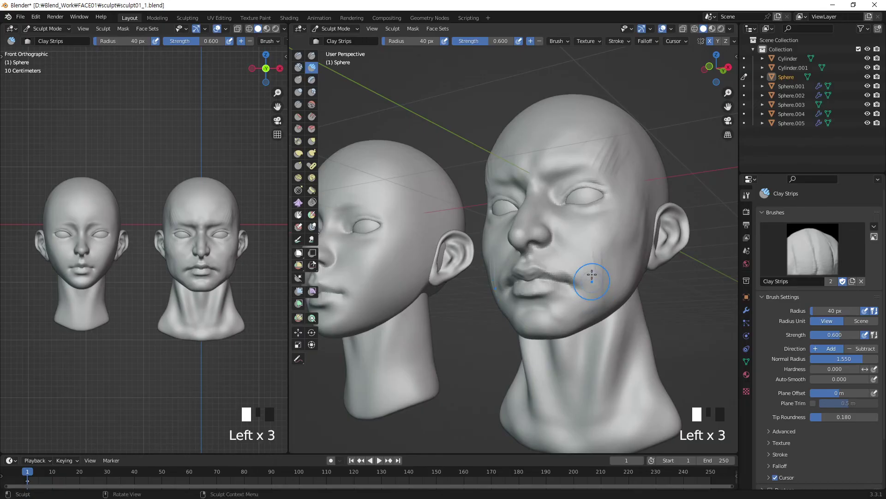
left_click_drag(589, 281, 589, 292, "shift")
Add clay below the eye beside the nose and blend it into the cheek by smoothing.
mouse_move(603, 300)
middle_mouse_down()
mouse_move(592, 235)
mouse_move(560, 234)
middle_mouse_up()
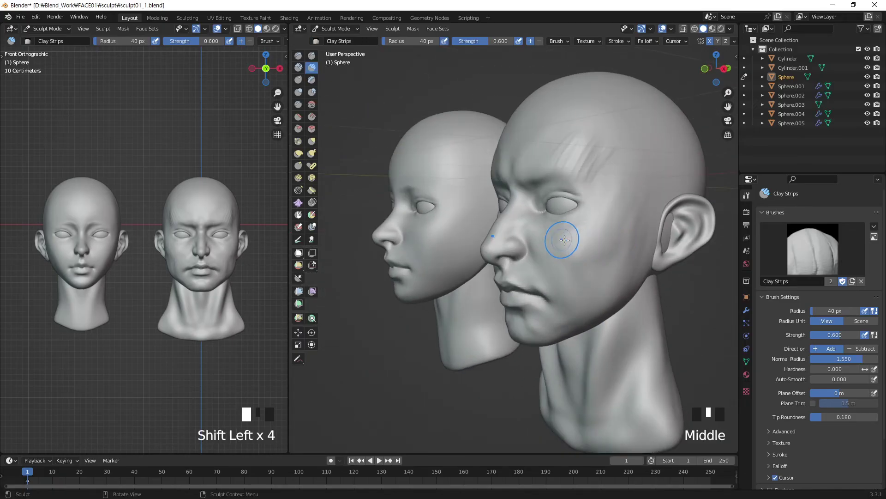
left_click(562, 243)
left_click(556, 238)
left_click(568, 245)
left_click_drag(565, 243, 569, 249, "shift")
left_click_drag(561, 238, 598, 240, "shift")
left_click_drag(595, 233, 600, 238, "shift")
mouse_move(603, 208)
middle_mouse_down()
mouse_move(623, 210)
mouse_move(570, 232)
middle_mouse_up()
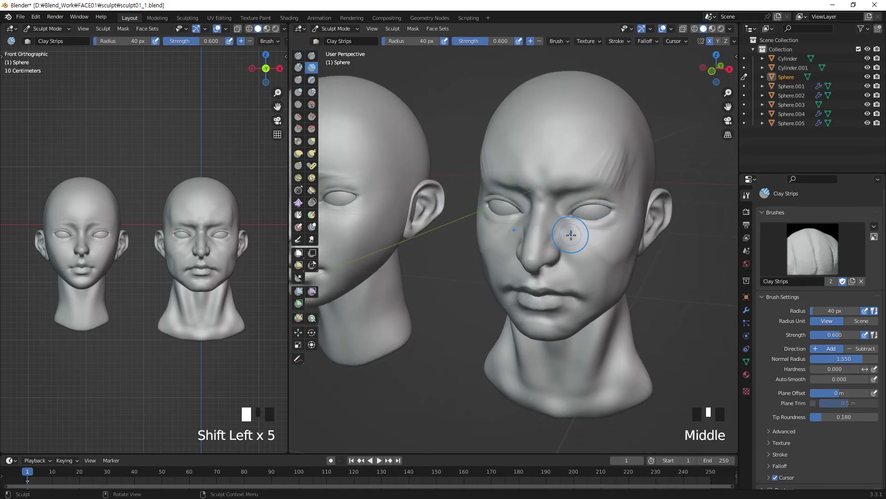
left_click(571, 236)
mouse_move(572, 257)
left_mouse_down("shift")
mouse_move(579, 264)
mouse_move(602, 256)
left_mouse_up("shift")
Smooth the outer cheek and the clay strokes across the temple and side of the forehead.
mouse_move(614, 245)
middle_mouse_down()
mouse_move(625, 192)
mouse_move(615, 196)
middle_mouse_up()
left_click_drag(623, 242, 628, 248, "shift")
mouse_move(599, 161)
left_mouse_down("shift")
mouse_move(571, 145)
mouse_move(574, 136)
left_mouse_up("shift")
left_click_drag(577, 143, 600, 134, "shift")
mouse_move(604, 143)
left_mouse_down("shift")
mouse_move(608, 127)
mouse_move(613, 160)
left_mouse_up("shift")
left_click_drag(616, 147, 621, 159, "shift")
mouse_move(612, 158)
middle_mouse_down()
mouse_move(626, 182)
mouse_move(613, 152)
middle_mouse_up()
Build up the upper forehead and crown with Clay Strips enlarged to 105 px, and smooth the strokes.
left_click_drag(613, 152, 592, 205)
key("bracketright")
key("bracketright")
key("bracketright")
key("bracketright")
key("bracketright")
key("bracketright")
key("bracketright")
key("bracketright")
key("bracketright")
key("bracketright")
mouse_move(574, 119)
left_mouse_down()
mouse_move(607, 146)
mouse_move(616, 140)
left_mouse_up()
left_click_drag(604, 109, 624, 132)
left_click_drag(618, 104, 634, 118)
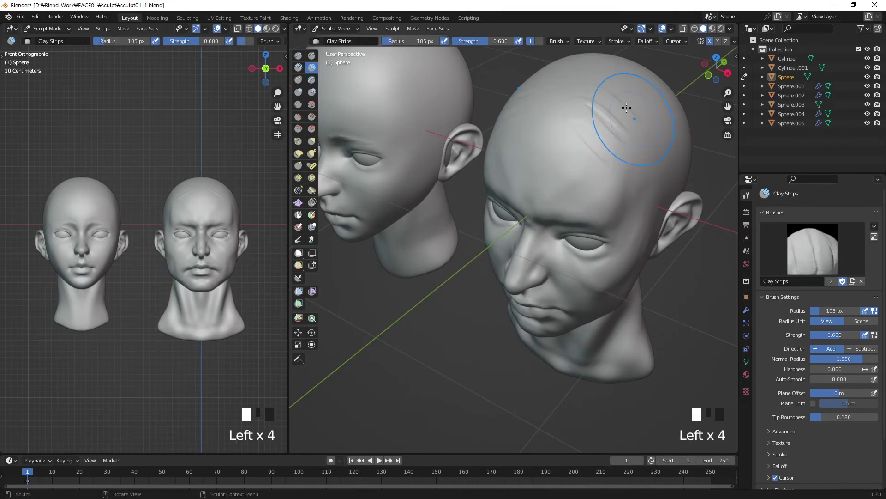
left_click_drag(620, 78, 593, 153, "shift")
middle_click_drag(594, 152, 678, 66)
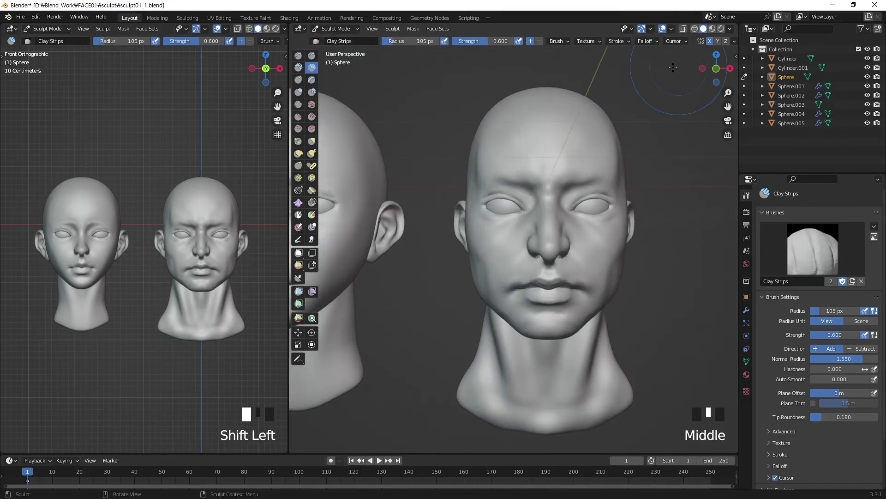
Reshape the upper side of the skull with the Grab brush at 105 px, working from front and angled views.
left_click(299, 55)
key("KP_1")
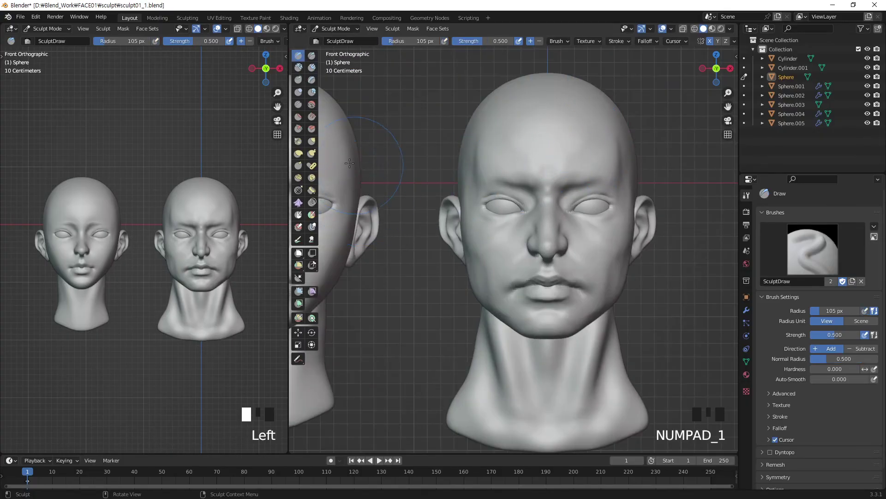
left_click(298, 153)
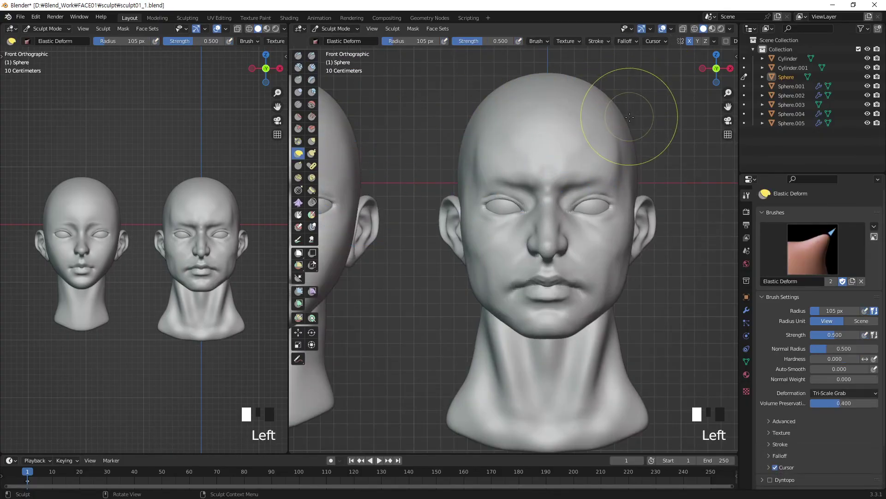
left_click(310, 140)
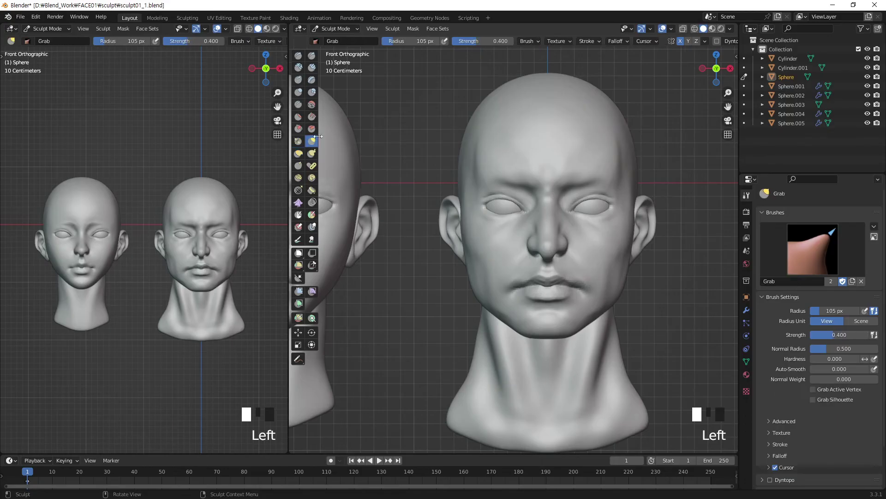
left_click_drag(612, 112, 619, 115)
middle_click_drag(653, 125, 625, 134)
left_click_drag(626, 134, 628, 134)
mouse_move(629, 135)
middle_mouse_down()
mouse_move(665, 142)
mouse_move(642, 104)
middle_mouse_up()
key("KP_1")
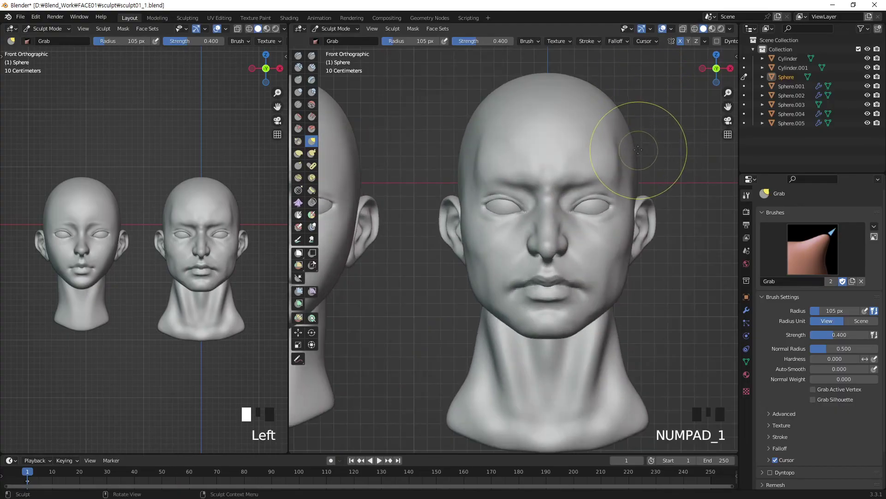
Adjust the outline of the temple and side of the skull with a smaller Grab brush.
left_click(621, 134)
left_click(620, 134)
key("bracketleft")
key("bracketleft")
key("bracketleft")
left_click(621, 137)
left_click(621, 140)
mouse_move(623, 134)
middle_mouse_down()
mouse_move(630, 147)
mouse_move(649, 126)
mouse_move(618, 126)
middle_mouse_up()
left_click_drag(642, 145, 657, 136)
Refine the back of the skull with the Grab brush at 102 px and nudge the outer cheekbone with a slightly smaller one.
middle_click_drag(702, 129, 685, 128)
key("bracketright")
key("bracketright")
key("bracketright")
left_click_drag(676, 110, 673, 108)
left_click_drag(669, 107, 668, 108)
middle_click_drag(669, 108, 686, 96)
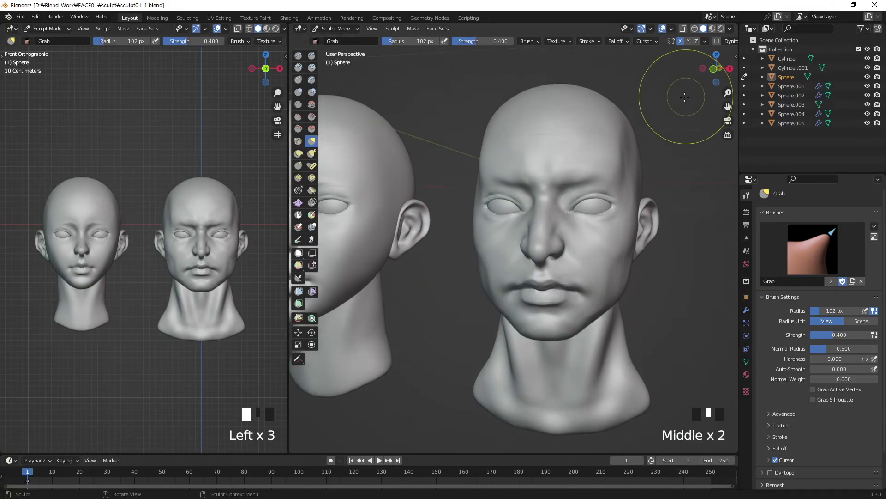
middle_click_drag(651, 120, 637, 122)
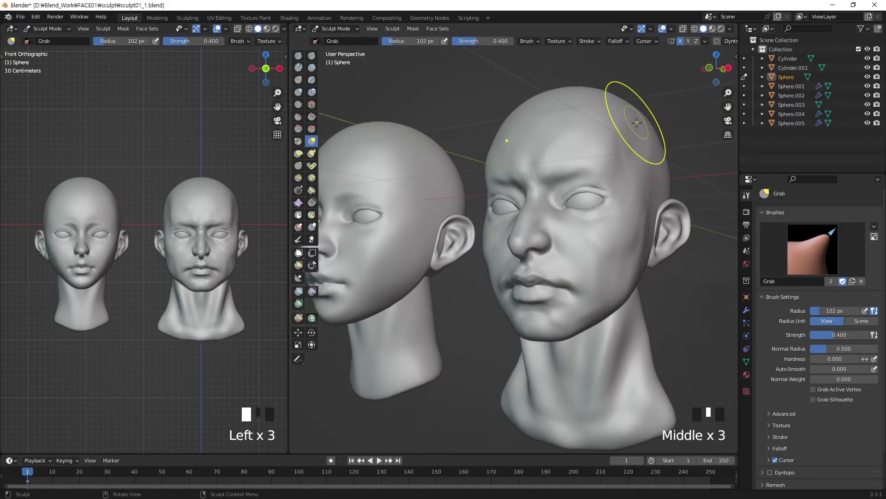
key("bracketleft")
middle_click_drag(635, 206, 654, 211)
left_click_drag(631, 218, 629, 233)
Build volume from the side of the forehead across the temple towards the ear with the Draw brush at 57 px.
key("bracketleft")
key("bracketleft")
key("bracketleft")
key("bracketleft")
key("bracketleft")
key("bracketleft")
mouse_move(629, 234)
middle_mouse_down()
mouse_move(636, 207)
mouse_move(649, 201)
mouse_move(622, 181)
middle_mouse_up()
left_click(298, 55)
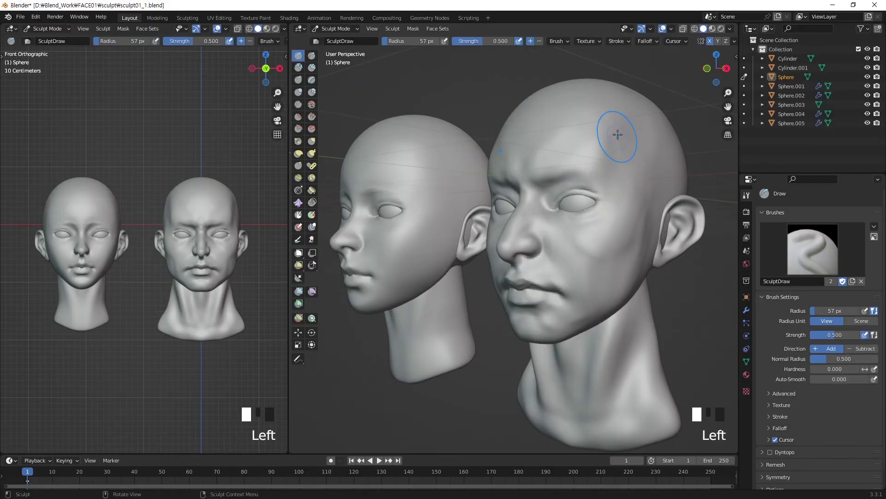
left_click_drag(617, 134, 603, 162)
left_click_drag(615, 115, 588, 153)
left_click_drag(616, 131, 602, 174)
left_click_drag(634, 132, 621, 178)
left_click_drag(655, 146, 632, 193)
left_click_drag(644, 166, 624, 213)
mouse_move(643, 167)
left_mouse_down()
mouse_move(633, 194)
mouse_move(648, 210)
left_mouse_up()
left_click_drag(659, 166, 644, 221)
Smooth the temple and the area above the ear, as well as the upper forehead.
mouse_move(642, 234)
left_mouse_down("shift")
mouse_move(637, 247)
mouse_move(644, 212)
left_mouse_up("shift")
mouse_move(649, 199)
left_mouse_down("shift")
mouse_move(653, 178)
mouse_move(662, 177)
left_mouse_up("shift")
left_click_drag(662, 177, 665, 177, "shift")
left_click_drag(665, 176, 667, 176, "shift")
mouse_move(658, 174)
middle_mouse_down()
mouse_move(641, 161)
mouse_move(651, 161)
mouse_move(530, 146)
middle_mouse_up()
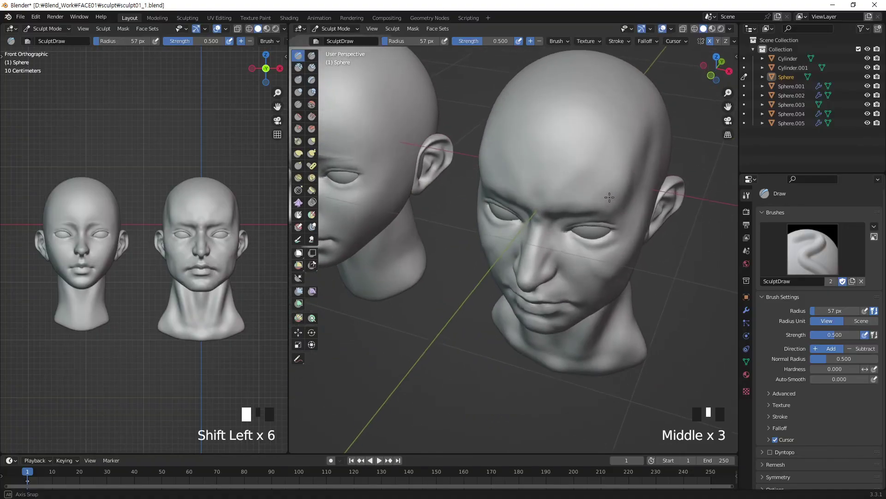
mouse_move(531, 145)
left_mouse_down("shift")
mouse_move(543, 150)
mouse_move(558, 129)
left_mouse_up("shift")
middle_click_drag(558, 130, 529, 132)
left_click_drag(528, 132, 554, 122, "shift")
mouse_move(554, 122)
left_mouse_down("shift")
mouse_move(577, 113)
mouse_move(568, 119)
left_mouse_up("shift")
middle_click_drag(569, 119, 574, 129)
Add Draw strokes across the upper forehead and side of the crown, and smooth the transition.
left_click_drag(574, 129, 518, 146)
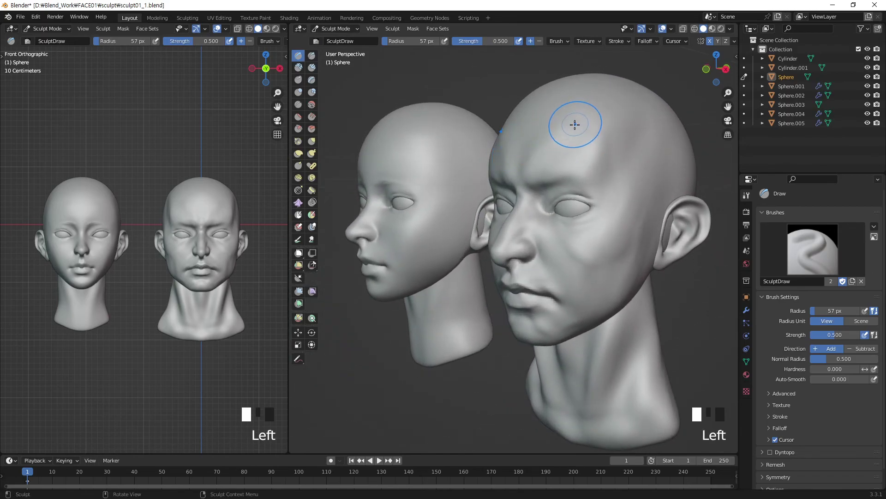
left_click_drag(576, 109, 605, 148)
mouse_move(644, 116)
left_mouse_down()
mouse_move(580, 152)
mouse_move(609, 123)
left_mouse_up()
mouse_move(609, 123)
left_mouse_down("shift")
mouse_move(639, 111)
mouse_move(642, 124)
left_mouse_up("shift")
left_click_drag(643, 123, 648, 138, "shift")
mouse_move(623, 188)
middle_mouse_down()
mouse_move(614, 182)
mouse_move(643, 148)
middle_mouse_up()
Fill out the side of the skull from the temple to above the ear with Draw dabs, and smooth them.
left_click(611, 124)
left_click(625, 174)
left_click(625, 157)
left_click(625, 103)
left_click(640, 139)
left_click(651, 173)
left_click(657, 180)
left_click(662, 187)
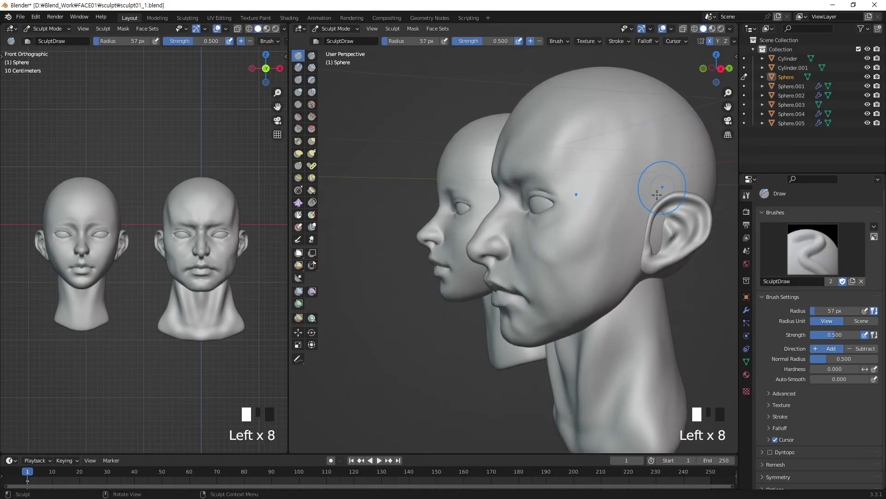
left_click(649, 145)
left_click(660, 144, "shift")
left_click(671, 143, "shift")
left_click(652, 148, "shift")
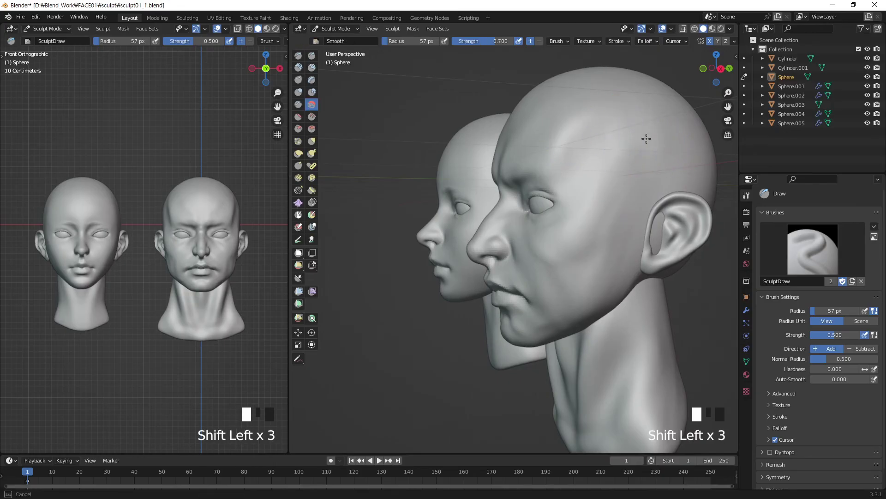
Smooth the temple, side of the forehead and crown, and bring both heads fully into view for comparison.
middle_click_drag(669, 123, 653, 131)
left_click(653, 131, "shift")
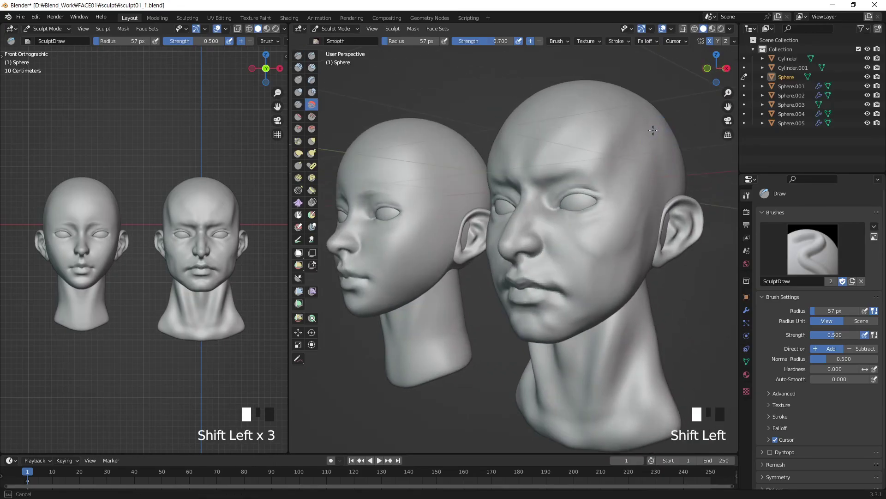
left_click_drag(654, 156, 601, 189, "shift")
mouse_move(616, 137)
left_mouse_down("shift")
mouse_move(634, 116)
mouse_move(665, 114)
left_mouse_up("shift")
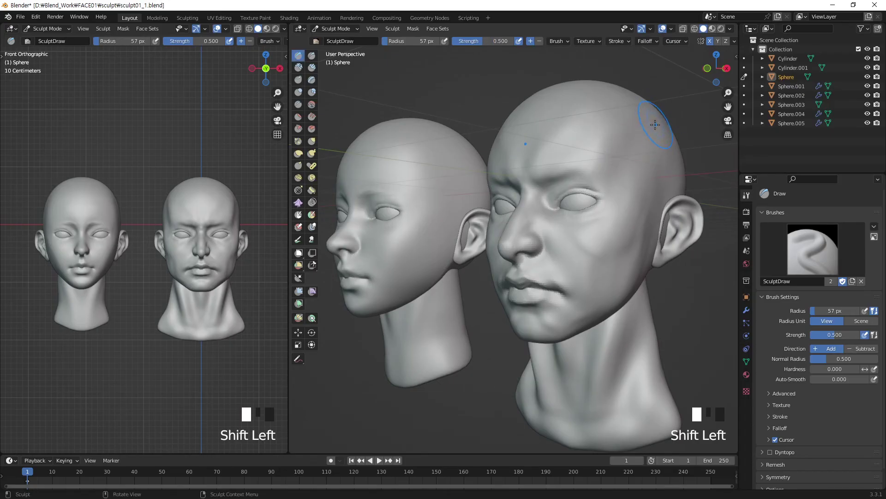
mouse_move(606, 193)
middle_mouse_down()
mouse_move(633, 182)
mouse_move(610, 159)
mouse_move(609, 192)
middle_mouse_up()
key("KP_Subtract")
key("KP_Subtract")
key("KP_Subtract")
key("KP_Subtract")
key("KP_Subtract")
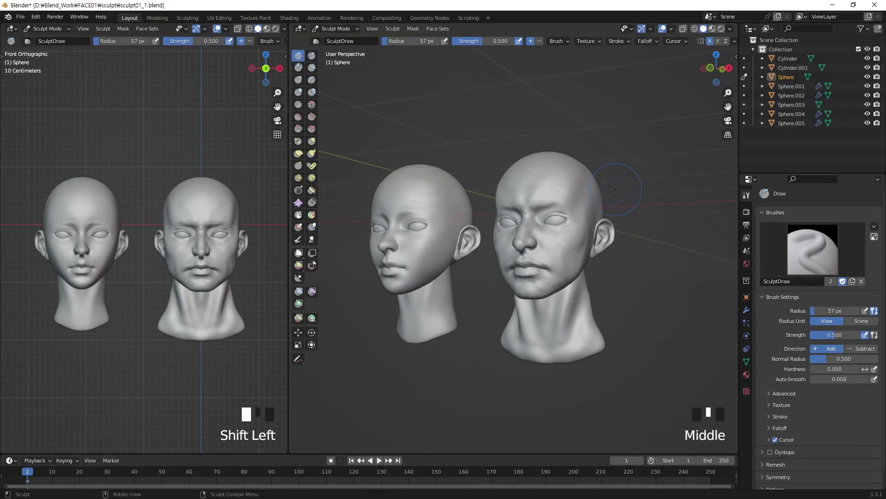
Reduce the Draw brush radius to 25 px and add short strokes along the brow ridge above the eye.
key("KP_Add")
key("KP_Add")
key("KP_Add")
key("bracketleft")
key("bracketleft")
key("bracketleft")
key("bracketleft")
key("bracketleft")
key("bracketleft")
mouse_move(581, 185)
left_mouse_down()
mouse_move(588, 188)
mouse_move(581, 183)
left_mouse_up()
key("bracketleft")
key("bracketleft")
middle_click_drag(584, 182, 624, 181)
left_click_drag(569, 186, 576, 181)
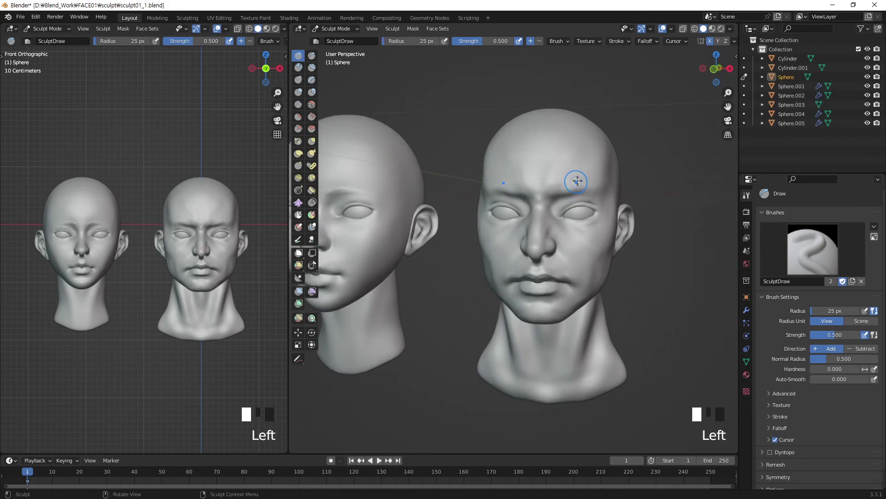
Dab the inner brow while shrinking the Draw brush to 8 px, and face the head straight from the front.
key("bracketleft")
key("bracketleft")
key("bracketleft")
key("bracketleft")
key("bracketleft")
middle_click_drag(558, 192, 578, 178)
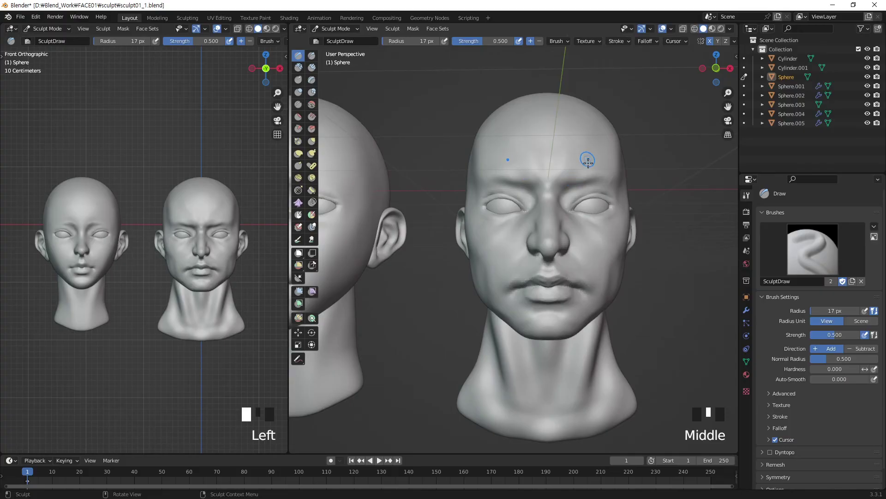
key("bracketleft")
key("bracketleft")
key("bracketleft")
key("bracketleft")
key("bracketleft")
left_click(577, 179)
left_click(577, 179)
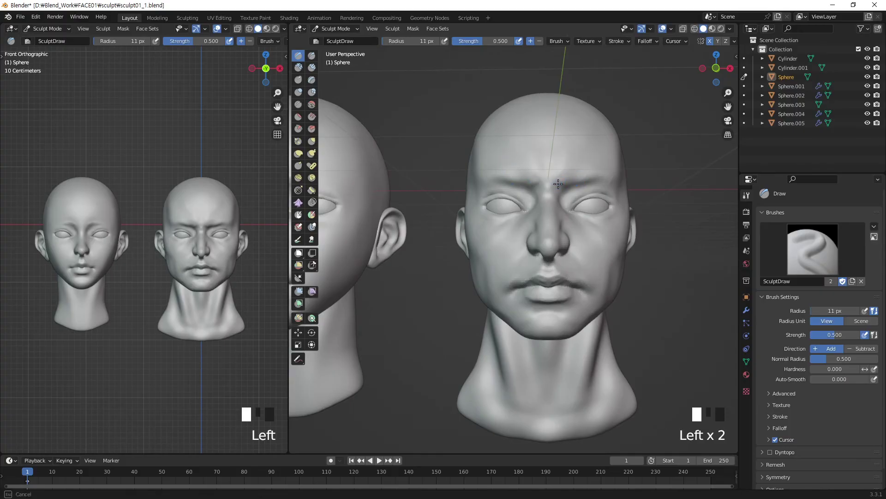
left_click(578, 178)
key("KP_1")
key("KP_Add")
key("KP_Add")
key("KP_Add")
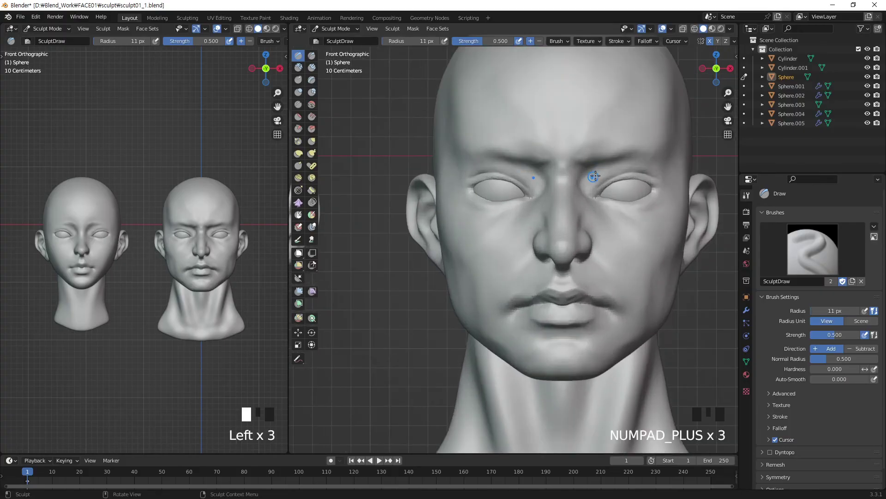
key("bracketleft")
key("bracketleft")
key("bracketleft")
Try small Draw dabs along the inner eyebrow, and undo them.
left_click(593, 152)
left_click(592, 152)
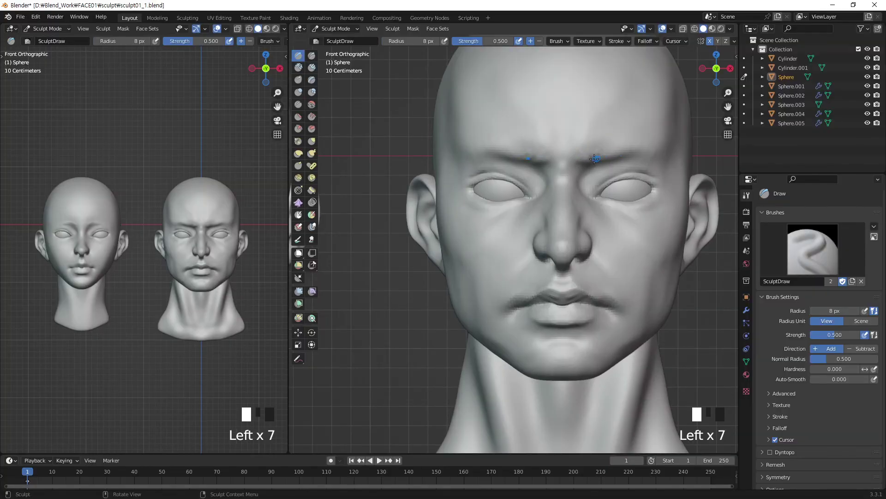
key("ctrl+z")
key("ctrl+z")
key("ctrl+z")
key("ctrl+z")
key("ctrl+z")
key("ctrl+z")
key("ctrl+z")
key("ctrl+z")
key("ctrl+z")
key("ctrl+z")
key("ctrl+z")
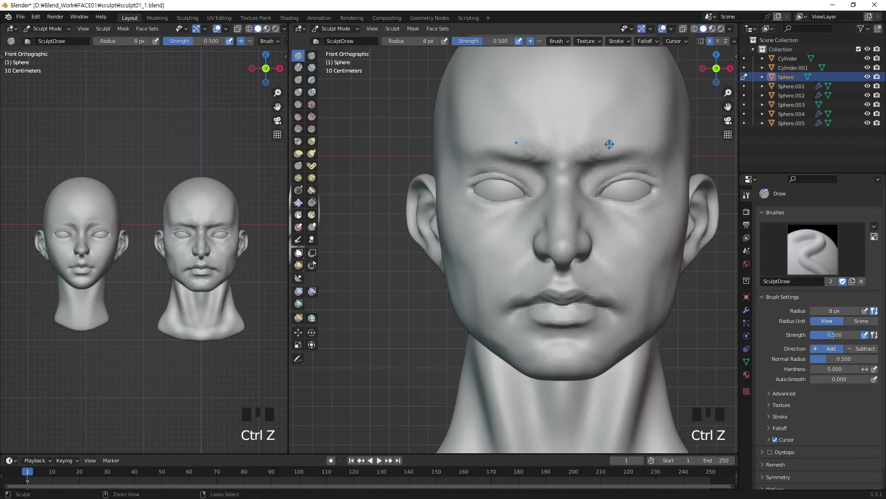
Dab fine hair-like Draw strokes with the 8 px brush to start the inner end of the eyebrow.
left_click(587, 146)
left_click(590, 143)
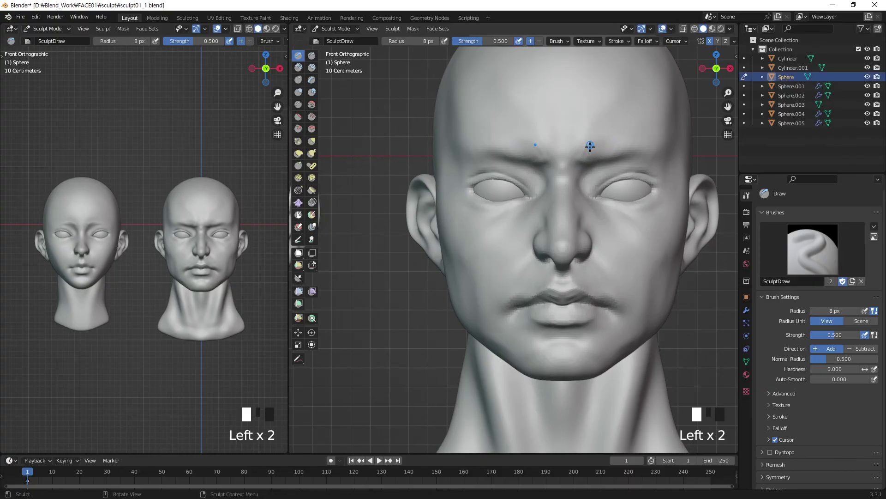
left_click(590, 152)
left_click_drag(591, 156, 592, 160)
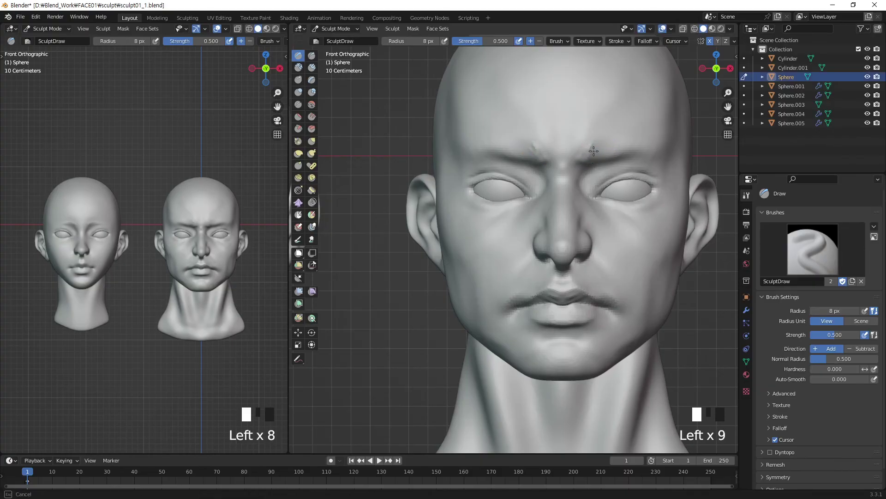
left_click(600, 150)
Continue the fine eyebrow hair strokes across the middle and out to the brow's outer end.
left_click(613, 145)
left_click(616, 148)
left_click(619, 144)
left_click(621, 141)
left_click(622, 147)
left_click(621, 147)
left_click(619, 151)
left_click(637, 148)
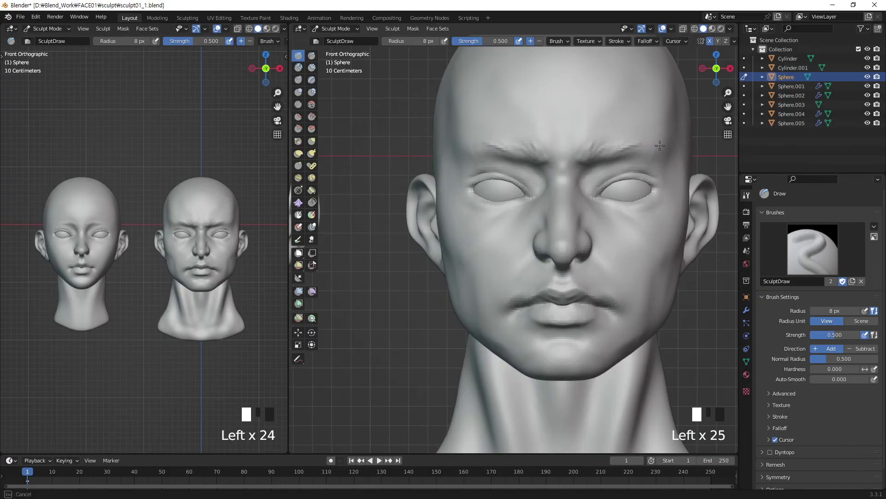
left_click(643, 146)
left_click(663, 148)
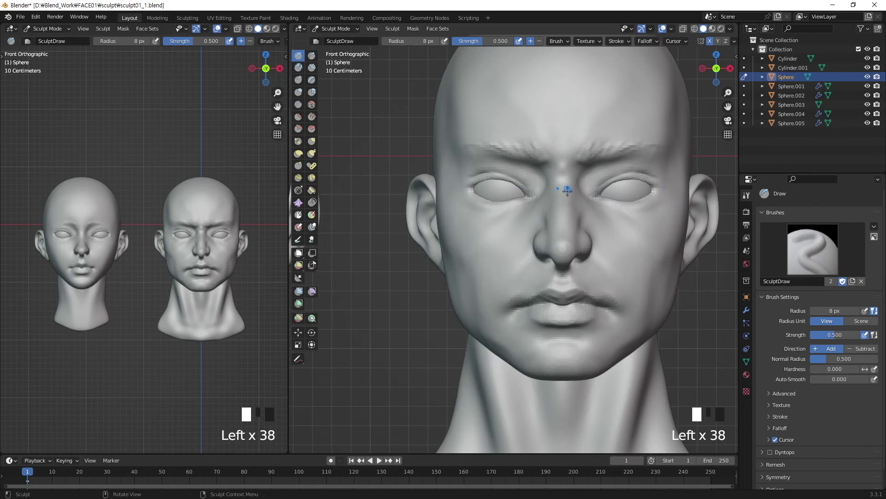
Carve the side of the nose bridge beside the inner eye corner with subtractive Draw dabs, undoing the misplaced one.
left_click(589, 182)
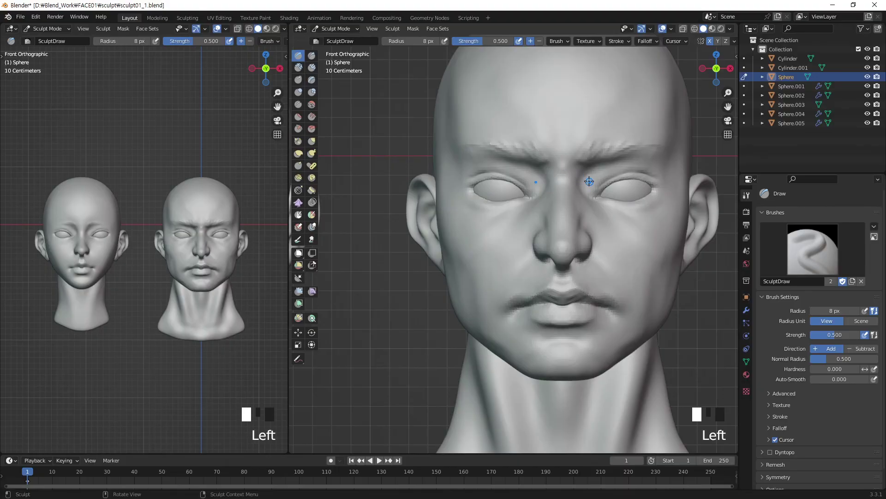
left_click(571, 176, "ctrl")
left_click(577, 177, "ctrl")
key("ctrl+z")
left_click(585, 184, "ctrl")
left_click(586, 194, "ctrl")
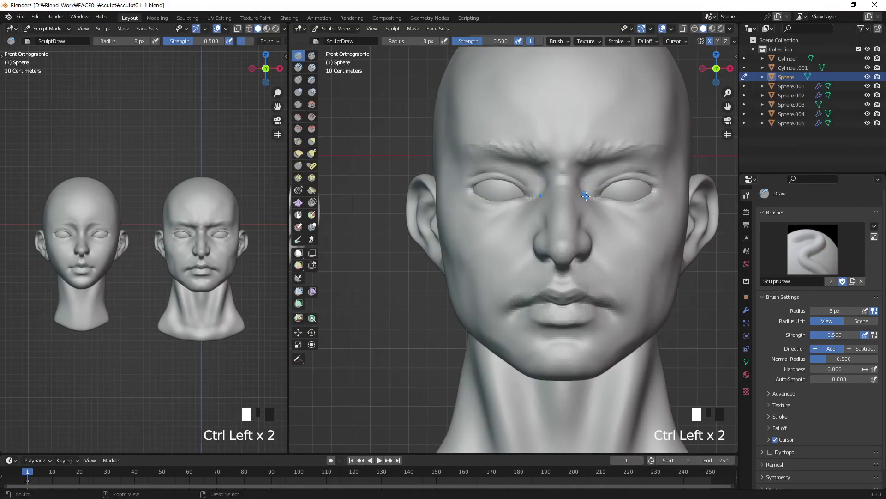
Build up the nose bridge between the eyes with a row of small Draw dabs, and smooth its side.
left_click(563, 181)
left_click(566, 183)
left_click(568, 185)
left_click(571, 187)
left_click(572, 189)
left_click(573, 191, "shift")
left_click(574, 191, "shift")
Enlarge the brush to 26 px, smooth the nose bridge, and add and carve Draw dabs at the nose root.
key("bracketright")
key("bracketright")
key("bracketright")
key("bracketright")
key("bracketright")
key("bracketright")
key("bracketright")
key("bracketright")
key("bracketright")
key("bracketright")
key("bracketright")
key("bracketright")
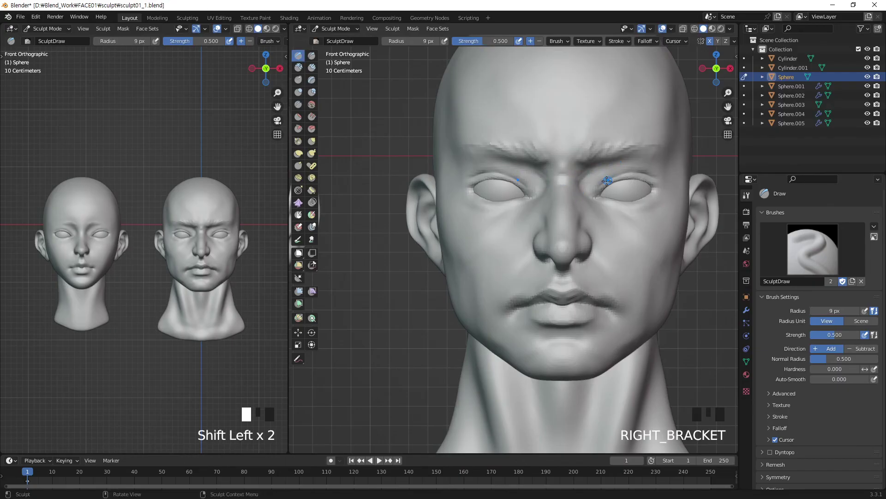
left_click(577, 191, "shift")
left_click(572, 168)
left_click(566, 150)
left_click(566, 168, "ctrl")
left_click(563, 168, "ctrl")
middle_click_drag(564, 168, 574, 150)
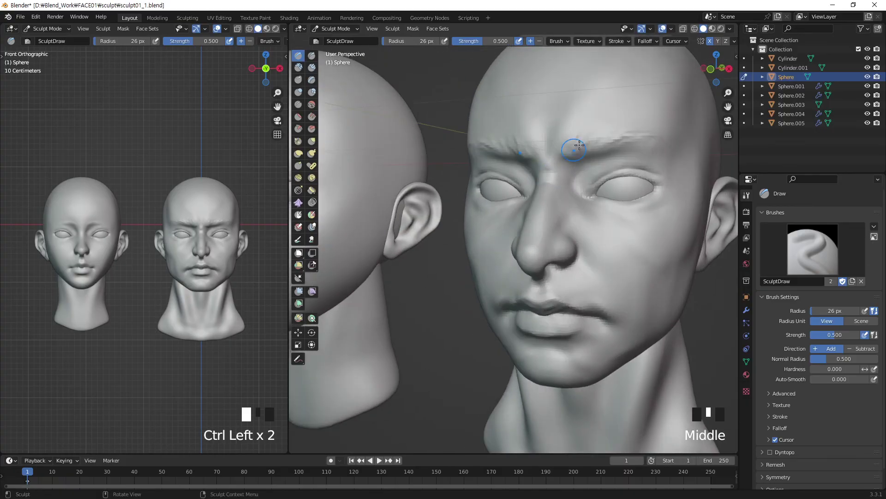
Shape the frown area between the eyebrows with additive and subtractive Draw dabs.
left_click(559, 137)
left_click(547, 172)
left_click(554, 149, "ctrl")
left_click(562, 166, "ctrl")
left_click(558, 155)
left_click(554, 156)
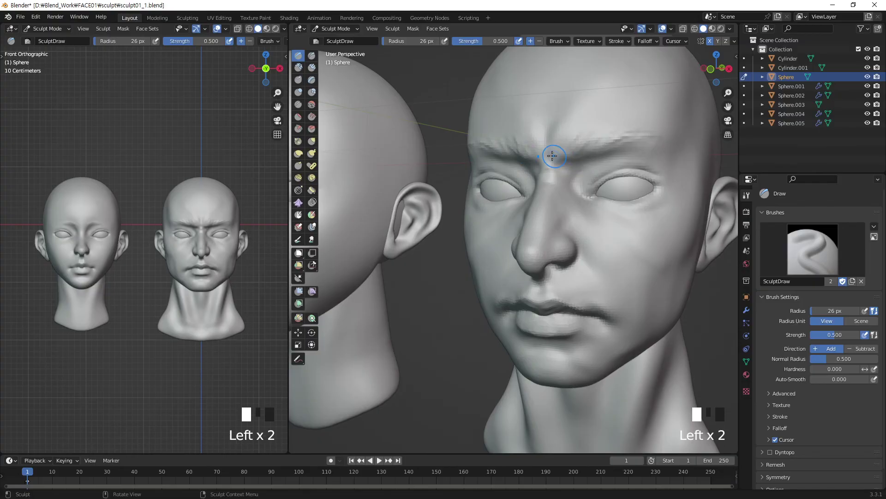
Smooth the inner brow, then carve a subtle dip in the middle forehead and smooth it.
left_click(563, 144, "shift")
left_click(572, 148, "shift")
left_click(580, 99, "ctrl")
left_click(579, 87, "shift")
left_click(586, 91, "shift")
Dab Draw below the eye, carve lines under the lower eyelid with the Crease brush at 14 px, and smooth them.
mouse_move(586, 91)
middle_mouse_down()
mouse_move(563, 113)
mouse_move(624, 124)
middle_mouse_up()
left_click(624, 205)
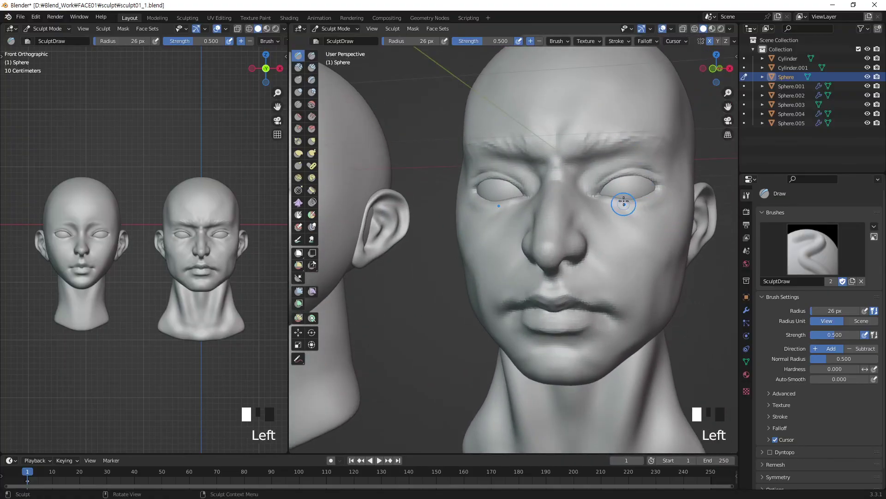
left_click(298, 104)
key("bracketleft")
key("bracketleft")
key("bracketleft")
key("bracketleft")
key("bracketleft")
key("bracketleft")
mouse_move(657, 203)
left_mouse_down()
mouse_move(626, 215)
mouse_move(637, 214)
left_mouse_up()
left_click_drag(665, 203, 645, 211)
left_click_drag(592, 198, 614, 209)
mouse_move(604, 196)
left_mouse_down()
mouse_move(666, 221)
mouse_move(646, 218)
left_mouse_up()
left_click_drag(605, 205, 658, 218, "shift")
left_click_drag(628, 213, 670, 215, "shift")
mouse_move(668, 208)
middle_mouse_down()
mouse_move(632, 201)
mouse_move(639, 221)
middle_mouse_up()
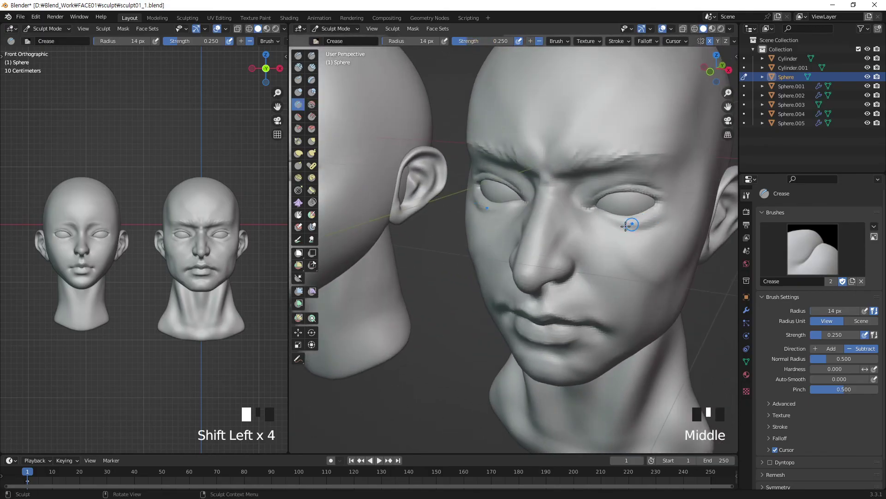
Deepen the crease around the edge of the nostril wing with repeated Crease strokes.
left_click_drag(571, 267, 576, 273)
left_click_drag(573, 265, 575, 272)
left_click_drag(573, 264, 576, 276)
Sharpen the line between the lips out to the mouth corner with Crease strokes.
middle_click_drag(582, 217, 595, 202)
left_click_drag(562, 307, 601, 303)
left_click_drag(569, 306, 573, 304)
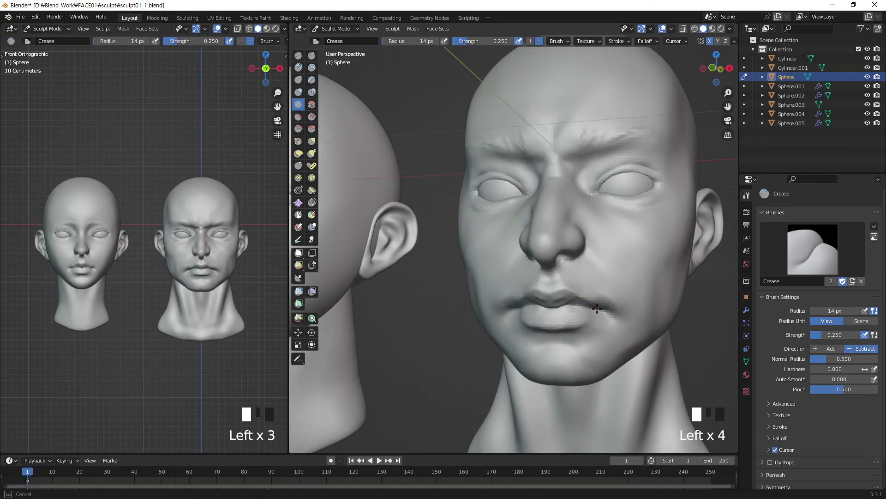
mouse_move(625, 282)
middle_mouse_down()
mouse_move(577, 281)
mouse_move(657, 280)
mouse_move(616, 284)
middle_mouse_up()
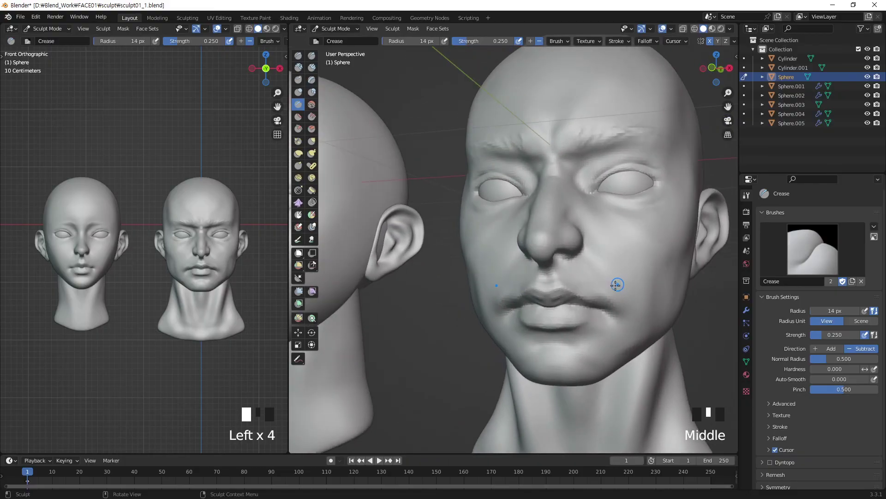
Switch to the Draw brush, try a stroke on the side of the chin, set the radius to 35 px, and undo the stroke.
left_click(298, 55)
key("bracketright")
key("bracketright")
key("bracketright")
key("bracketright")
key("bracketright")
key("bracketright")
key("bracketright")
key("bracketright")
key("bracketright")
key("bracketright")
mouse_move(592, 347)
left_mouse_down()
mouse_move(570, 346)
mouse_move(629, 352)
mouse_move(591, 358)
mouse_move(609, 364)
mouse_move(578, 358)
mouse_move(608, 375)
mouse_move(629, 359)
left_mouse_up()
key("bracketleft")
key("bracketleft")
key("bracketleft")
key("bracketleft")
key("bracketleft")
key("bracketleft")
key("ctrl+z")
Smooth the cheek beside the nose, keeping both heads in view for comparison.
key("KP_Subtract")
key("KP_Subtract")
key("KP_Subtract")
mouse_move(594, 325)
middle_mouse_down()
mouse_move(702, 308)
mouse_move(584, 315)
middle_mouse_up()
mouse_move(570, 251)
left_mouse_down("shift")
mouse_move(574, 223)
mouse_move(618, 231)
mouse_move(629, 255)
left_mouse_up("shift")
mouse_move(621, 257)
middle_mouse_down()
mouse_move(675, 259)
mouse_move(676, 271)
mouse_move(654, 267)
mouse_move(648, 276)
middle_mouse_up()
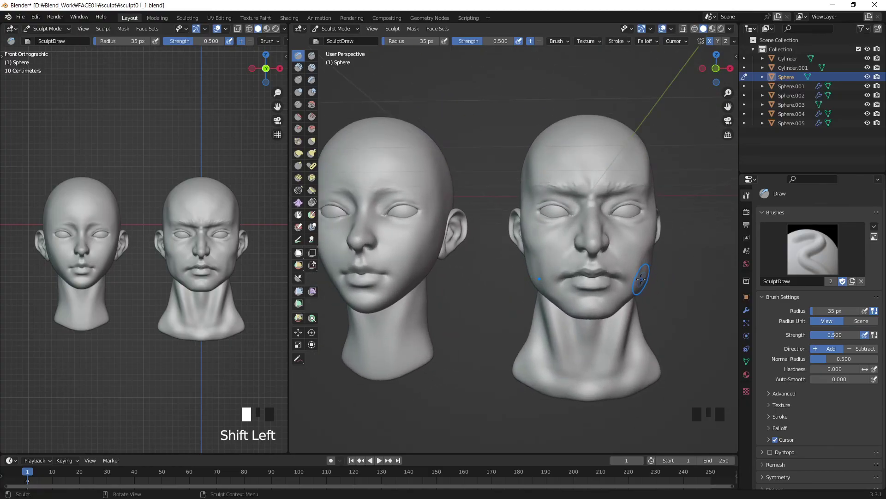
Select the Elastic Deform brush, and widen the sculpting viewport to show both heads fully from the front.
left_click(298, 153)
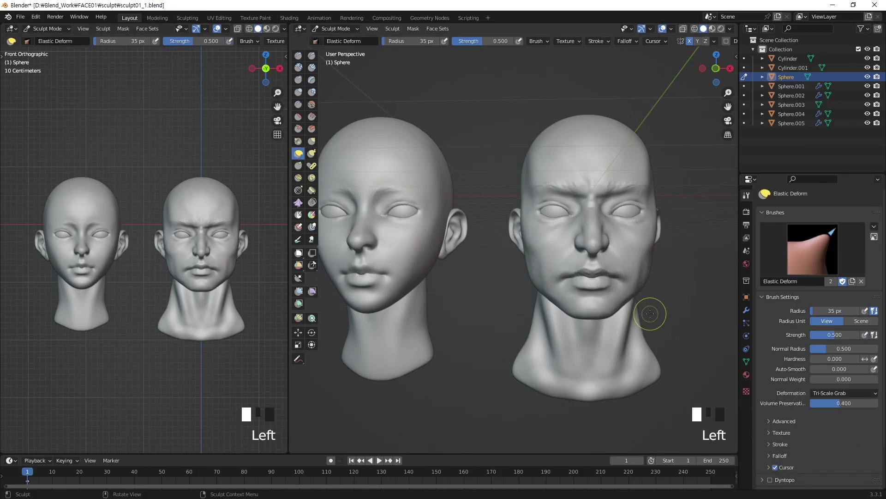
key("KP_1")
middle_click_drag(666, 301, 703, 303, "shift")
left_click_drag(740, 158, 823, 158)
key("KP_Subtract")
key("KP_Subtract")
key("KP_Subtract")
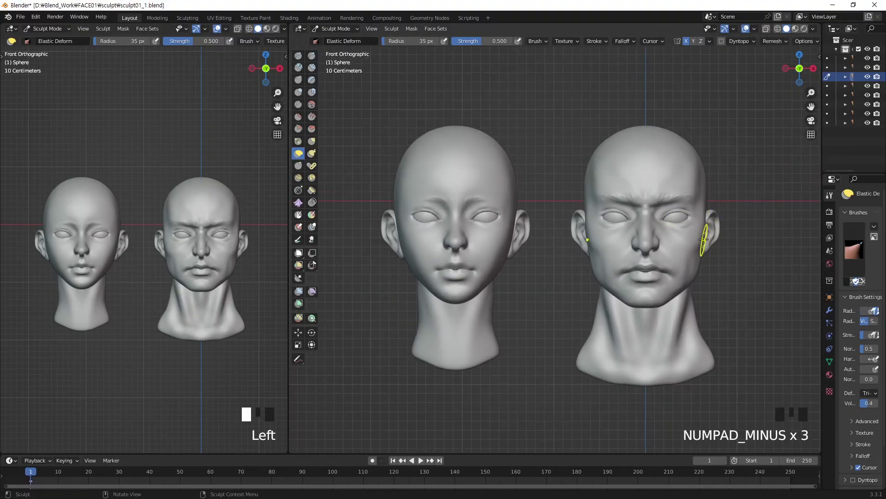
Pull the corner of the male head's jaw outward with Elastic Deform strokes at a 46 px radius.
key("bracketright")
key("bracketright")
key("bracketright")
key("bracketright")
key("bracketright")
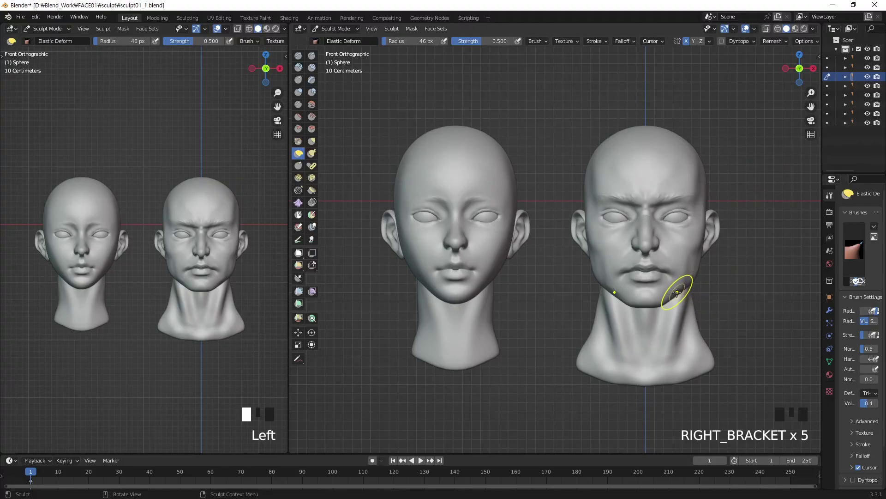
left_click_drag(682, 289, 695, 286)
key("bracketleft")
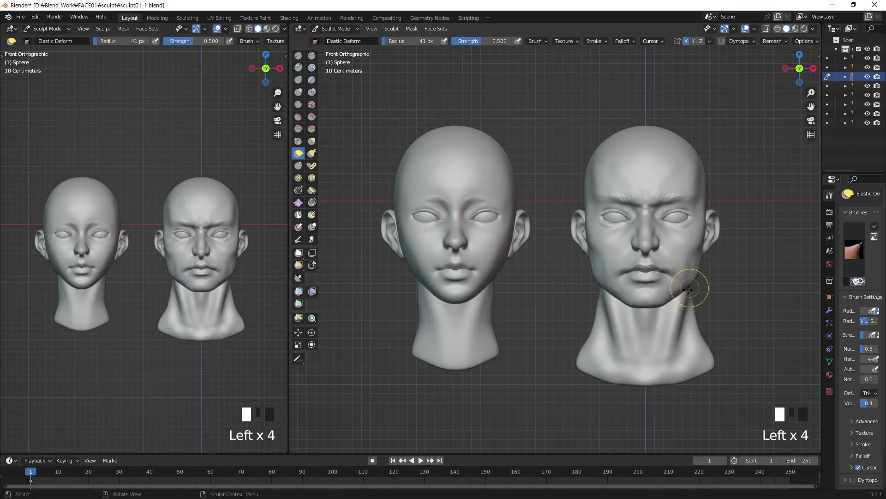
Switch to the Draw brush at a 25 px radius and sculpt the male head's side cheek with raising and carving strokes.
middle_click_drag(686, 289, 685, 271)
key("bracketleft")
key("bracketleft")
key("bracketleft")
key("bracketleft")
key("bracketleft")
key("bracketleft")
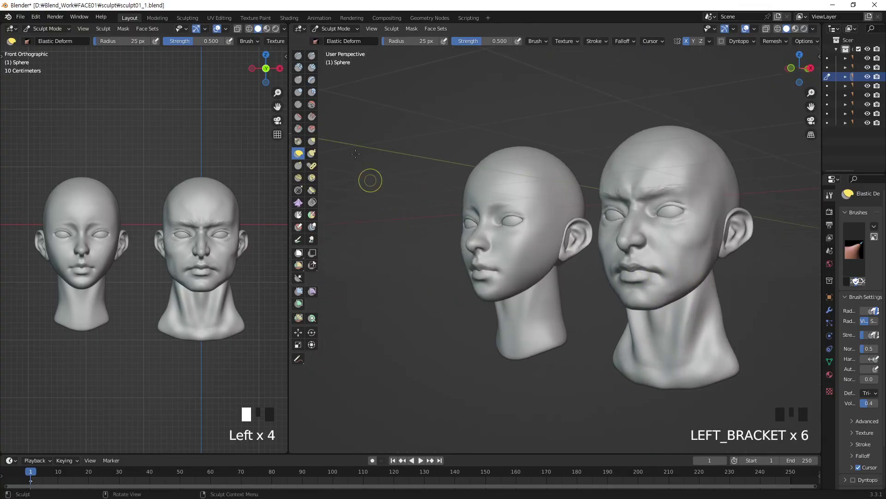
left_click(298, 55)
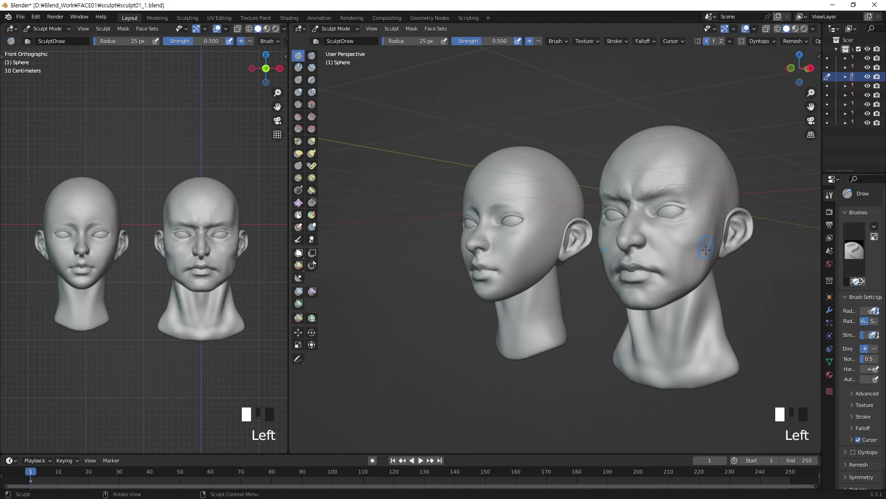
left_click(696, 262)
left_click(695, 260, "ctrl")
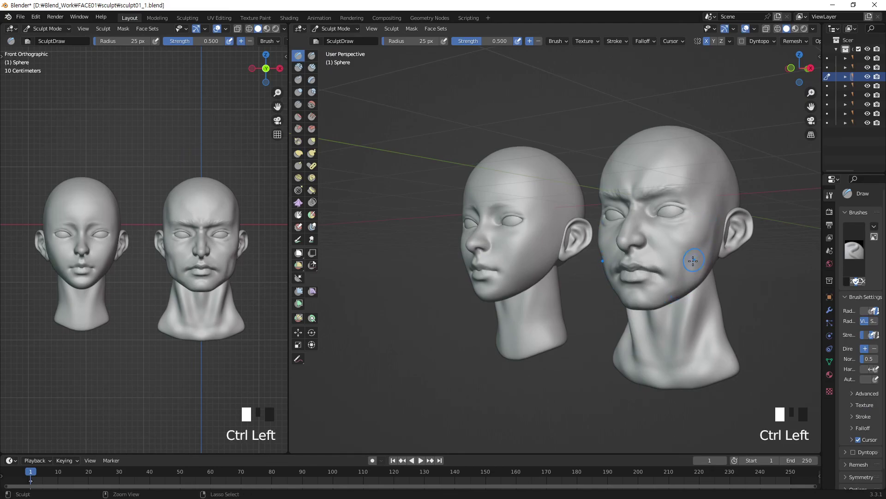
Carve the hollow of the male head's cheek deeper between the cheekbone and the jaw, comparing both heads from a distance.
key("KP_Subtract")
key("KP_Subtract")
key("KP_Subtract")
key("KP_Subtract")
key("KP_Subtract")
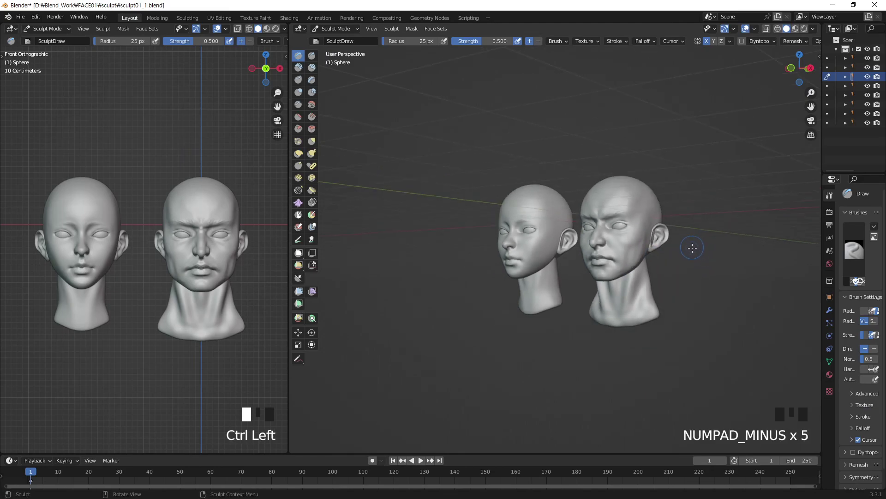
key("KP_Add")
key("KP_Add")
key("KP_Add")
key("KP_Add")
key("KP_Add")
left_click(700, 253, "ctrl")
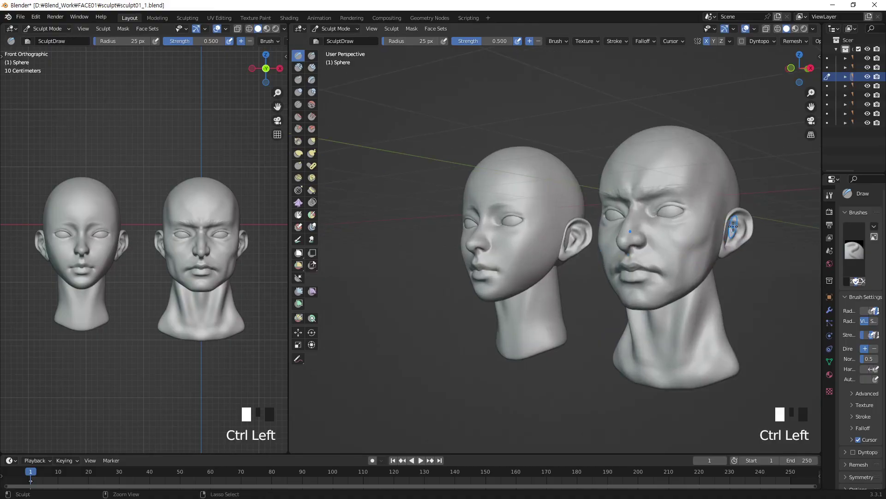
Reduce the Draw brush radius to 17 px and carve along the cheek in front of the ear and around the jaw's edge.
middle_click_drag(700, 253, 698, 271)
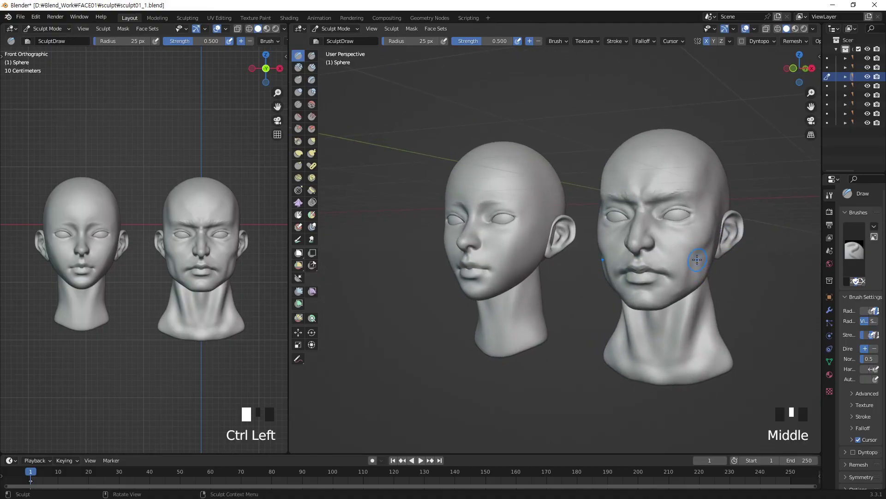
key("bracketleft")
key("bracketleft")
key("bracketleft")
key("bracketleft")
key("bracketleft")
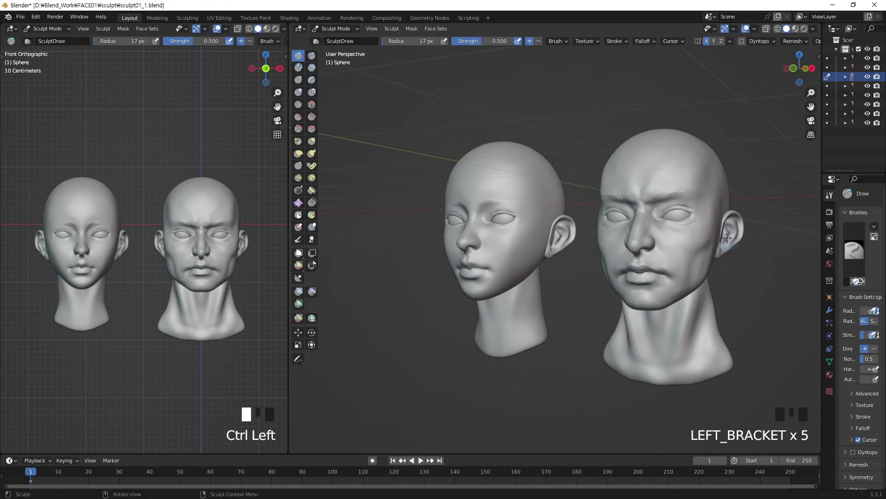
left_click(708, 258, "ctrl")
left_click(690, 303, "ctrl")
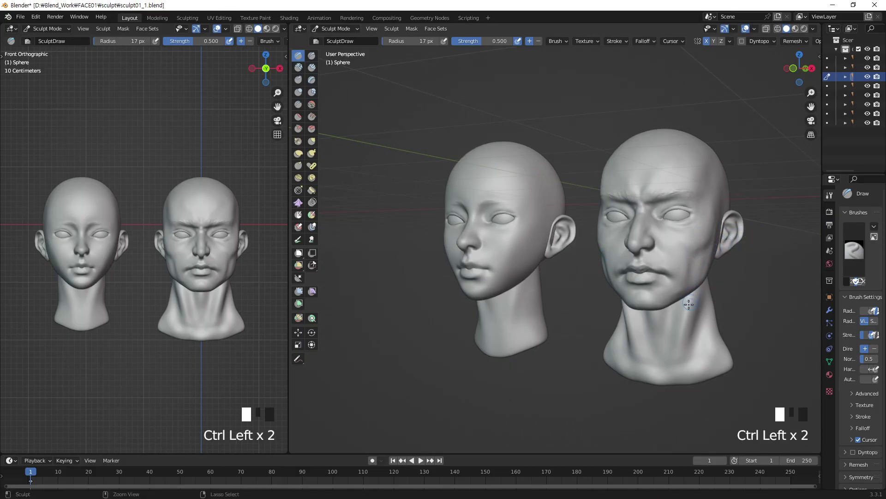
left_click(690, 289, "ctrl")
left_click(680, 277, "ctrl")
Build up the jawline from below the ear toward the chin with Draw strokes, and smooth the cheek above it.
middle_click_drag(683, 258, 658, 233)
left_click(714, 232)
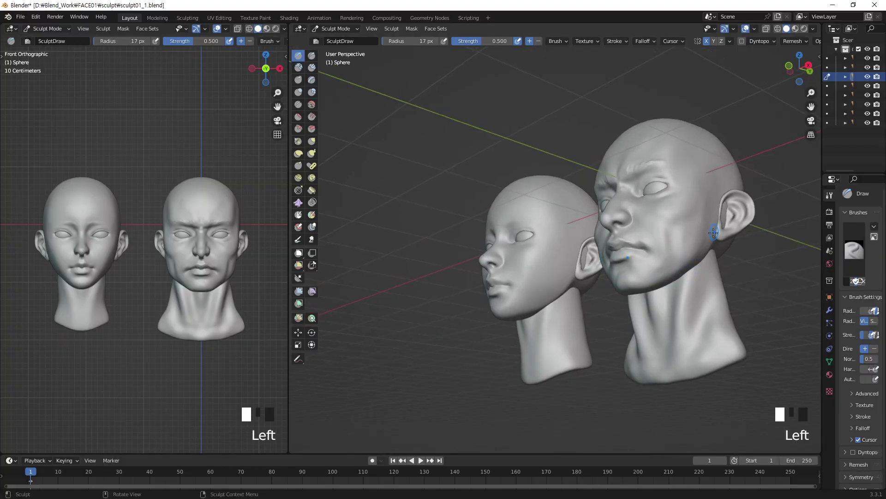
left_click_drag(692, 271, 653, 288)
left_click_drag(696, 264, 707, 244)
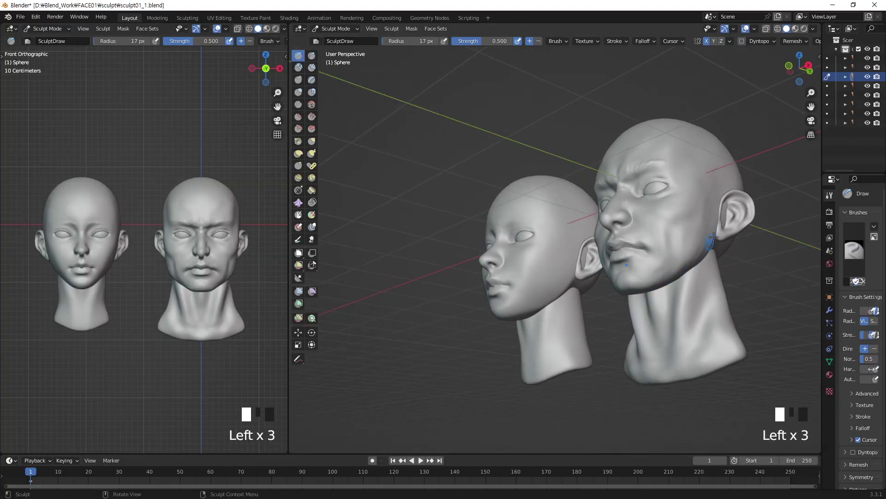
mouse_move(713, 227)
middle_mouse_down()
mouse_move(682, 247)
mouse_move(716, 243)
mouse_move(729, 251)
middle_mouse_up()
left_click(697, 233, "shift")
key("KP_1")
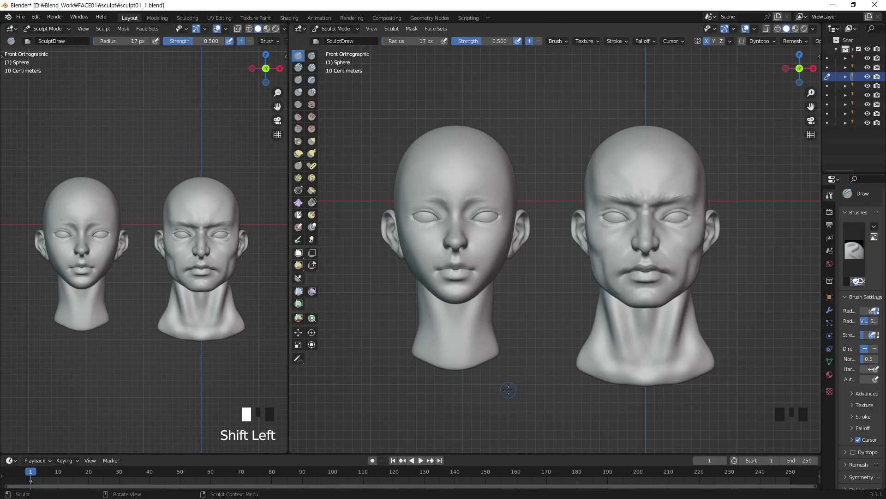
scroll(510, 393, "up", 1)
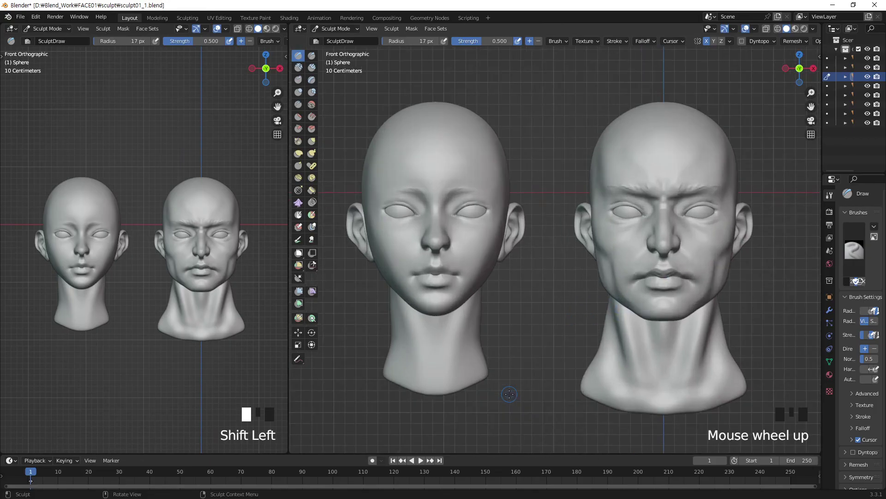